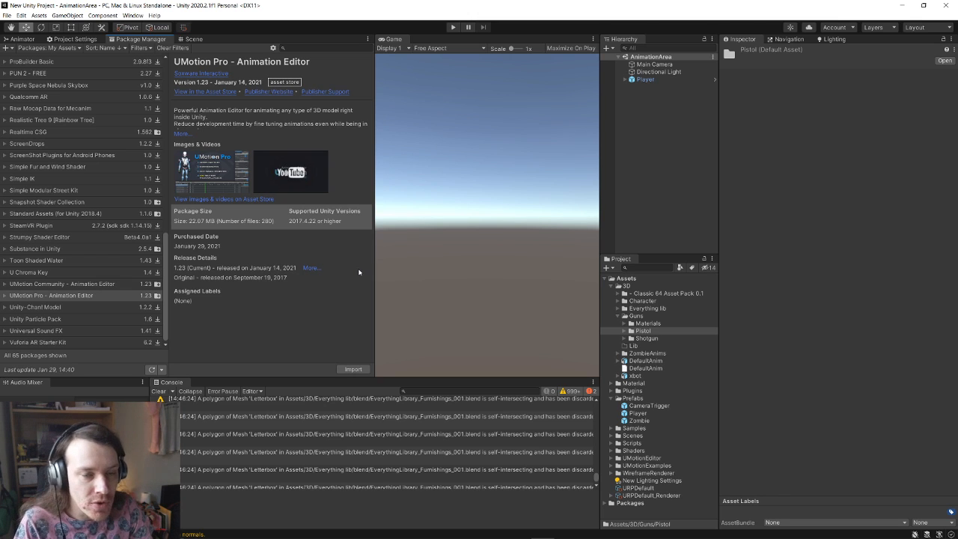
Show the AnimationArea scene in the Scene view and examine the Player model holding its gun from the side
click(191, 39)
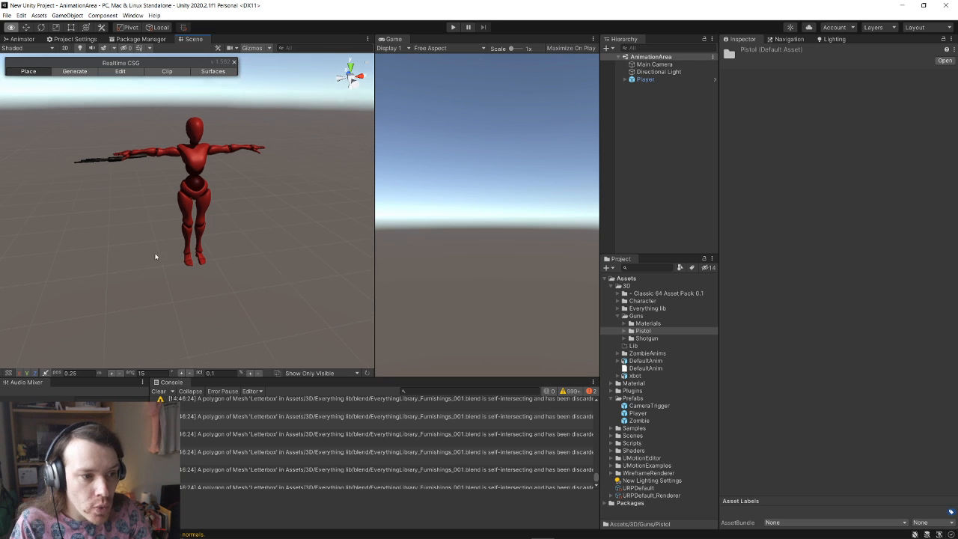
right_drag(157, 257, 359, 270)
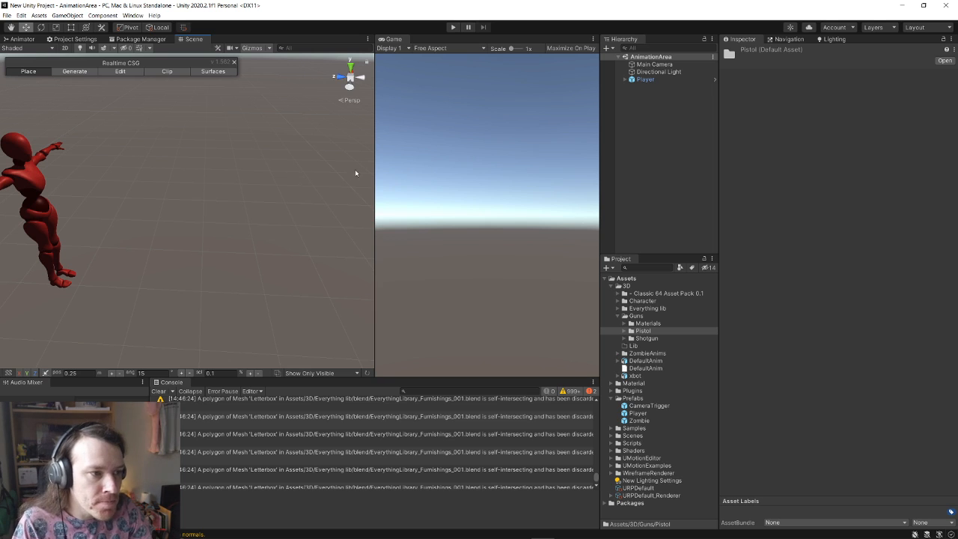
drag(374, 171, 368, 172)
right_drag(282, 170, 272, 182)
key(s)
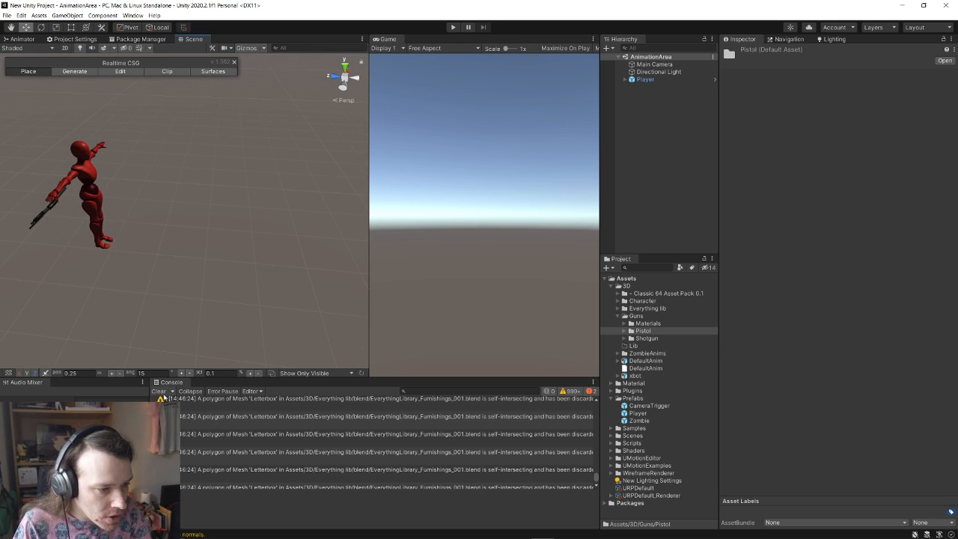
Clear the console messages and open the example scene from the project's Scenes folder
click(159, 392)
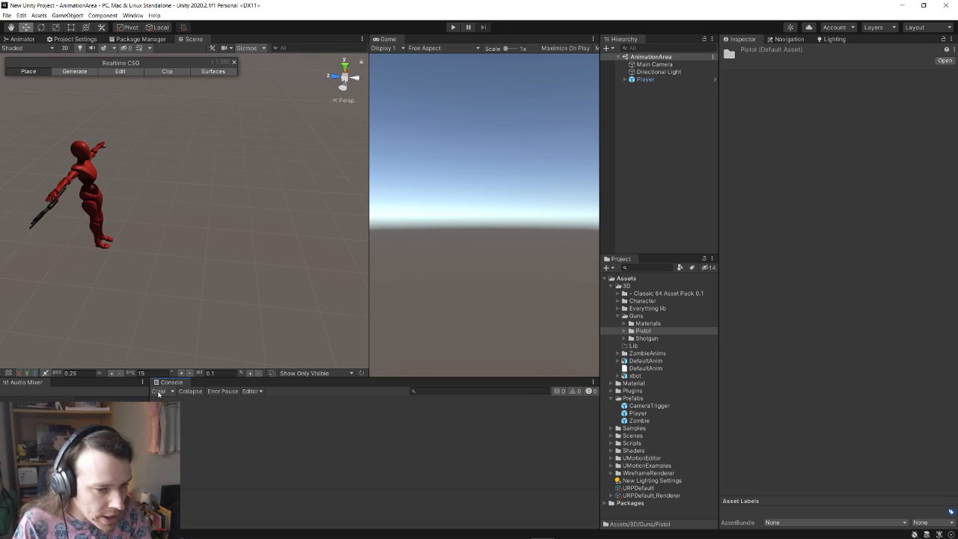
click(611, 436)
scroll(642, 436, down, 2)
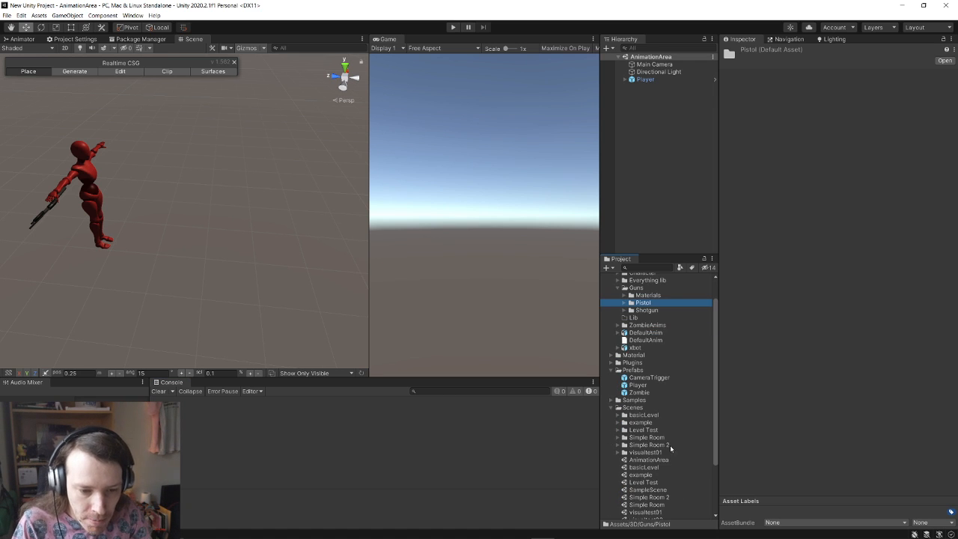
scroll(666, 456, down, 2)
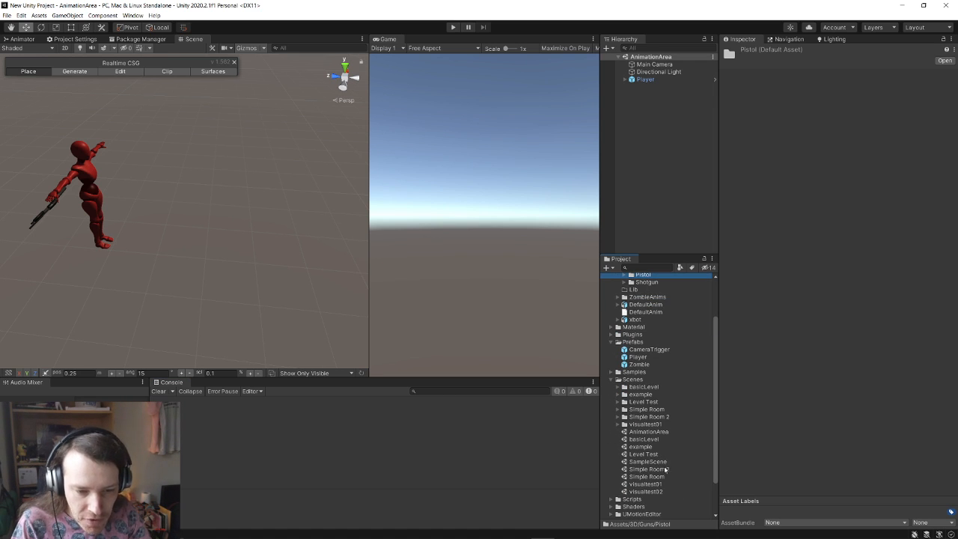
double_click(643, 447)
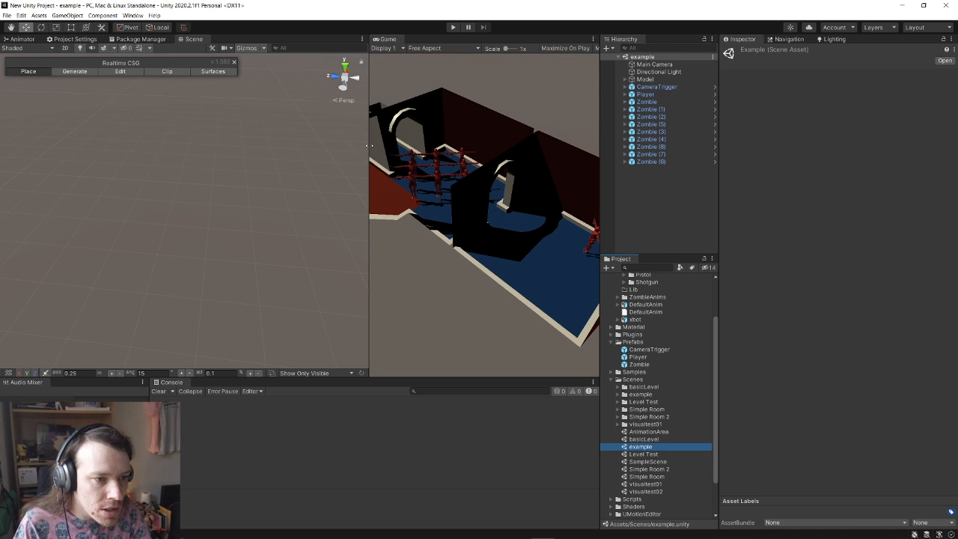
Widen the Game view at the expense of the Scene view and start play mode
drag(370, 146, 225, 143)
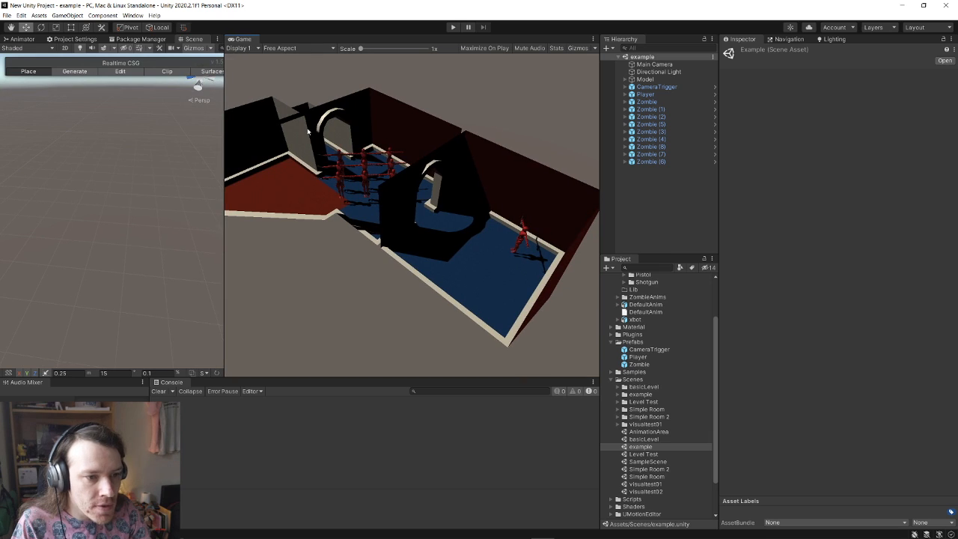
drag(223, 188, 140, 193)
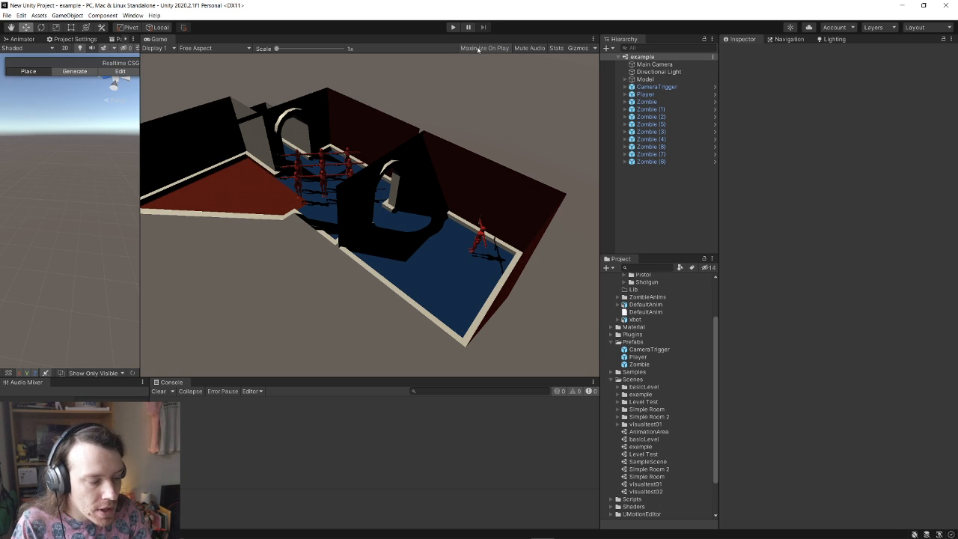
click(455, 27)
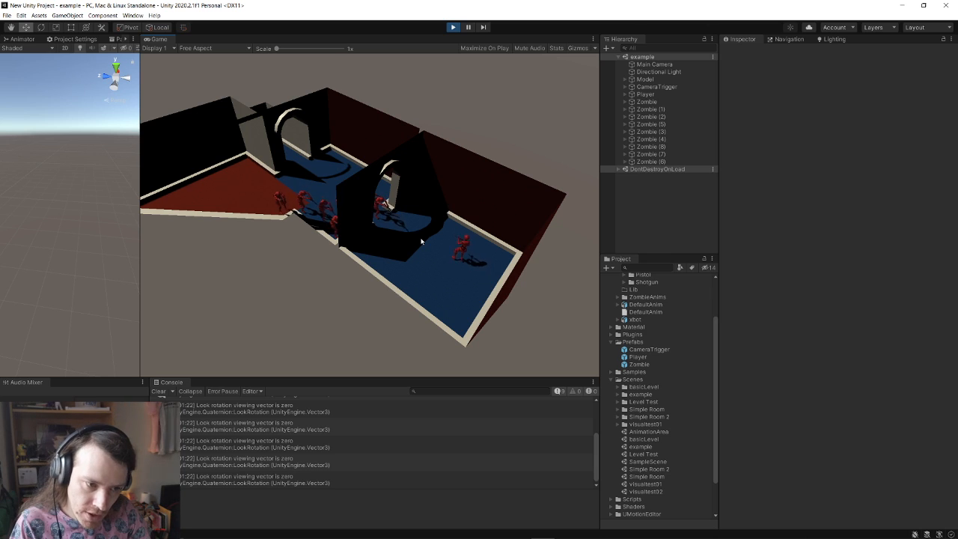
Playtest the example scene by walking the player around the blue room among the approaching zombies
key(a)
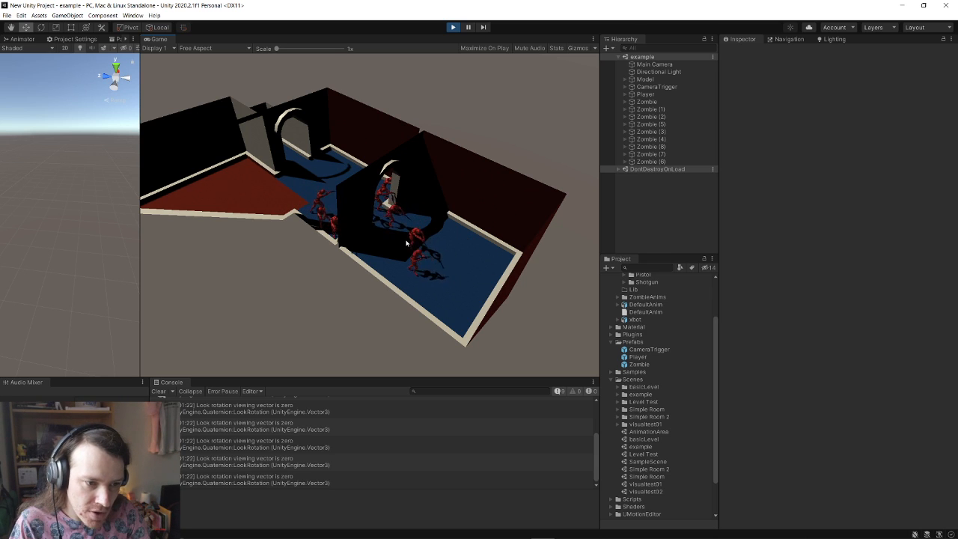
key(s)
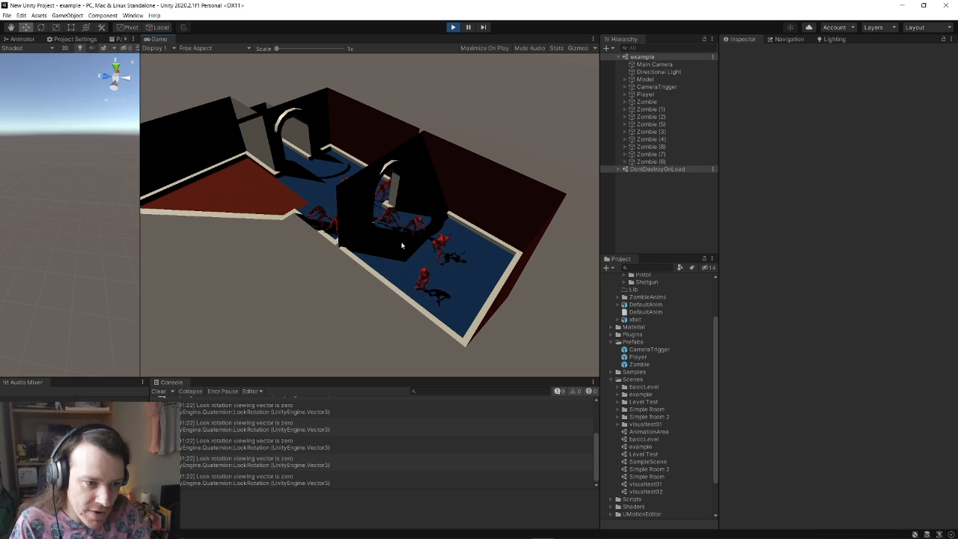
key(s)
key(d)
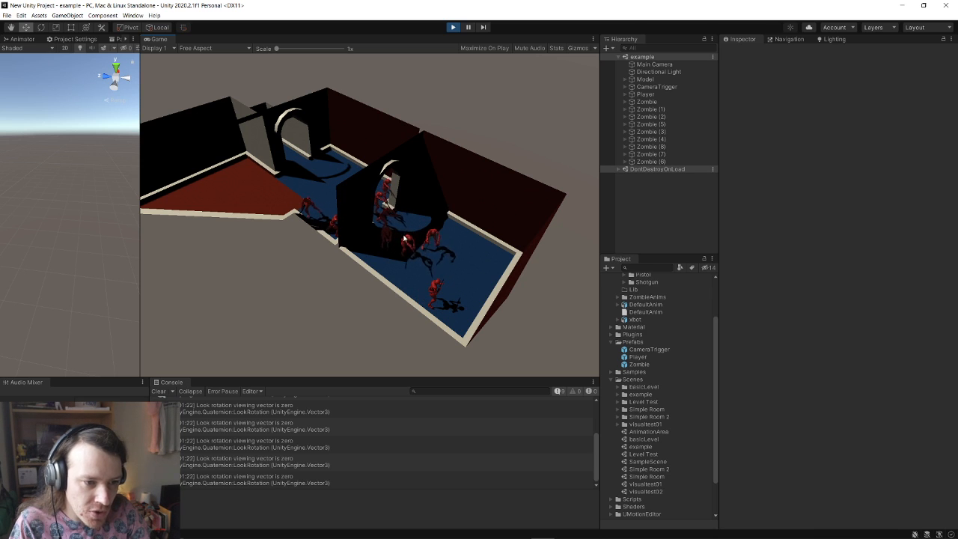
key(d)
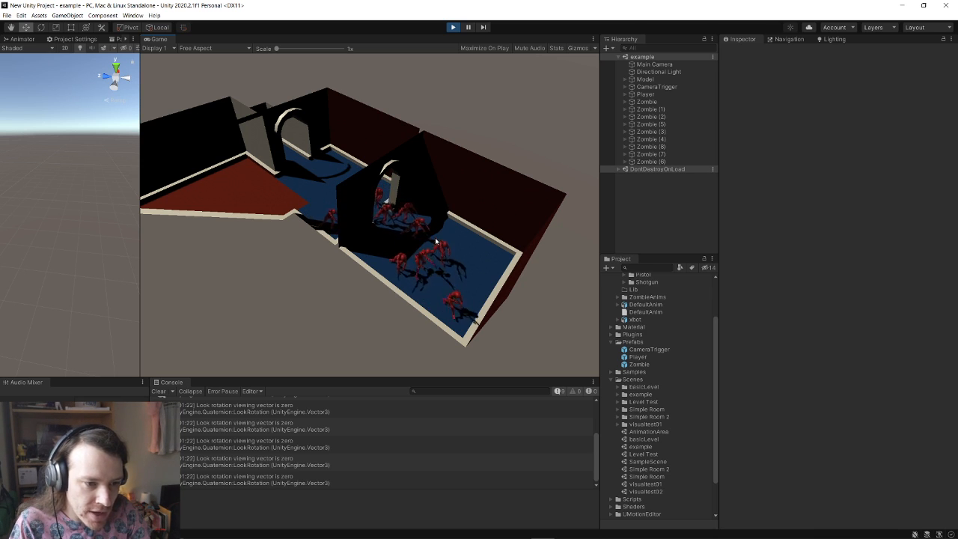
key(w)
key(w)
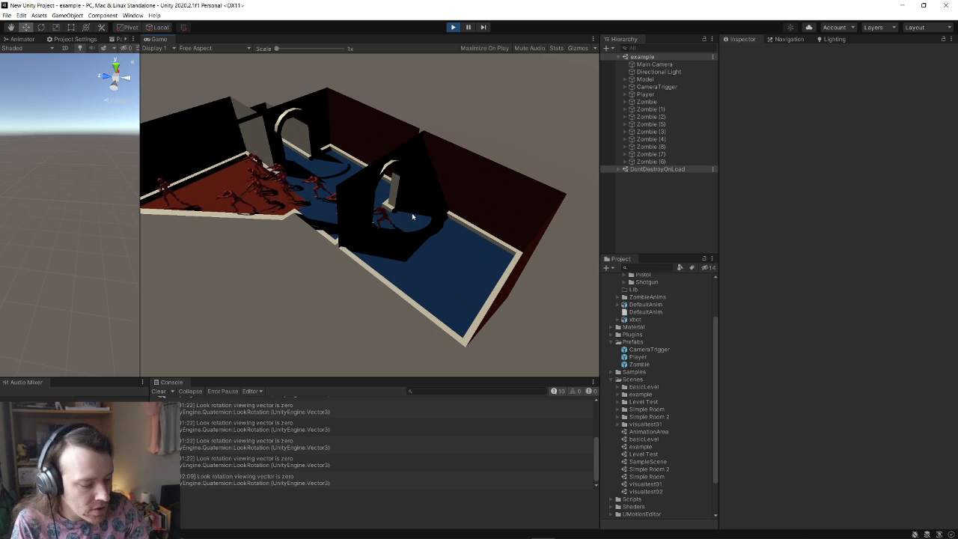
Switch to Firefox and open the YouTube home page in a new tab
key(alt+Tab)
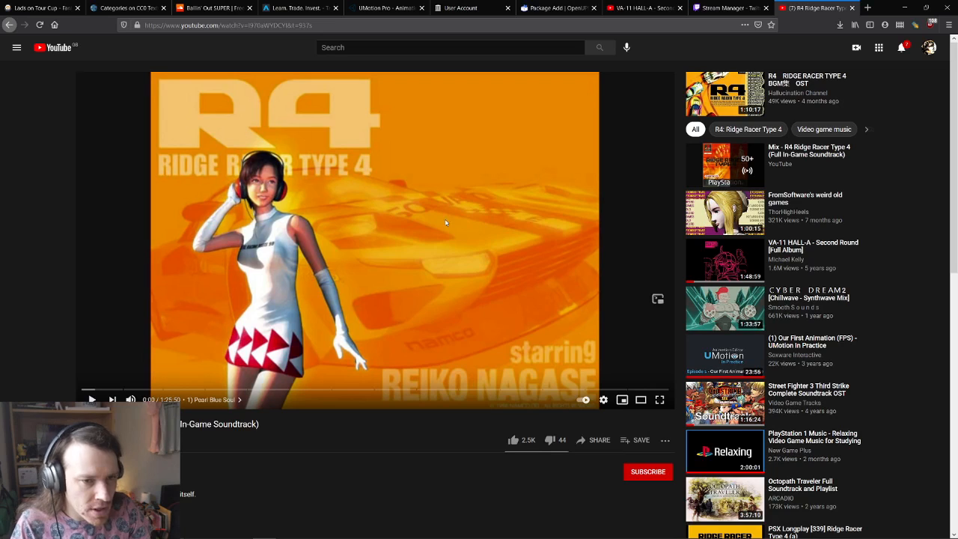
right_click(58, 49)
click(90, 56)
click(808, 7)
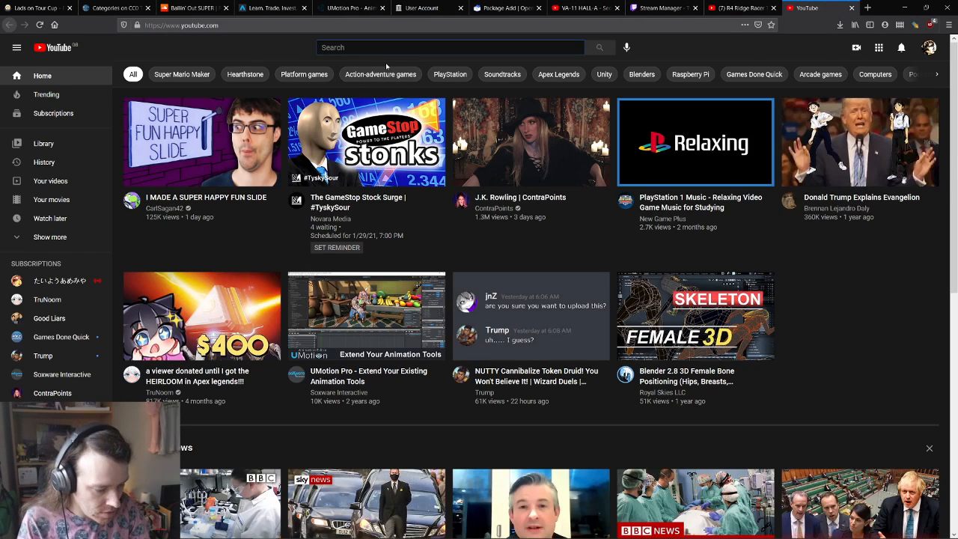
Search YouTube for "devil may cry"
key(slash)
text(devil)
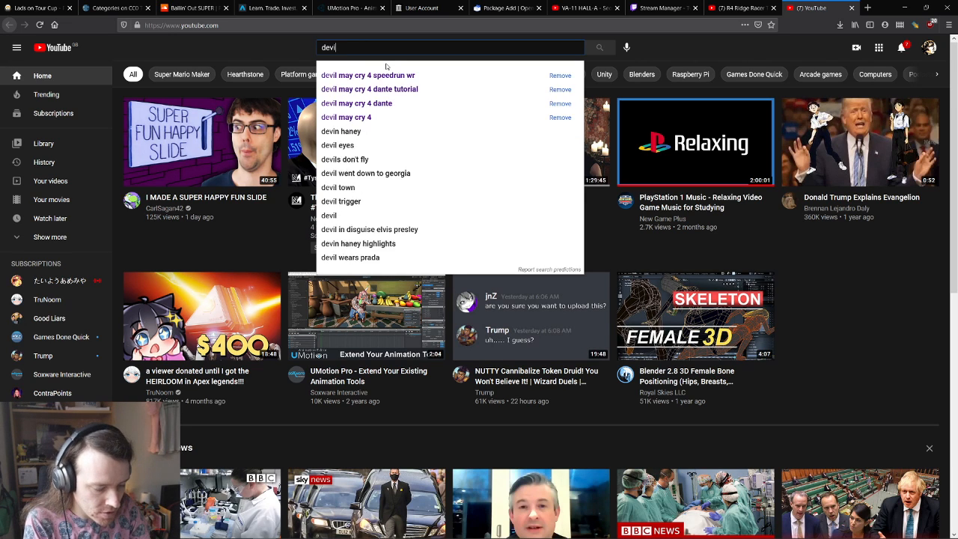
text( may cry)
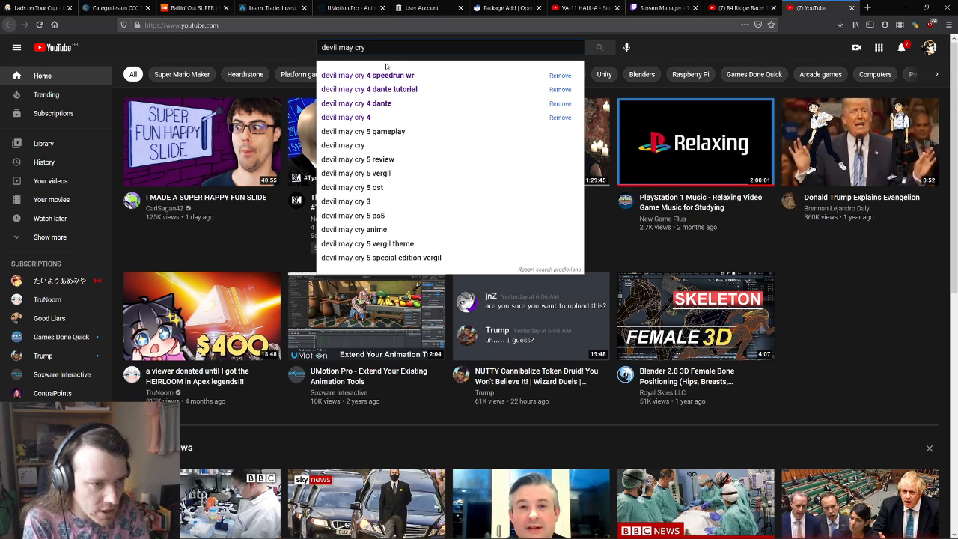
key(Return)
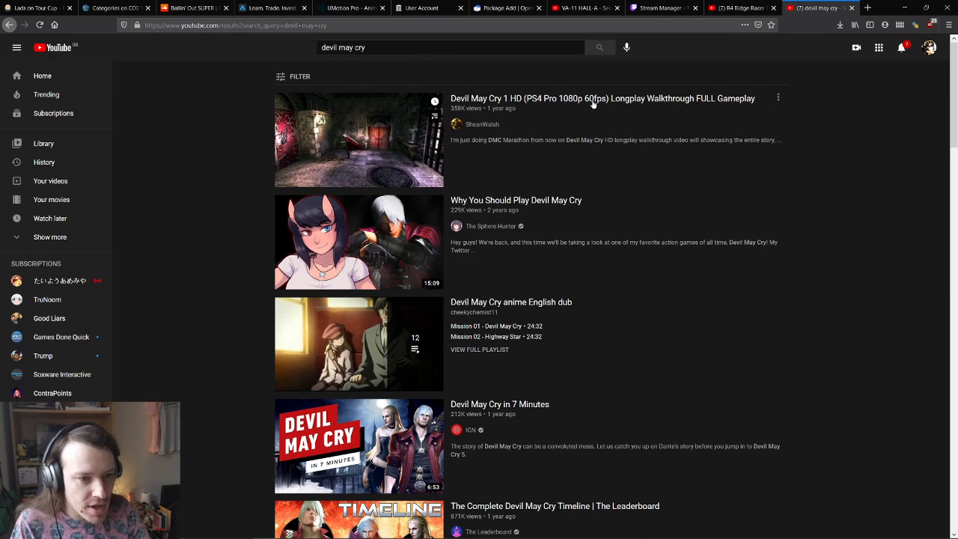
Refine the search to "devil may cry longplay" and open the Devil May Cry HD Edition Longplay Part 1 video
text(/ longpla)
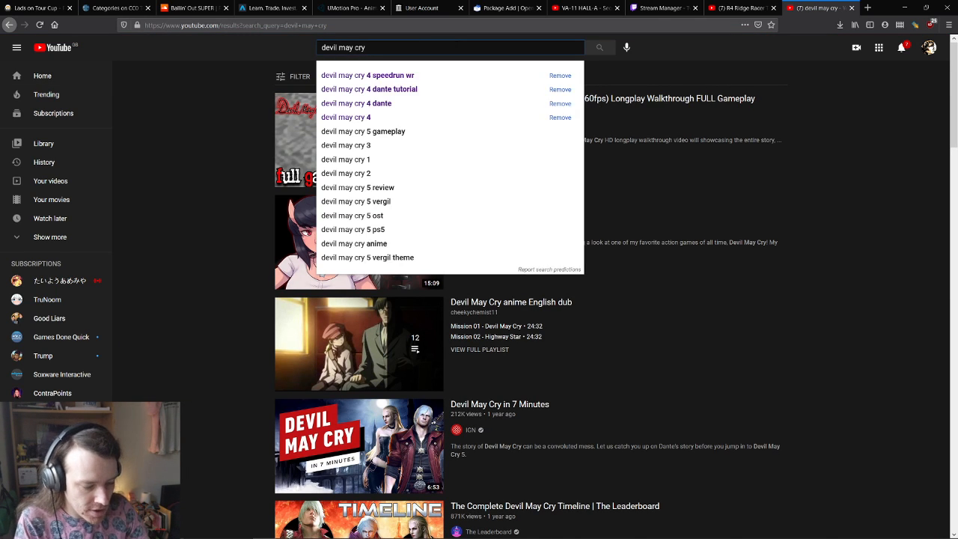
text(y)
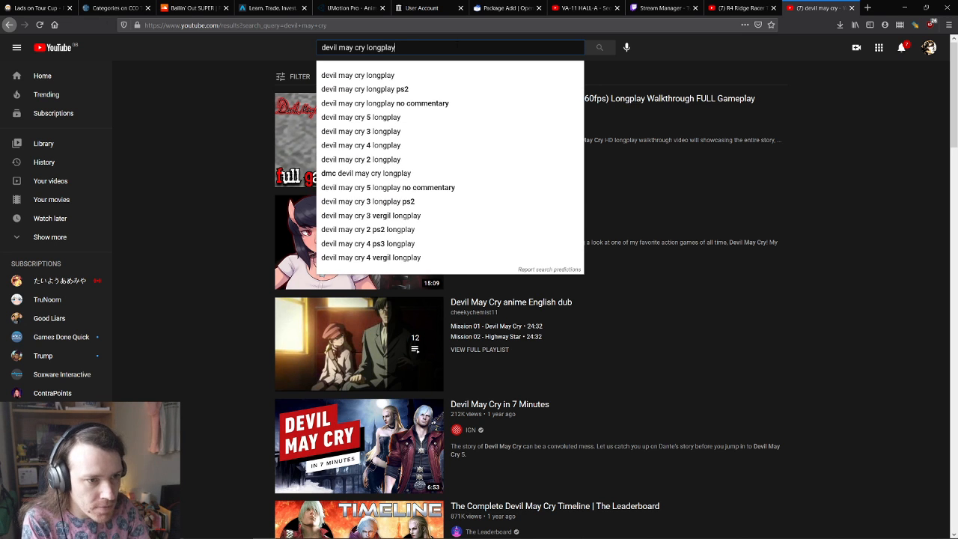
key(Return)
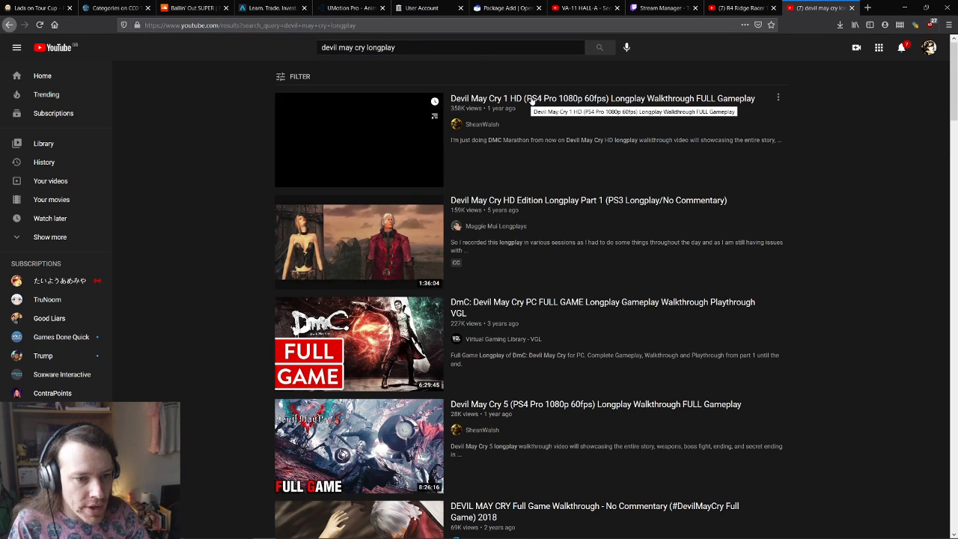
click(548, 200)
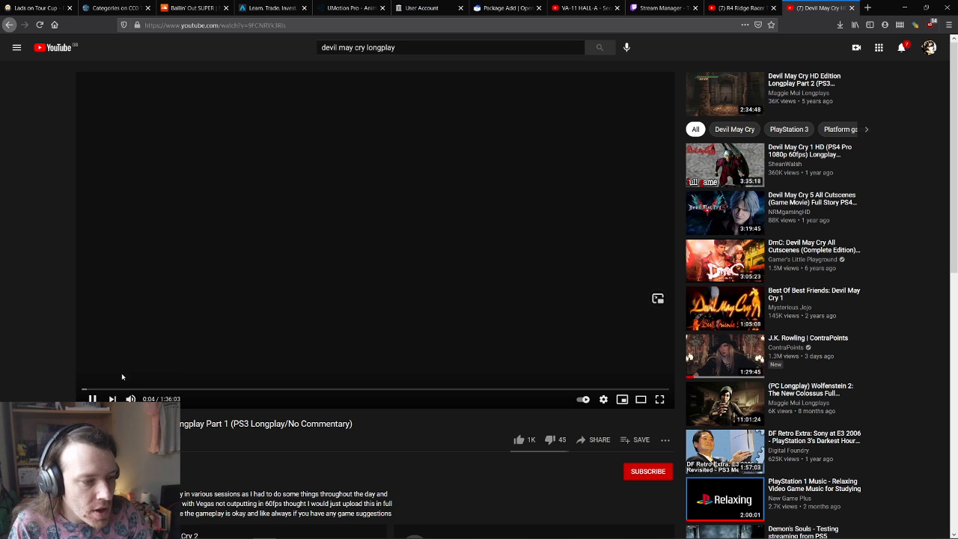
Skip ahead through the longplay to the indoor combat gameplay, watch the camera and character action, and pause the video
click(178, 389)
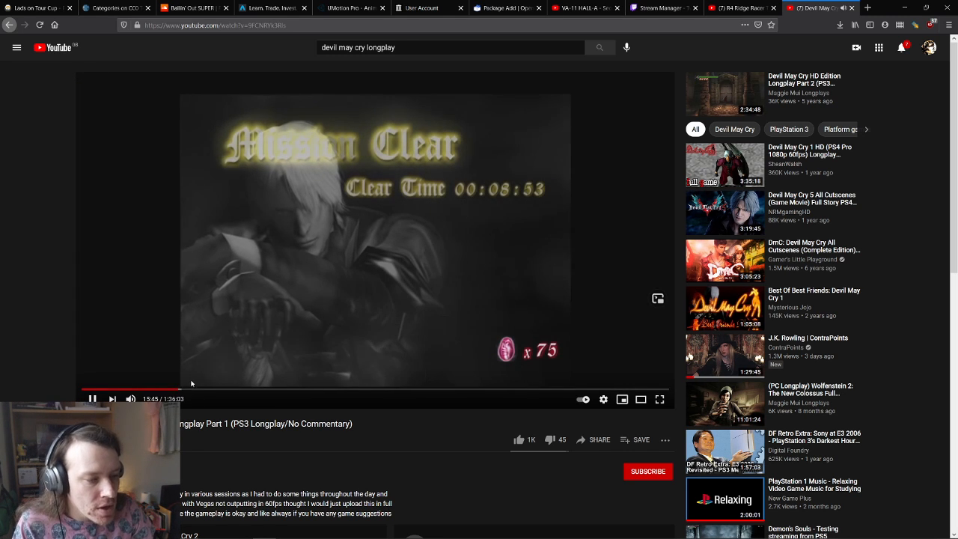
click(188, 389)
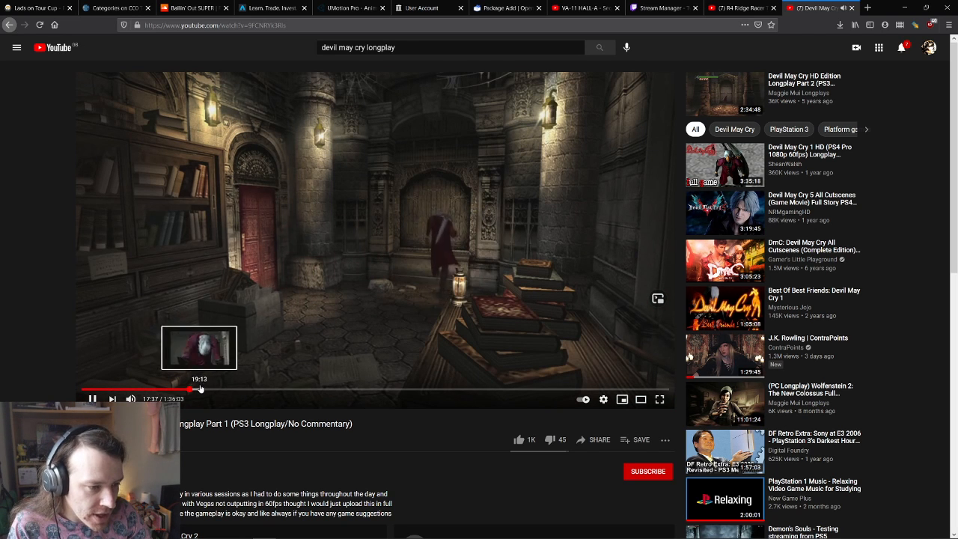
click(213, 390)
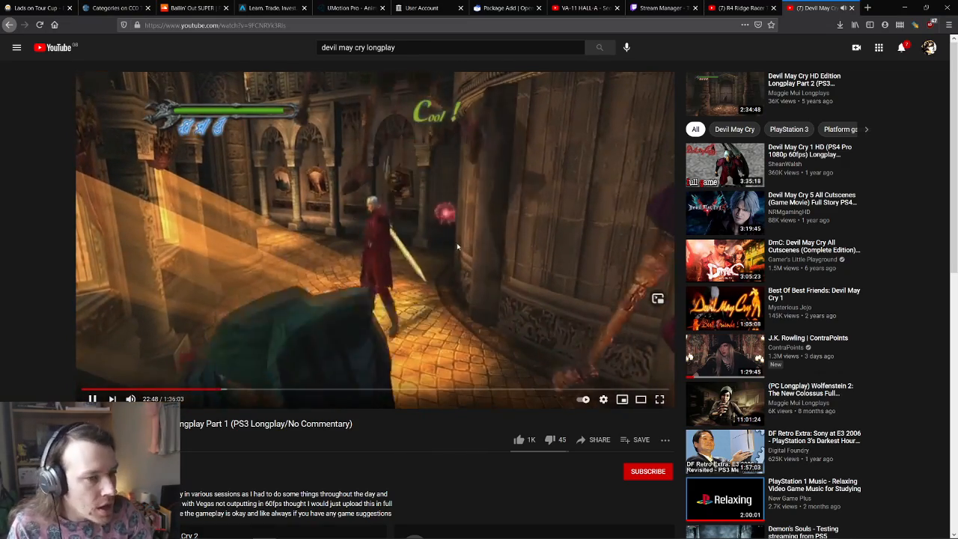
click(560, 244)
Search YouTube for "umotion" and watch the video "UMotion Pro - Extend Your Existing Animation Tools"
click(420, 47)
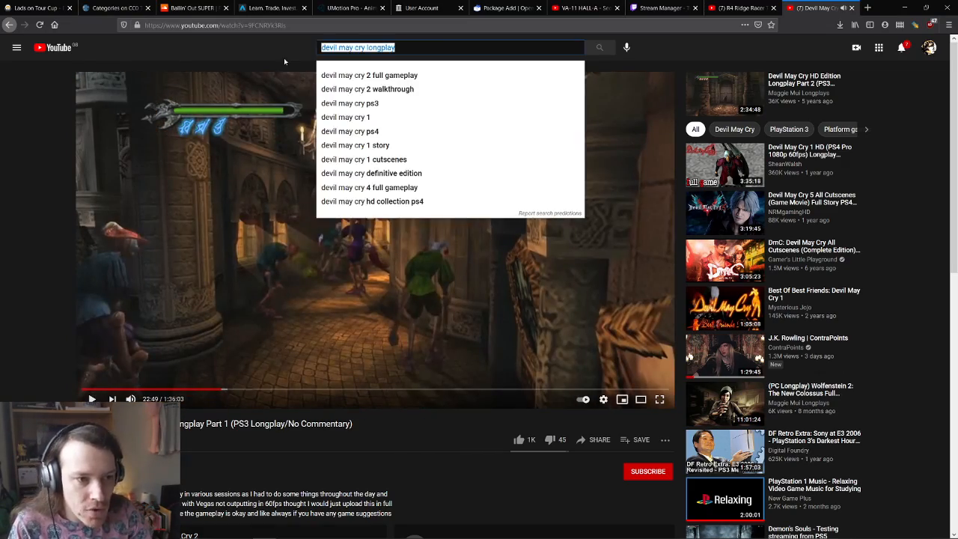
text(U)
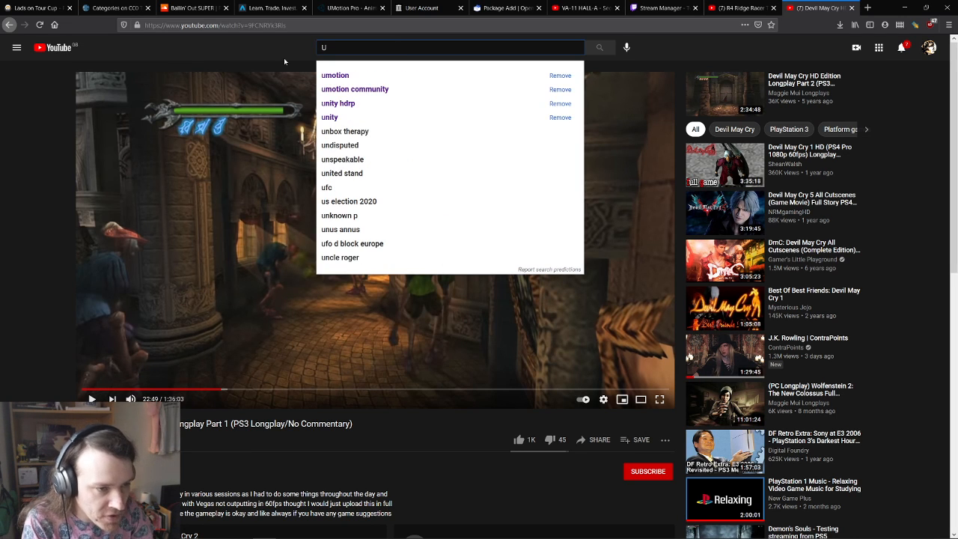
key(Down)
key(Return)
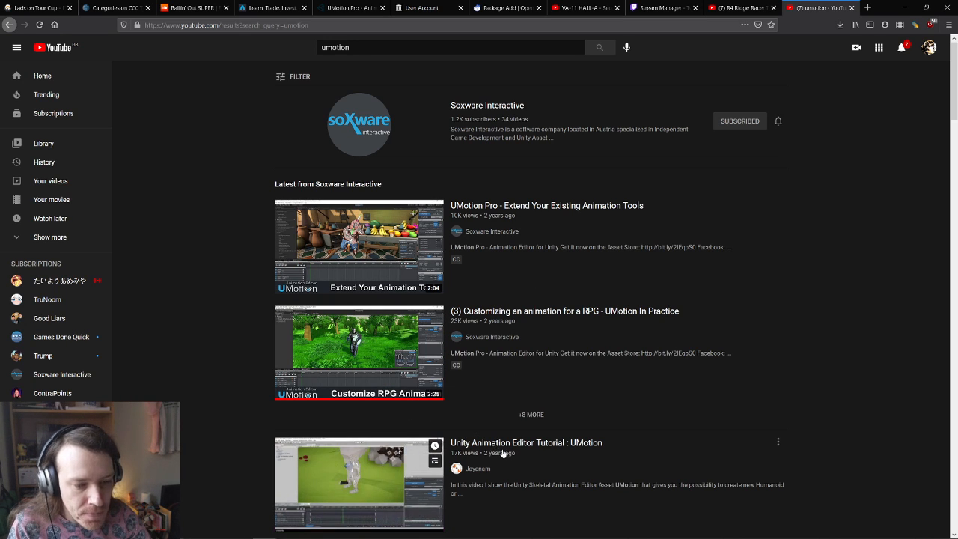
click(548, 205)
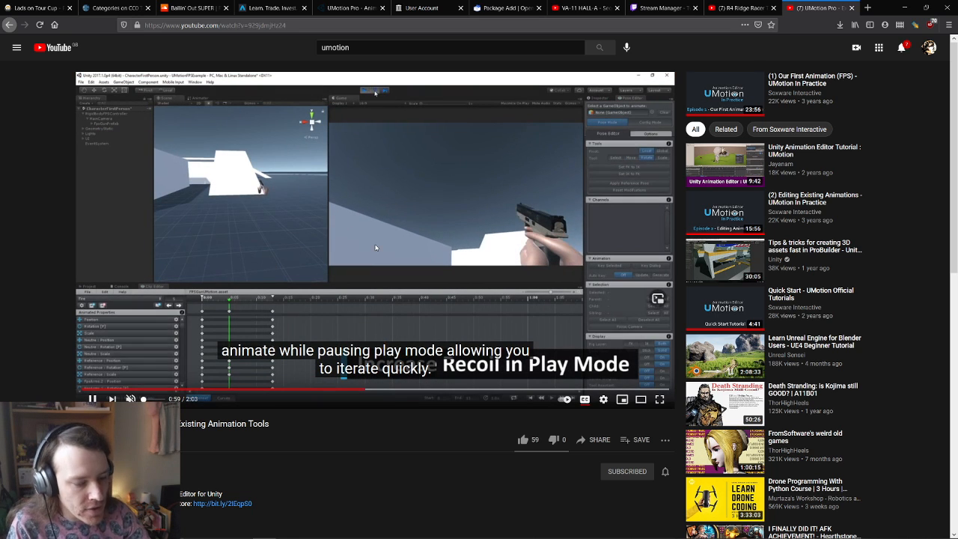
Switch back to Unity, widen the Scene view, and examine the zombies crowding the red-floored room up close during play
key(alt+Tab)
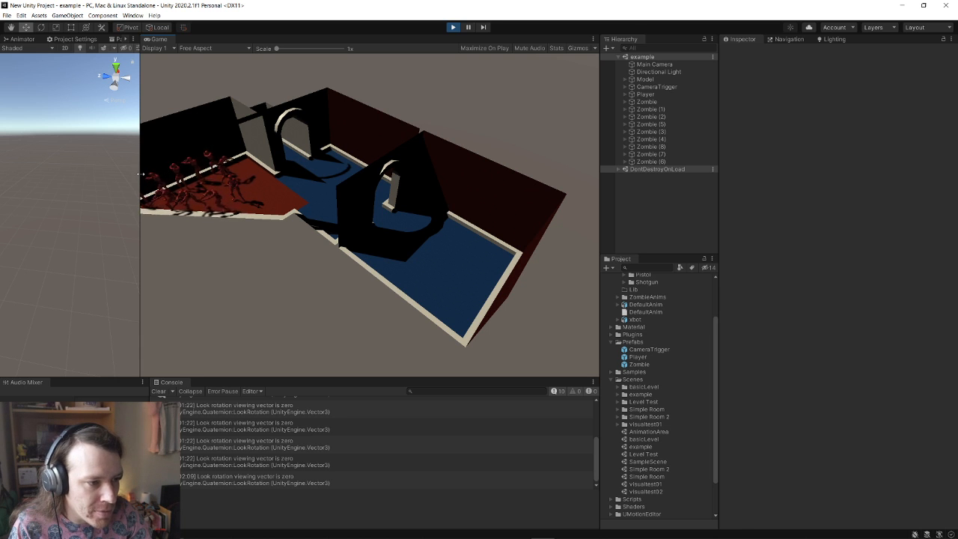
drag(139, 173, 396, 173)
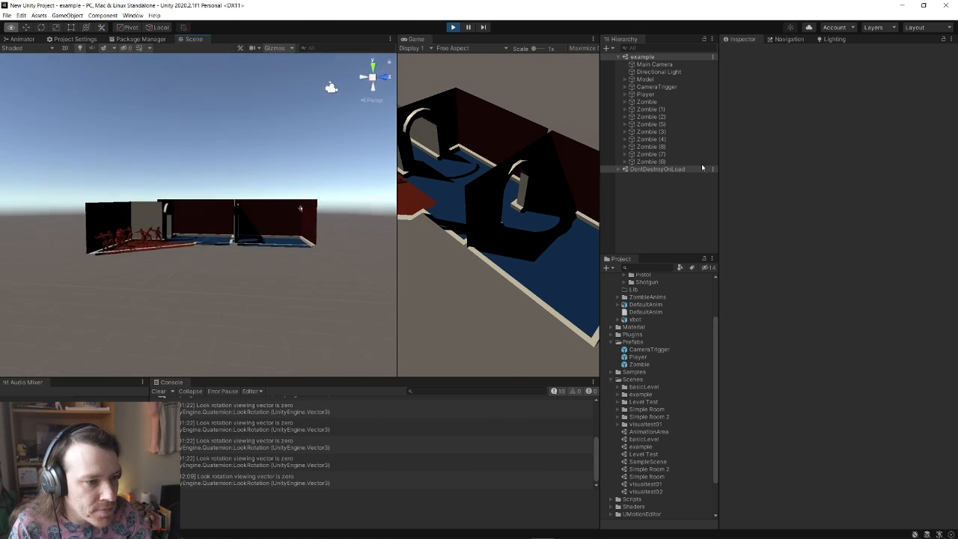
key(w)
right_drag(703, 168, 464, 217)
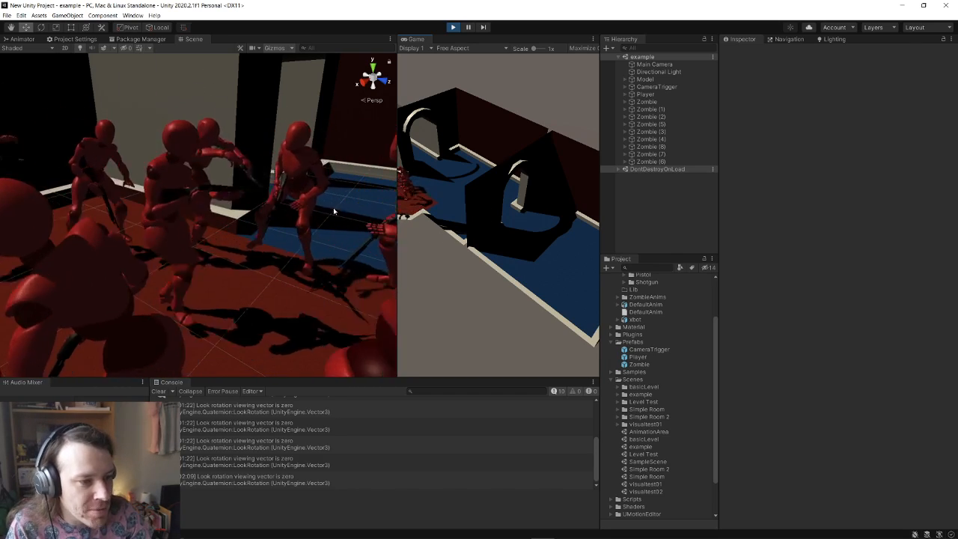
right_drag(196, 292, 128, 263)
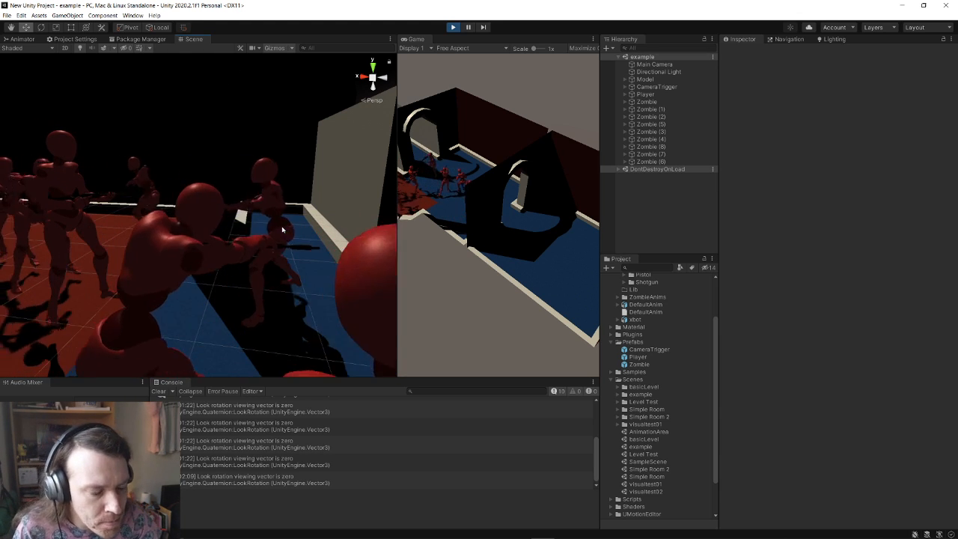
Stop play mode in the example scene and hide the Realtime CSG overlay in the Scene view
alt+drag(282, 230, 160, 253)
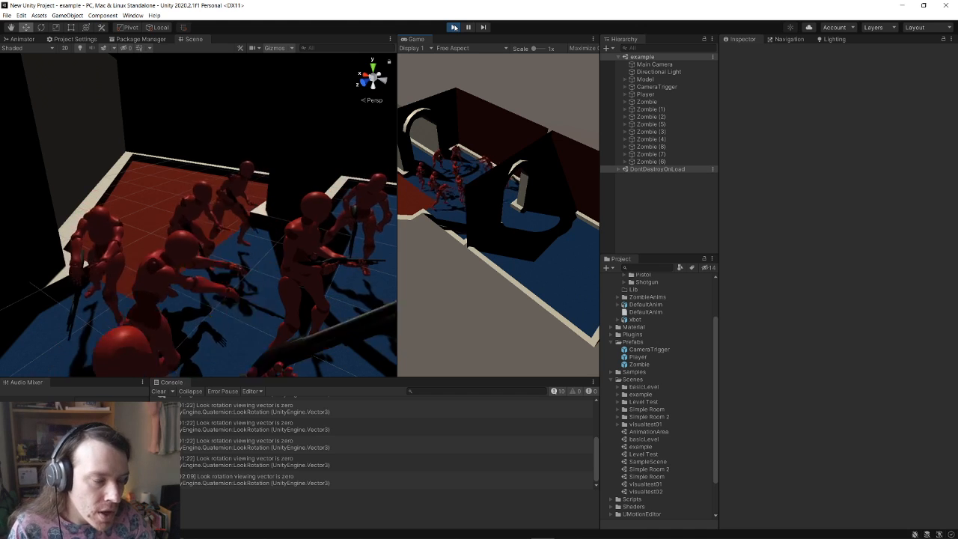
click(454, 27)
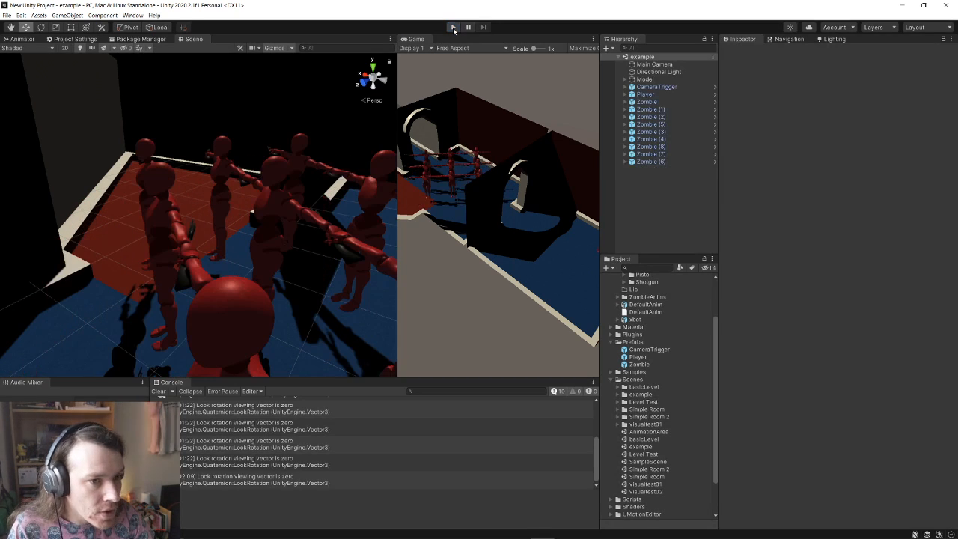
click(133, 15)
click(289, 3)
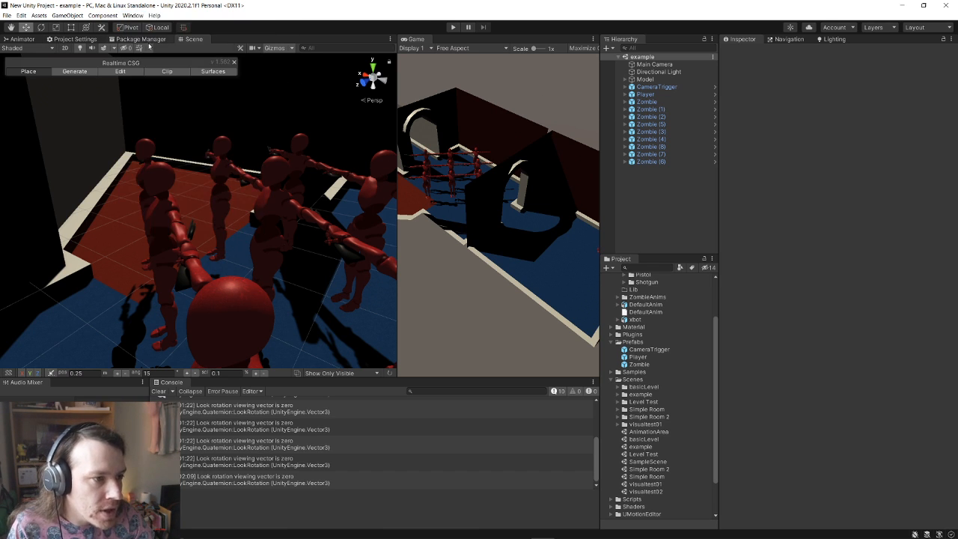
click(134, 15)
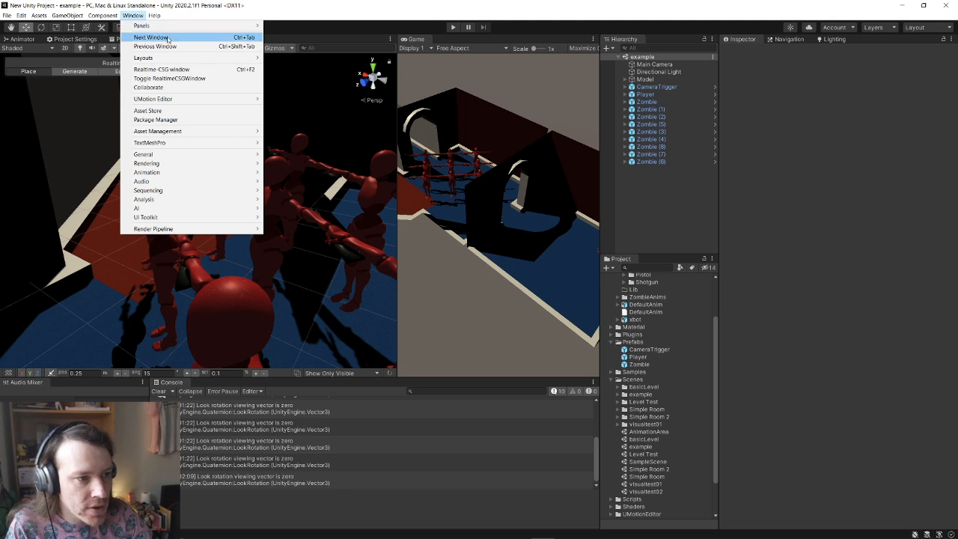
click(183, 78)
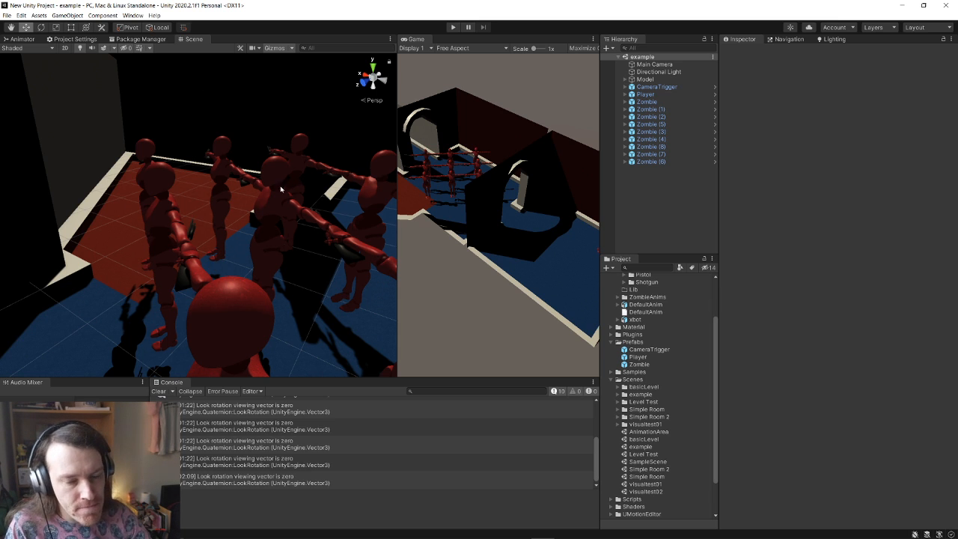
Switch to Firefox, start the R4 Ridge Racer Type 4 soundtrack video on YouTube, and return to Unity
key(alt)
key(alt+Tab)
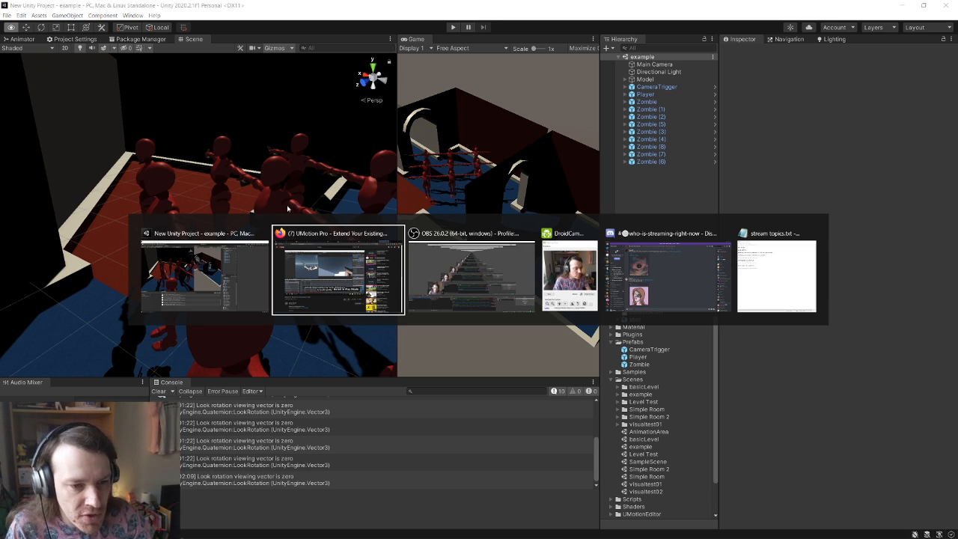
key(ctrl+shift+Tab)
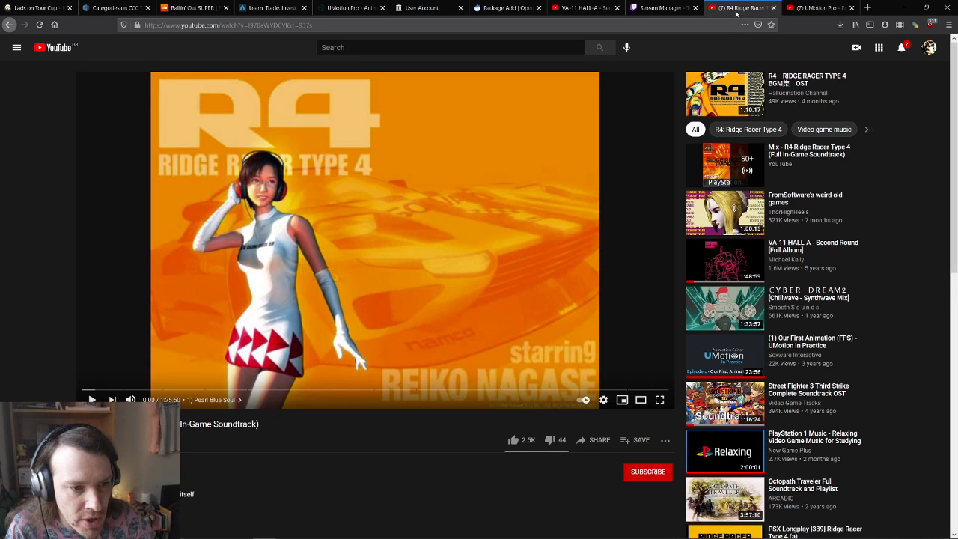
click(92, 399)
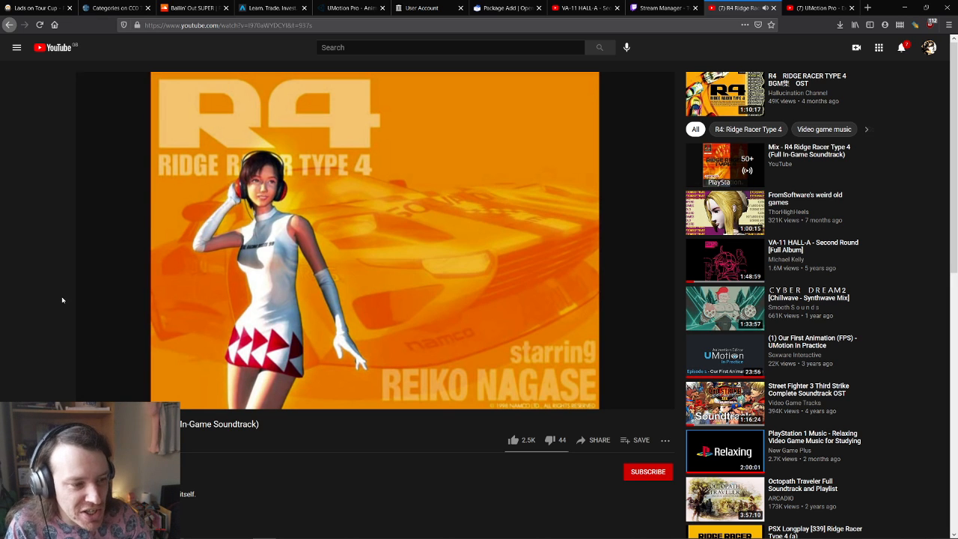
key(alt+Tab)
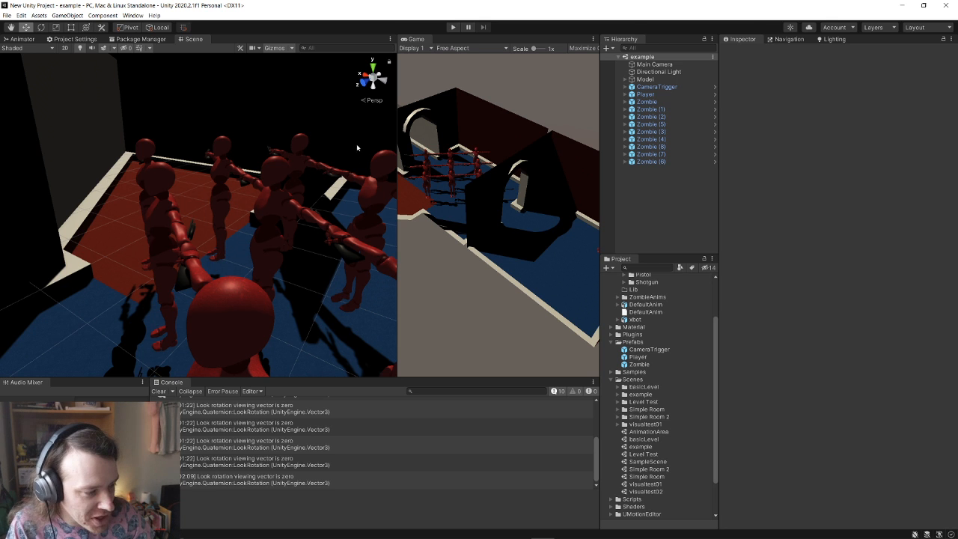
right_drag(330, 163, 155, 221)
right_drag(212, 228, 198, 230)
key(alt+Tab)
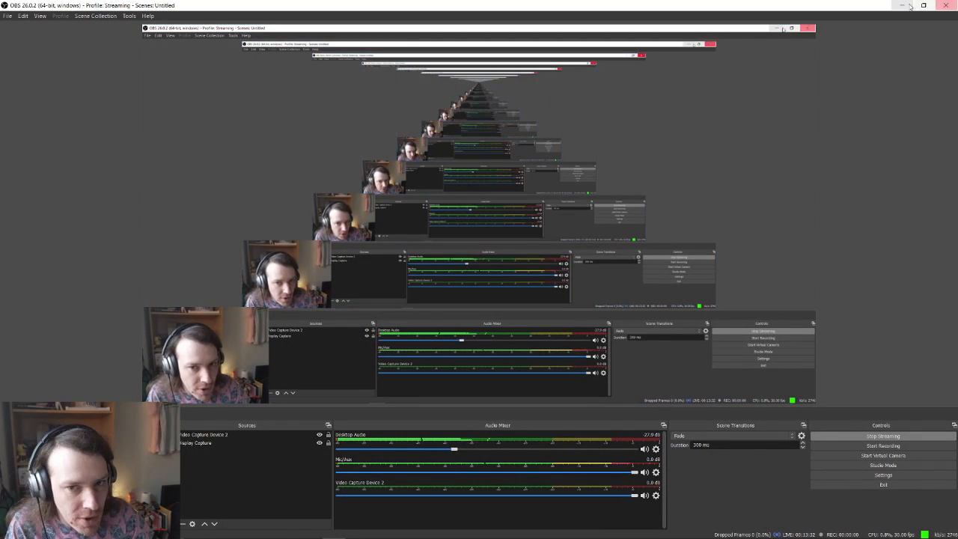
key(alt+Tab)
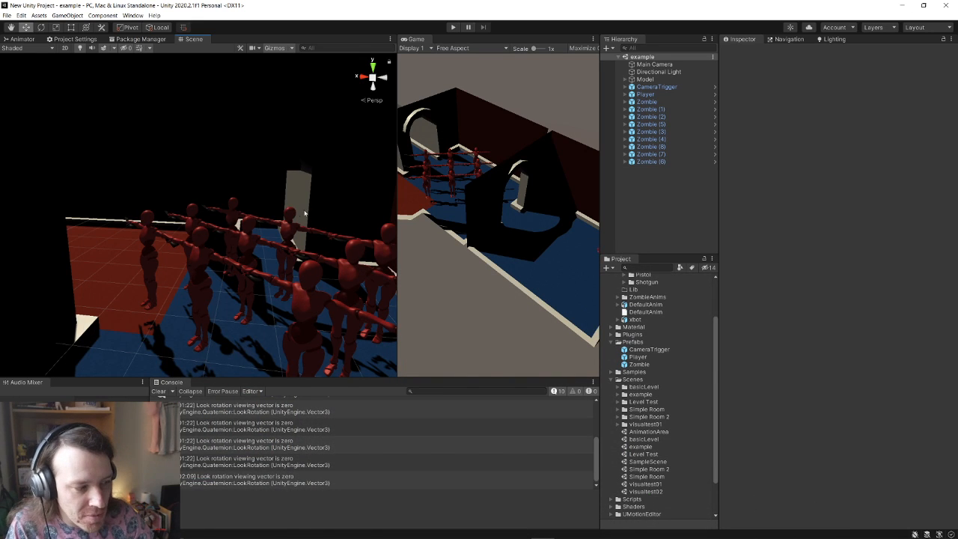
right_drag(262, 216, 64, 95)
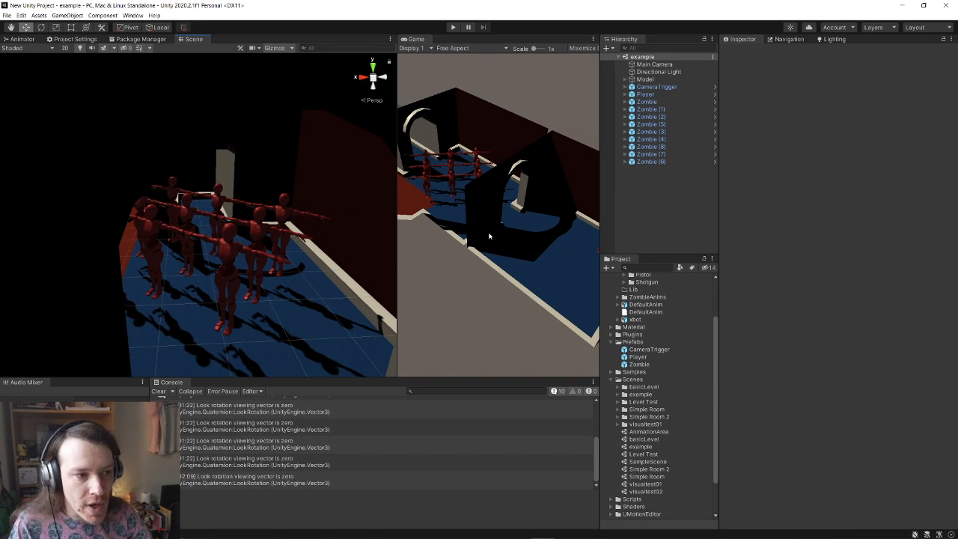
Open the AnimationArea scene and frame the Player character from the front in the Scene view
double_click(657, 432)
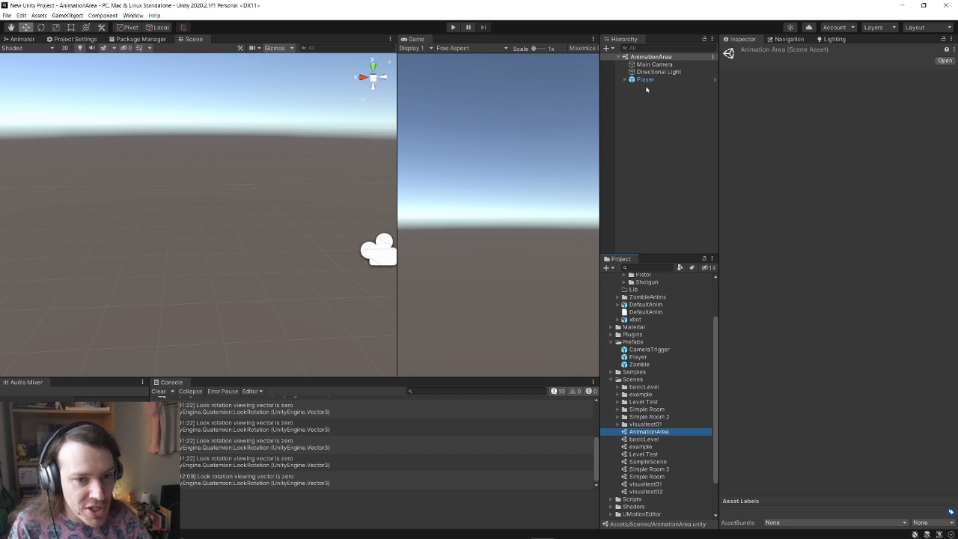
click(645, 80)
key(f)
right_drag(279, 208, 254, 294)
click(227, 242)
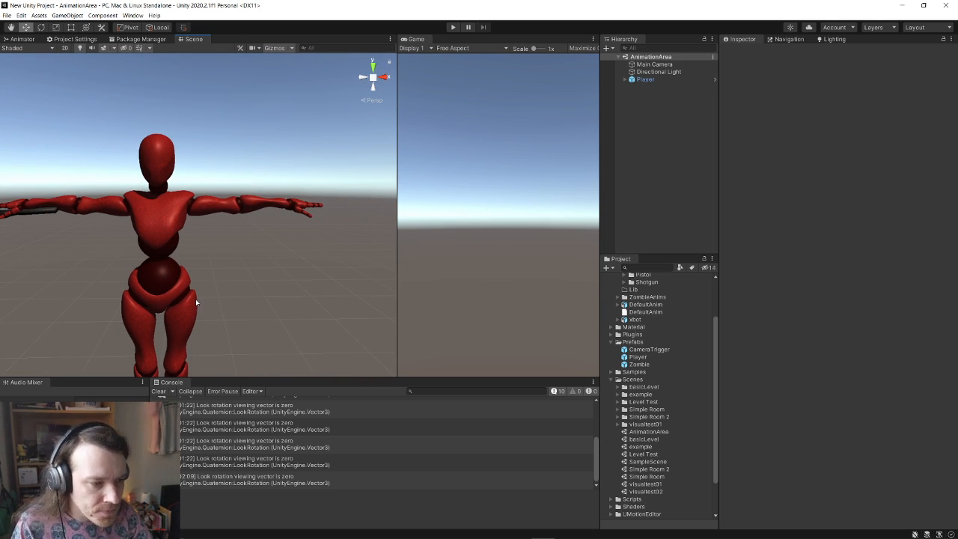
Open the UMotion Clip Editor, dock it beside the Console, and widen the Scene, Game and Clip Editor area
click(133, 15)
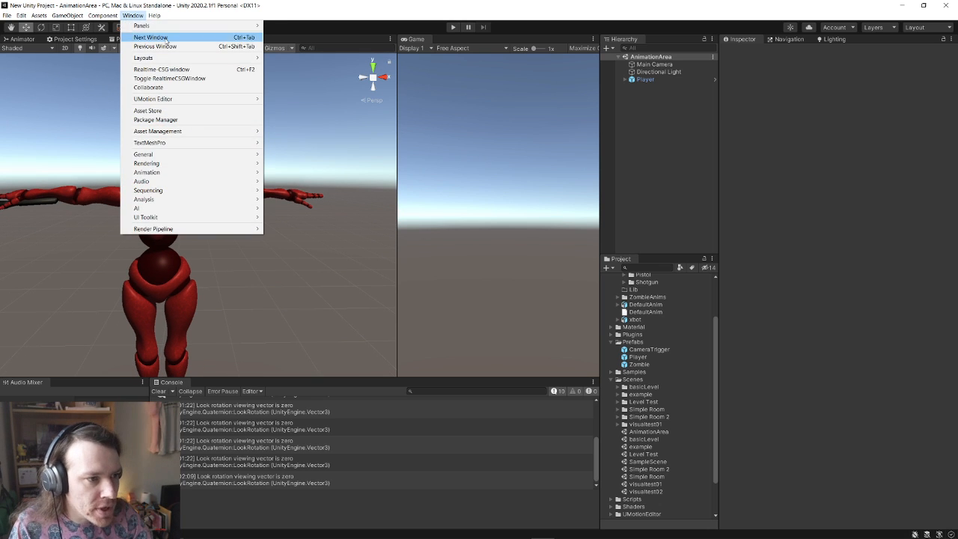
click(134, 16)
click(133, 16)
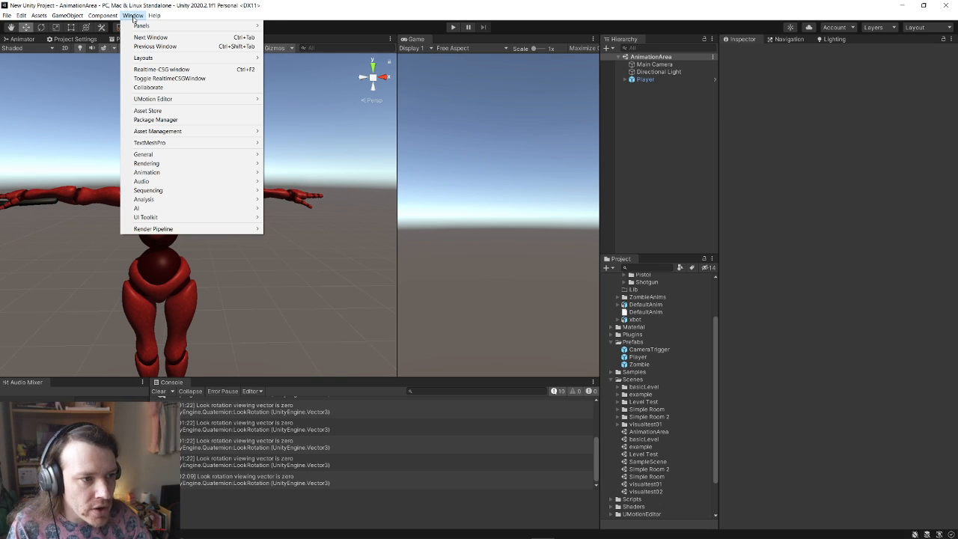
mouse_move(203, 101)
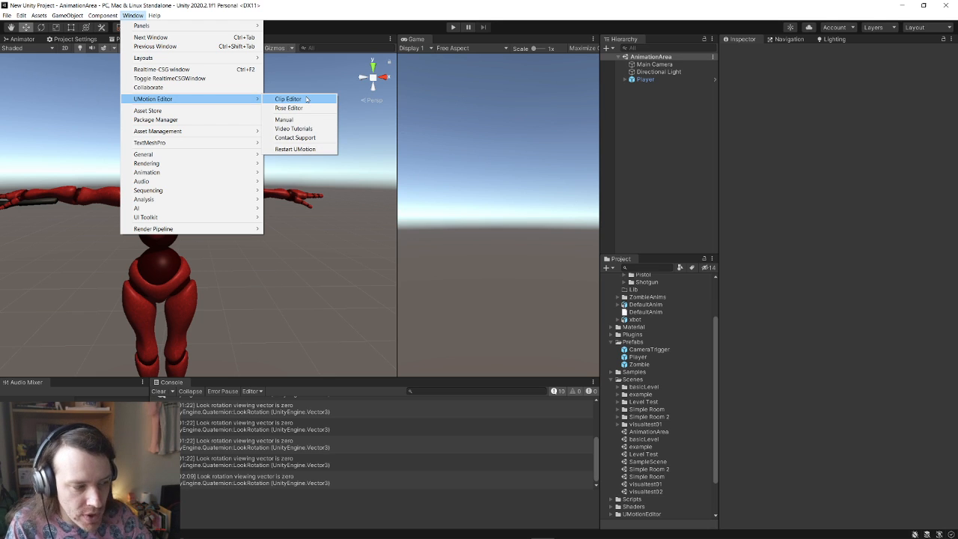
click(289, 99)
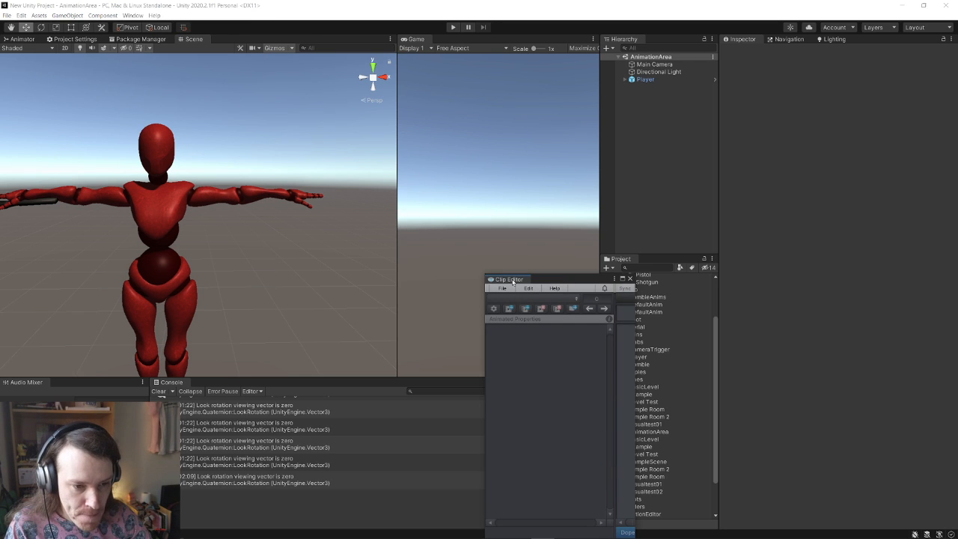
drag(512, 281, 295, 344)
drag(221, 380, 216, 384)
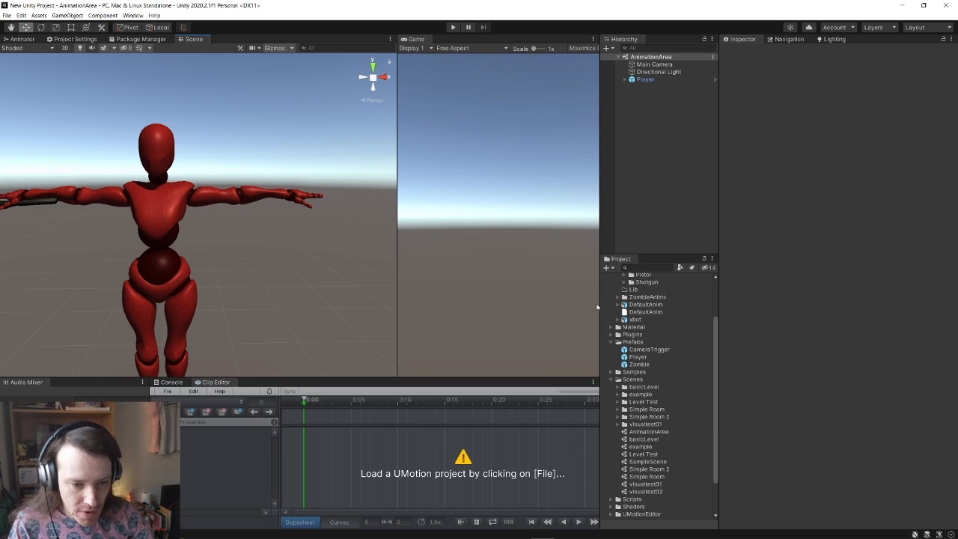
drag(597, 307, 701, 307)
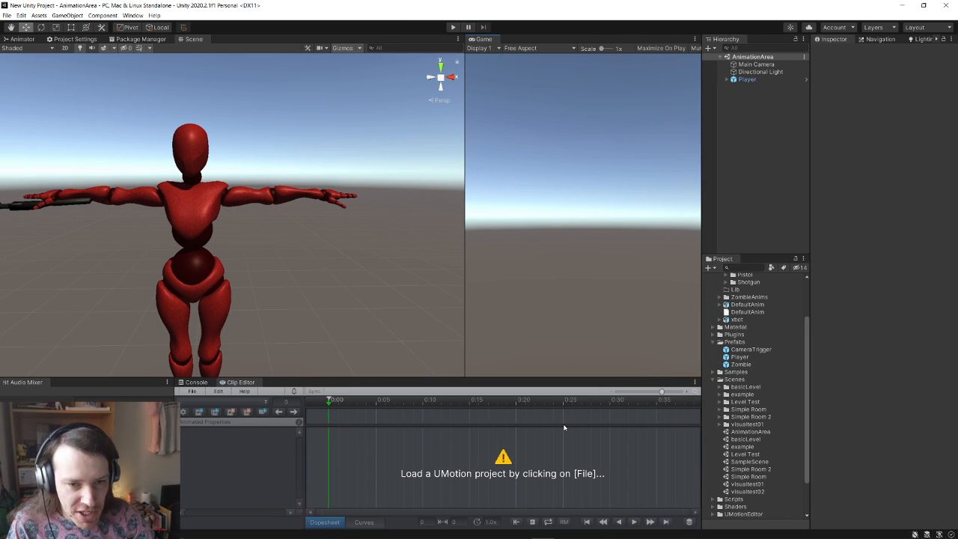
Open the UMotion Pose Editor and dock it with the Inspector
click(133, 15)
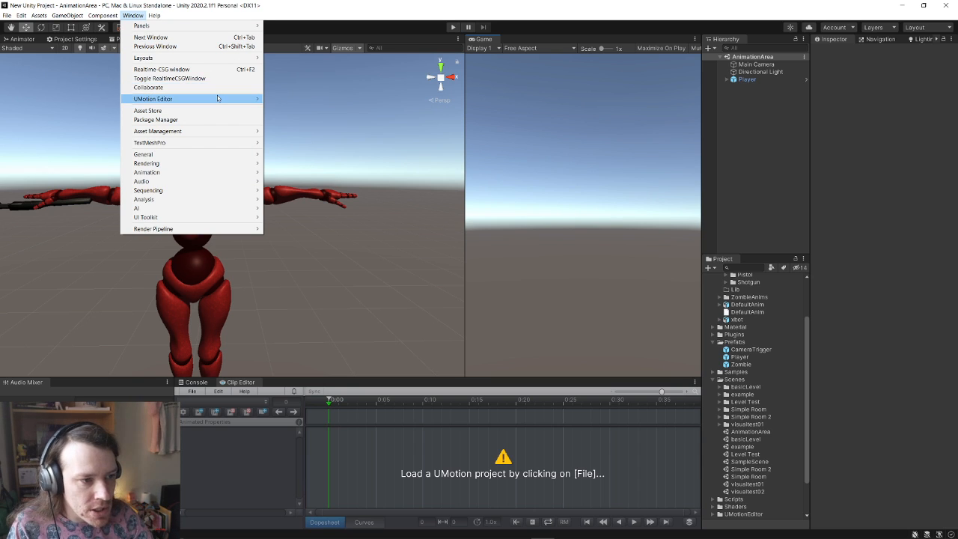
mouse_move(218, 98)
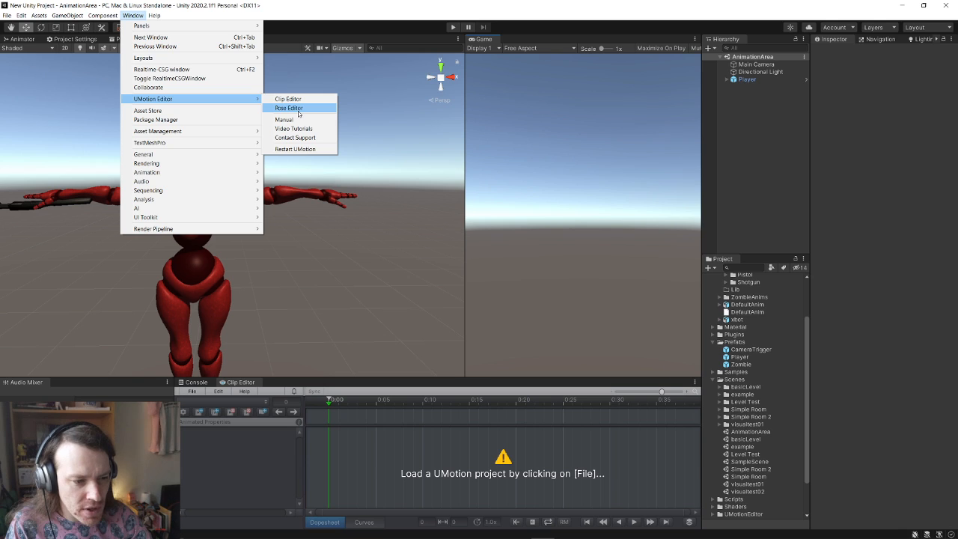
click(298, 111)
drag(335, 106, 870, 47)
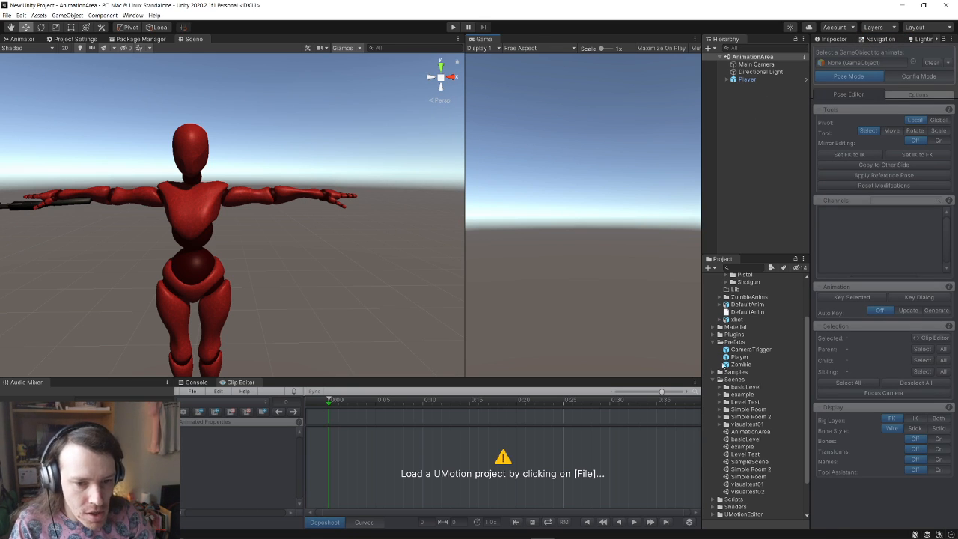
Collapse the Prefabs, Scenes and Guns folders, and create a folder named UMotionAnims inside the 3D assets folder
click(715, 343)
click(714, 358)
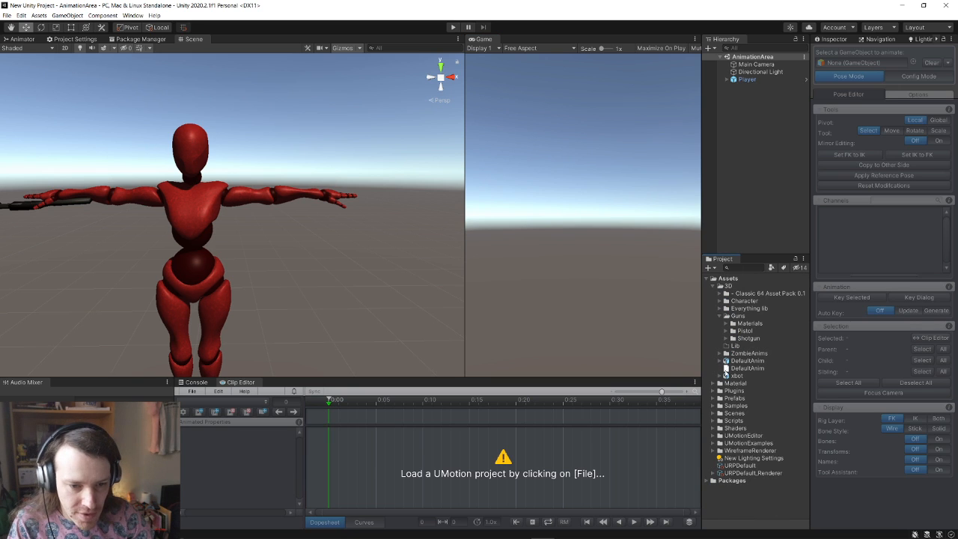
click(720, 317)
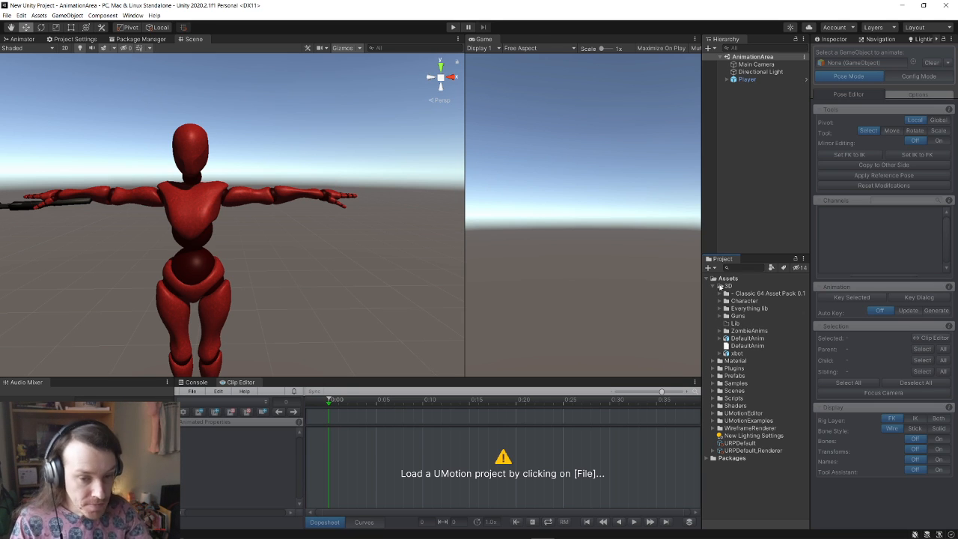
right_click(726, 280)
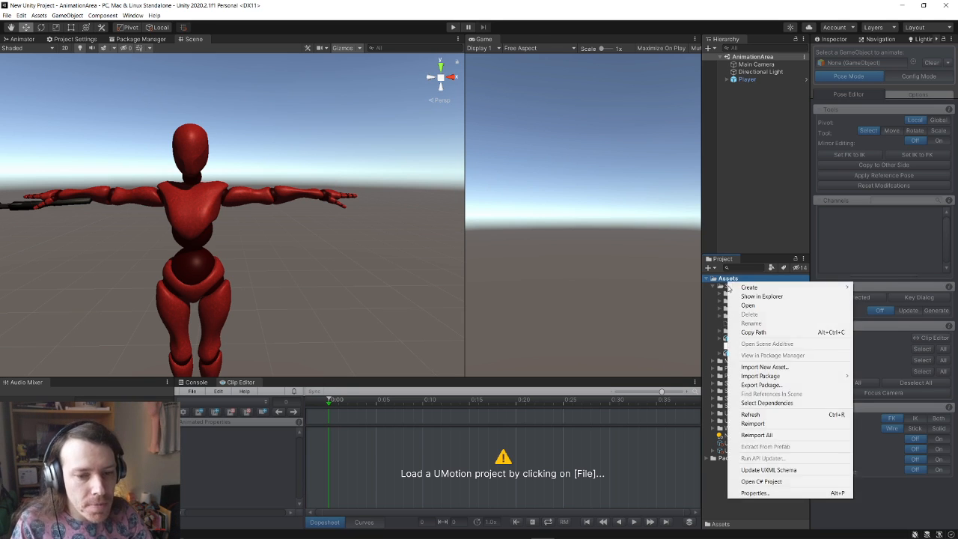
click(721, 287)
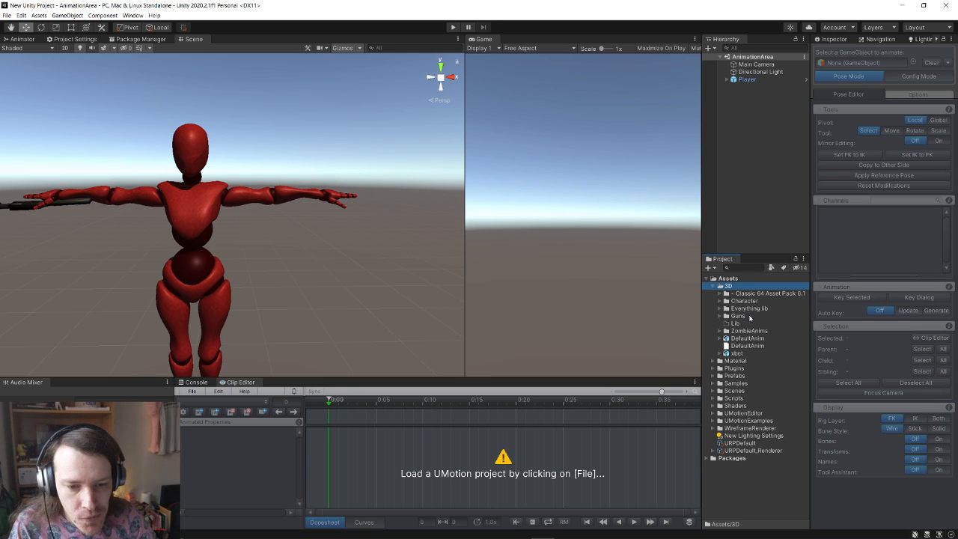
right_click(734, 288)
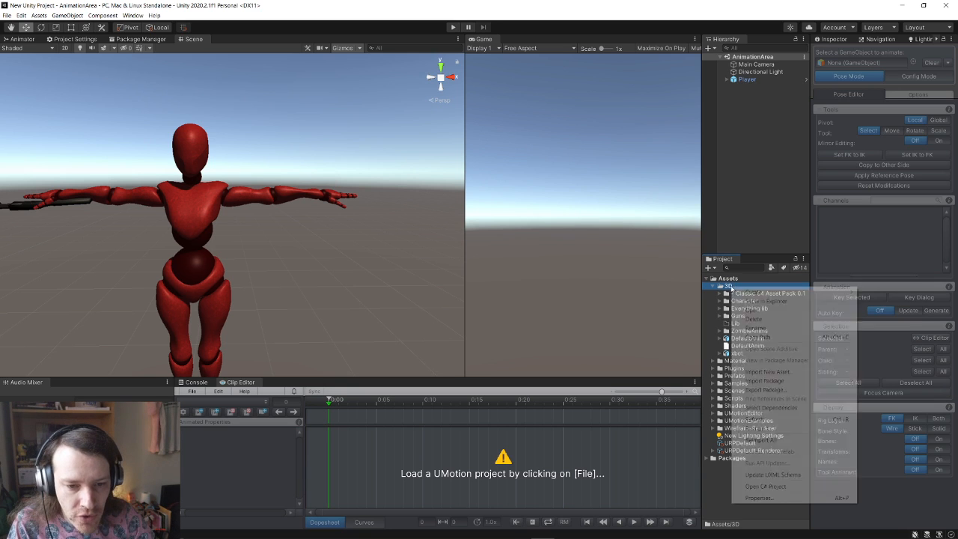
mouse_move(794, 293)
click(643, 188)
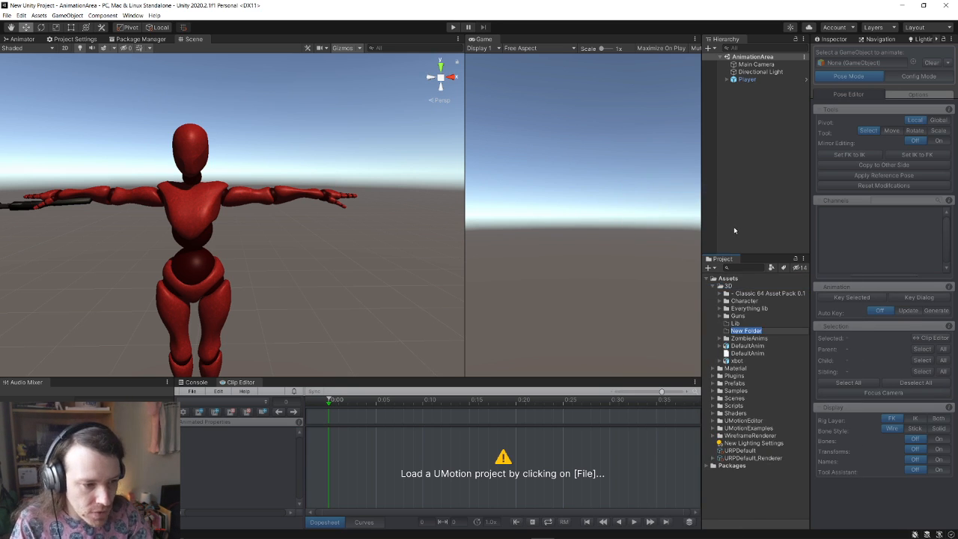
text(UMotionAnims)
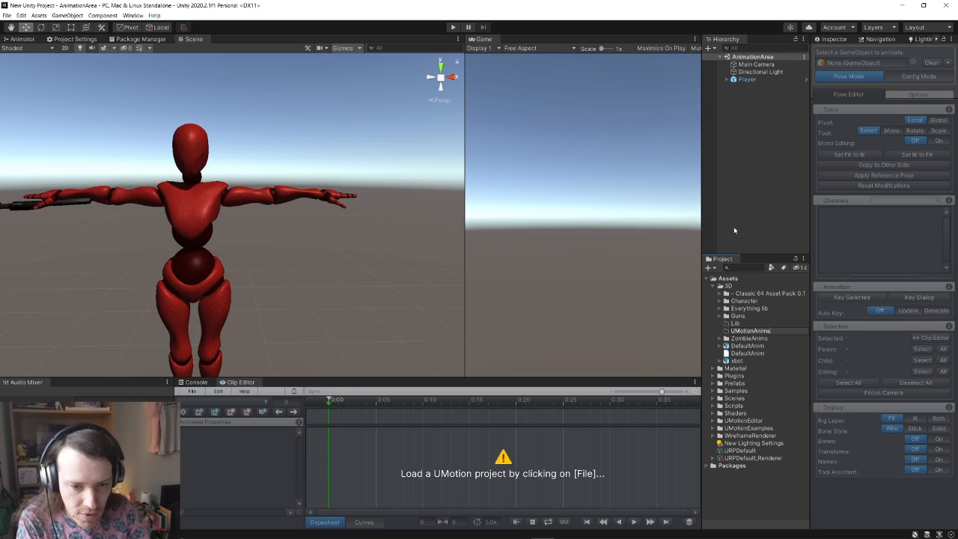
key(Return)
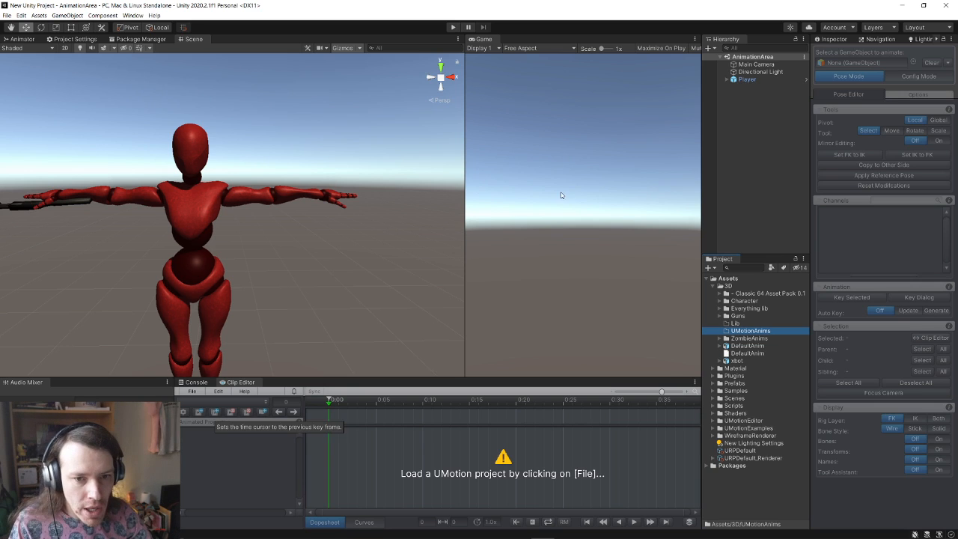
Create a new humanoid UMotion project named umotion_player.asset in the Assets/3D/UMotionAnims folder
click(192, 391)
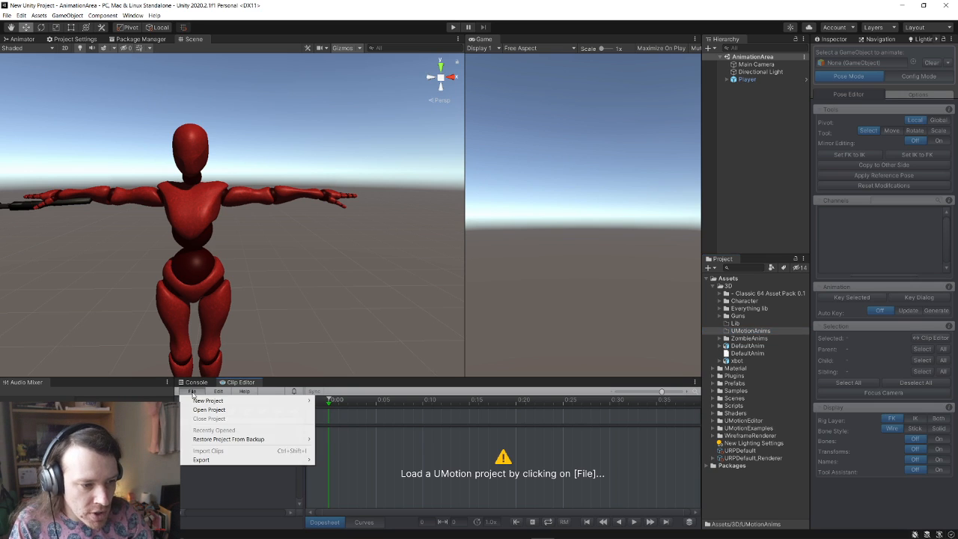
mouse_move(217, 403)
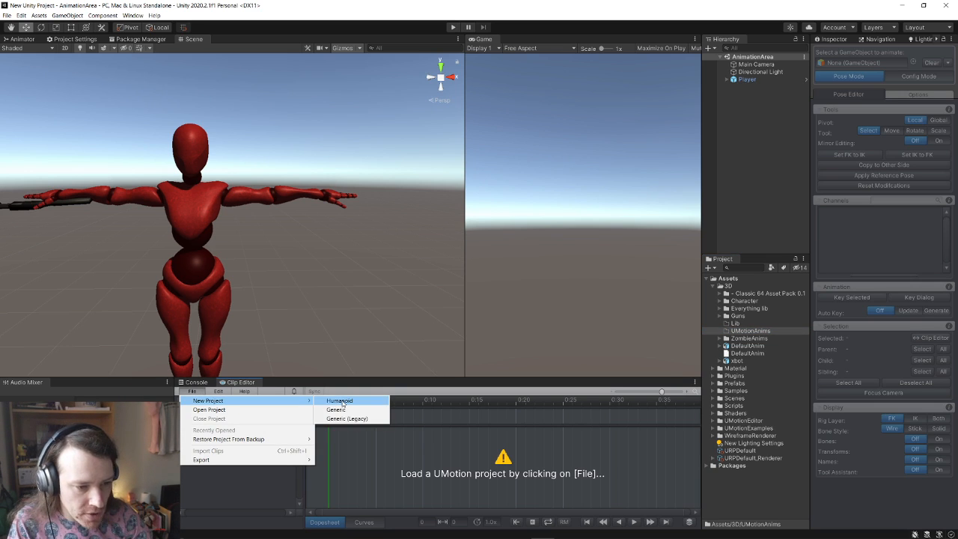
click(341, 401)
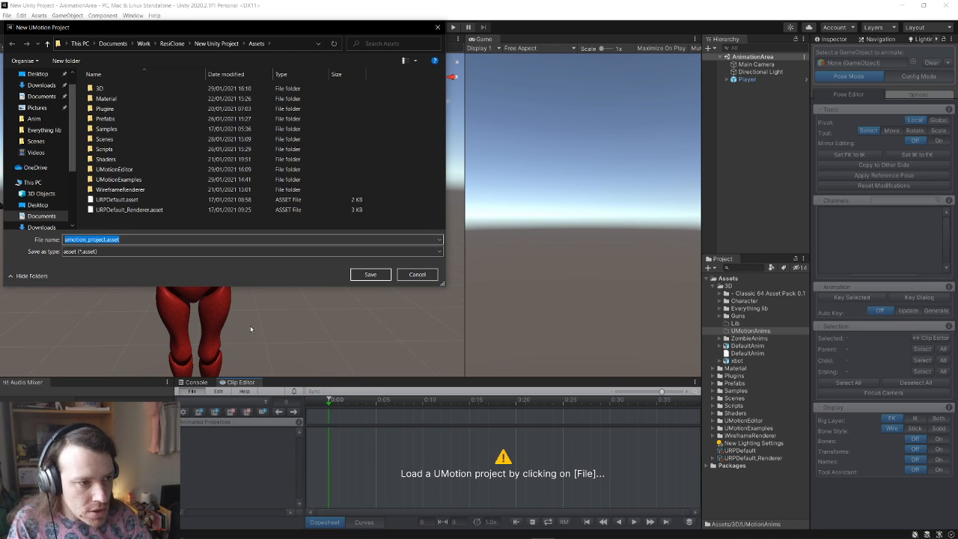
double_click(150, 91)
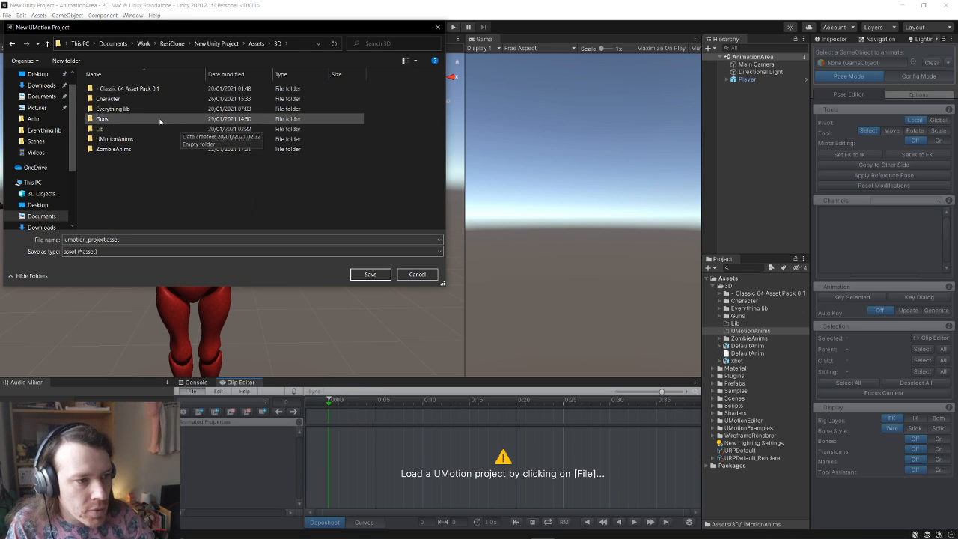
double_click(143, 139)
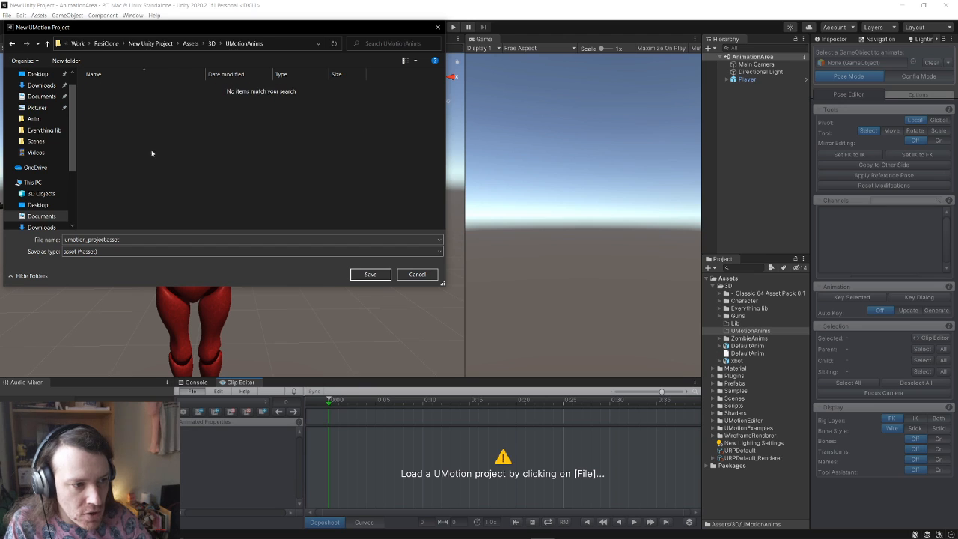
click(135, 238)
key(Right)
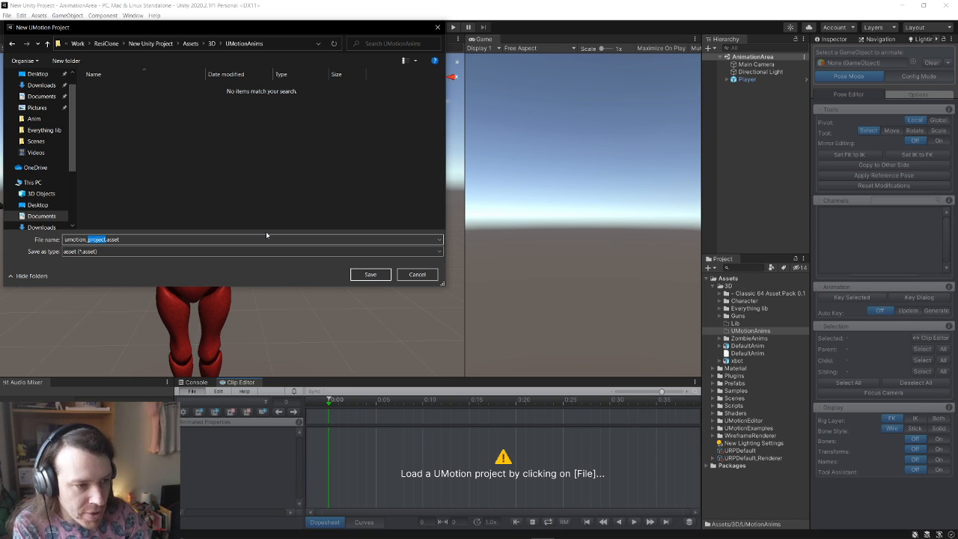
text(player)
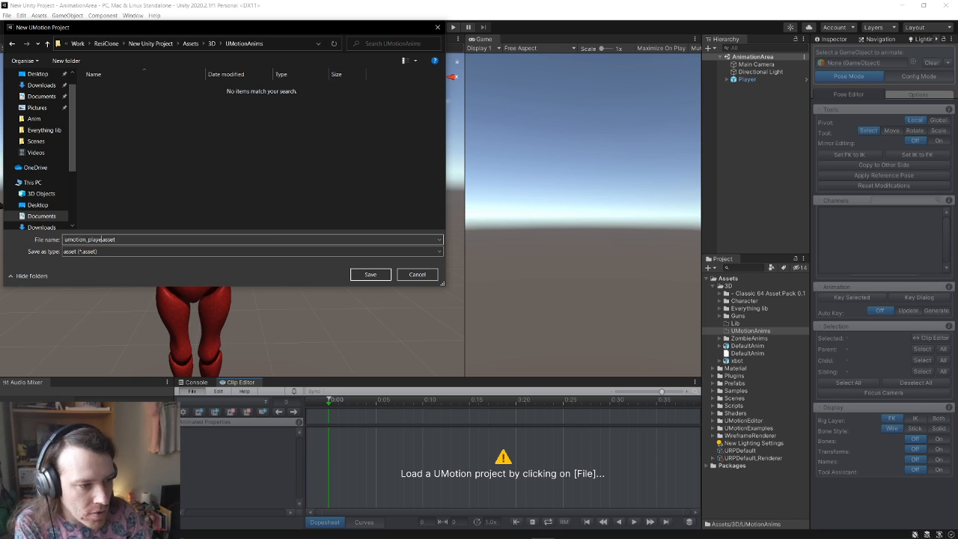
click(370, 275)
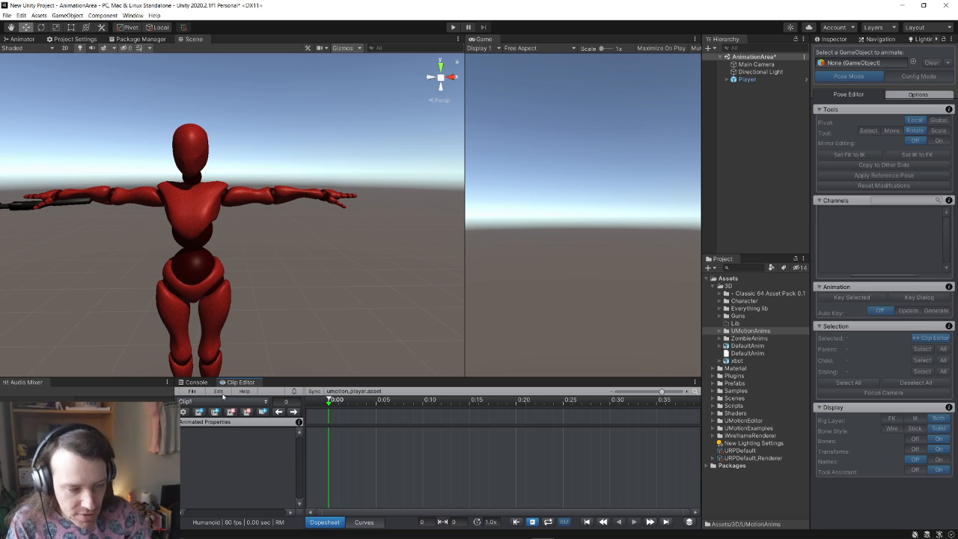
Check the new project's clip list, and expand the UMotionAnims and Guns folders to inspect their contents
click(264, 403)
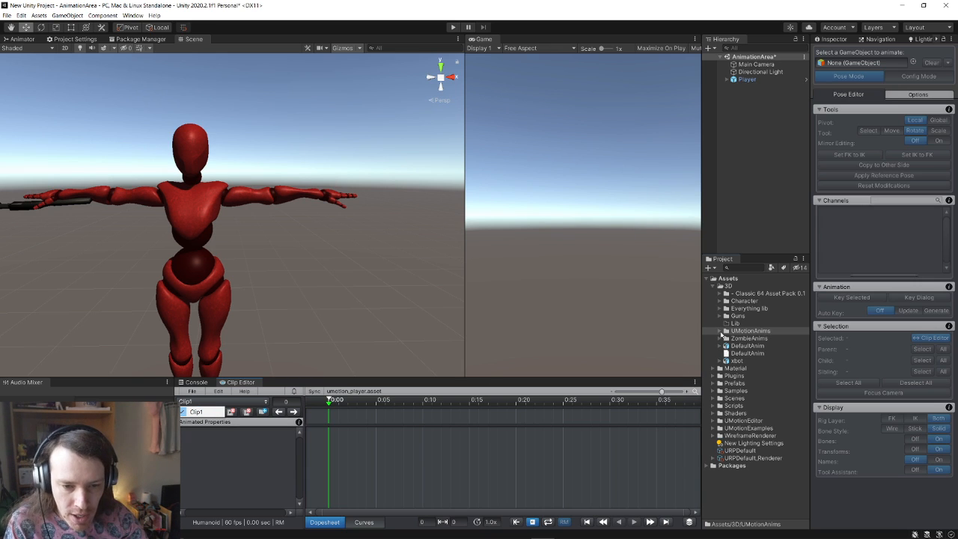
click(721, 331)
click(746, 338)
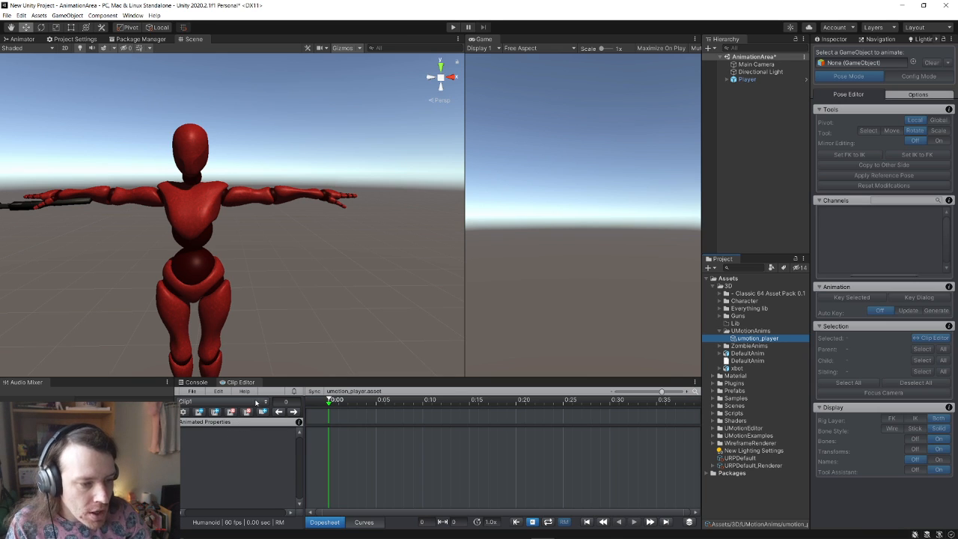
click(262, 403)
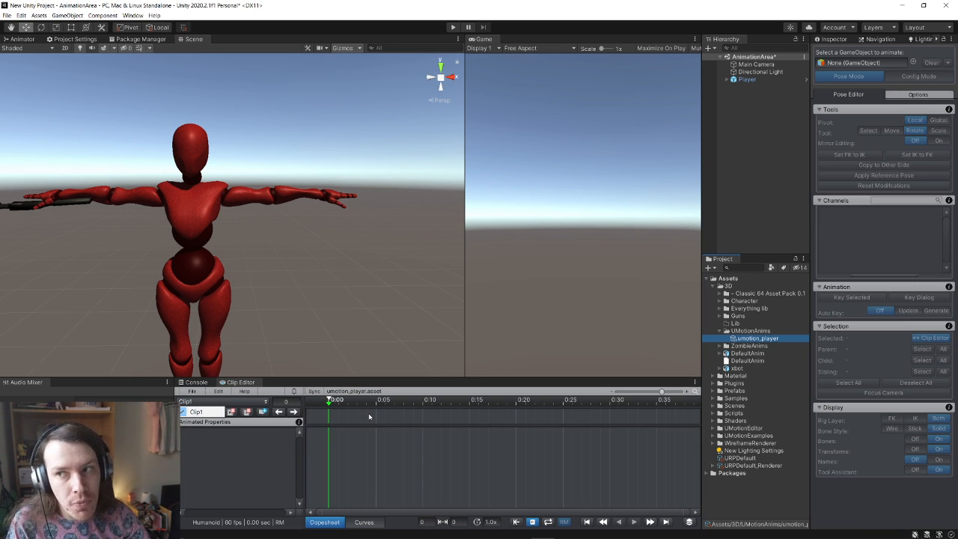
click(740, 213)
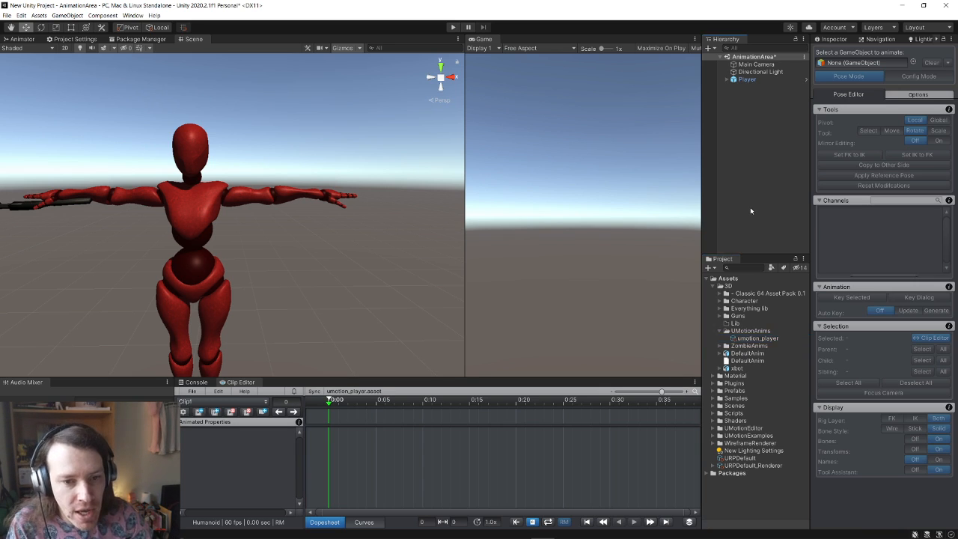
click(720, 316)
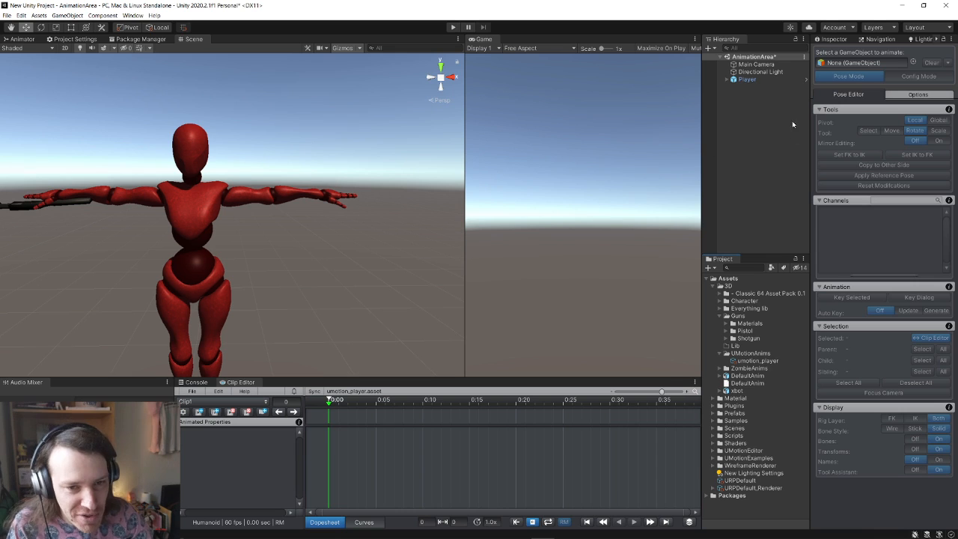
Assign the Player object as the GameObject to animate and create the configuration for its unconfigured bones
click(748, 80)
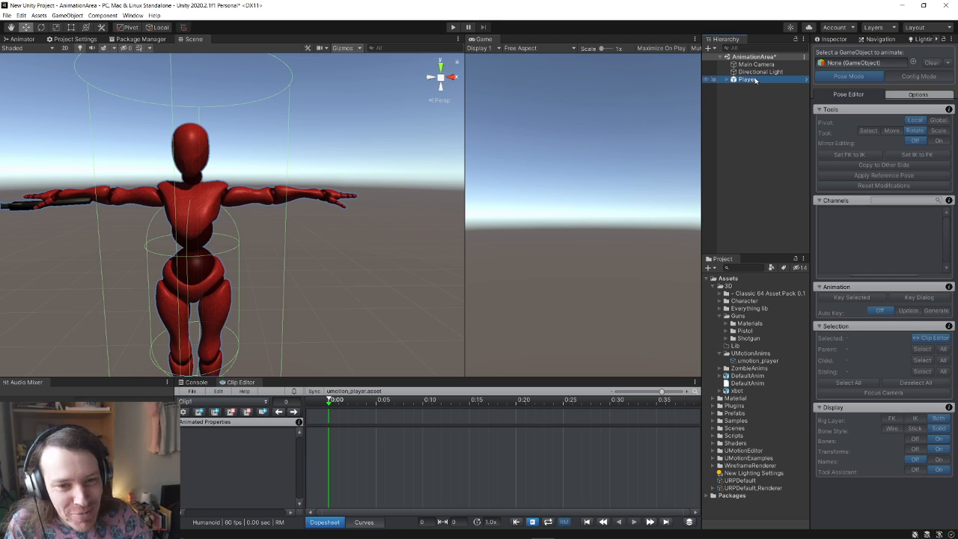
drag(753, 80, 857, 63)
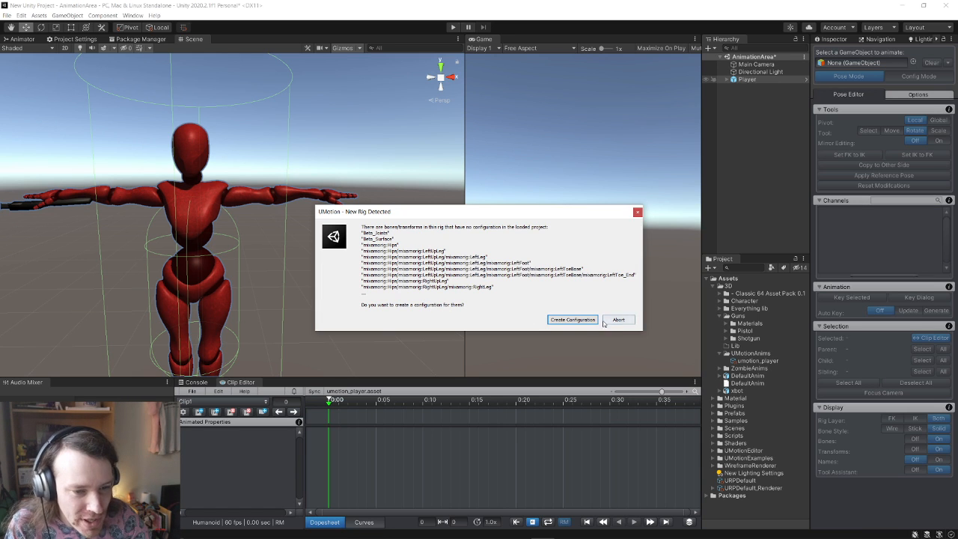
click(573, 320)
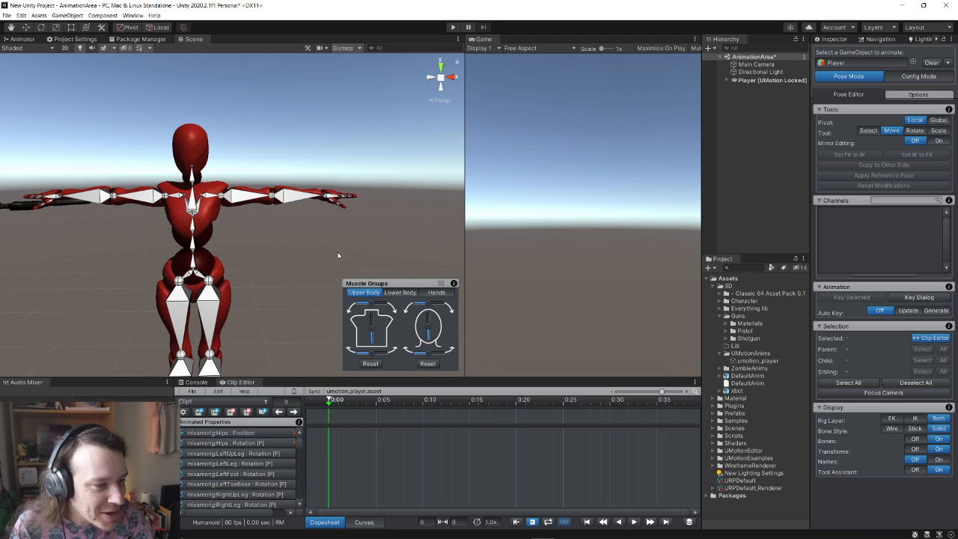
mouse_move(338, 255)
right_down()
mouse_move(287, 262)
mouse_move(338, 265)
mouse_move(315, 255)
mouse_move(327, 255)
right_up()
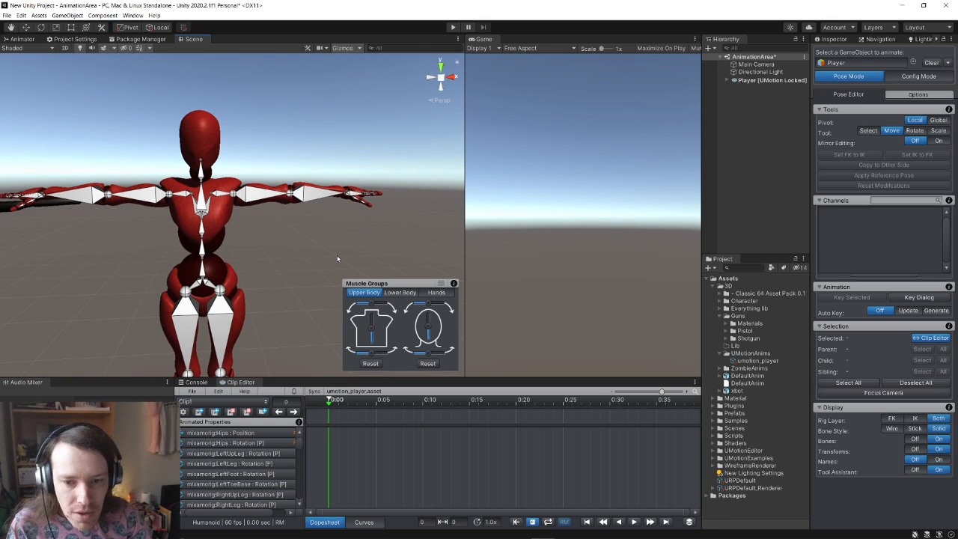
In Config Mode, run the IK Setup Wizard with a Front Offset Angle of 0 and create the default hand and foot IK
click(909, 76)
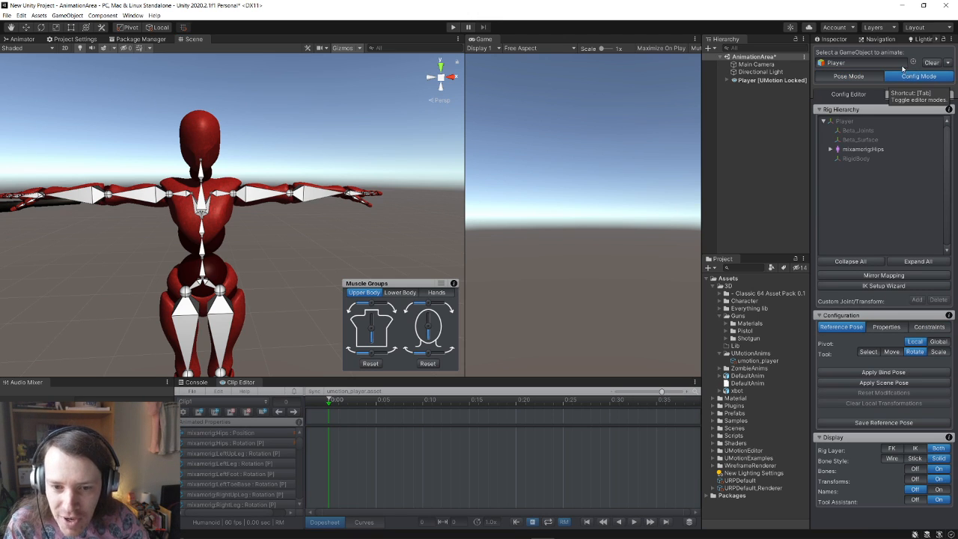
click(861, 287)
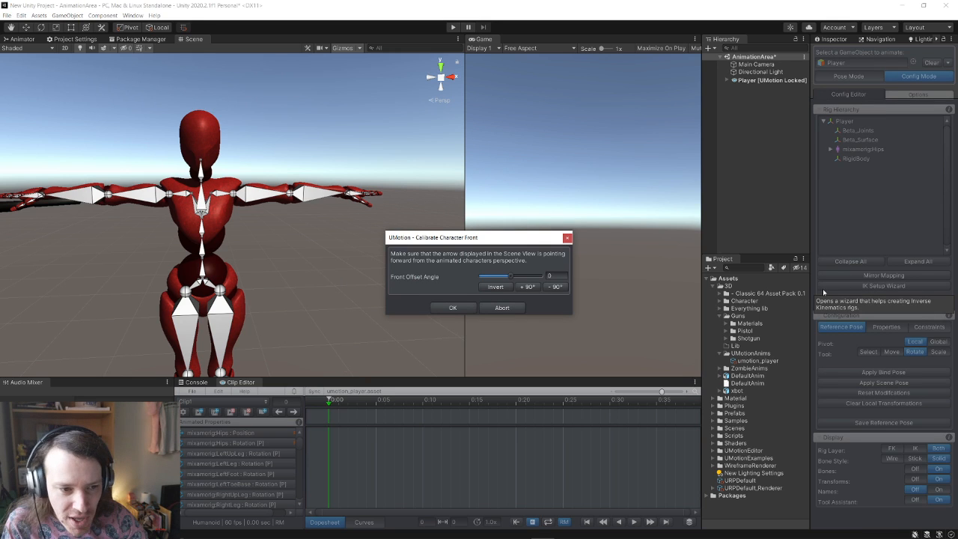
mouse_move(301, 236)
alt+mouse_down()
mouse_move(300, 306)
mouse_move(378, 324)
mouse_move(299, 272)
mouse_move(332, 274)
mouse_move(340, 245)
mouse_move(315, 240)
alt+mouse_up()
scroll(302, 307, down, 4)
scroll(377, 324, up, 4)
scroll(340, 243, down, 3)
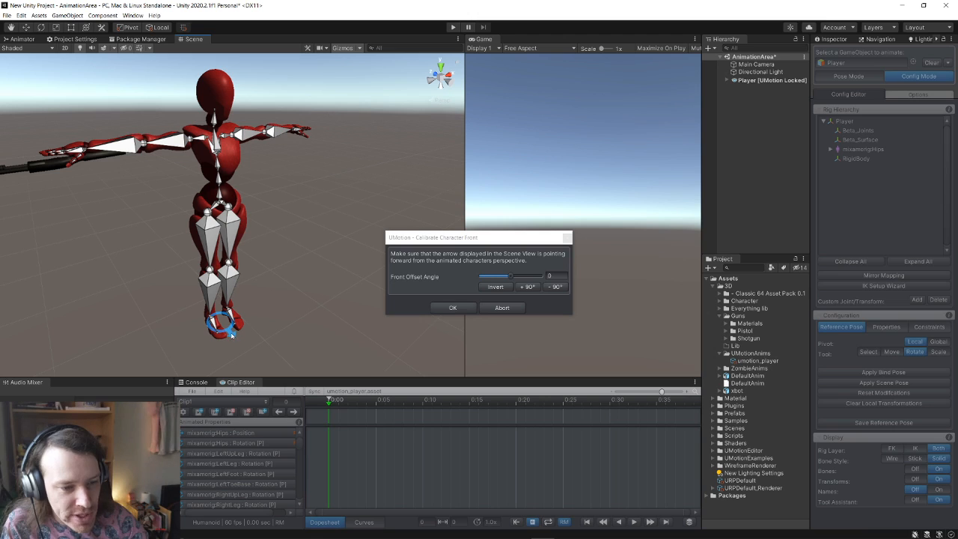
mouse_move(512, 276)
mouse_down()
mouse_move(490, 278)
mouse_move(503, 277)
mouse_up()
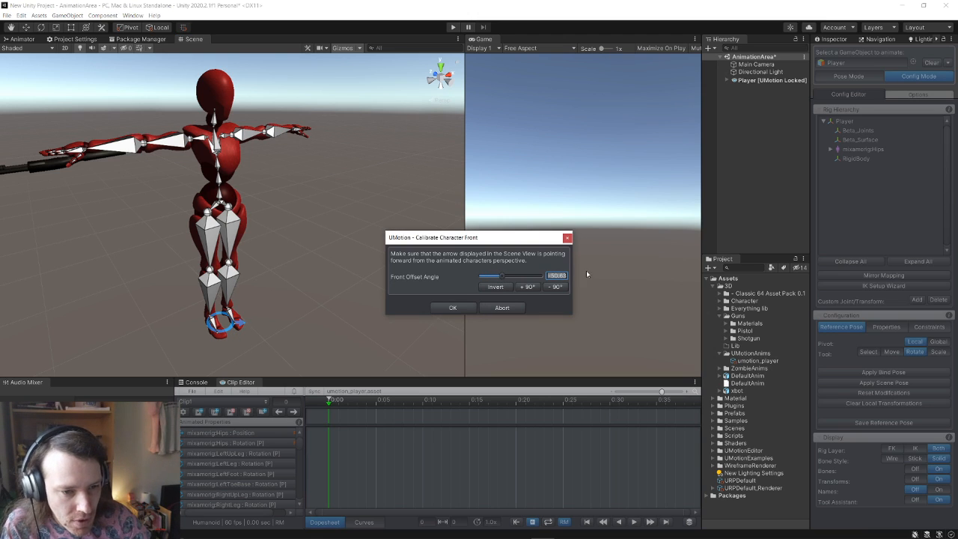
text(0)
key(Return)
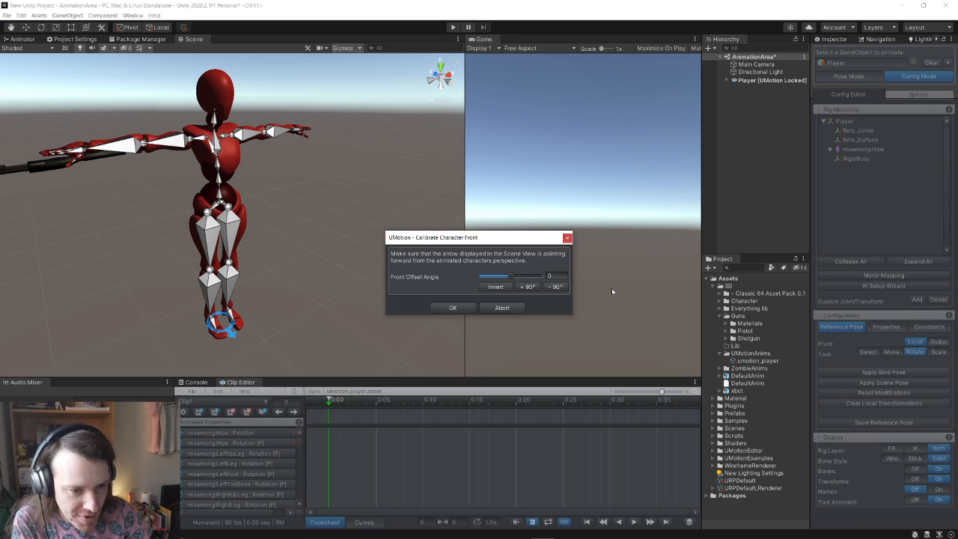
click(454, 308)
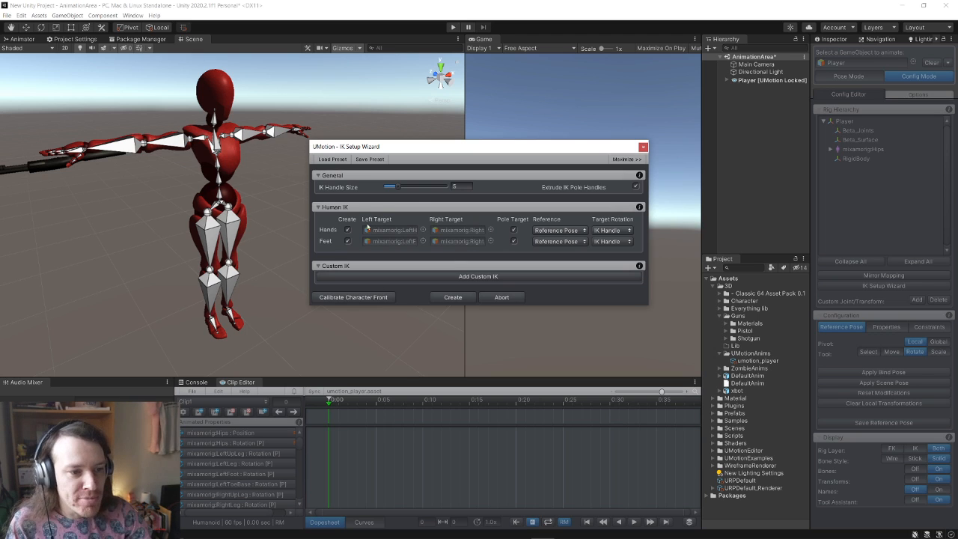
click(453, 297)
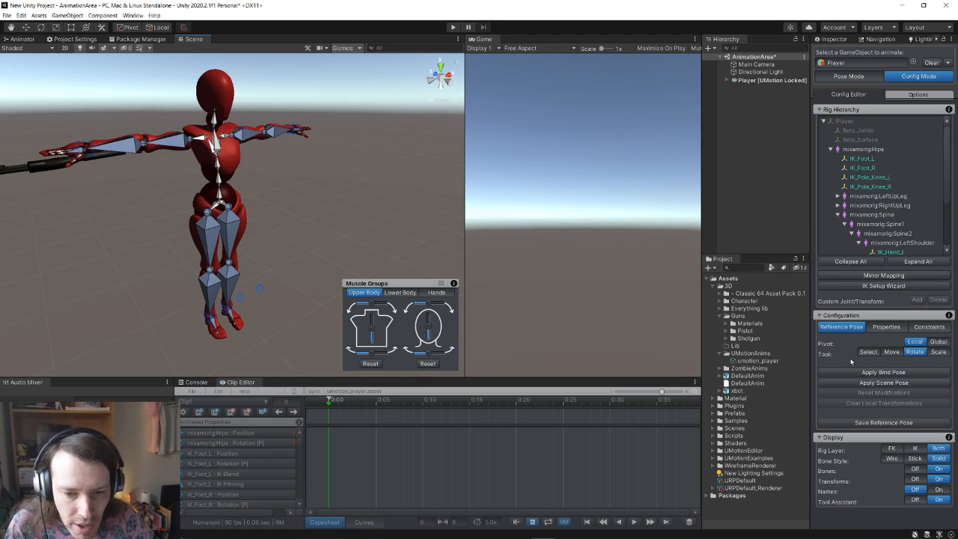
Look through the rig's Properties, Constraints and Reference Pose configuration, and return to Pose Mode
click(888, 328)
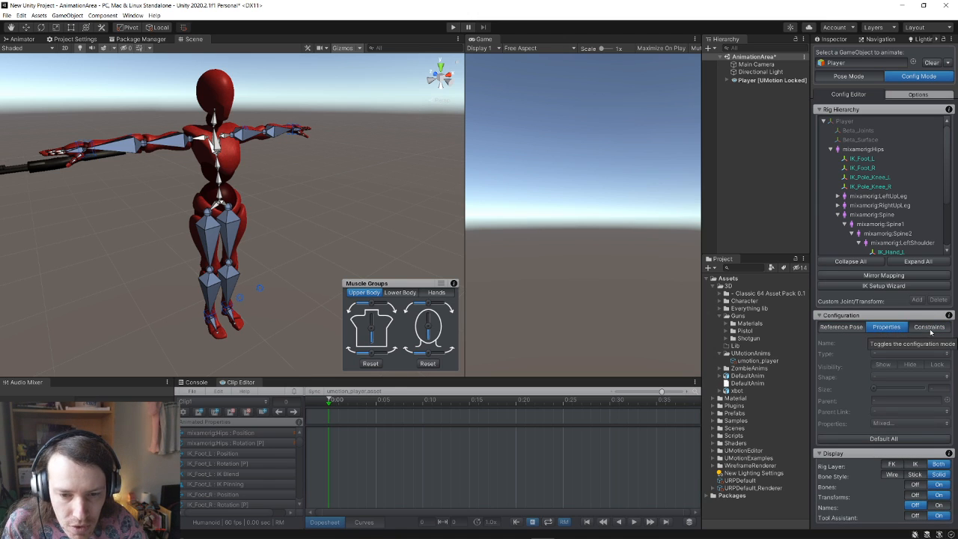
click(928, 331)
click(854, 331)
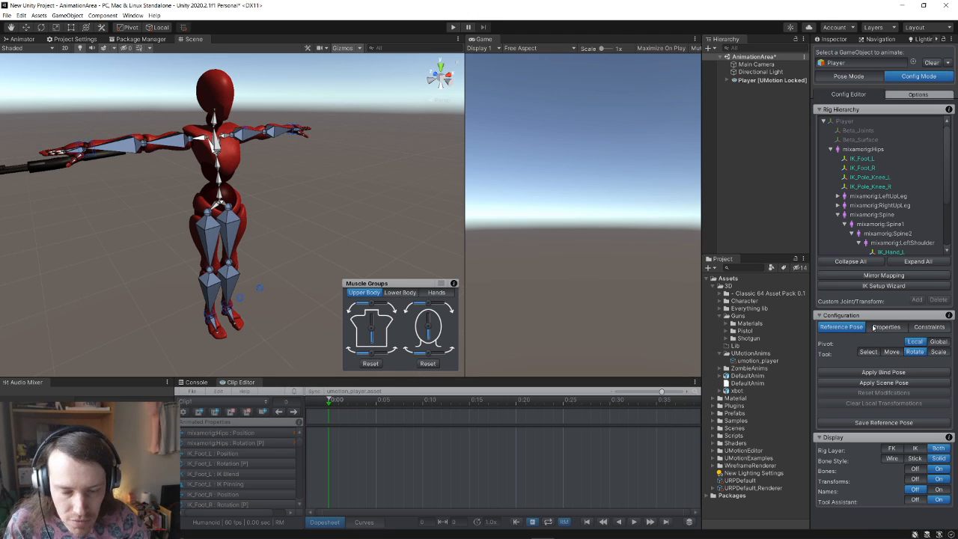
click(851, 77)
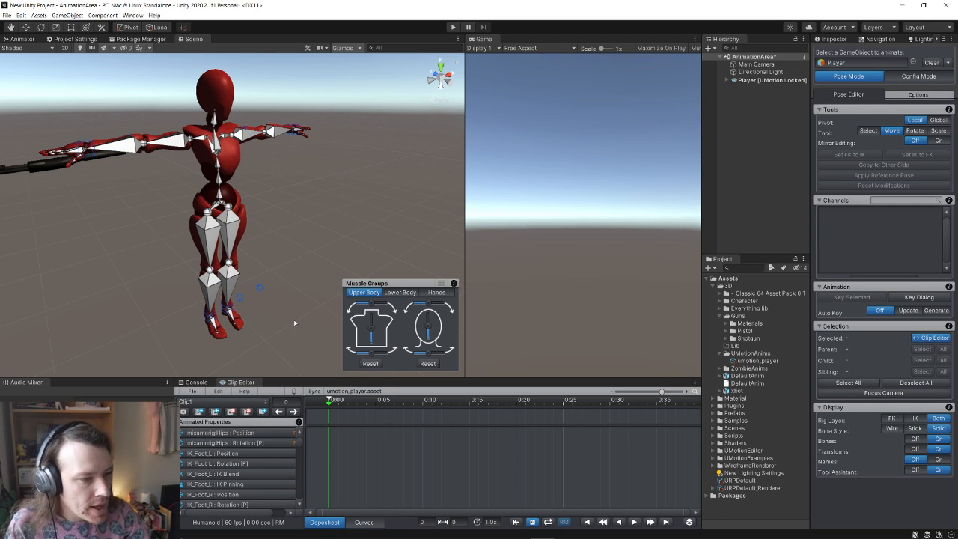
Rename the clip Clip1 as TestAnim, enable Loop Clip, and close the settings after viewing the project settings
click(214, 403)
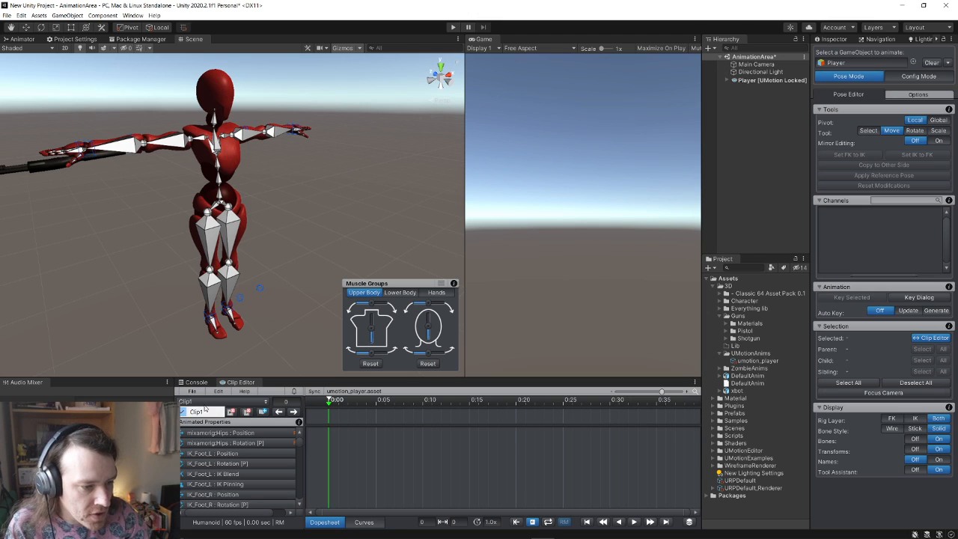
click(201, 412)
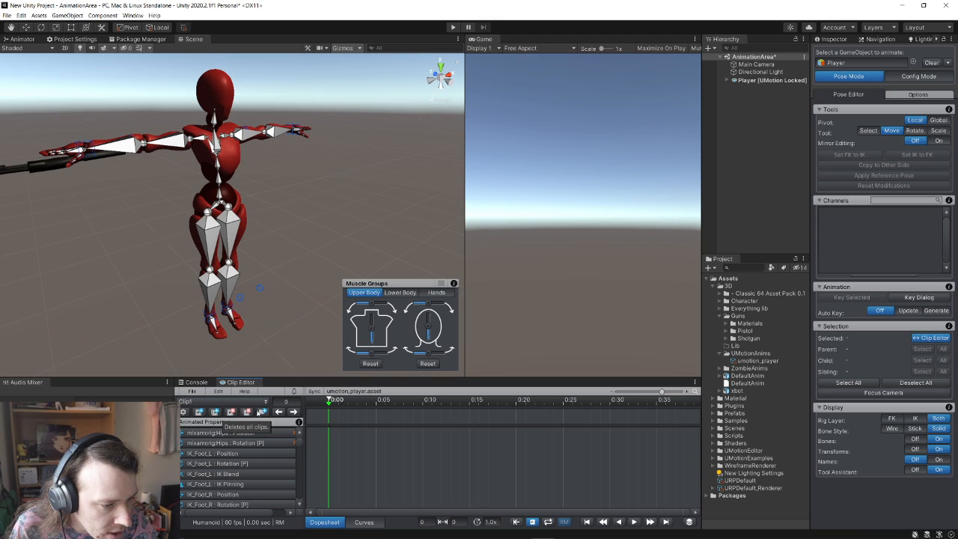
click(183, 413)
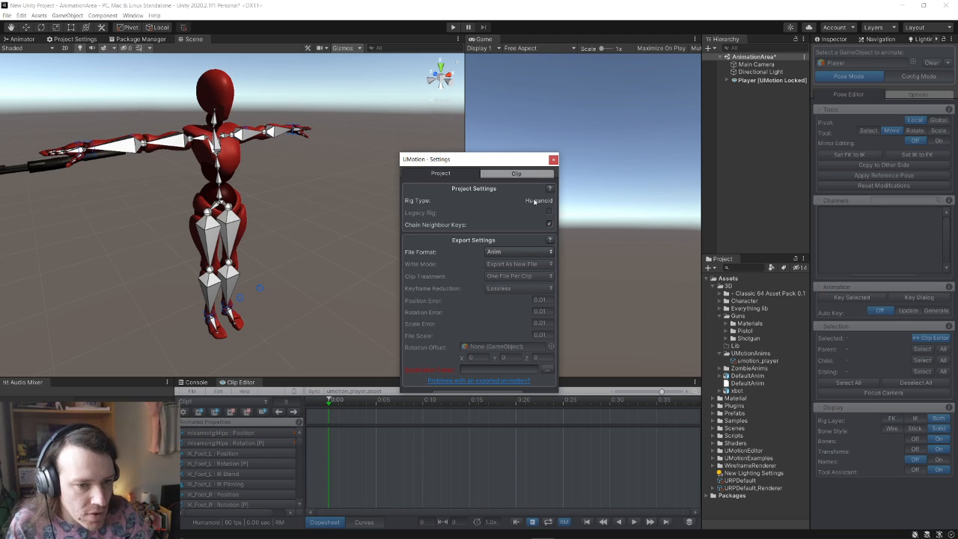
click(519, 175)
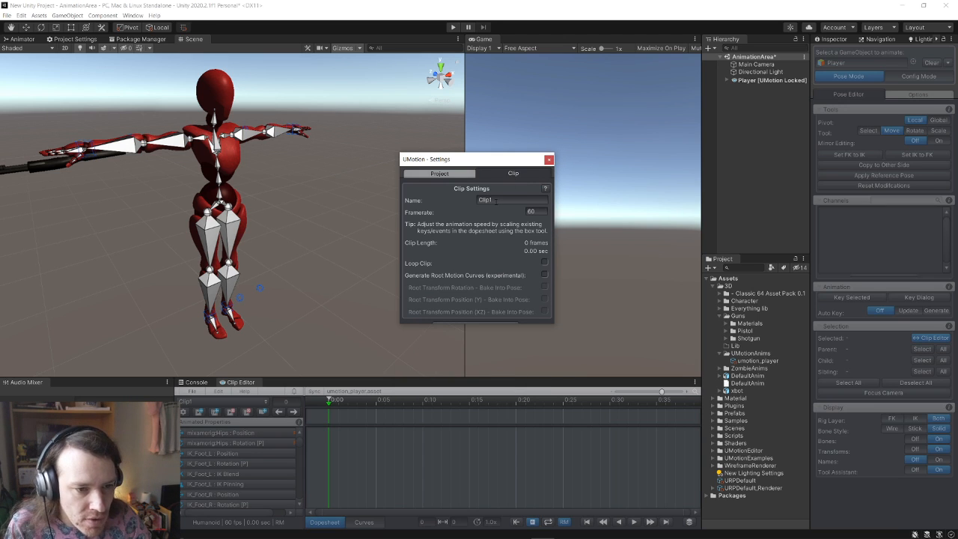
click(497, 201)
text(TestAnim)
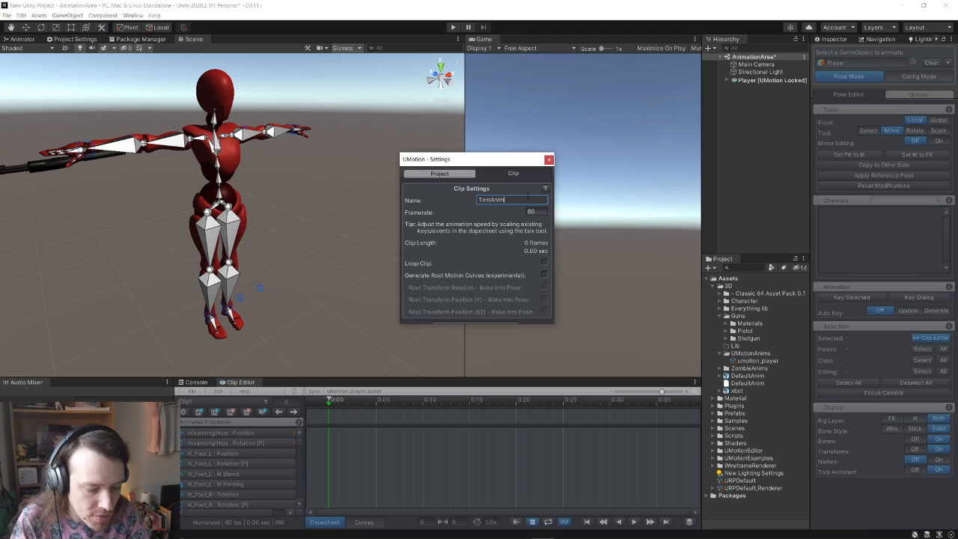
key(Return)
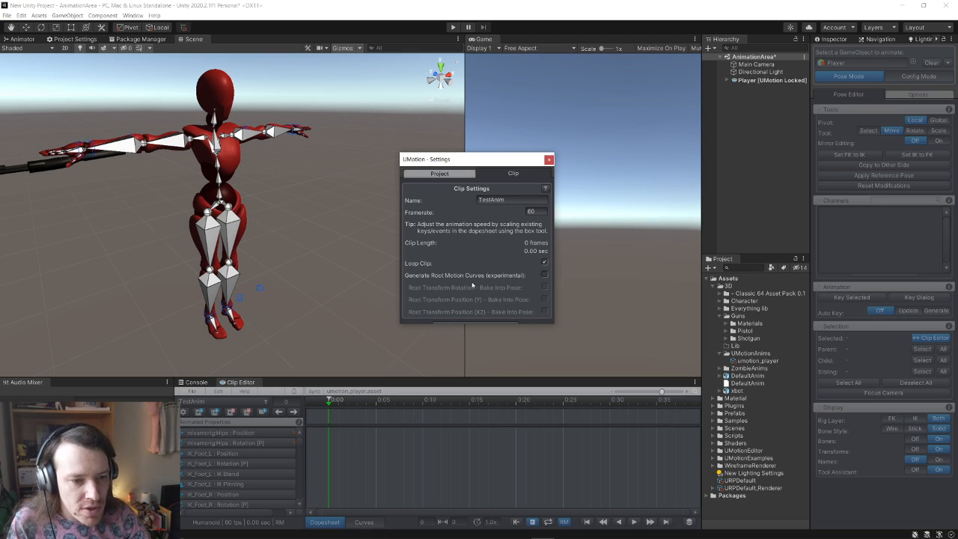
click(434, 175)
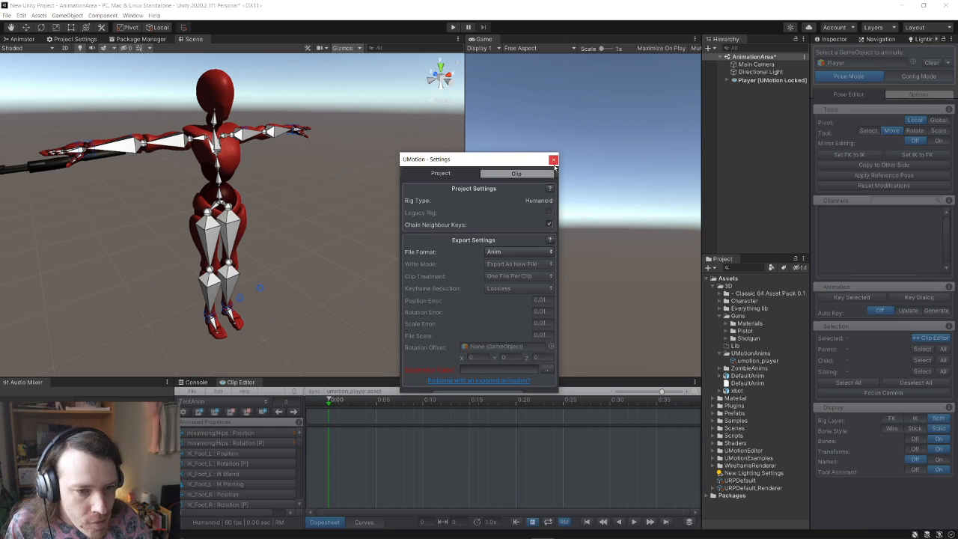
click(554, 160)
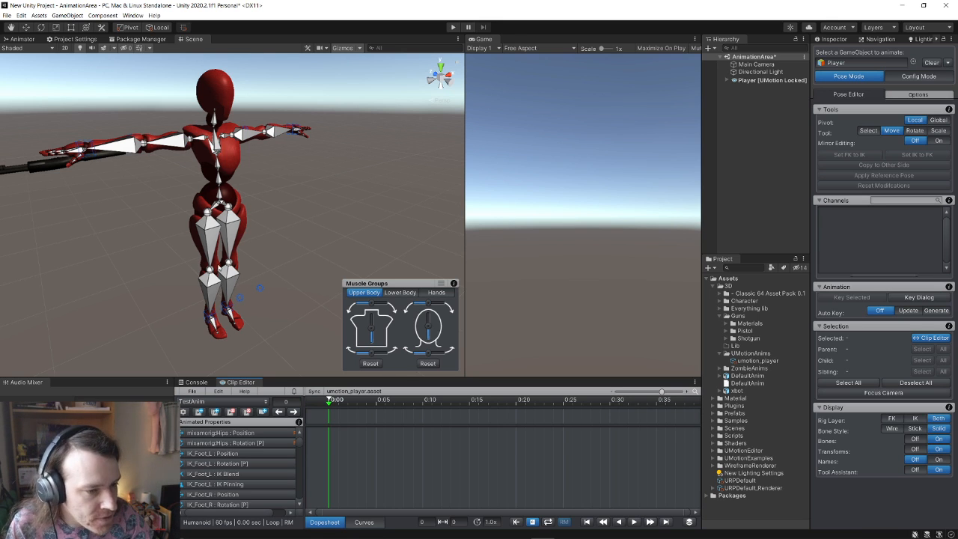
Select the right hand's IK handle, lower it to a local Y of about -0.61, and set its FK/IK Blend to 1
alt+drag(218, 268, 296, 217)
click(202, 218)
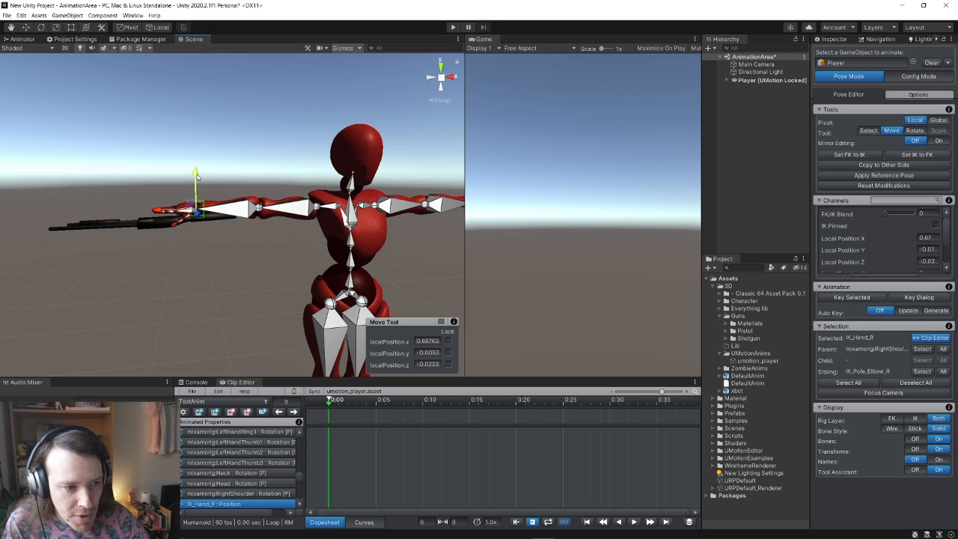
drag(200, 187, 223, 305)
right_drag(257, 253, 284, 258)
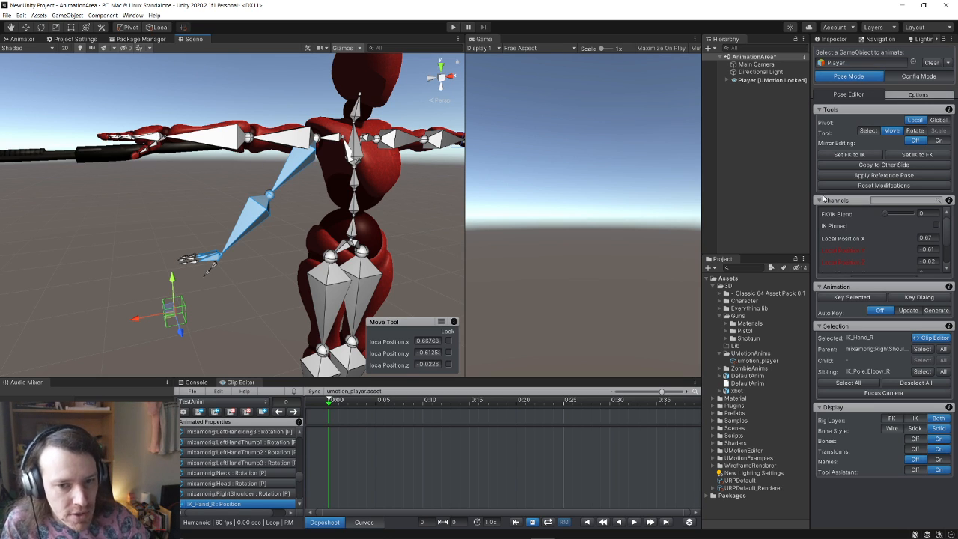
mouse_move(887, 214)
mouse_down()
mouse_move(921, 213)
mouse_move(883, 216)
mouse_up()
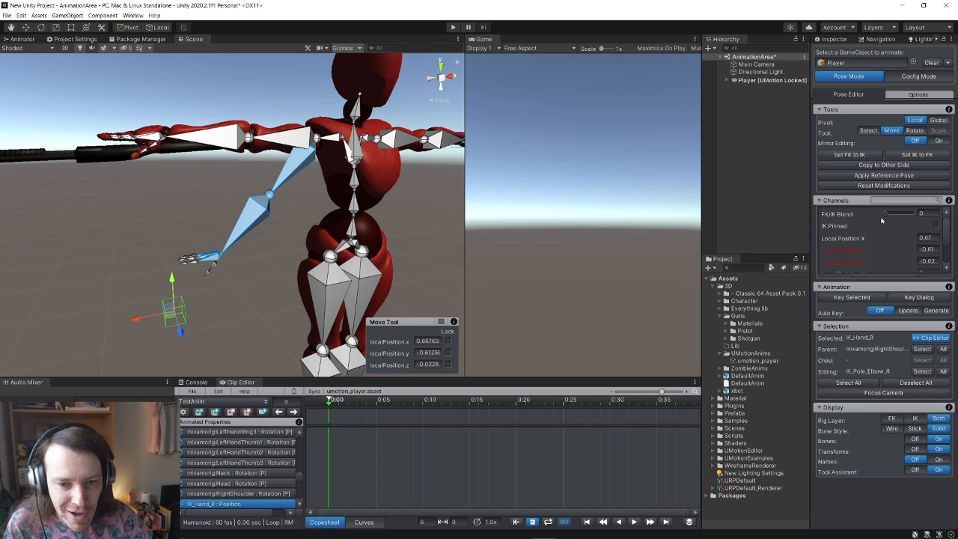
drag(884, 215, 925, 218)
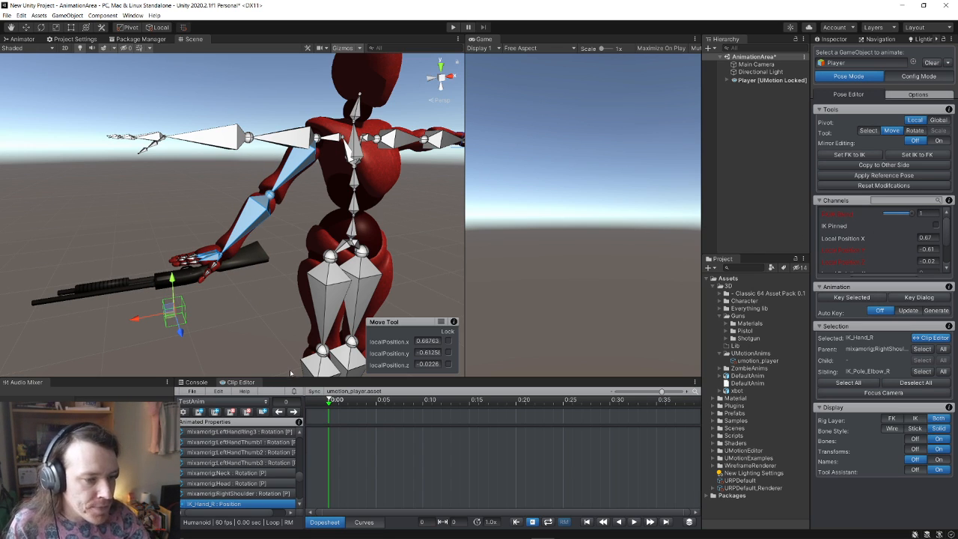
Enlarge the Clip Editor and move the right hand's IK handle beside the hip, to about 0.12 local X and -0.42 local Y
drag(290, 377, 290, 353)
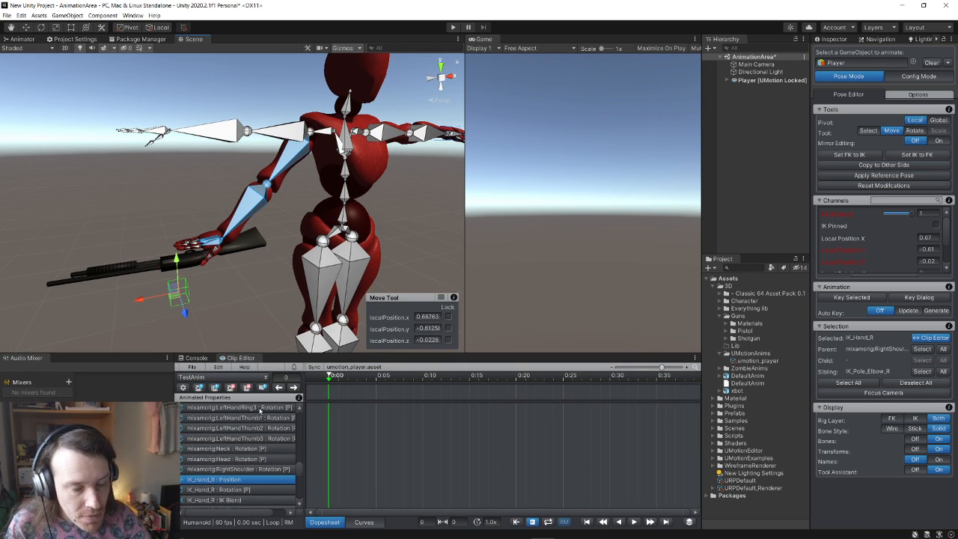
scroll(259, 426, down, 3)
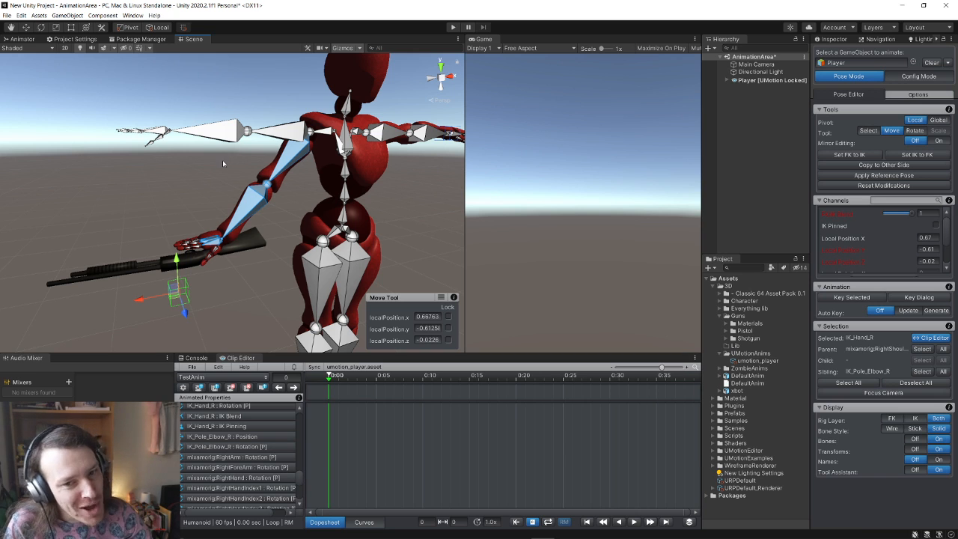
right_drag(193, 172, 136, 189)
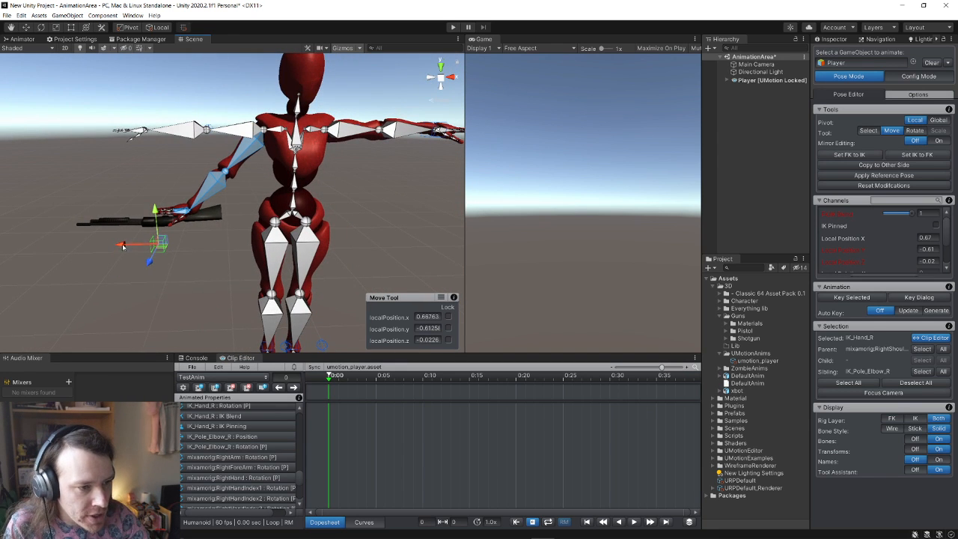
drag(126, 246, 212, 248)
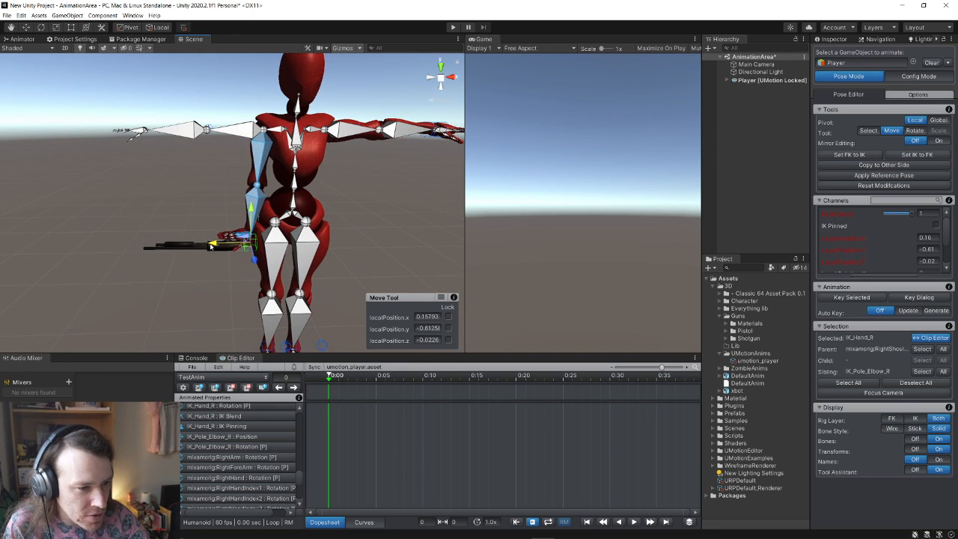
drag(252, 212, 251, 178)
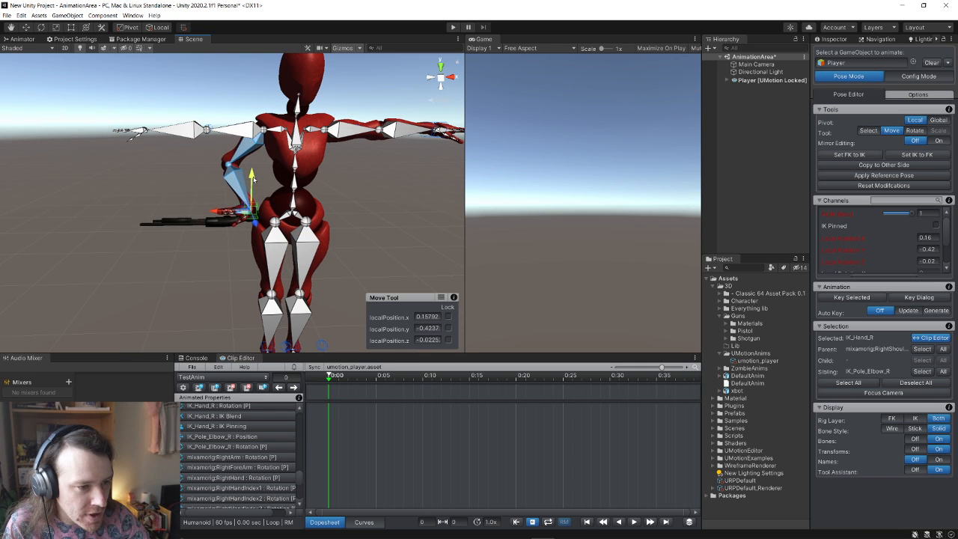
drag(215, 210, 217, 239)
alt+scroll(329, 242, up, 4)
right_drag(217, 239, 212, 229)
scroll(212, 228, down, 7)
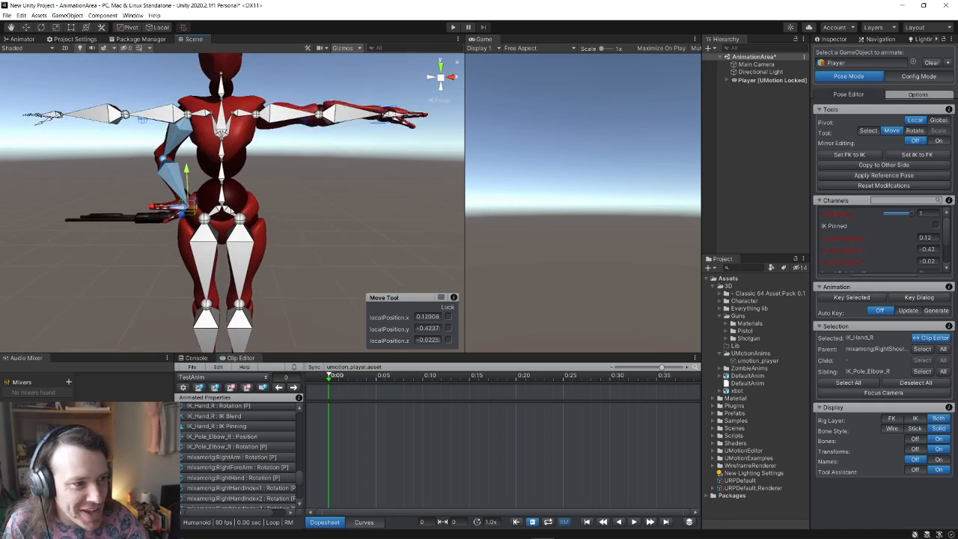
Rotate the right hand's IK handle so the shotgun points down beside the leg, and switch back to the Move tool
click(915, 132)
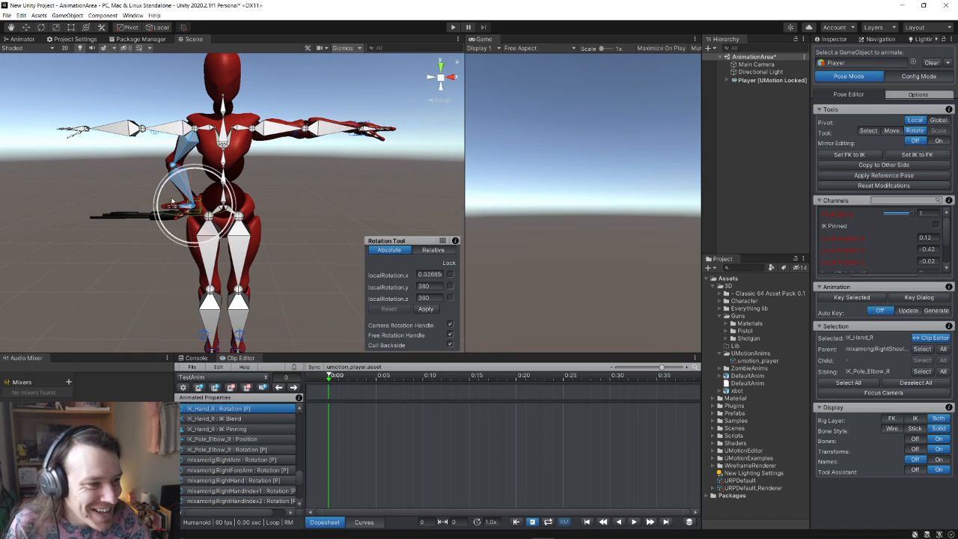
drag(155, 203, 362, 304)
alt+scroll(326, 290, up, 6)
right_drag(362, 304, 251, 221)
key(w)
key(s)
key(a)
click(29, 30)
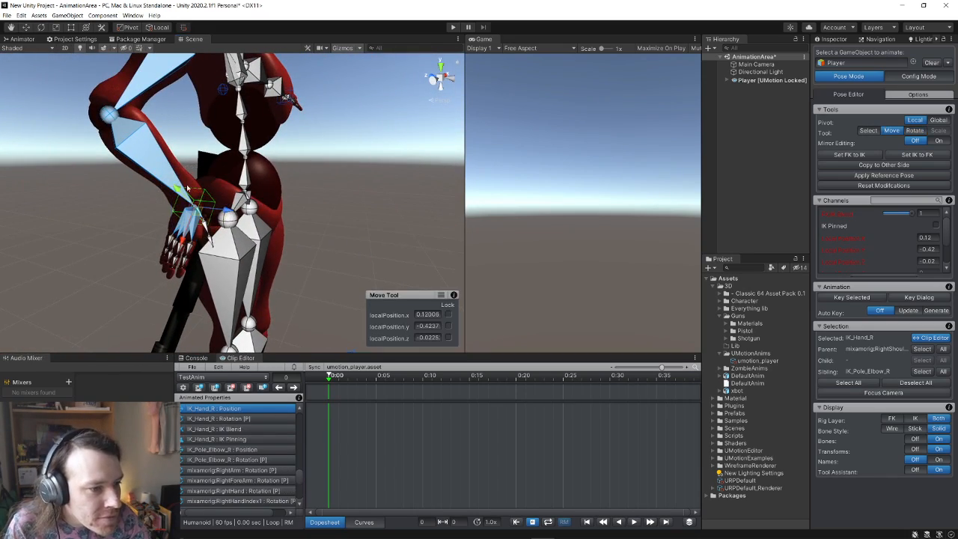
Undo the right hand's last rotation and redo it
click(230, 211)
key(ctrl+z)
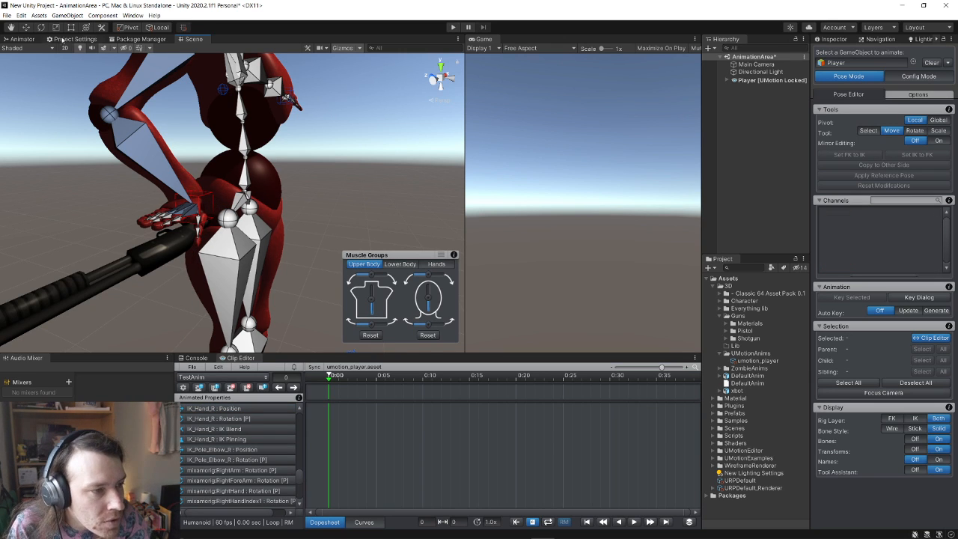
click(21, 15)
click(63, 35)
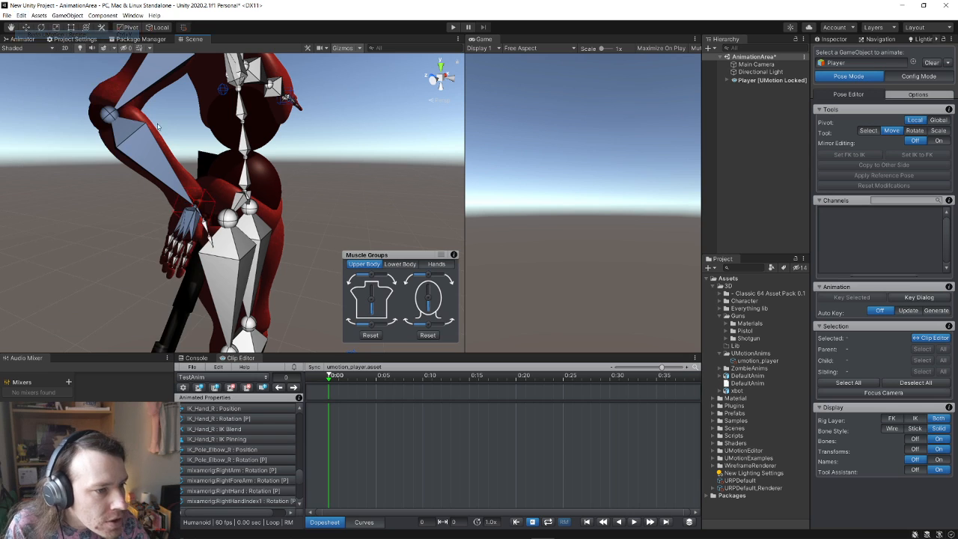
Move the right hand's IK handle to about 0.02 local Z, and abort a switch to Config Mode
click(224, 216)
drag(225, 216, 153, 223)
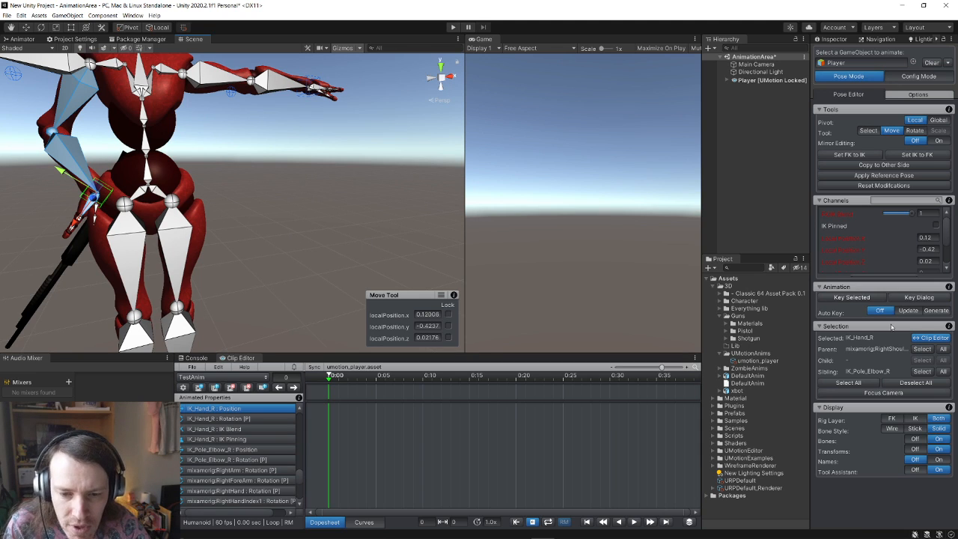
click(939, 76)
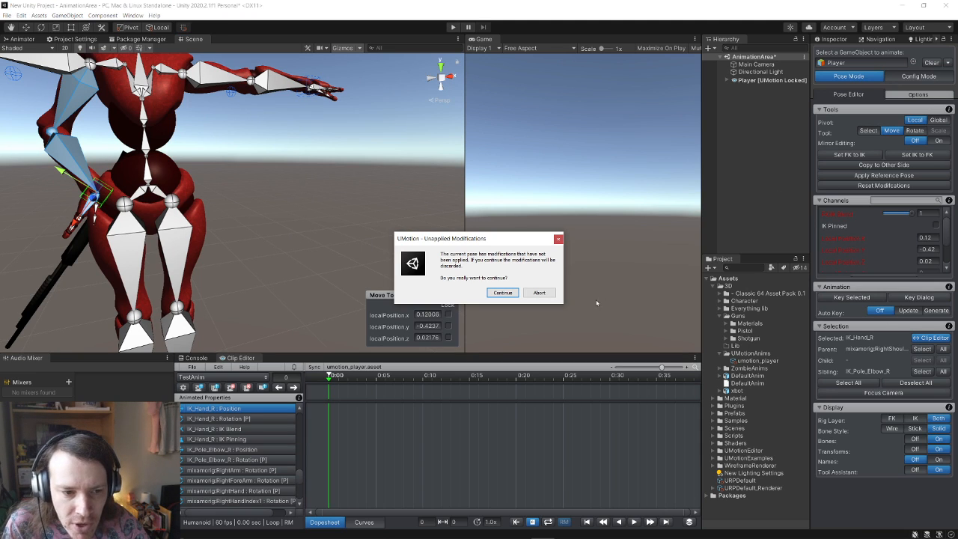
click(542, 294)
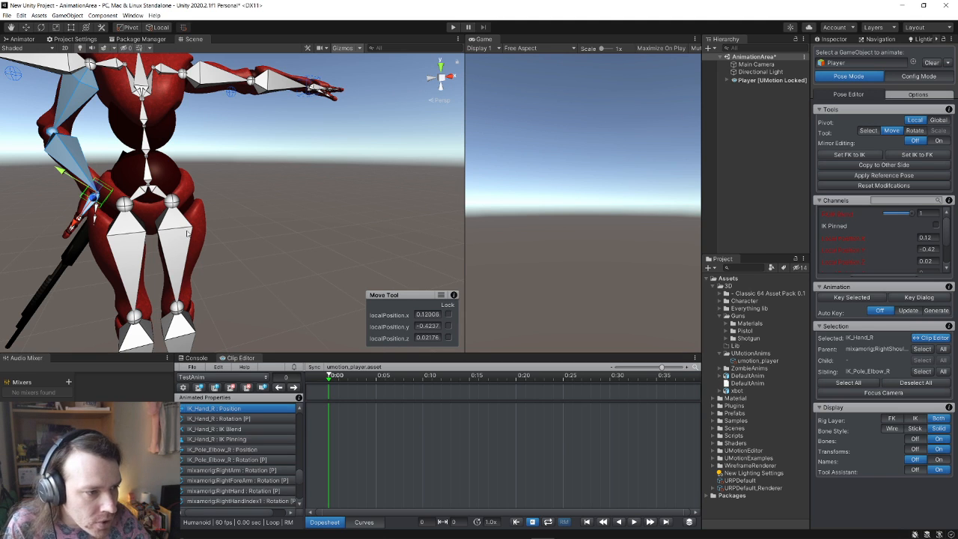
Nudge the right hand's IK handle along its local Z to about 0.03
key(f)
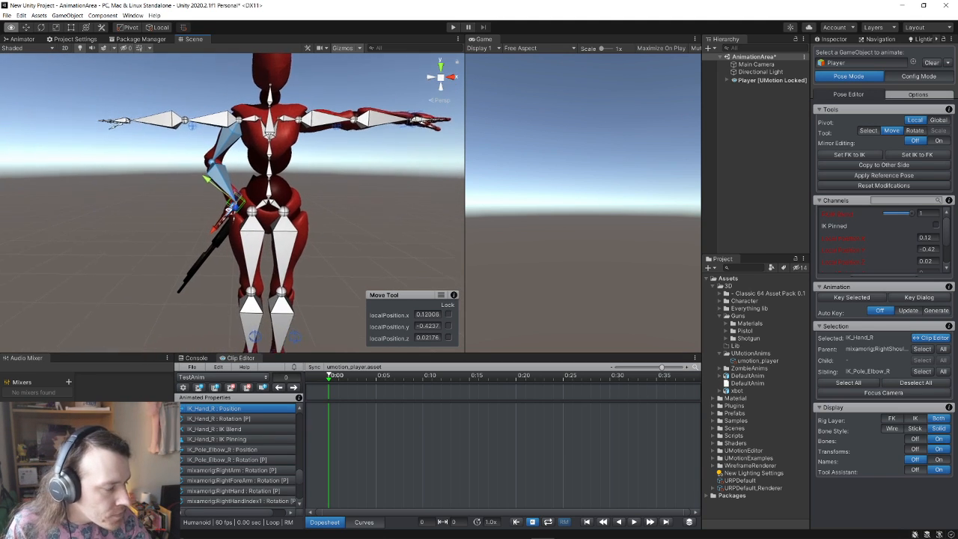
key(w)
right_drag(230, 211, 302, 213)
key(a)
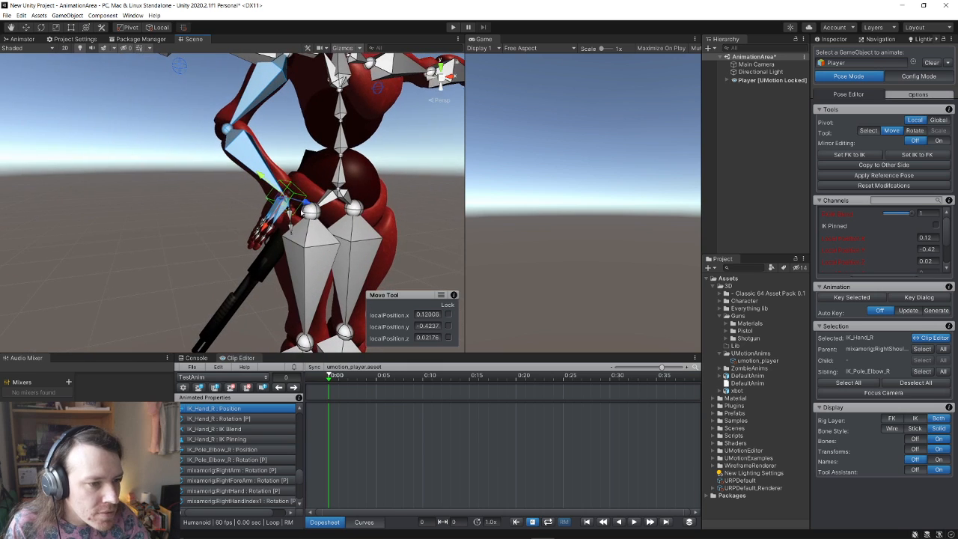
drag(306, 202, 308, 204)
right_drag(309, 203, 260, 215)
key(s)
key(w)
key(s)
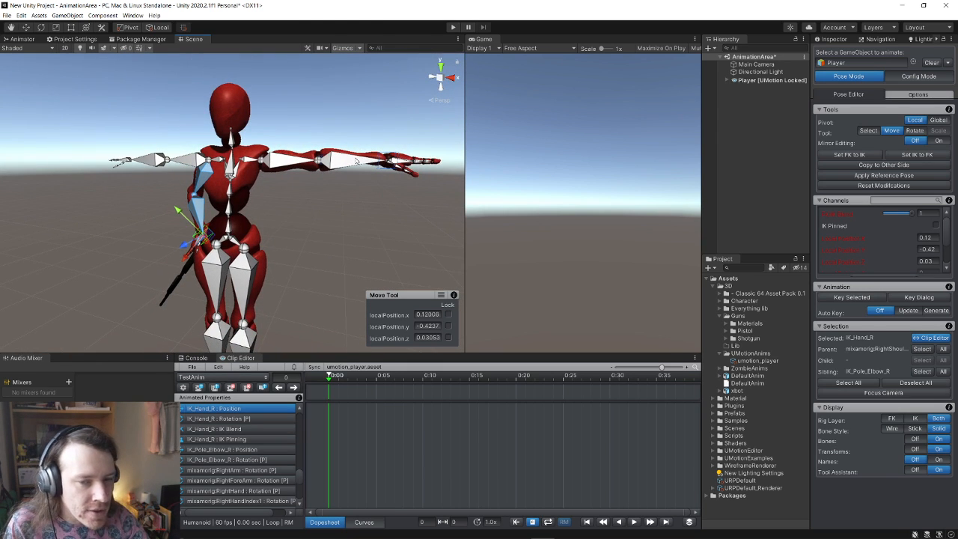
Raise the left hand's IK handle above the shoulder, to about -0.29 local X and 0.39 local Y
click(399, 161)
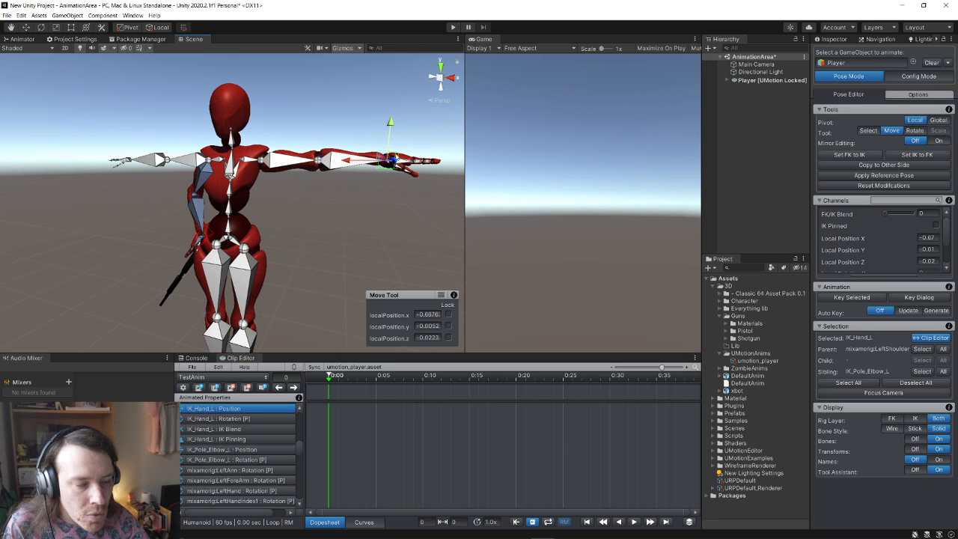
drag(390, 129, 393, 46)
key(w)
mouse_move(384, 119)
right_down()
mouse_move(389, 86)
mouse_move(391, 124)
right_up()
key(s)
drag(314, 144, 236, 158)
right_drag(405, 180, 299, 120)
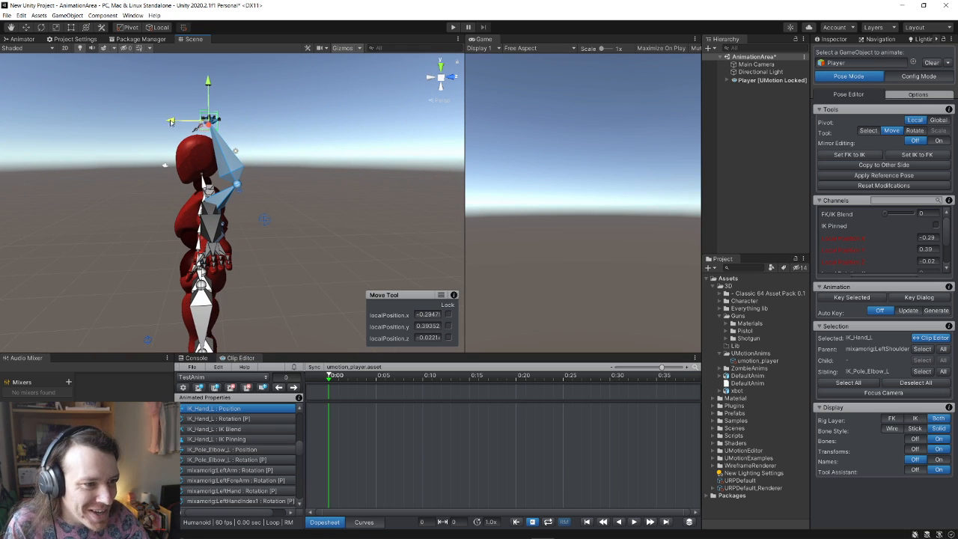
Move the left hand's IK handle along its local Z to about 0.27
drag(170, 124, 113, 129)
click(132, 104)
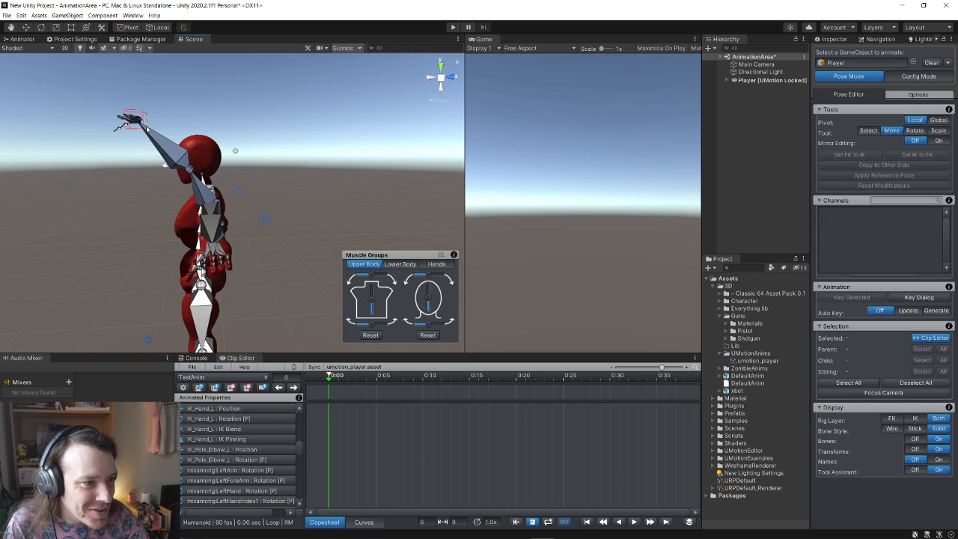
click(143, 116)
click(135, 75)
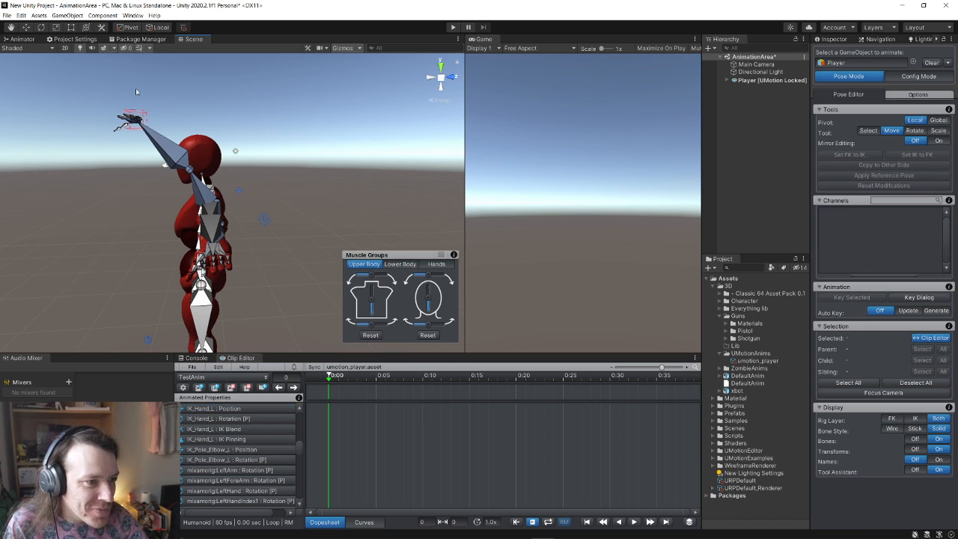
click(144, 116)
drag(134, 81, 27, 126)
Move the left elbow's IK pole to about 0.18 local Y and 0.13 local Z
click(238, 160)
right_drag(300, 171, 331, 173)
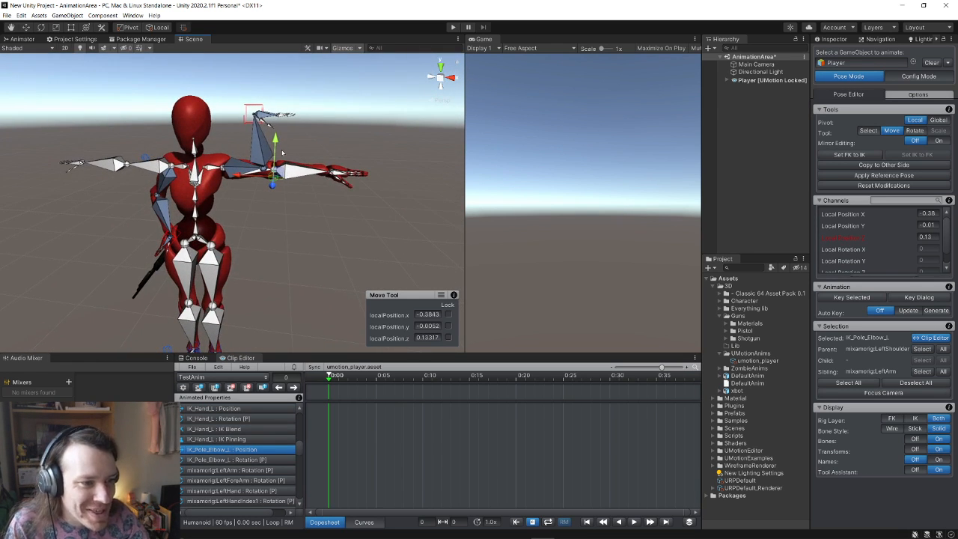
drag(276, 140, 278, 98)
Set the left hand's IK handle to about 0.38 local Y and rotate it to about 269° local Z so the fingers point up
right_drag(395, 131, 289, 143)
click(246, 137)
click(274, 146)
drag(266, 138, 267, 105)
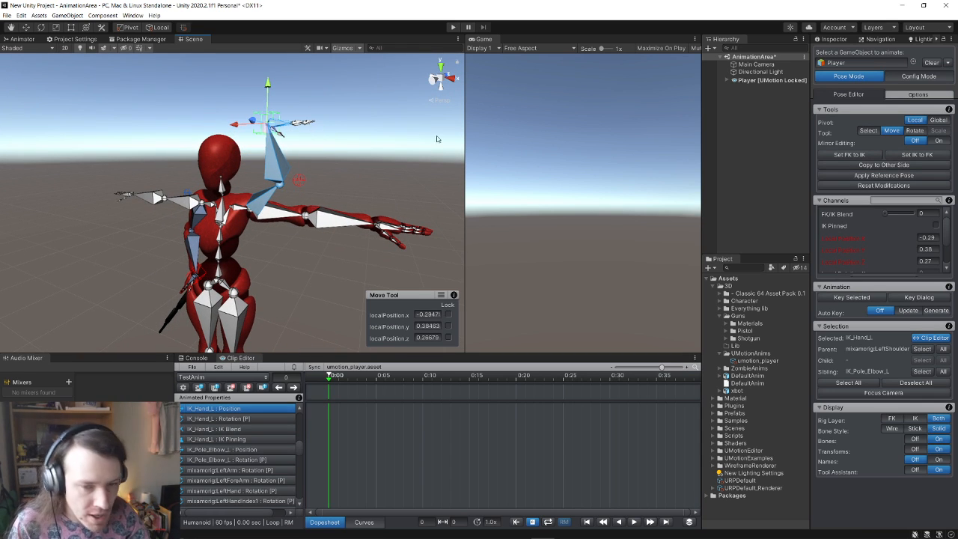
key(e)
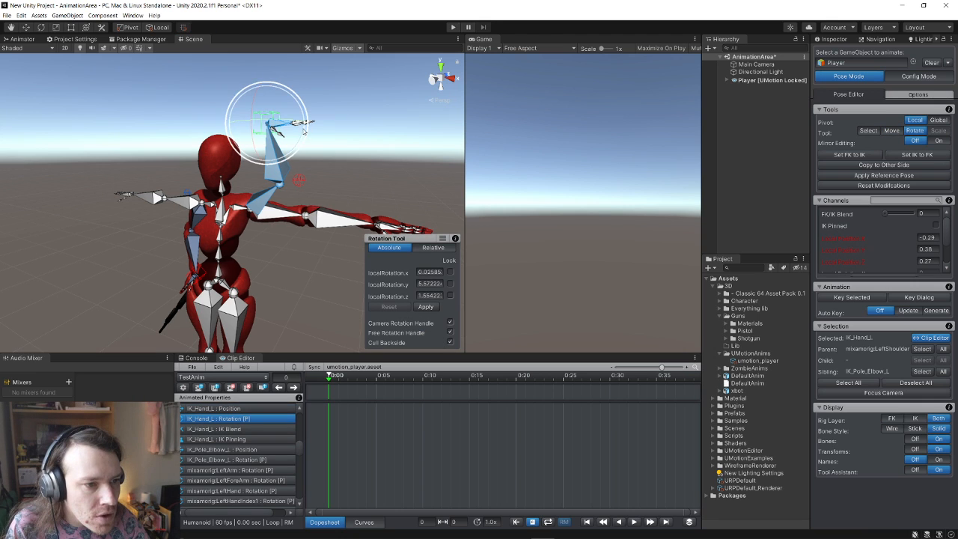
drag(313, 124, 247, 21)
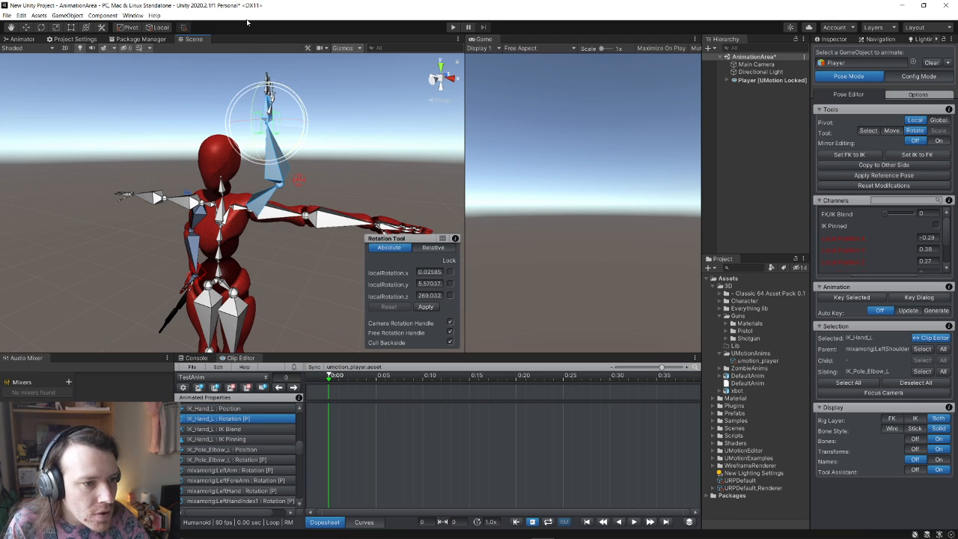
Rotate the left elbow's IK pole to about 5° local X, 22° local Y and 357° local Z
click(281, 188)
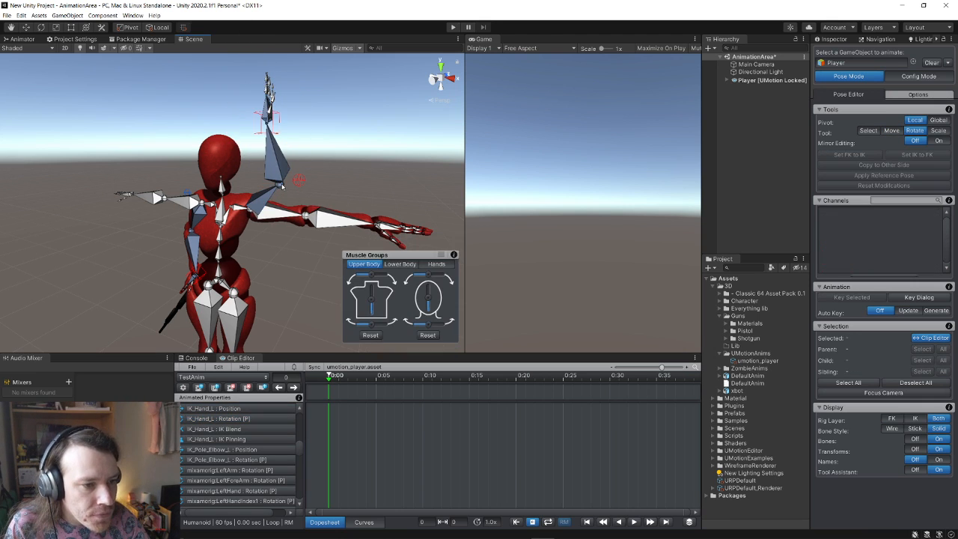
click(300, 182)
drag(313, 186, 275, 128)
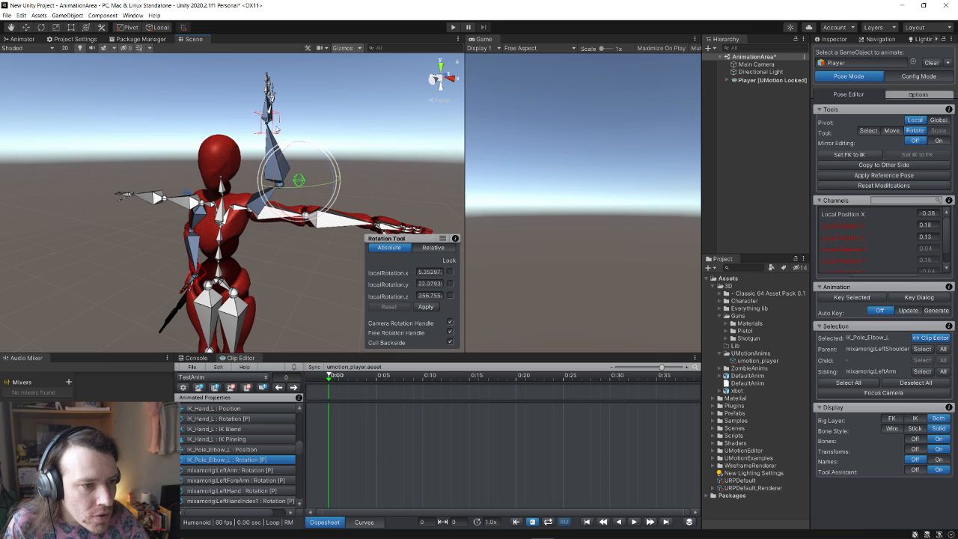
Turn the raised left hand's palm by rotating its IK handle to about 75° local Y and 270° local Z
click(282, 114)
click(283, 119)
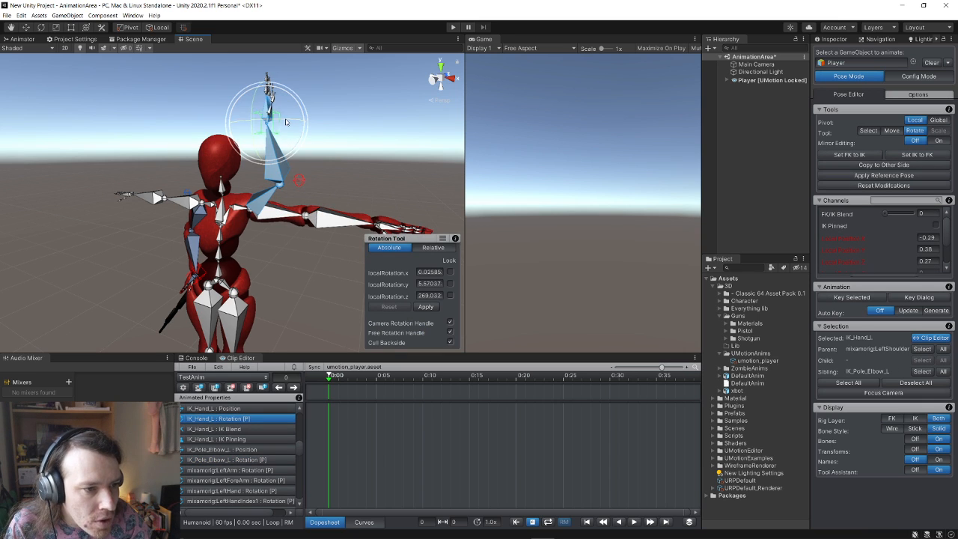
drag(261, 120, 315, 171)
click(313, 178)
right_drag(314, 171, 296, 225)
key(s)
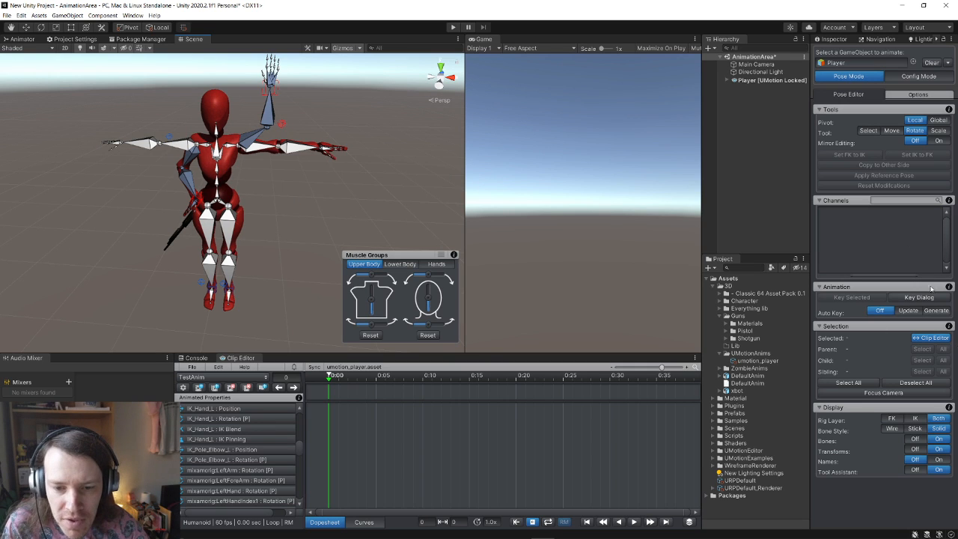
Set the left hand IK handle's FK/IK Blend to 1 while staying in pose mode with the unapplied modifications
click(910, 78)
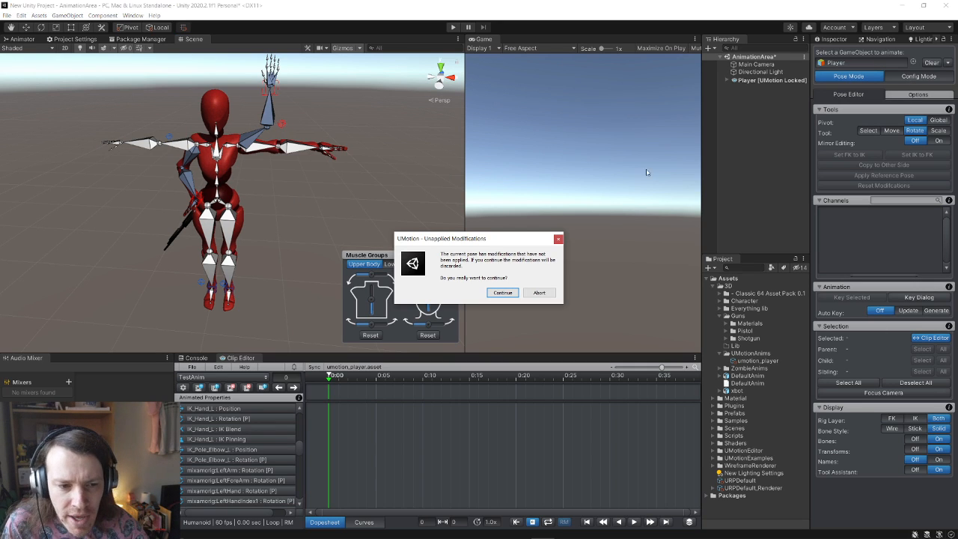
click(529, 294)
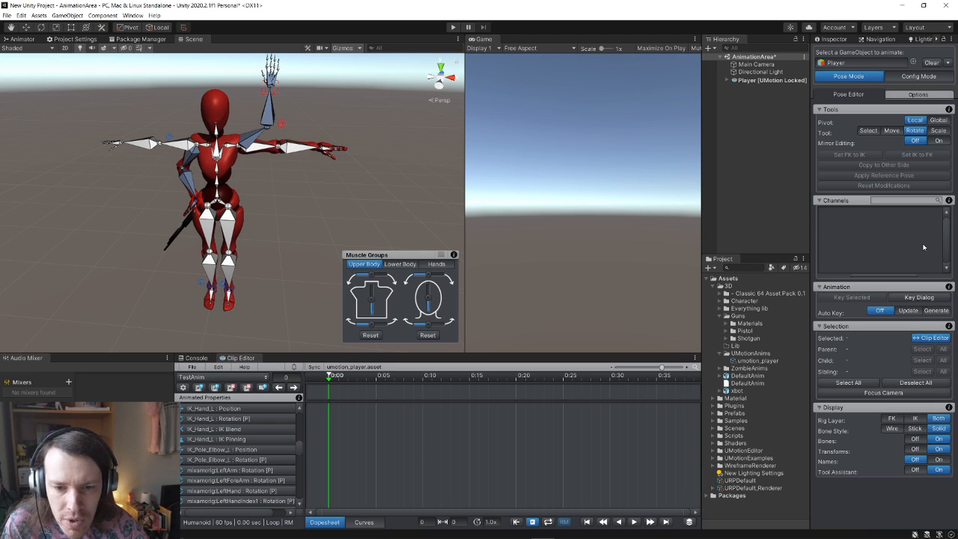
click(271, 90)
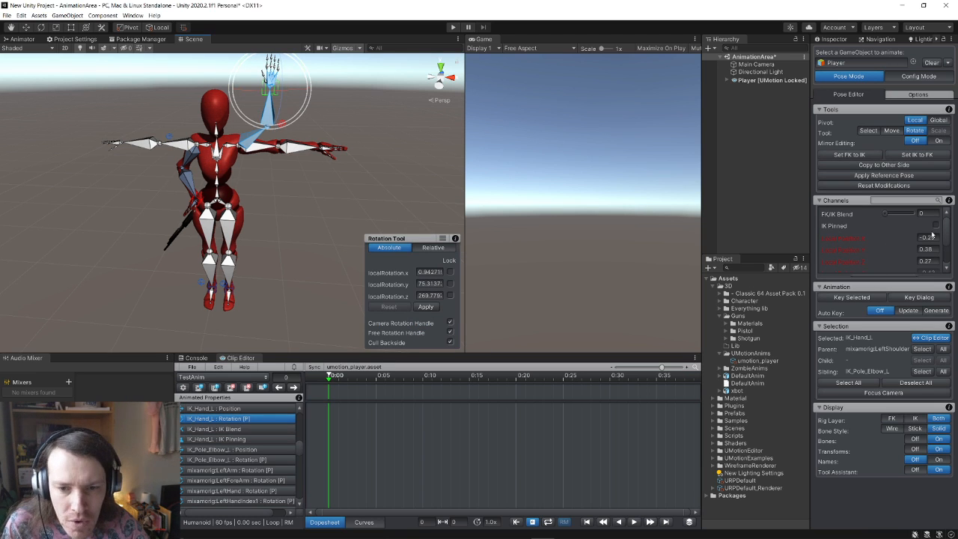
drag(892, 215, 937, 218)
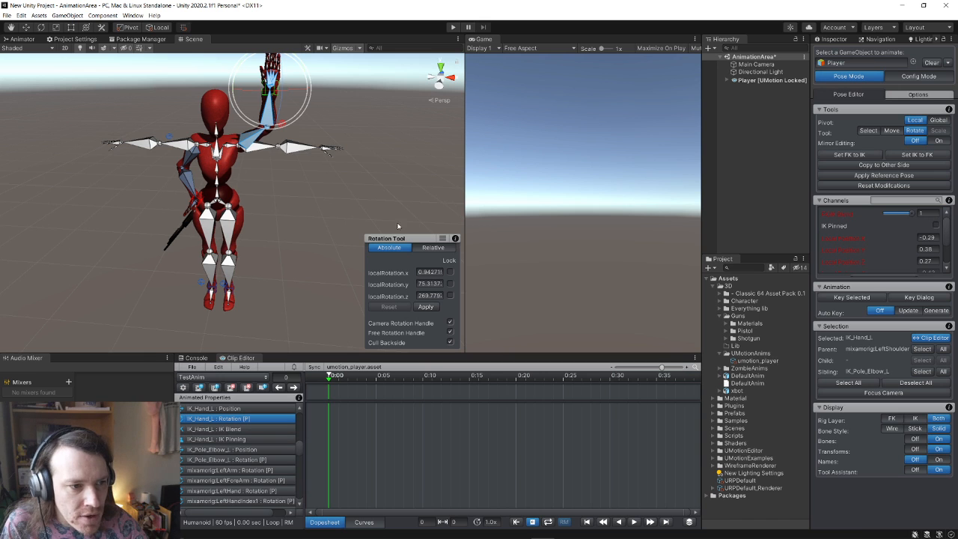
Move the left foot's IK handle outward to about -0.33 local X and set its FK/IK Blend to 1
key(w)
right_drag(378, 226, 202, 240)
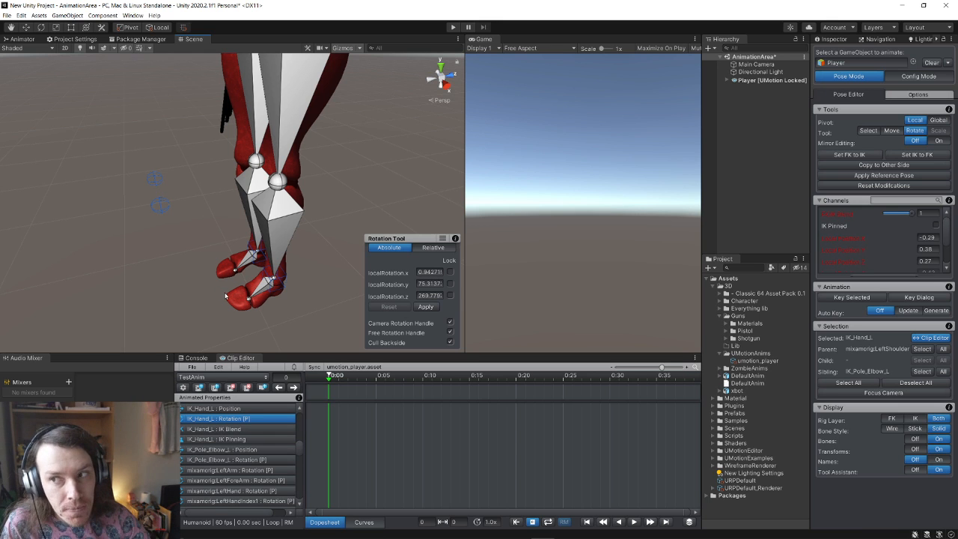
right_drag(232, 290, 204, 229)
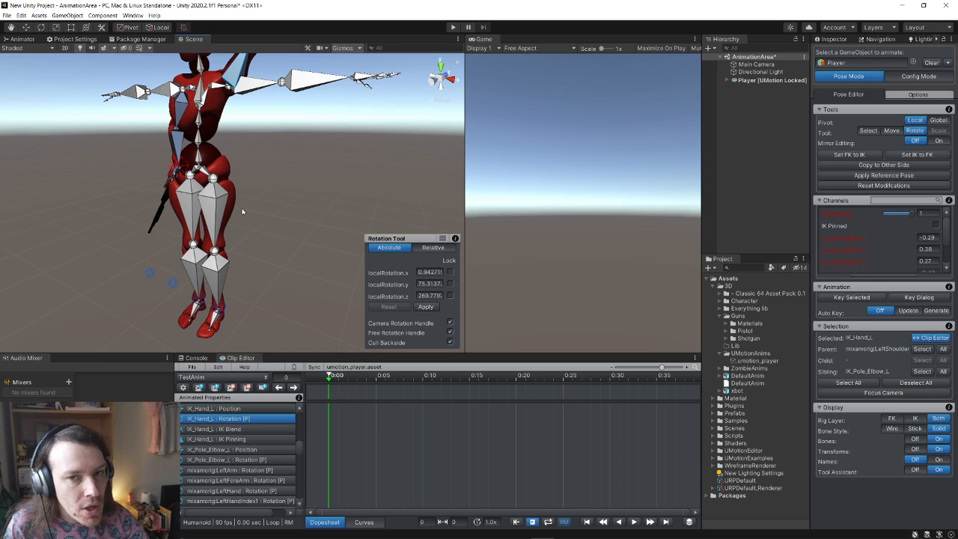
right_drag(242, 212, 279, 299)
click(264, 289)
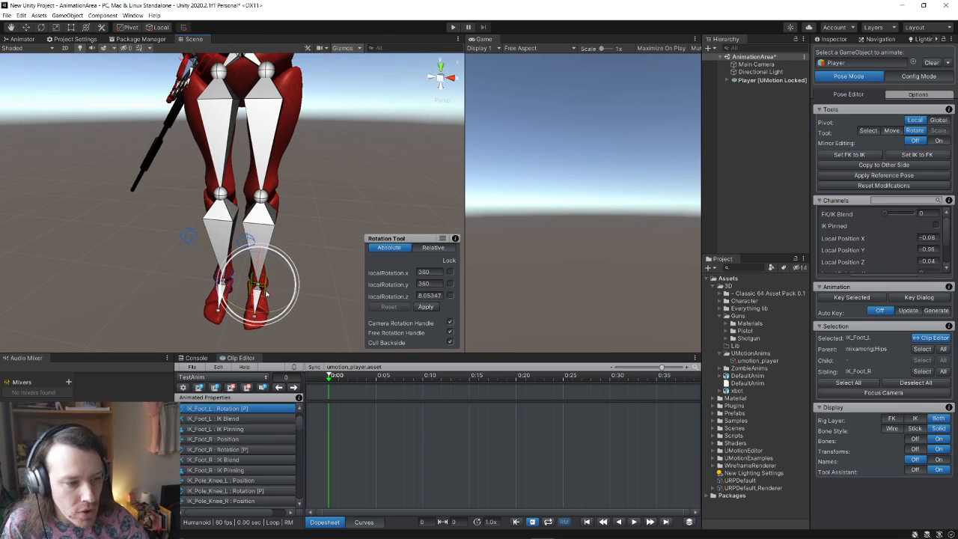
click(26, 27)
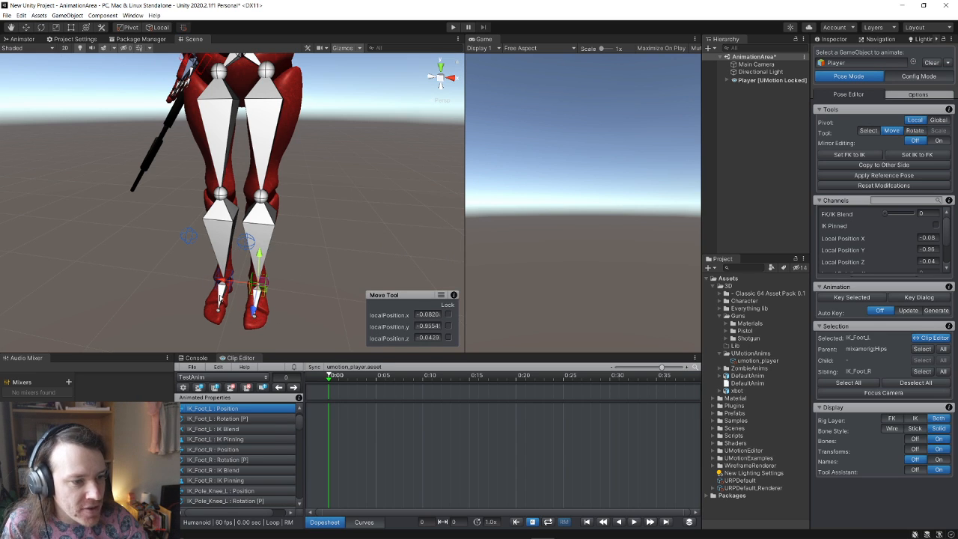
drag(225, 282, 313, 289)
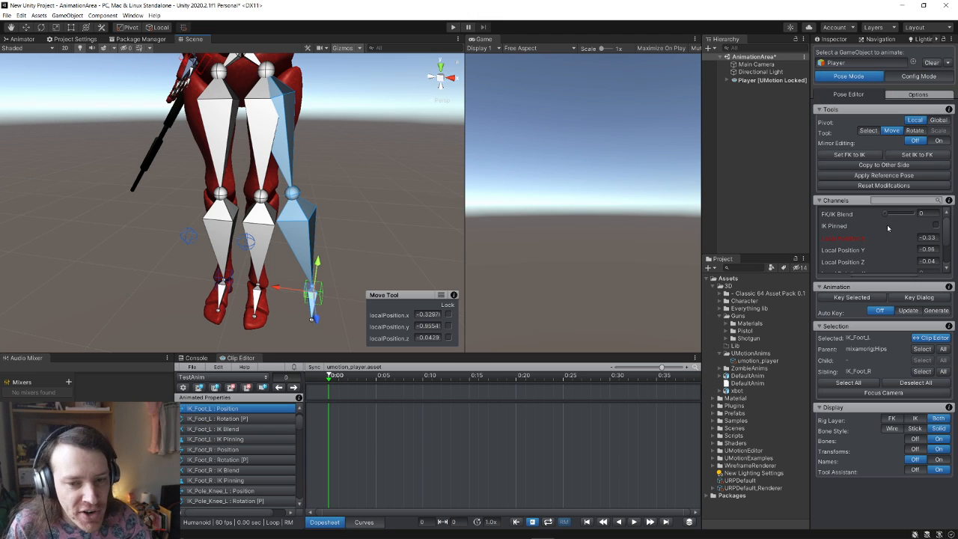
drag(886, 214, 938, 215)
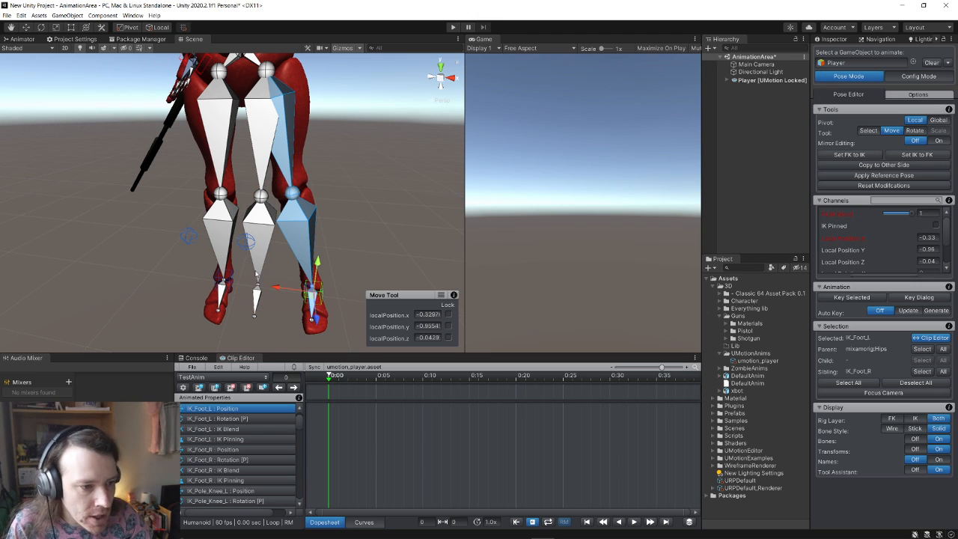
Move the right foot's IK handle outward to about 0.14 local X and set its FK/IK Blend to 1
click(208, 275)
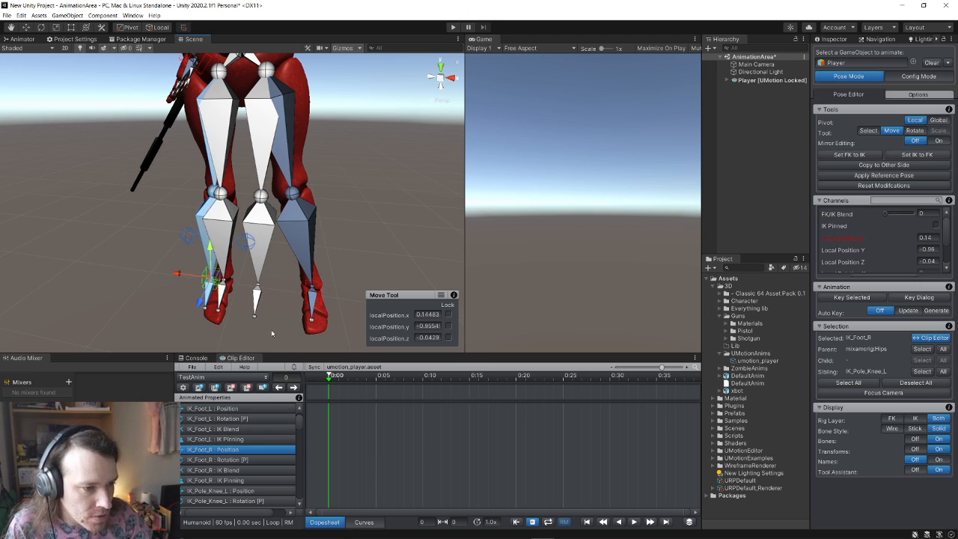
middle_drag(271, 332, 296, 313)
alt+drag(297, 314, 404, 302)
alt+drag(314, 296, 207, 257)
scroll(208, 257, down, 5)
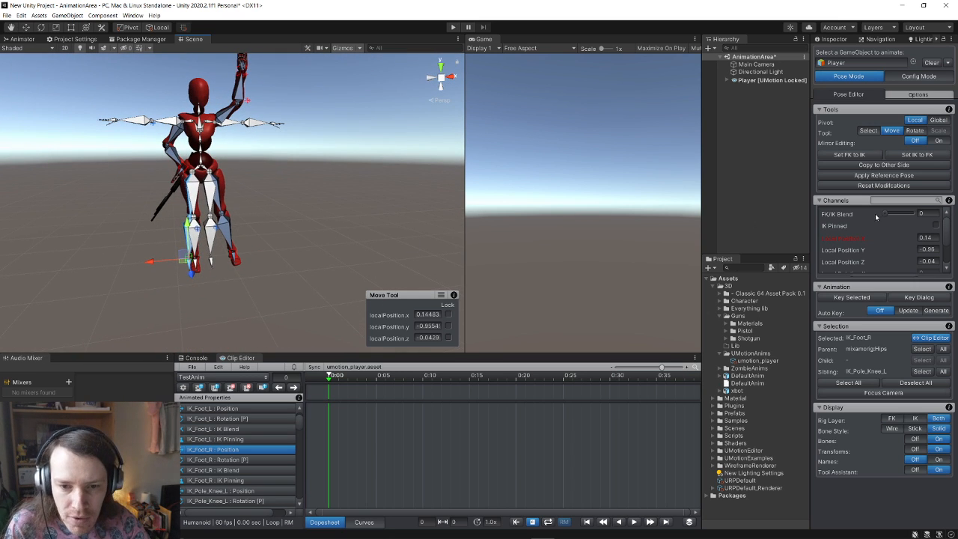
drag(881, 217, 919, 216)
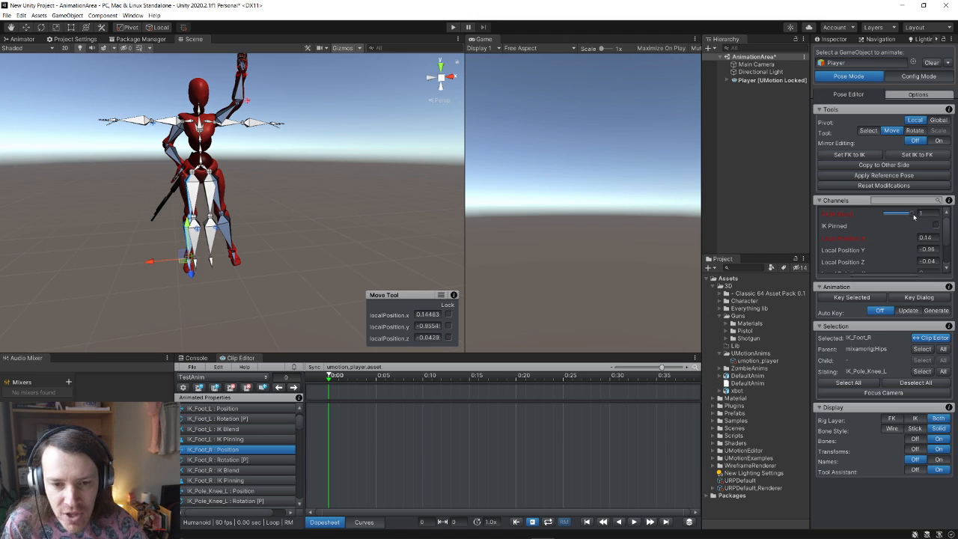
click(228, 233)
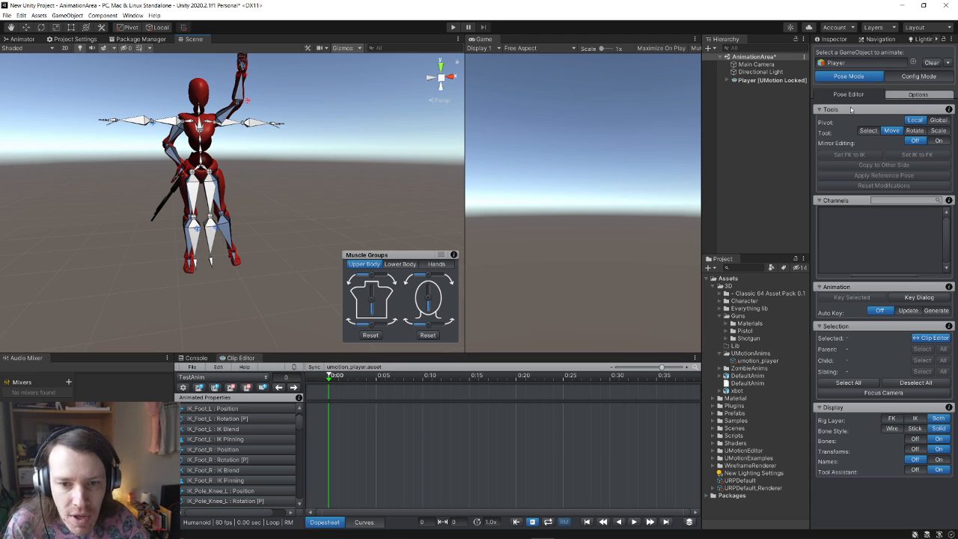
Select all animated properties from IK_Foot_L Position through RightHandThumb3 Rotation and set their shared FK/IK Blend to 1
scroll(347, 120, down, 2)
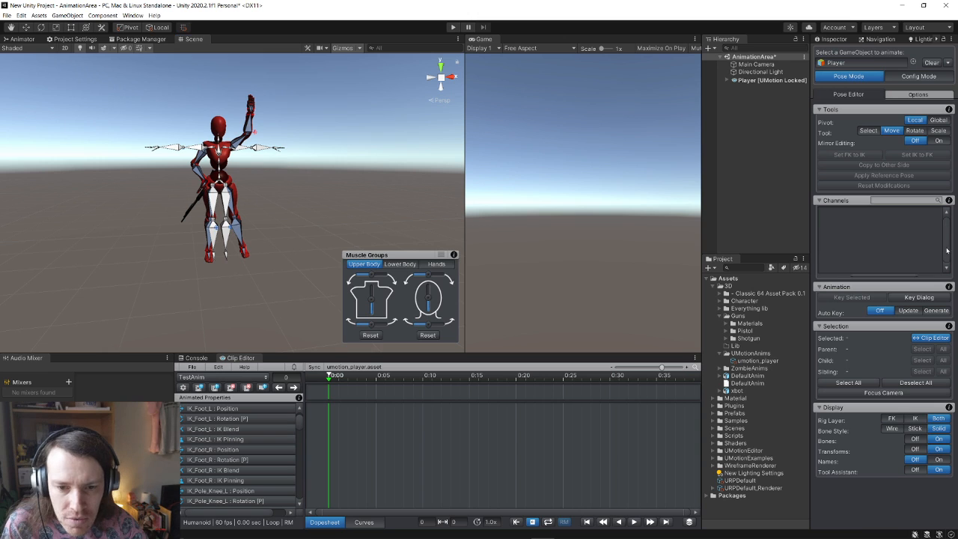
click(229, 410)
scroll(268, 431, up, 1)
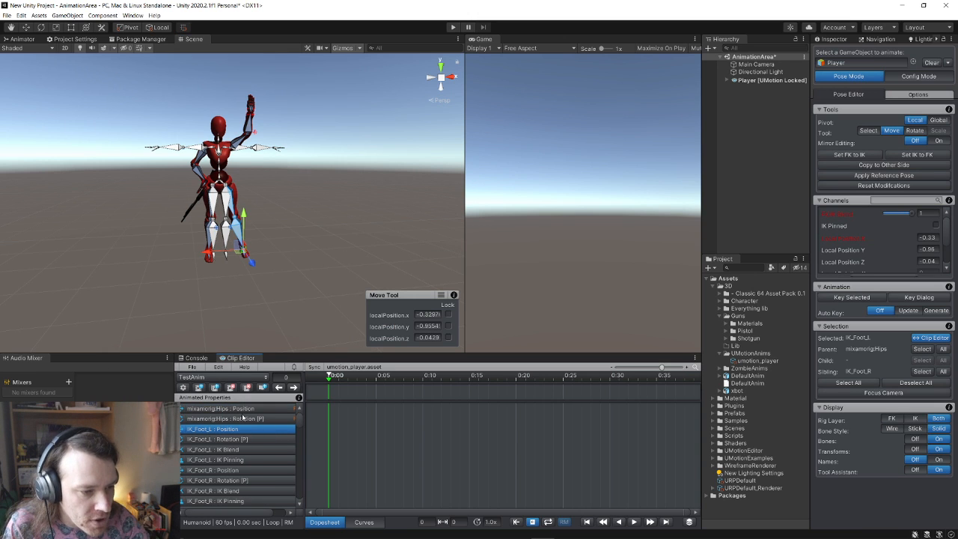
scroll(244, 441, down, 12)
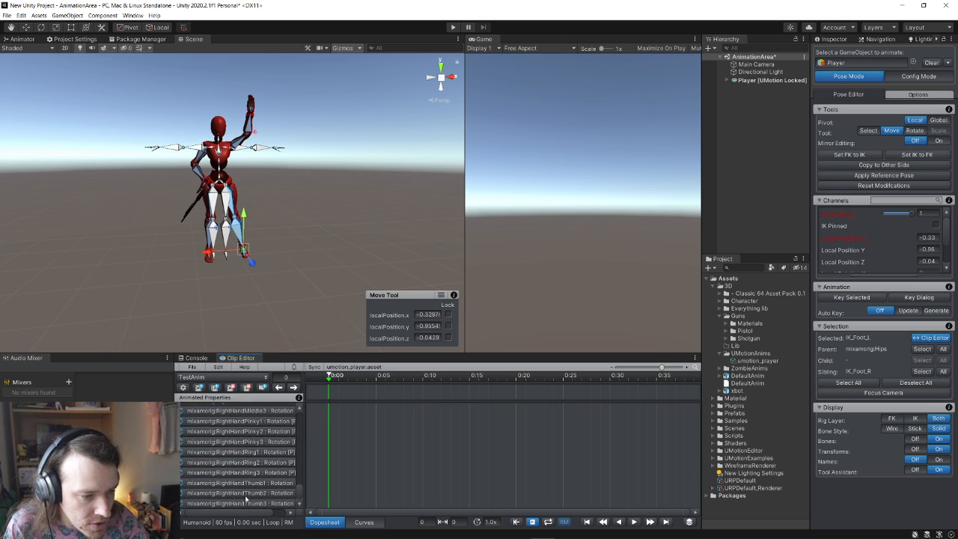
shift+click(251, 504)
drag(911, 214, 944, 212)
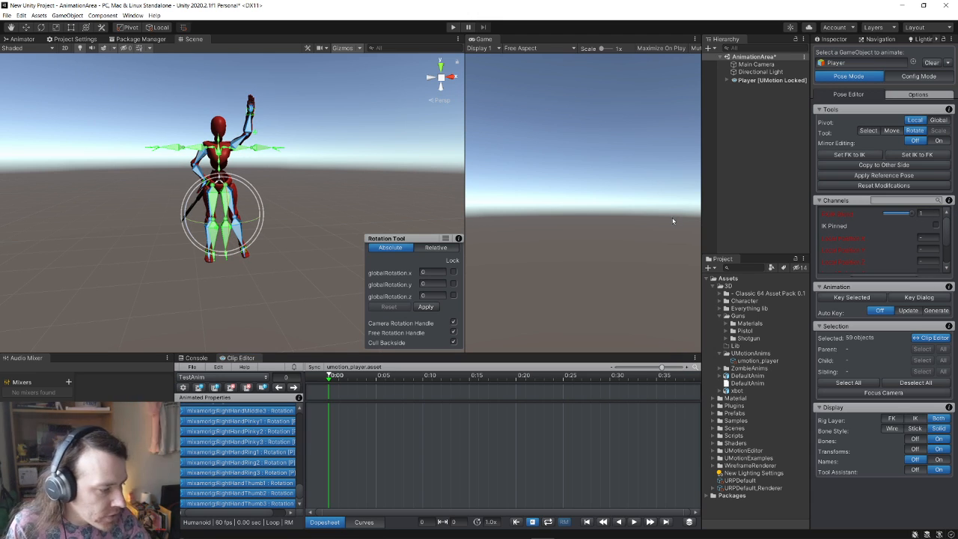
click(362, 194)
Compare the FK and IK rig layers and display only the IK layer on the character
key(w)
mouse_move(304, 210)
right_down()
mouse_move(300, 174)
mouse_move(289, 204)
right_up()
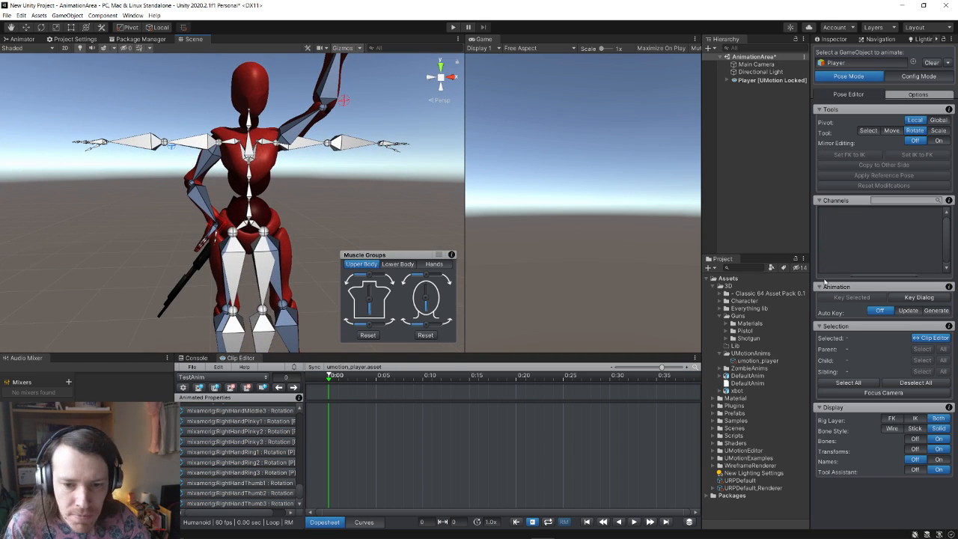
click(915, 418)
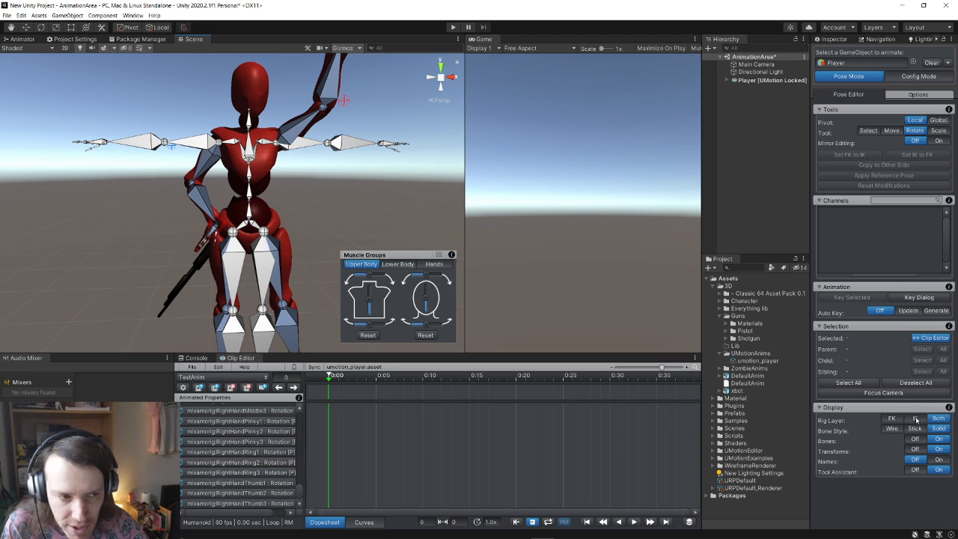
click(893, 420)
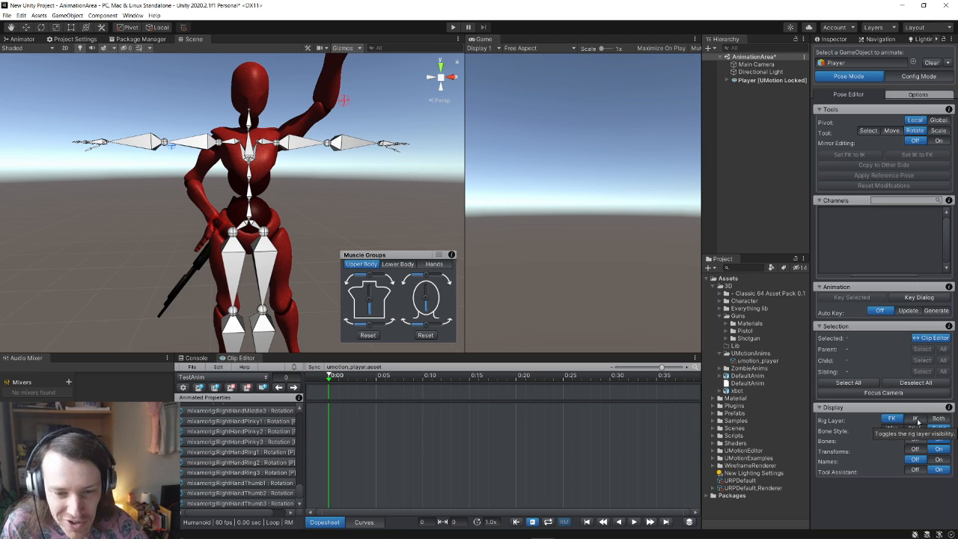
click(917, 419)
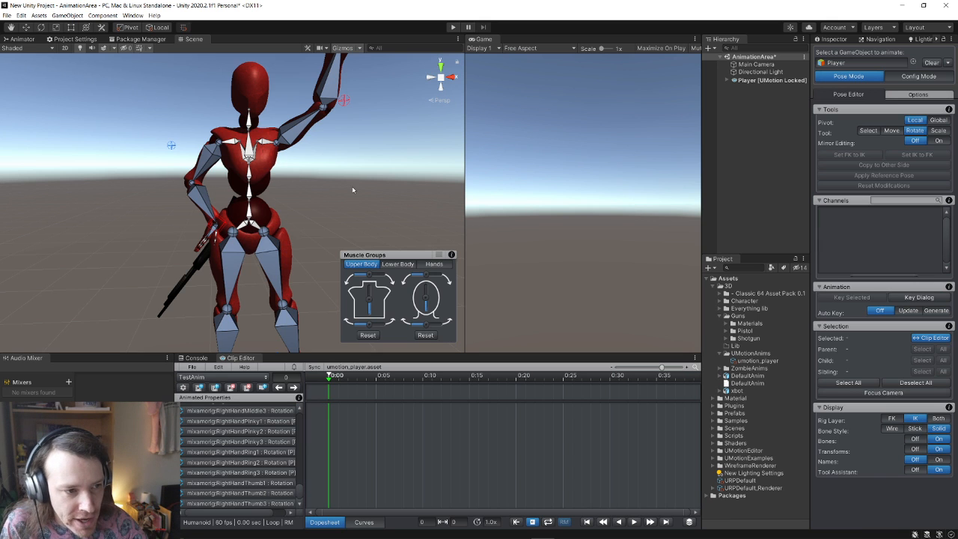
Rotate the neck bone to about 346° local X, 360° local Y and 3° local Z
scroll(353, 191, down, 4)
right_drag(353, 190, 376, 197)
scroll(311, 179, up, 4)
click(198, 223)
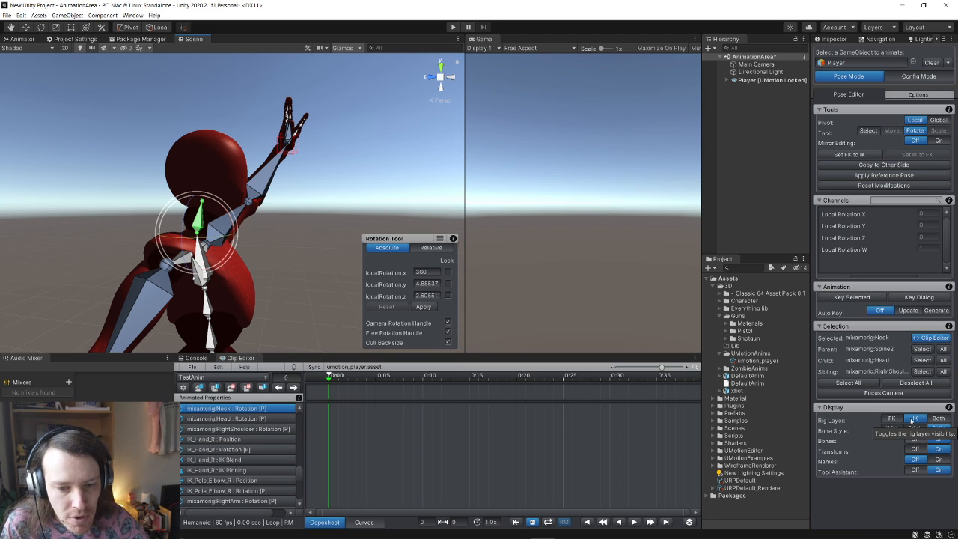
alt+drag(332, 210, 224, 188)
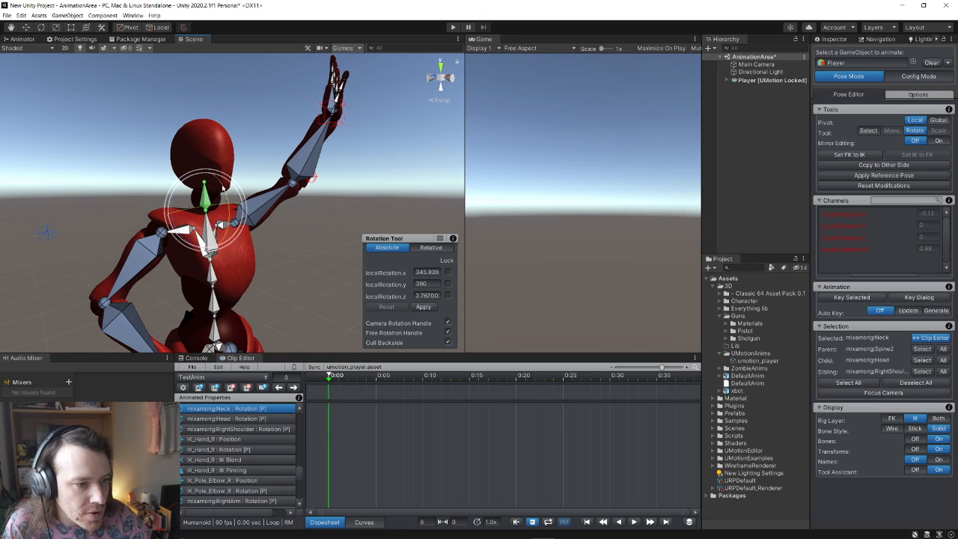
click(321, 237)
Examine the character's full waving pose and leg stance from several angles and distances
scroll(321, 237, down, 5)
alt+drag(321, 237, 187, 243)
scroll(298, 275, down, 6)
alt+drag(298, 275, 285, 295)
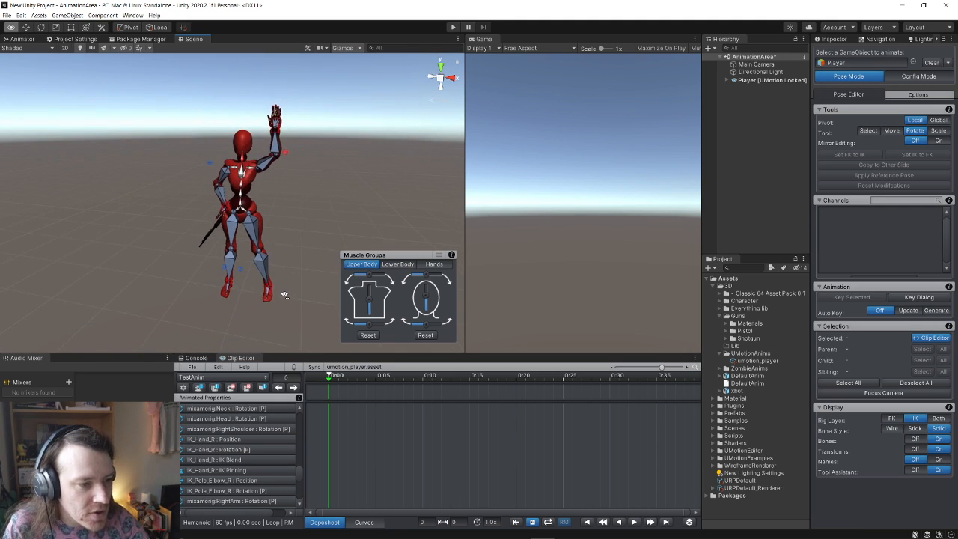
scroll(284, 295, up, 10)
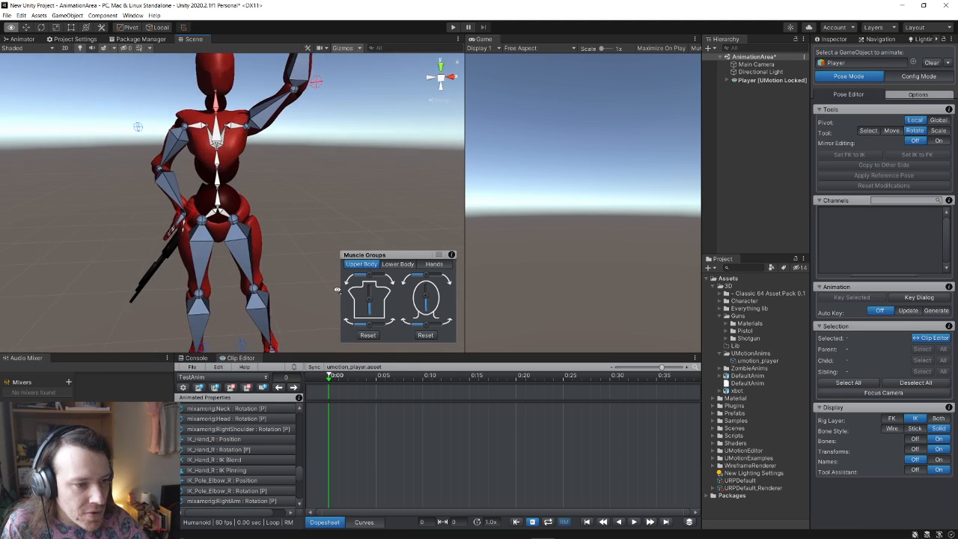
right_drag(337, 290, 278, 258)
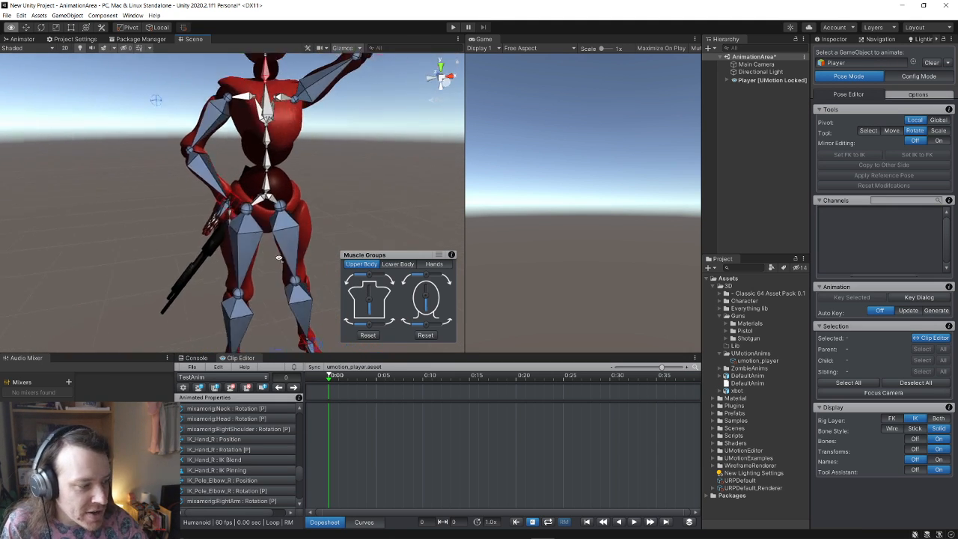
scroll(278, 259, down, 4)
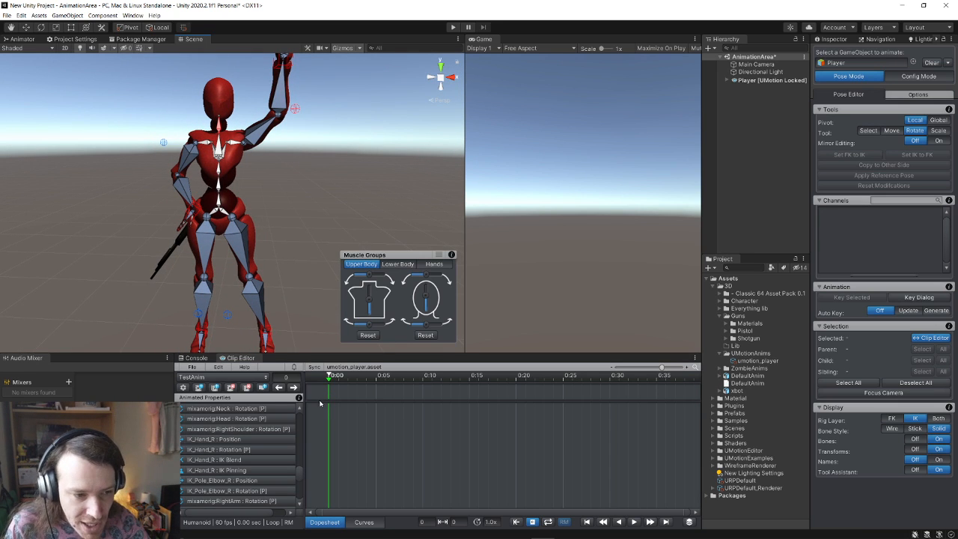
scroll(321, 197, down, 5)
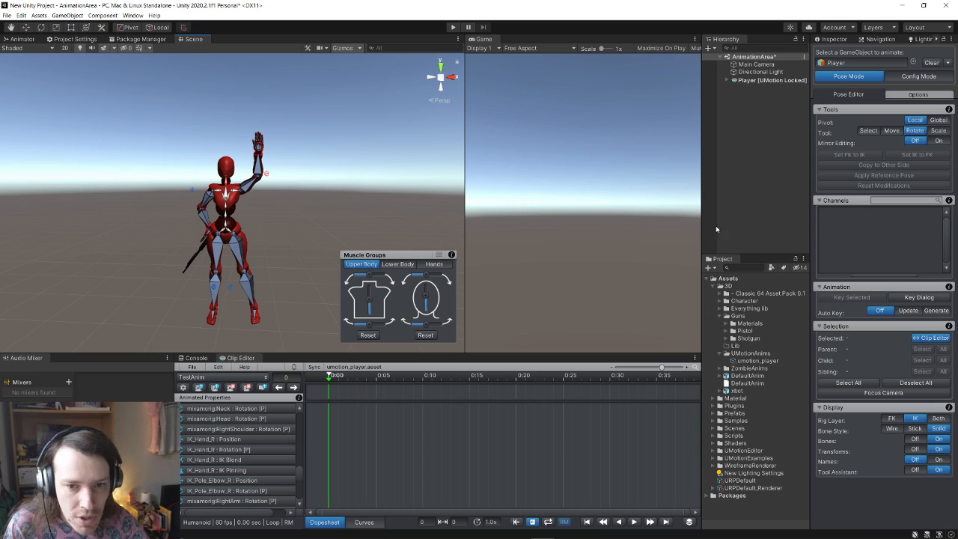
Add keys to all animated properties at frame 0 of the TestAnim clip
scroll(247, 442, up, 5)
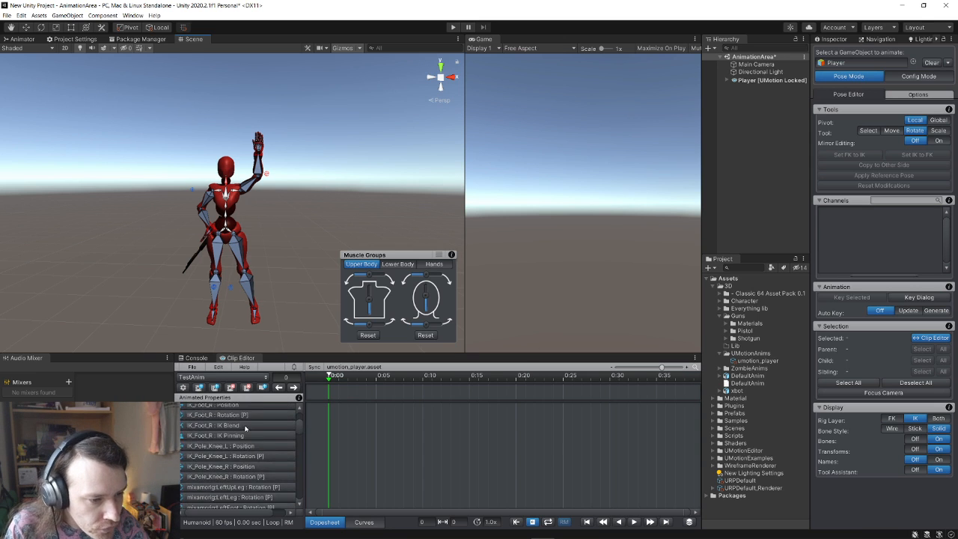
right_click(329, 394)
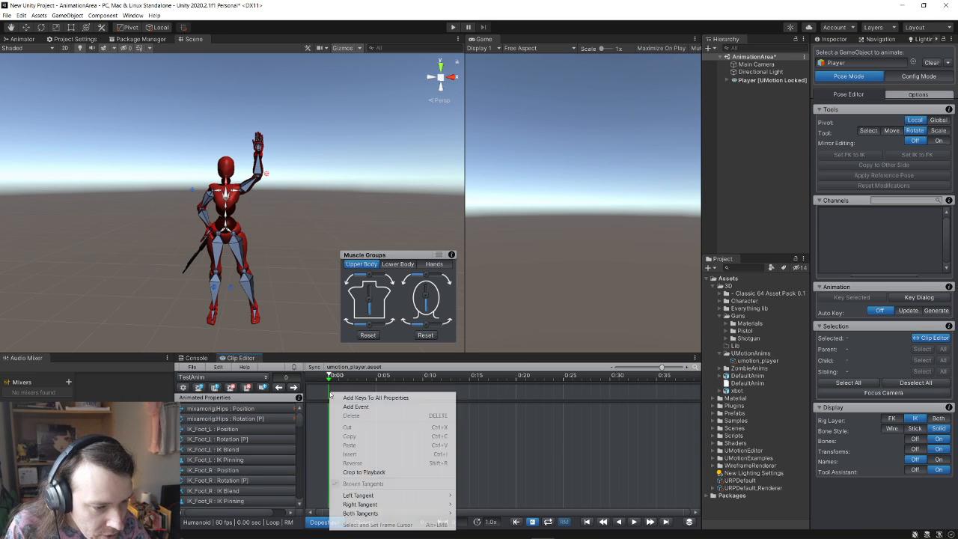
click(370, 397)
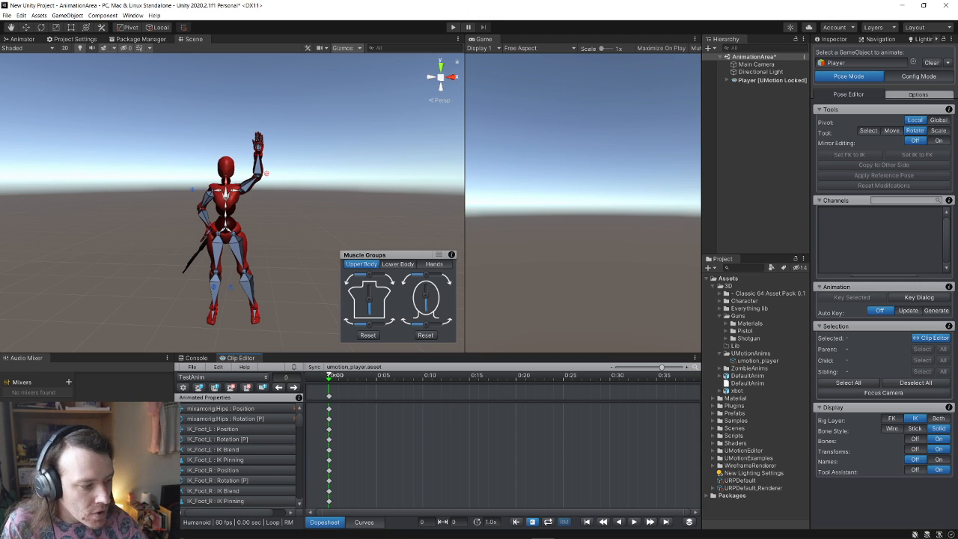
Keep the unapplied pose modifications when changing frames and extend the clip's playback range to frame 33
click(375, 398)
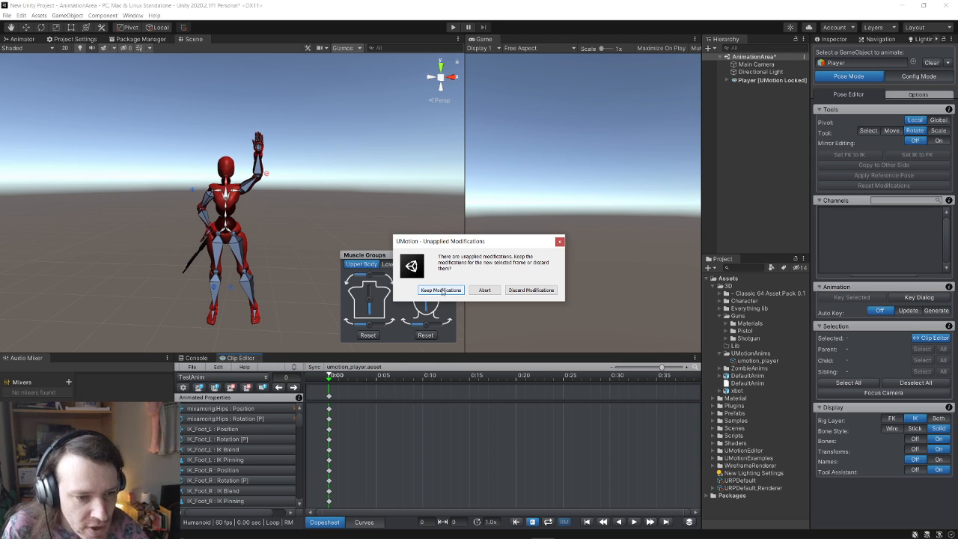
click(441, 291)
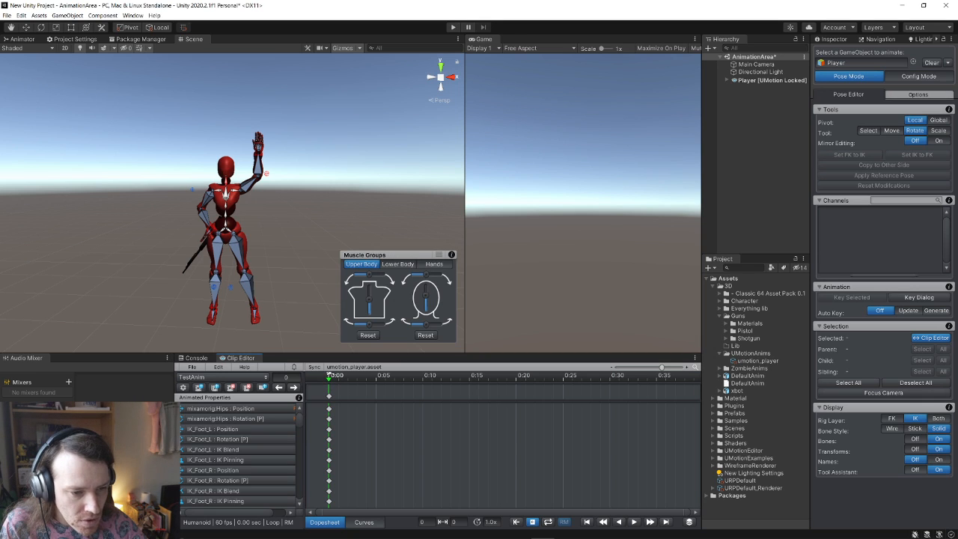
mouse_move(331, 375)
mouse_down()
mouse_move(724, 397)
mouse_move(617, 402)
mouse_up()
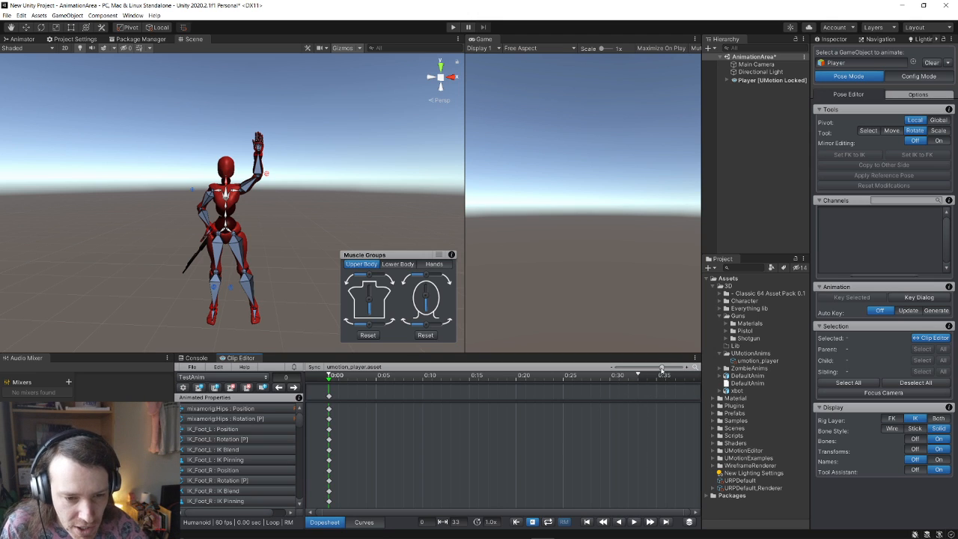
Extend the TestAnim clip's playback range to frame 120 and copy all keys at frame 0
drag(662, 370, 653, 370)
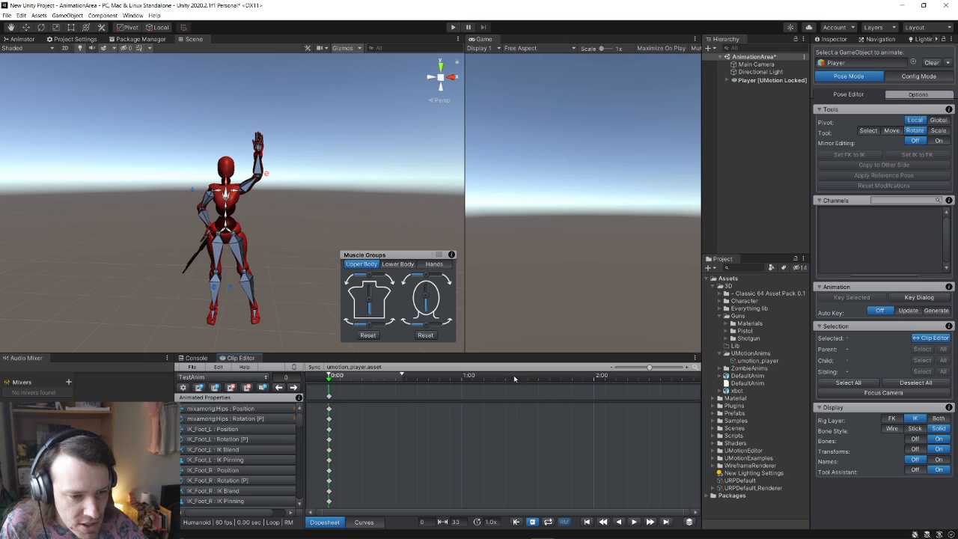
mouse_move(408, 374)
mouse_down()
mouse_move(560, 376)
mouse_move(591, 389)
mouse_up()
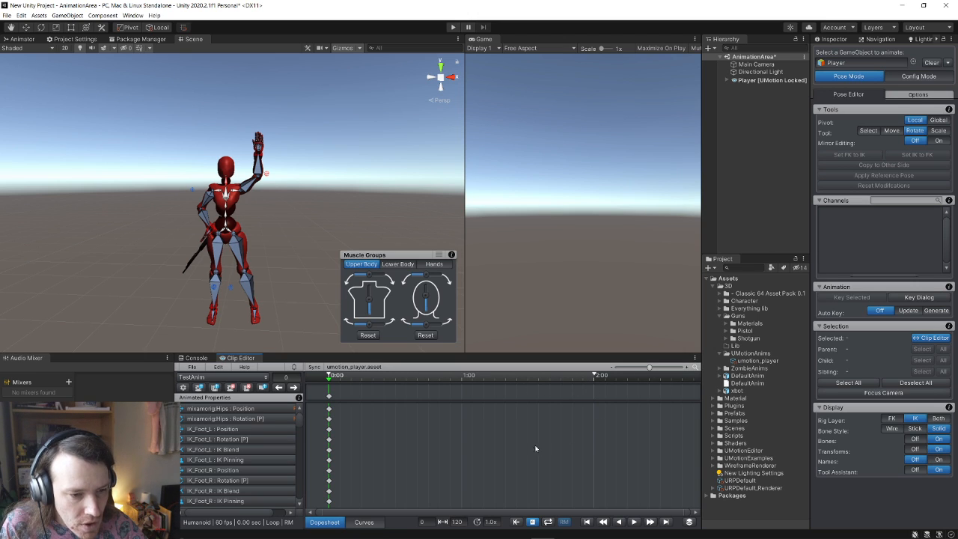
click(330, 399)
right_click(329, 398)
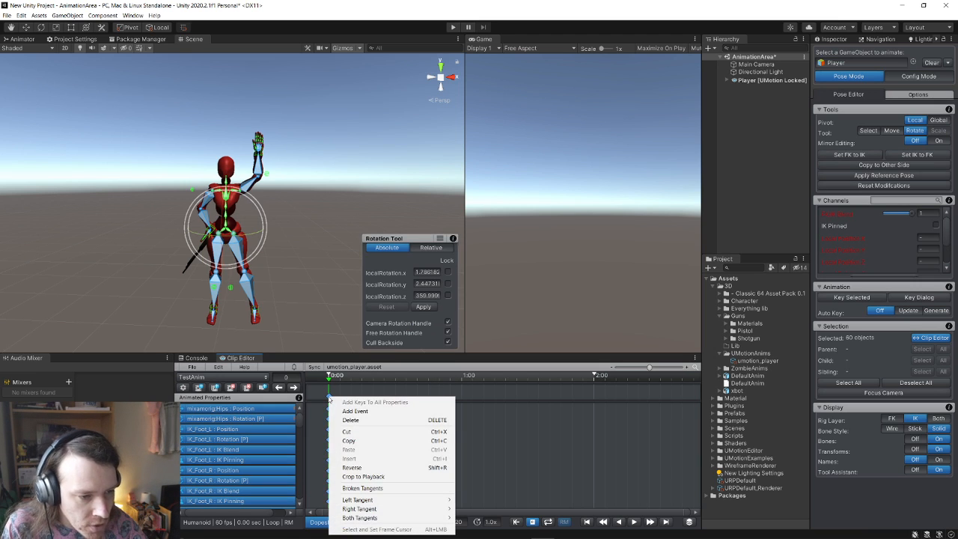
click(375, 441)
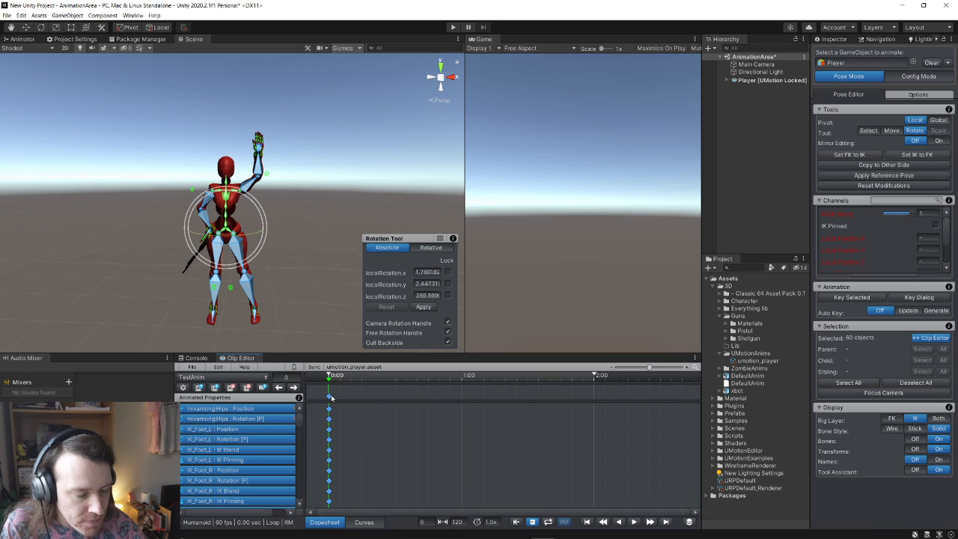
click(593, 397)
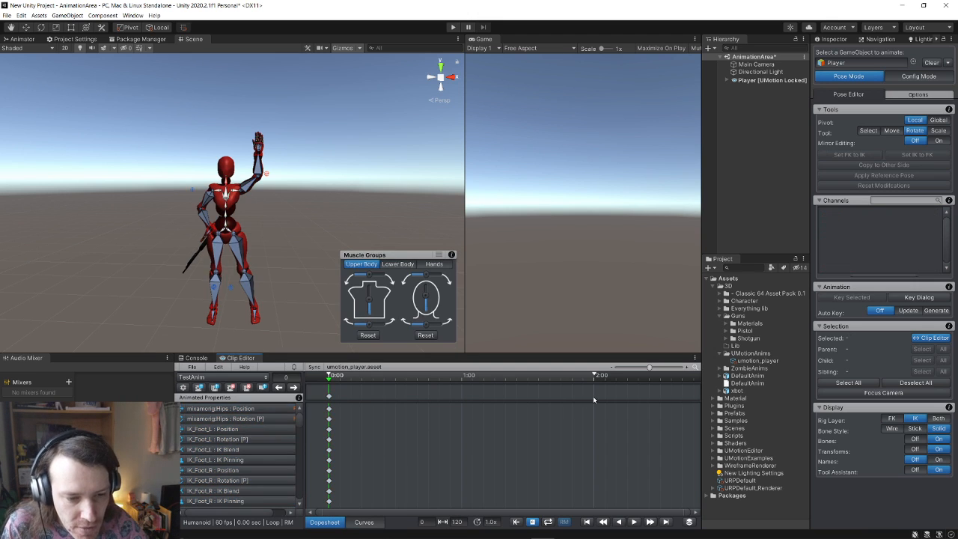
Keep the unapplied pose modifications when changing frames and set Auto Key to Generate
mouse_move(328, 375)
mouse_down()
mouse_move(567, 400)
mouse_move(327, 375)
mouse_up()
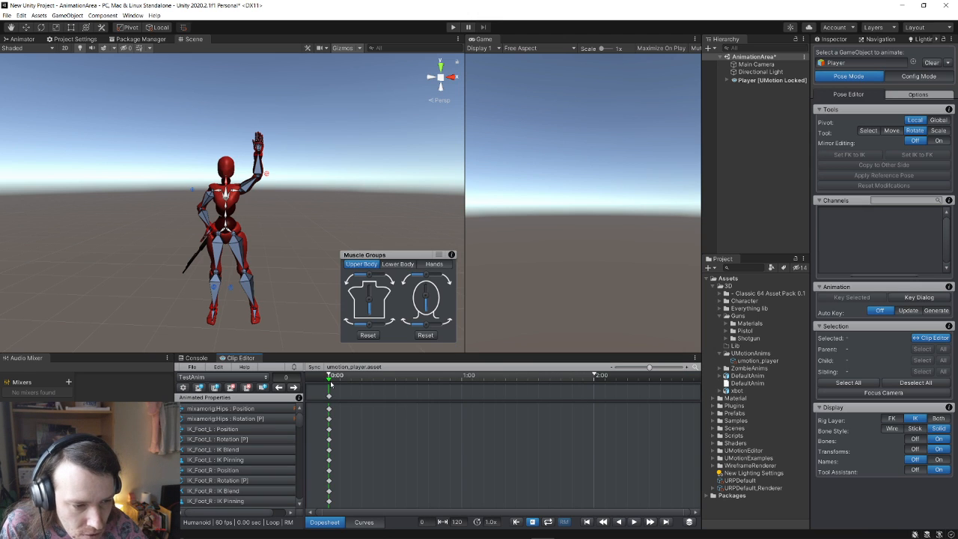
click(330, 382)
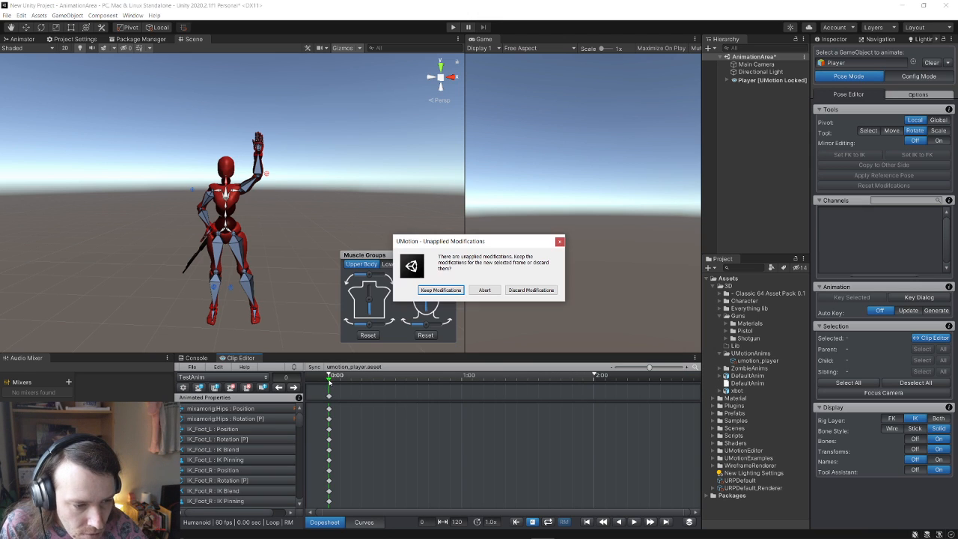
click(449, 291)
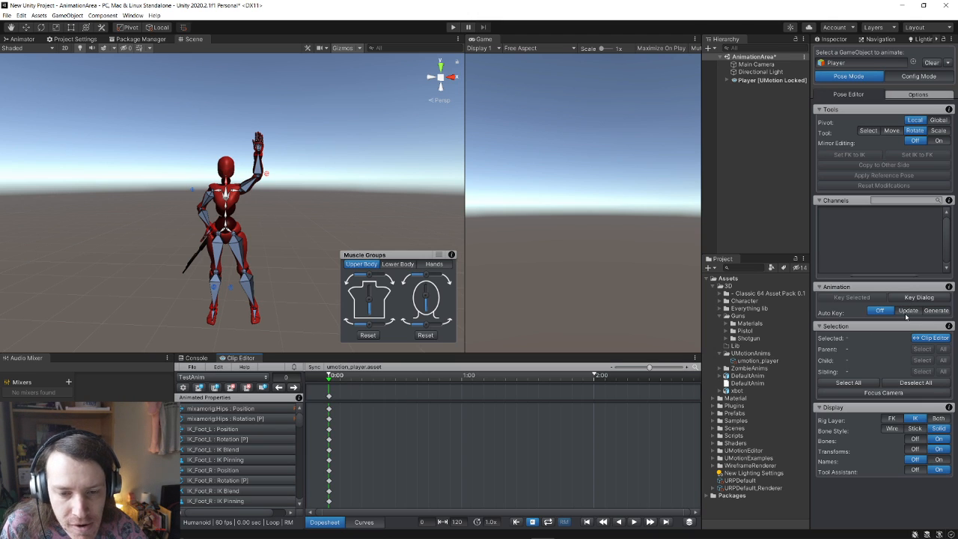
click(935, 311)
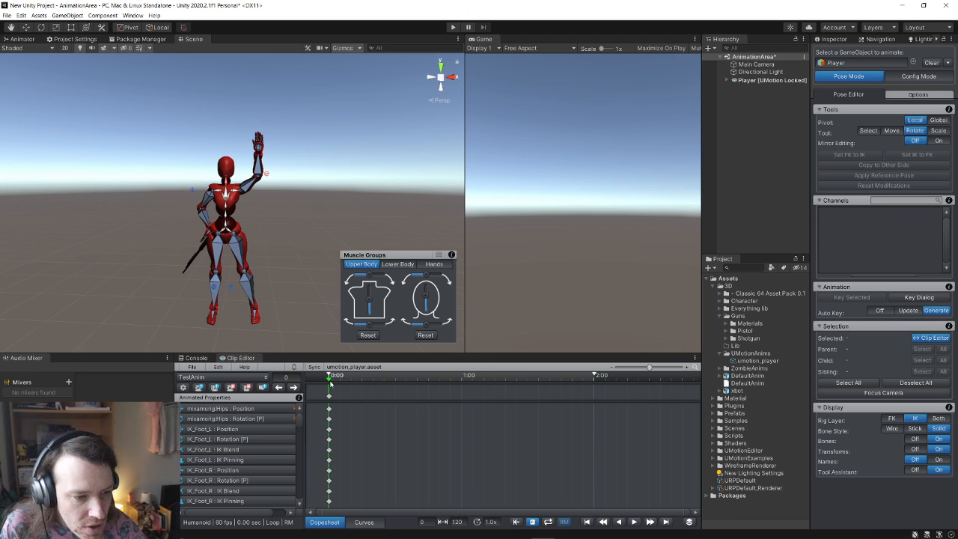
Try to move off frame 0 while carrying over the unapplied waving pose modifications
click(339, 380)
click(444, 292)
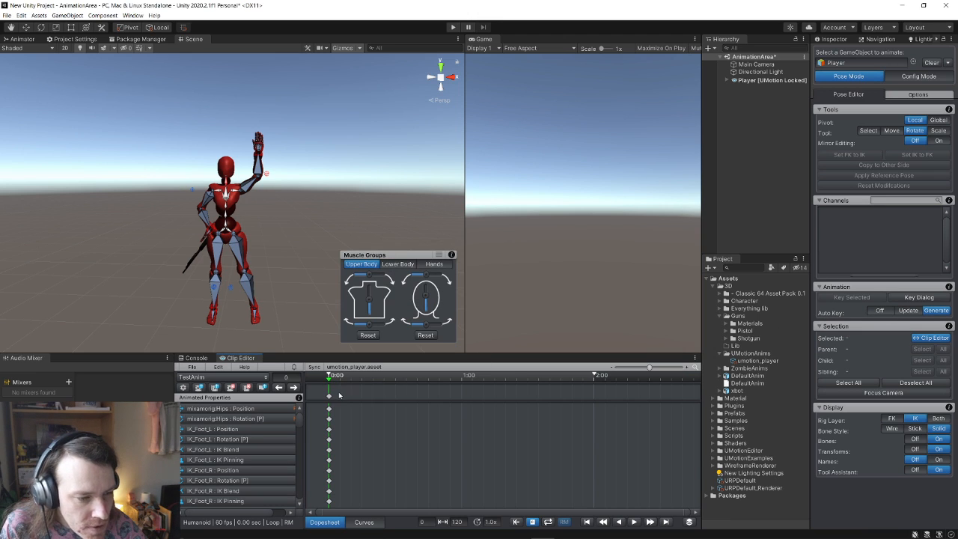
click(329, 398)
right_click(329, 397)
click(425, 316)
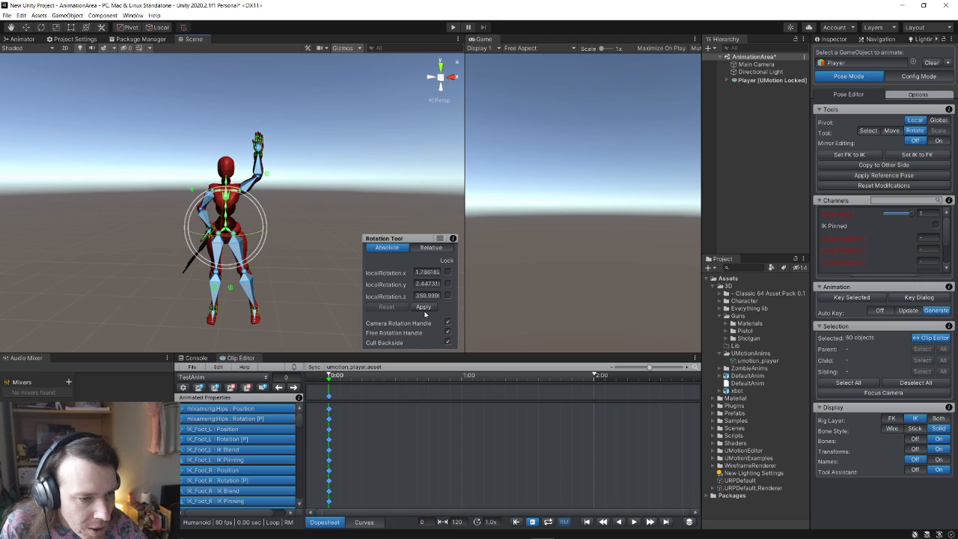
click(330, 380)
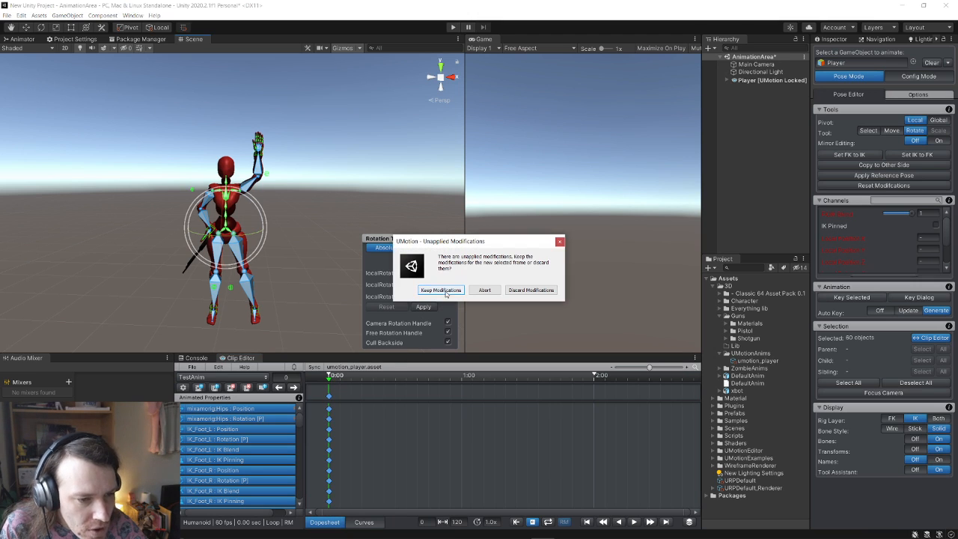
click(446, 292)
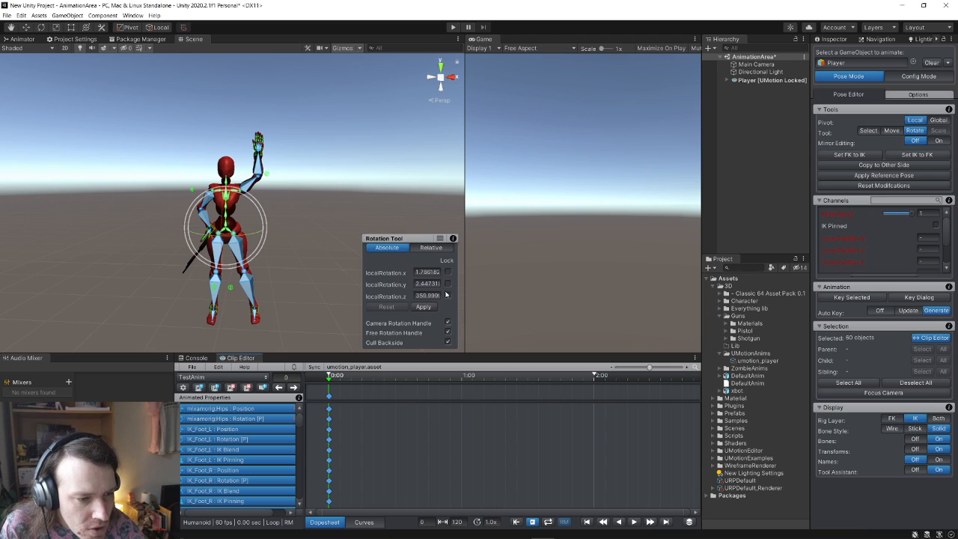
Reset the pose modifications of the selected bones and discard the remaining unapplied modifications when changing frames
click(875, 176)
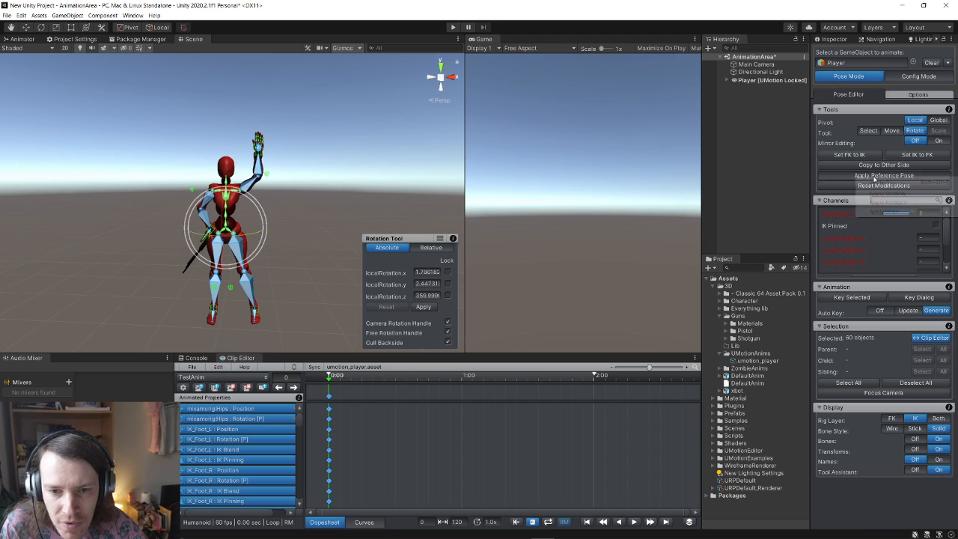
click(885, 183)
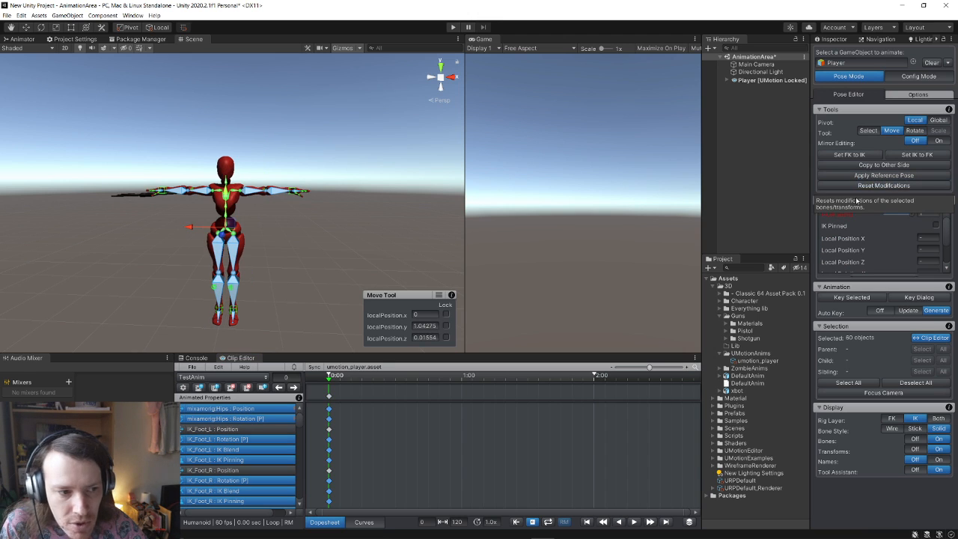
click(352, 382)
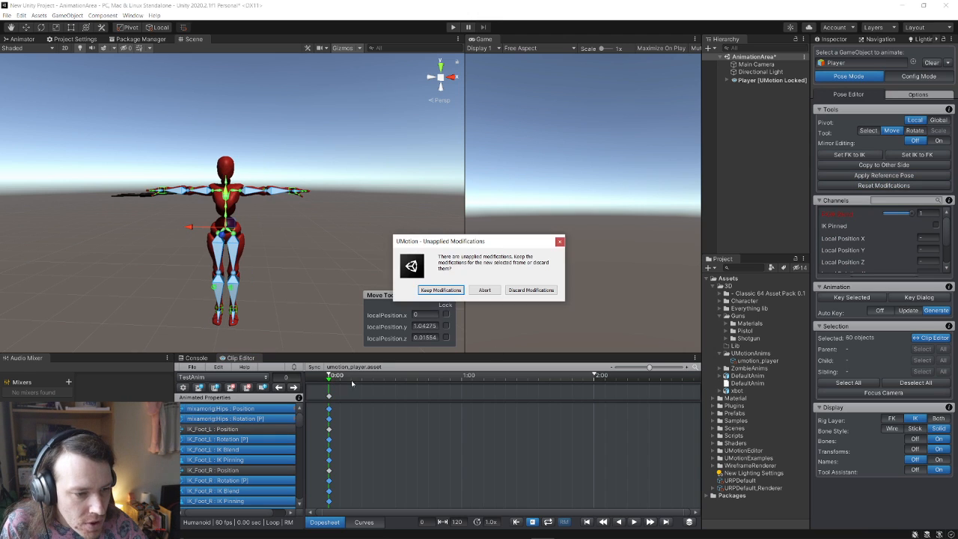
click(441, 289)
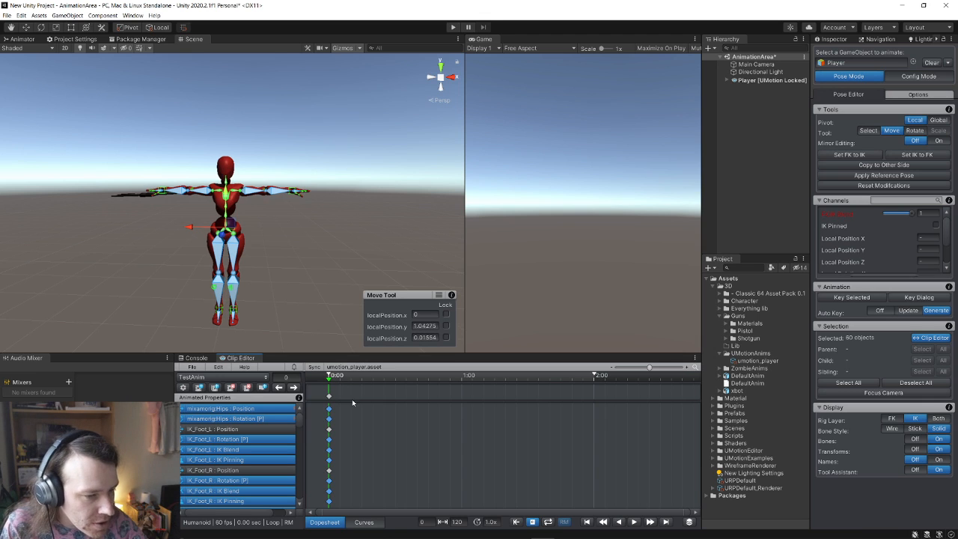
click(396, 432)
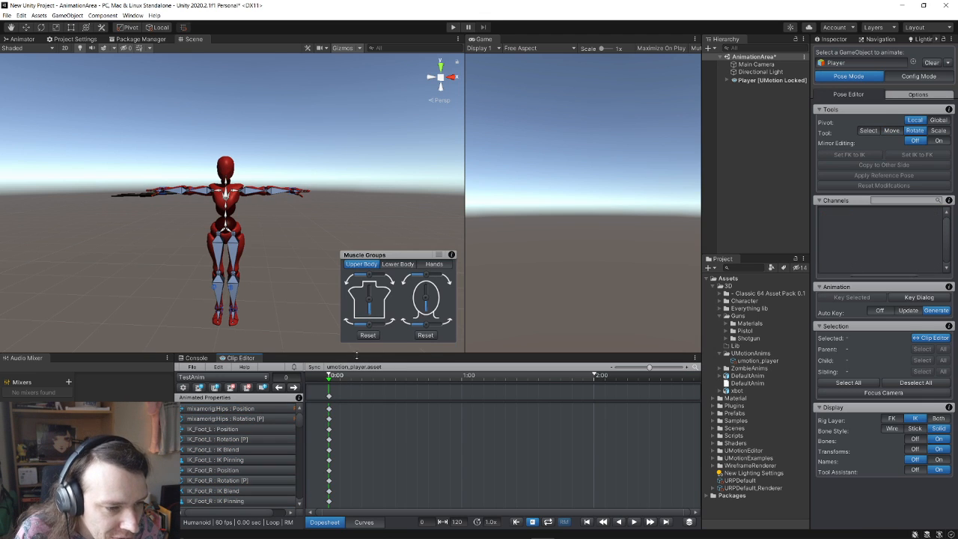
click(331, 388)
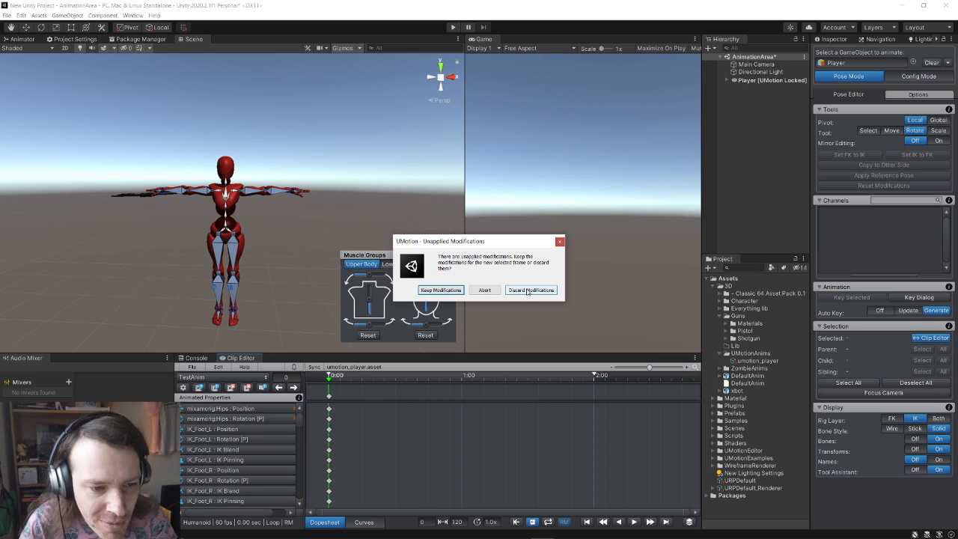
click(528, 291)
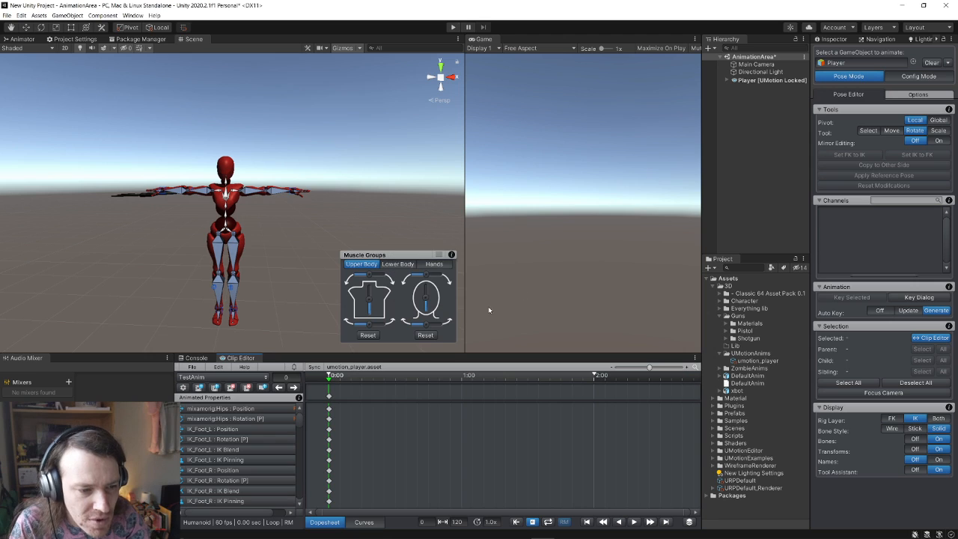
Paste the copied keys at frame 120 and return the frame cursor to frame 0
drag(330, 380, 594, 382)
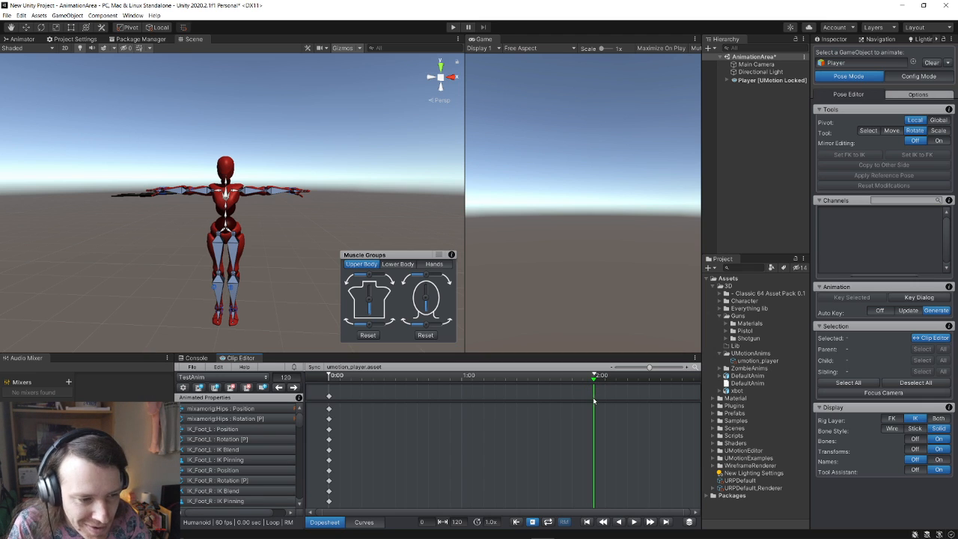
right_click(594, 397)
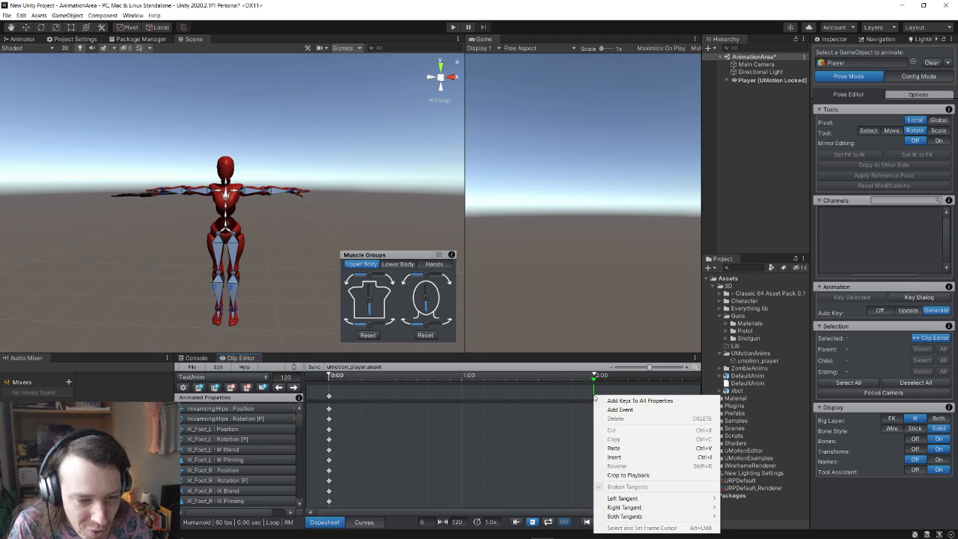
click(615, 448)
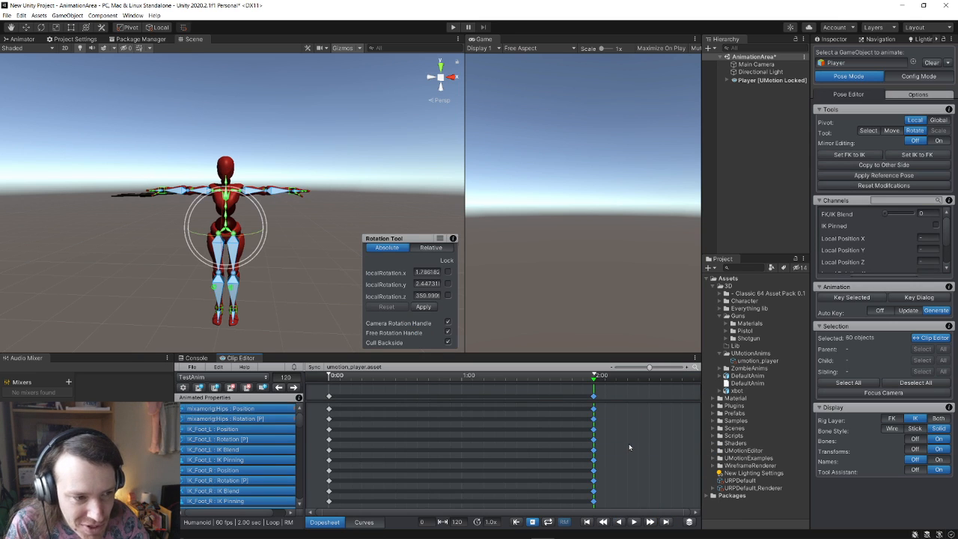
drag(594, 382, 330, 382)
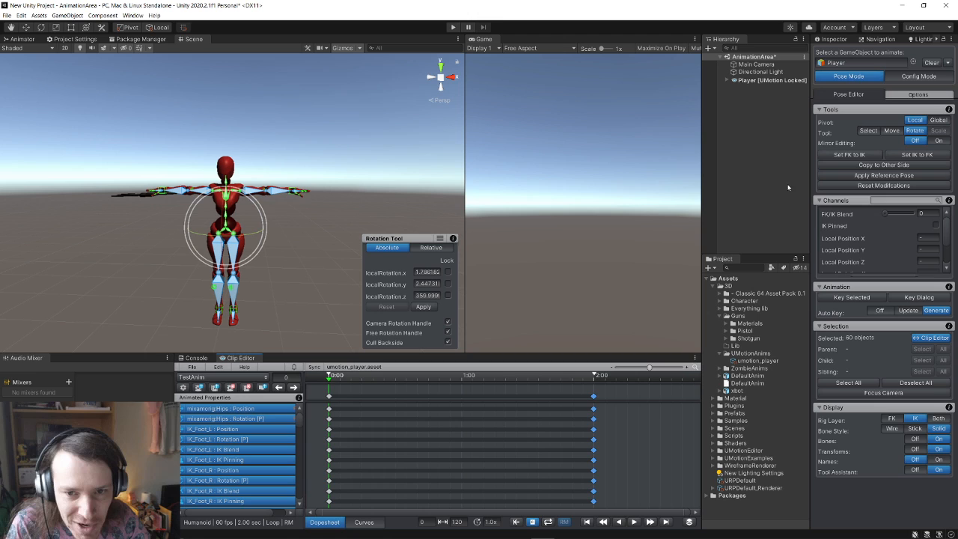
Save the Player rig's reference pose in Config Mode and return to Pose Mode
click(917, 76)
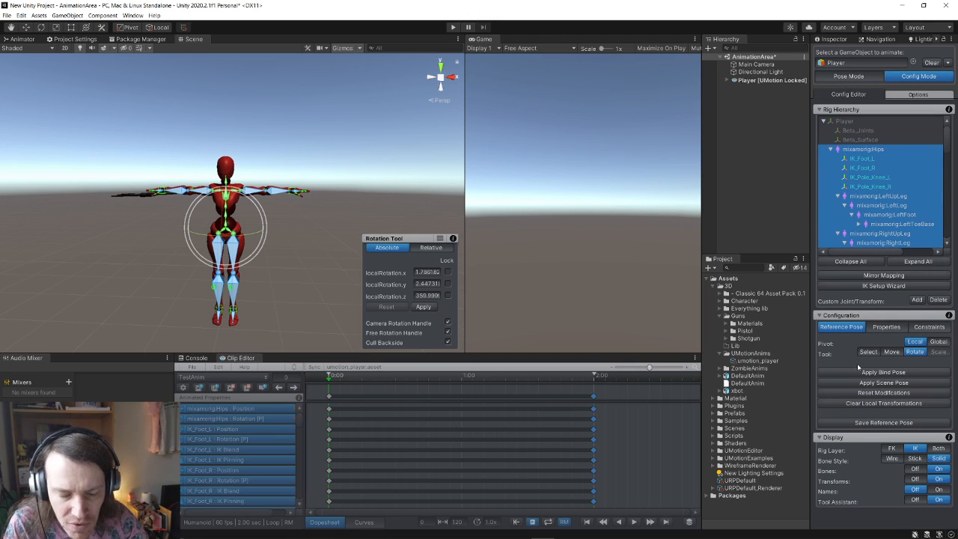
click(869, 423)
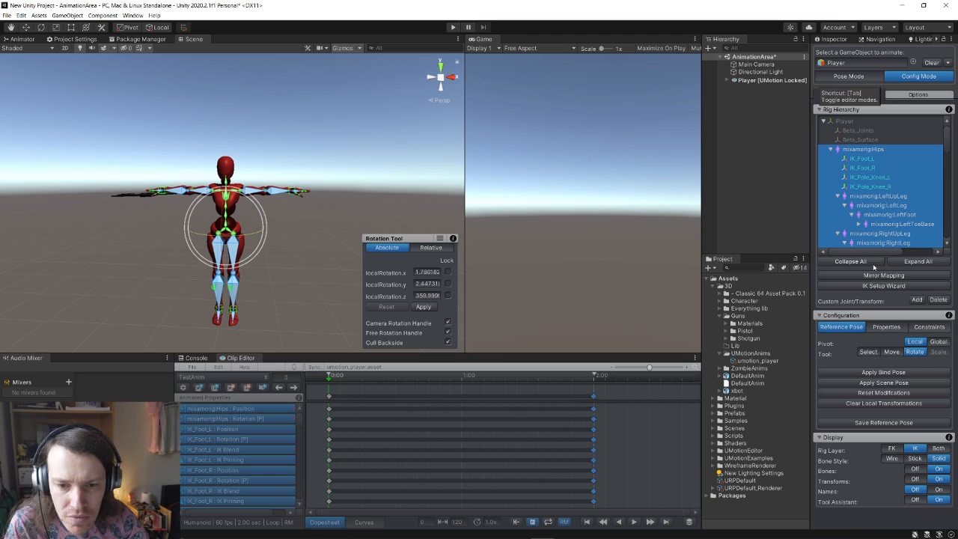
click(852, 76)
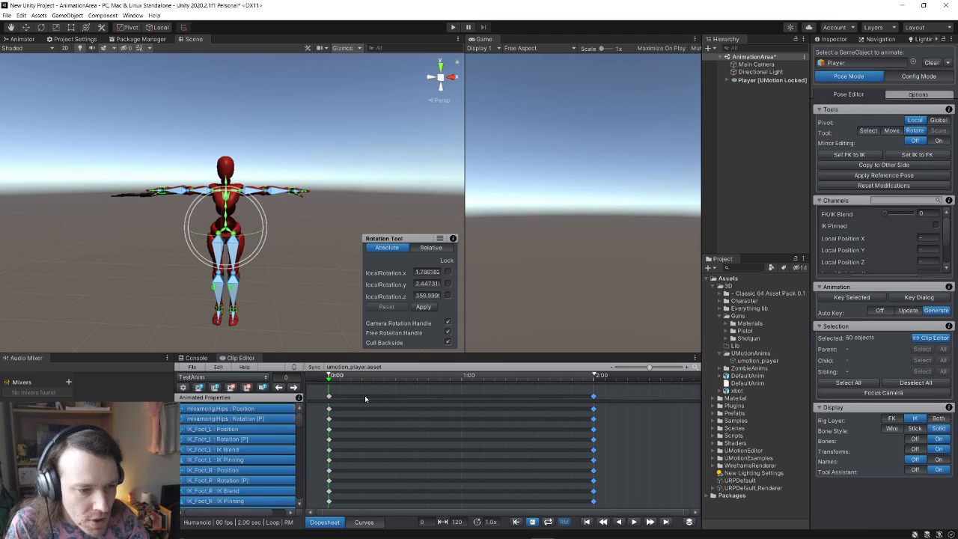
Raise the IK_Hand_L target at frame 0 to about local position X -0.53 and Y 0.5
click(329, 397)
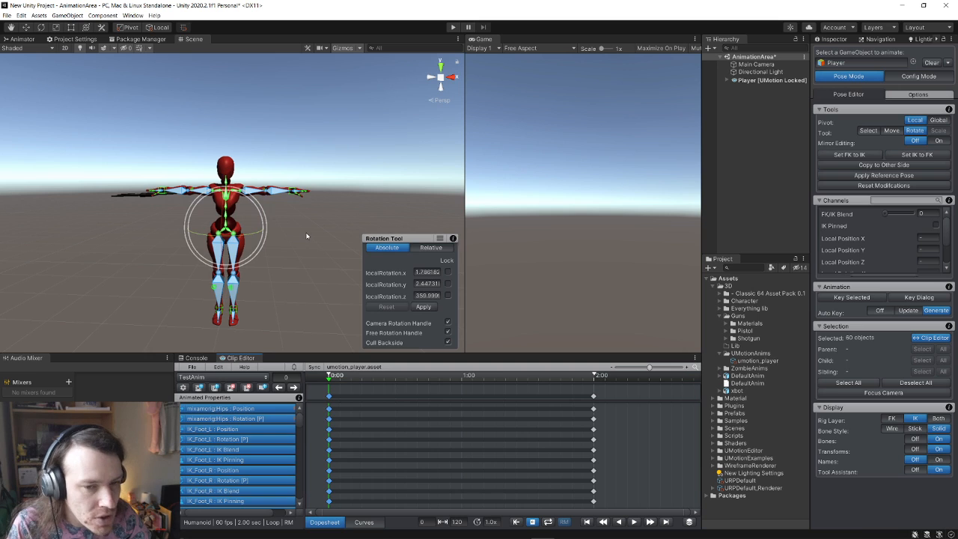
click(306, 236)
scroll(311, 228, up, 8)
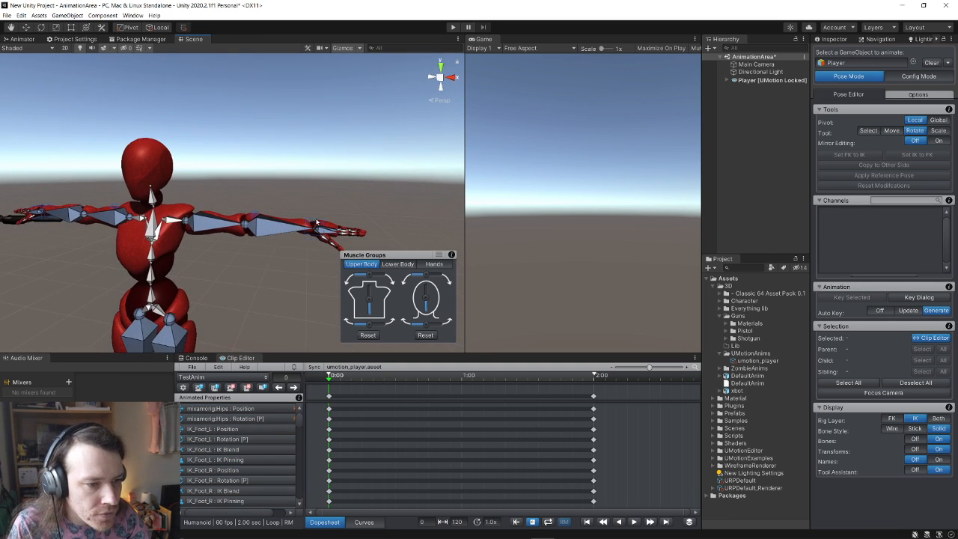
click(318, 224)
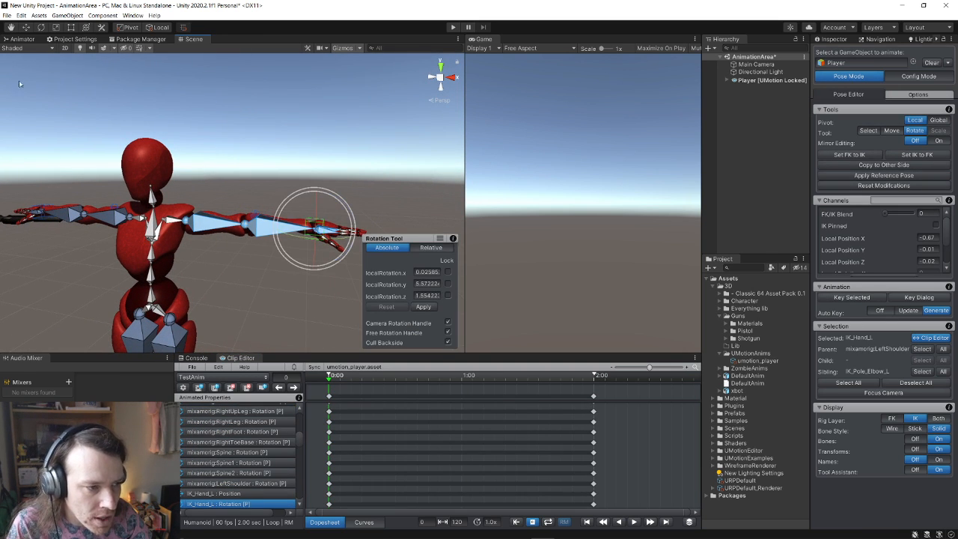
click(25, 29)
drag(316, 195, 252, 64)
drag(287, 100, 250, 100)
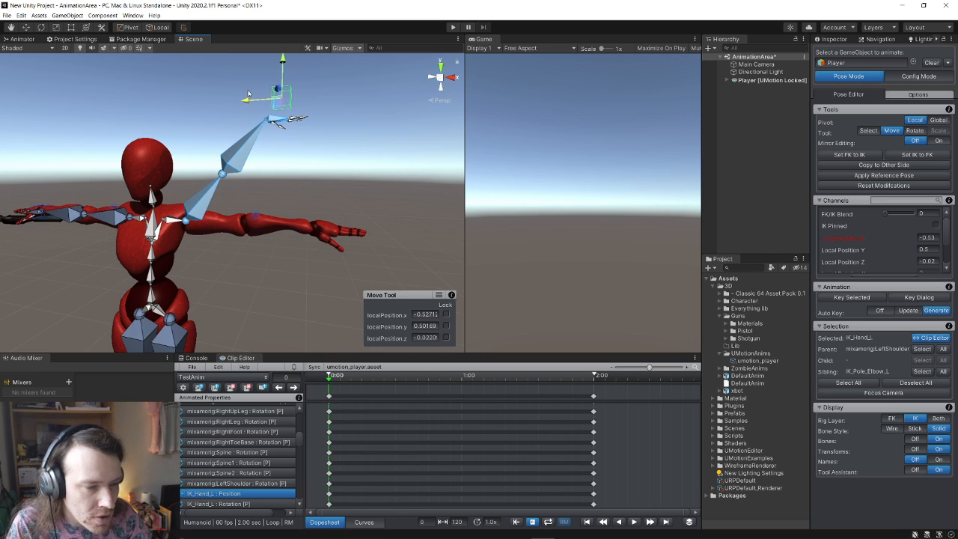
Set the FK/IK Blend of IK_Hand_L to 1
drag(882, 216, 916, 216)
right_click(843, 214)
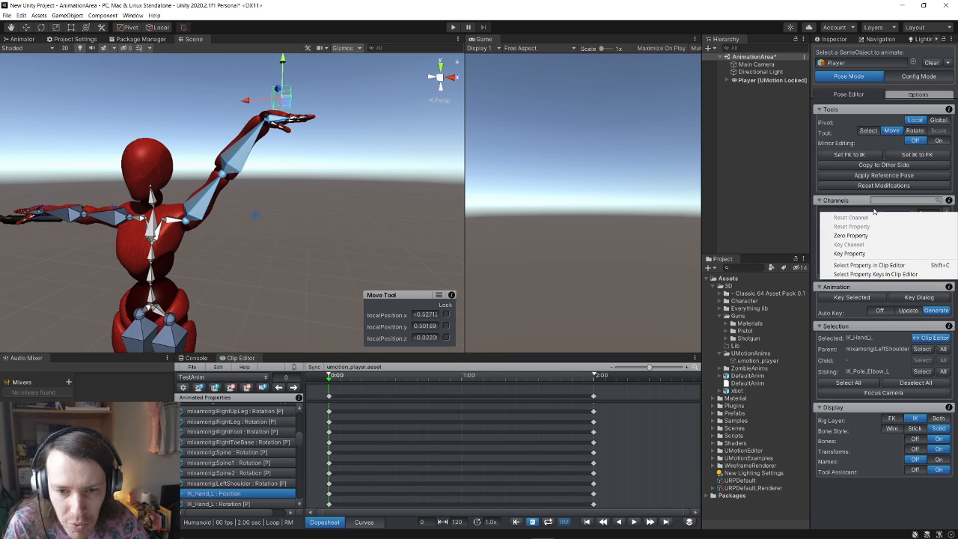
click(867, 211)
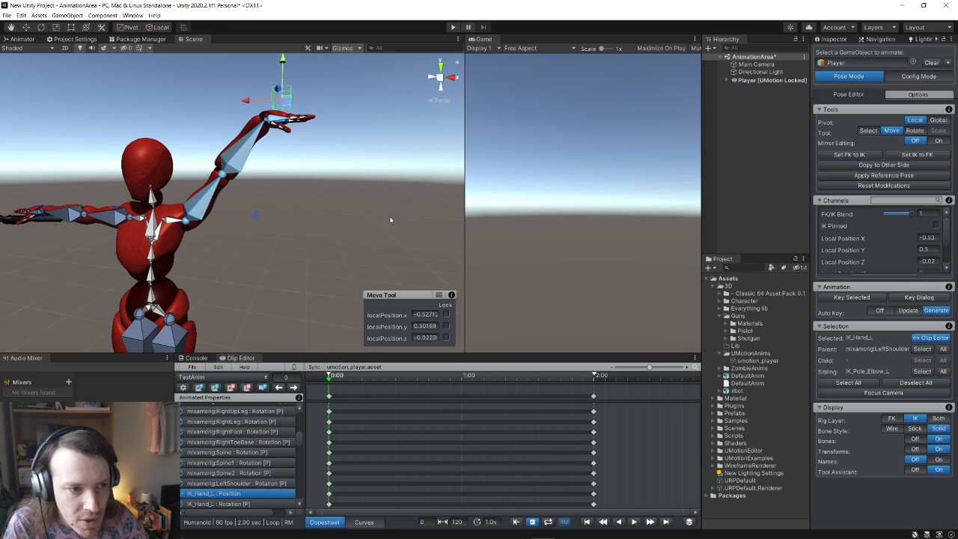
scroll(240, 450, up, 10)
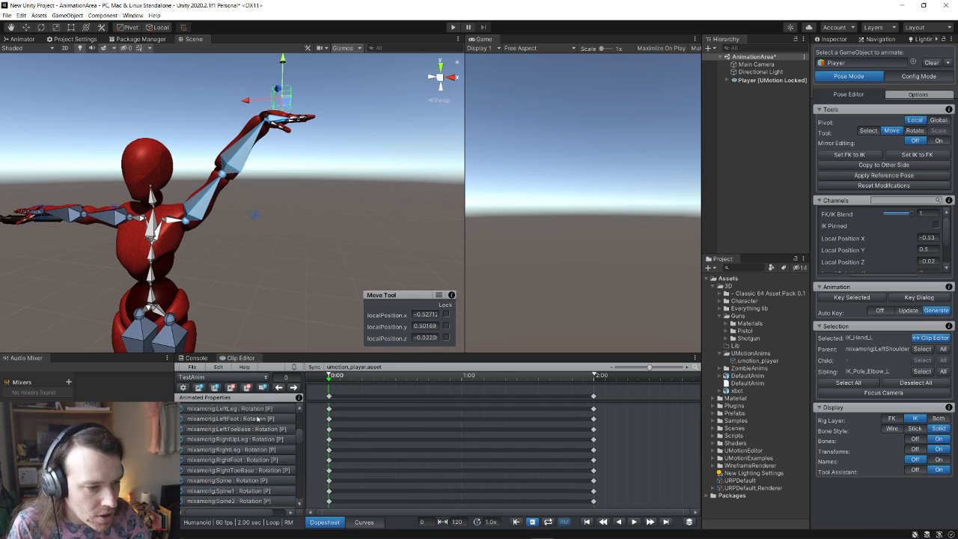
click(227, 410)
scroll(231, 441, down, 15)
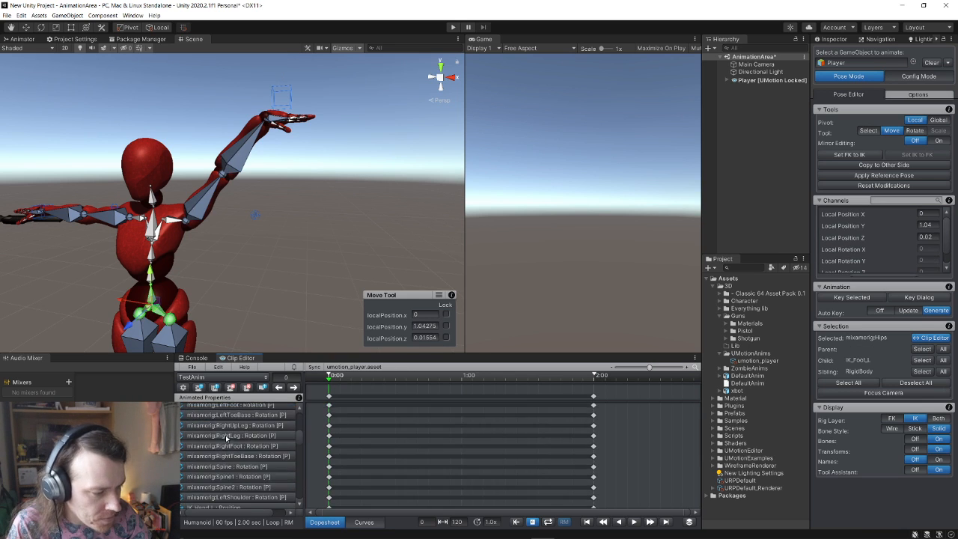
shift+click(236, 504)
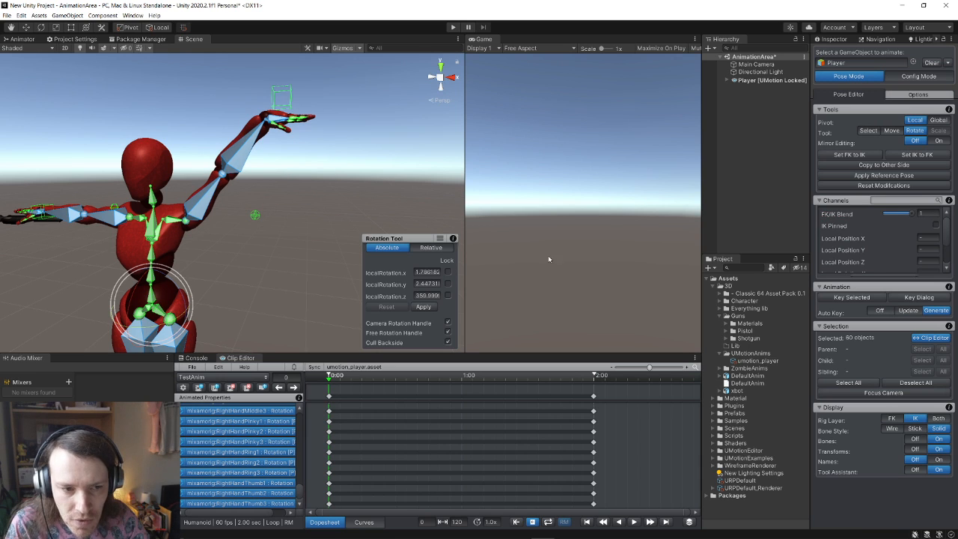
click(312, 192)
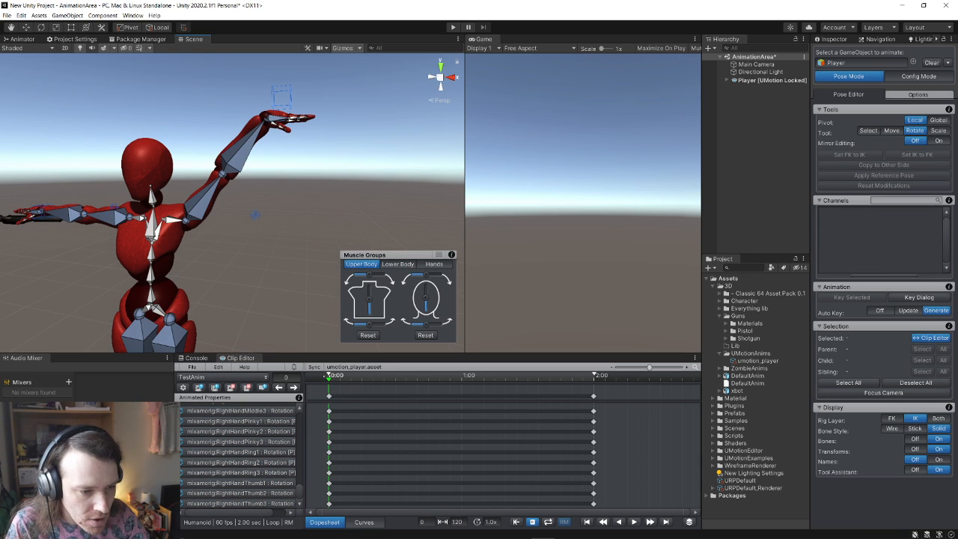
drag(329, 377, 324, 402)
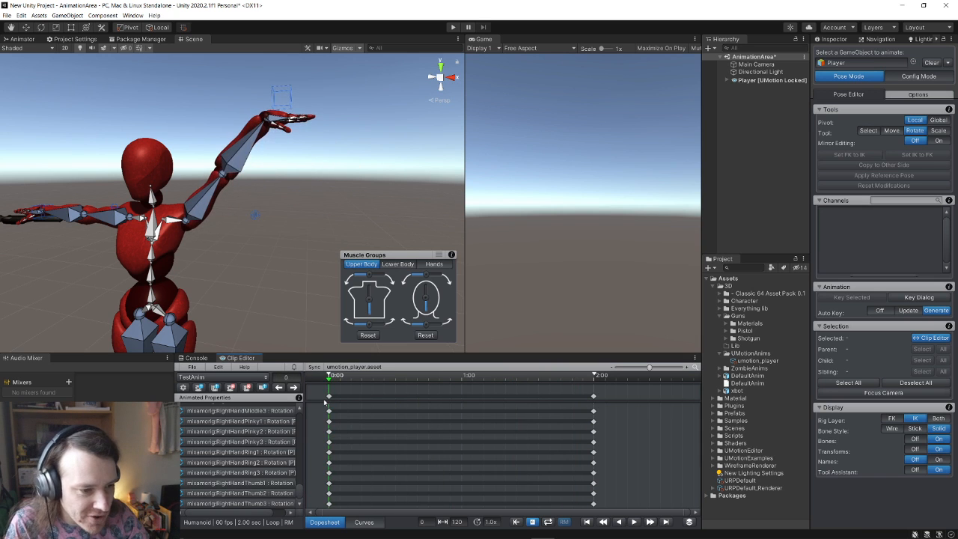
click(329, 398)
Rotate IK_Hand_L so the raised fingers point upward, at about local rotation X 328, Y 95 and Z 268
right_drag(308, 177, 302, 158)
click(296, 157)
click(291, 160)
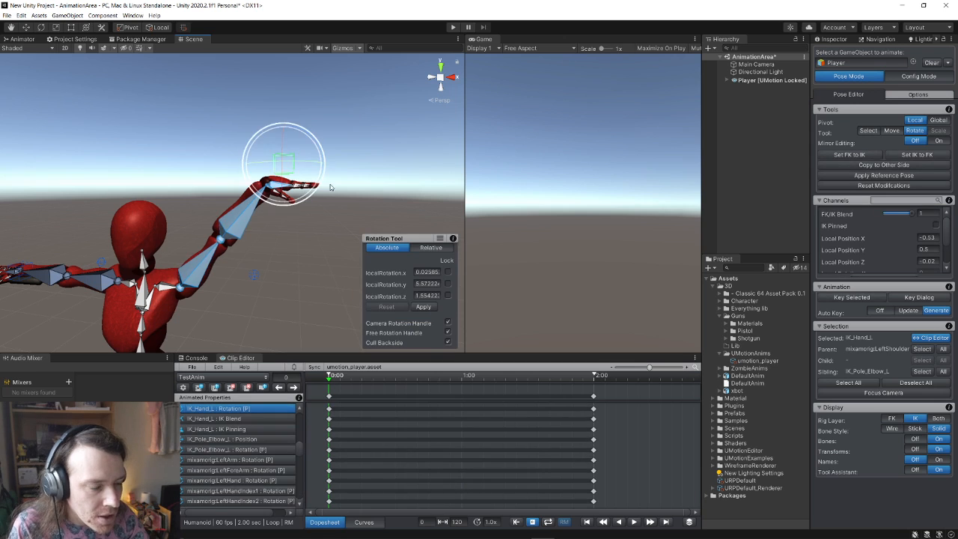
drag(319, 179, 225, 124)
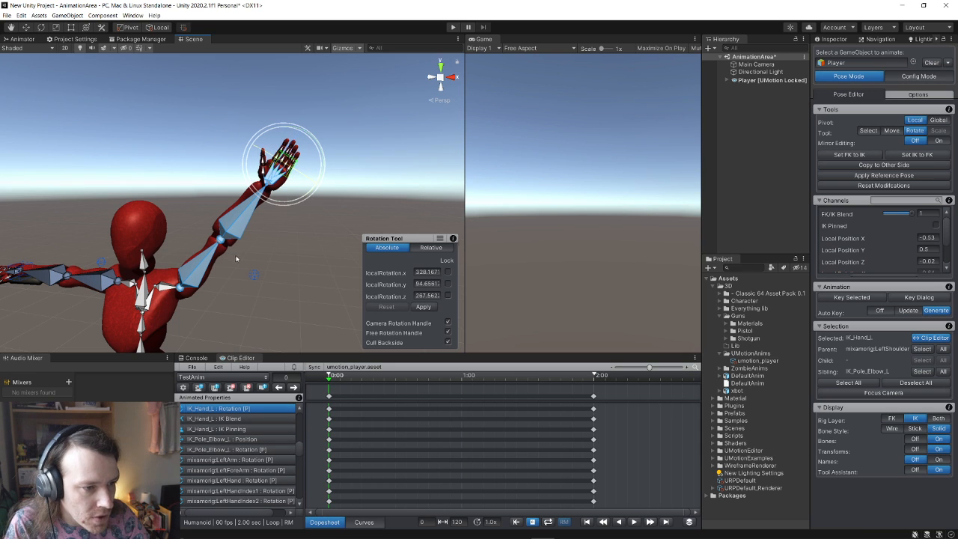
Shift IK_Pole_Elbow_L outward to about local position X -0.42, and move it along its Z axis
click(27, 28)
click(254, 275)
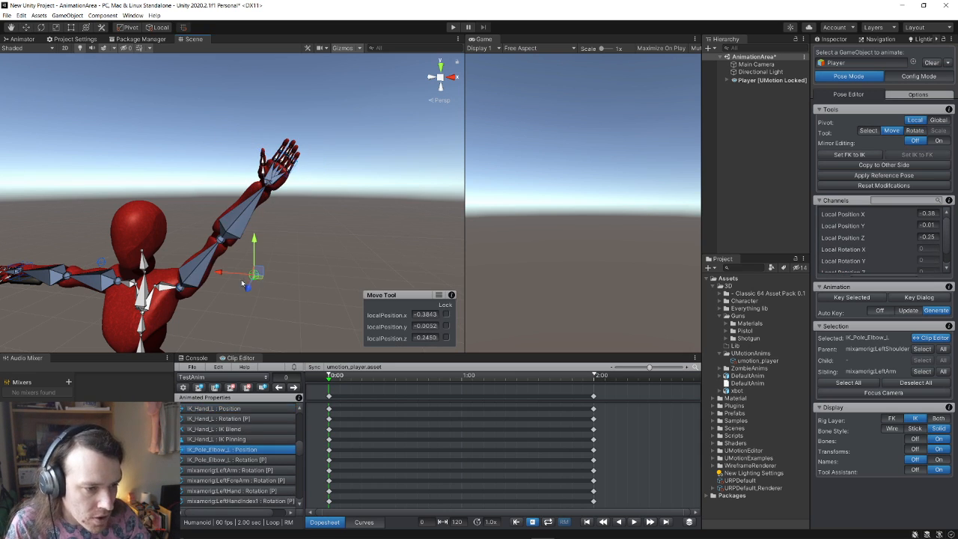
mouse_move(225, 273)
mouse_down()
mouse_move(242, 275)
mouse_move(188, 271)
mouse_move(261, 276)
mouse_move(230, 274)
mouse_up()
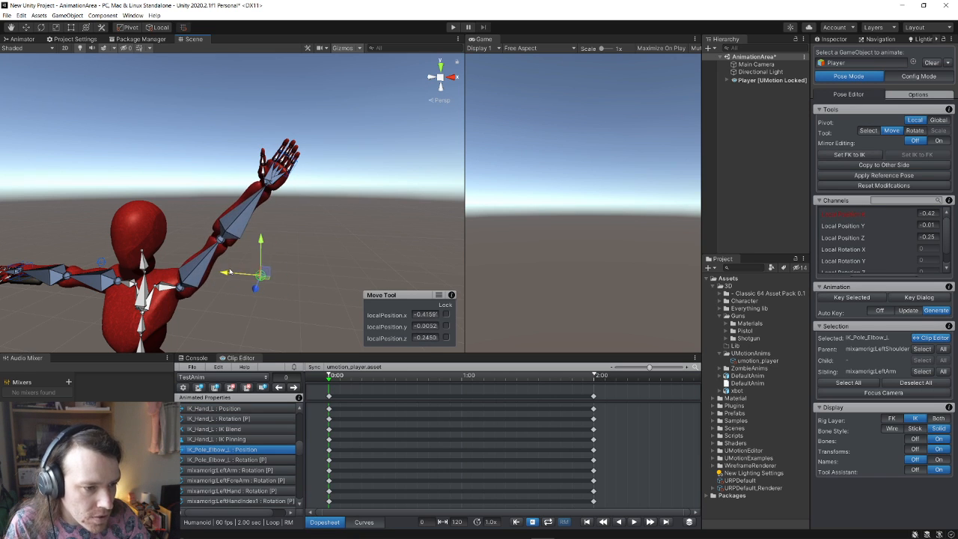
alt+drag(327, 249, 158, 246)
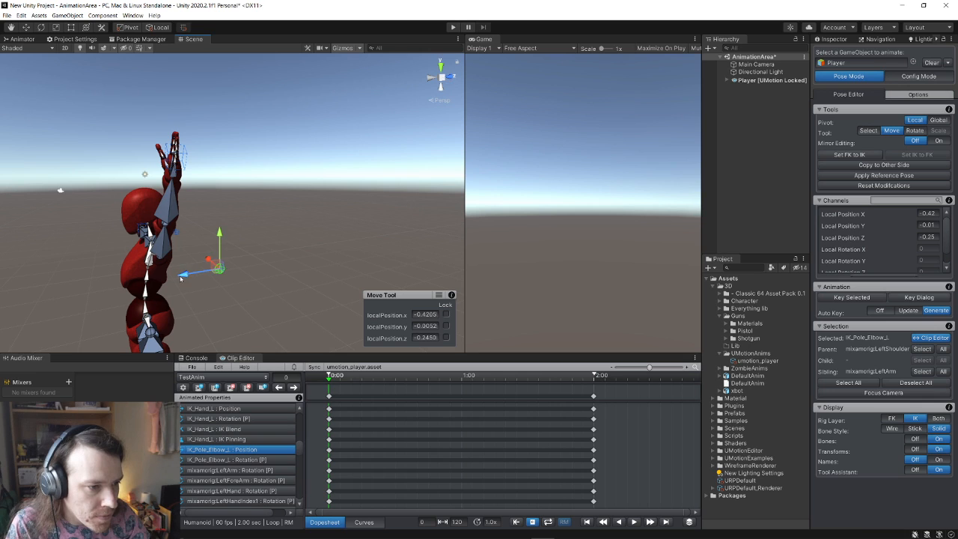
drag(179, 278, 157, 281)
Lower IK_Hand_L to about local position X -0.37, Y 0.37, Z -0.03, and turn the waving hand to about local rotation X 345, Y 92
drag(198, 239, 313, 179)
click(313, 172)
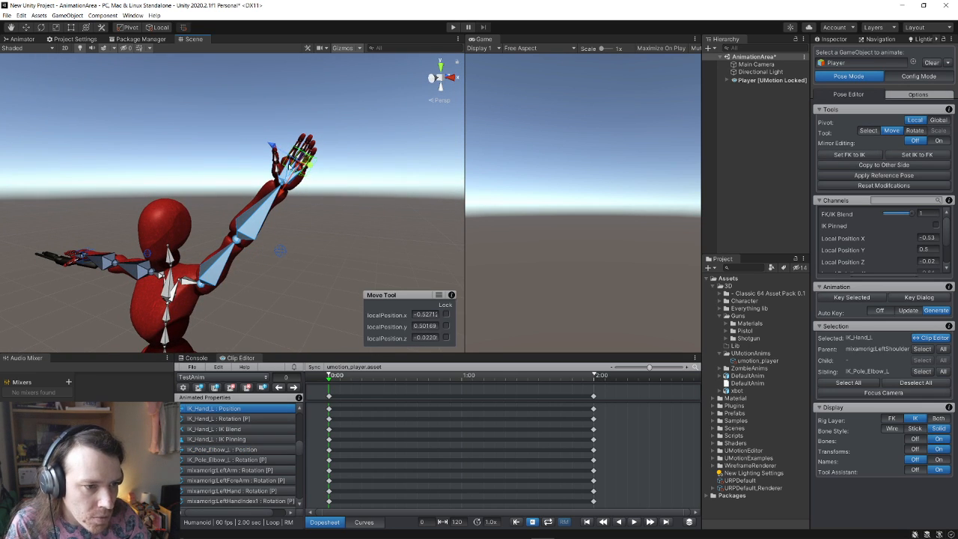
drag(275, 151, 257, 241)
alt+drag(257, 242, 343, 264)
right_drag(343, 264, 346, 254)
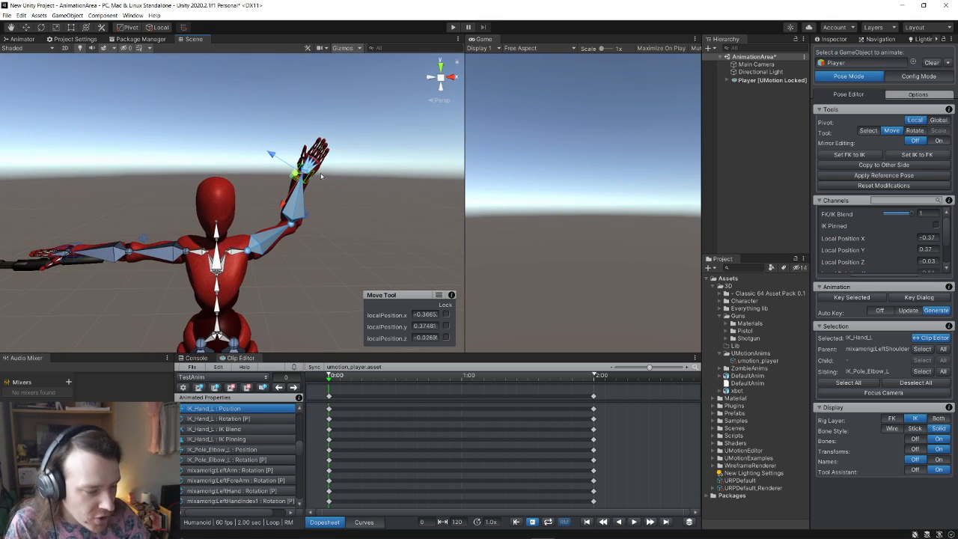
click(915, 130)
drag(347, 168, 348, 155)
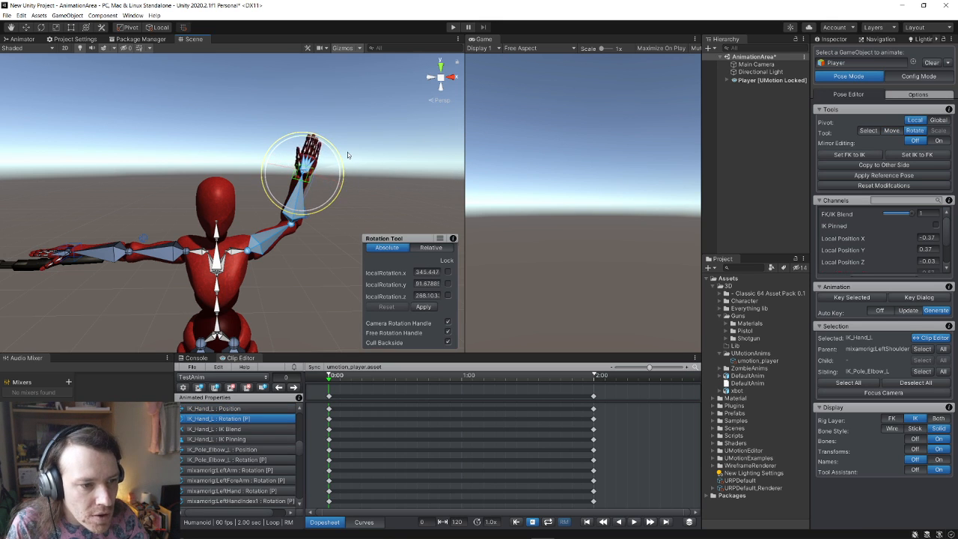
Lower IK_Hand_R beside the hip to about local position X 0.13, Y -0.51 and Z -0.02
key(w)
right_drag(335, 187, 255, 256)
click(204, 202)
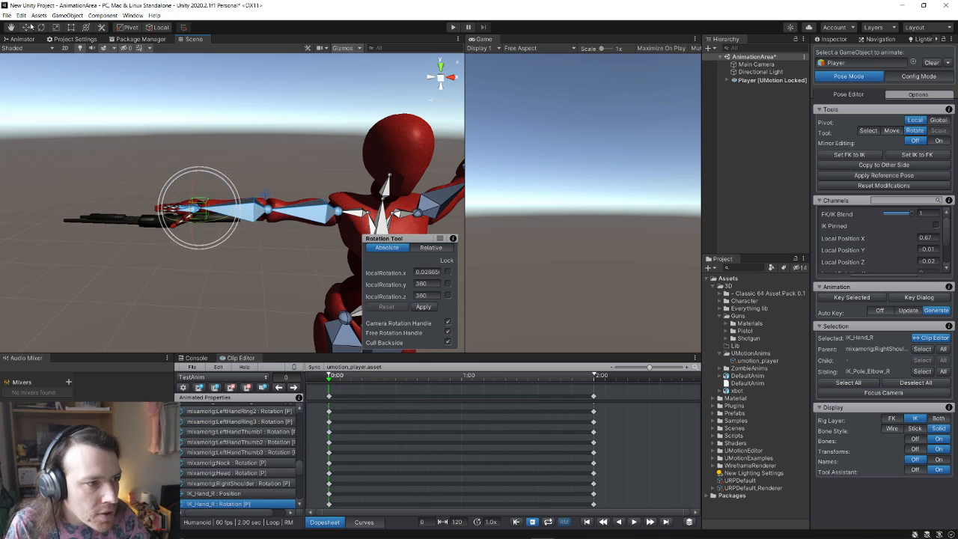
key(w)
drag(199, 176, 205, 320)
key(s)
right_drag(218, 242, 136, 255)
key(w)
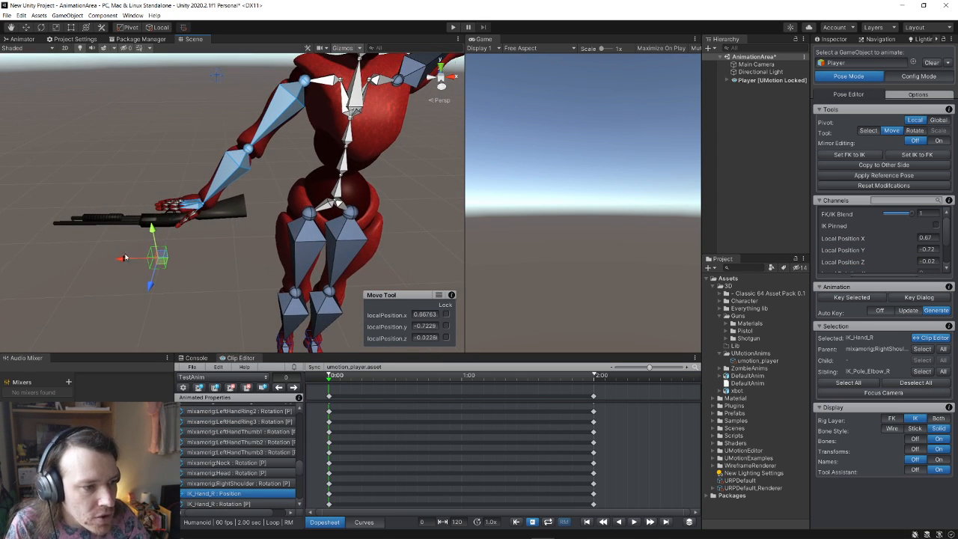
click(136, 252)
click(165, 257)
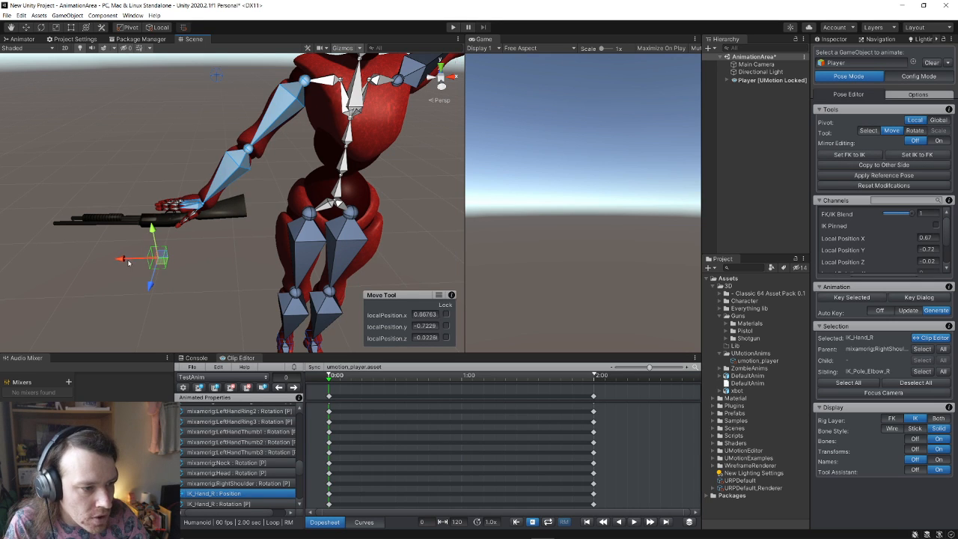
drag(122, 259, 239, 256)
drag(274, 226, 286, 188)
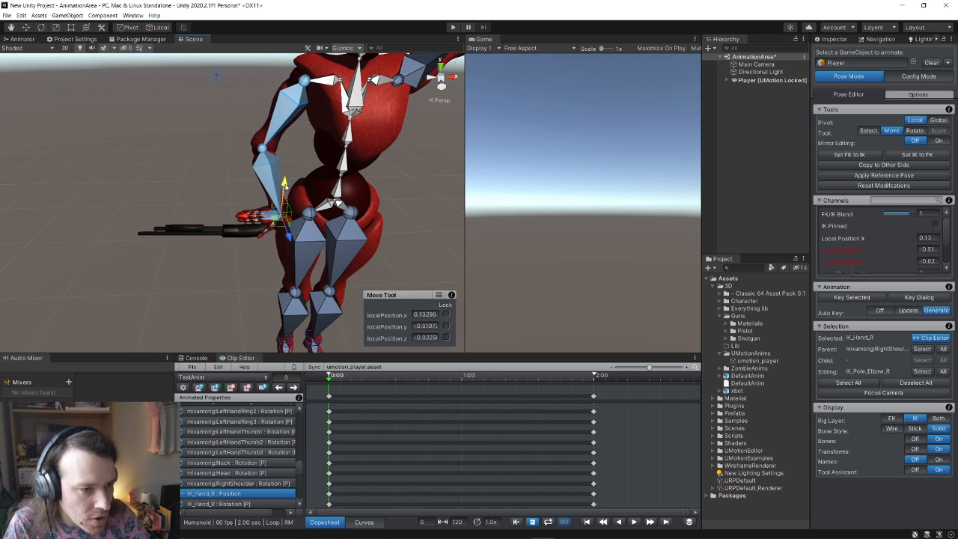
Rotate IK_Hand_R so the fingers and the held shotgun point downward beside the thigh
key(e)
right_drag(257, 231, 187, 169)
key(s)
drag(191, 221, 169, 273)
key(w)
right_drag(170, 273, 208, 287)
Nudge IK_Hand_R slightly outward so the hand and shotgun sit beside the right hip
click(26, 27)
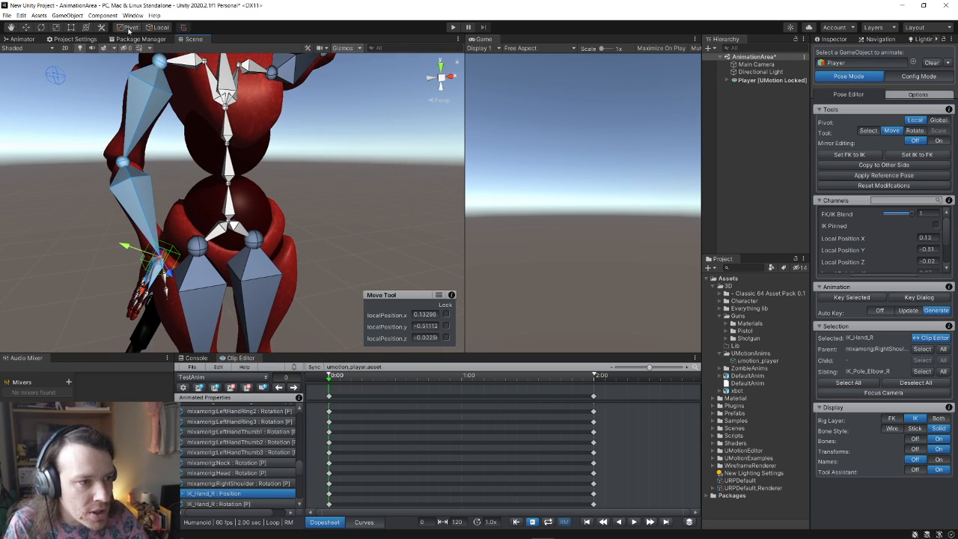
right_drag(147, 240, 143, 266)
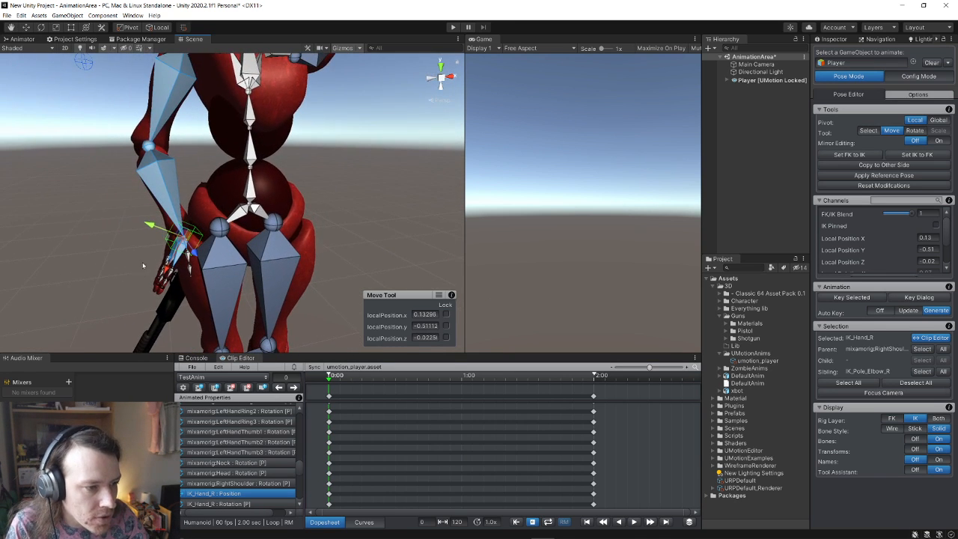
click(149, 224)
click(172, 235)
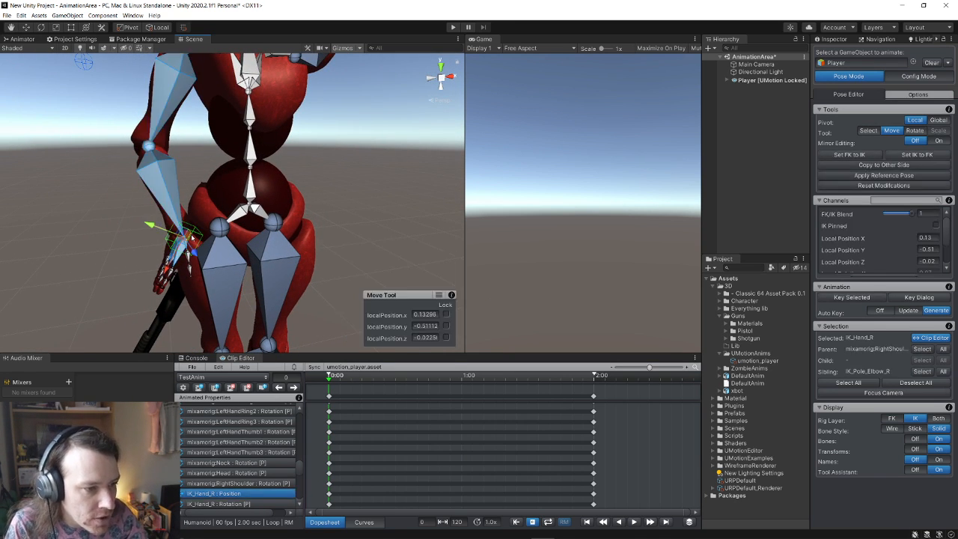
drag(157, 227, 140, 218)
right_drag(161, 224, 259, 271)
drag(185, 263, 219, 271)
right_drag(223, 268, 160, 240)
click(233, 248)
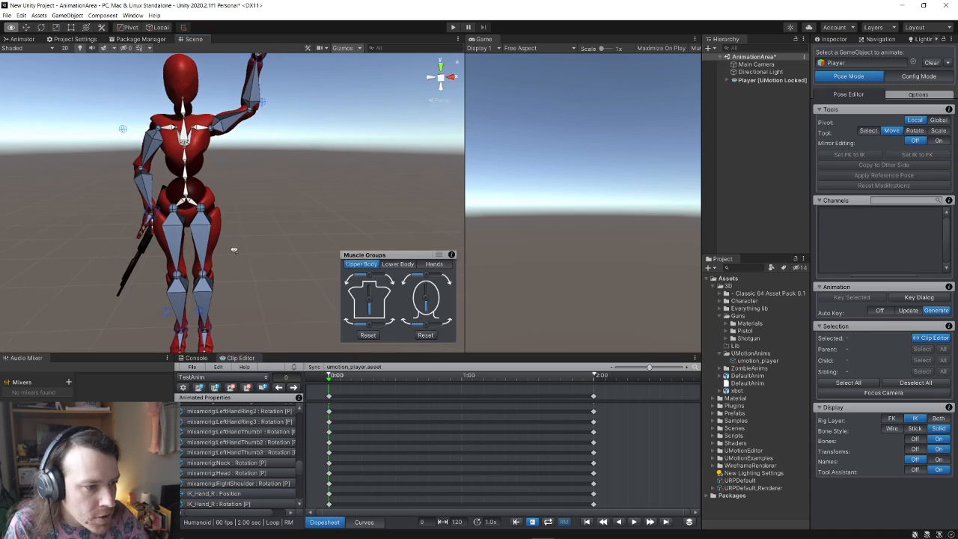
key(w)
right_drag(233, 247, 215, 260)
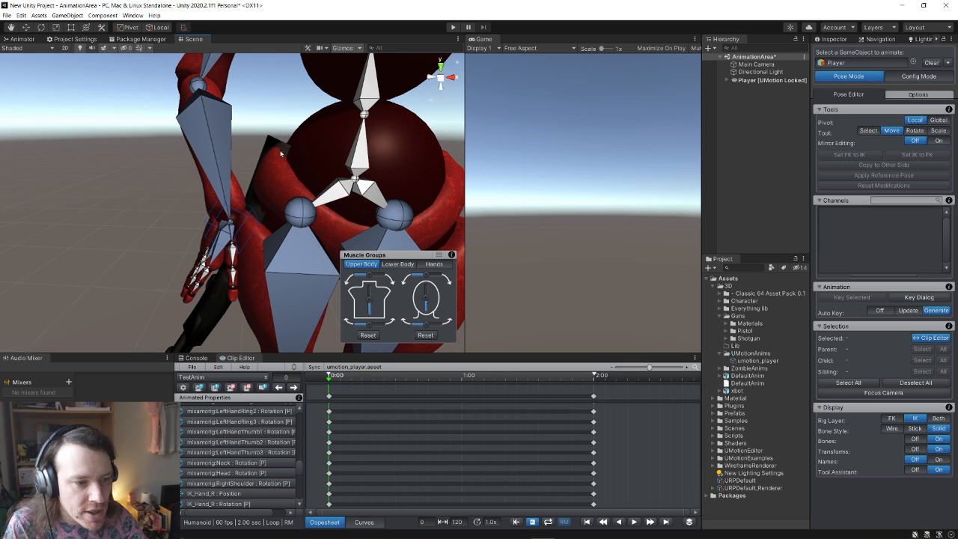
Move IK_Foot_L outward into a wider stance at about local position X -0.31, Y -0.99 and Z -0.04
scroll(281, 154, down, 10)
right_drag(328, 196, 327, 190)
key(w)
right_drag(314, 130, 305, 227)
key(s)
key(w)
key(s)
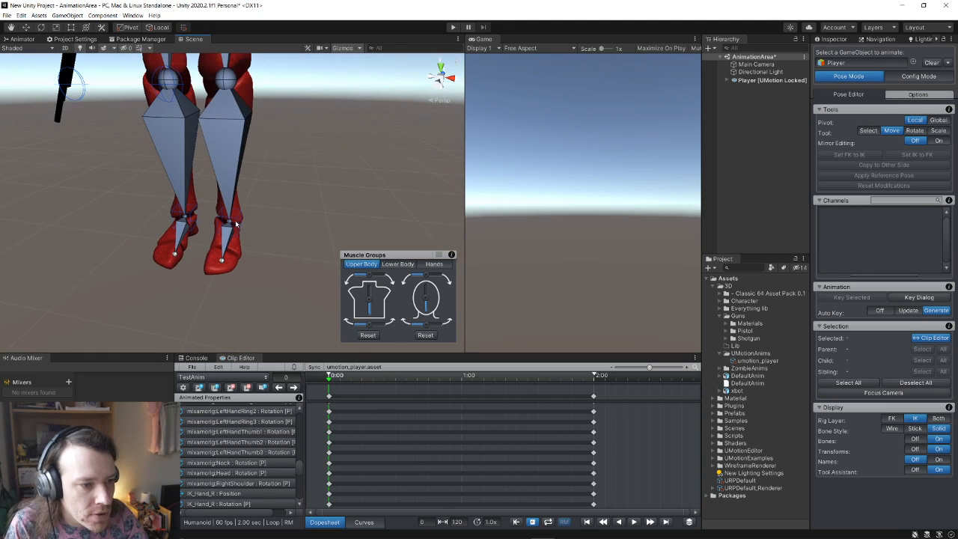
click(232, 224)
drag(193, 220, 258, 232)
drag(303, 196, 300, 205)
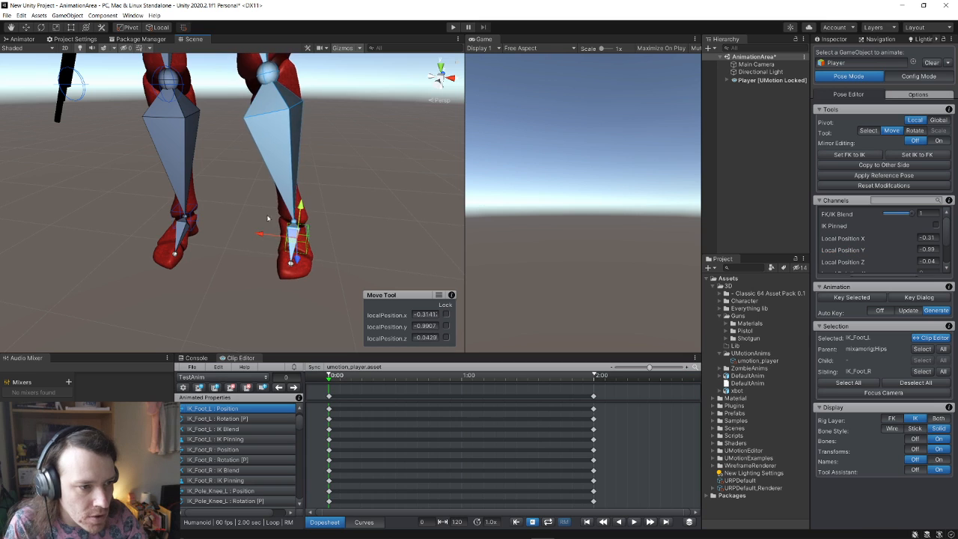
scroll(301, 180, down, 6)
click(301, 178)
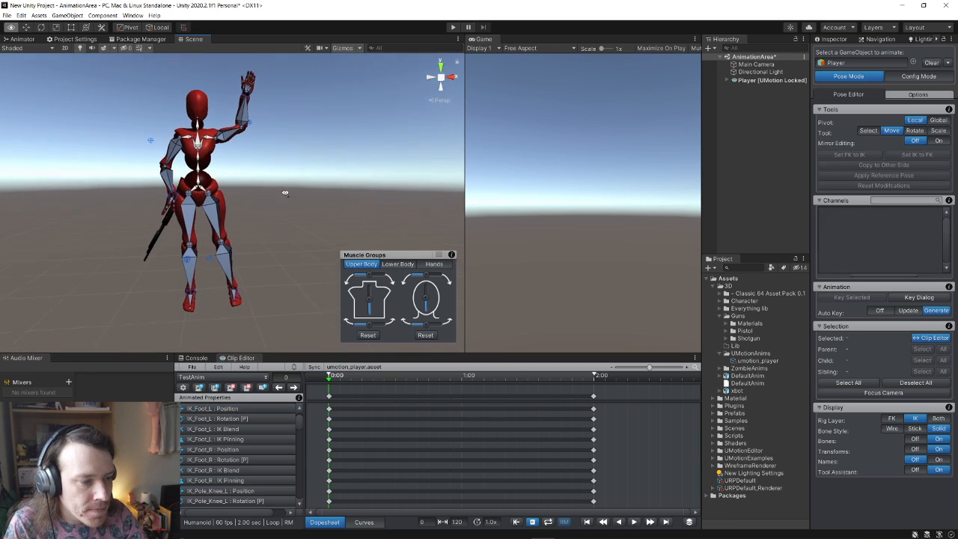
Copy all keys at frame 0 and paste them over the keys at frame 120
click(328, 397)
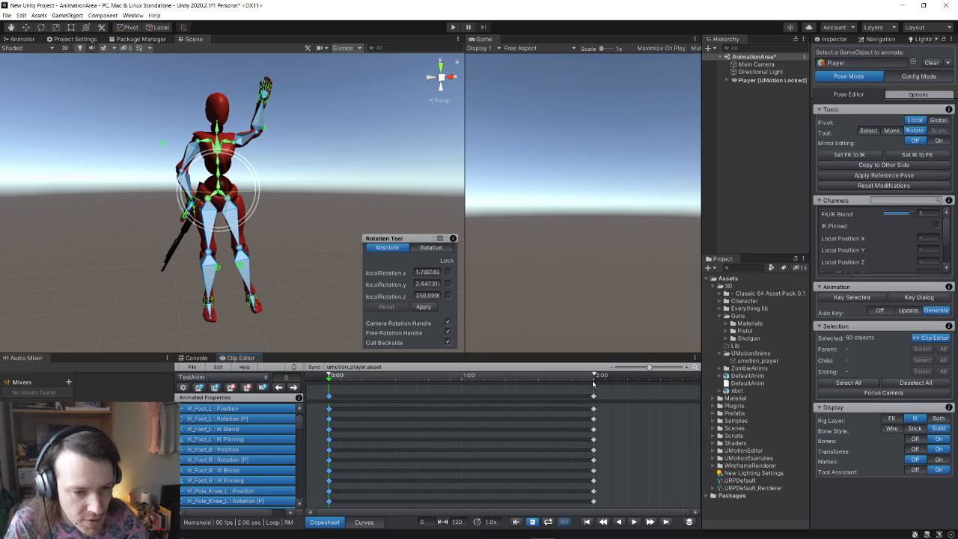
drag(331, 380, 594, 398)
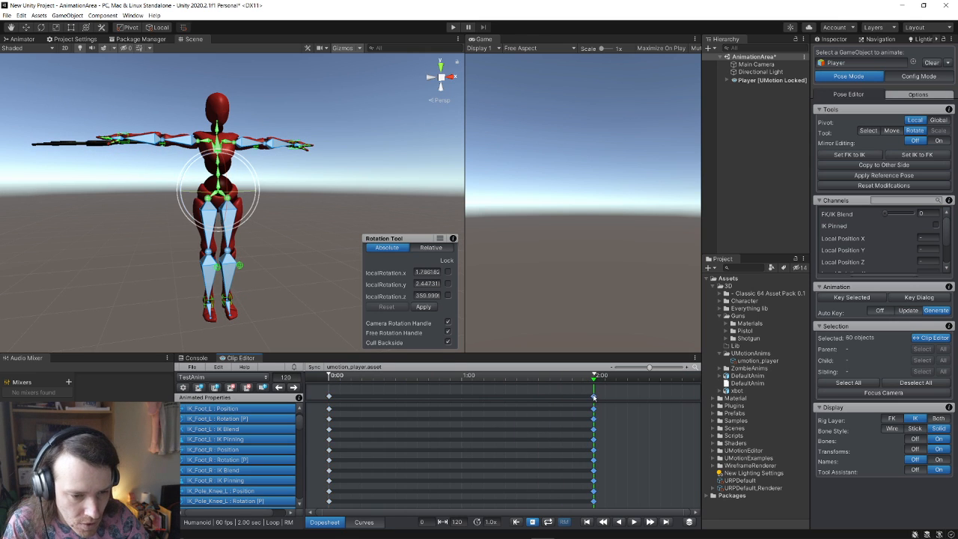
key(ctrl+v)
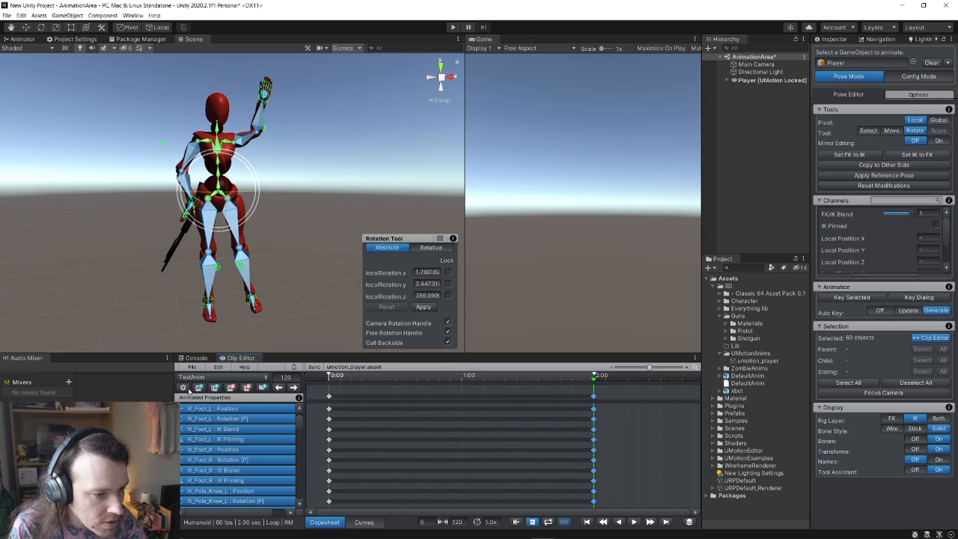
click(194, 359)
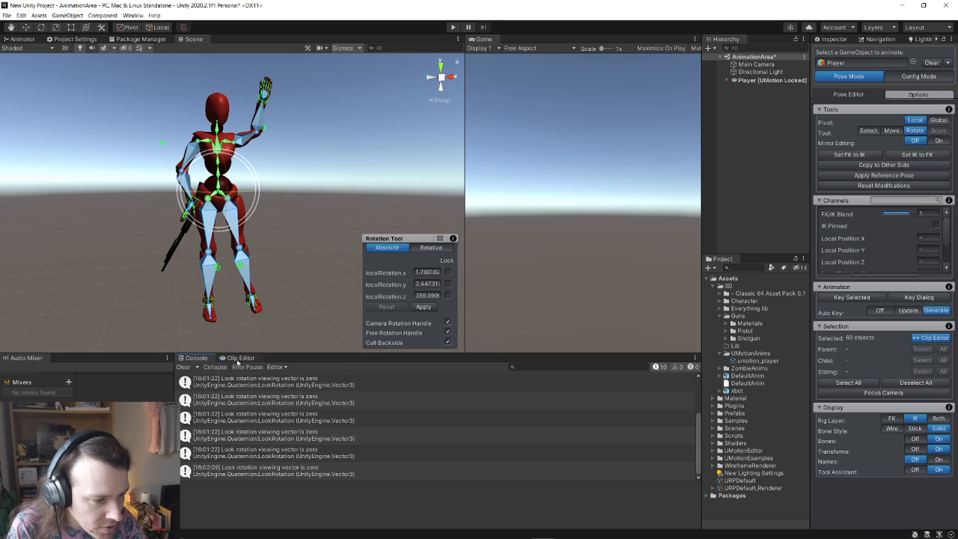
click(239, 358)
click(192, 369)
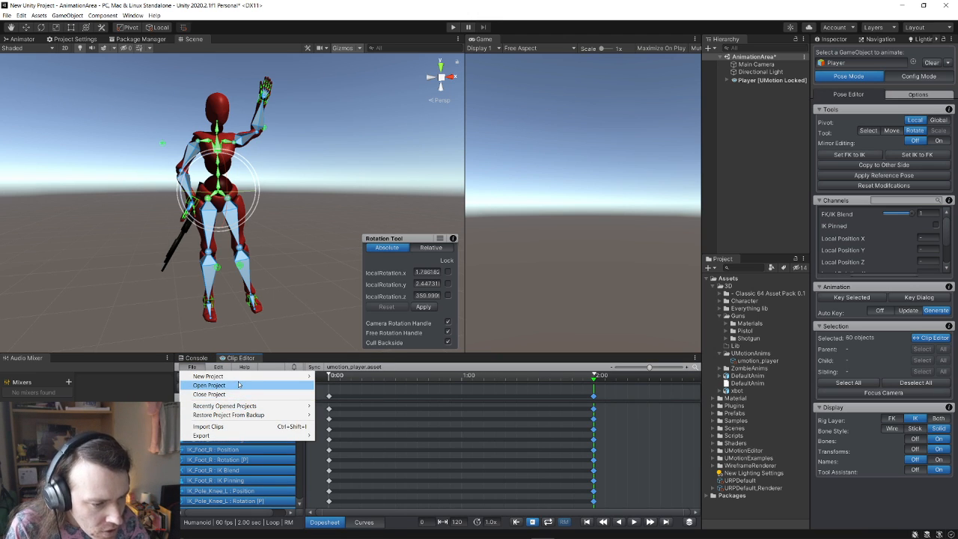
mouse_move(235, 408)
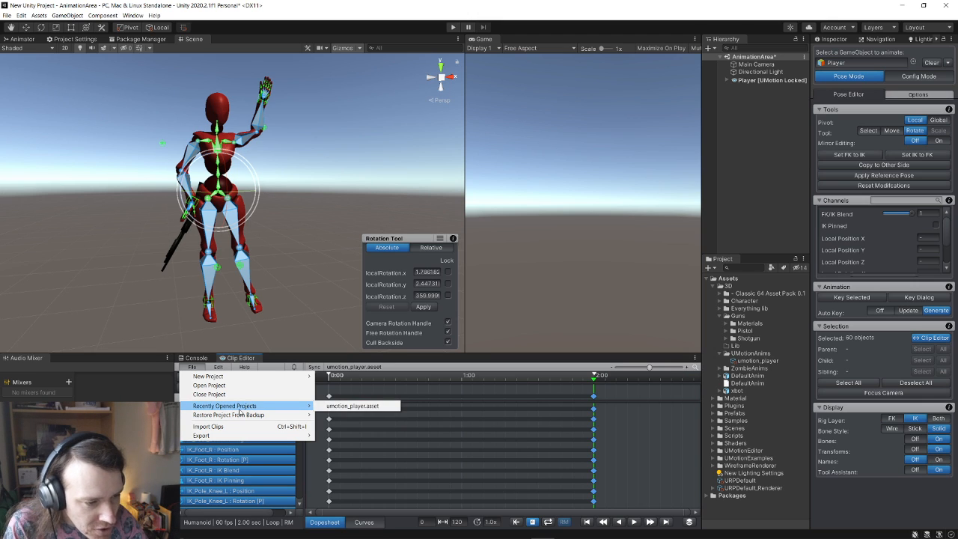
click(256, 368)
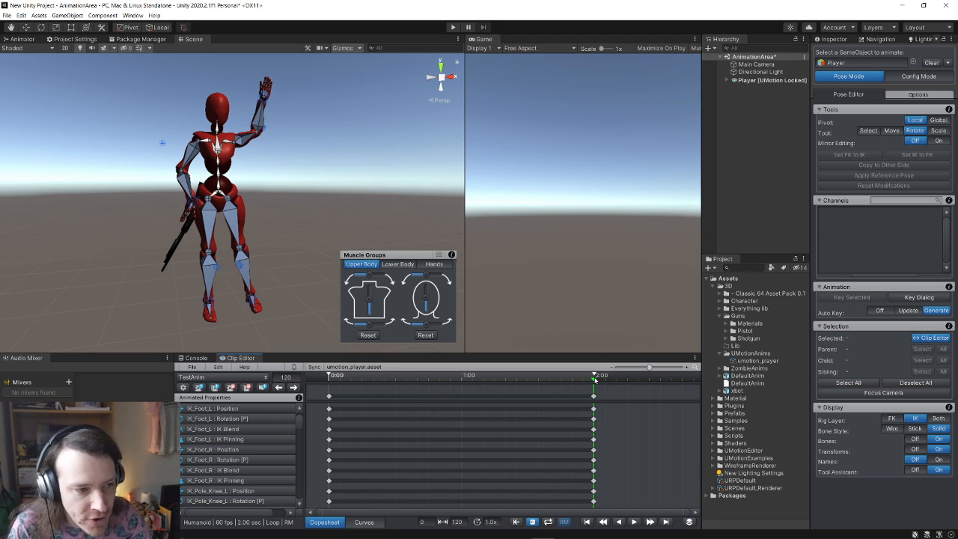
Preview TestAnim from frame 0, stop playback, and place the frame cursor at frame 60
drag(594, 379, 325, 387)
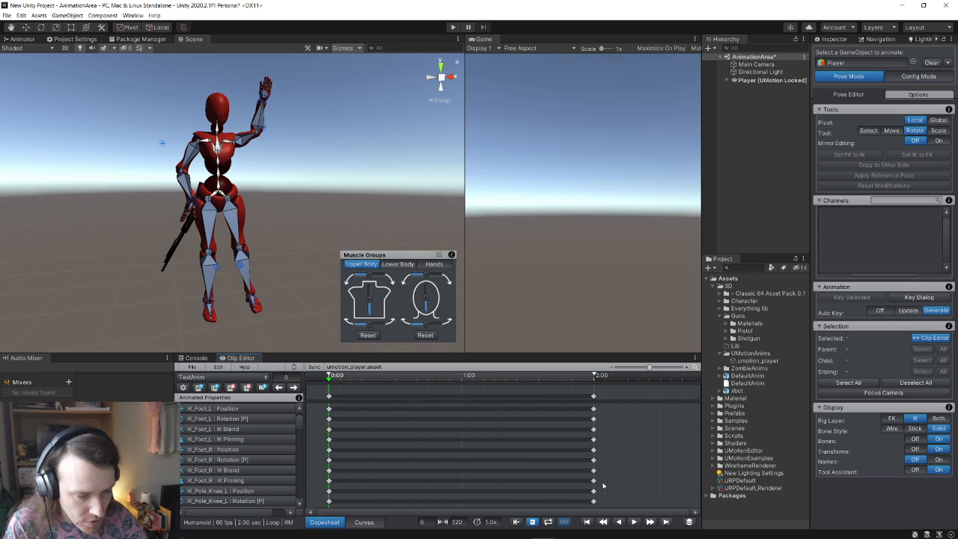
click(635, 524)
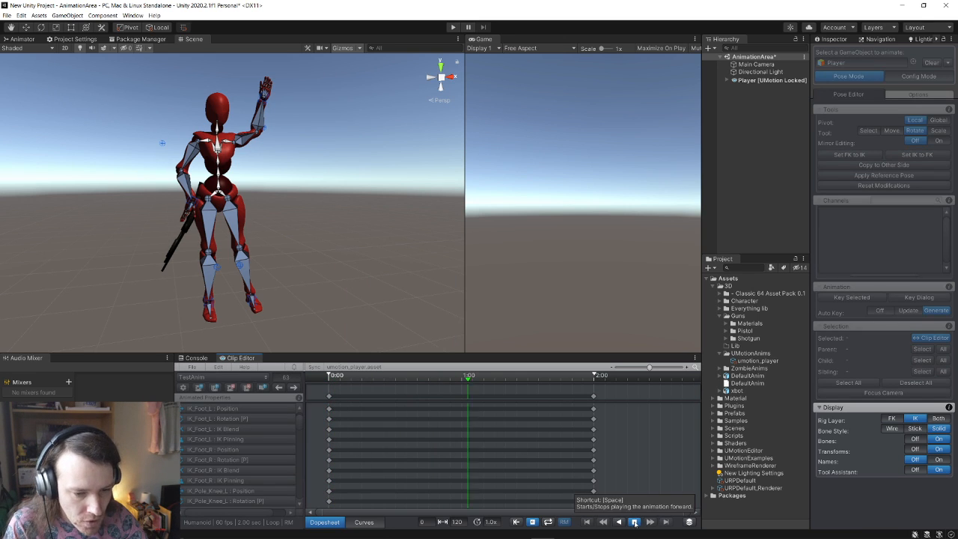
click(634, 522)
drag(468, 382, 461, 382)
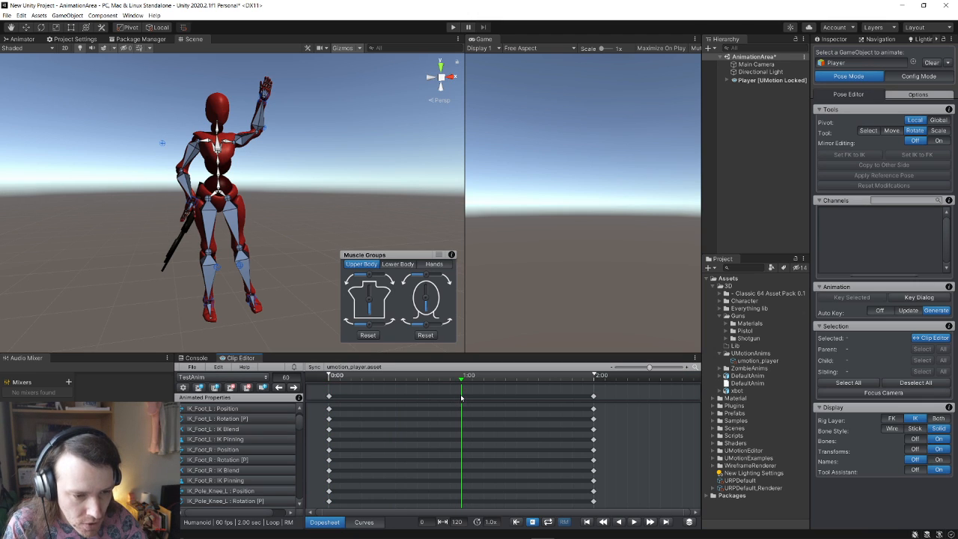
Add keys to all properties at frame 60
right_click(461, 397)
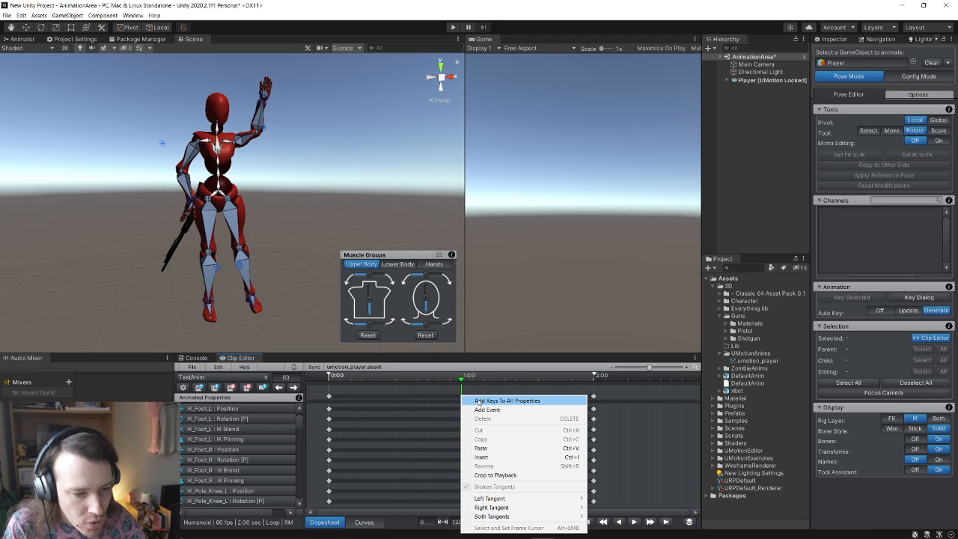
click(478, 402)
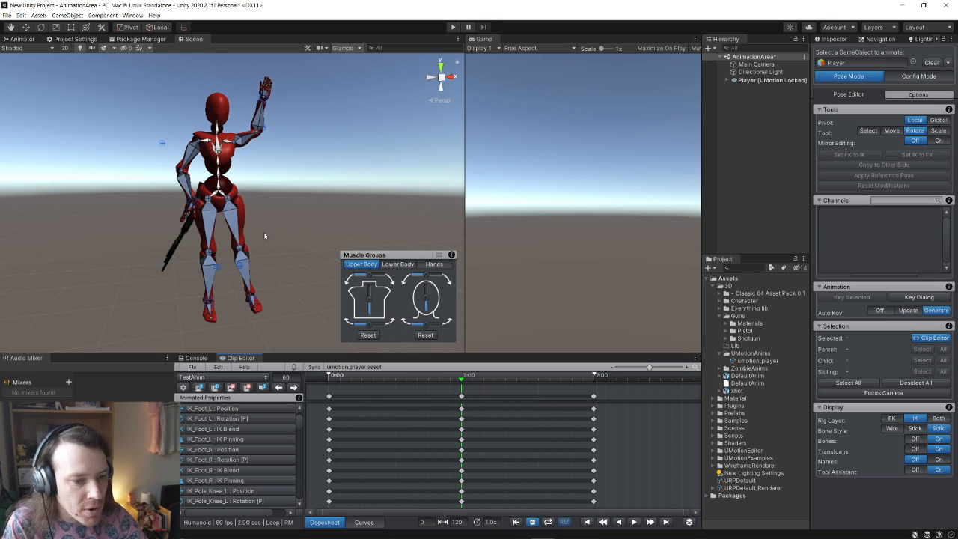
Move IK_Hand_L inward to about local position -0.25, 0.41, -0.03 and rotate it to about 33.8, 95.0, 283.9
key(w)
right_drag(265, 236, 201, 207)
click(295, 171)
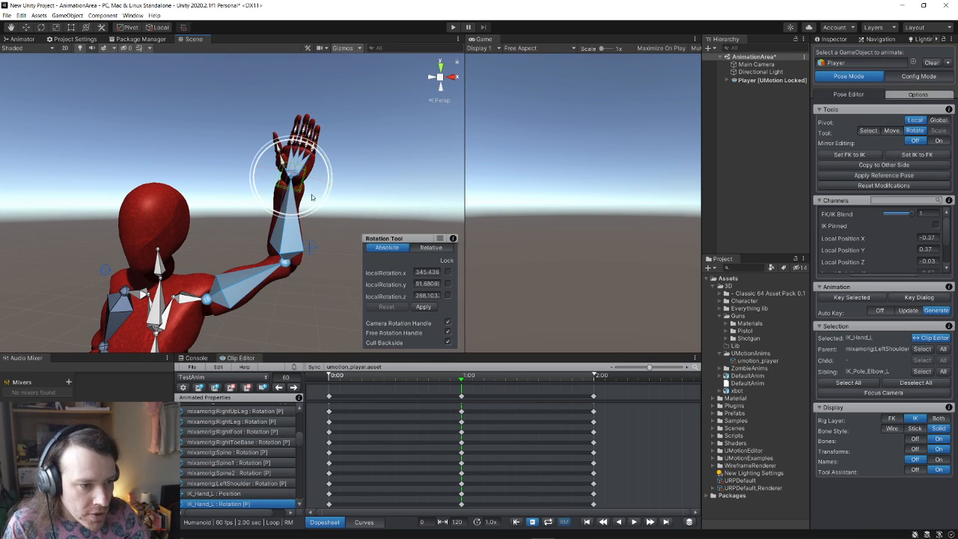
click(27, 28)
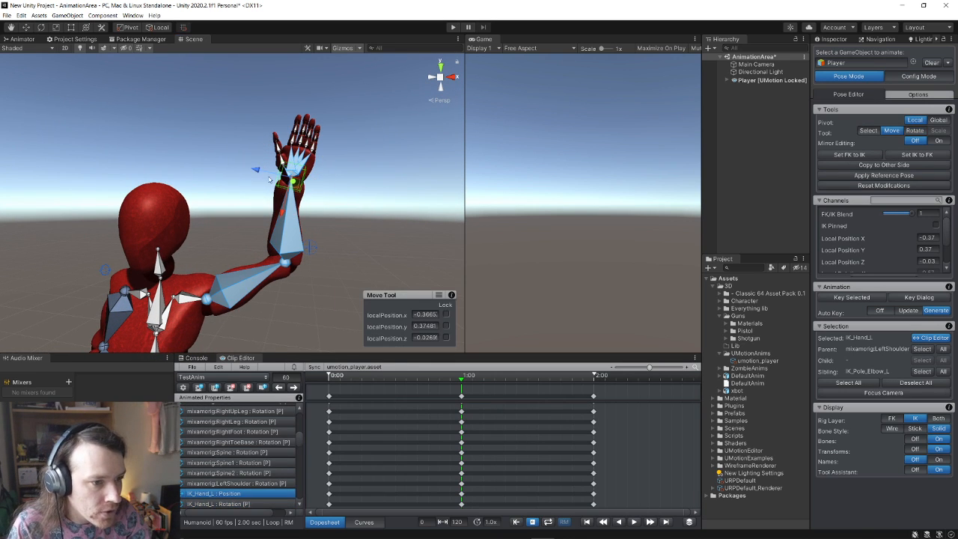
drag(260, 171, 231, 169)
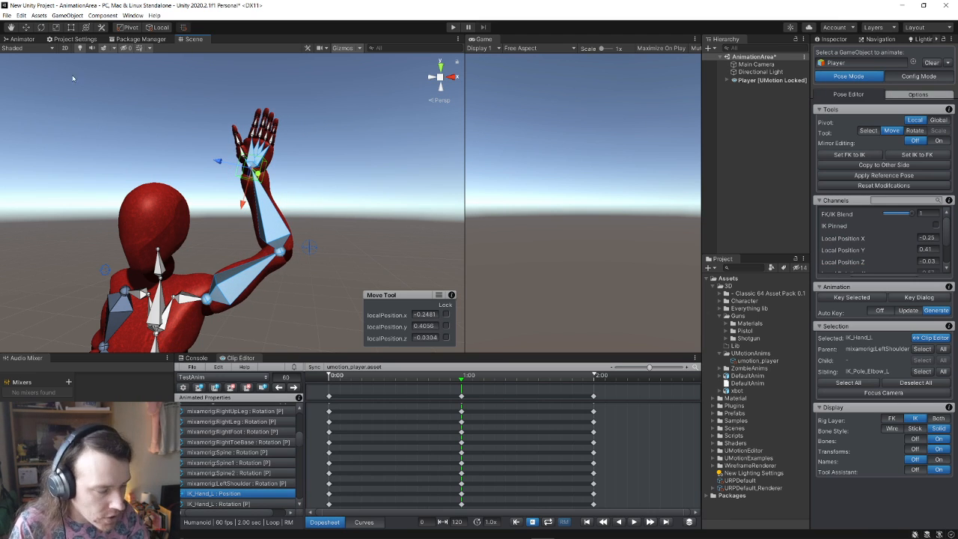
click(41, 28)
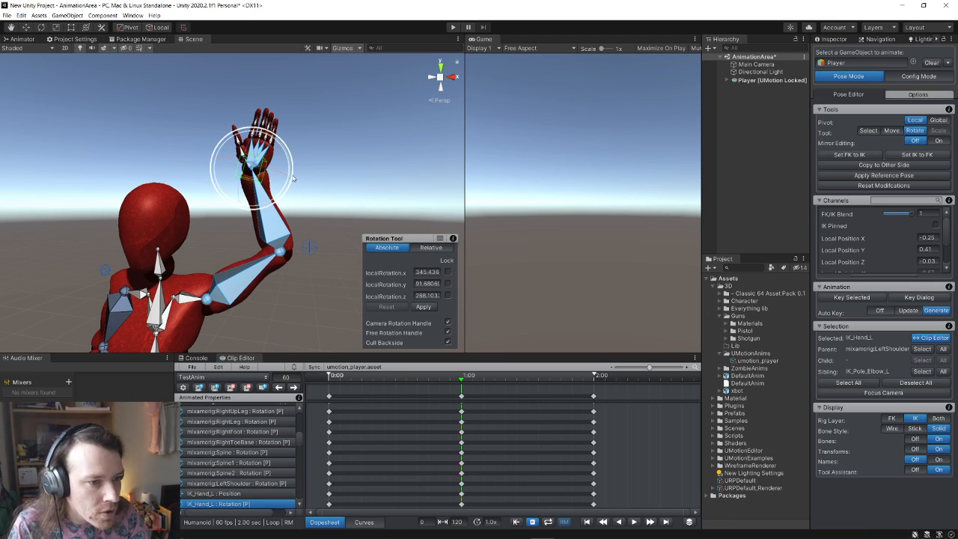
drag(293, 178, 260, 105)
Lean the torso sideways toward the character's right at frame 60 using the upper-body muscle group control
key(s)
right_drag(291, 186, 358, 252)
key(w)
key(s)
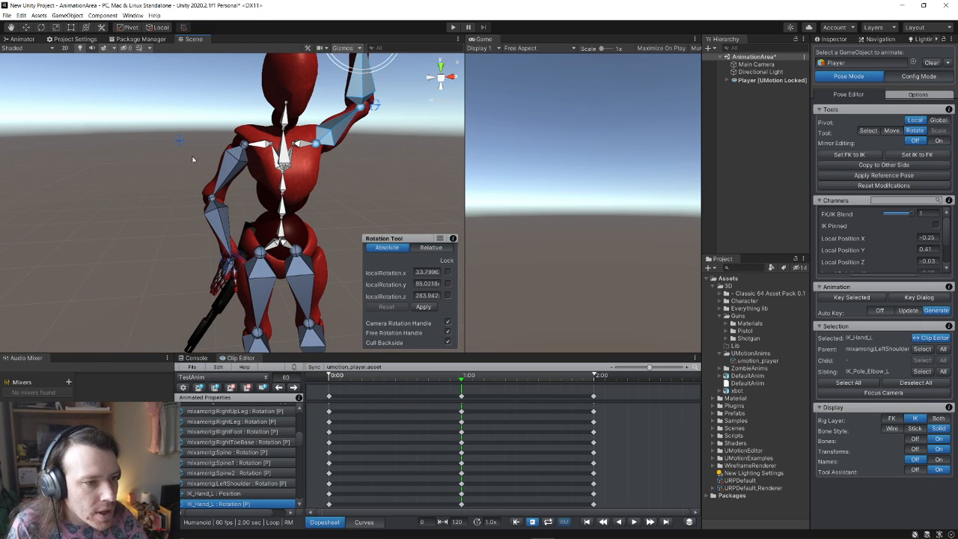
key(d)
right_drag(309, 166, 285, 174)
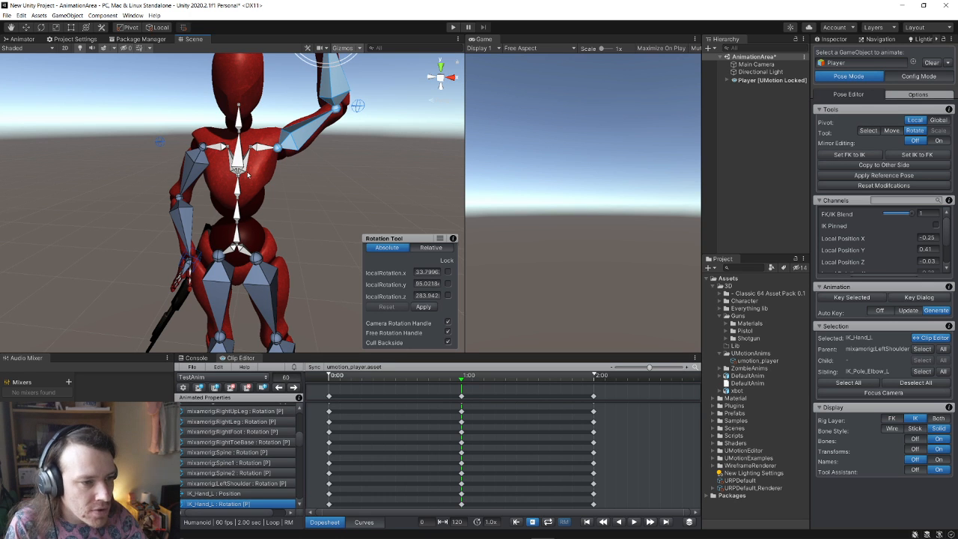
key(s)
right_drag(256, 188, 262, 181)
key(w)
key(s)
mouse_move(317, 203)
right_down()
mouse_move(315, 191)
mouse_move(311, 235)
mouse_move(318, 183)
mouse_move(305, 194)
right_up()
key(w)
key(s)
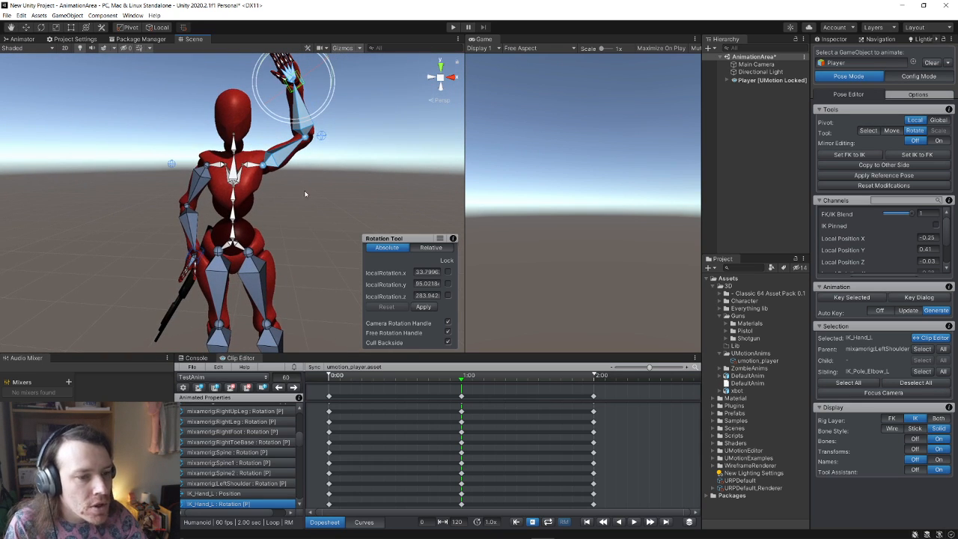
click(26, 28)
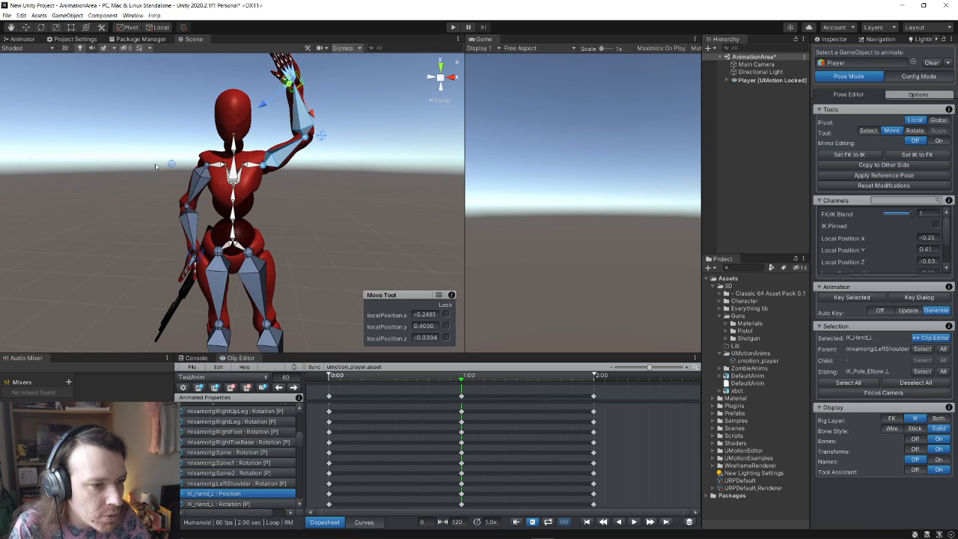
click(233, 233)
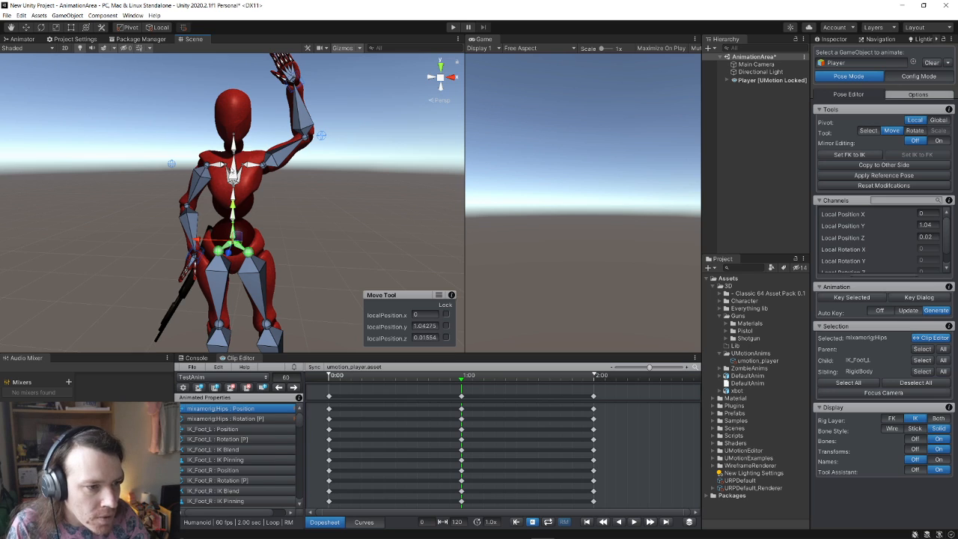
click(232, 172)
key(e)
click(310, 230)
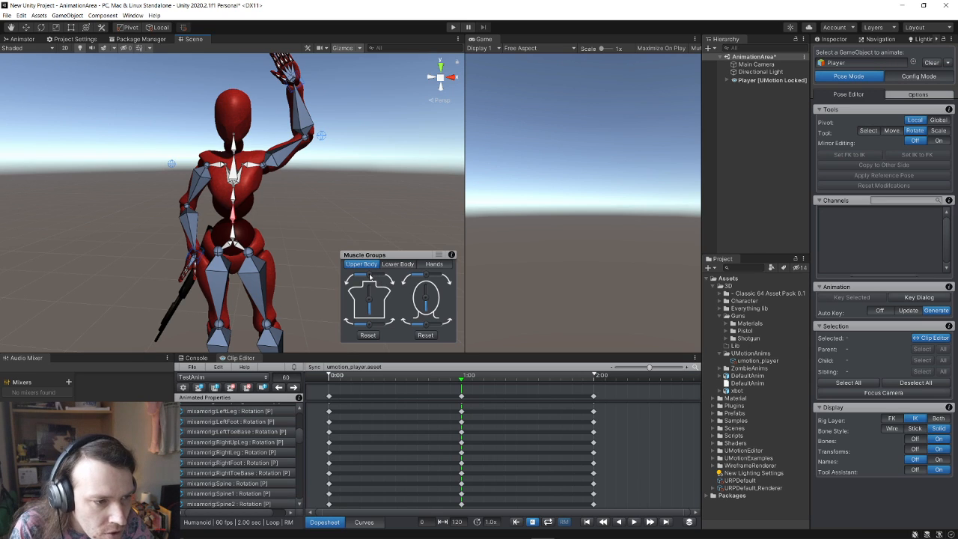
drag(369, 278, 368, 277)
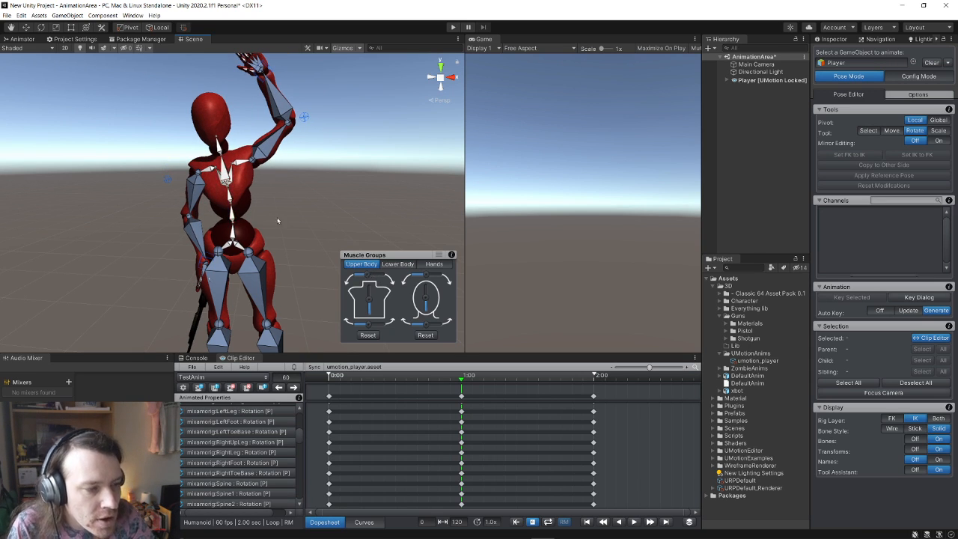
Move IK_Hand_R up and outward at frame 60 so the hand and shotgun sit beside the right hip
right_drag(278, 218, 268, 274)
key(w)
click(263, 274)
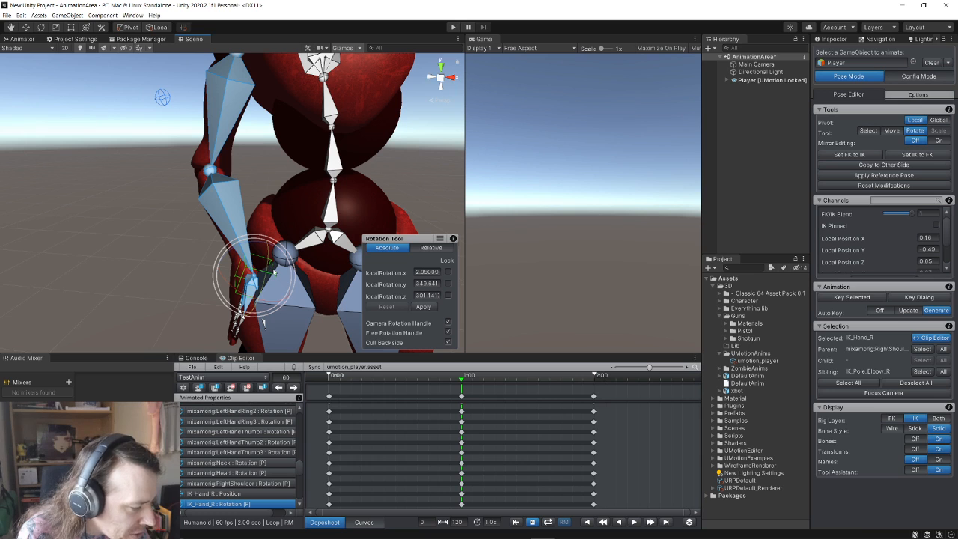
scroll(284, 283, down, 5)
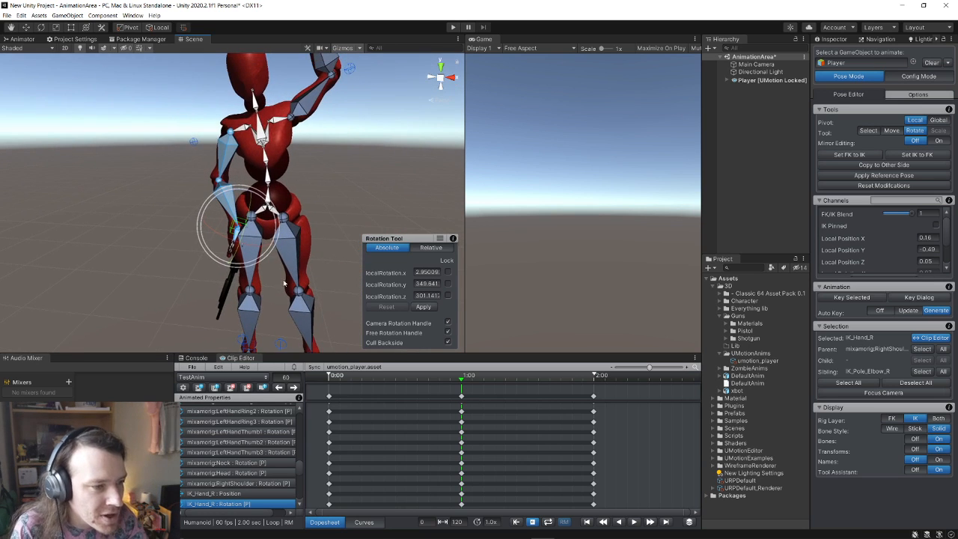
click(26, 26)
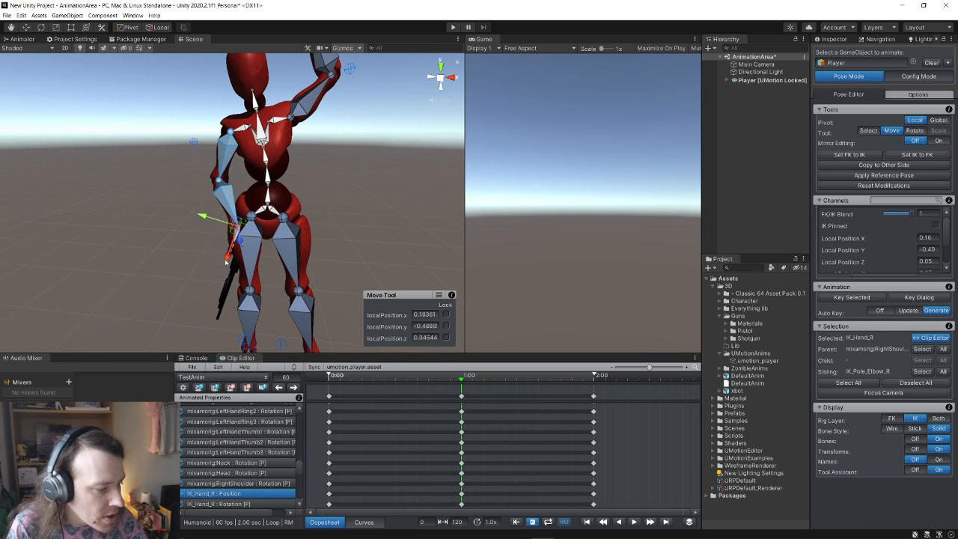
drag(230, 262, 153, 206)
click(303, 221)
Examine the frame 60 pose from the front and side, checking the right hand and shotgun against the hip
scroll(303, 221, down, 3)
scroll(150, 208, up, 5)
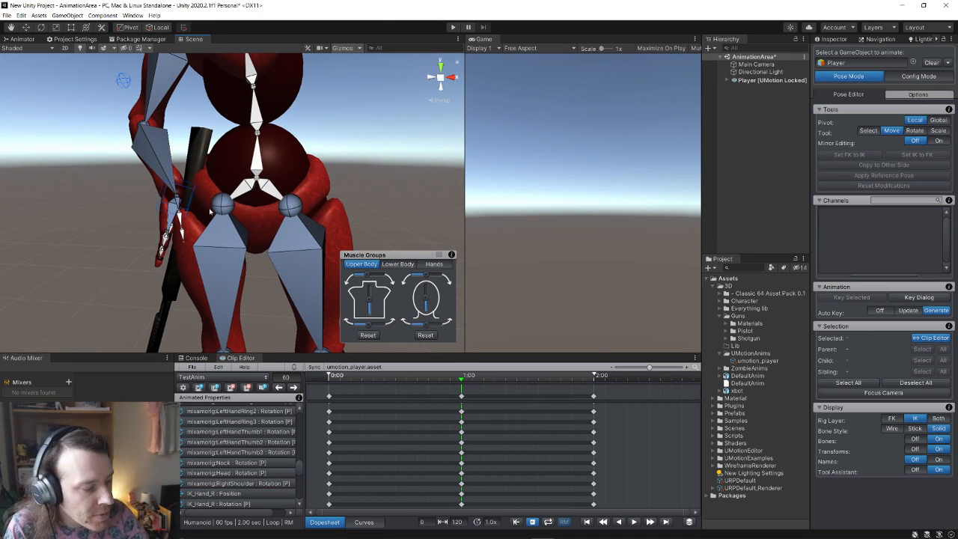
scroll(184, 213, down, 5)
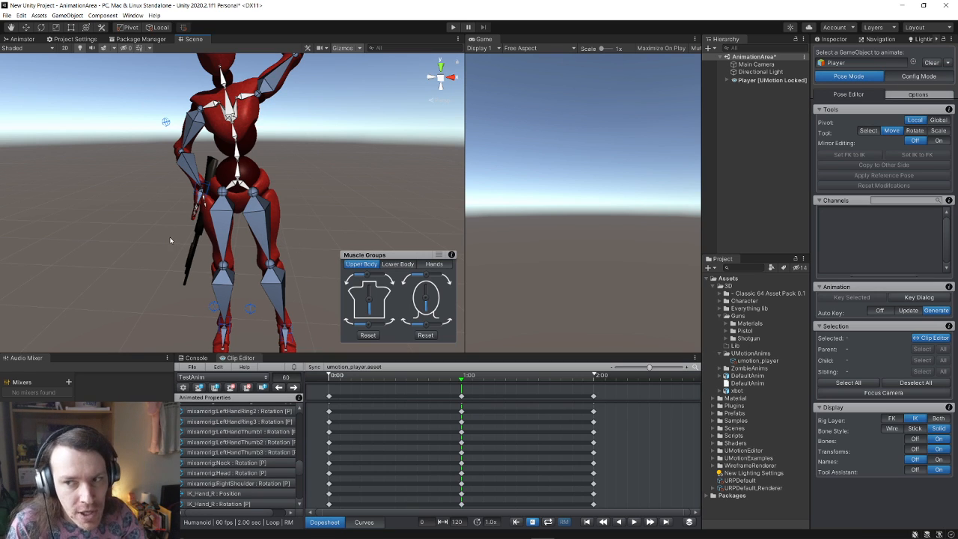
right_drag(148, 221, 319, 219)
key(w)
key(s)
key(w)
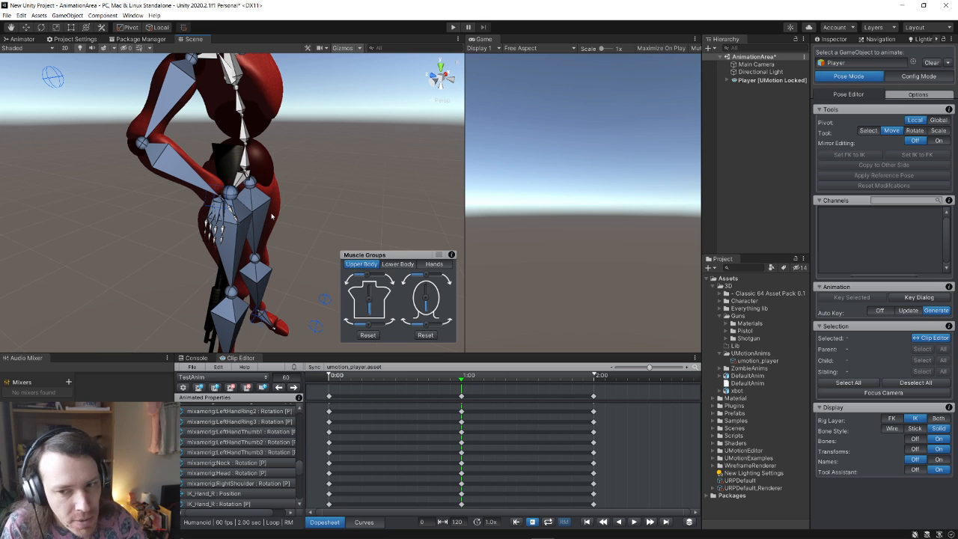
right_drag(308, 193, 334, 229)
scroll(214, 191, down, 7)
scroll(254, 182, down, 2)
key(s)
Preview TestAnim from the start with looping playback turned on, and stop it at frame 0
drag(461, 391, 330, 382)
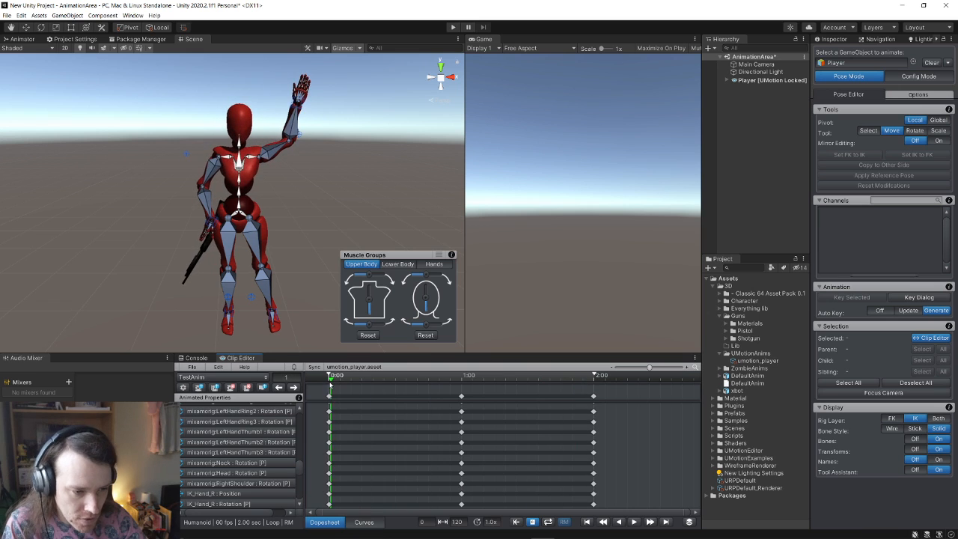
click(634, 522)
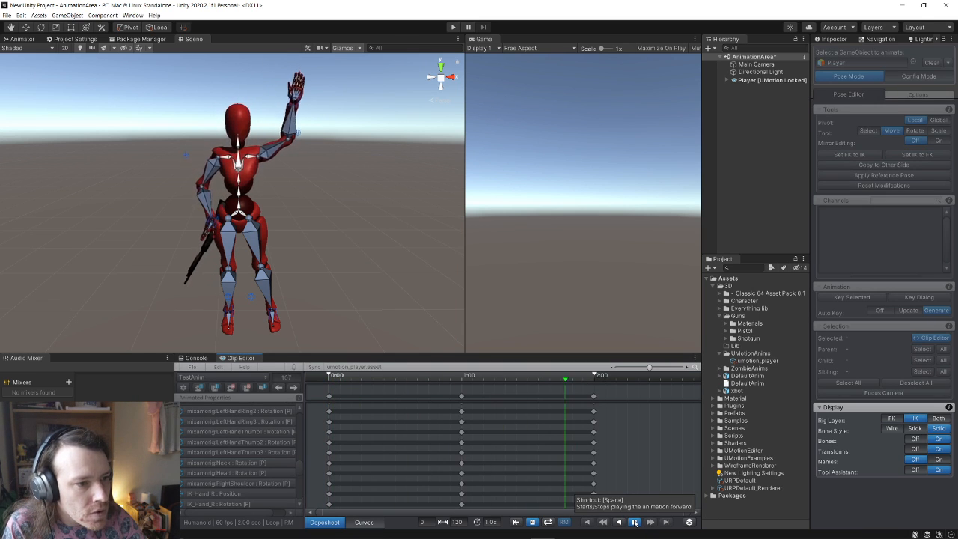
click(634, 522)
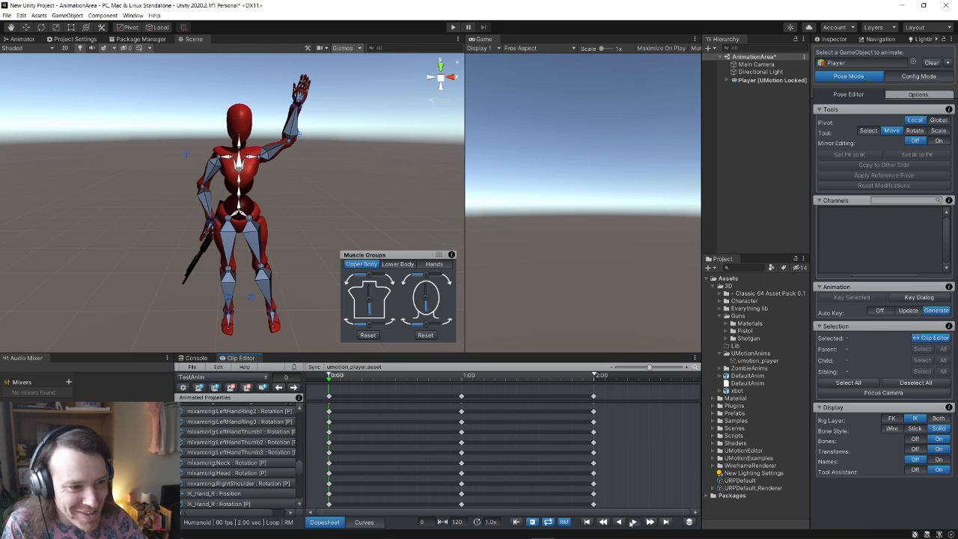
click(633, 522)
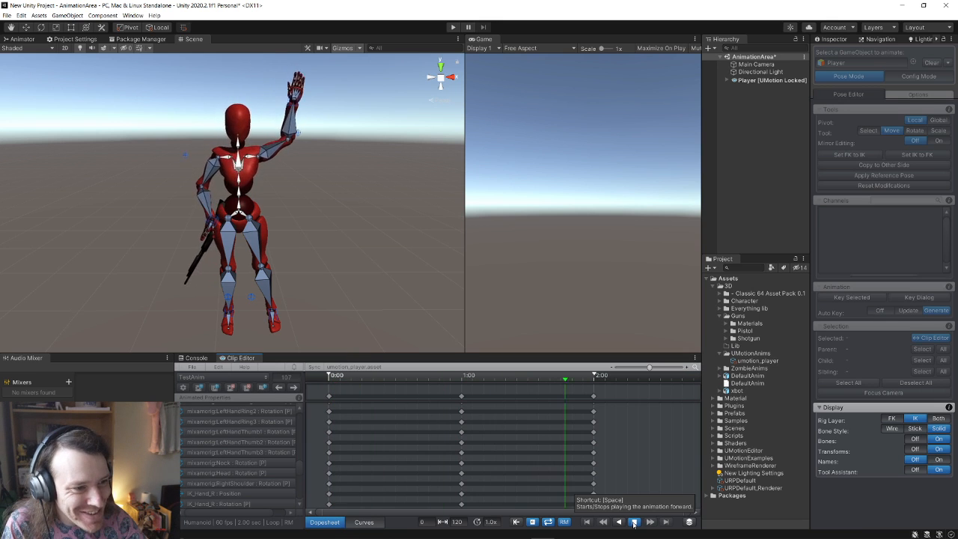
click(633, 522)
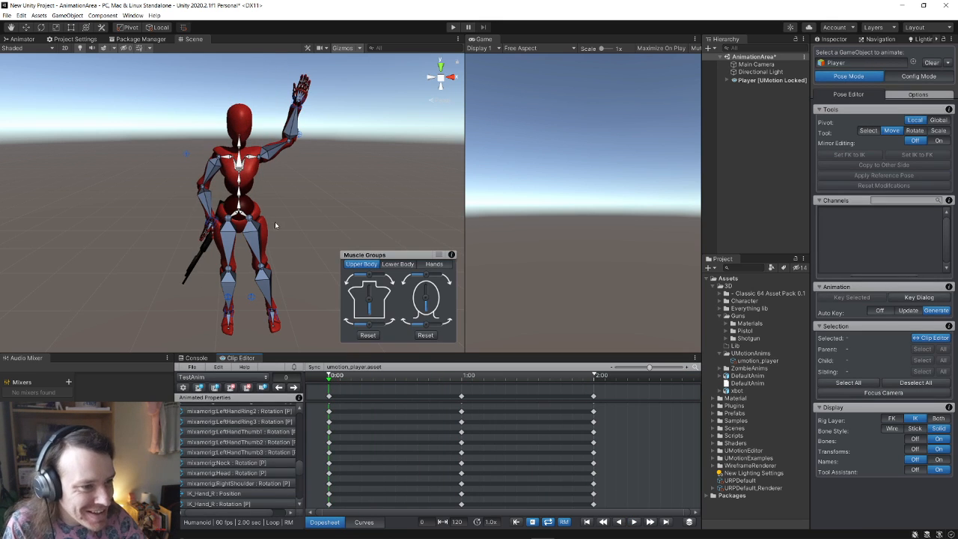
click(324, 228)
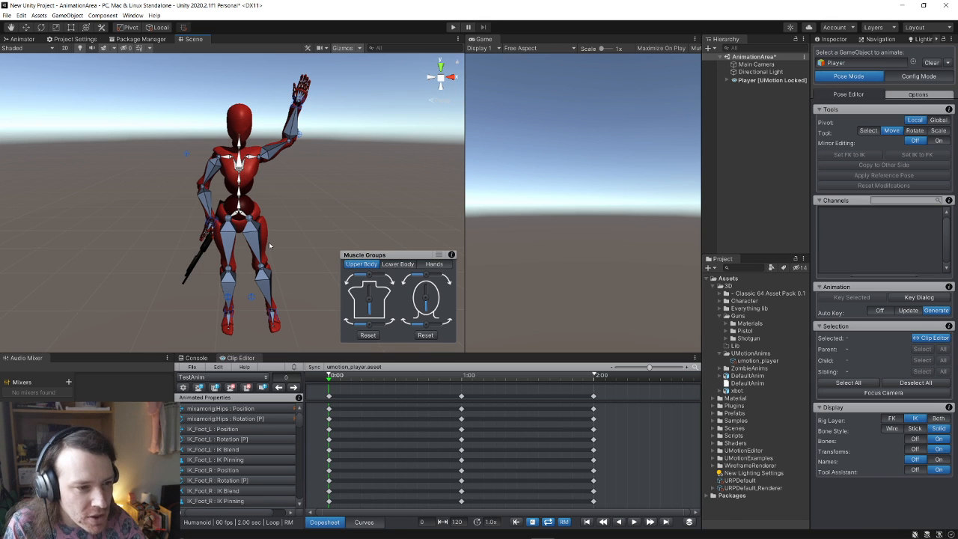
Move the knee pole targets forward at frame 0, placing IK_Pole_Knee_R at about local position X 0.08, Y -0.52 and Z 0.35
alt+drag(269, 245, 281, 279)
key(w)
right_drag(281, 279, 315, 242)
key(s)
click(275, 267)
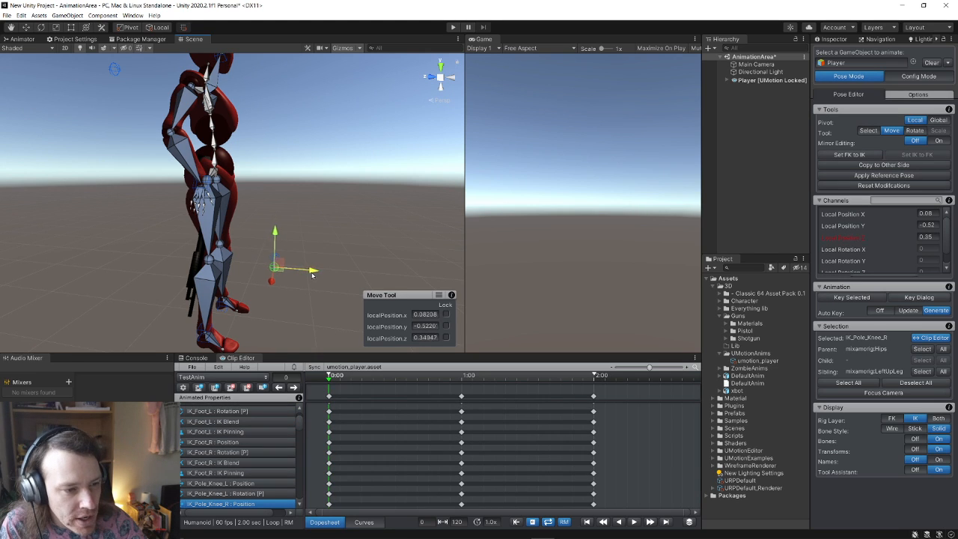
click(276, 260)
drag(313, 260, 322, 263)
Lower mixamorig:Hips at frame 0 to about local position Y 0.98
alt+drag(322, 262, 214, 203)
click(213, 202)
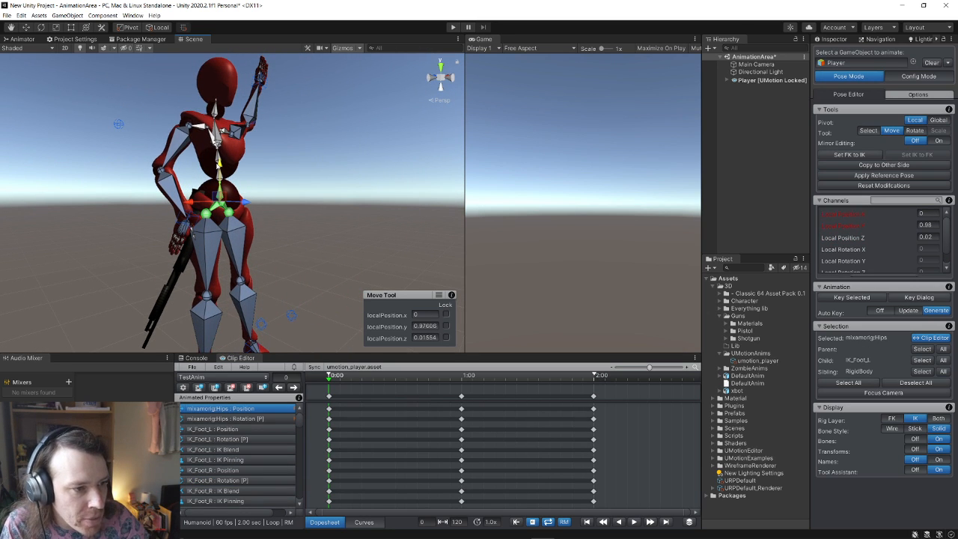
drag(219, 163, 217, 170)
Raise IK_Foot_L at frame 0 to about local position X -0.31, Y -0.87 and Z -0.04
right_drag(216, 171, 231, 254)
key(w)
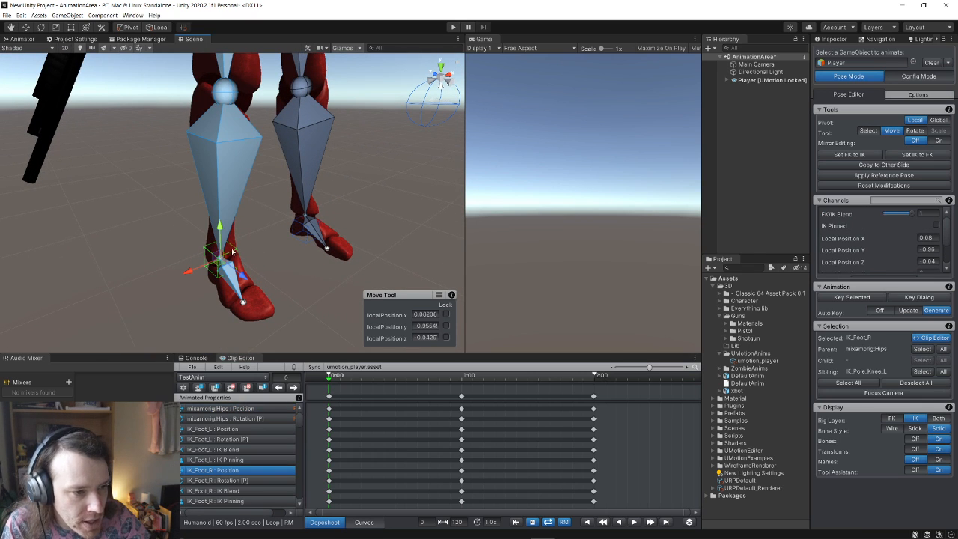
click(304, 228)
click(232, 252)
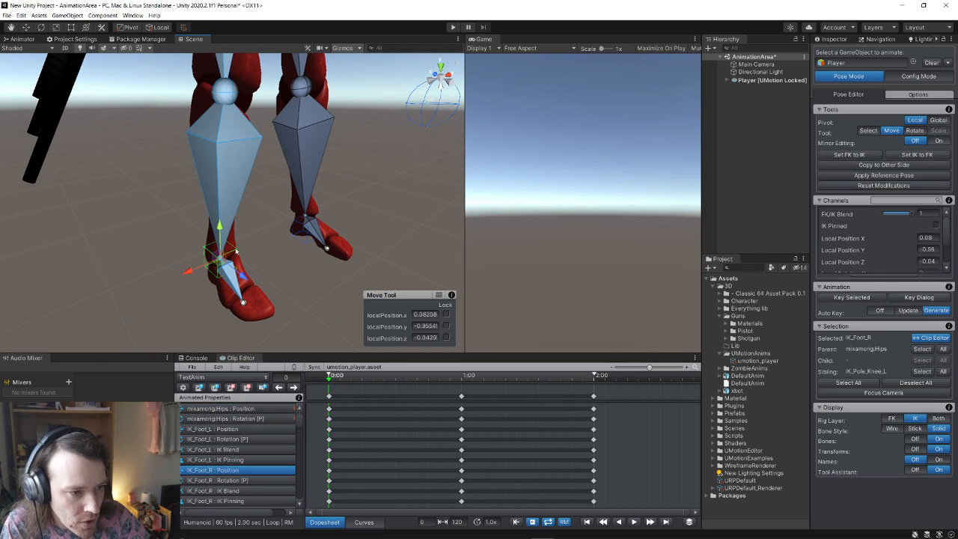
click(305, 228)
click(230, 253)
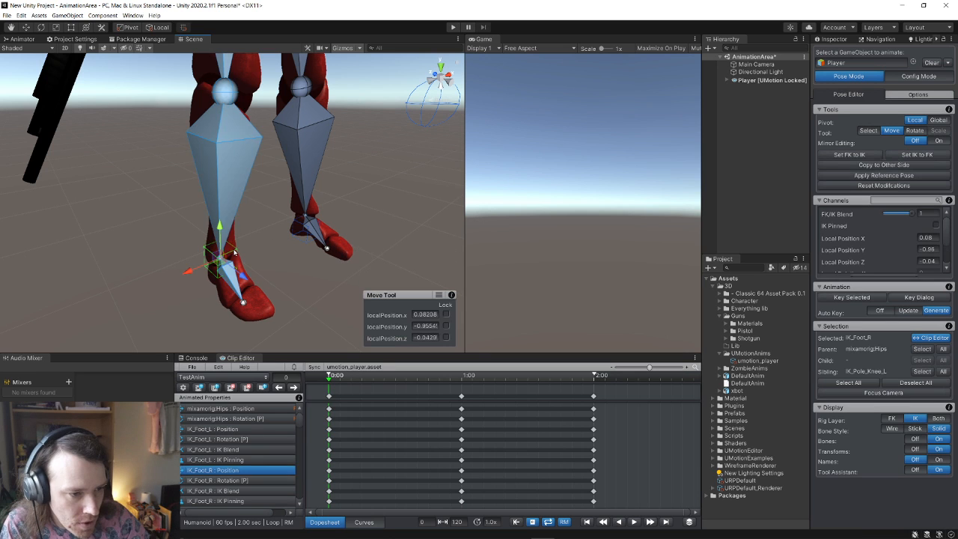
click(305, 238)
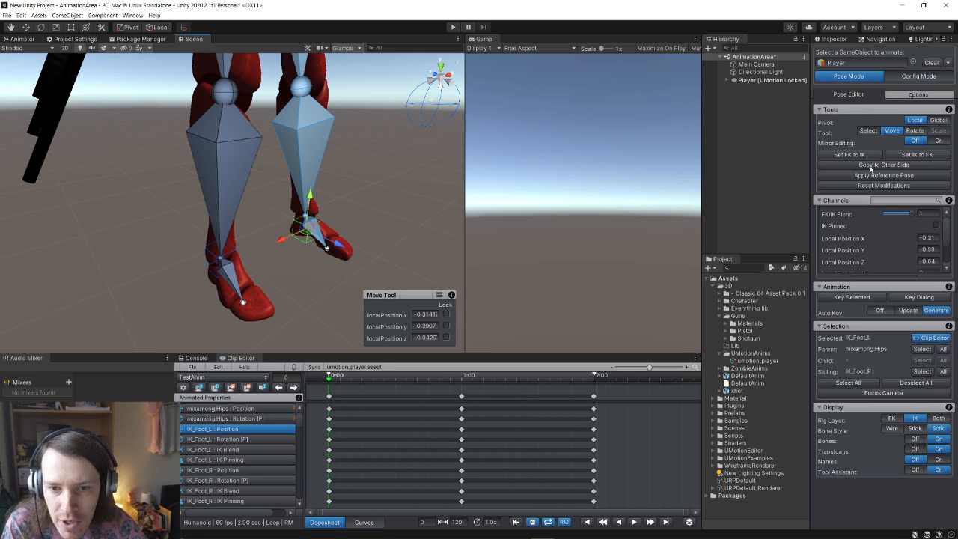
drag(310, 194, 313, 162)
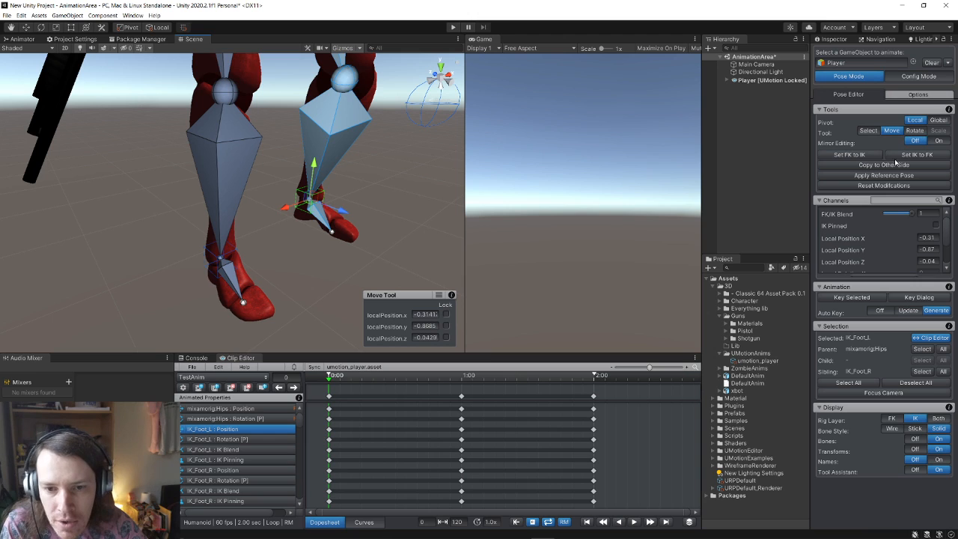
Copy IK_Foot_L's position and rotation to the other side and place the frame cursor at frame 3
click(890, 166)
click(889, 165)
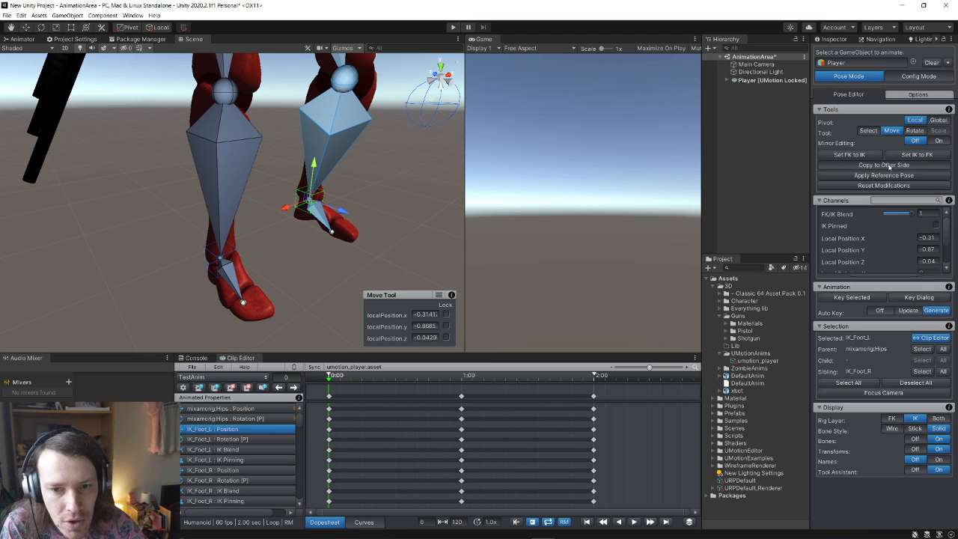
click(890, 165)
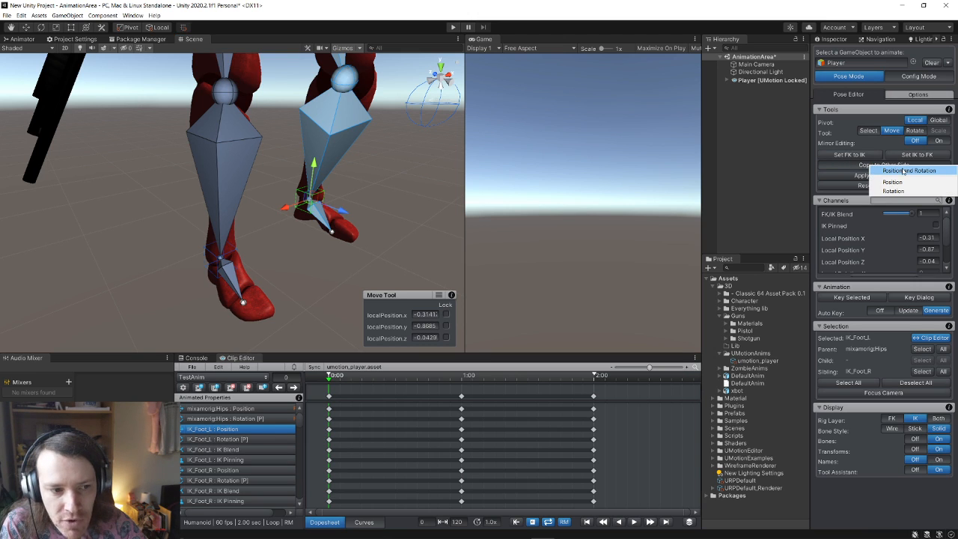
click(904, 172)
right_drag(351, 262, 274, 246)
click(336, 379)
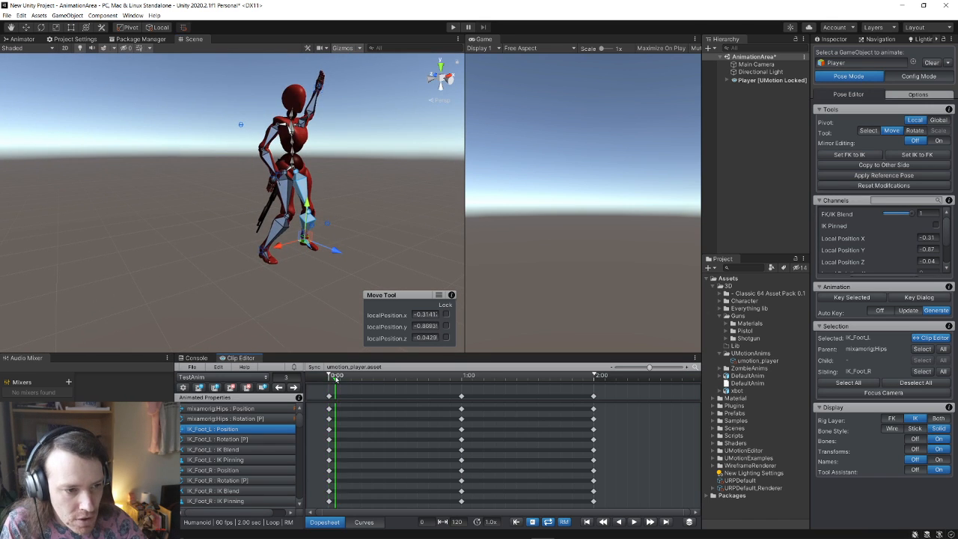
Return to frame 0, clear the bone selection and add a Cube to the scene
mouse_move(336, 378)
mouse_down()
mouse_move(591, 378)
mouse_move(330, 380)
mouse_up()
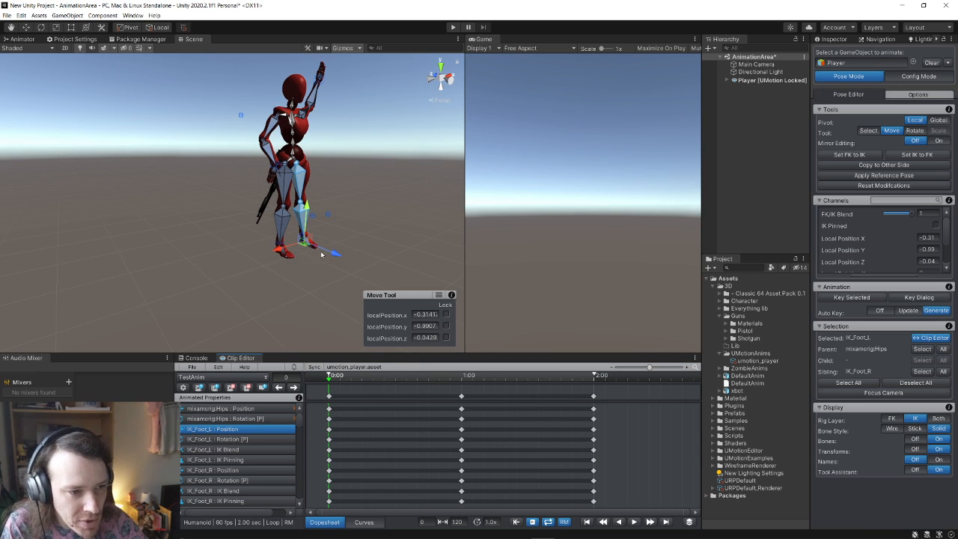
click(379, 225)
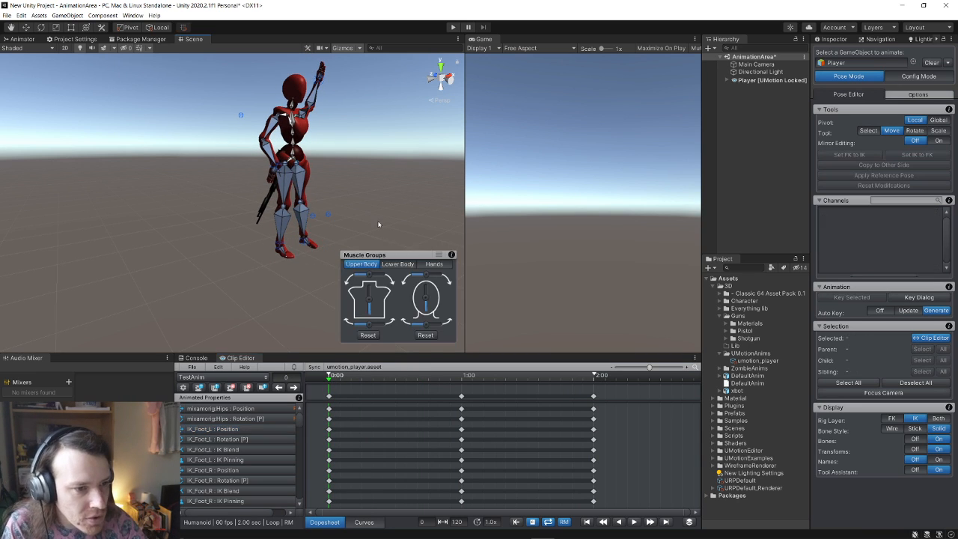
right_click(761, 121)
mouse_move(806, 229)
click(860, 230)
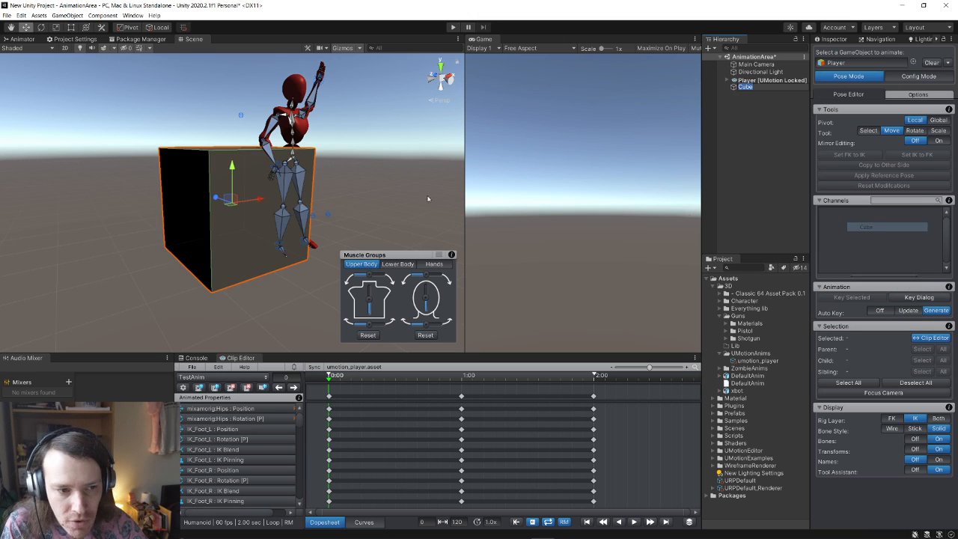
Lower the Cube beneath the Player and scale it horizontally into a wide ground platform
right_drag(239, 180, 246, 193)
scroll(245, 189, down, 3)
drag(230, 156, 367, 228)
click(56, 26)
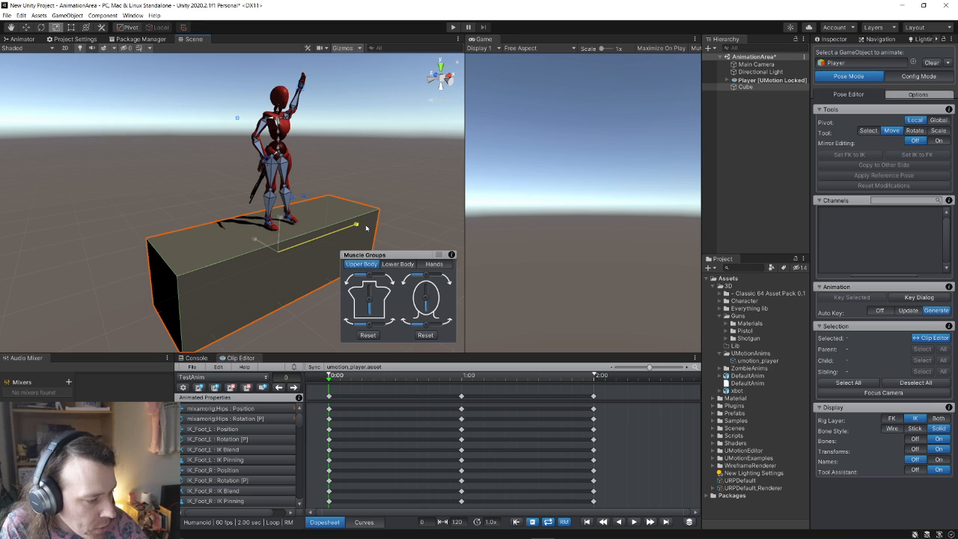
drag(367, 228, 371, 223)
alt+drag(288, 244, 354, 241)
alt+drag(200, 232, 139, 221)
Move the Cube vertically to bring its upper face level with the Player's feet
click(27, 27)
right_drag(158, 185, 180, 225)
key(w)
drag(201, 164, 200, 163)
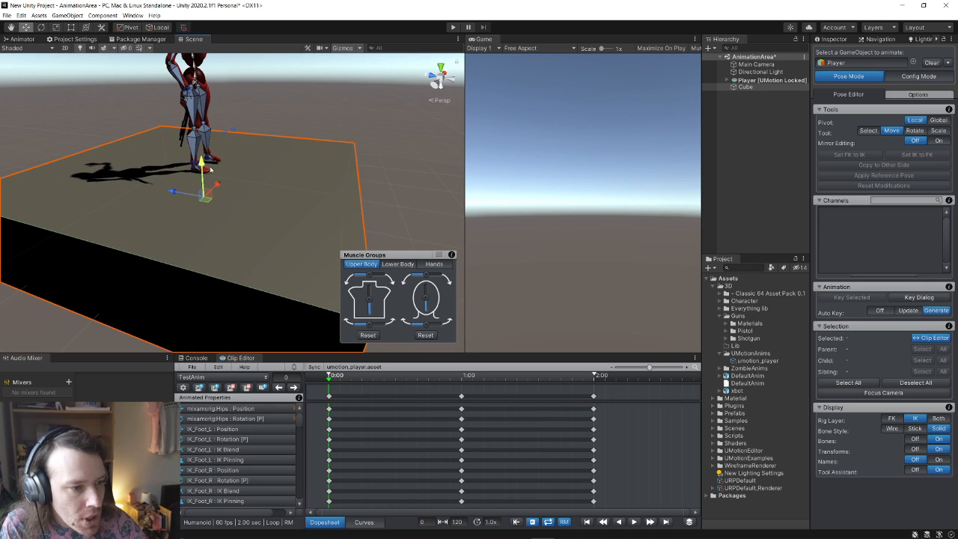
key(f)
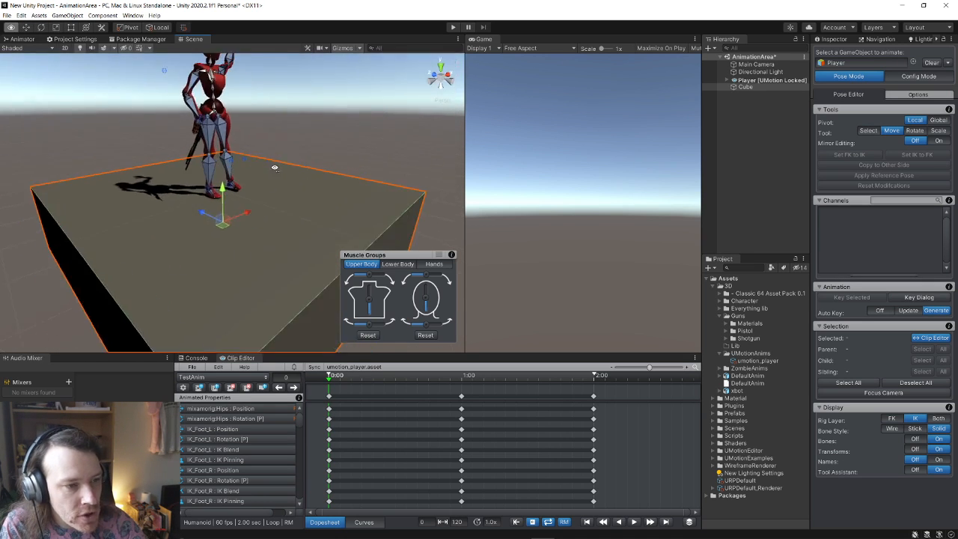
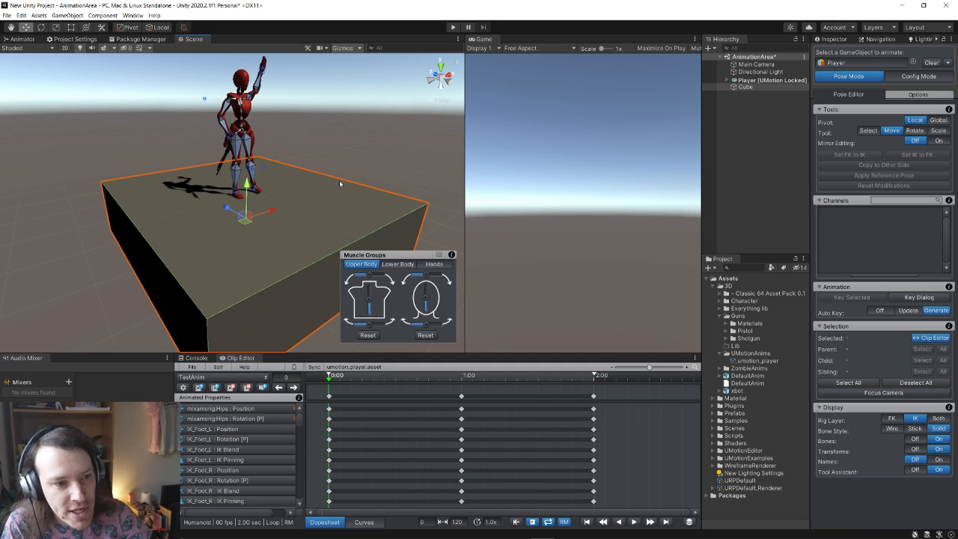
Fine-tune the Cube's height against the soles of the Player's feet and check the contact from several angles
key(w)
right_drag(364, 167, 211, 182)
mouse_move(314, 187)
right_down()
mouse_move(251, 184)
mouse_move(271, 186)
mouse_move(211, 223)
mouse_move(317, 210)
mouse_move(295, 203)
mouse_move(300, 190)
mouse_move(308, 199)
right_up()
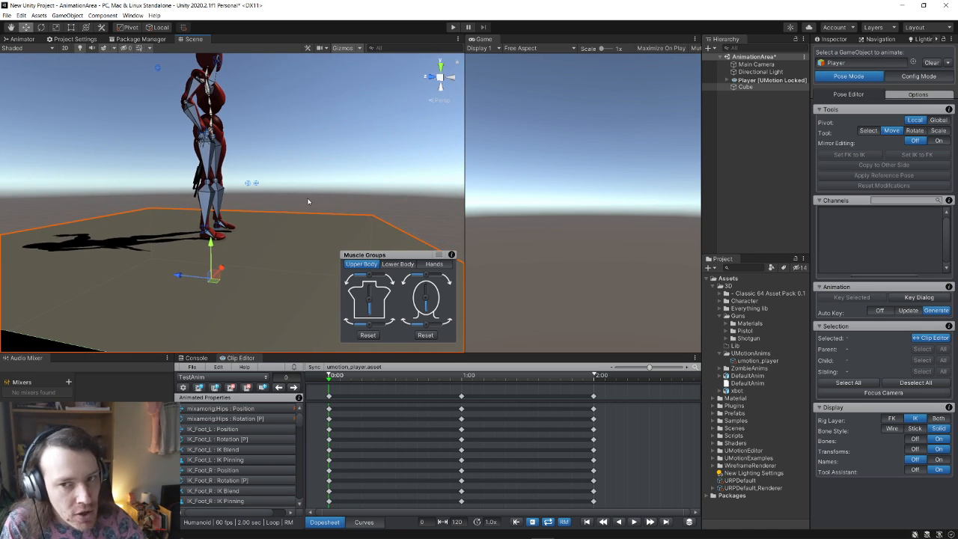
right_drag(248, 216, 283, 227)
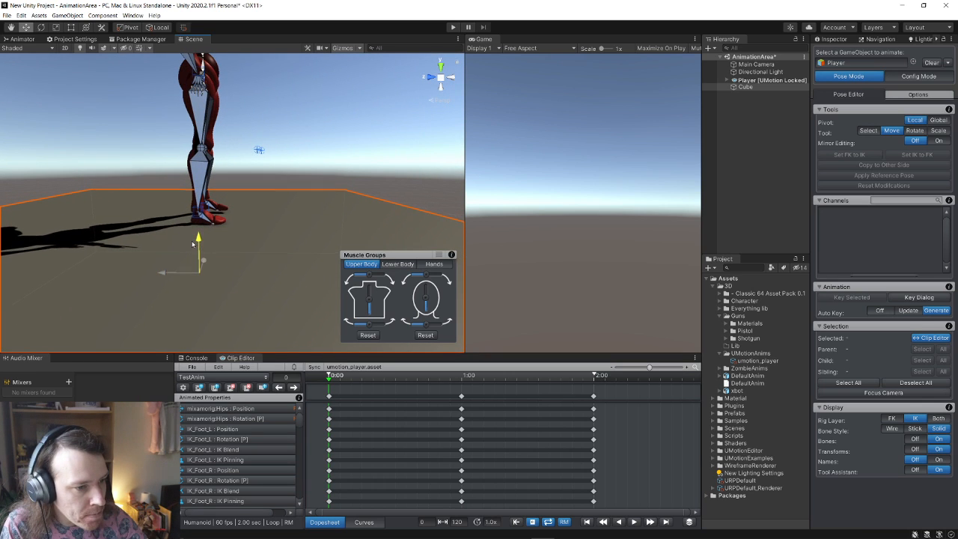
right_drag(411, 198, 341, 206)
key(w)
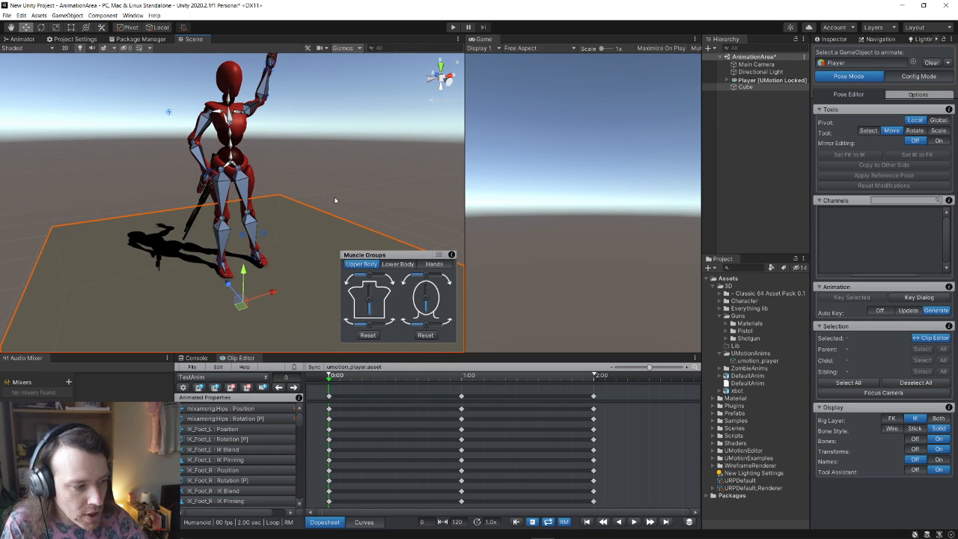
right_drag(337, 197, 267, 191)
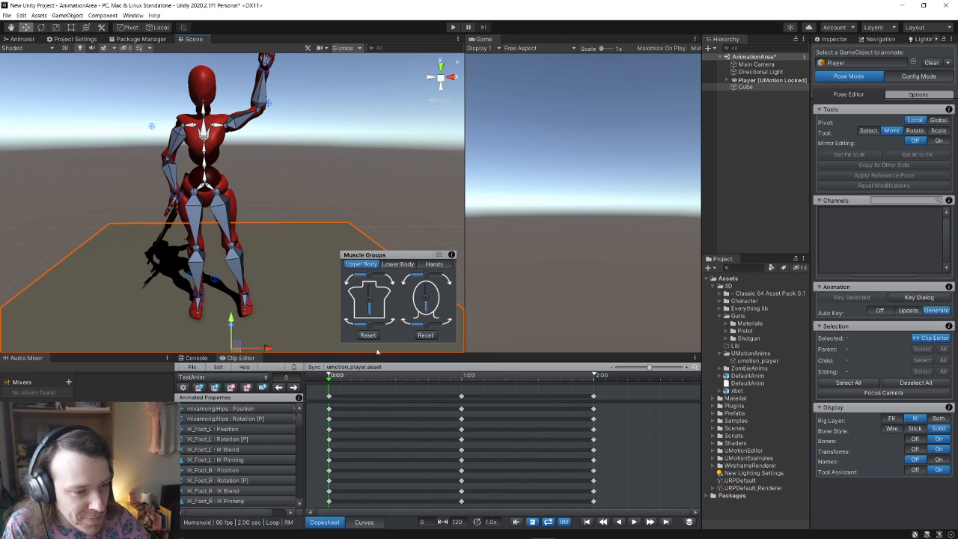
At frame 60, select all keyed properties and lower the pose, placing mixamorig:Hips at about local position Y 0.96
drag(328, 382, 462, 380)
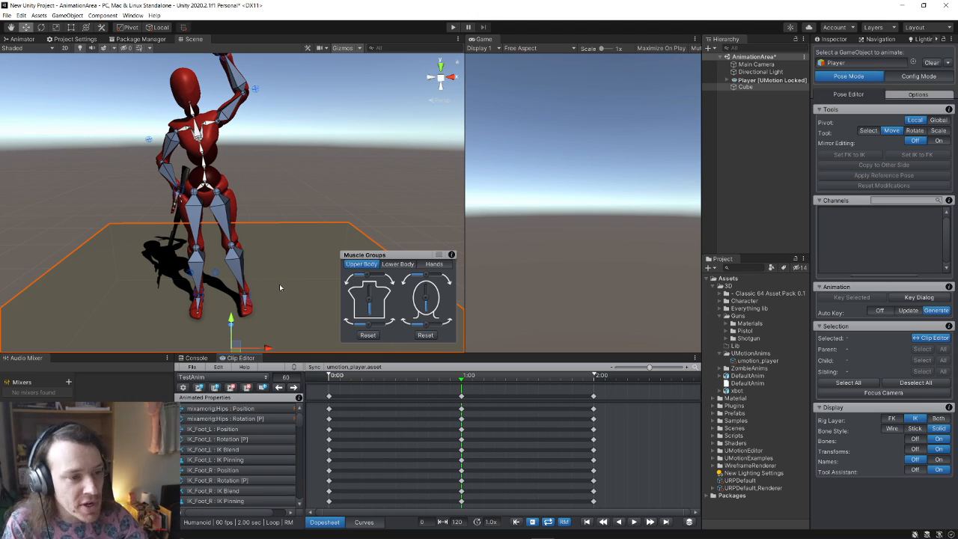
right_drag(280, 285, 315, 291)
mouse_move(232, 283)
right_down()
mouse_move(280, 299)
mouse_move(244, 280)
mouse_move(289, 280)
mouse_move(279, 291)
mouse_move(262, 251)
mouse_move(252, 281)
mouse_move(230, 265)
right_up()
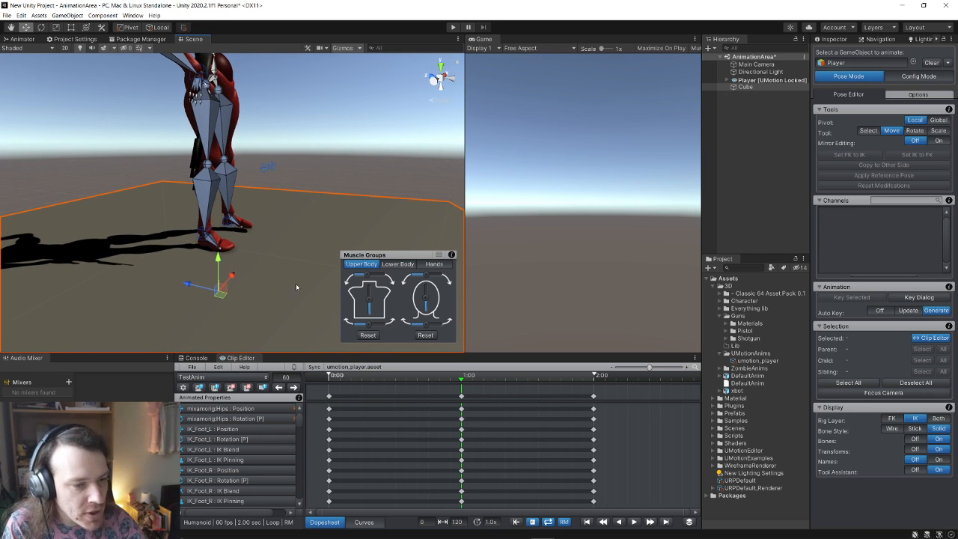
click(462, 397)
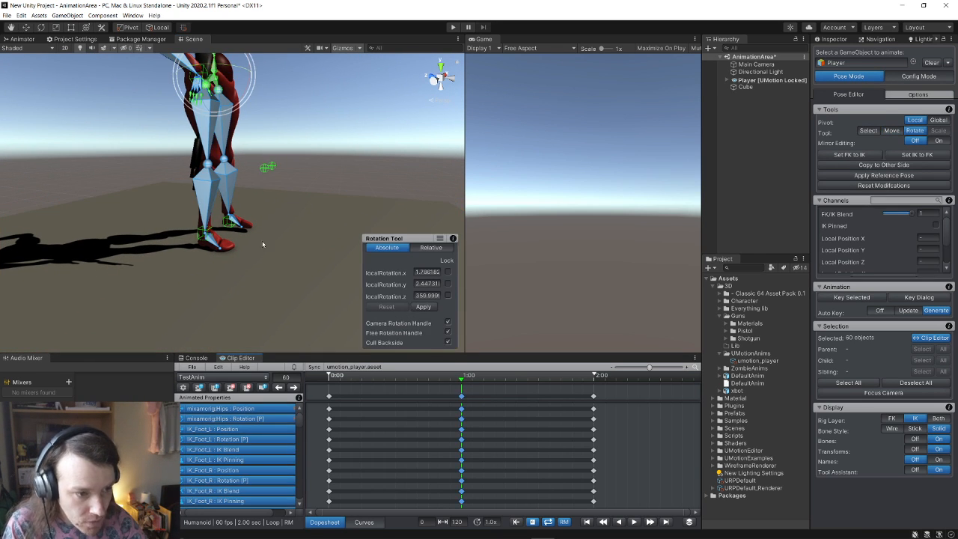
right_drag(262, 245, 290, 130)
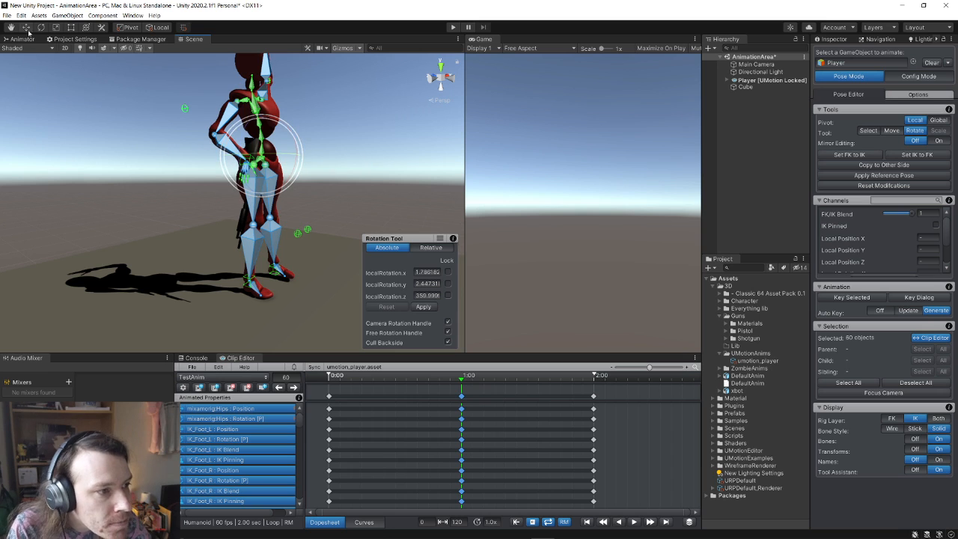
key(w)
drag(262, 122, 263, 133)
right_drag(264, 145, 274, 292)
scroll(274, 292, up, 5)
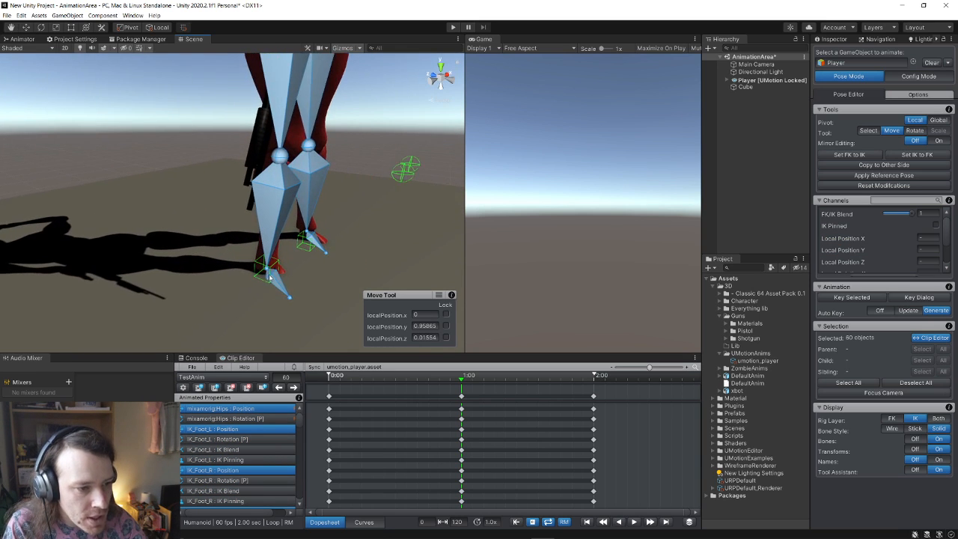
Raise both IK feet onto the platform at frame 60, placing IK_Foot_L at about X -0.31, Y -0.87, Z -0.04
click(268, 271)
drag(269, 238, 314, 188)
click(309, 243)
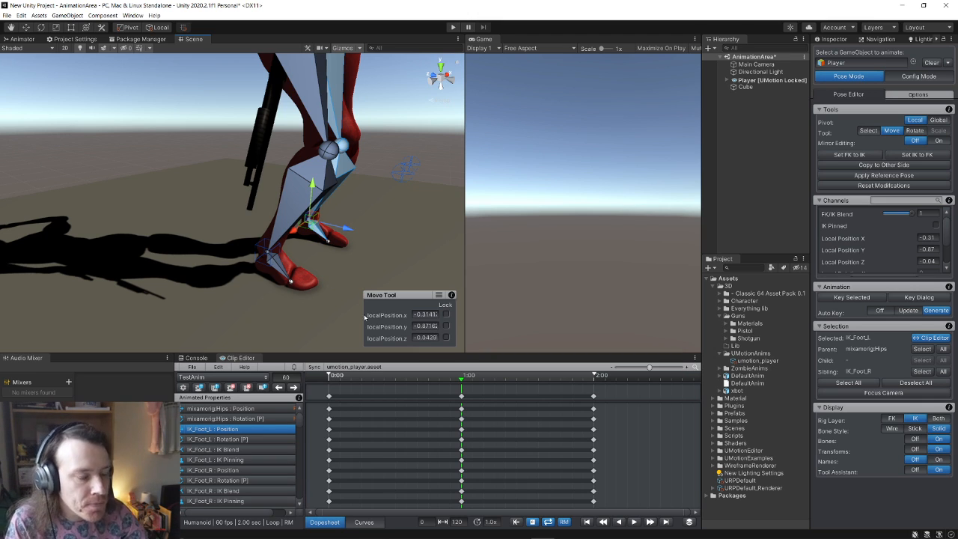
scroll(330, 282, down, 8)
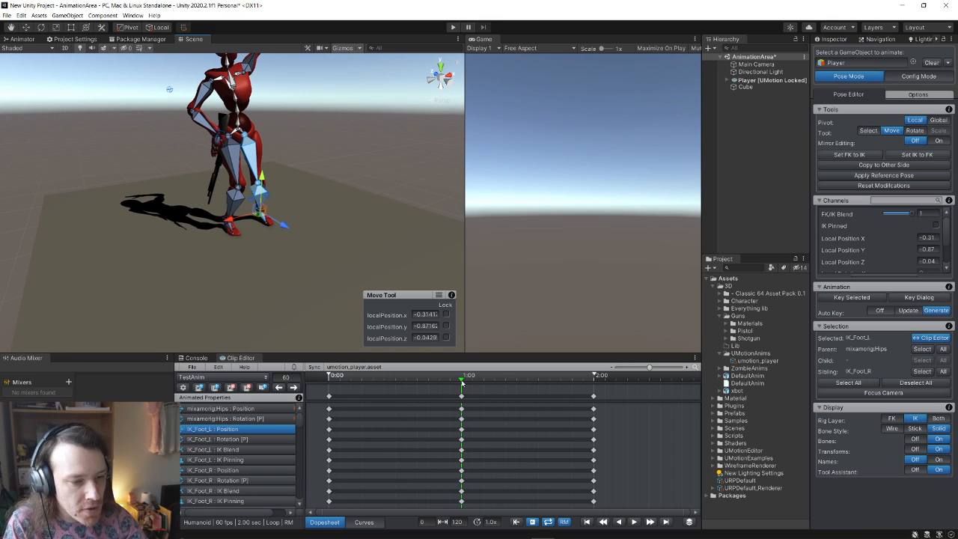
Scrub back to frame 0 and play the clip to review the foot and hip motion from the front
drag(462, 382, 339, 389)
right_drag(334, 289, 258, 217)
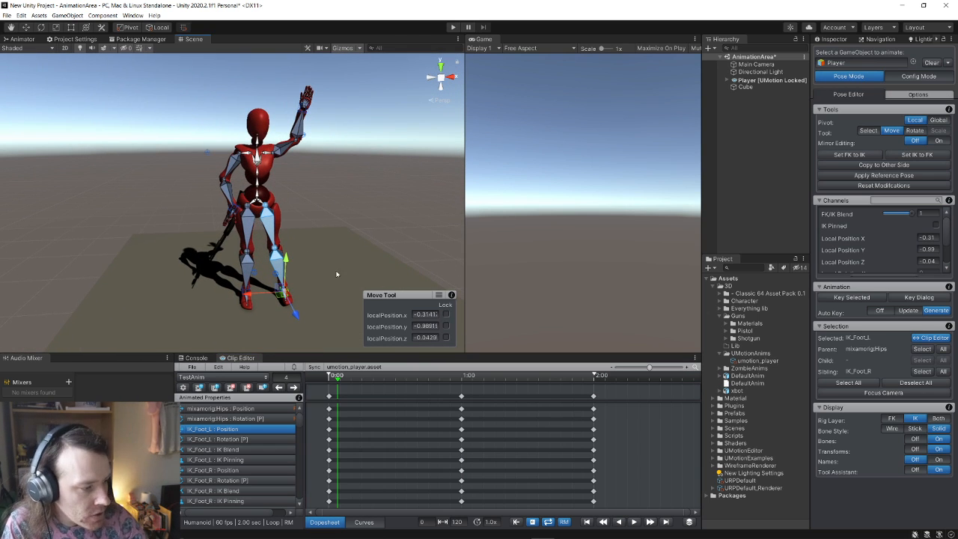
drag(338, 382, 317, 386)
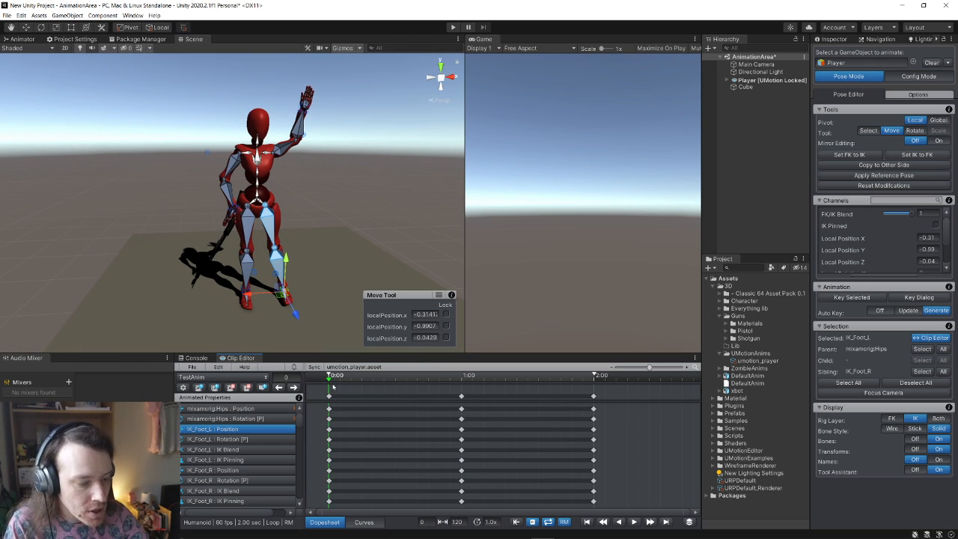
click(634, 522)
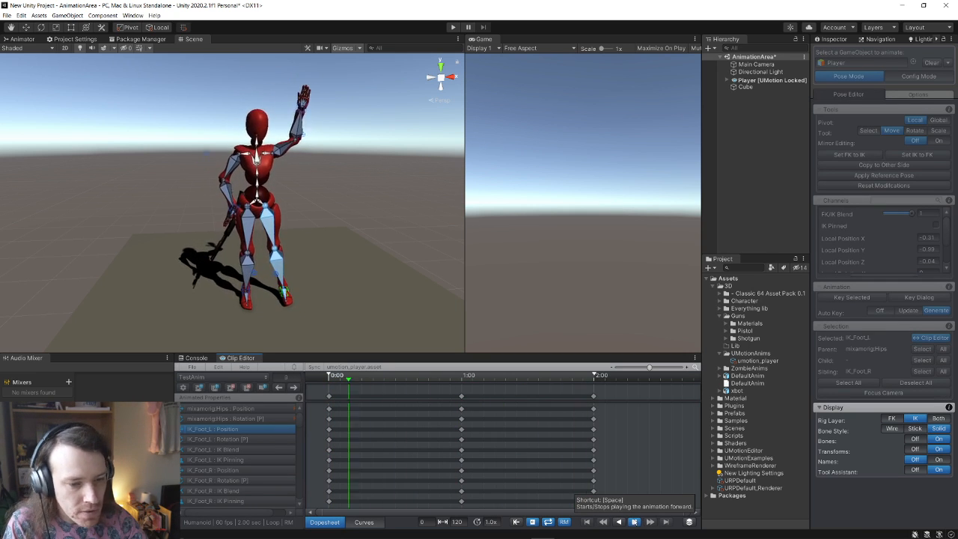
click(633, 522)
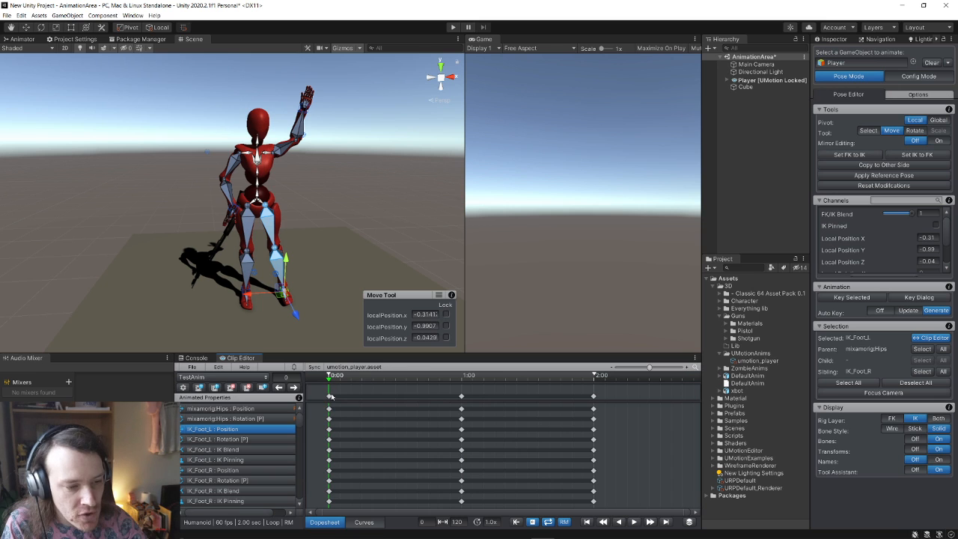
Tilt mixamorig:Neck sideways at frame 0 to a local rotation Z of about 342.8
click(461, 397)
key(e)
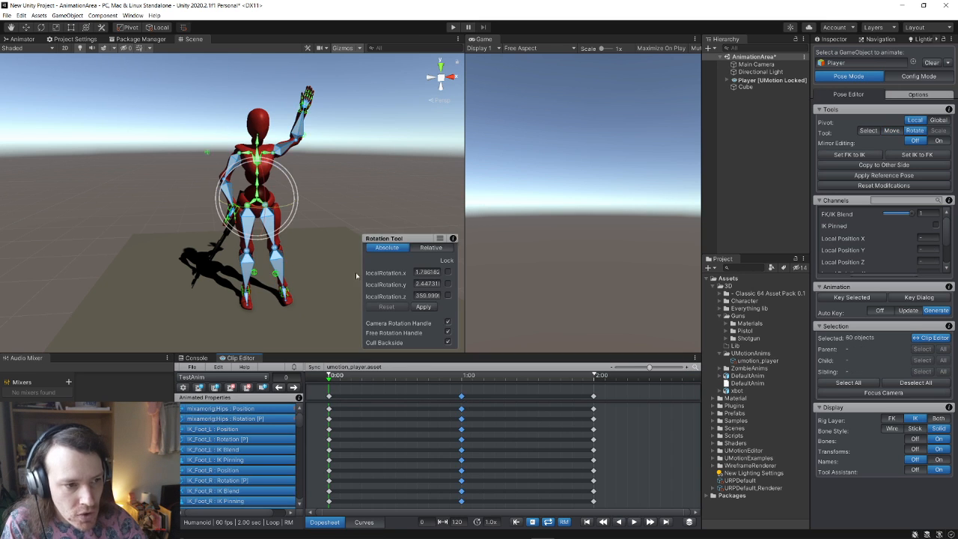
key(f)
click(249, 229)
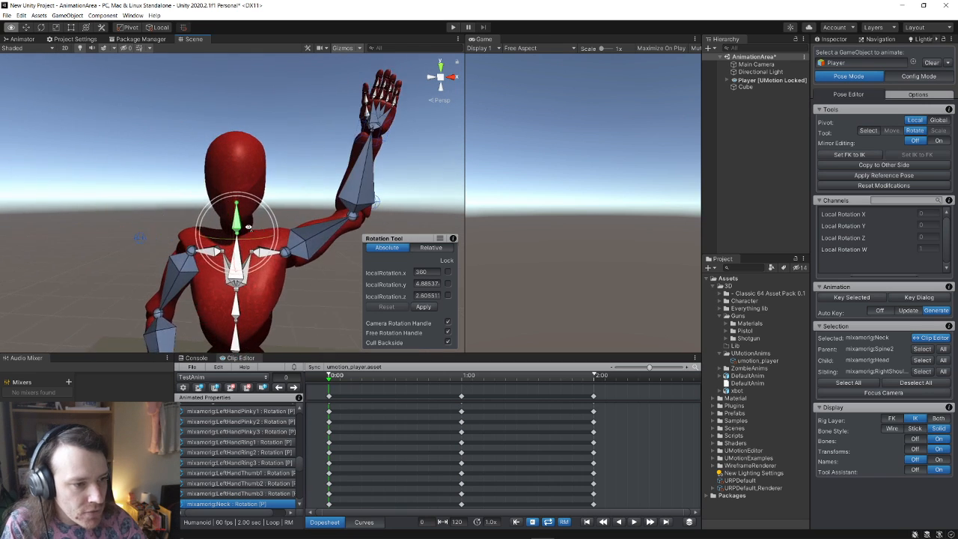
drag(277, 226, 272, 202)
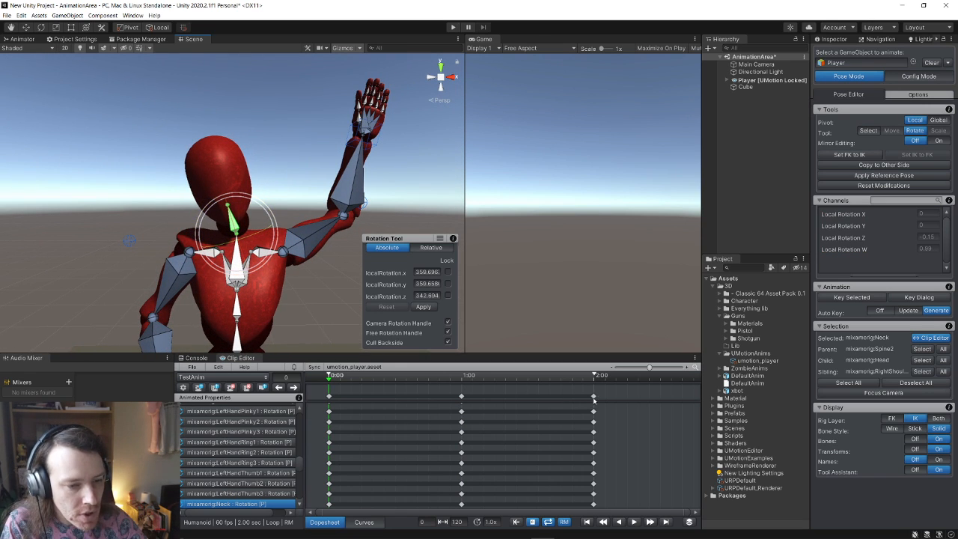
Copy all keys at frame 0 and paste them at the end of the clip near frame 120
click(461, 398)
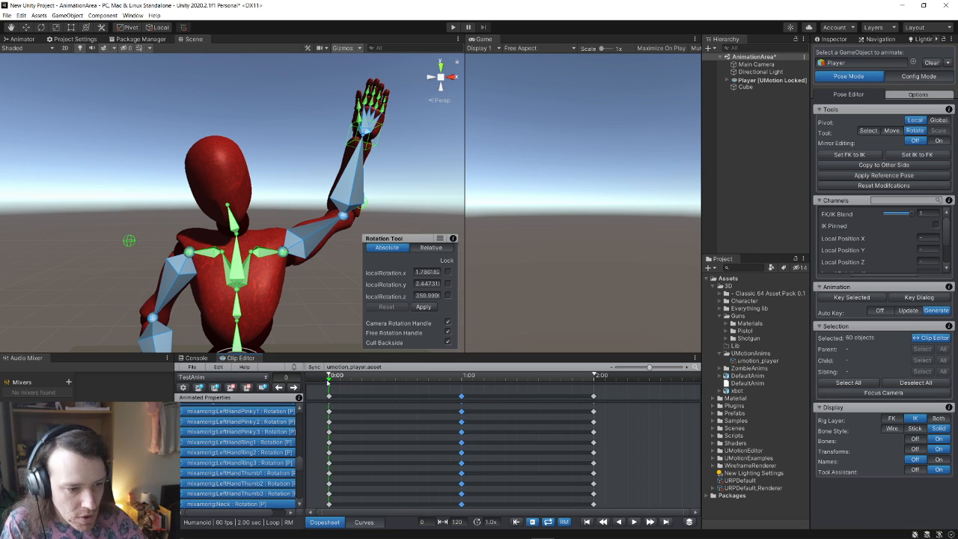
drag(332, 384, 561, 402)
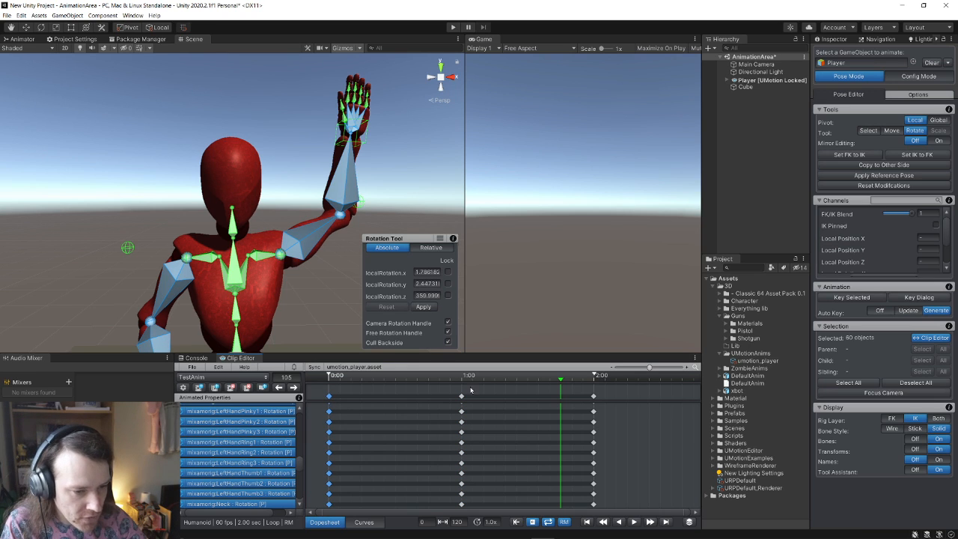
right_click(333, 398)
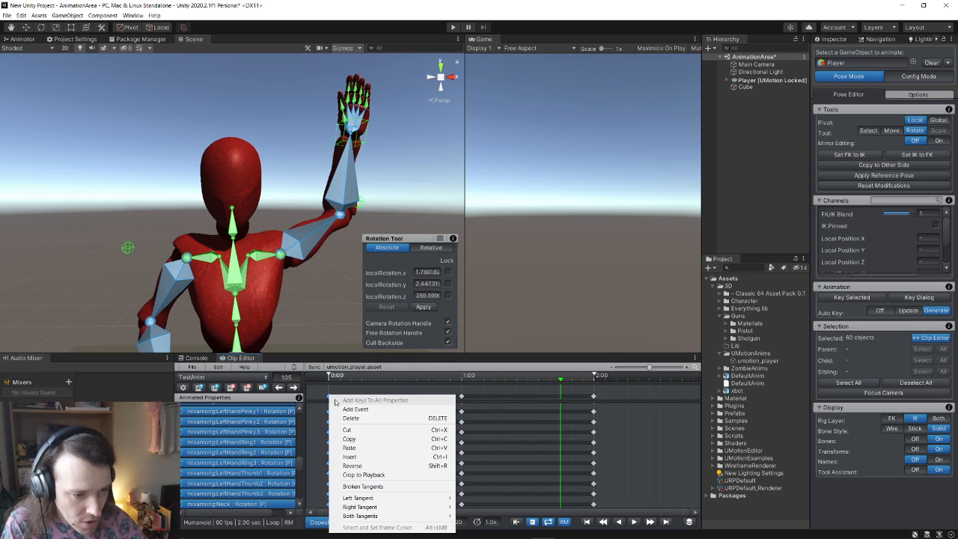
click(375, 439)
right_click(594, 397)
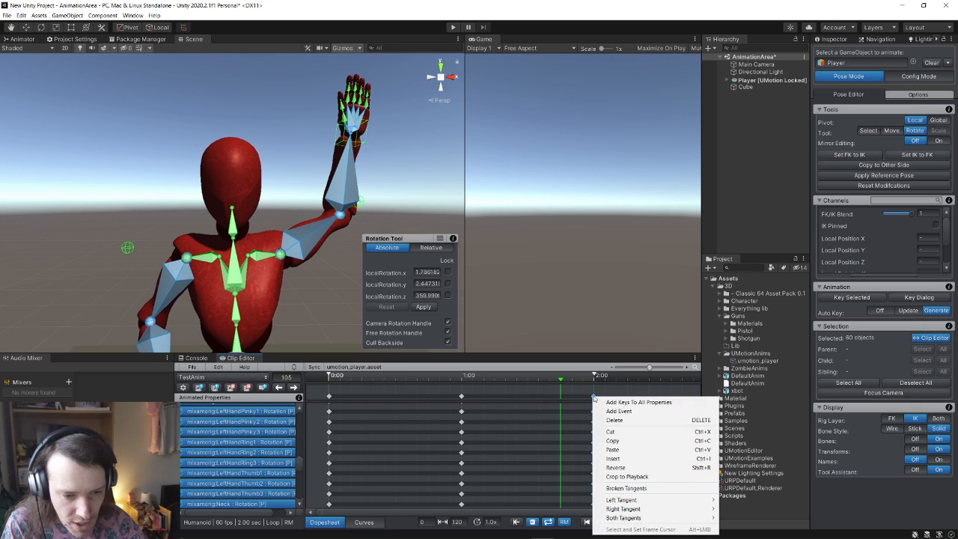
click(621, 447)
Play the clip from frame 0 with the whole figure in view and set the bone style to Wire
key(s)
right_drag(271, 223, 271, 248)
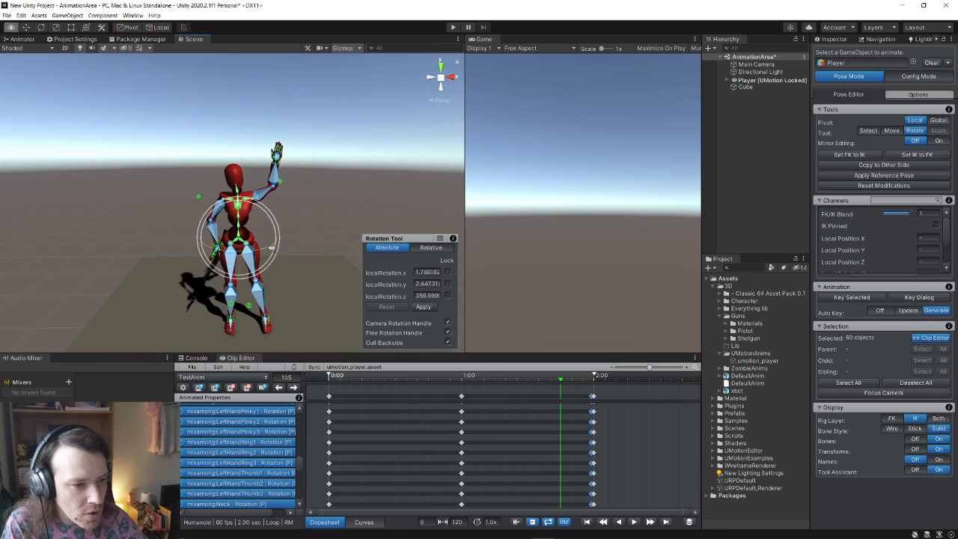
click(564, 389)
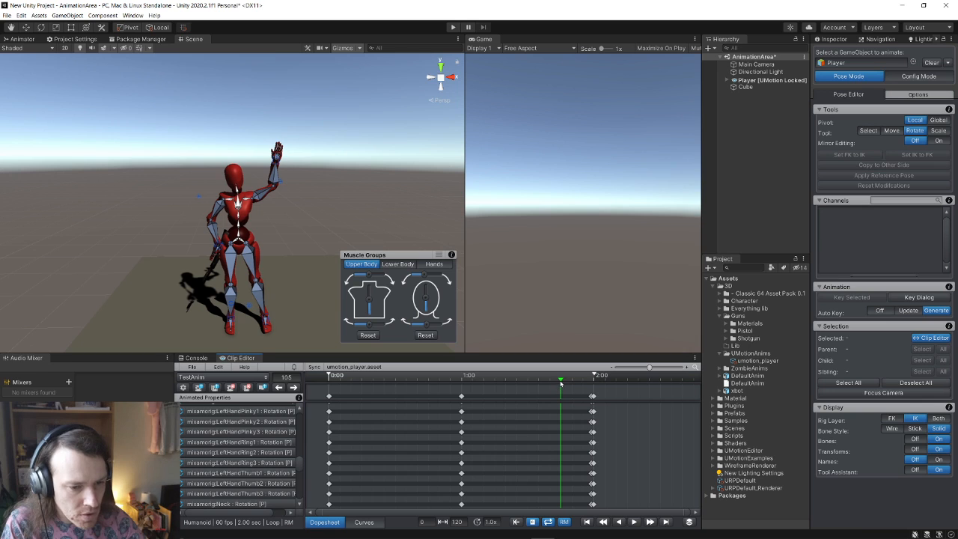
drag(561, 385, 328, 385)
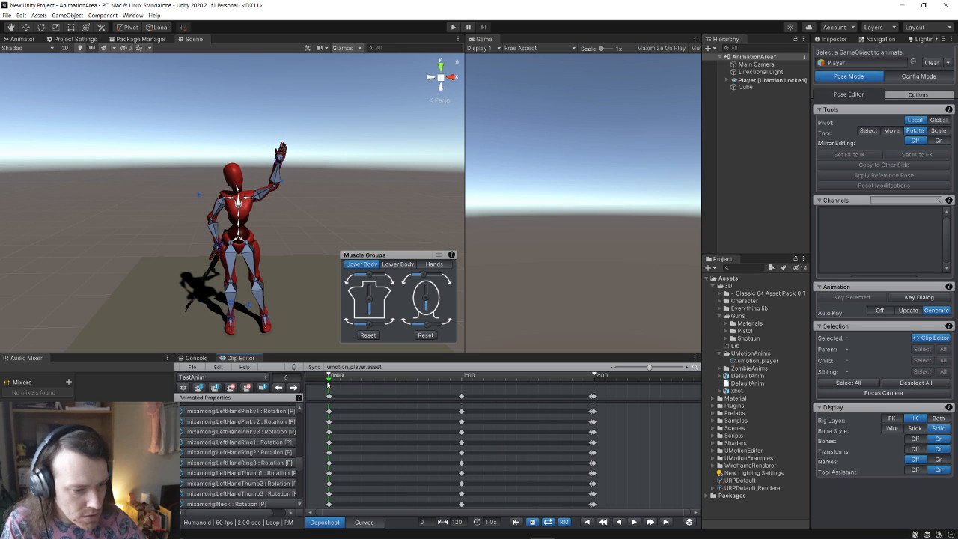
click(635, 522)
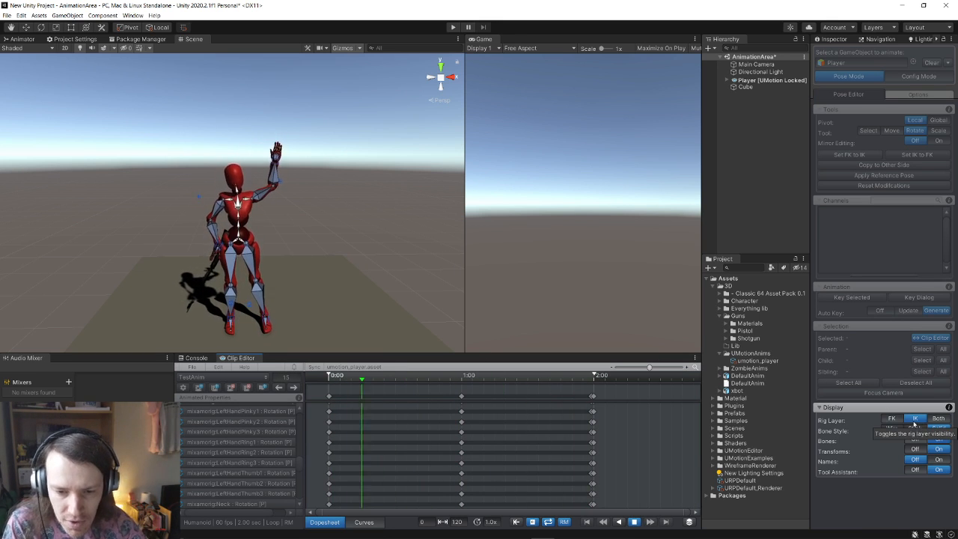
click(892, 428)
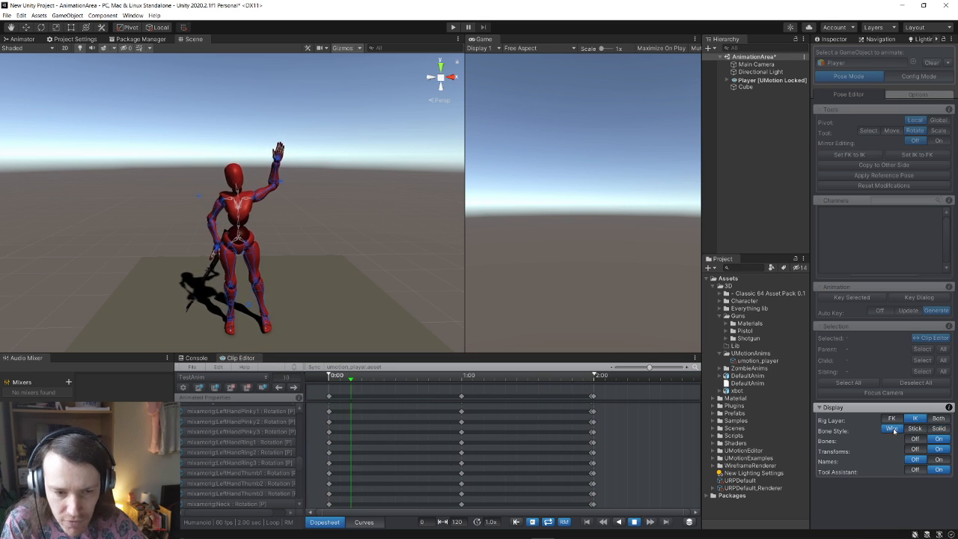
alt+drag(374, 292, 284, 274)
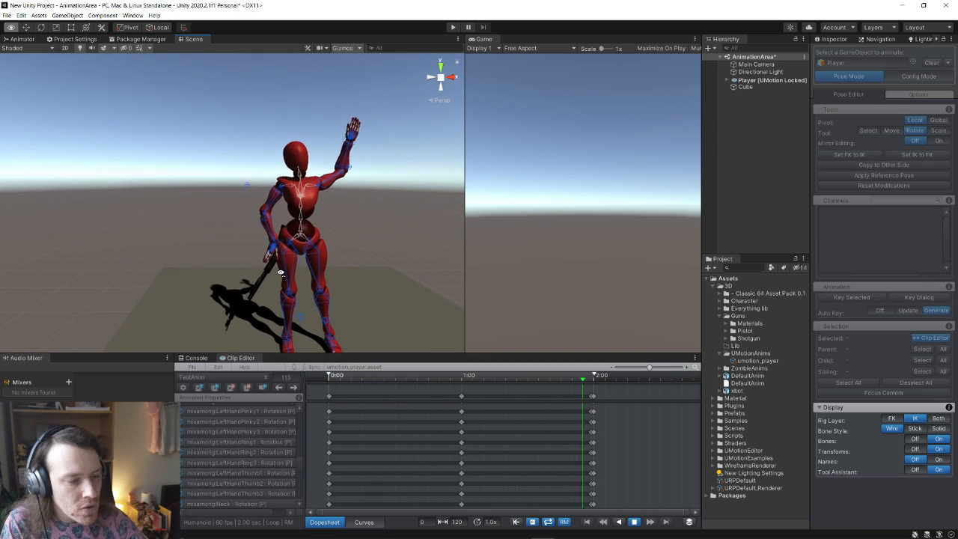
Stop the clip playback and display the animation curves for all properties keyed at frame 0
scroll(419, 289, down, 3)
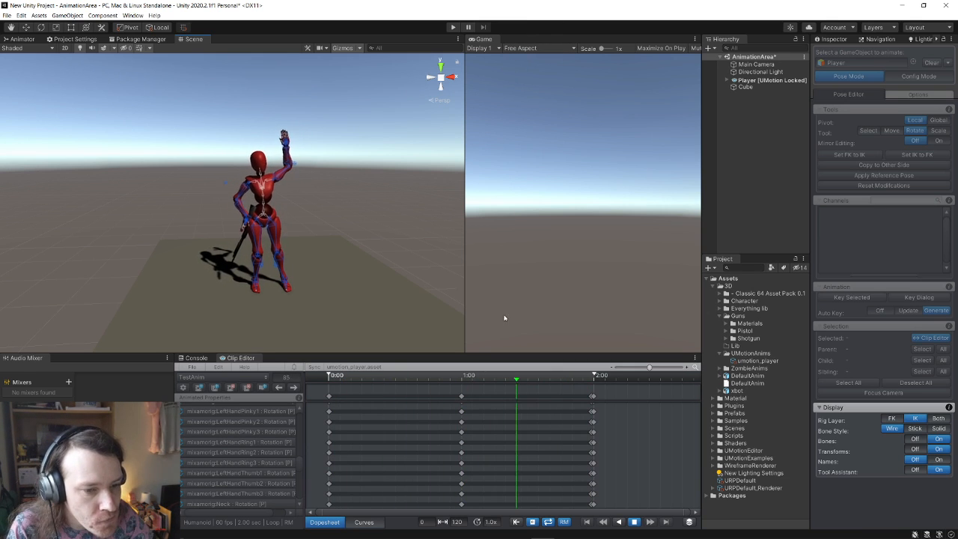
click(635, 522)
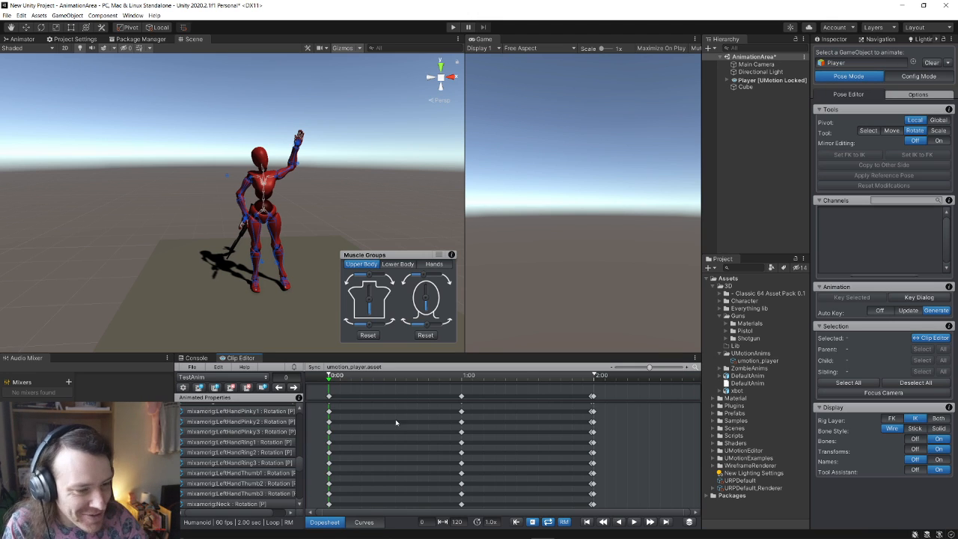
click(365, 522)
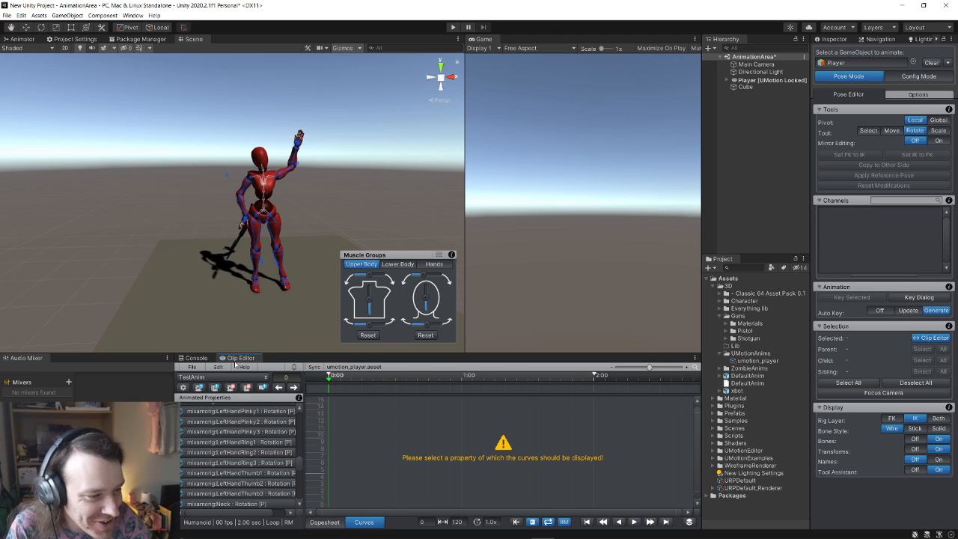
click(325, 522)
scroll(247, 446, up, 3)
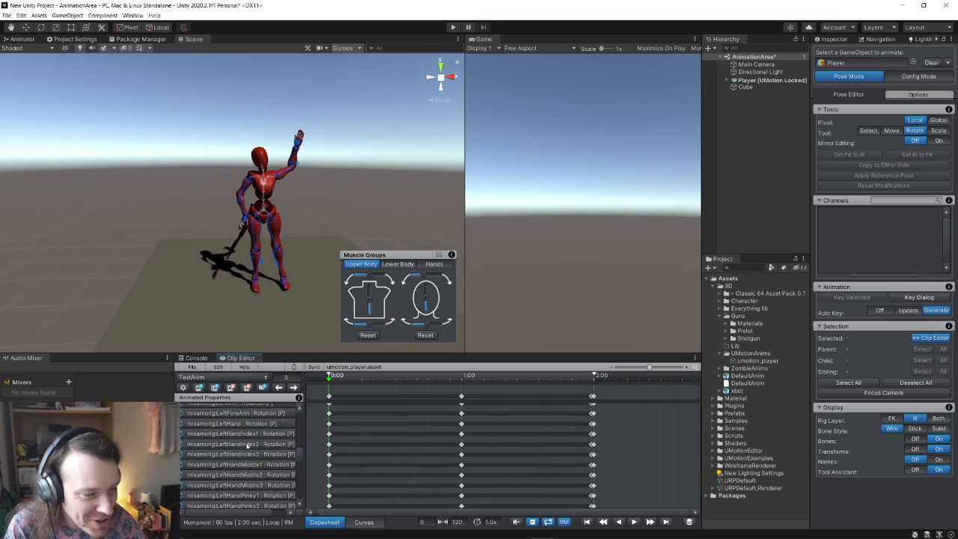
scroll(248, 446, up, 5)
click(330, 397)
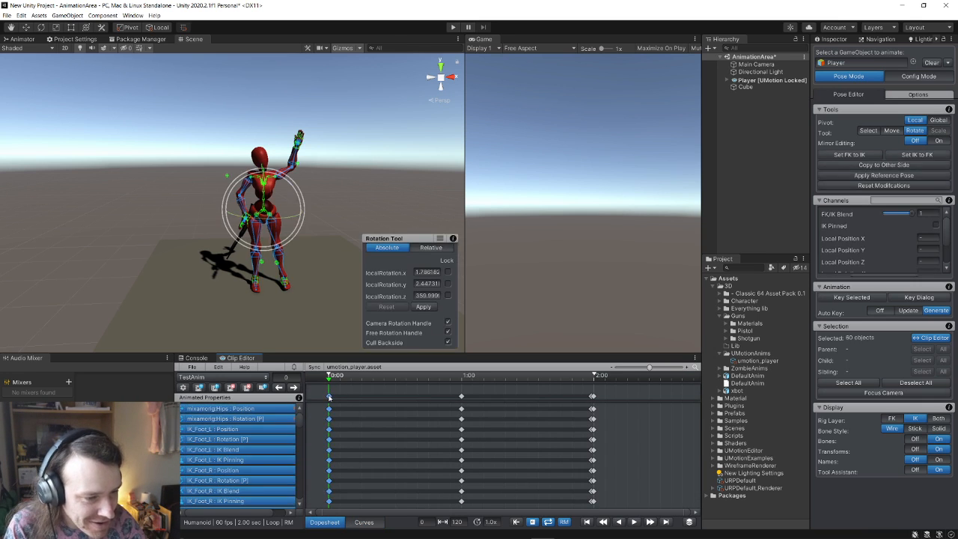
click(365, 523)
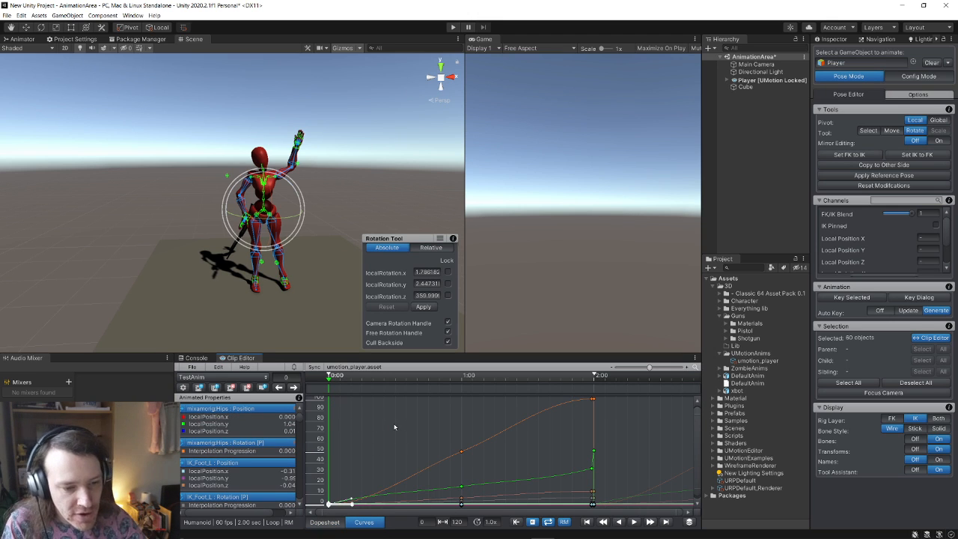
Examine the curves of the animated properties while scrubbing the clip from frame 0 to about frame 40
scroll(394, 428, down, 1)
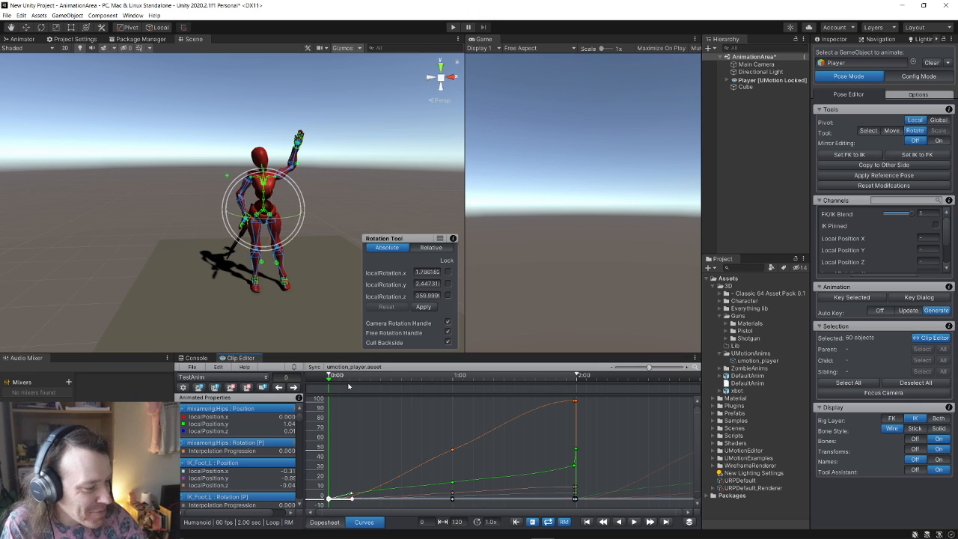
click(341, 381)
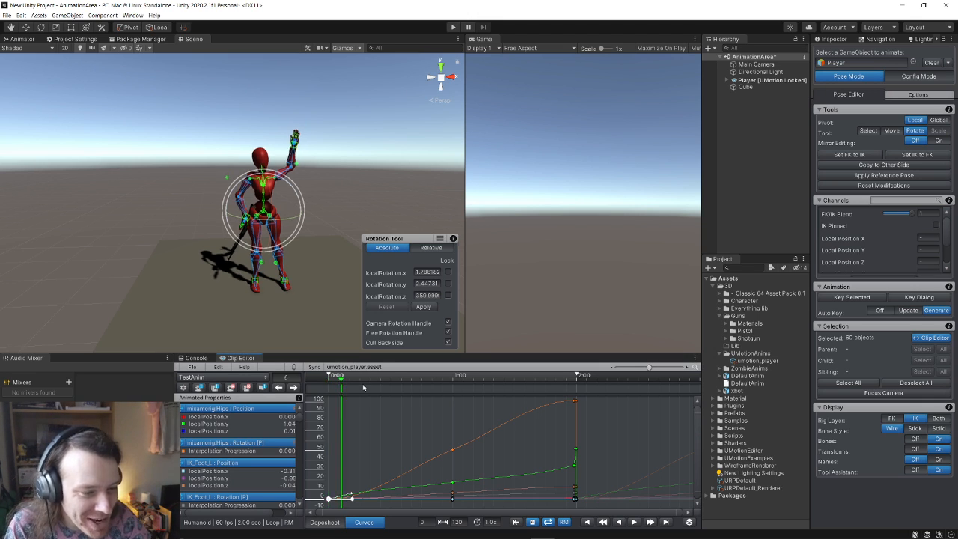
drag(363, 387, 369, 435)
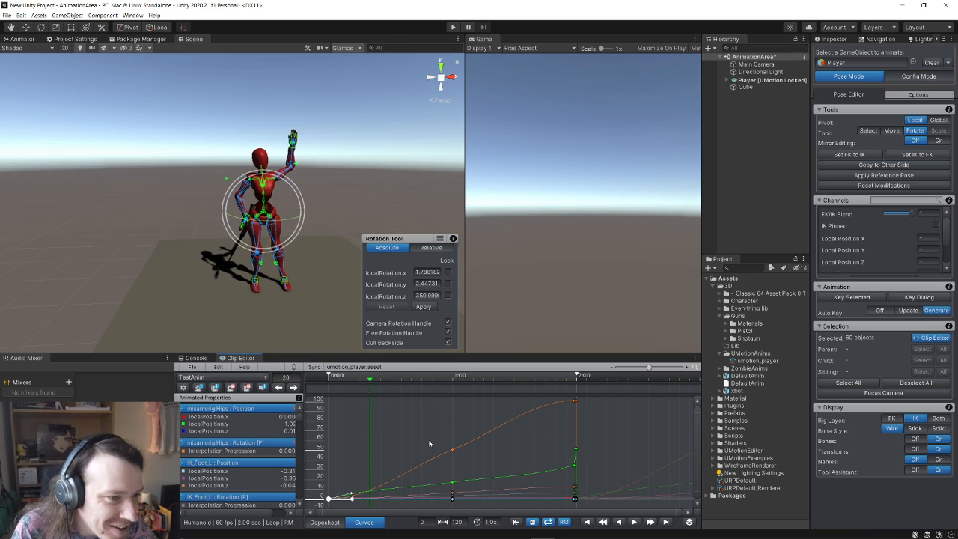
drag(429, 444, 412, 432)
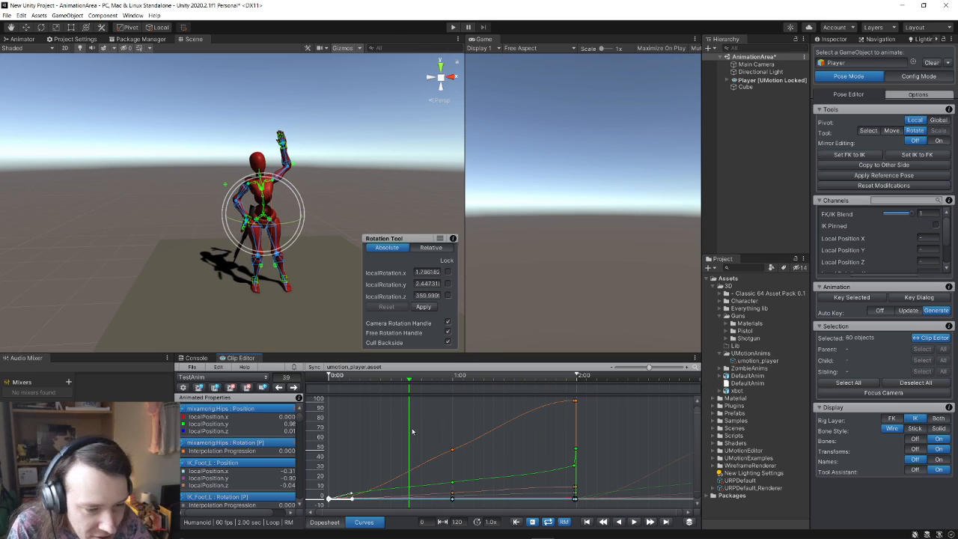
scroll(453, 453, down, 5)
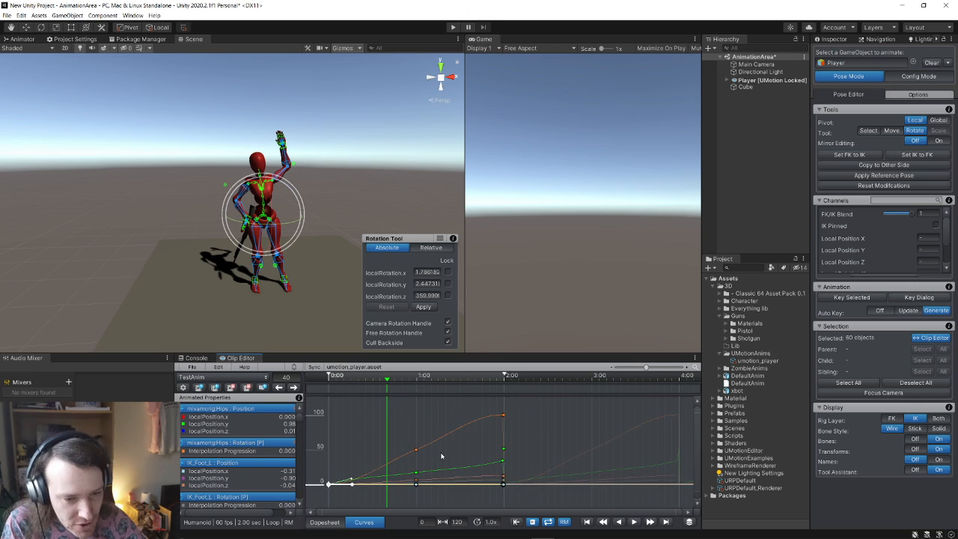
scroll(442, 456, down, 4)
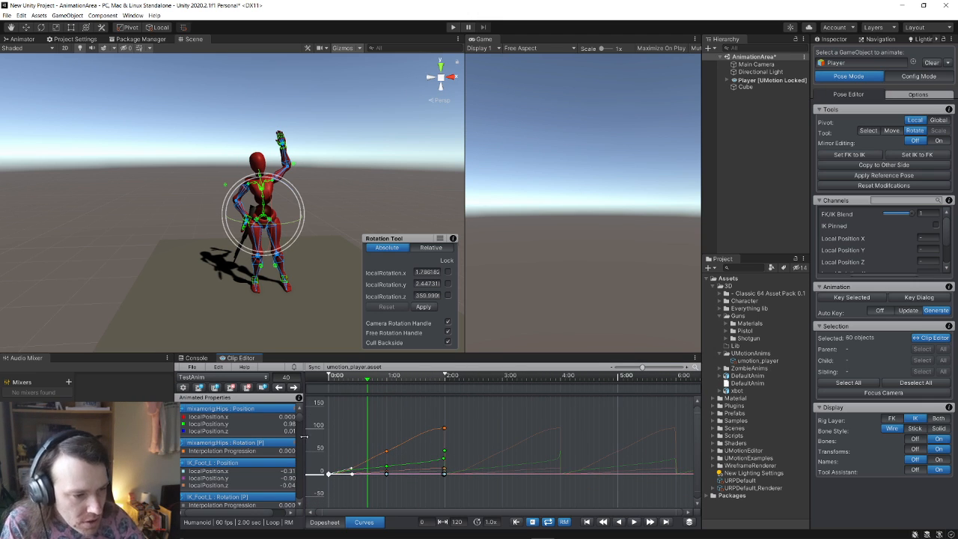
scroll(229, 431, down, 6)
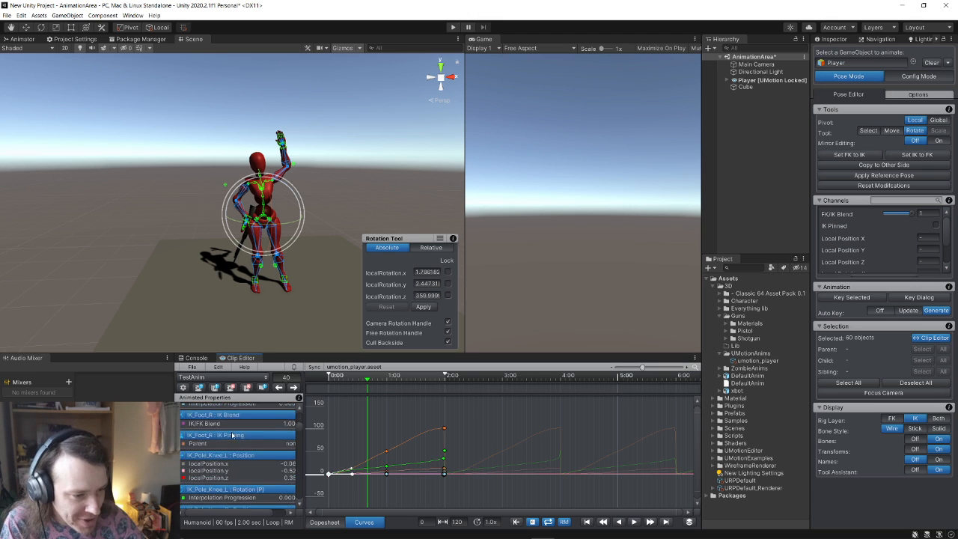
scroll(233, 436, up, 6)
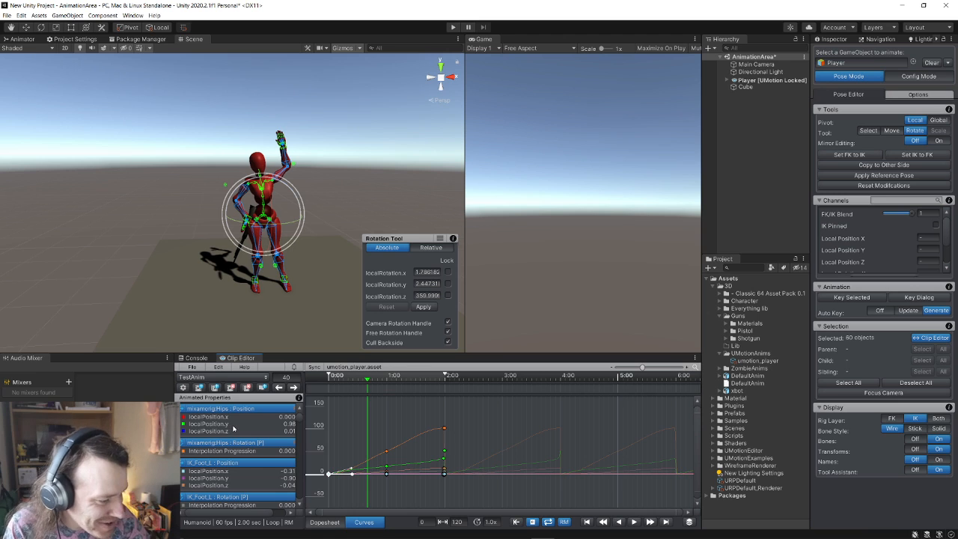
scroll(371, 429, up, 2)
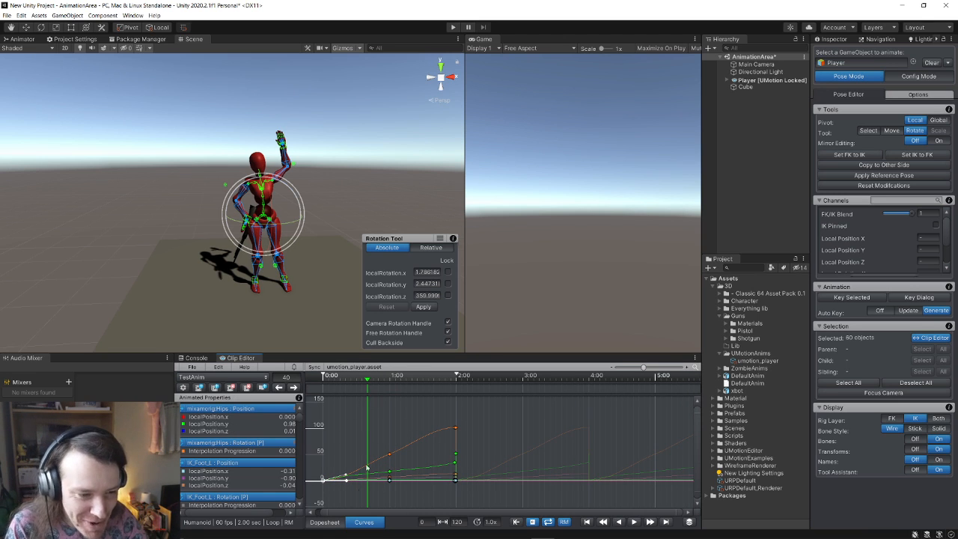
Return the clip to the dopesheet display and save the AnimationArea scene
click(325, 523)
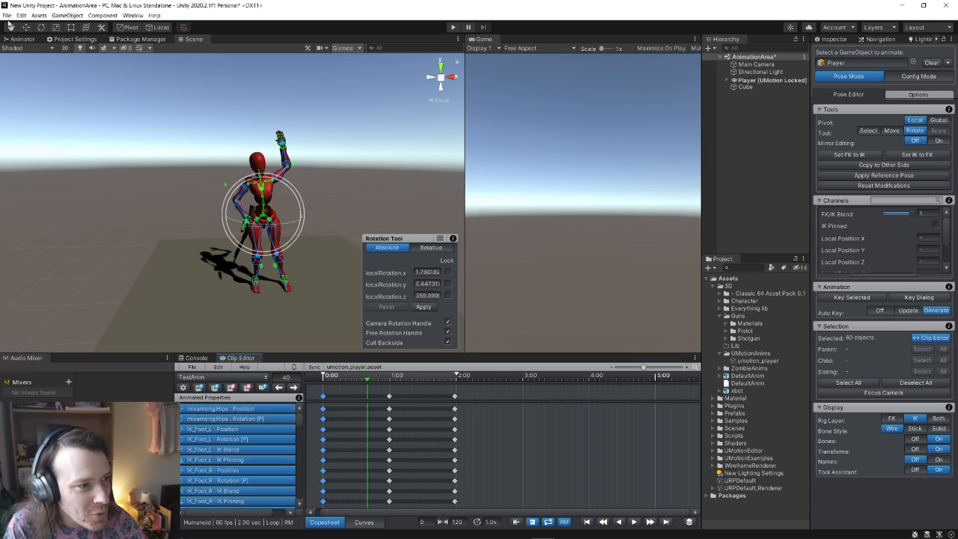
click(7, 15)
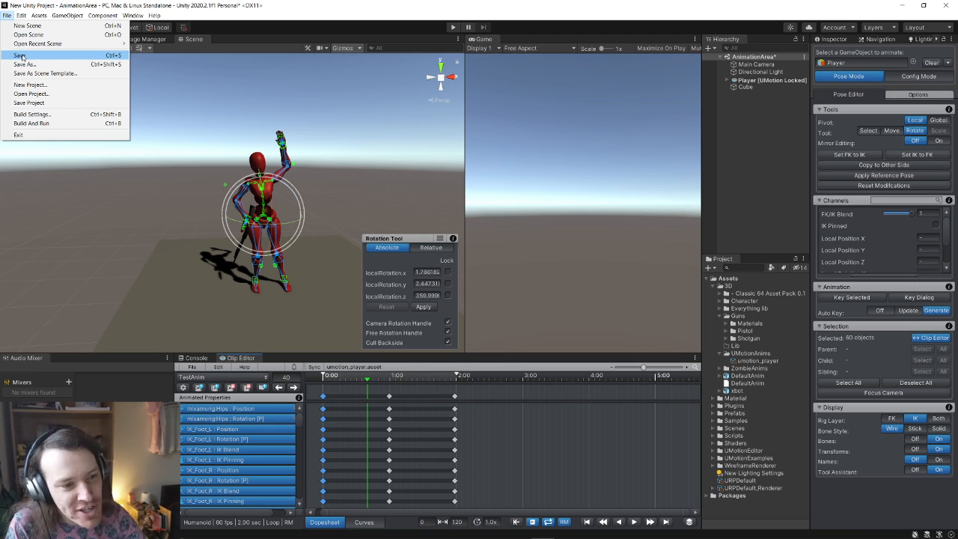
click(21, 56)
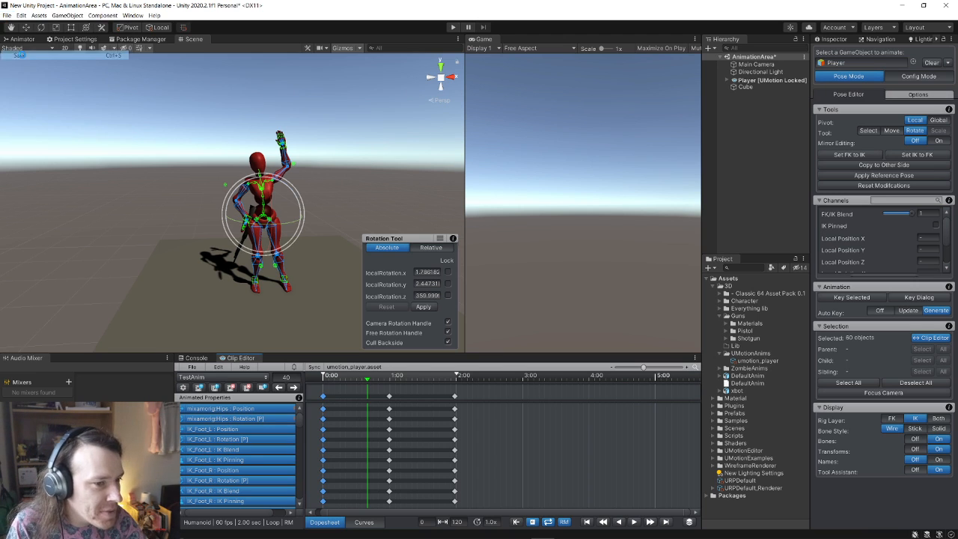
Deselect all bones while keeping the whole waving figure in view
right_drag(154, 120, 159, 171)
click(260, 184)
key(w)
key(s)
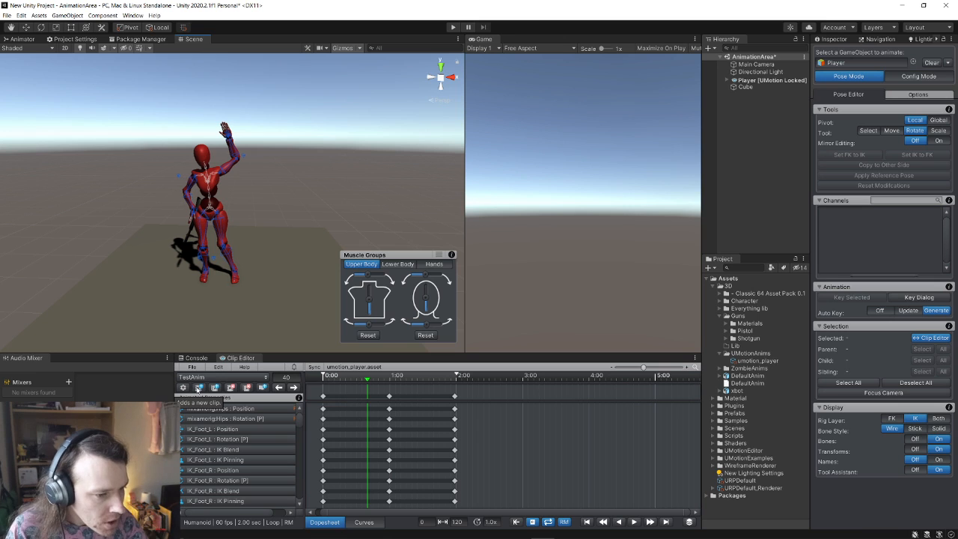
Open the UMotion project settings and choose Anim as the export file format
click(183, 388)
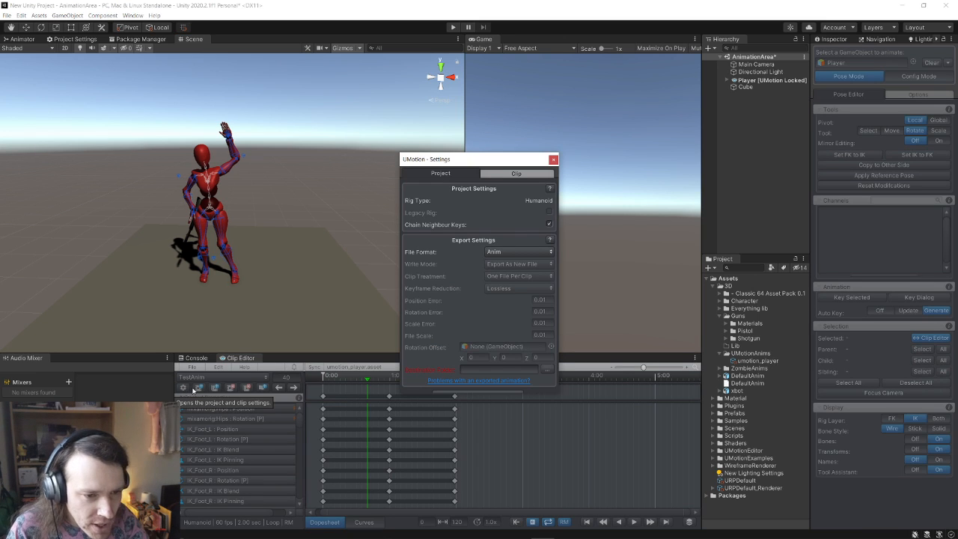
click(525, 253)
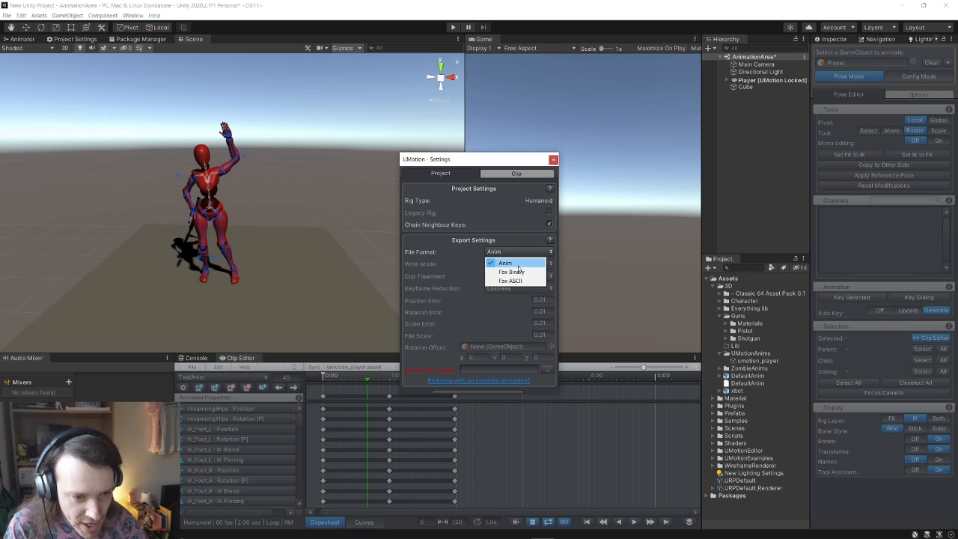
click(518, 264)
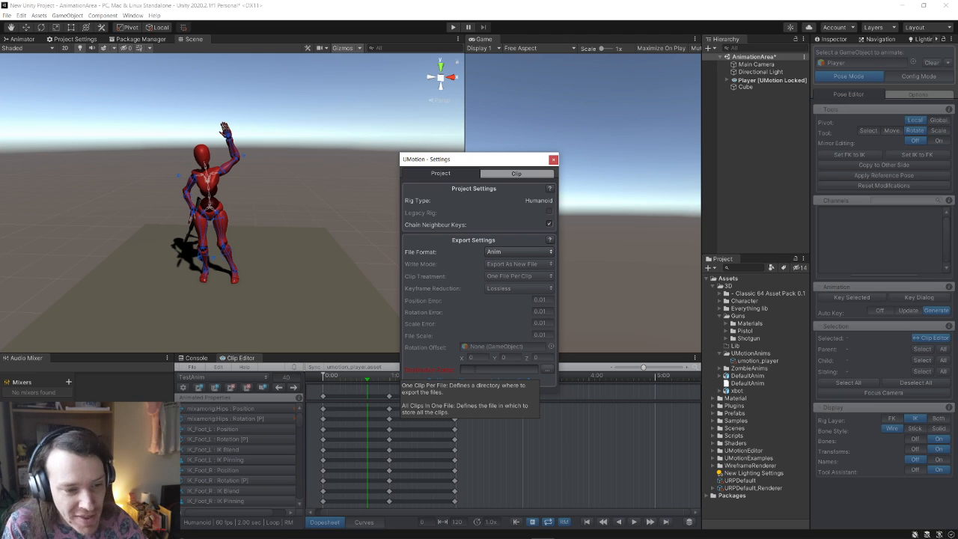
Create a folder named Exports inside Assets/3D/UMotionAnims and set it as the export destination folder
click(545, 370)
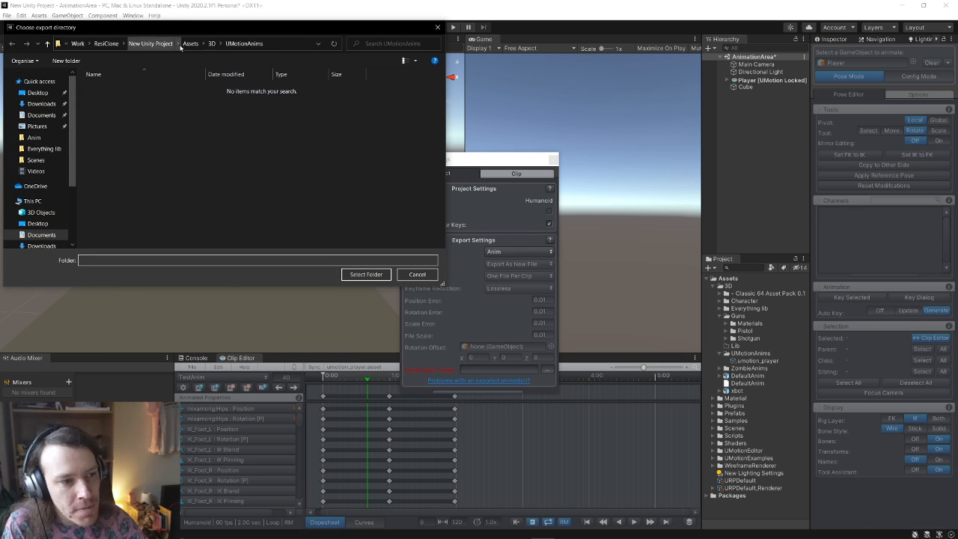
right_click(171, 160)
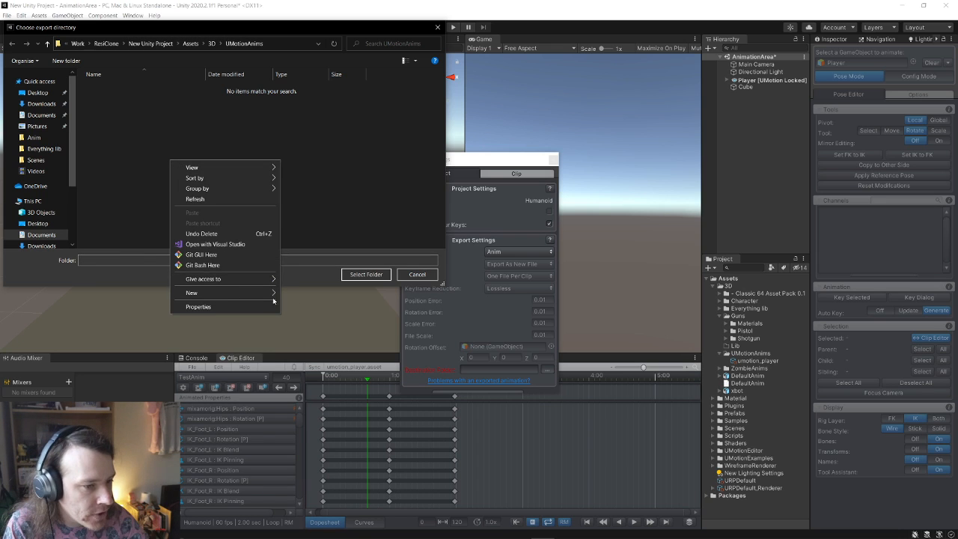
mouse_move(255, 293)
click(314, 293)
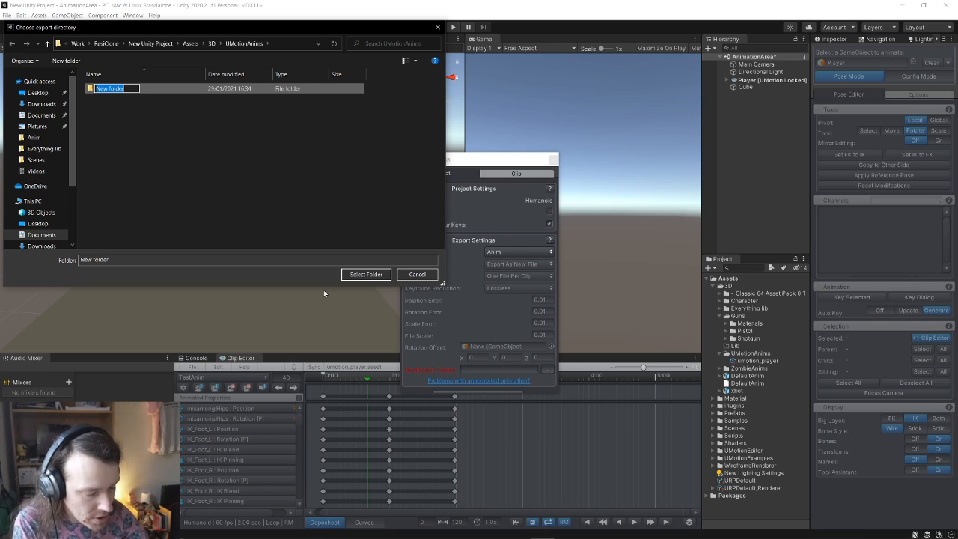
text(Exports)
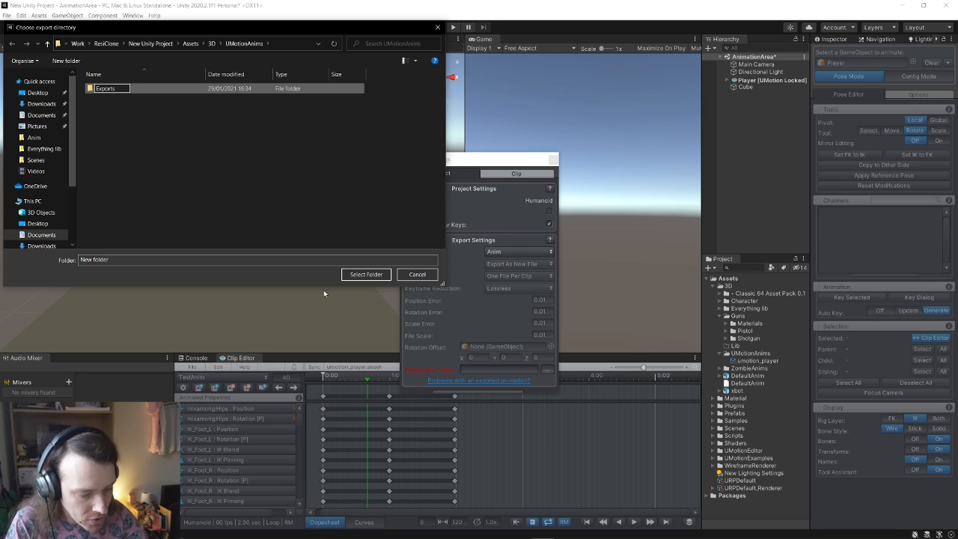
key(Return)
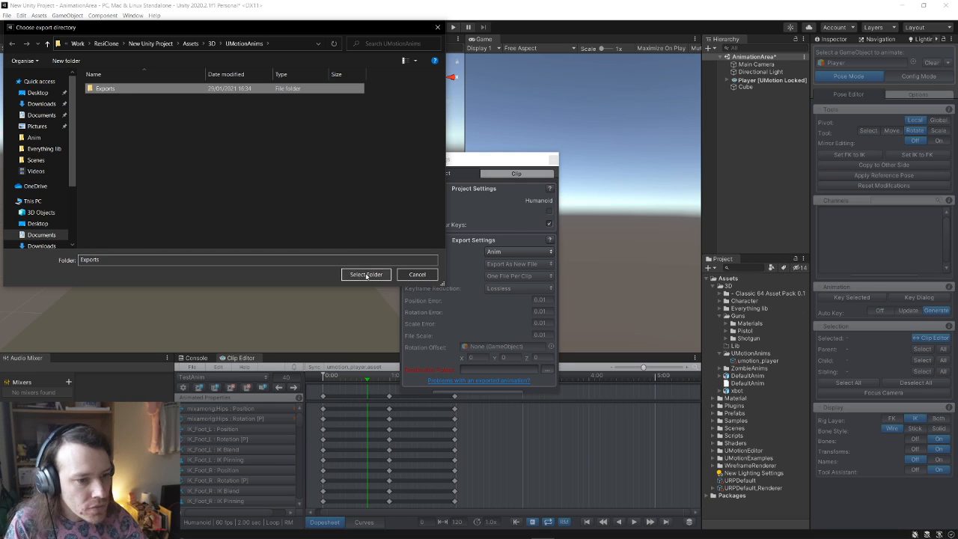
click(367, 275)
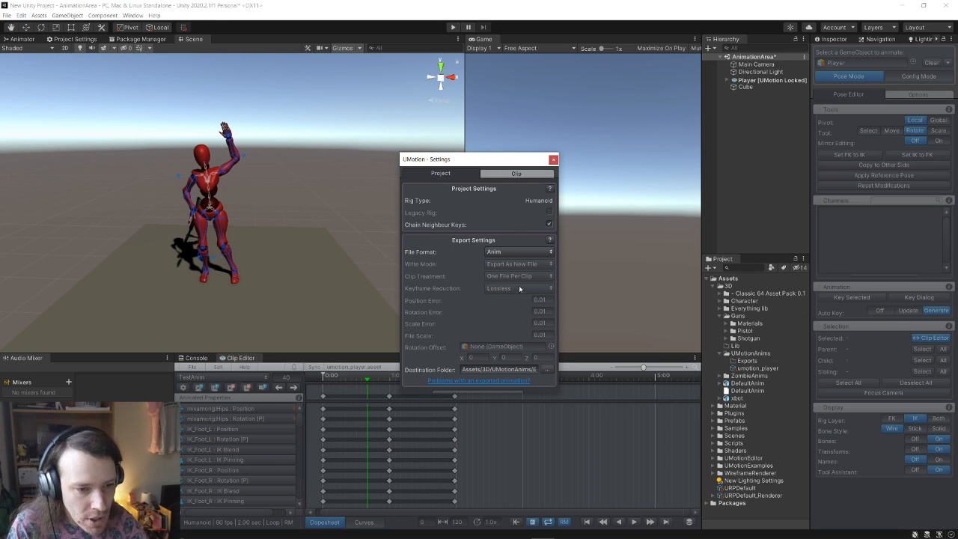
Check the TestAnim clip settings, return to the project settings and close the settings window
click(515, 174)
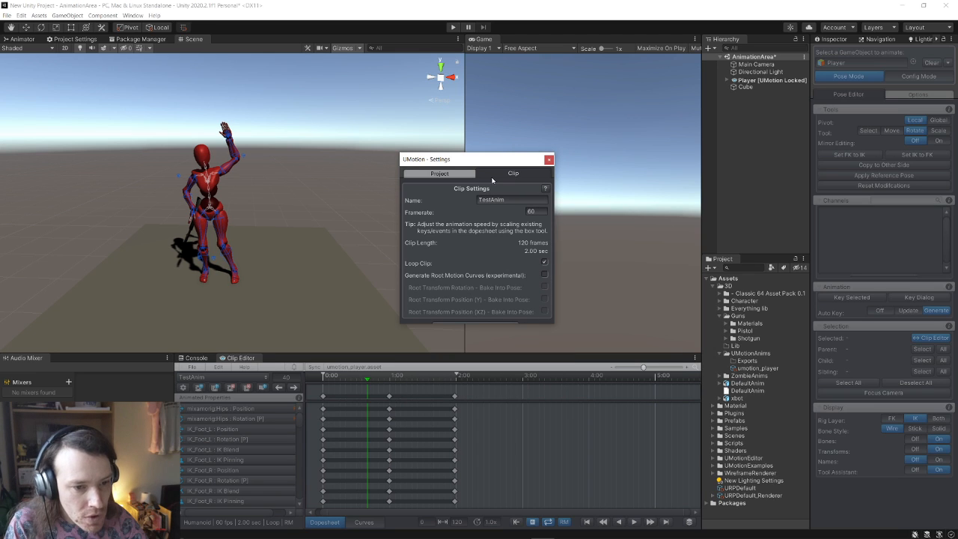
click(457, 176)
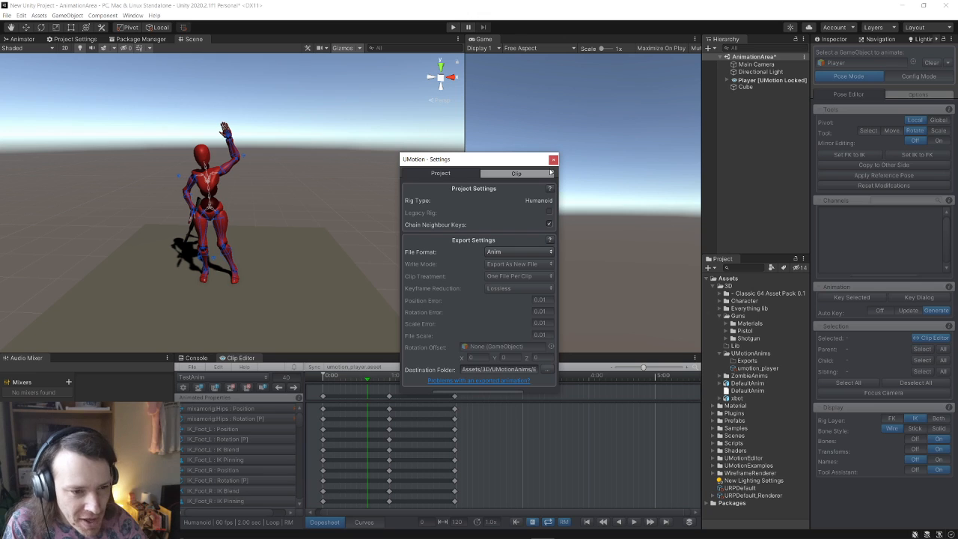
click(554, 160)
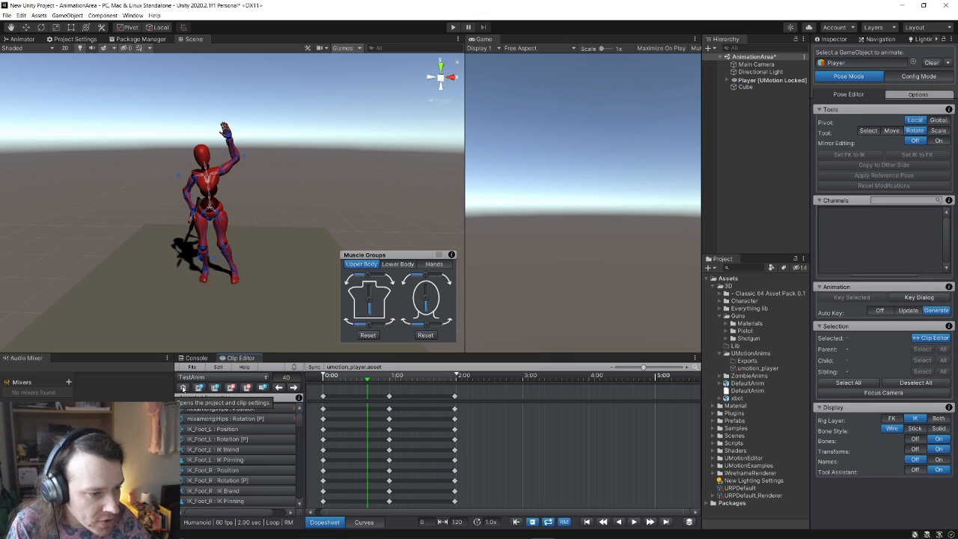
Export the current clip, TestAnim, to the Exports folder
click(193, 367)
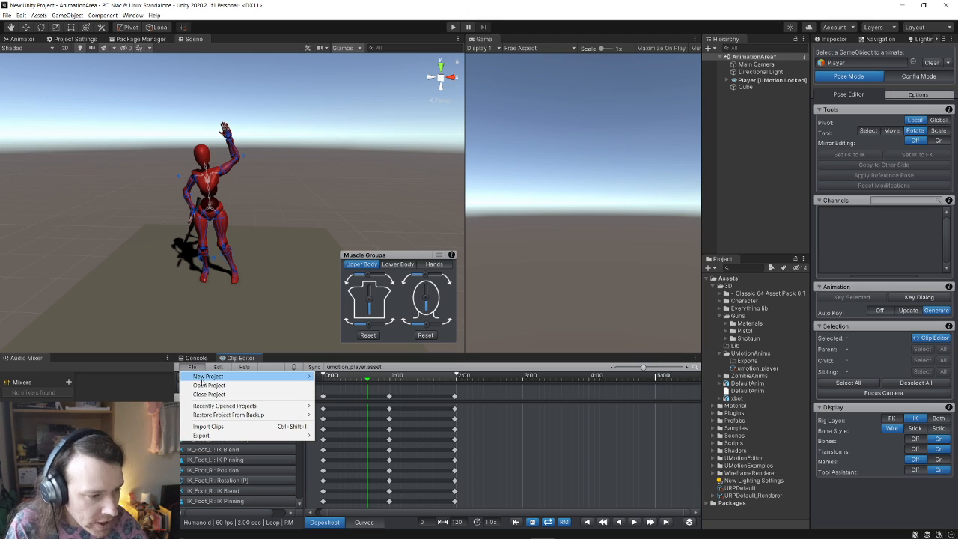
mouse_move(232, 407)
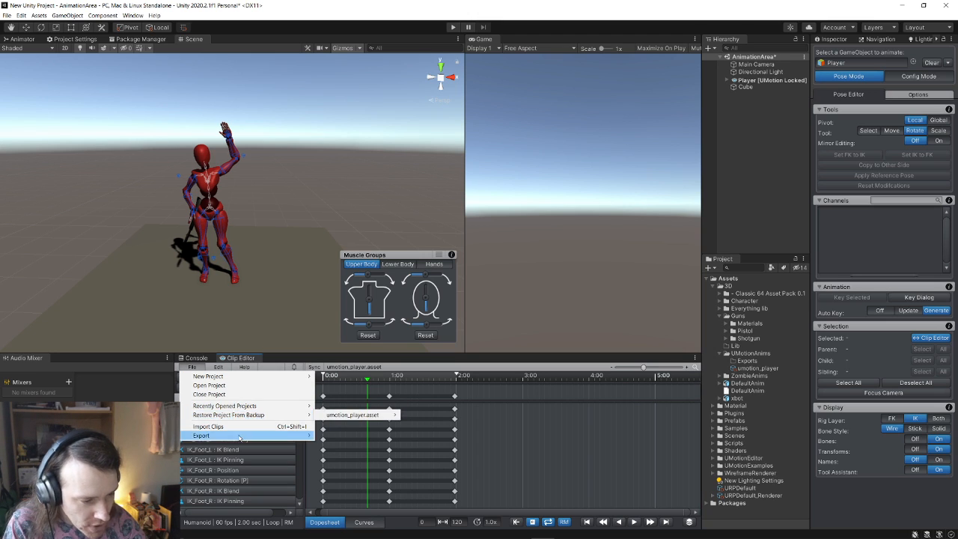
mouse_move(240, 437)
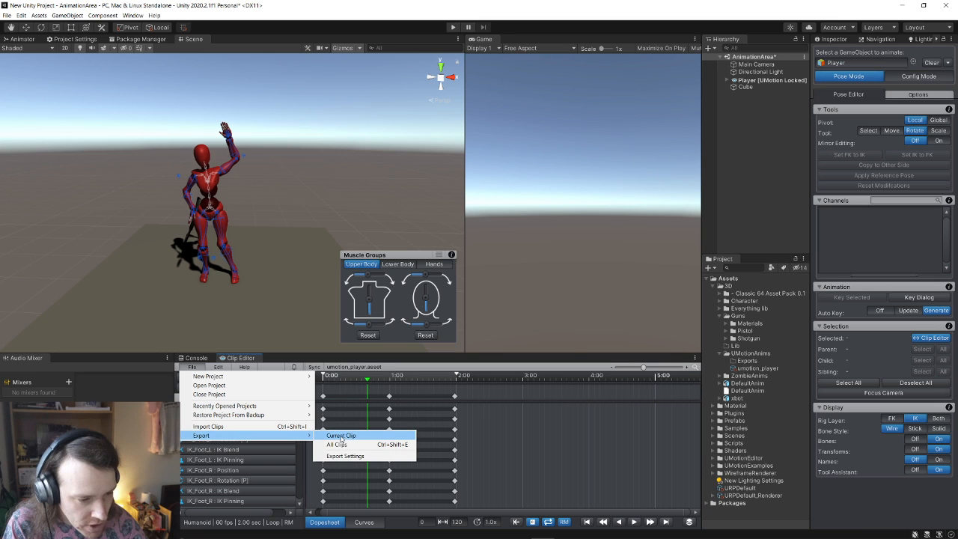
click(341, 437)
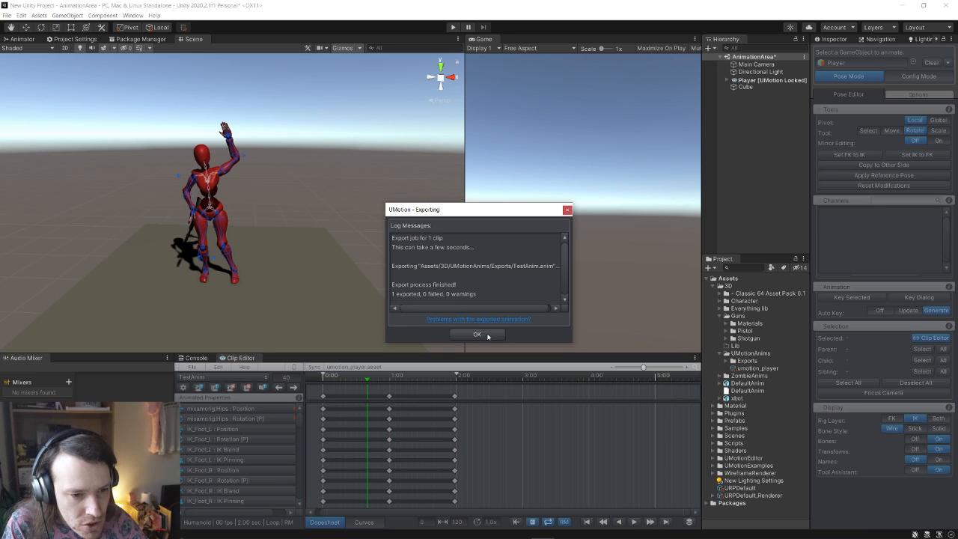
Dismiss the export log and clear the Player from the UMotion Pose Editor
click(487, 335)
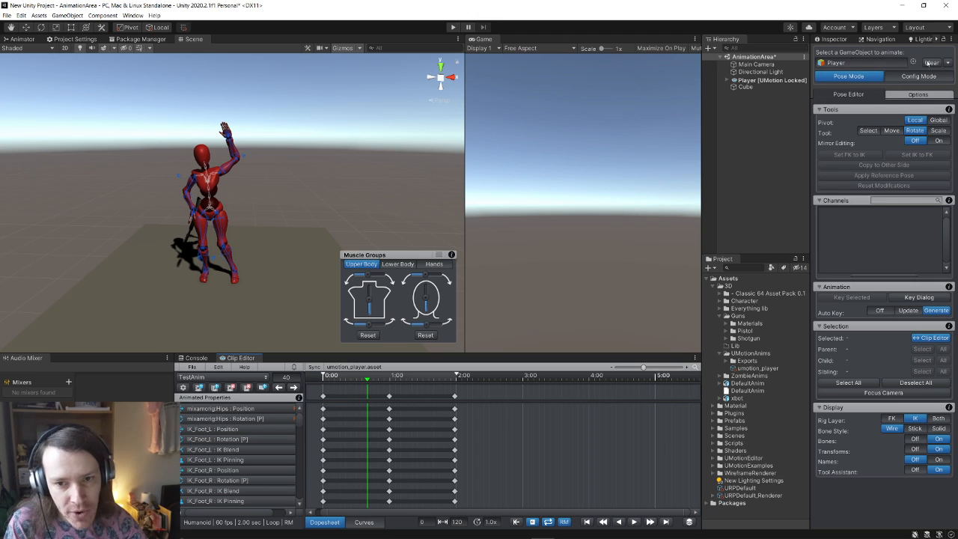
click(930, 63)
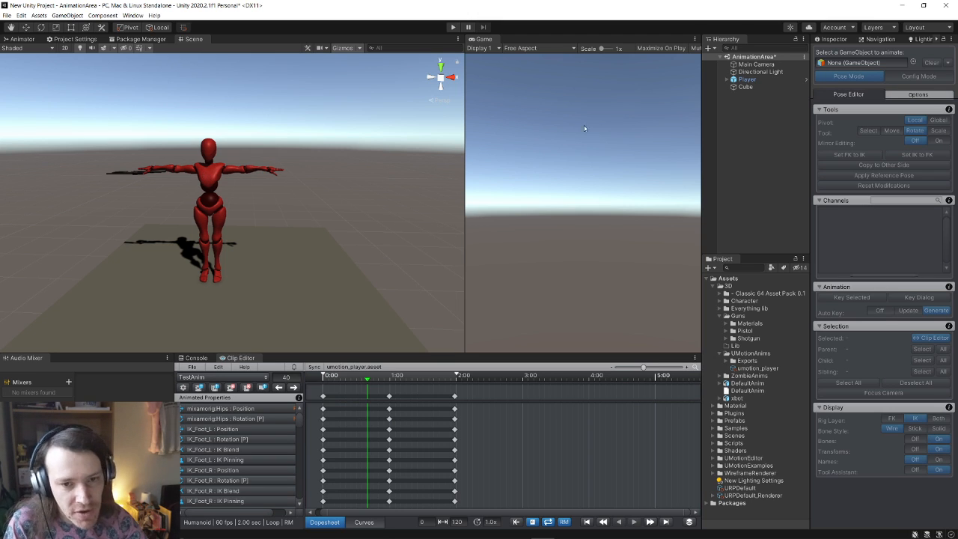
Duplicate the Player object in the AnimationArea scene
click(755, 80)
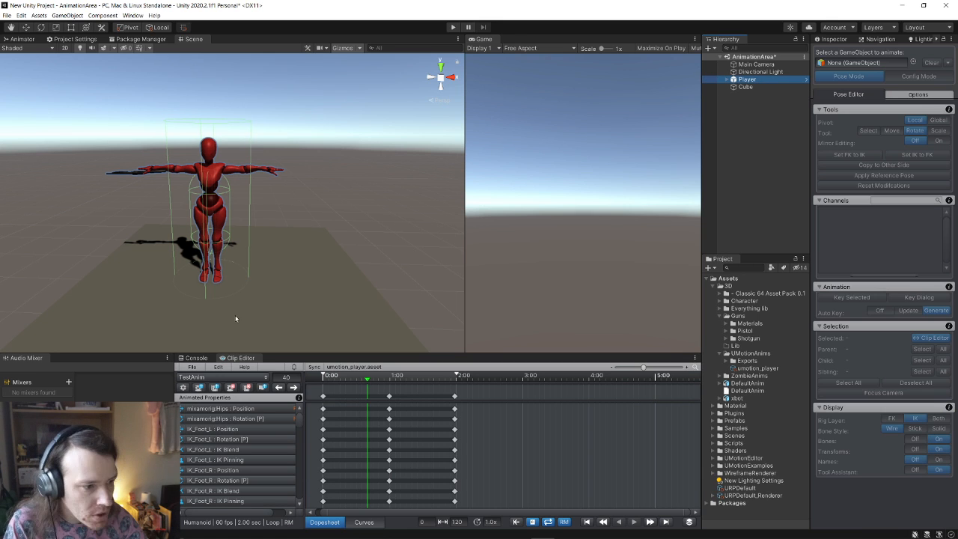
click(195, 358)
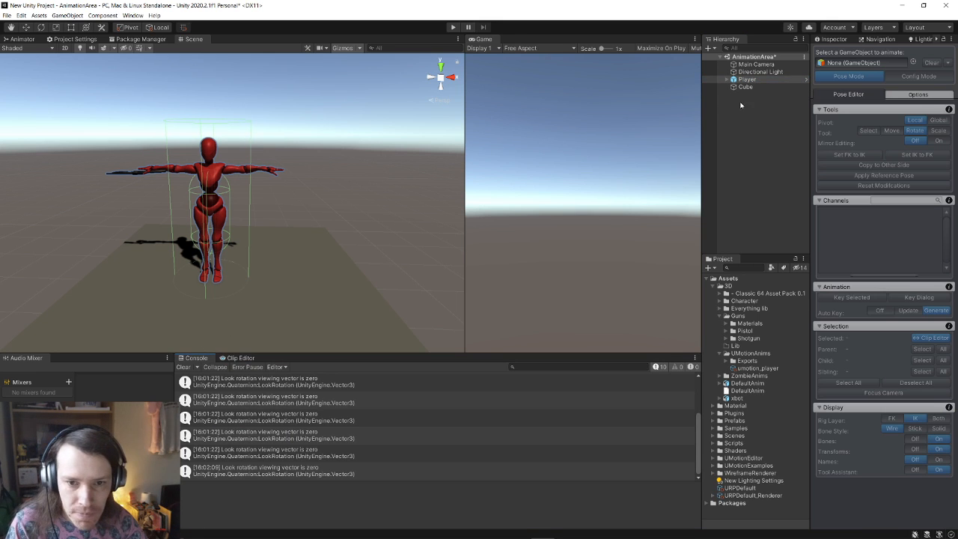
click(836, 40)
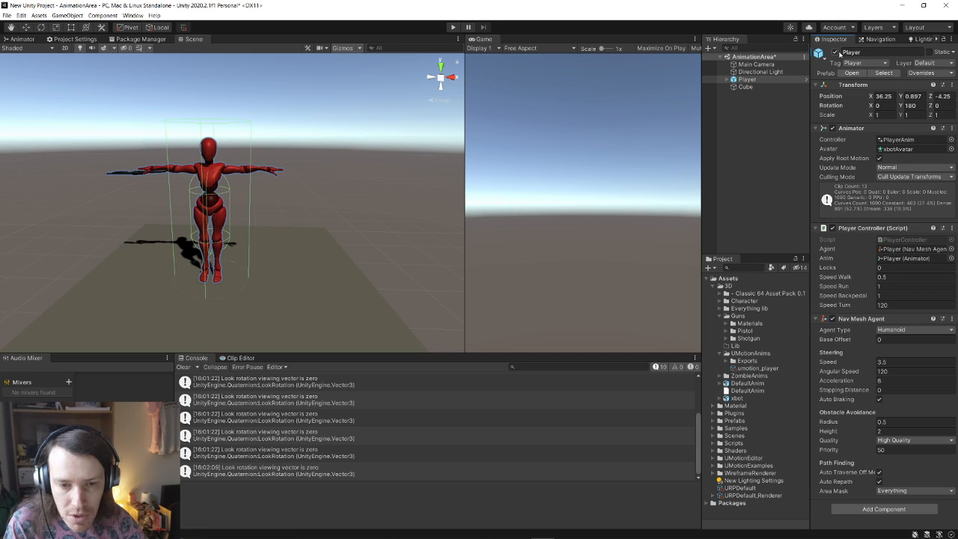
click(748, 87)
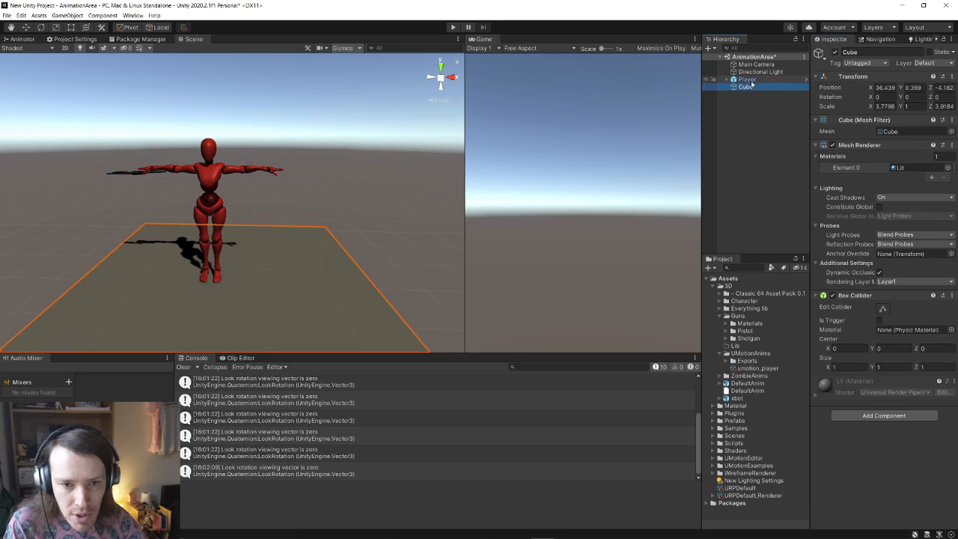
click(748, 79)
key(ctrl+d)
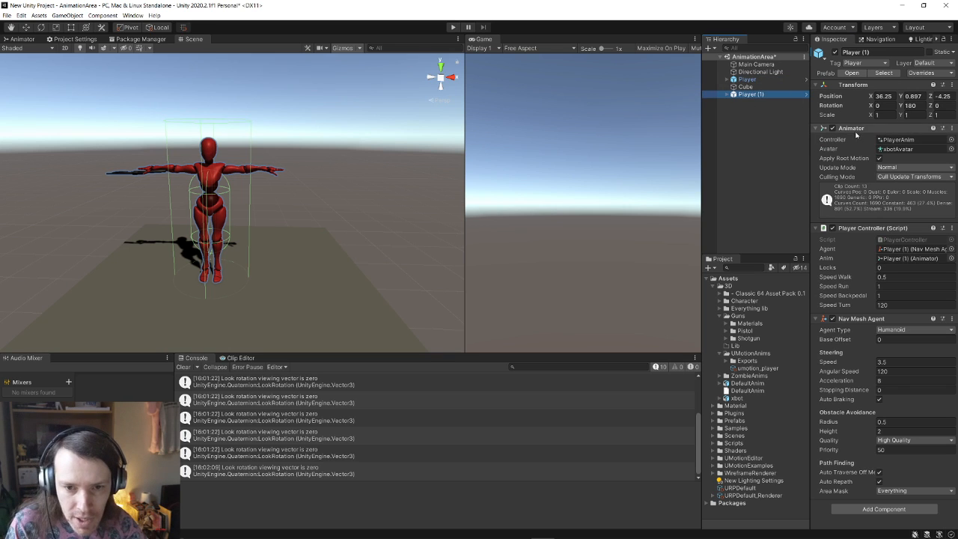
Remove the Animator, Player Controller and Nav Mesh Agent components from the duplicate Player (1)
right_click(857, 129)
click(882, 148)
right_click(859, 140)
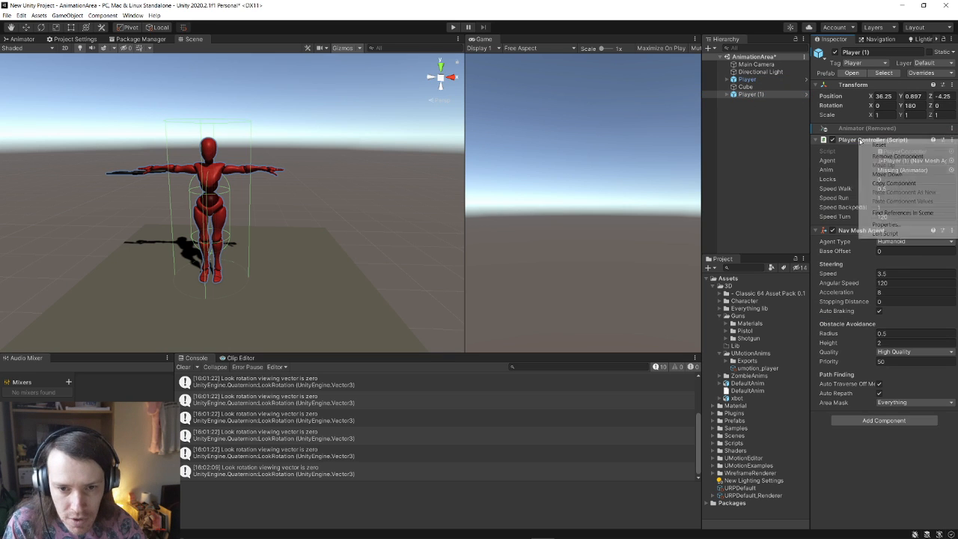
click(891, 156)
right_click(858, 151)
click(883, 167)
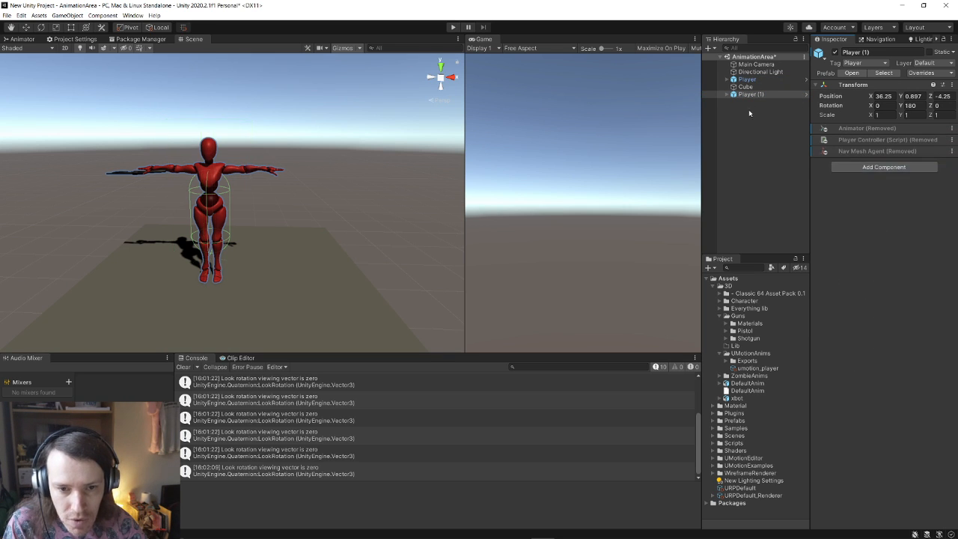
Deactivate the original Player object in the scene
click(747, 80)
click(836, 52)
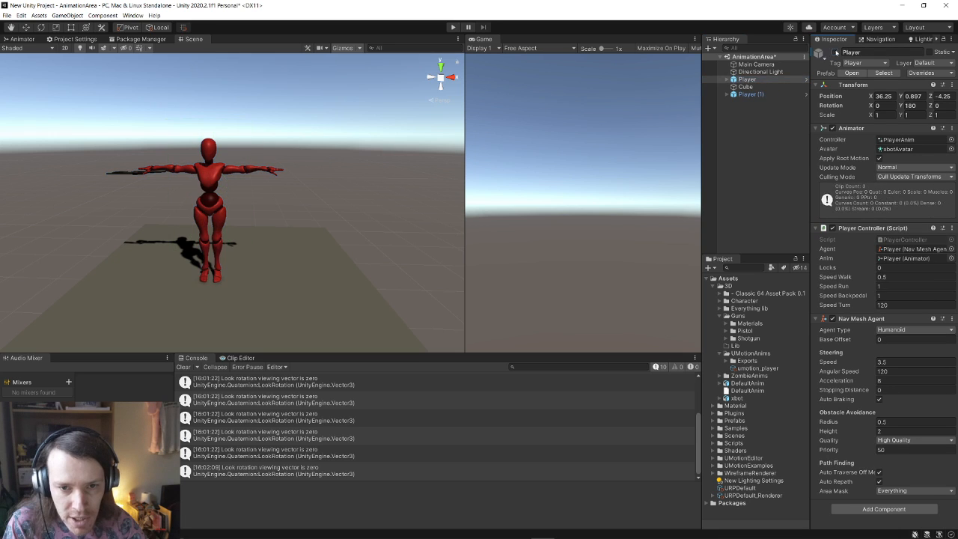
Apply the exported TestAnim clip to Player (1) and set its new Animator's avatar to xbotAvatar
click(752, 95)
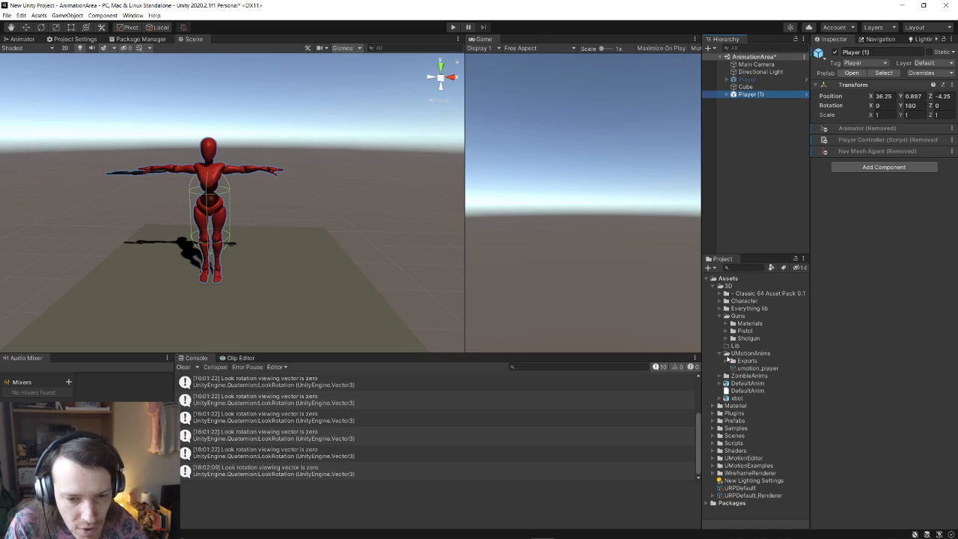
click(727, 361)
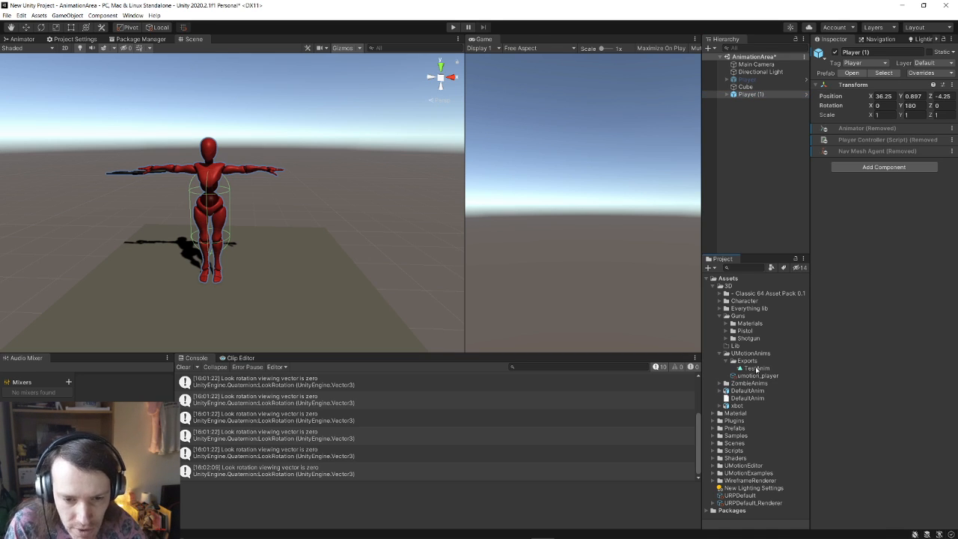
drag(754, 369, 867, 212)
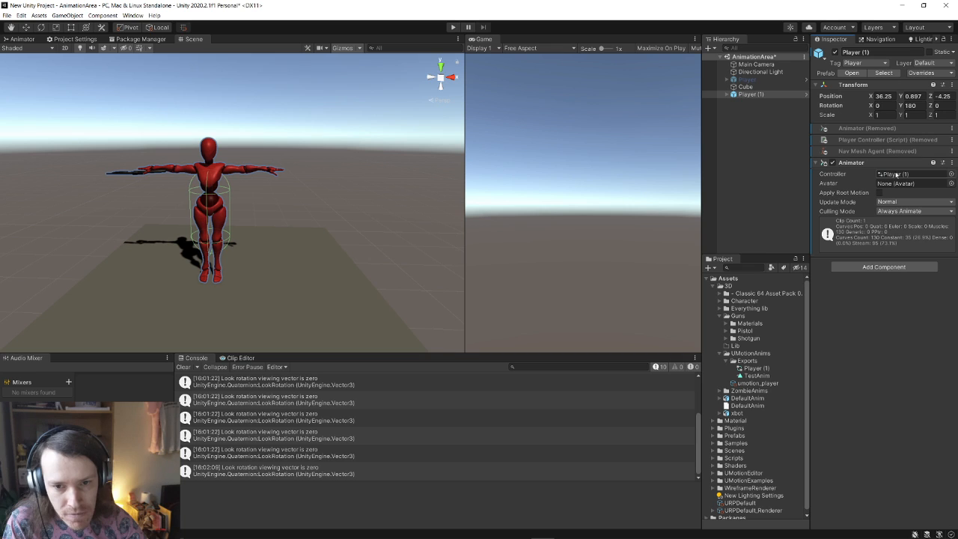
click(951, 184)
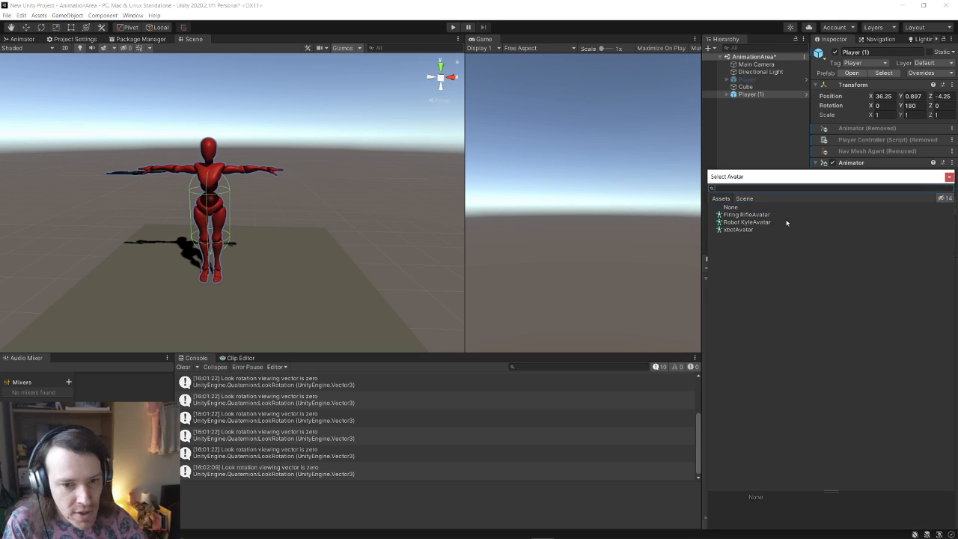
double_click(740, 230)
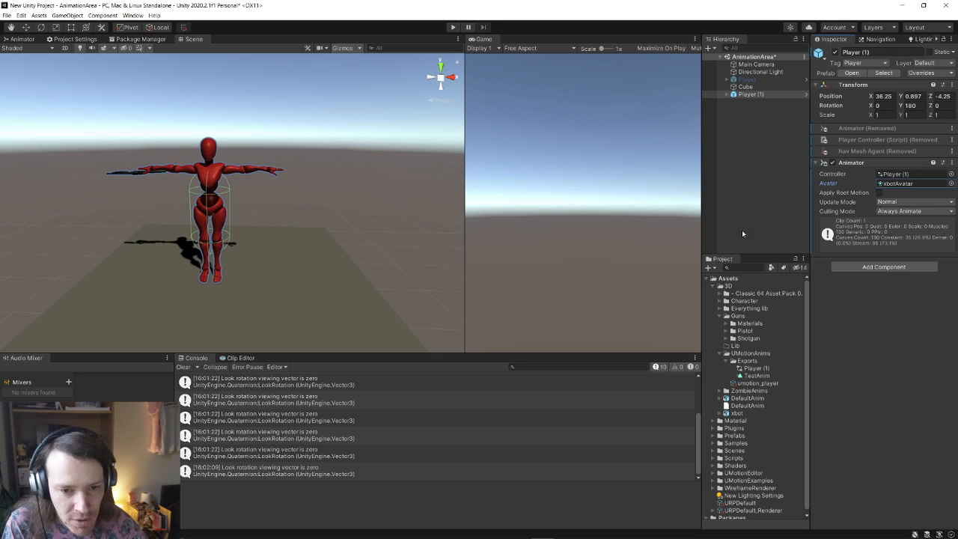
Open the Player (1) animator controller and place the TestAnim state beside the Entry node
double_click(905, 175)
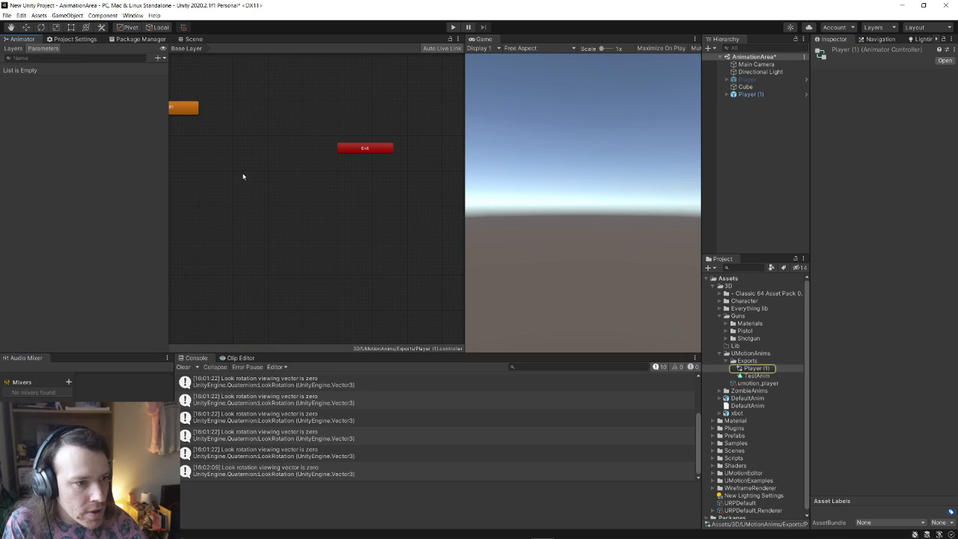
drag(292, 148, 310, 187)
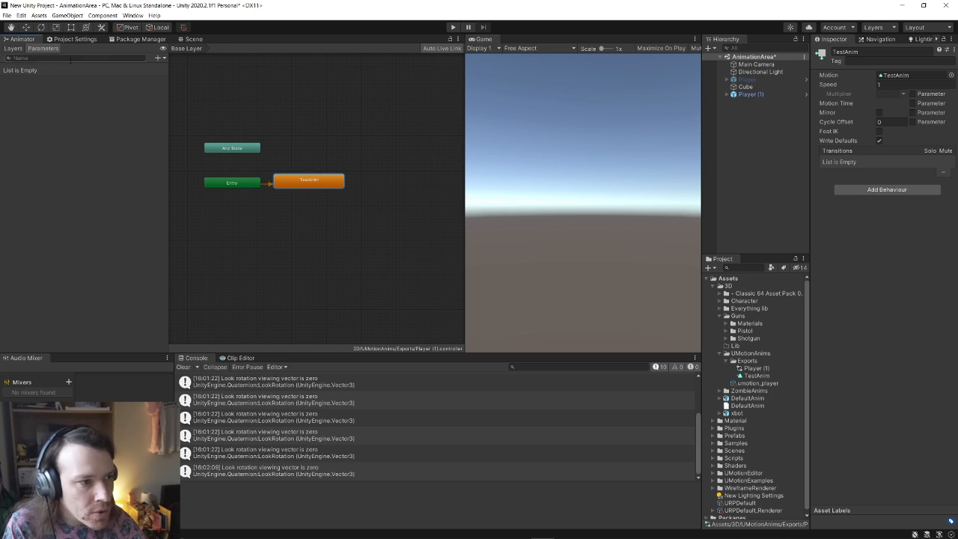
Run the scene to watch the exported waving animation on Player (1), and stop playback
click(192, 39)
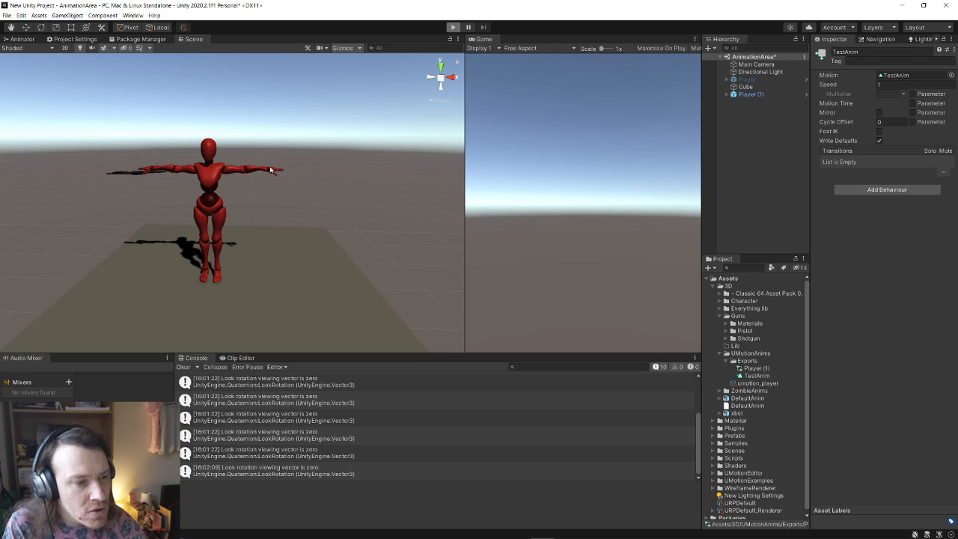
key(ctrl+p)
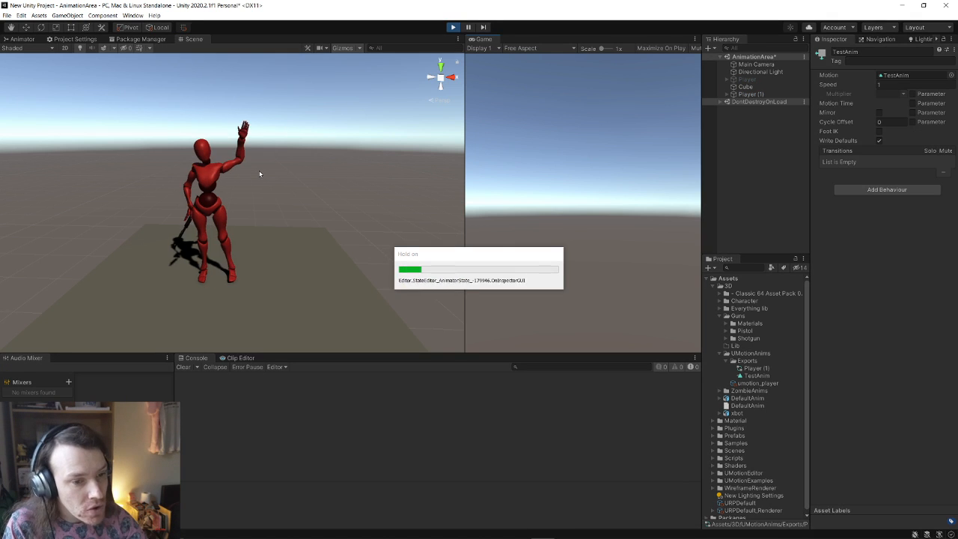
right_drag(230, 200, 192, 172)
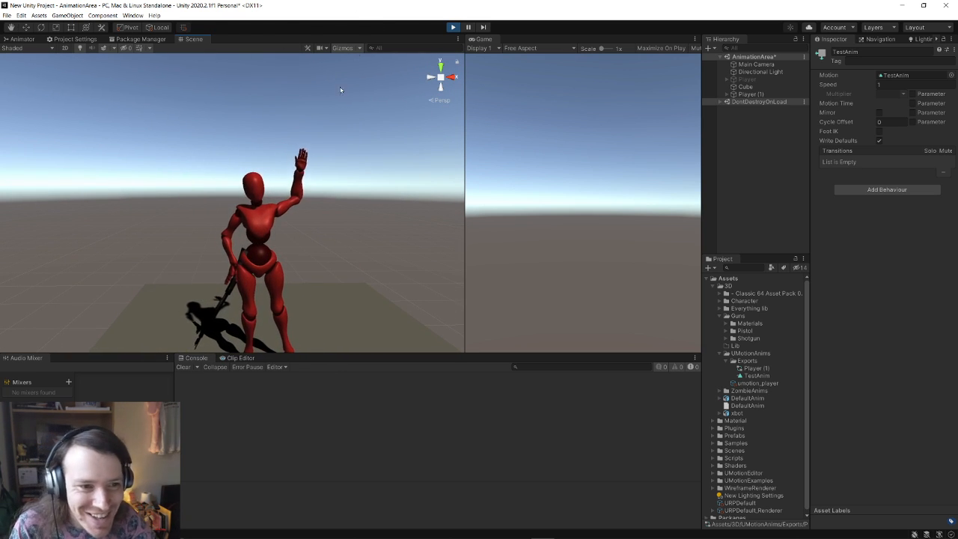
scroll(439, 116, down, 3)
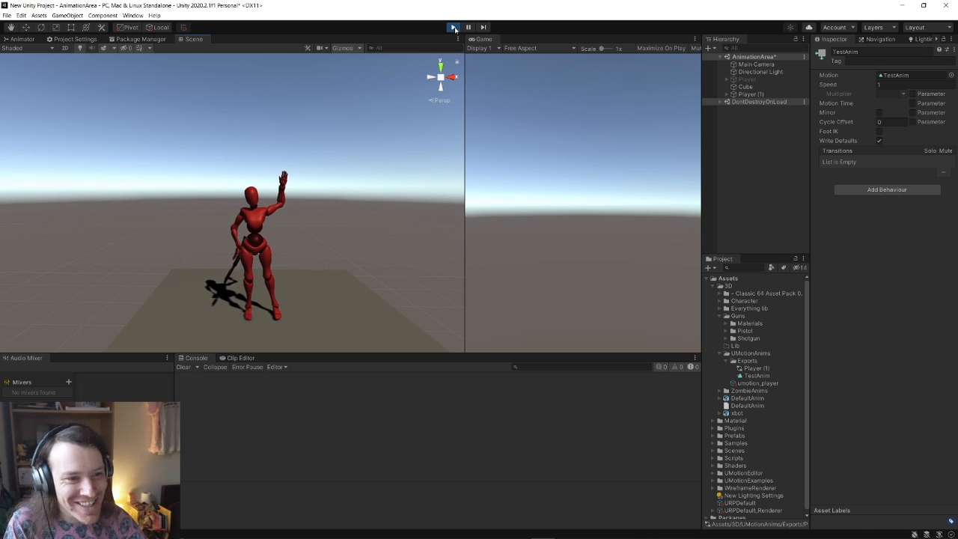
click(453, 28)
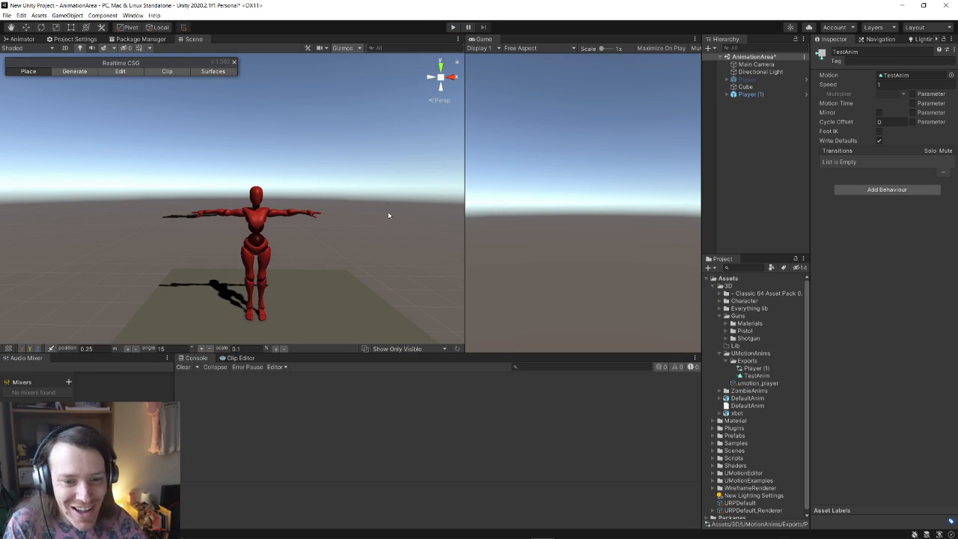
Deactivate Player (1) and reactivate the original Player object
mouse_move(334, 242)
alt+mouse_down()
mouse_move(312, 259)
mouse_move(339, 259)
alt+mouse_up()
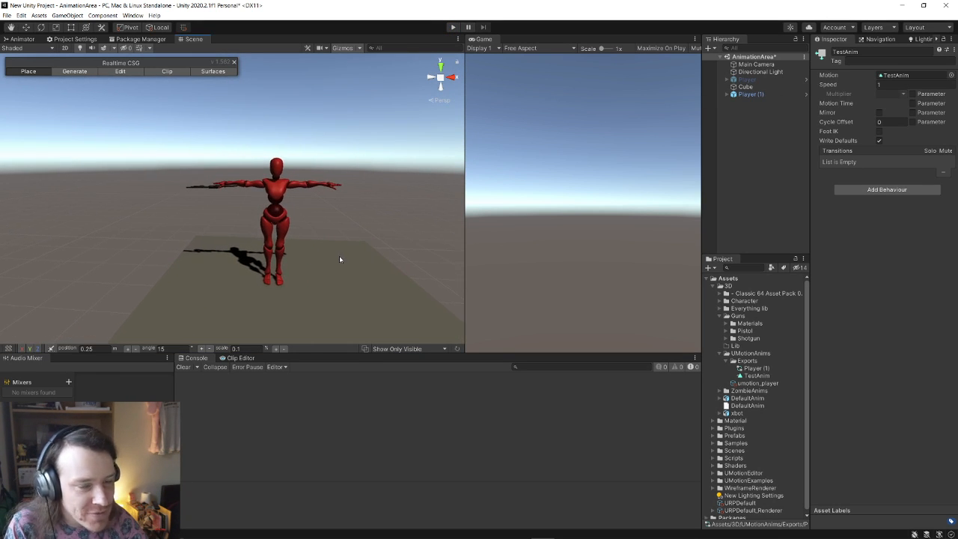
click(761, 93)
click(836, 52)
click(767, 77)
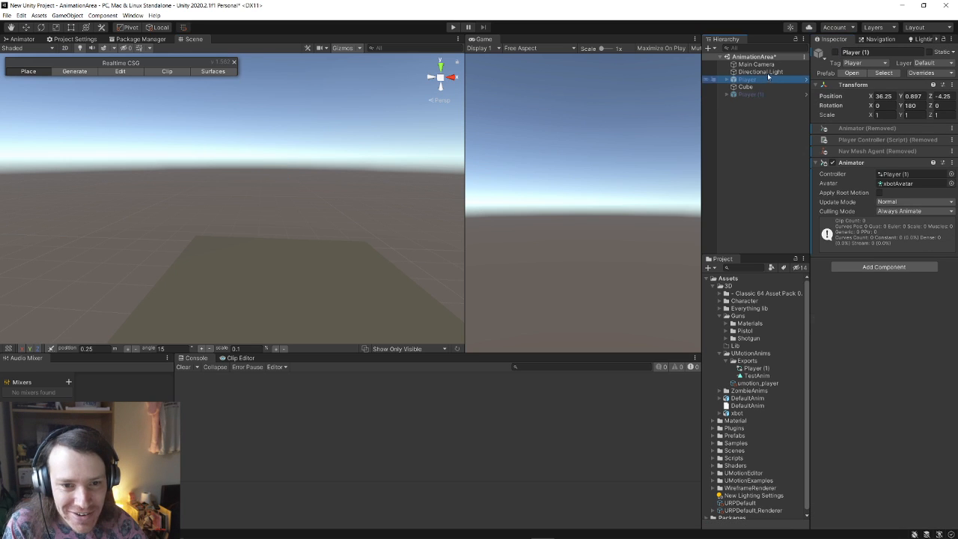
click(834, 53)
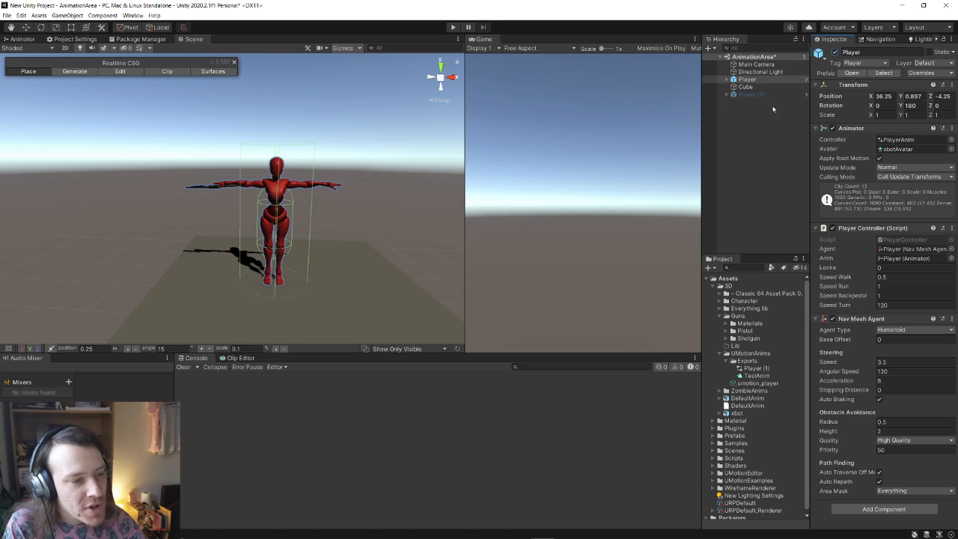
Widen the Inspector area and assign the Player to the UMotion Pose Editor for animating
mouse_move(221, 227)
right_down()
mouse_move(267, 237)
mouse_move(342, 220)
mouse_move(211, 242)
right_up()
key(a)
key(w)
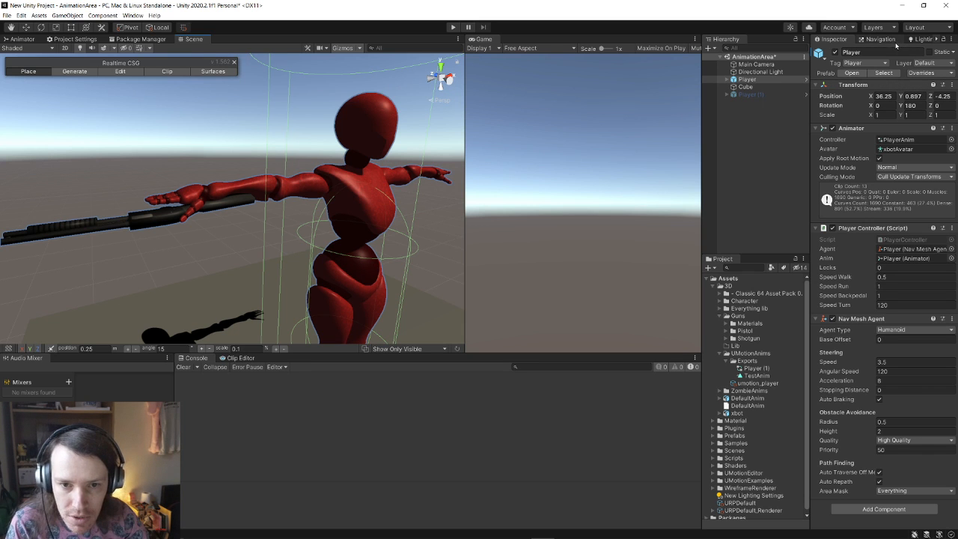
drag(810, 60, 749, 60)
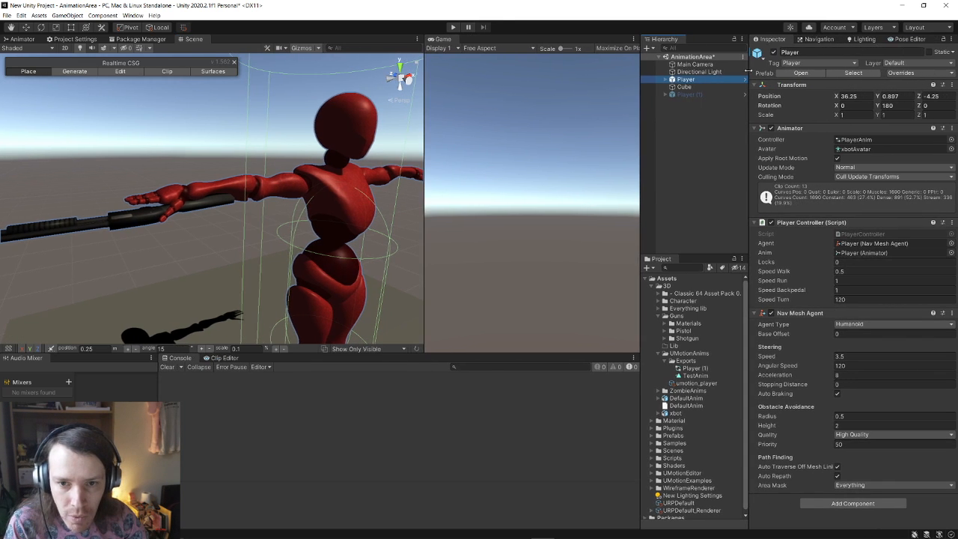
click(911, 39)
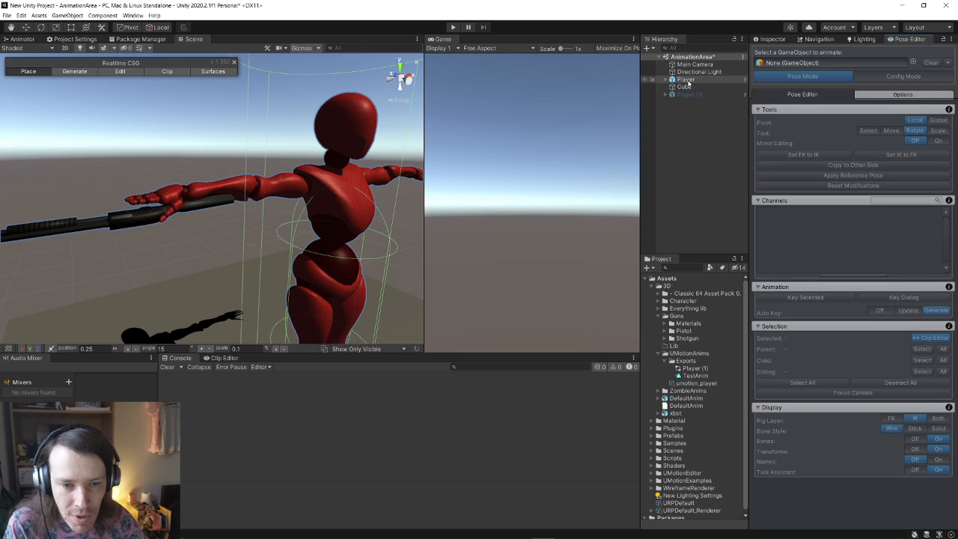
drag(831, 66, 833, 68)
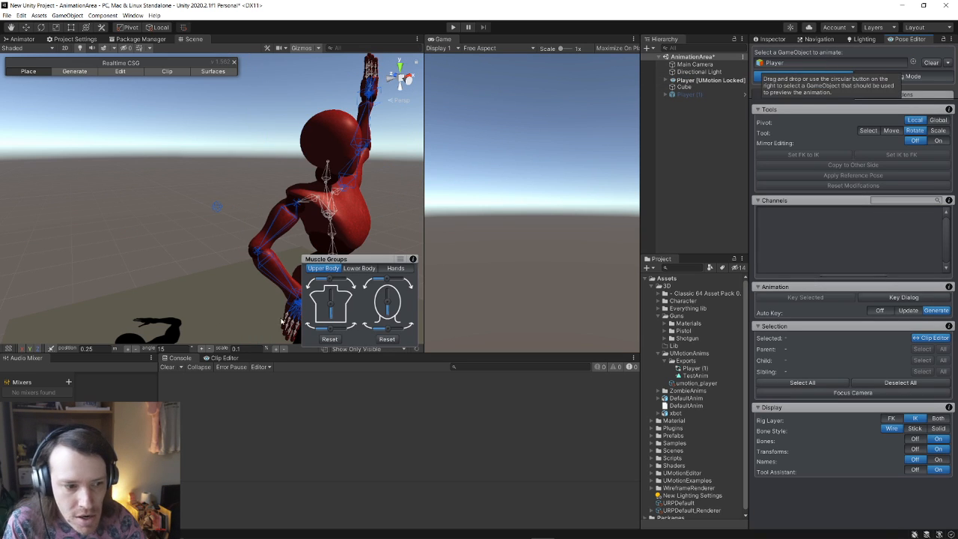
Create a new clip named ShotgunAim in the UMotion Clip Editor
click(213, 360)
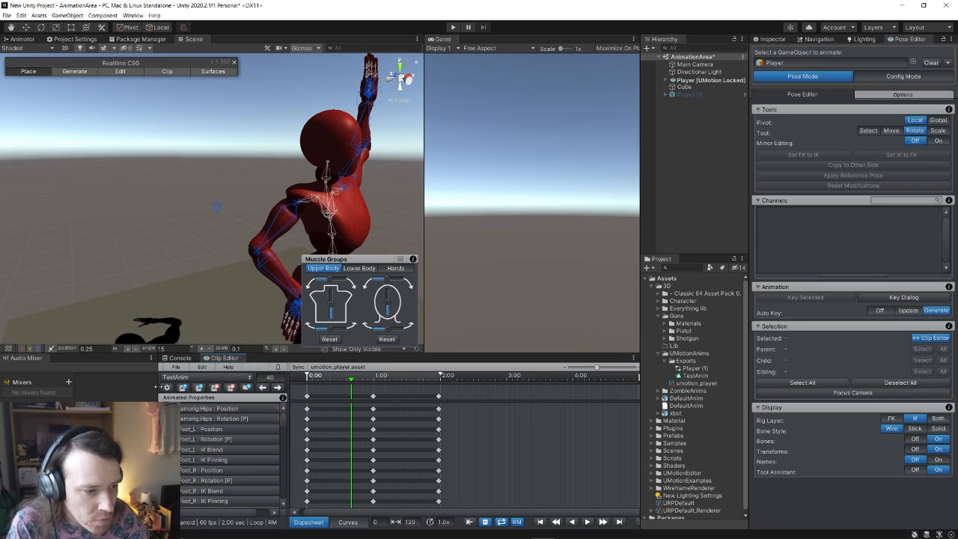
click(250, 377)
click(265, 364)
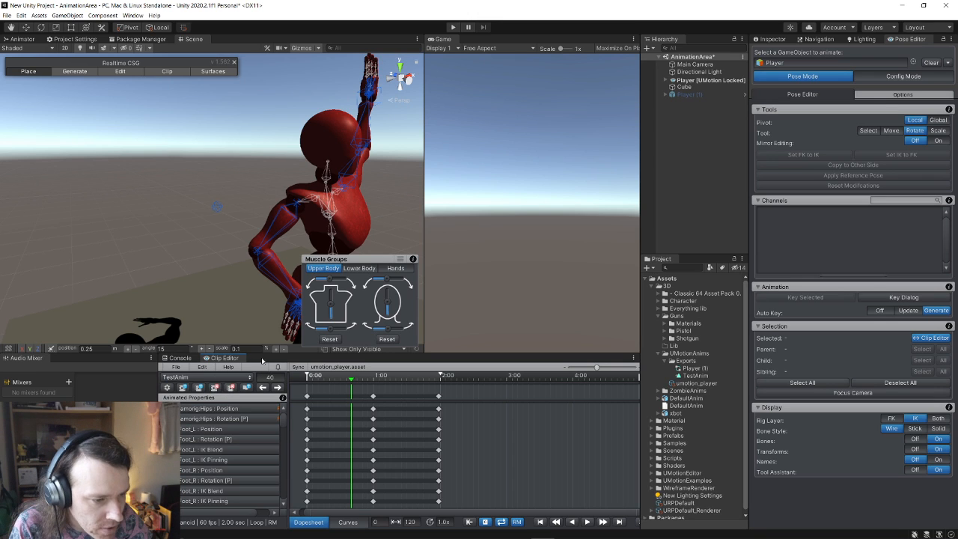
click(182, 388)
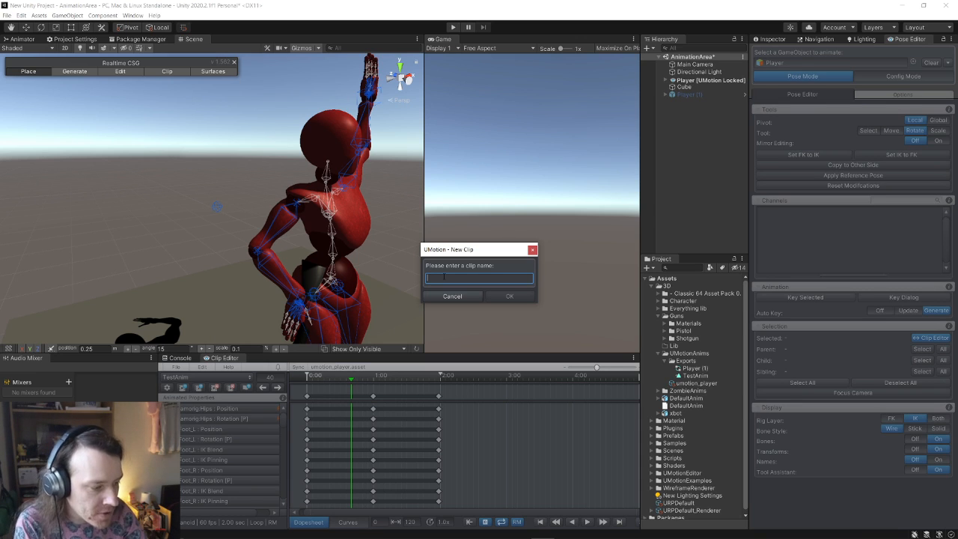
text(ShotgunAim)
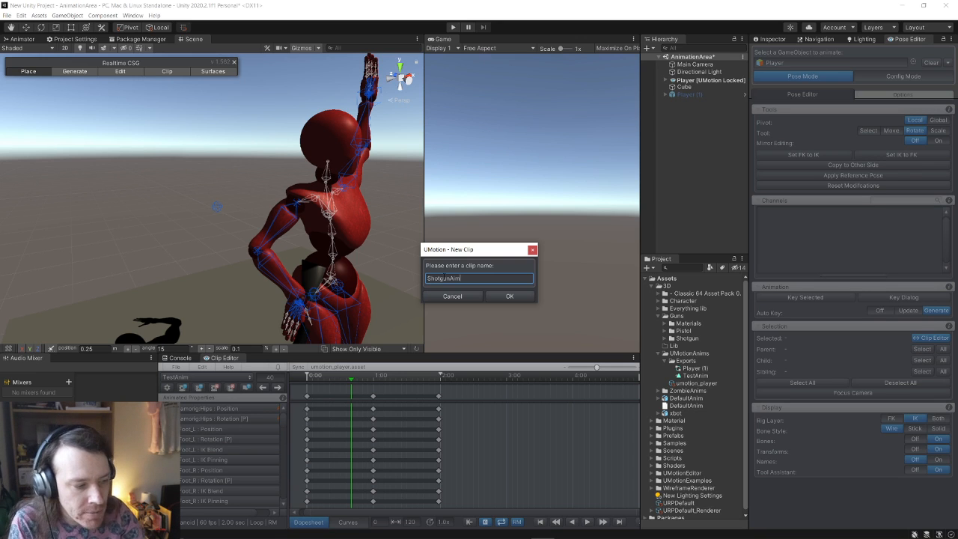
click(509, 297)
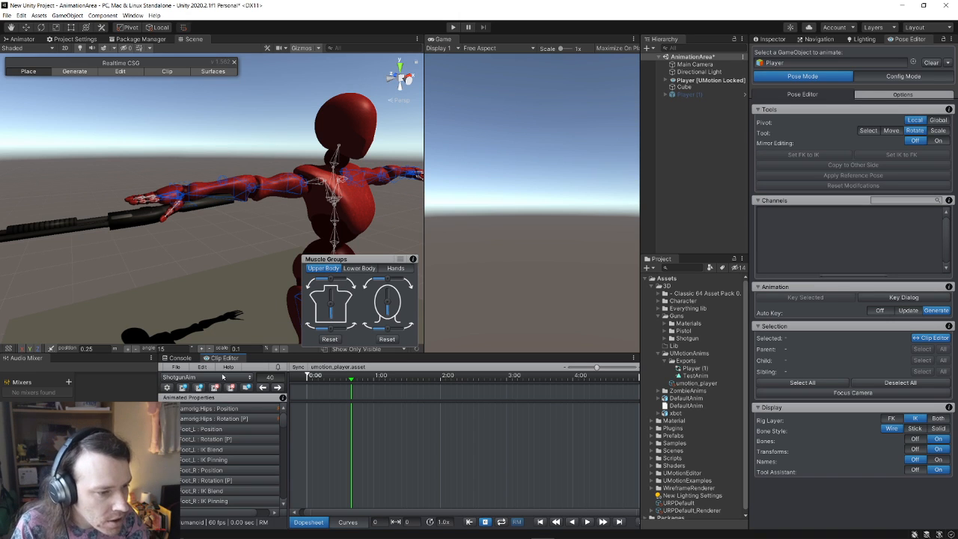
Open UMotion's clip import and add idle aiming.fbx from the 3D/Character/Anim/New folder
click(176, 369)
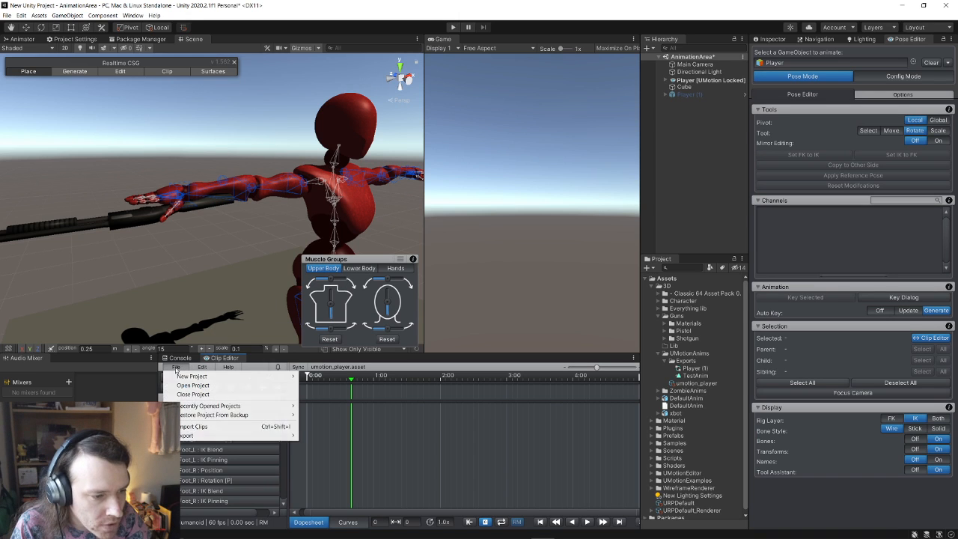
click(235, 427)
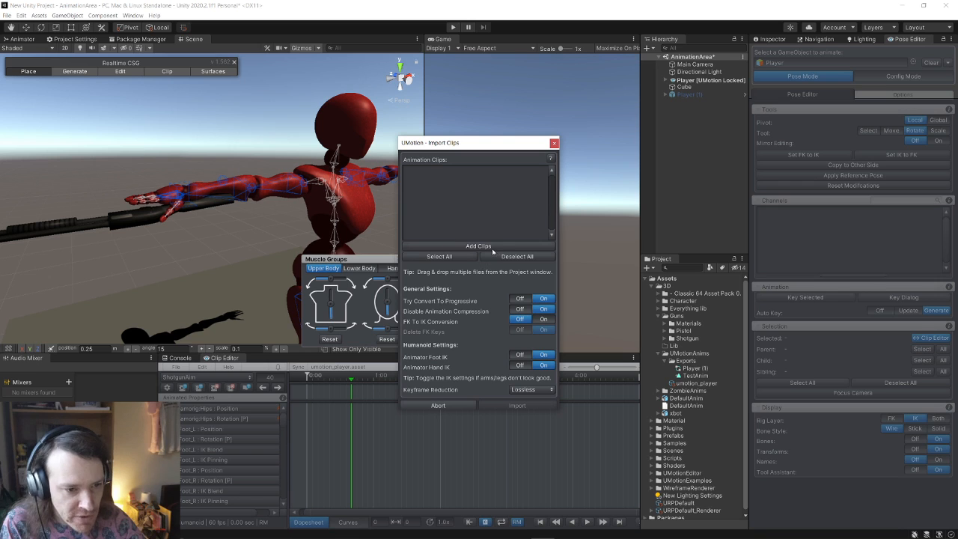
click(484, 245)
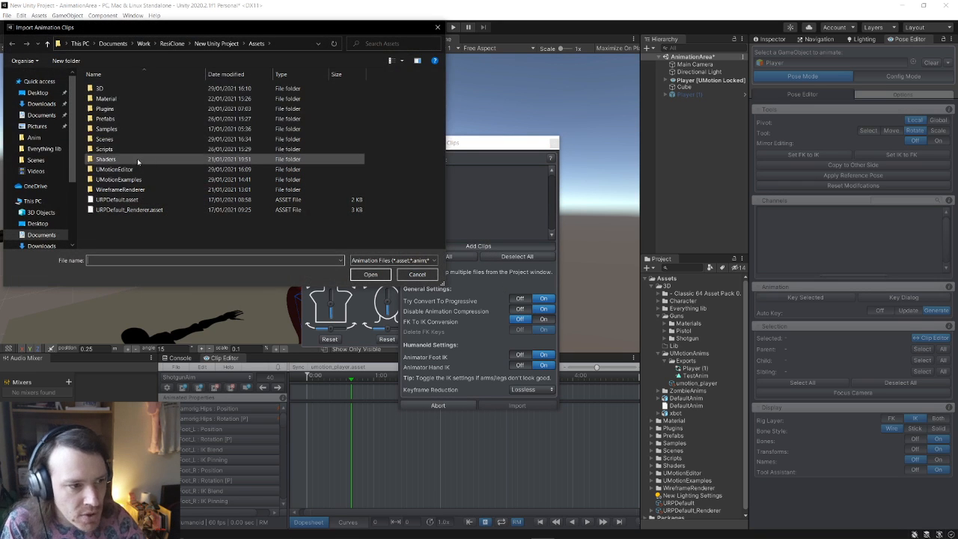
double_click(112, 88)
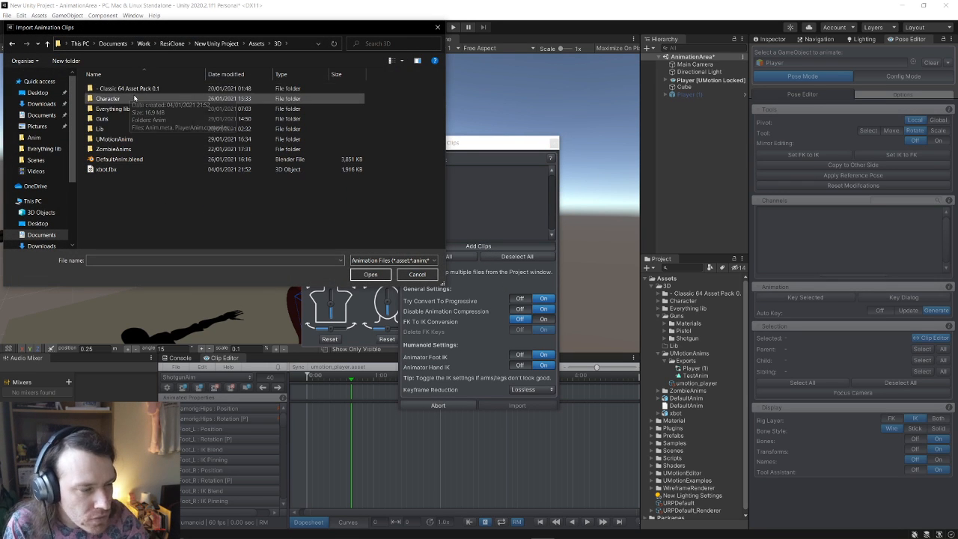
double_click(131, 98)
double_click(131, 89)
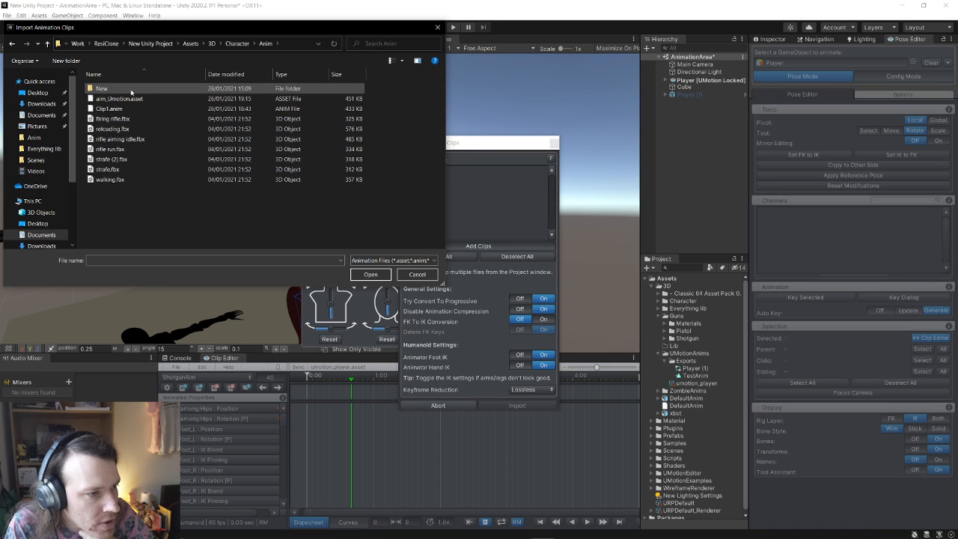
double_click(131, 89)
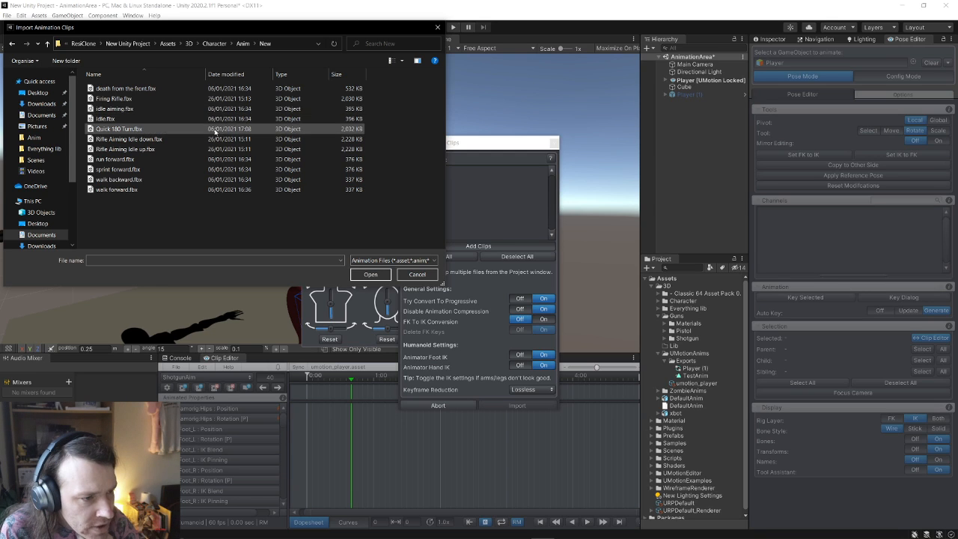
double_click(121, 115)
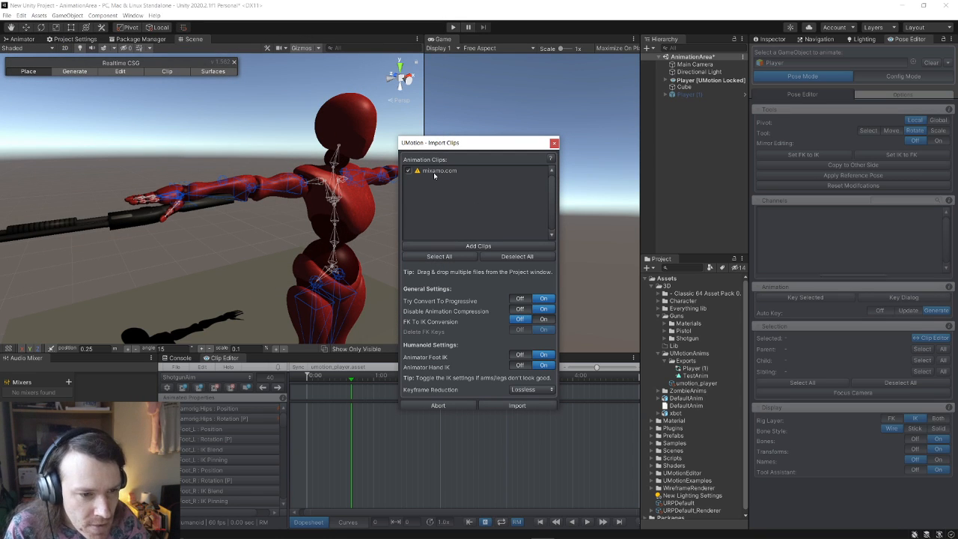
Check the warning on the listed mixamo.com clip, import it with the existing settings, and close the import log
mouse_move(418, 171)
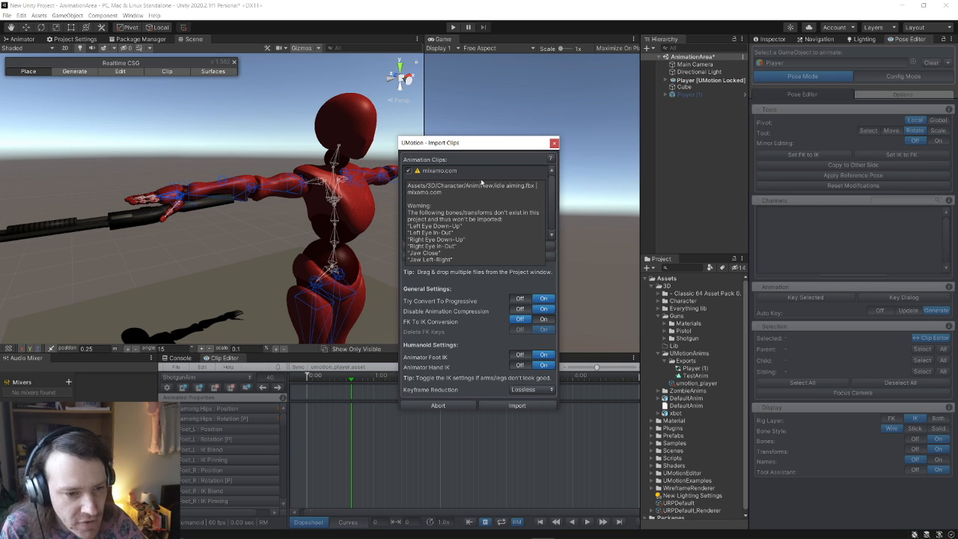
click(516, 406)
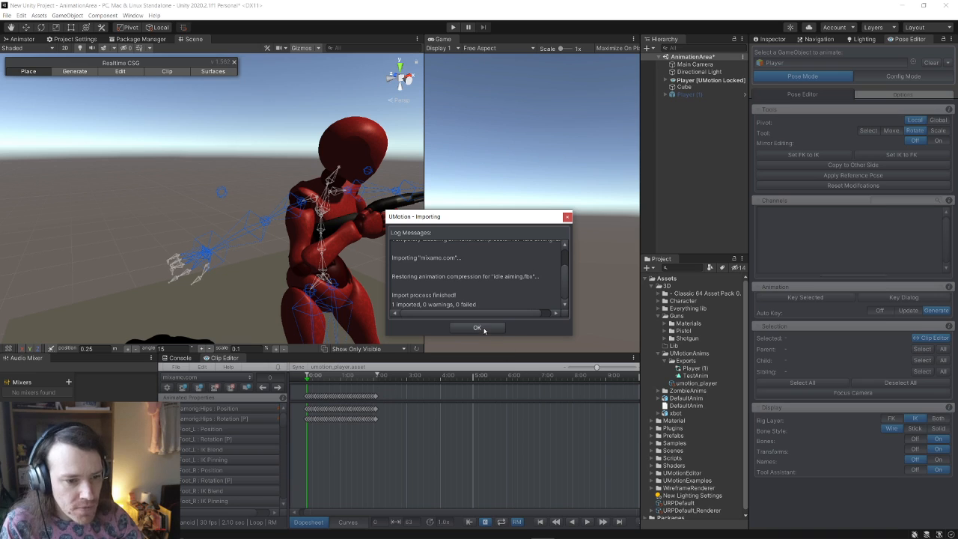
click(478, 328)
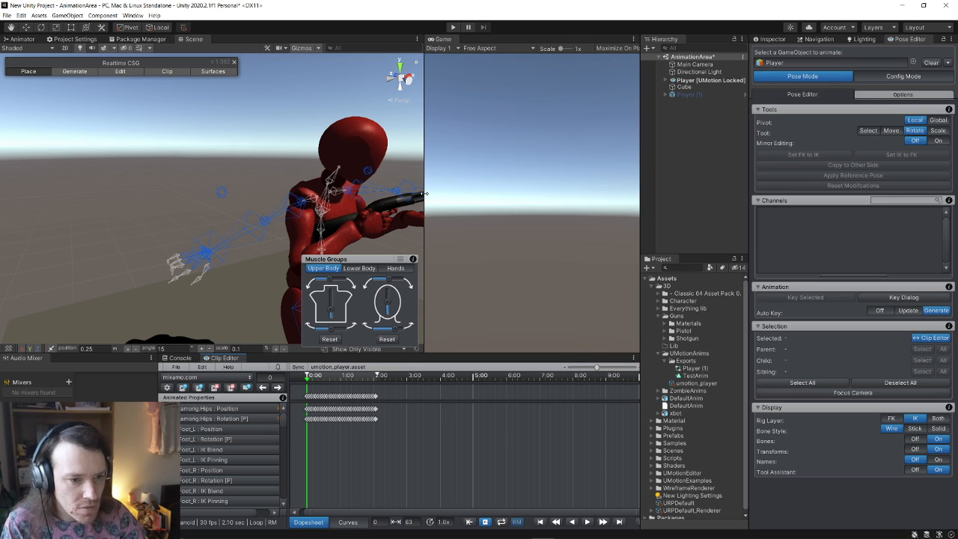
Widen the Scene view and frame the whole Player holding the shotgun
drag(424, 197, 550, 209)
scroll(400, 215, down, 4)
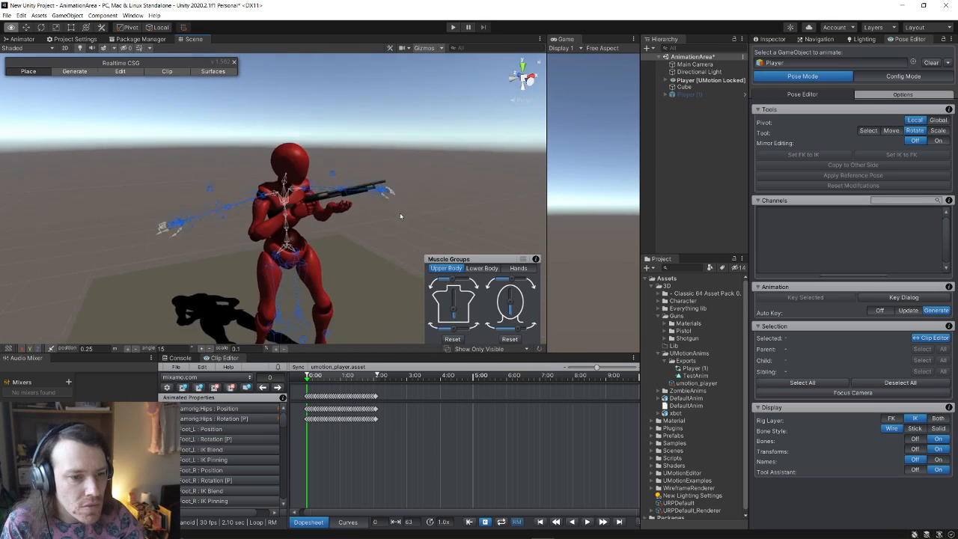
alt+drag(400, 214, 366, 227)
scroll(366, 227, down, 3)
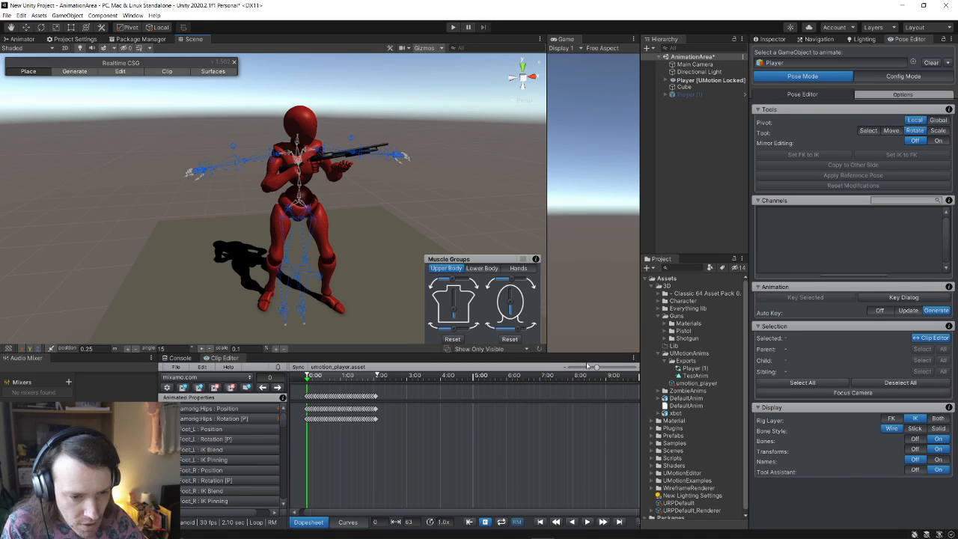
Stretch the timeline scale to fit the imported clip's keys and look through its keyframes, ending at frame 0
drag(597, 368, 610, 368)
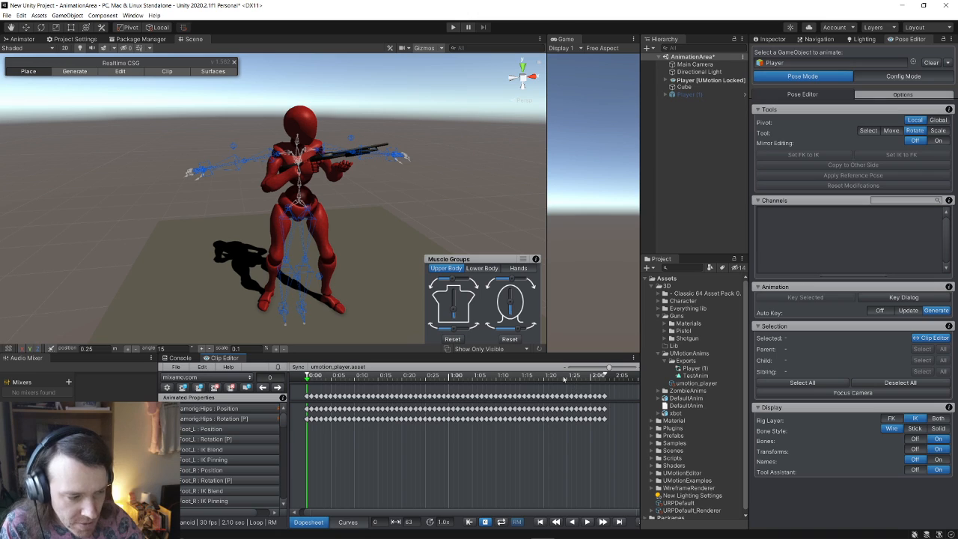
click(312, 378)
click(308, 377)
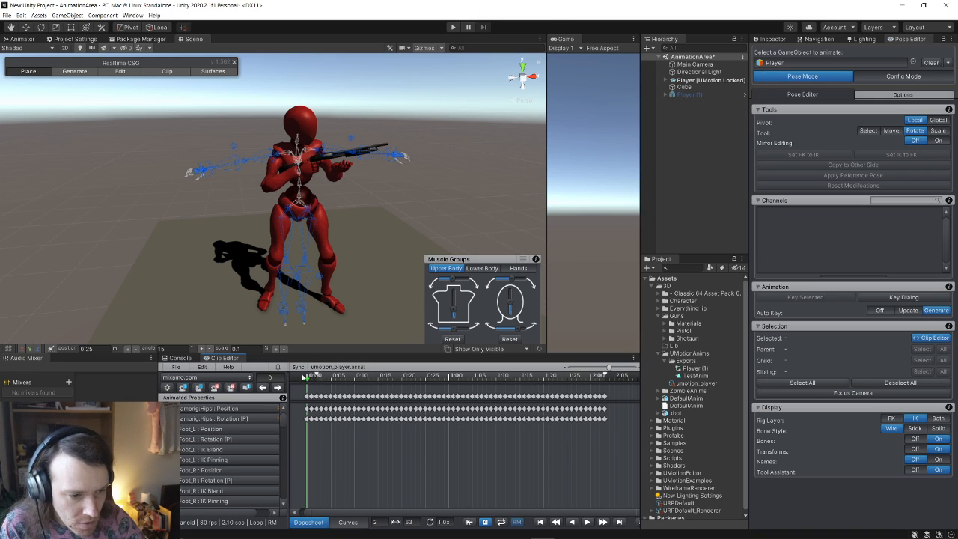
click(308, 376)
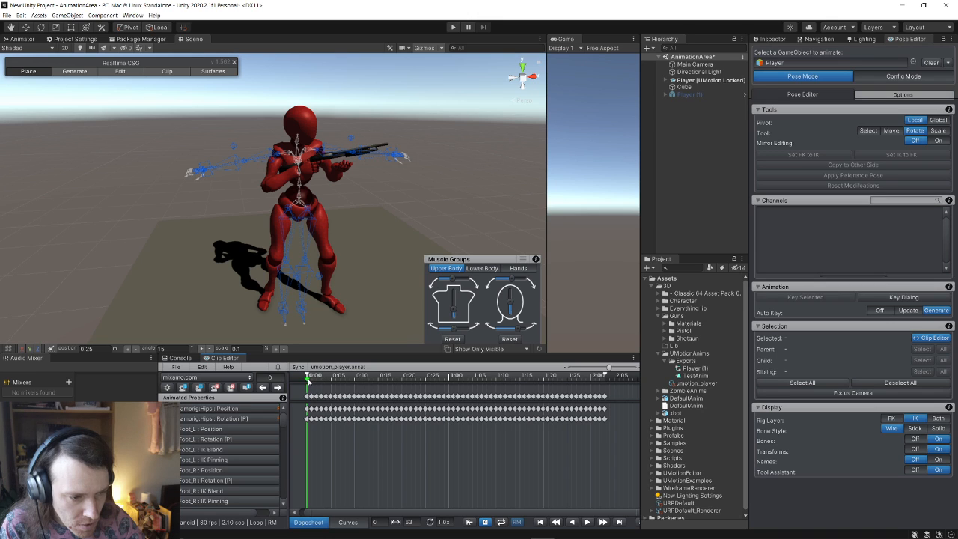
drag(308, 378, 445, 379)
drag(454, 413, 308, 417)
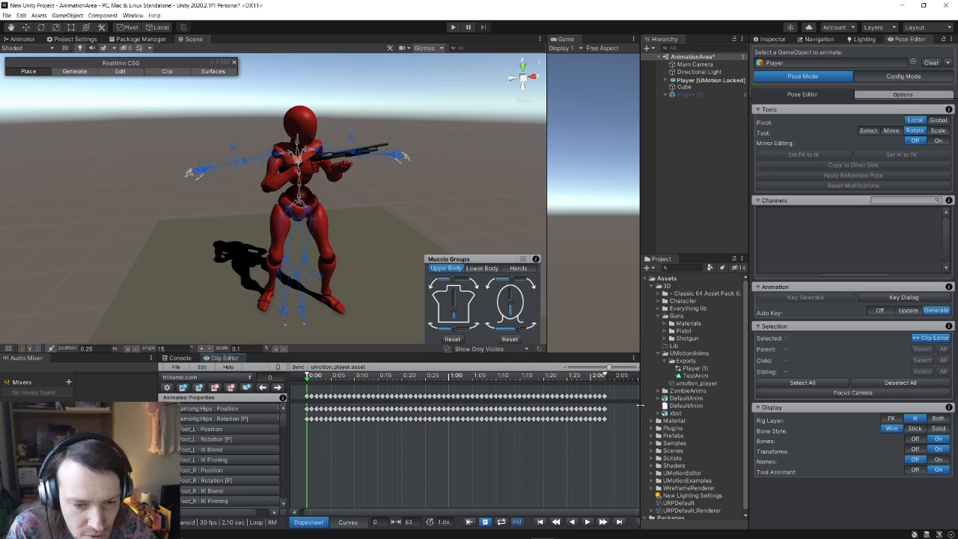
Widen the Clip Editor, show the animation layers, and add an Additive layer named ShotgunAdjust
drag(640, 405, 713, 408)
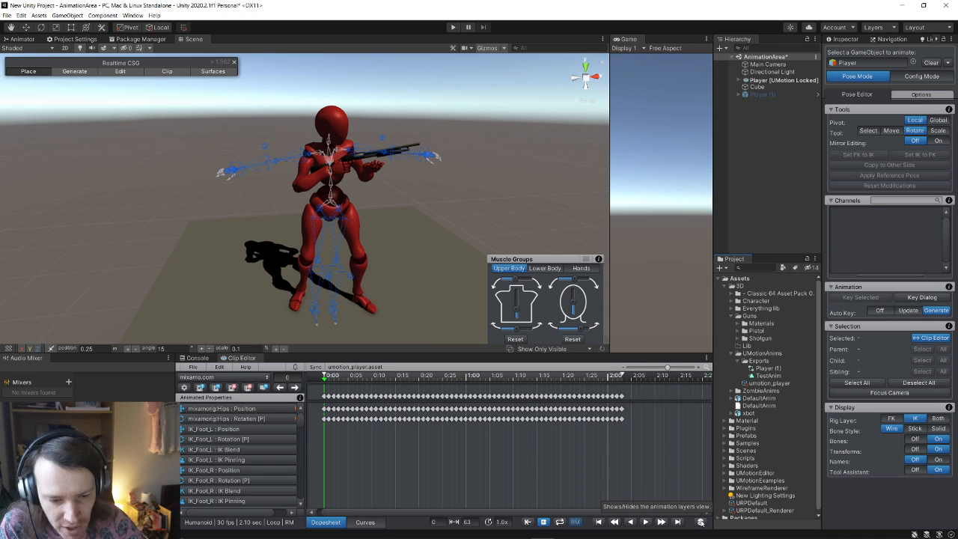
click(701, 522)
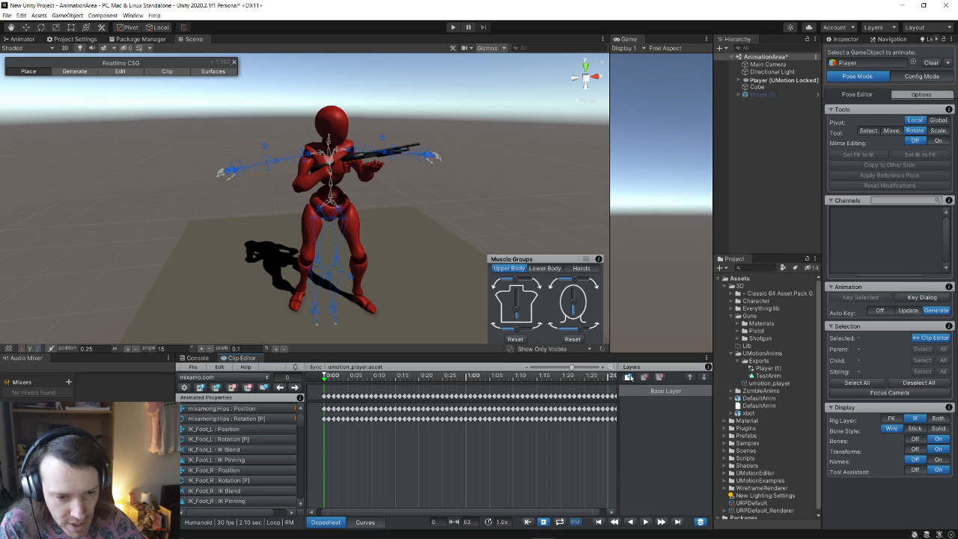
click(630, 378)
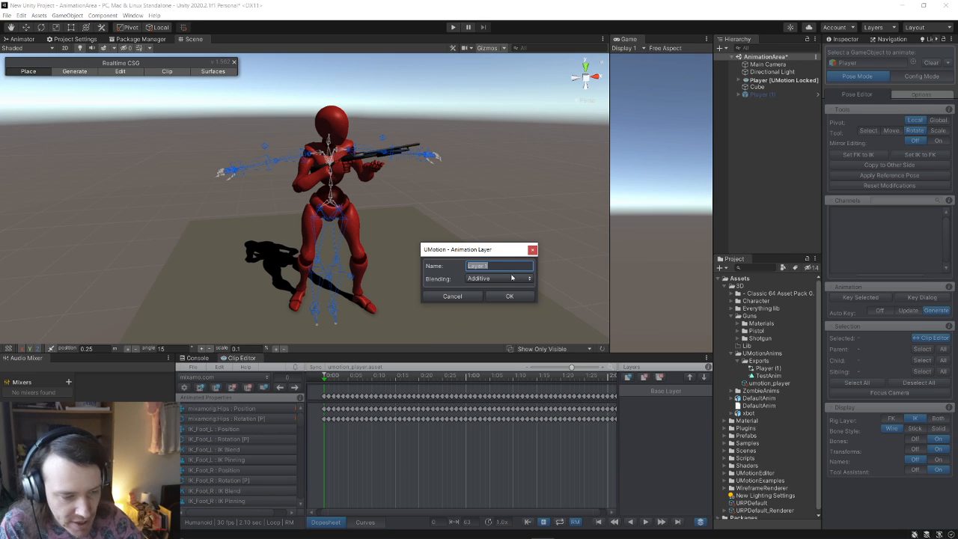
text(Shot)
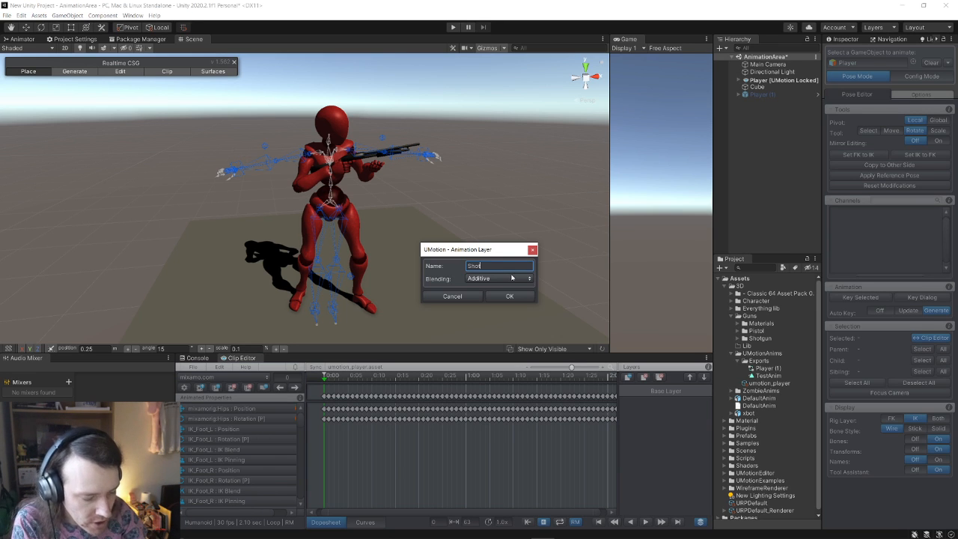
text(gunAdjust)
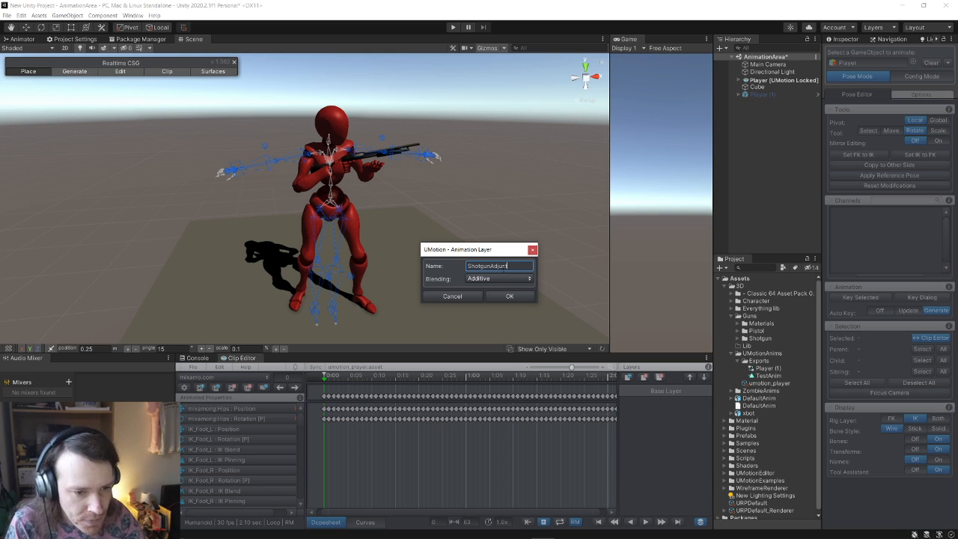
click(509, 296)
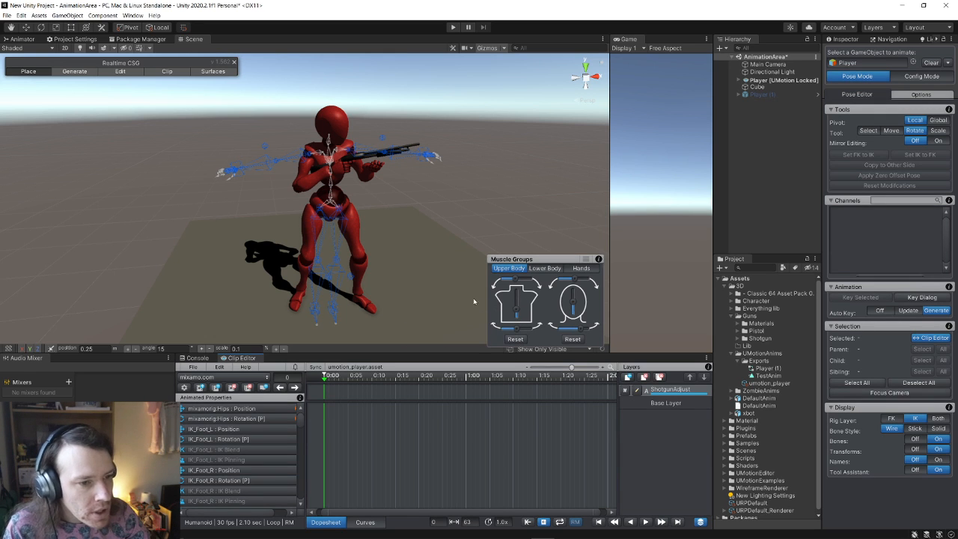
Set the displayed rig layer to FK and view the Player's arms and shotgun up close
key(w)
right_drag(375, 246, 400, 238)
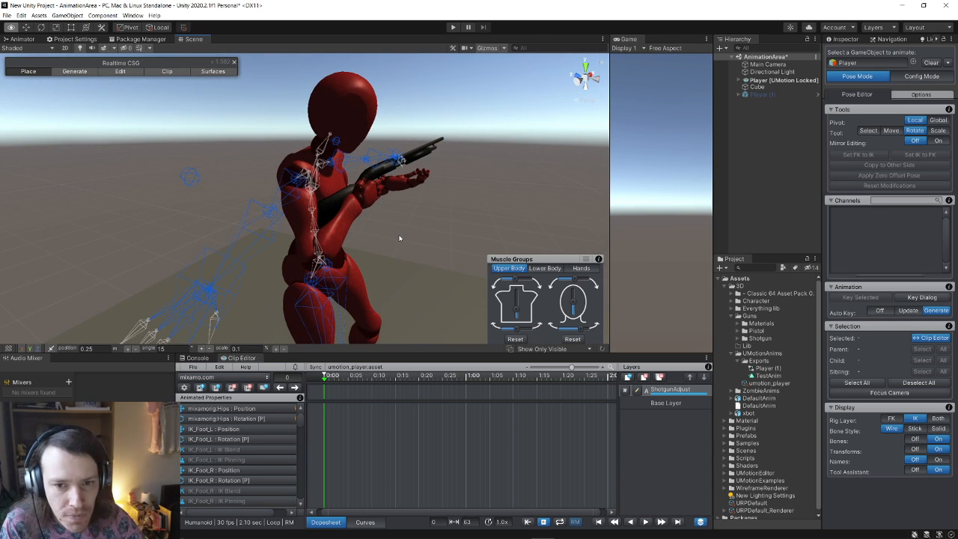
click(892, 419)
right_drag(413, 263, 283, 253)
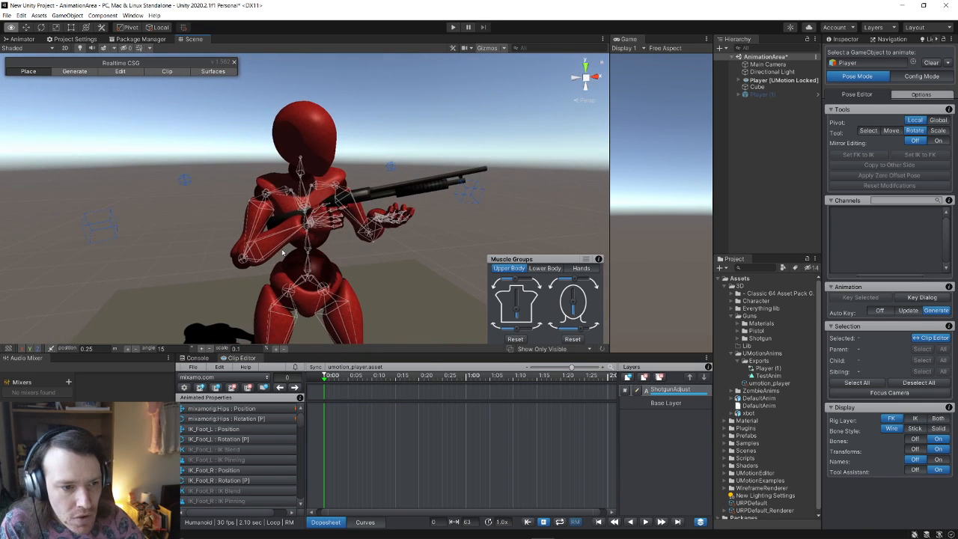
Set the rig's bone style to Solid and examine the arm and hand bones around the shotgun
key(w)
mouse_move(388, 290)
right_down()
mouse_move(357, 267)
mouse_move(480, 263)
mouse_move(387, 278)
right_up()
click(912, 391)
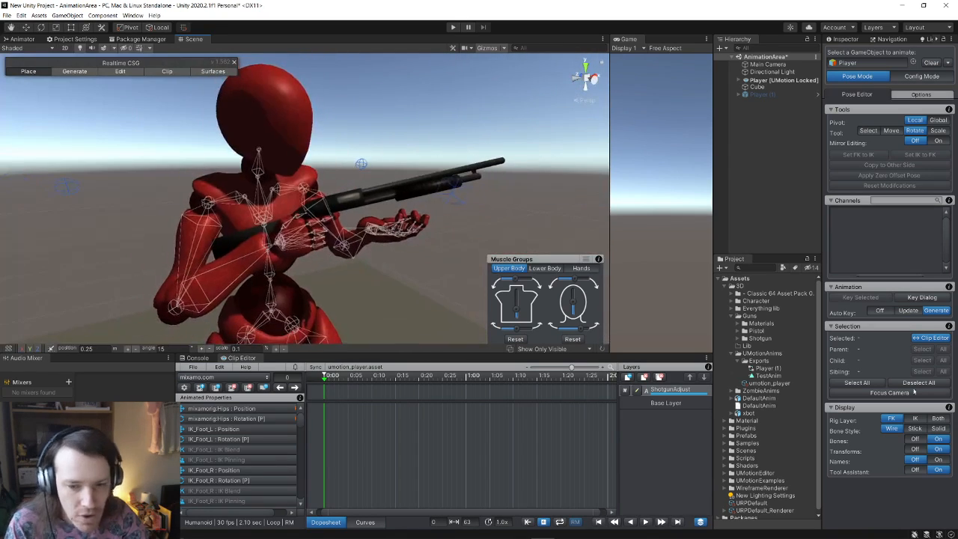
click(939, 429)
alt+drag(422, 300, 513, 263)
scroll(512, 264, up, 5)
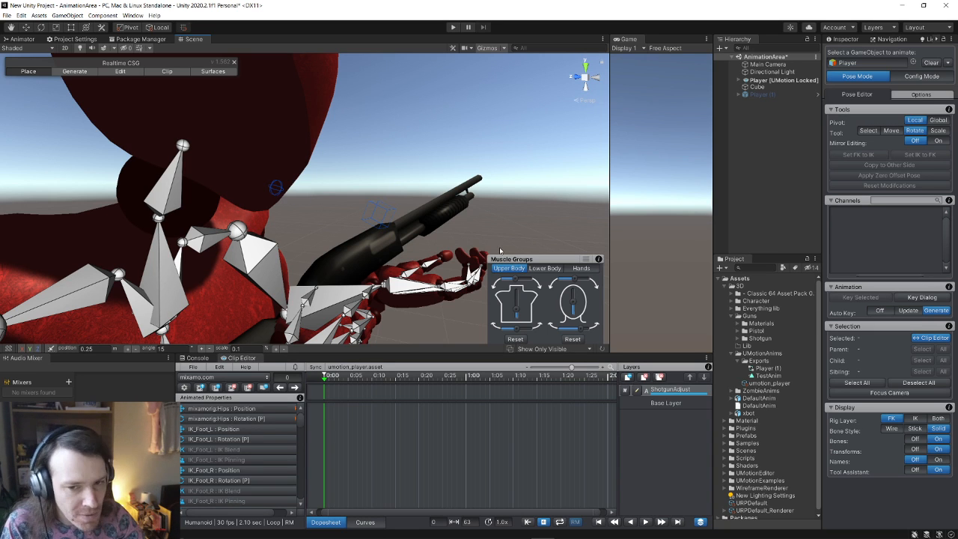
right_drag(390, 212, 357, 241)
scroll(398, 234, down, 4)
scroll(398, 233, up, 4)
alt+drag(360, 242, 257, 241)
scroll(298, 241, up, 4)
scroll(298, 240, down, 4)
scroll(258, 241, down, 3)
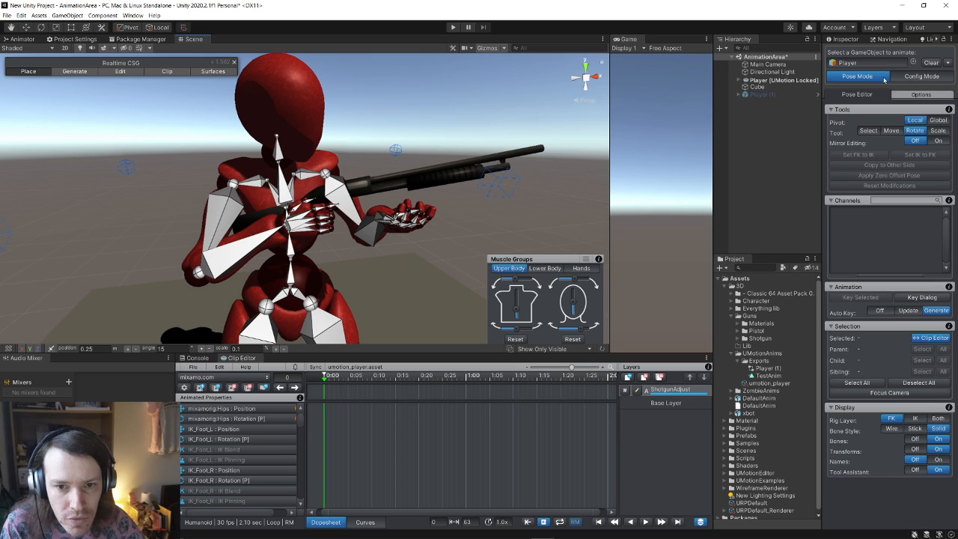
Hide the Realtime CSG overlay in the scene view
click(779, 80)
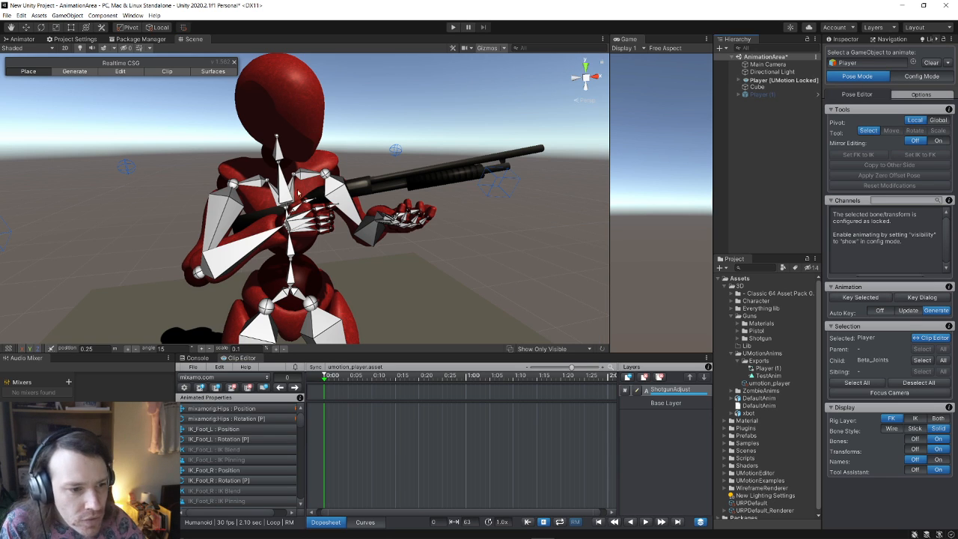
click(290, 287)
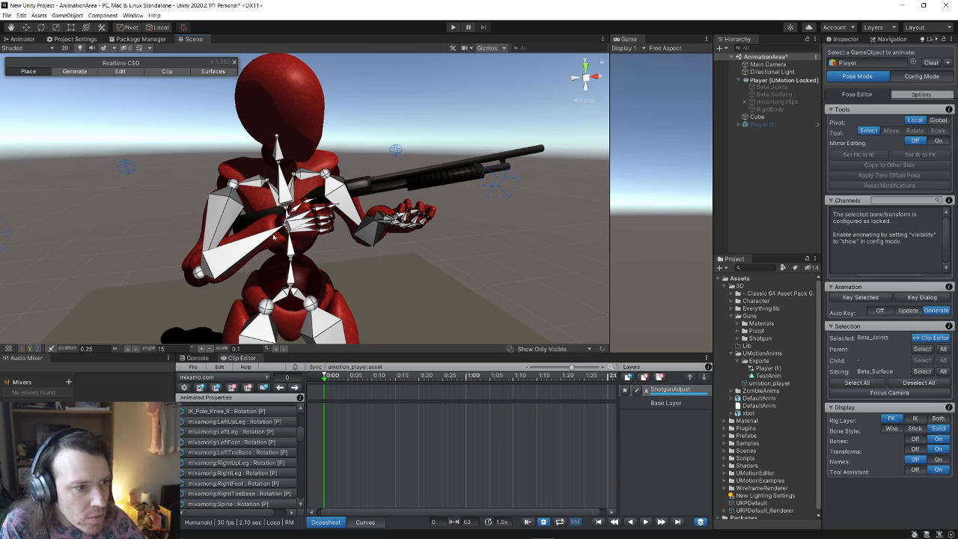
click(135, 15)
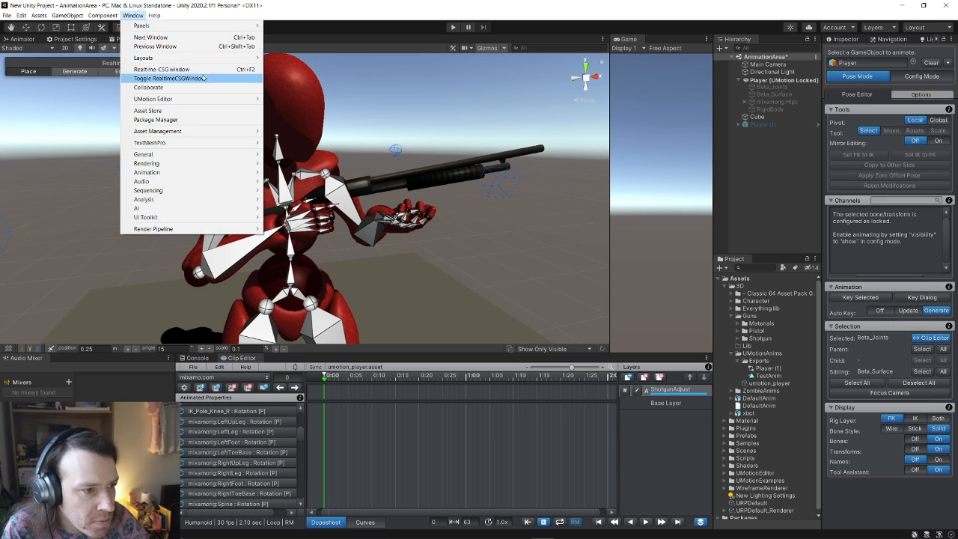
click(172, 78)
Clear the bone selection, show the Hands muscle group and adjust a finger muscle of the right hand
click(290, 279)
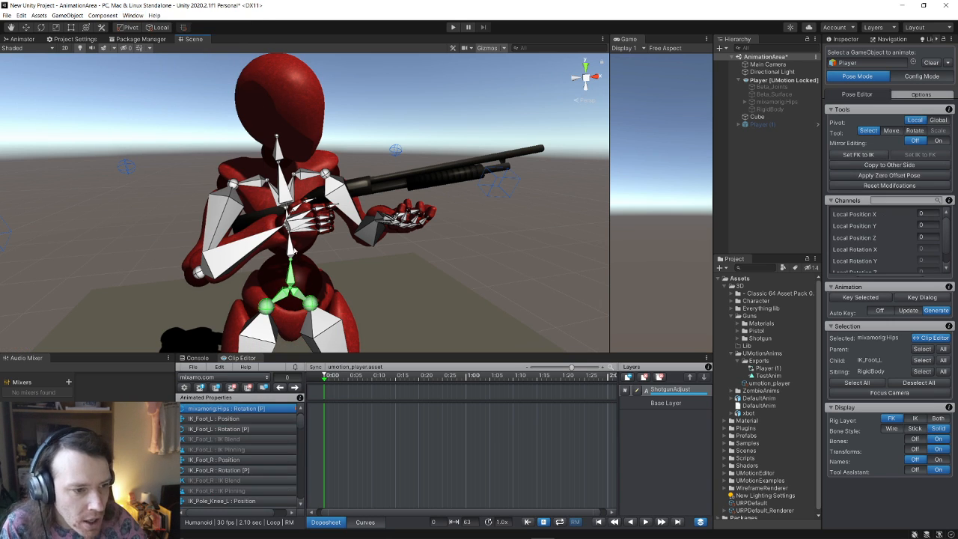
click(292, 251)
click(444, 259)
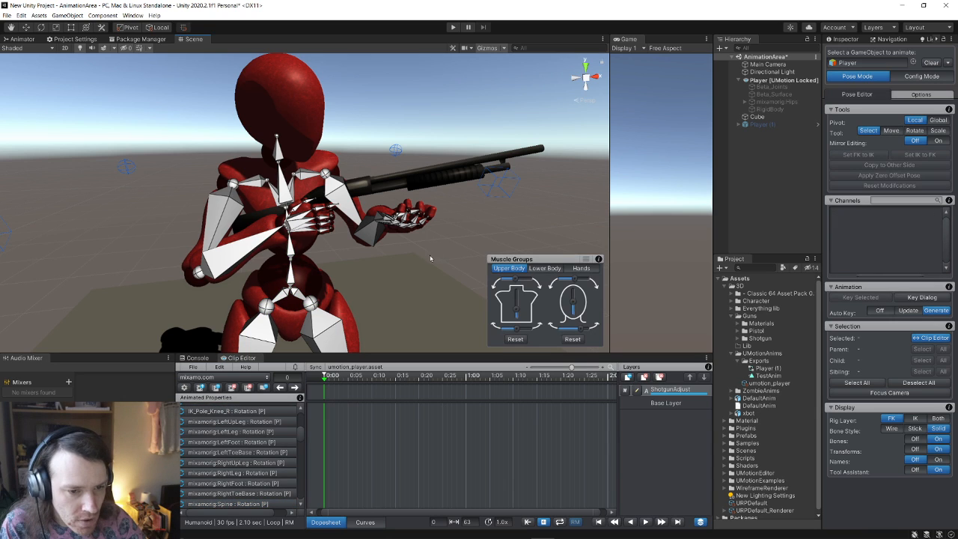
click(582, 268)
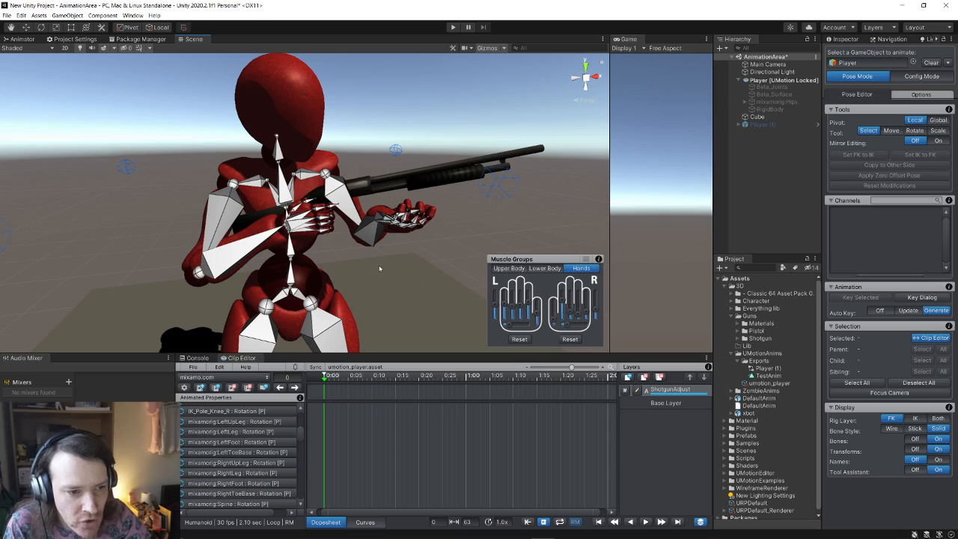
key(w)
right_drag(379, 269, 347, 270)
key(s)
key(w)
key(s)
key(w)
key(d)
key(a)
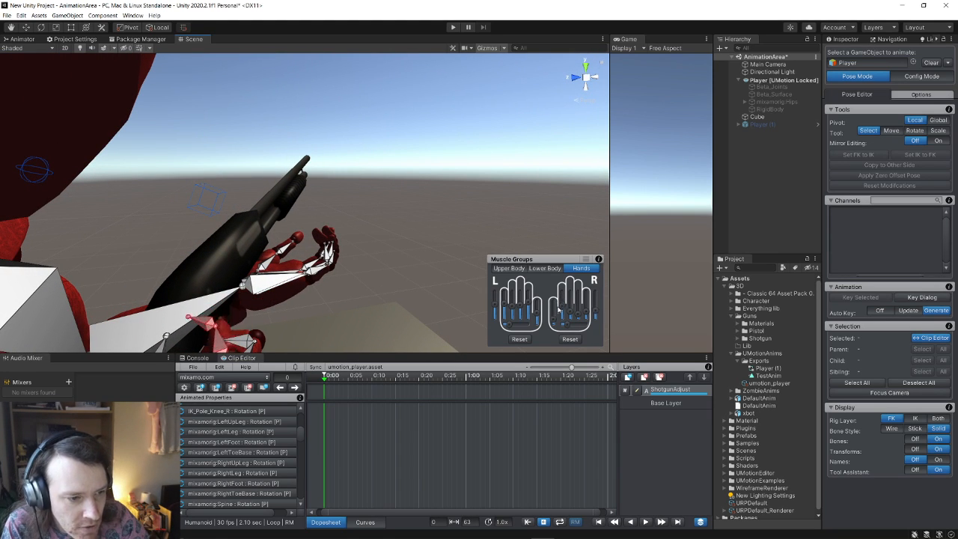
drag(559, 310, 562, 303)
Set the rig's bone style to Wire
key(s)
right_drag(329, 291, 162, 304)
key(d)
key(w)
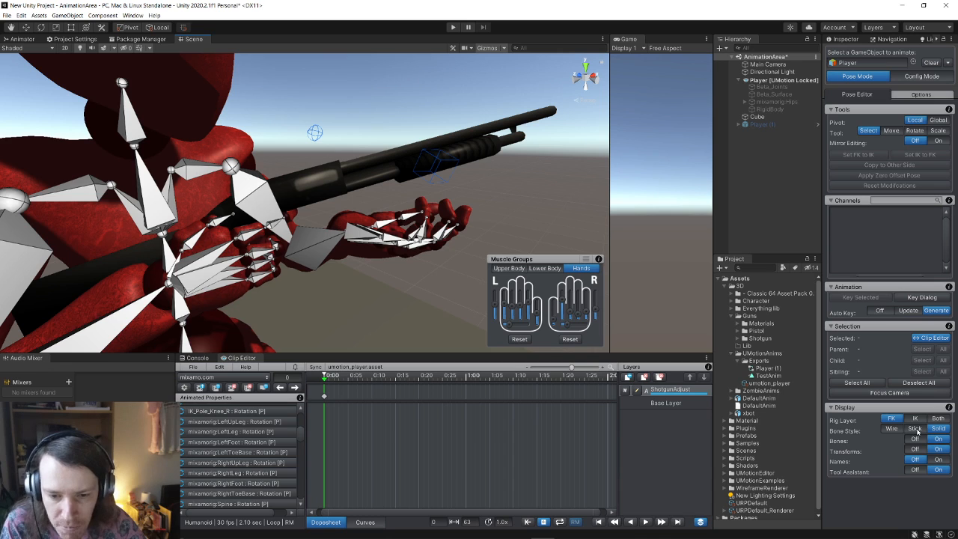
click(916, 429)
click(892, 428)
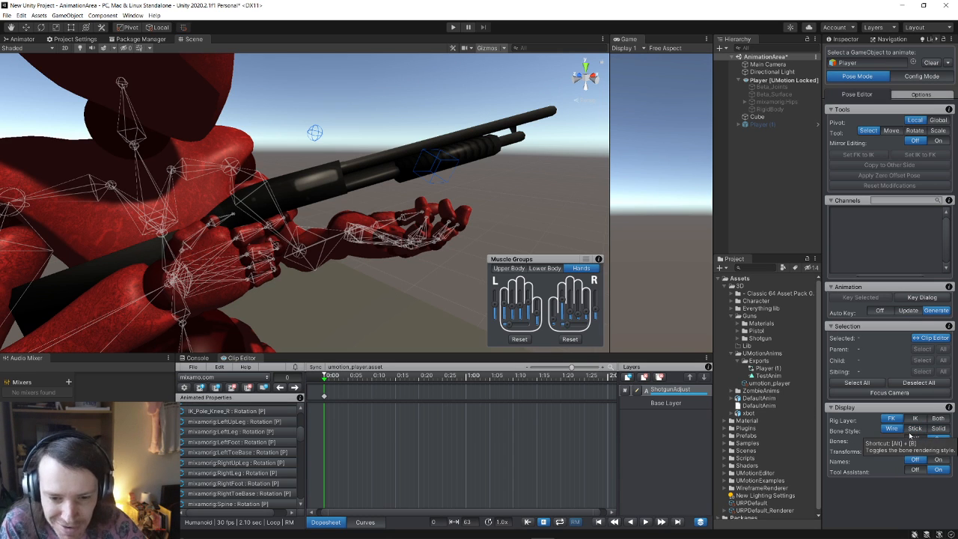
Adjust the finger muscles of the left and right hands in the Hands muscle group
alt+drag(352, 289, 458, 293)
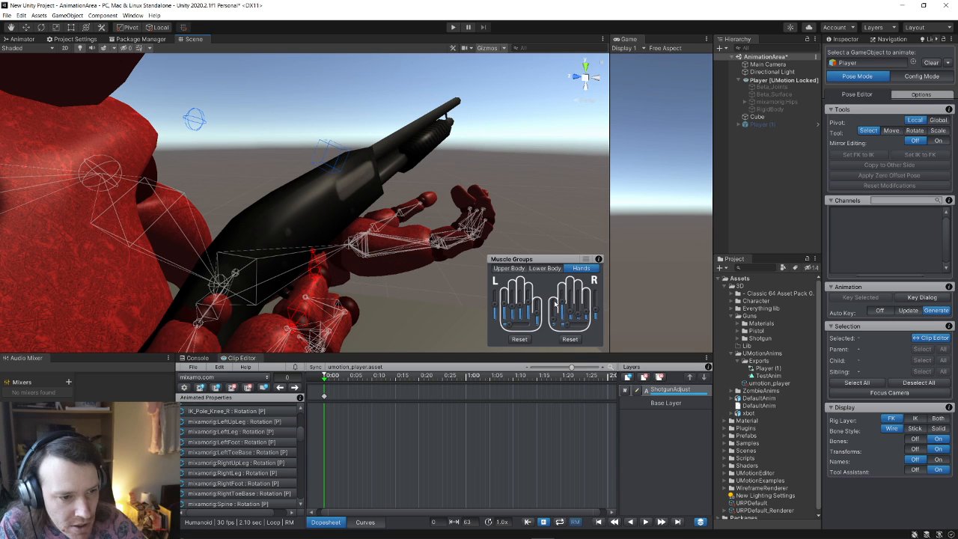
alt+drag(371, 270, 224, 250)
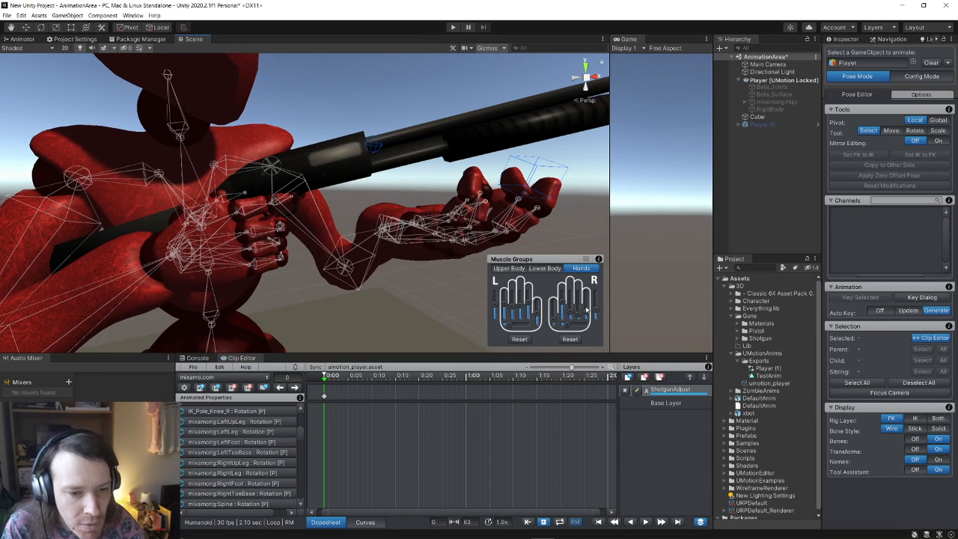
drag(510, 327, 509, 326)
drag(567, 326, 559, 305)
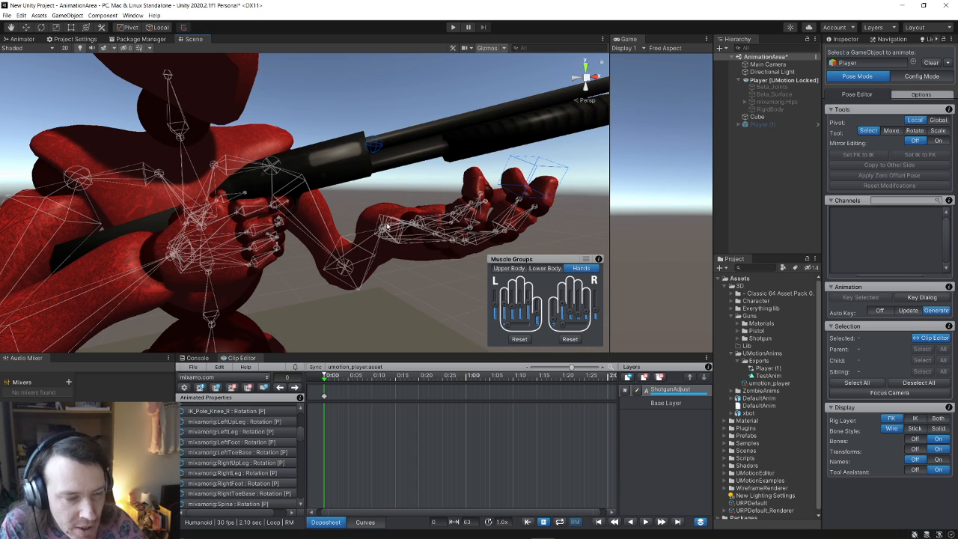
Rotate the right hand bone to a local rotation of about 7.9, 10.6, 360 to level the shotgun over the left hand
alt+drag(402, 245, 348, 232)
scroll(208, 215, down, 8)
alt+drag(209, 215, 328, 204)
scroll(229, 239, up, 7)
alt+drag(306, 239, 224, 246)
click(174, 240)
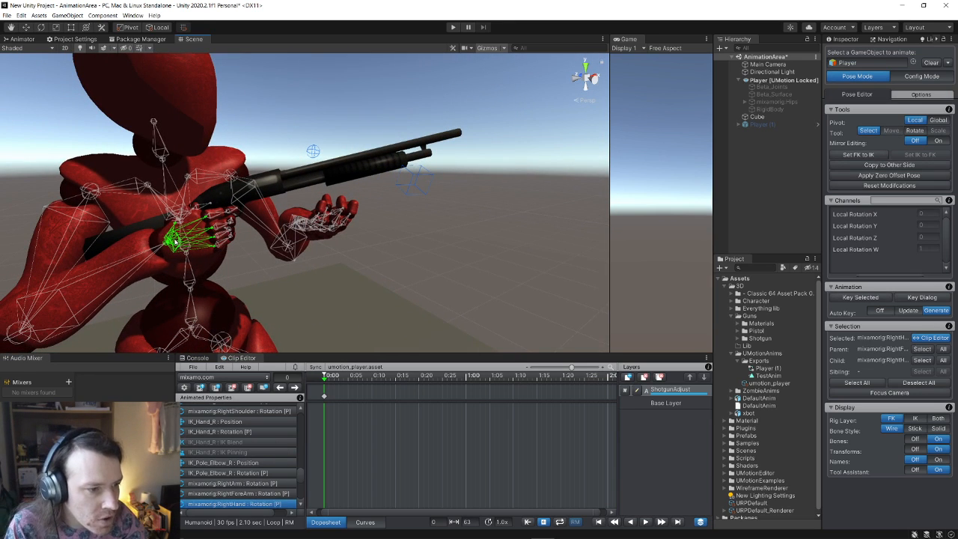
click(41, 27)
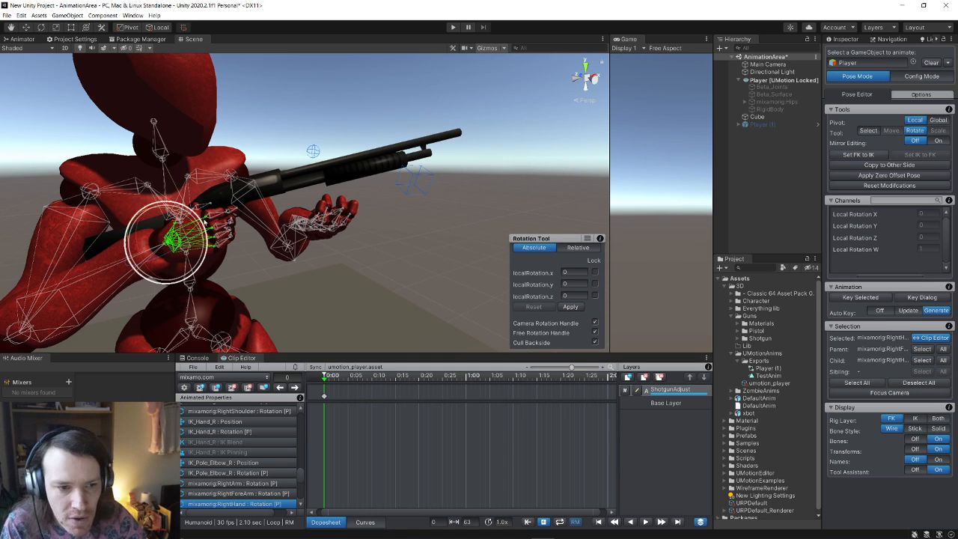
drag(178, 235, 180, 233)
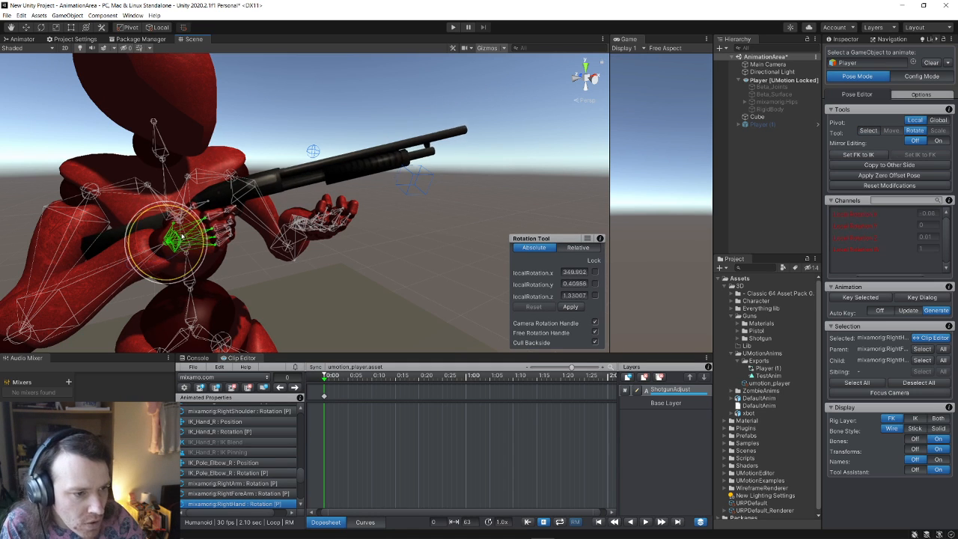
key(ctrl+z)
alt+drag(296, 241, 236, 259)
scroll(251, 244, up, 4)
scroll(311, 252, down, 4)
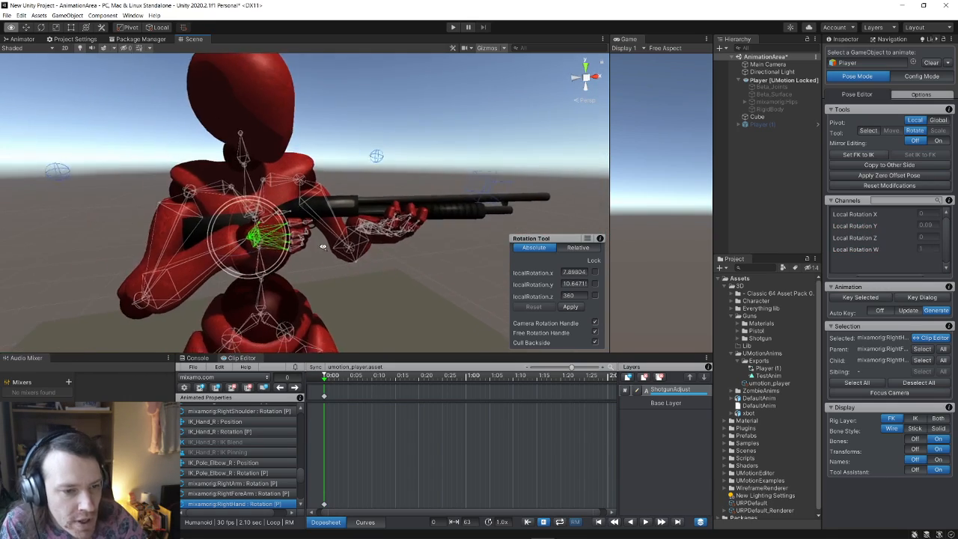
Turn off the display of the rig's transforms and bones
alt+drag(321, 245, 320, 248)
key(s)
right_drag(320, 248, 112, 233)
key(w)
key(d)
alt+drag(112, 233, 393, 228)
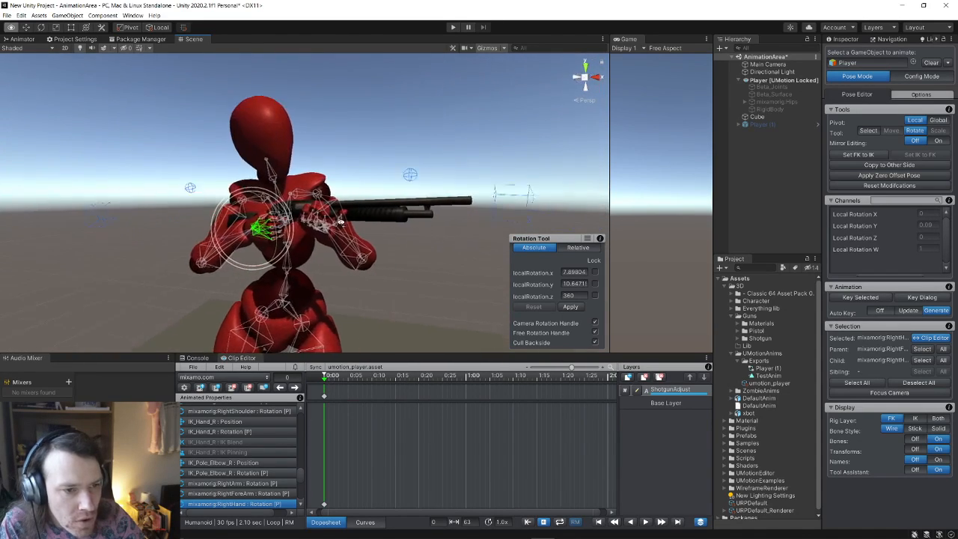
scroll(393, 228, up, 4)
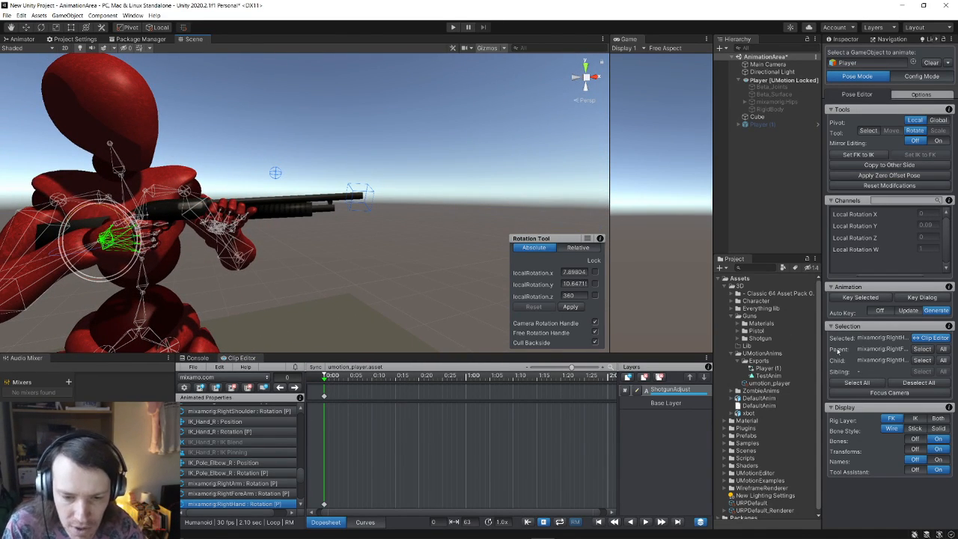
click(915, 449)
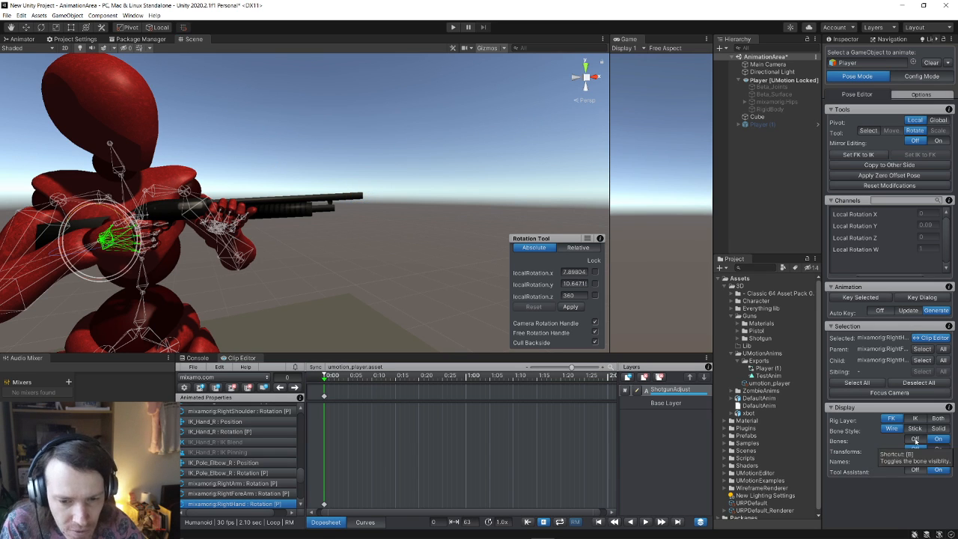
click(916, 440)
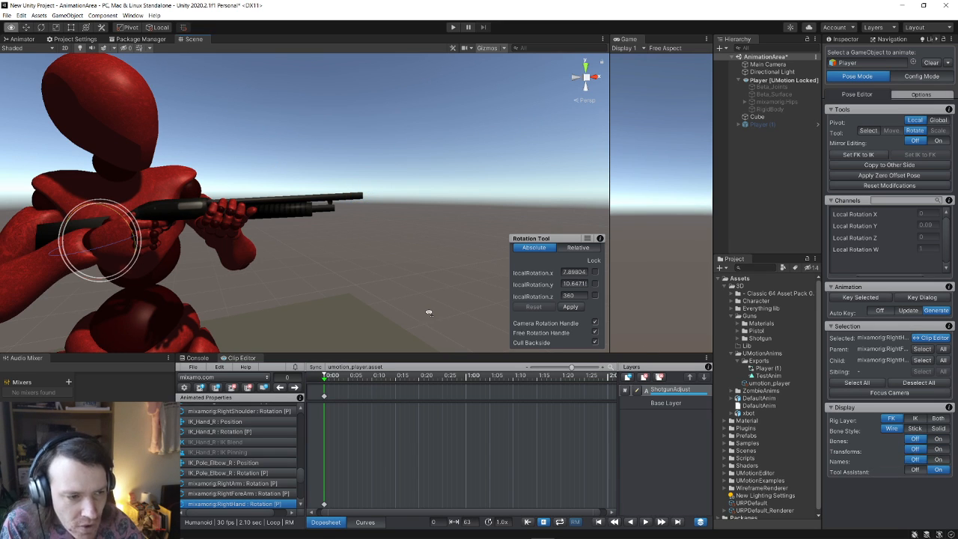
Check both hands against the shotgun, turn the bone display back on and select the left hand bone
alt+drag(428, 312, 406, 298)
key(w)
right_drag(406, 297, 414, 275)
alt+drag(414, 275, 385, 268)
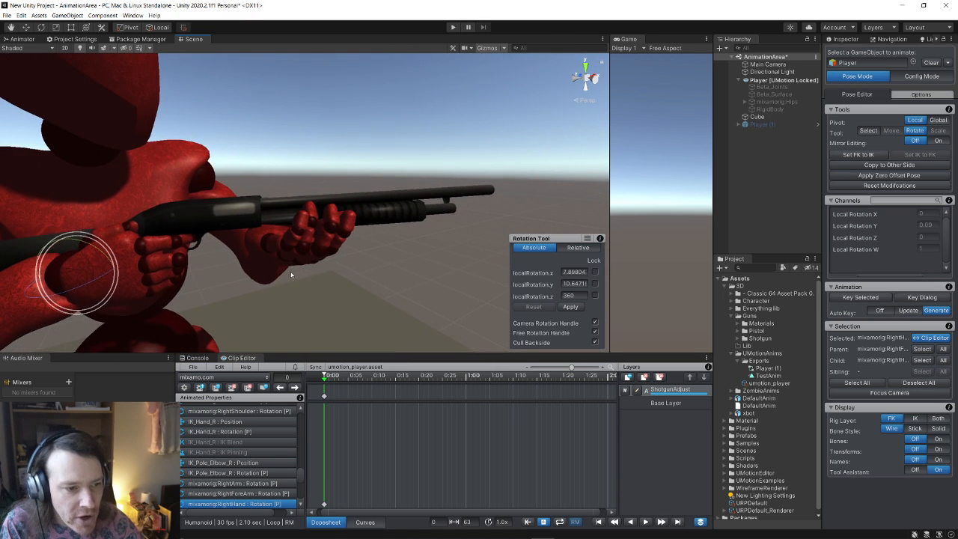
alt+drag(288, 266, 245, 255)
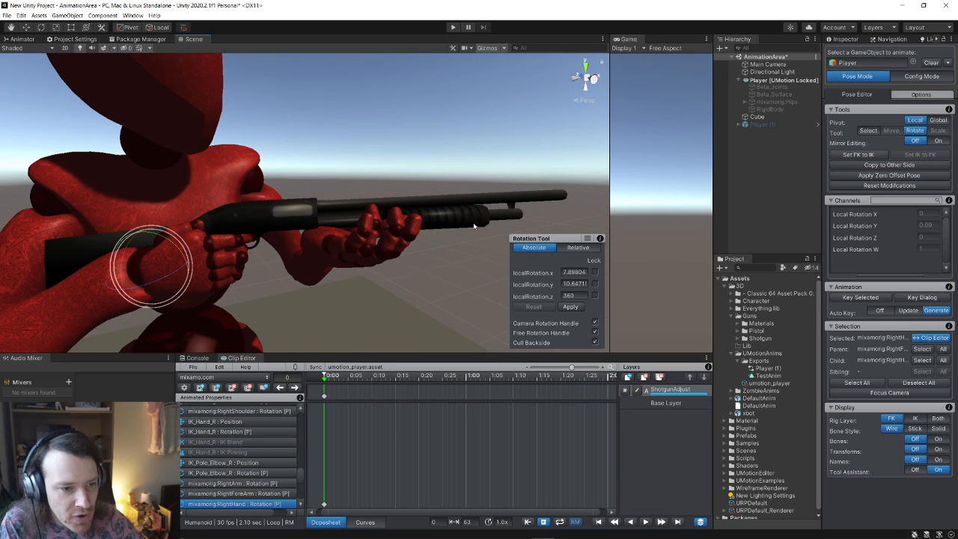
right_drag(418, 249, 424, 250)
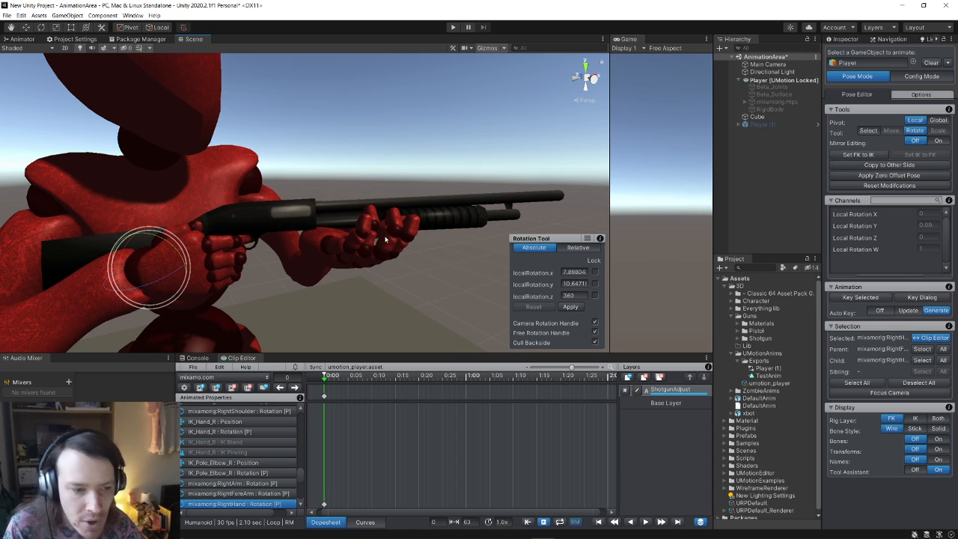
click(939, 441)
alt+drag(355, 301, 84, 167)
click(328, 241)
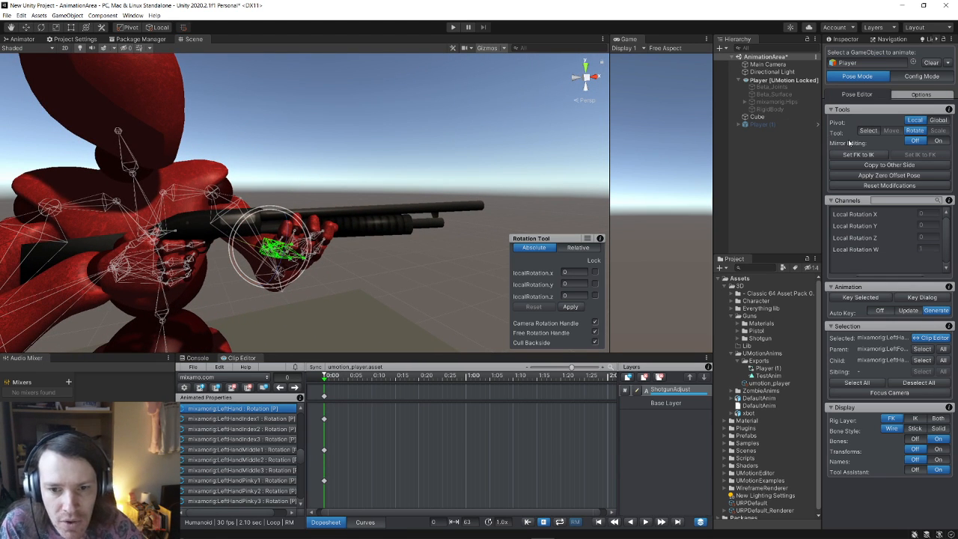
Try Set FK to IK on the selected left hand bone and undo the change
alt+drag(352, 253, 437, 254)
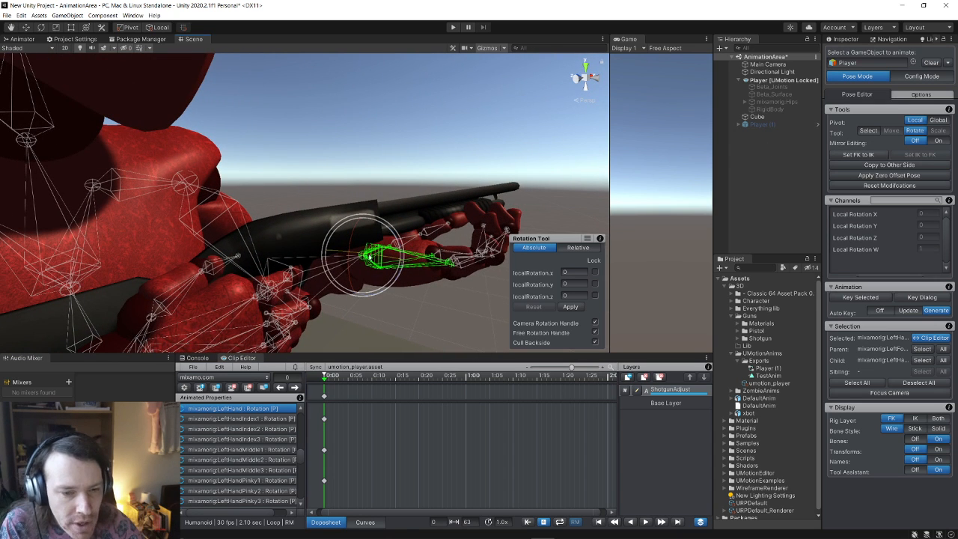
click(861, 155)
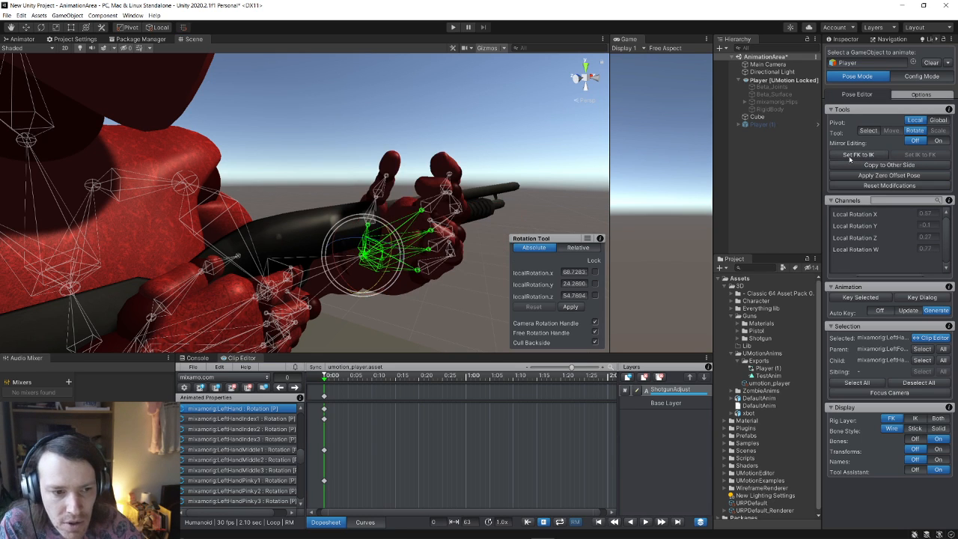
alt+drag(464, 252, 312, 247)
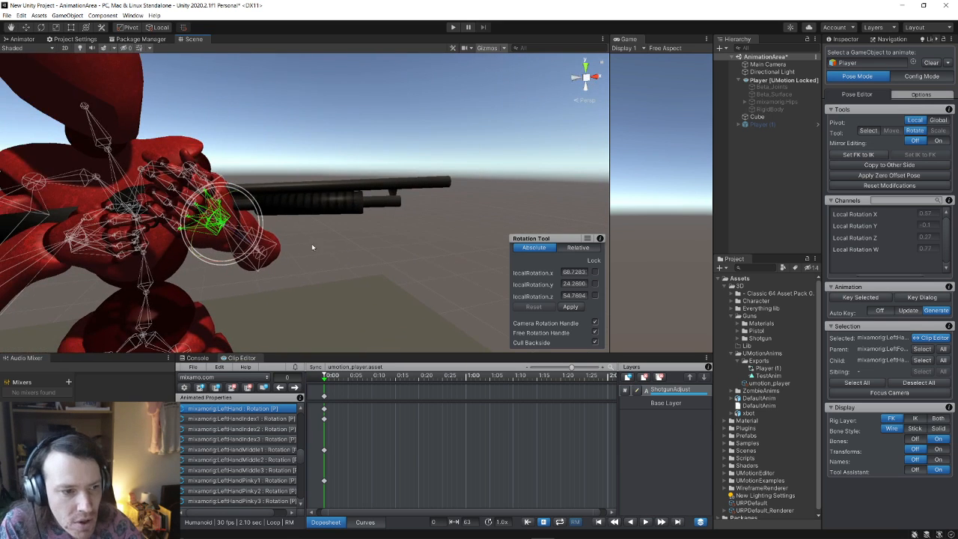
click(24, 28)
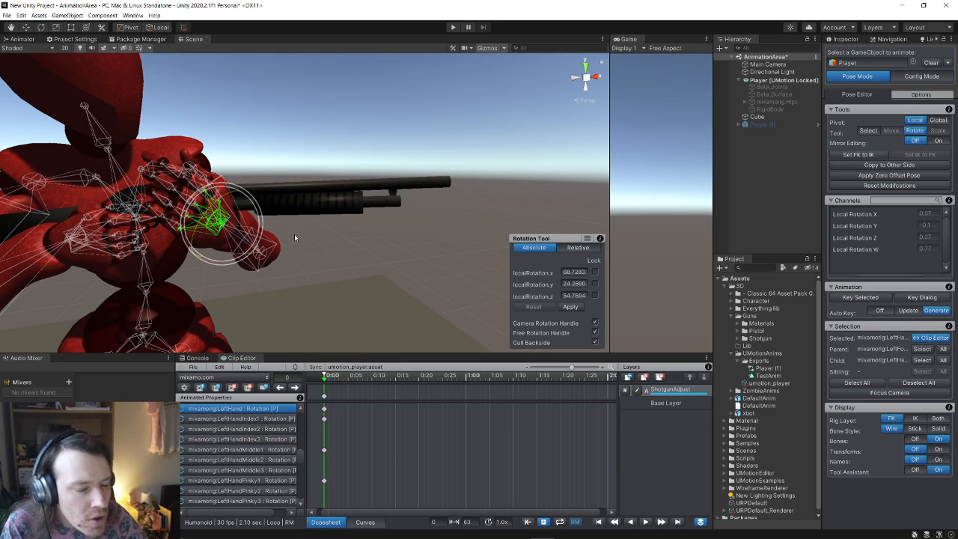
key(ctrl+z)
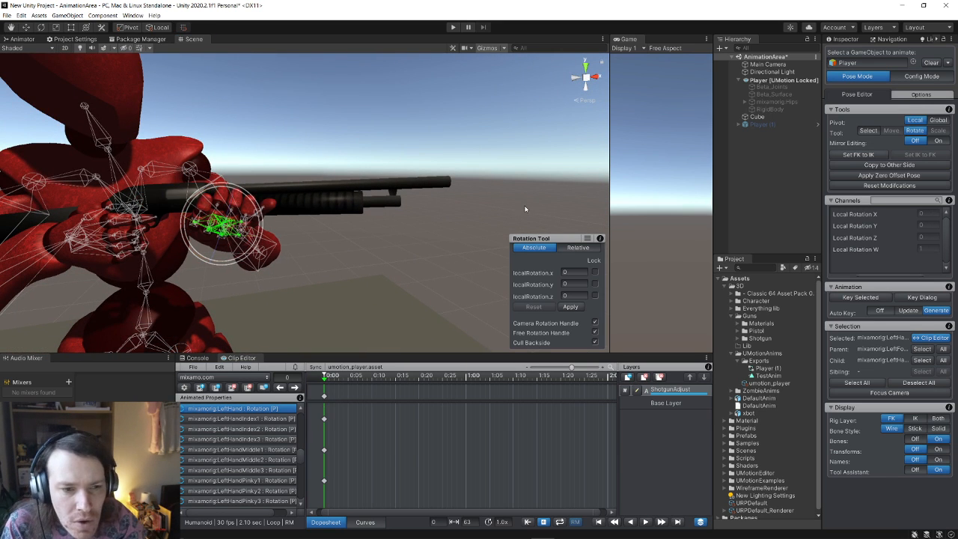
Look at the rig setup in Config Mode and return to Pose Mode
click(858, 155)
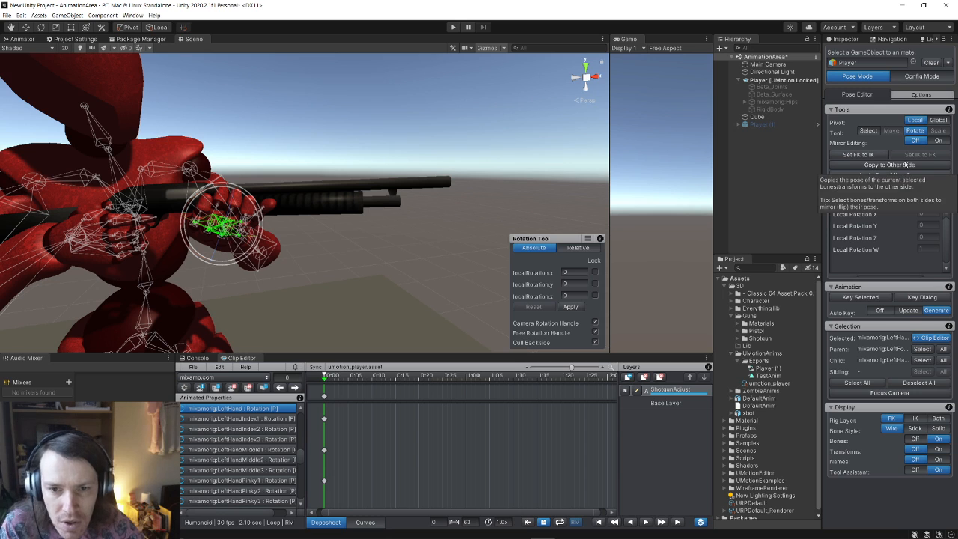
click(922, 78)
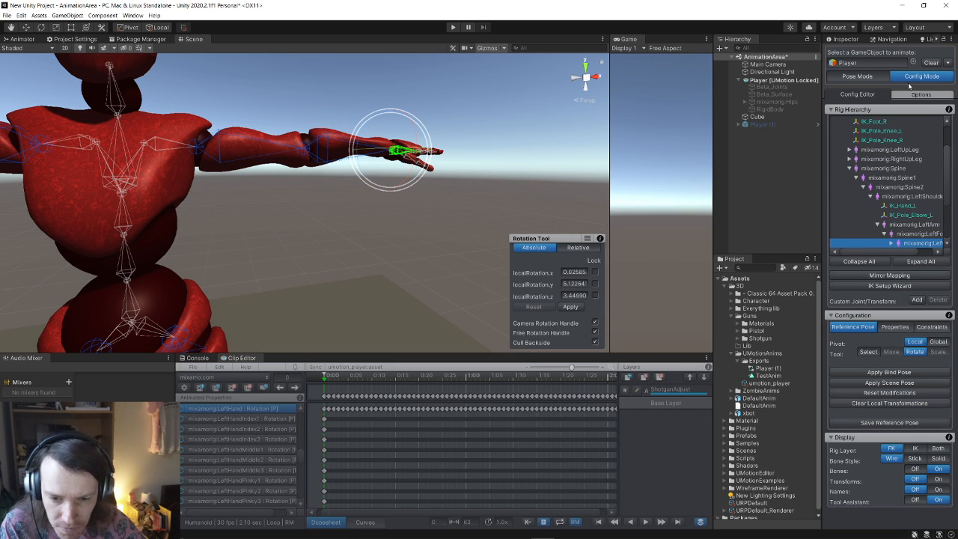
click(861, 76)
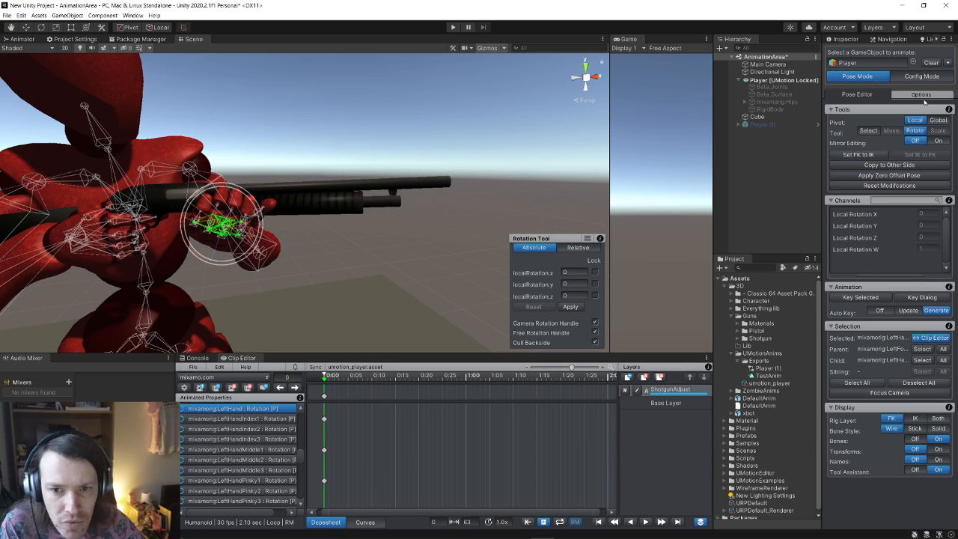
click(921, 96)
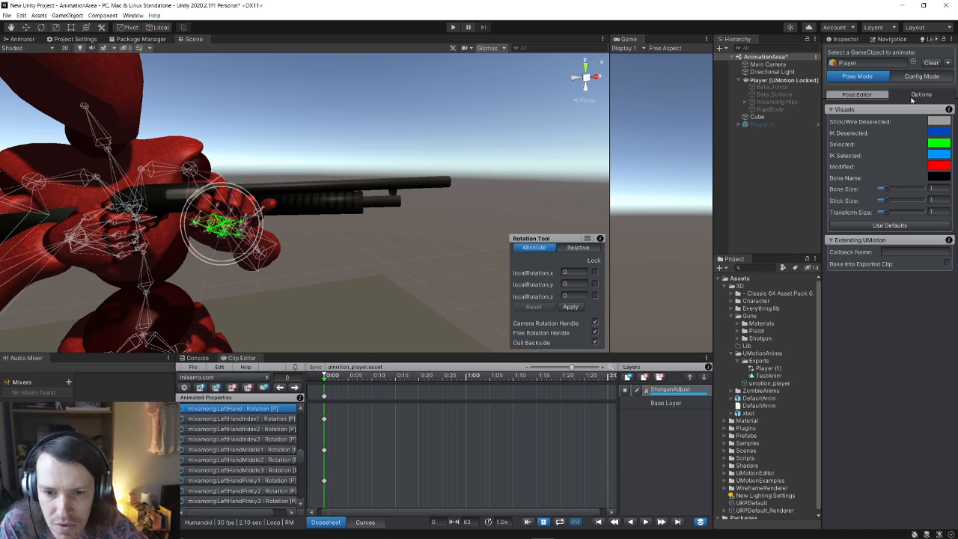
click(861, 95)
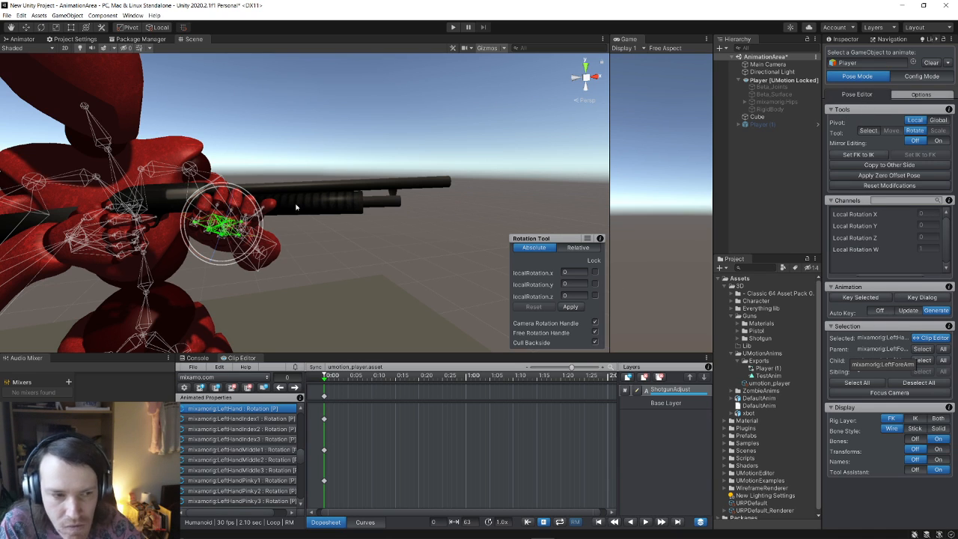
Rotate the left hand bone to adjust its angle beneath the shotgun's fore-end
alt+drag(297, 208, 245, 207)
scroll(221, 209, up, 5)
scroll(223, 208, down, 5)
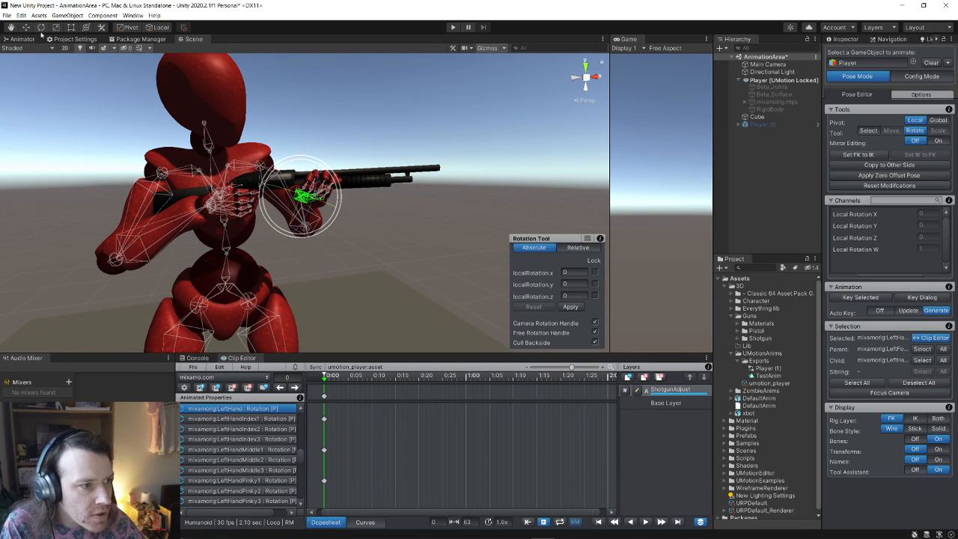
drag(306, 194, 316, 203)
alt+drag(315, 203, 87, 197)
scroll(322, 204, up, 3)
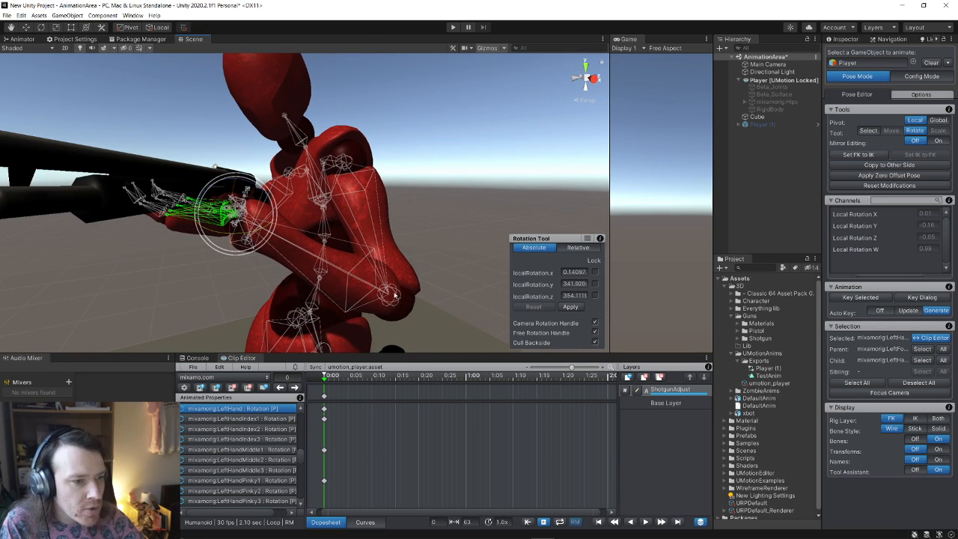
Rotate the left upper arm bone to about 359.99, 355.49 and 358.84 degrees in X, Y and Z to bring the left hand to the shotgun
click(347, 159)
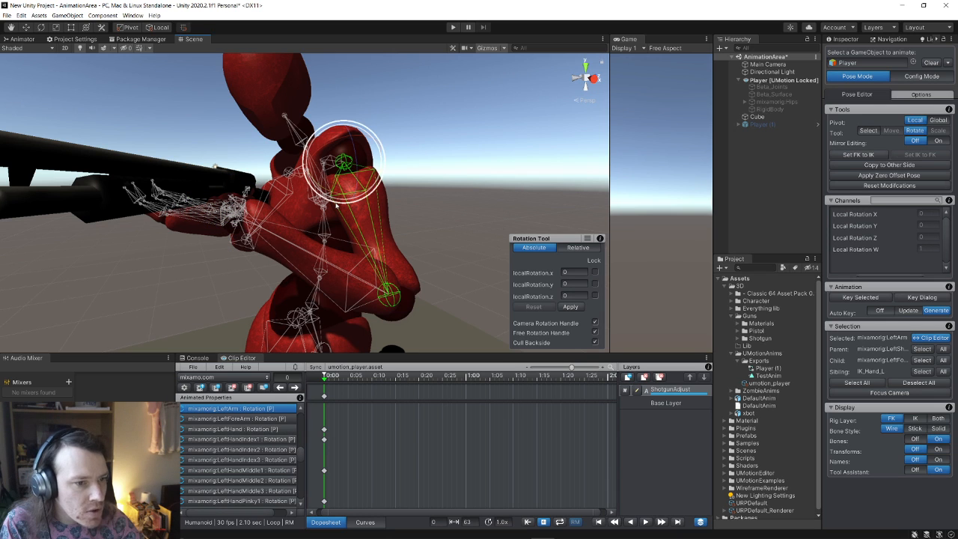
drag(334, 203, 466, 215)
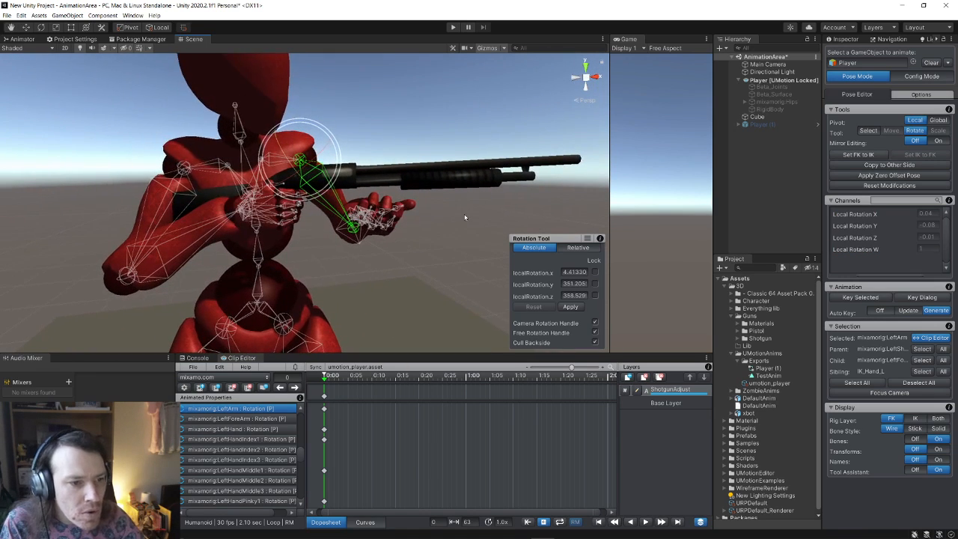
drag(339, 152, 344, 148)
alt+drag(425, 233, 280, 251)
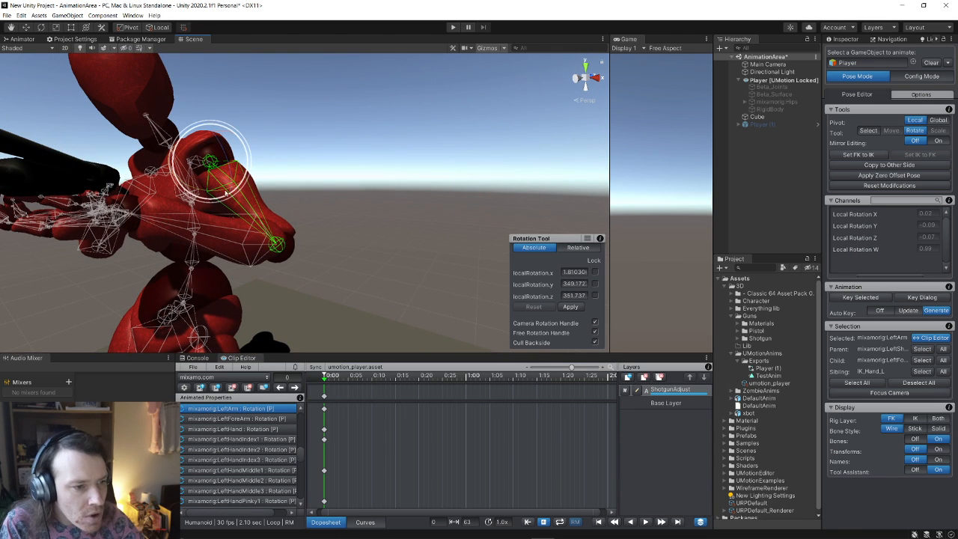
drag(221, 202, 212, 207)
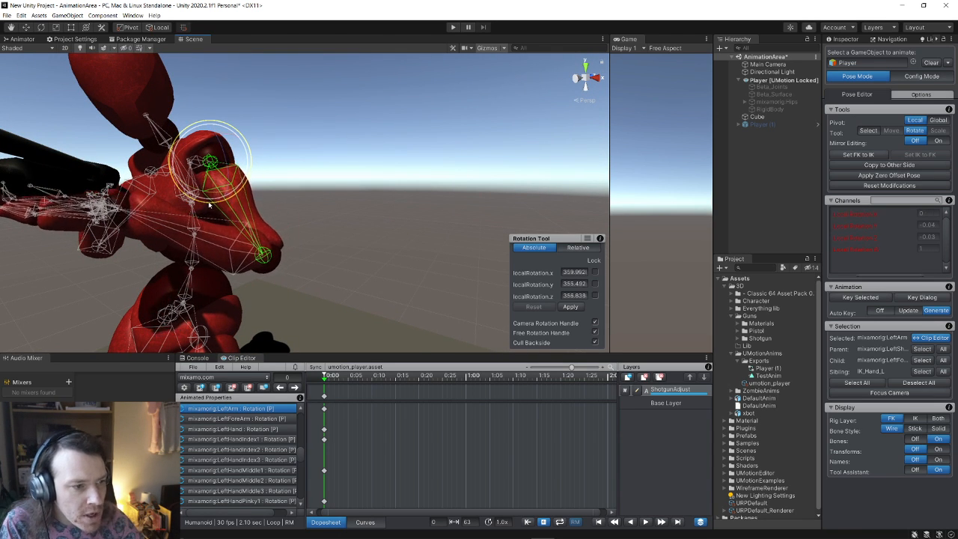
right_drag(167, 218, 175, 225)
alt+drag(176, 225, 355, 226)
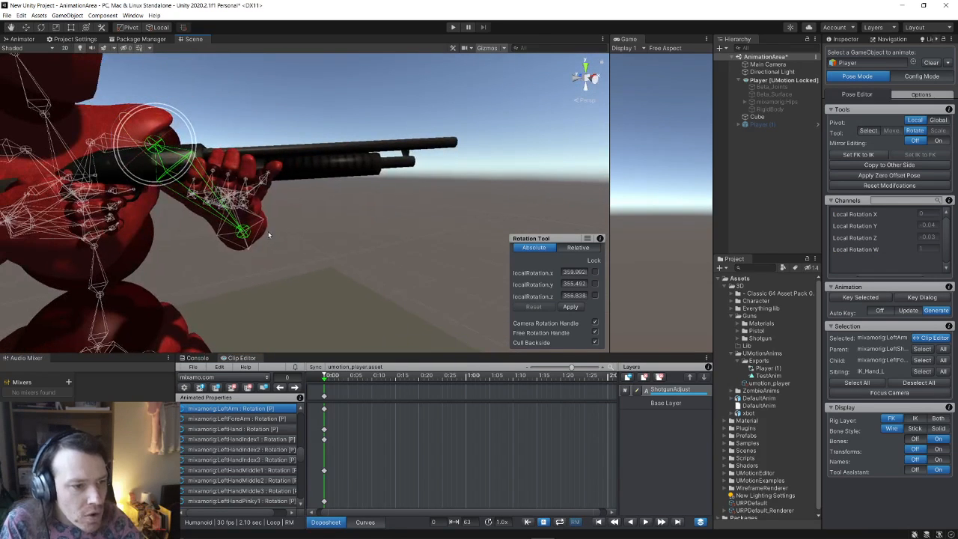
Rotate the left forearm bone to about 5.8, 10.1 and 345.2 degrees in X, Y and Z, and turn off the bone display
click(244, 235)
drag(280, 218, 398, 261)
click(921, 440)
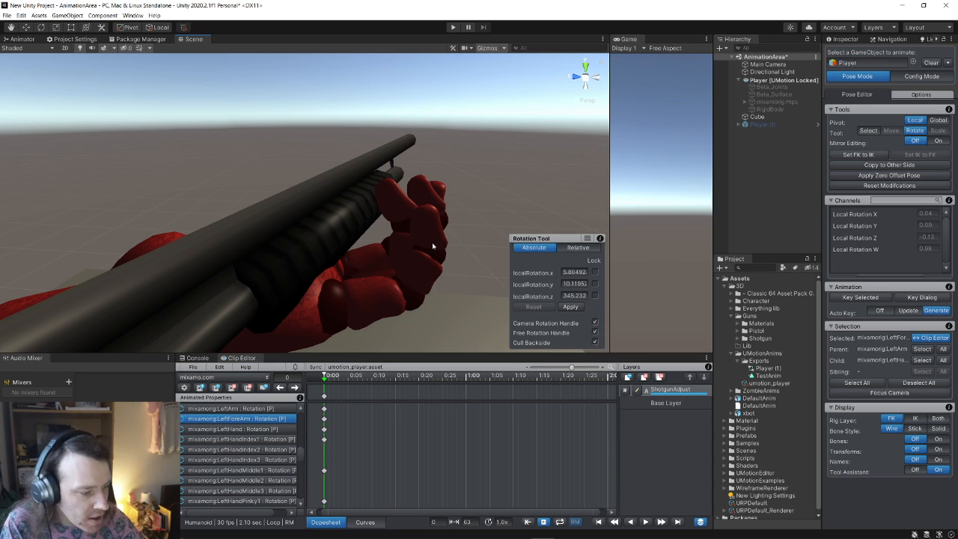
Clear the bone selection and adjust the left hand's finger curl around the fore-end using the Hands muscle groups
click(338, 298)
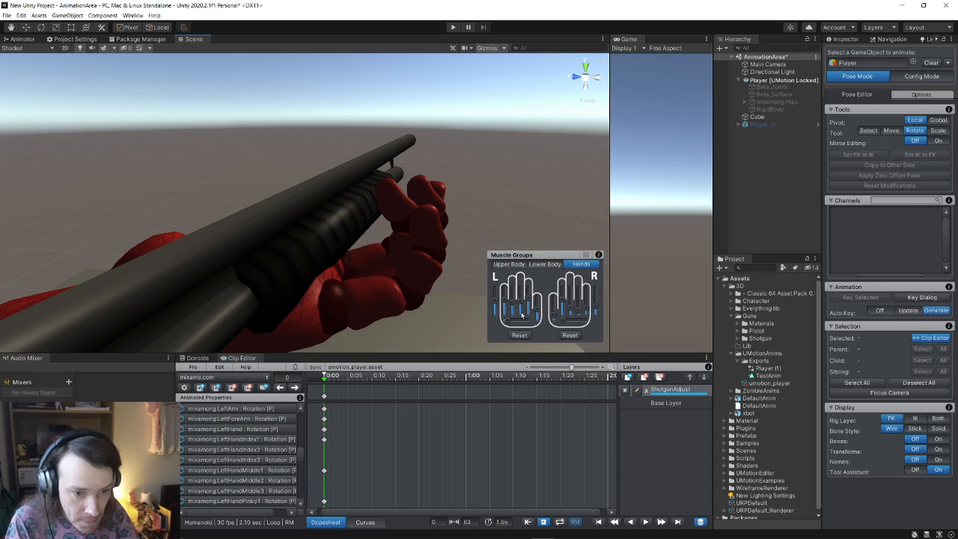
alt+drag(423, 274, 460, 266)
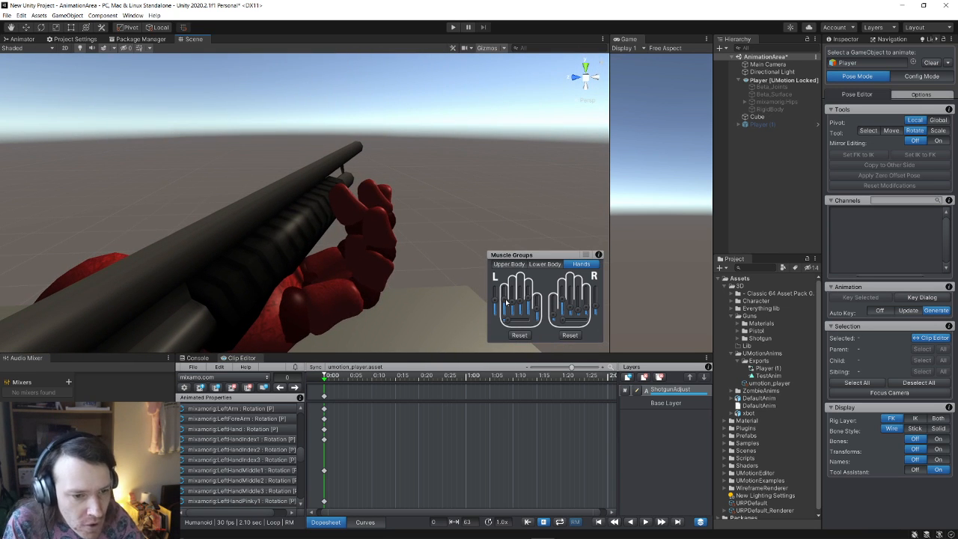
click(506, 301)
mouse_move(506, 302)
mouse_down()
mouse_move(497, 307)
mouse_move(496, 296)
mouse_move(502, 308)
mouse_up()
Adjust the left thumb's muscle value so the thumb rests against the fore-end
right_drag(367, 268, 793, 267)
key(s)
key(d)
key(a)
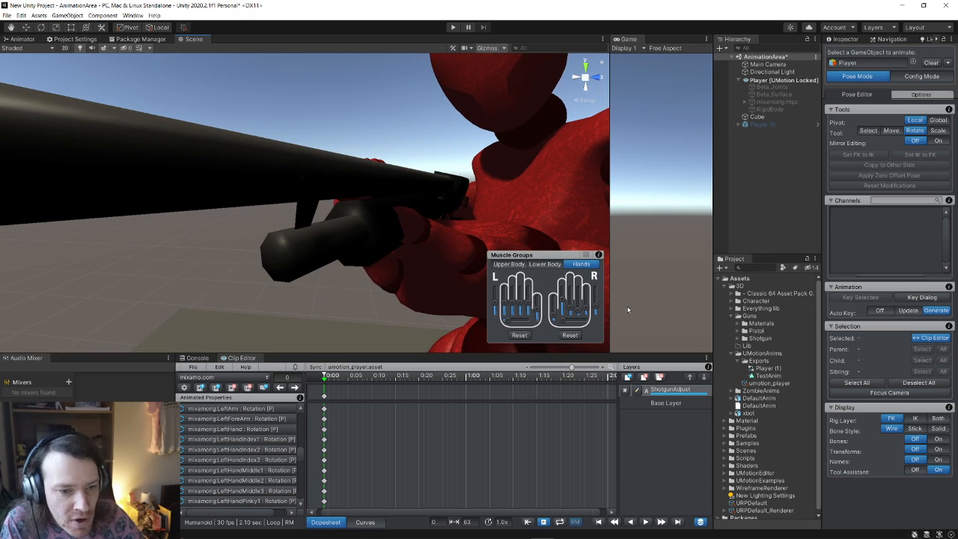
drag(542, 314, 535, 314)
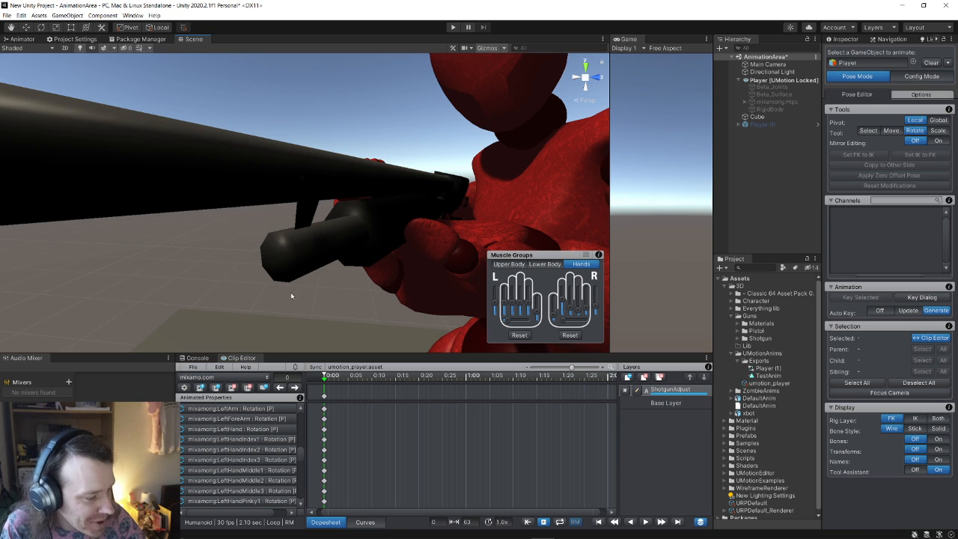
Adjust the right thumb's muscle value to fit the thumb to the shotgun's grip
scroll(292, 295, down, 6)
alt+drag(292, 295, 422, 284)
alt+drag(258, 258, 396, 269)
scroll(503, 229, up, 4)
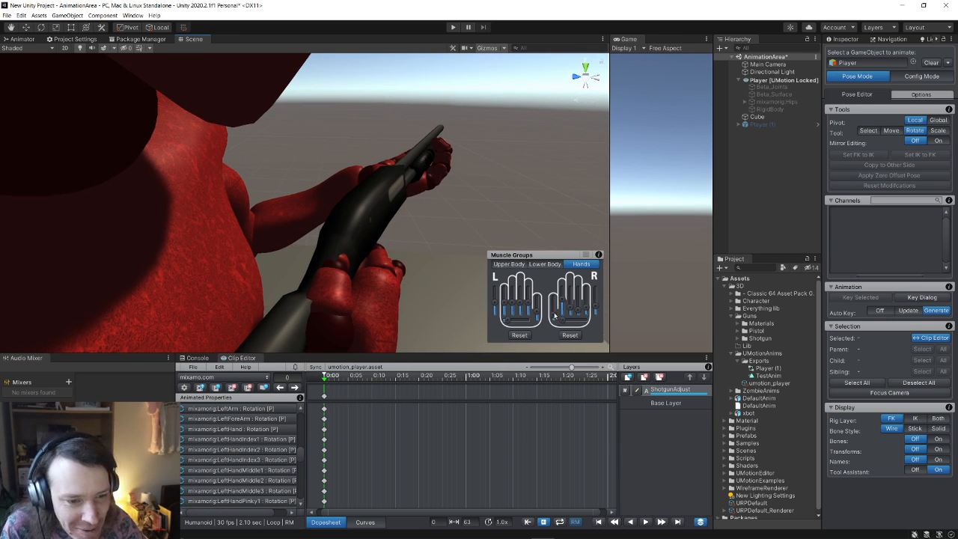
drag(554, 316, 548, 313)
Turn the bone display on and rotate the right index finger's base bone downward on the grip
alt+drag(419, 262, 127, 261)
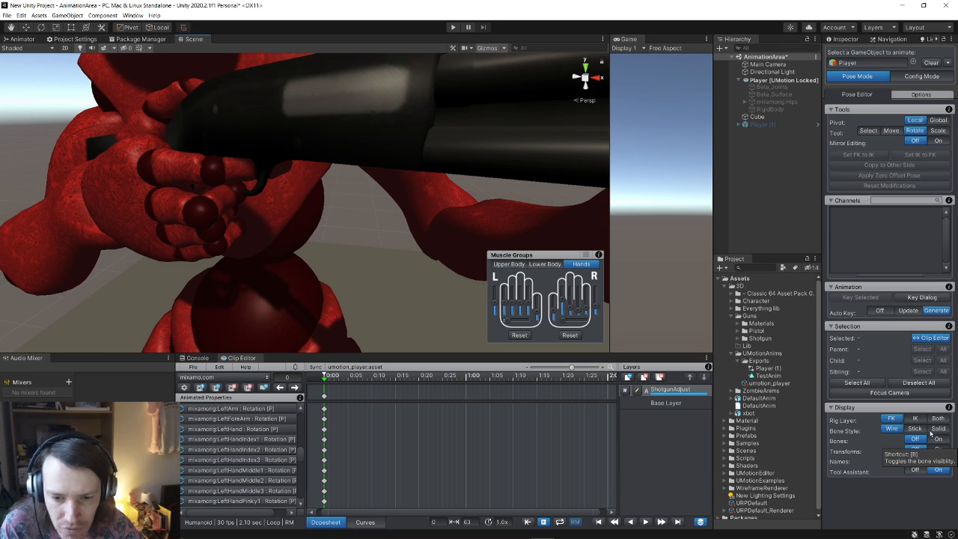
right_drag(228, 212, 317, 195)
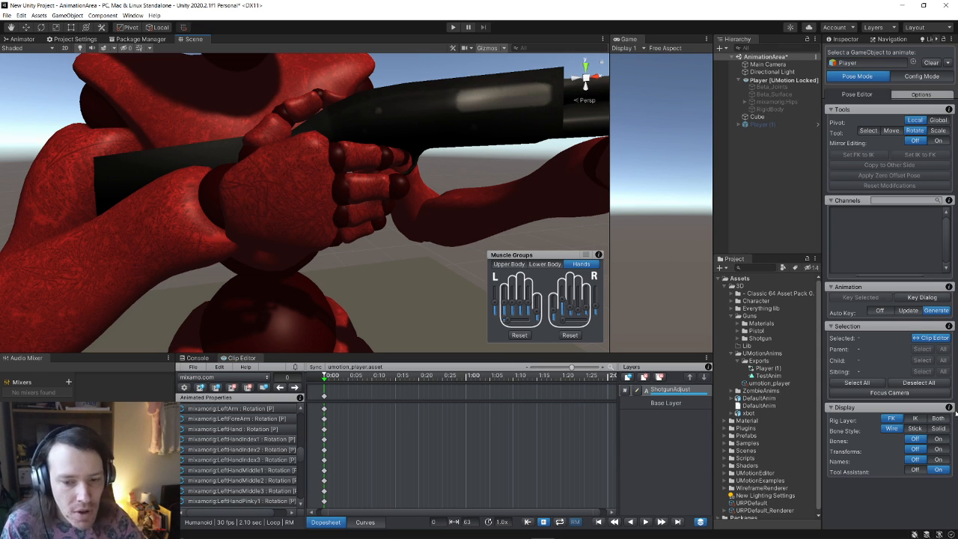
click(940, 440)
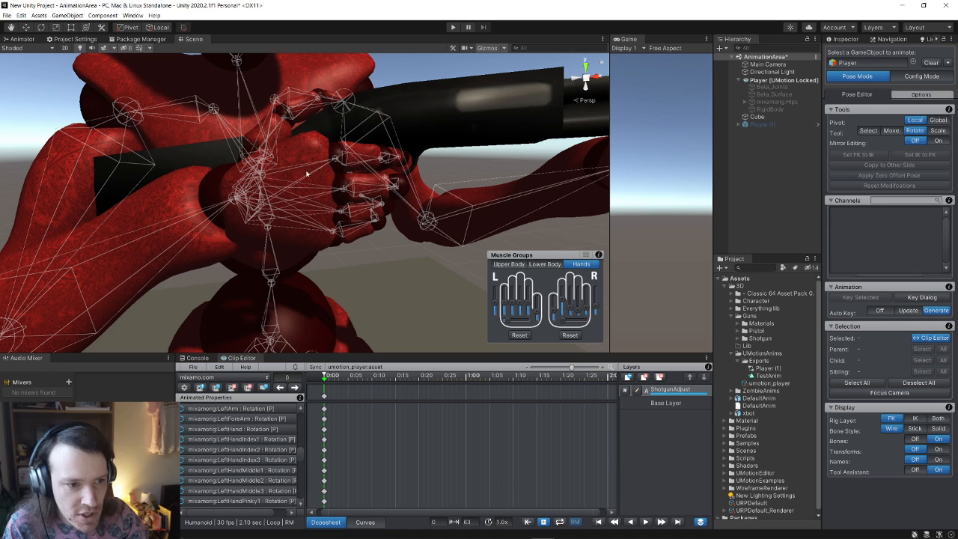
click(342, 161)
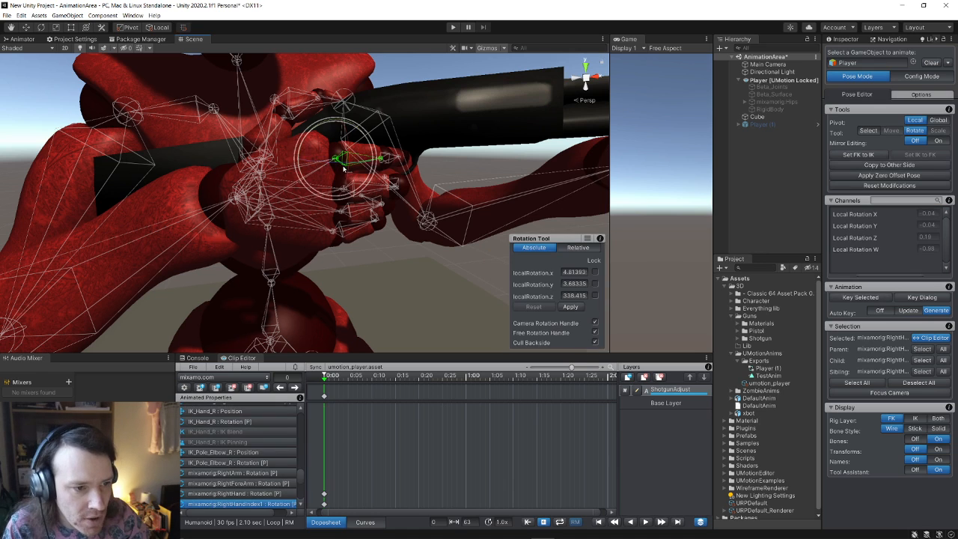
double_click(376, 189)
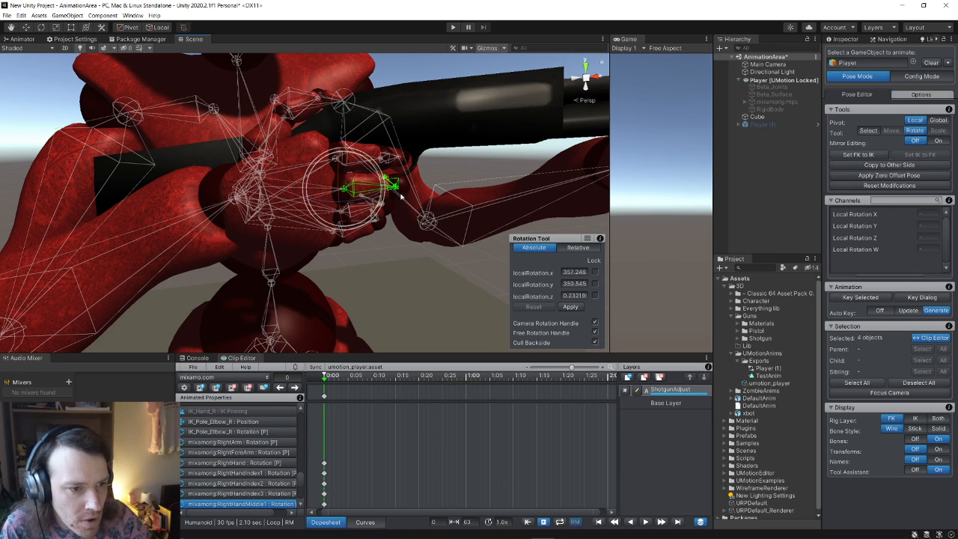
click(366, 169)
click(354, 164)
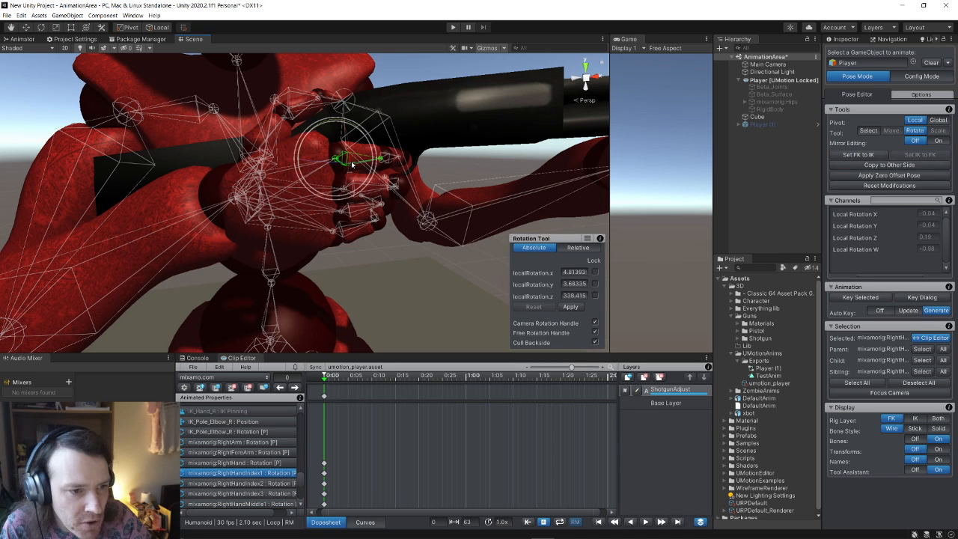
drag(378, 155, 383, 194)
Rotate the base bones of the right middle, ring and pinky fingers downward, and clear the selection
click(379, 188)
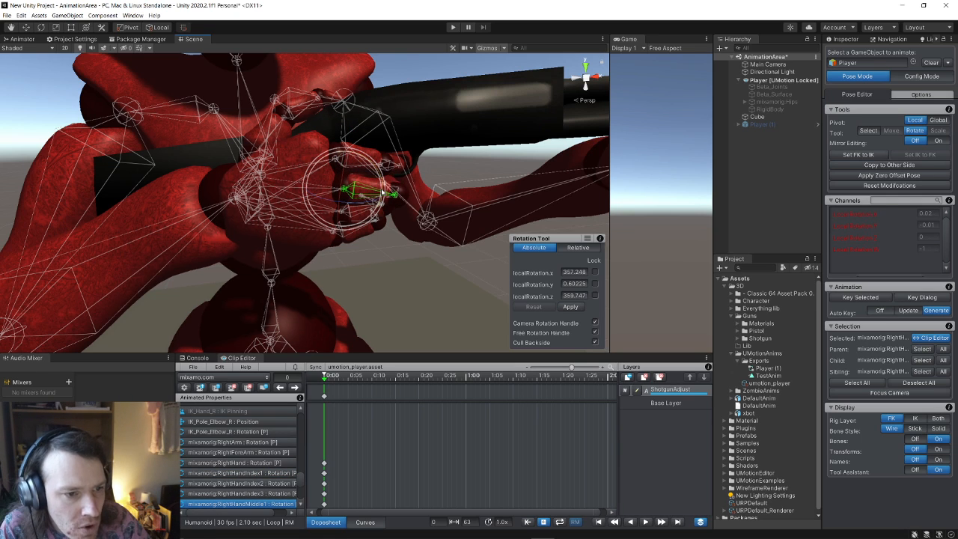
right_drag(382, 193, 359, 200)
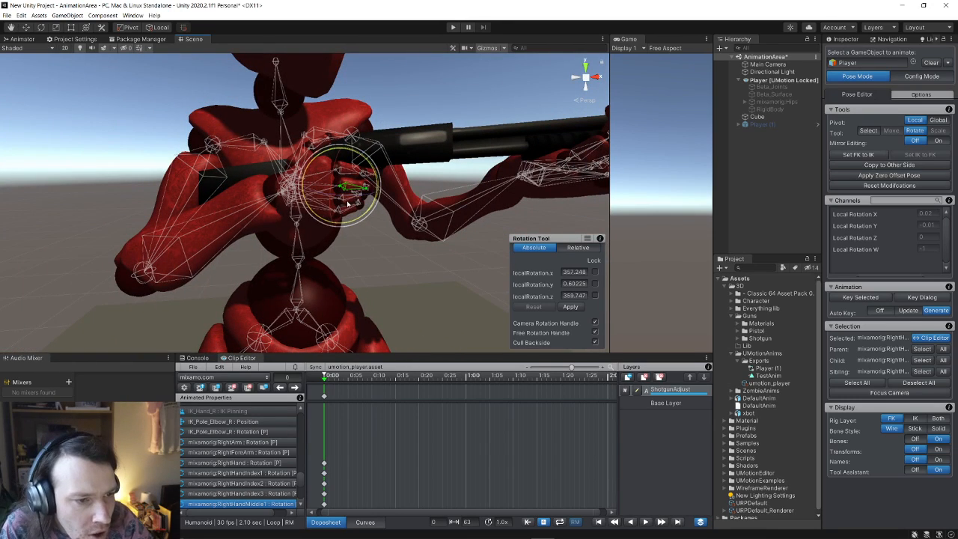
click(372, 244)
click(350, 202)
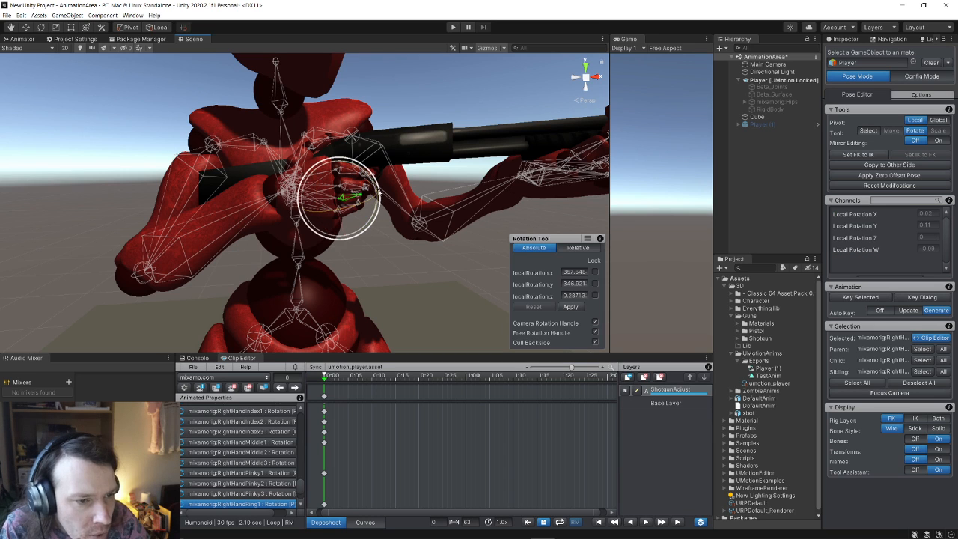
drag(379, 189, 378, 208)
click(352, 220)
click(348, 209)
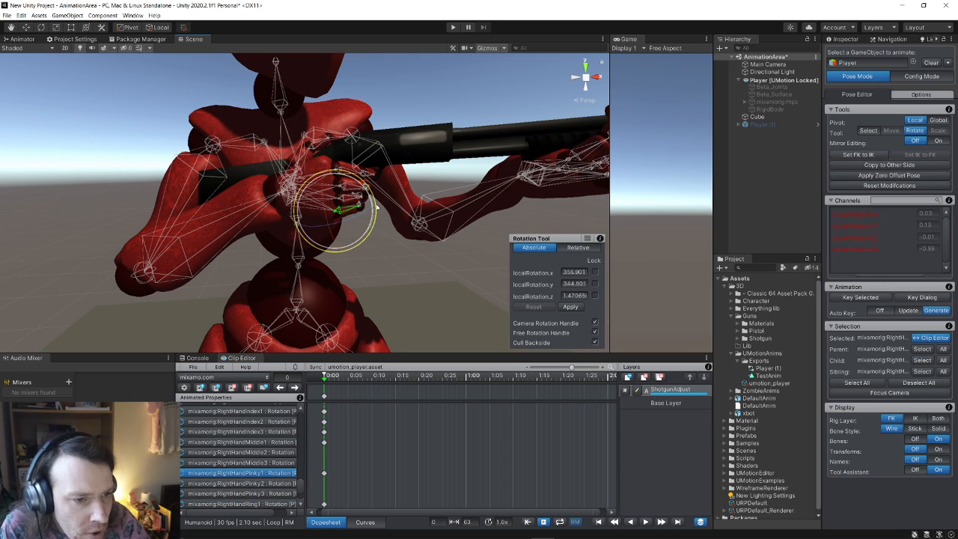
click(388, 245)
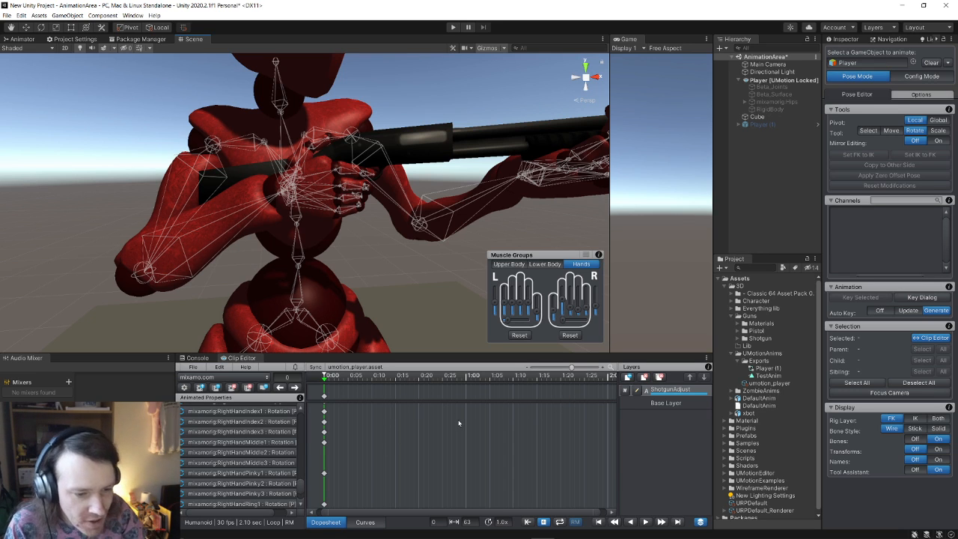
Scrub the timeline to frame 17 and play the clip to preview the adjusted shotgun pose
drag(324, 384, 404, 401)
scroll(429, 281, down, 5)
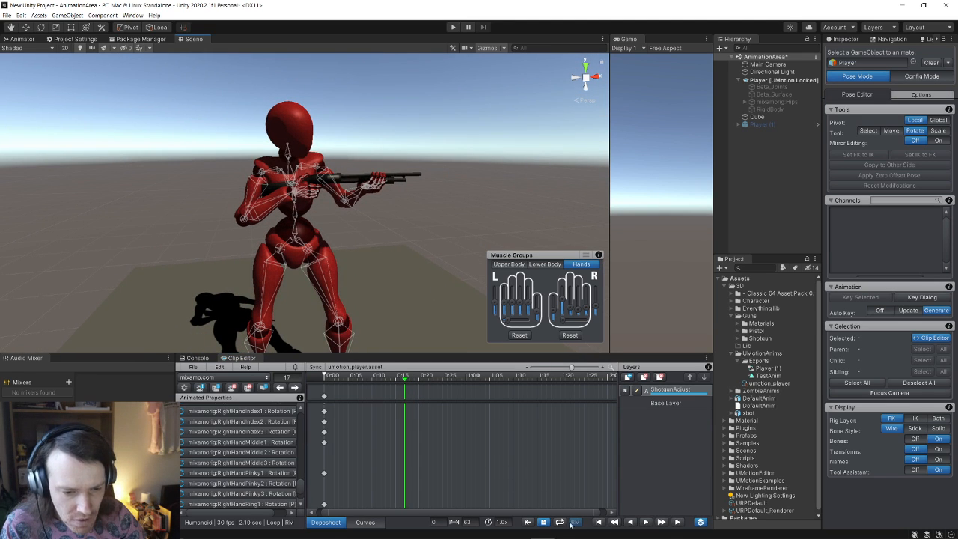
click(573, 523)
click(646, 522)
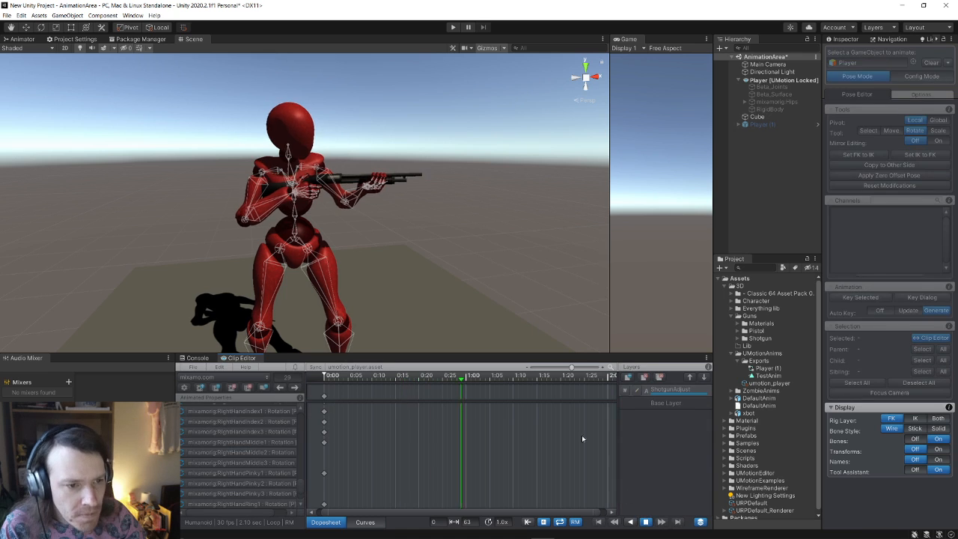
alt+drag(376, 272, 462, 256)
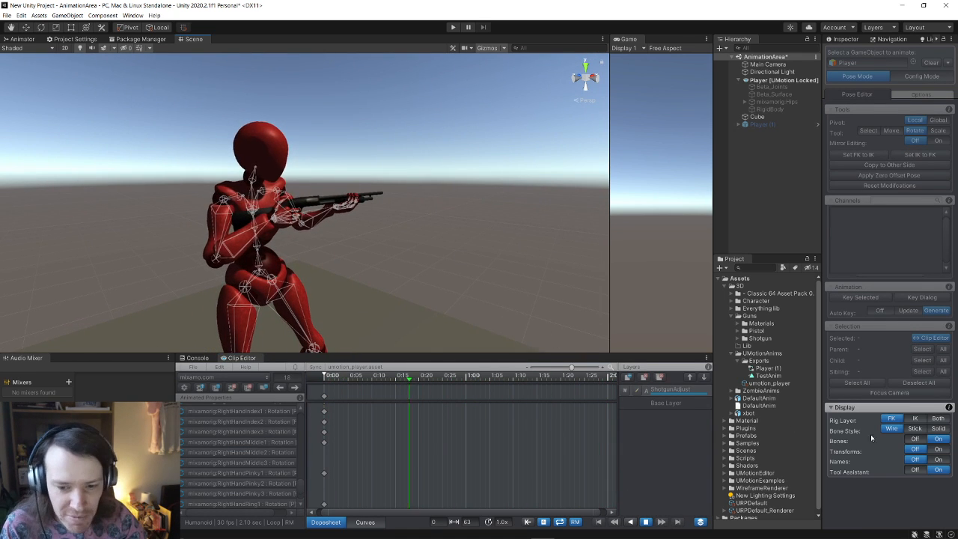
Turn off the bone display, examine both hands on the shotgun during playback, and stop the preview
click(915, 439)
key(w)
right_drag(479, 294, 468, 274)
key(d)
key(a)
key(w)
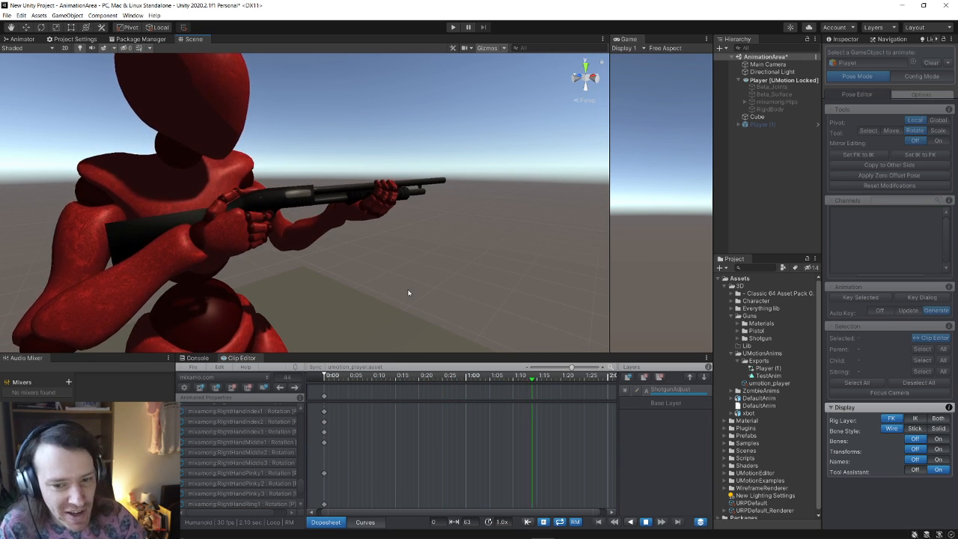
scroll(415, 285, down, 2)
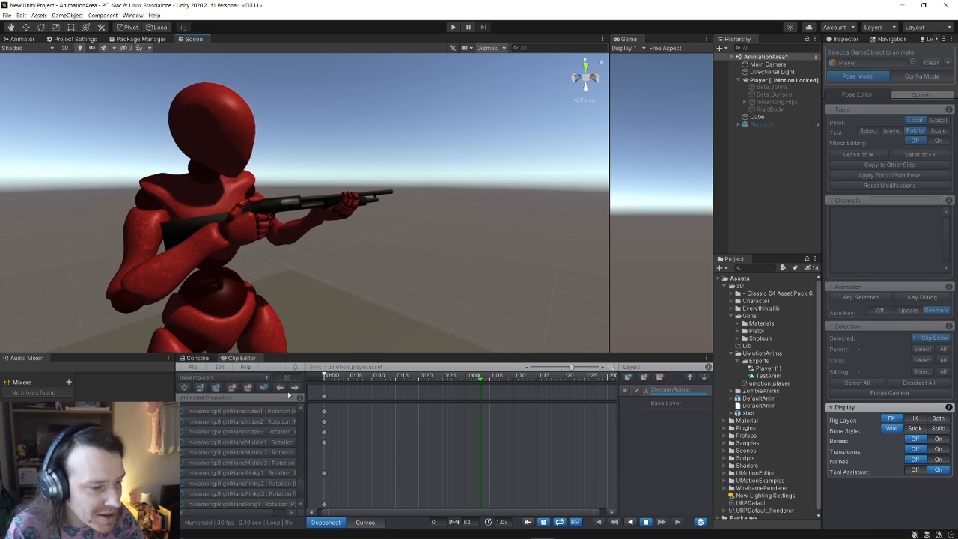
click(646, 522)
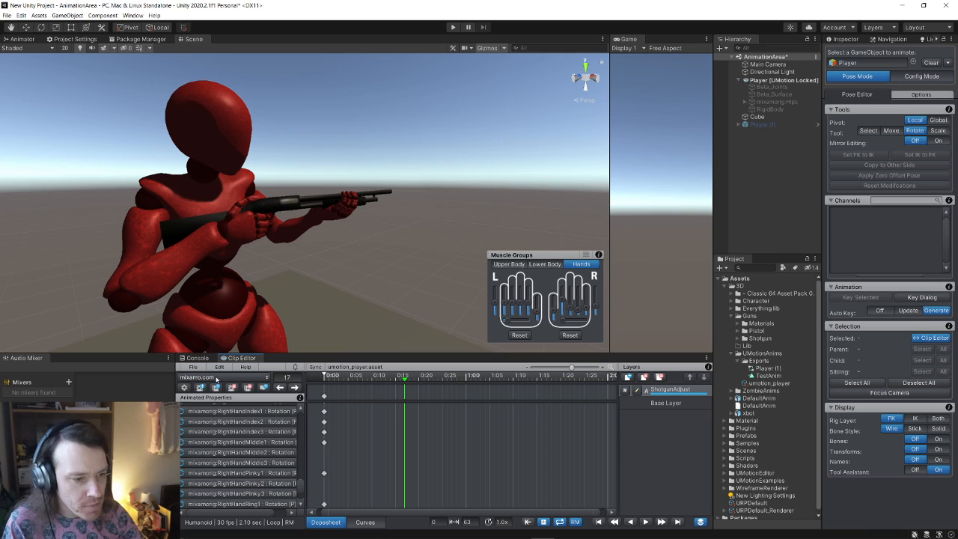
Switch to the ShotgunAim clip and delete it from the UMotion project
click(217, 378)
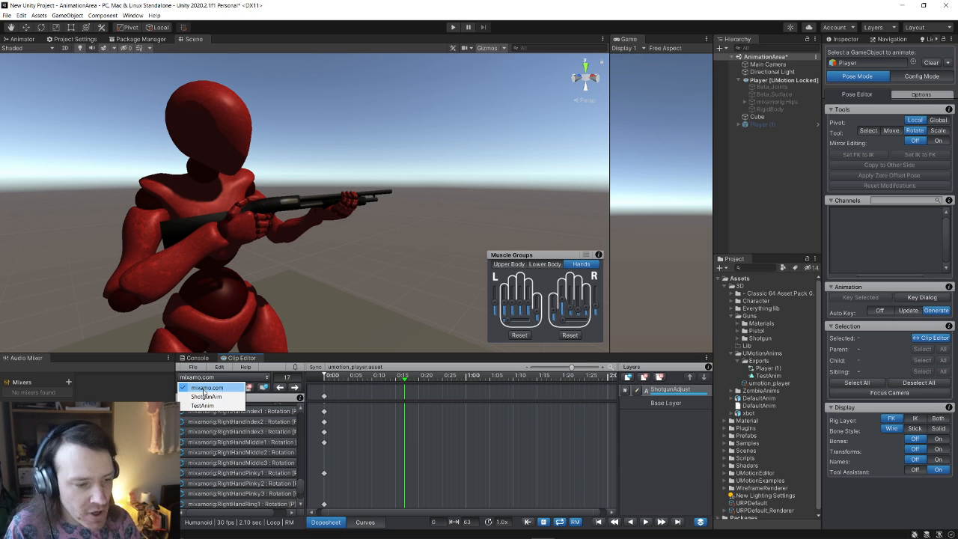
click(205, 396)
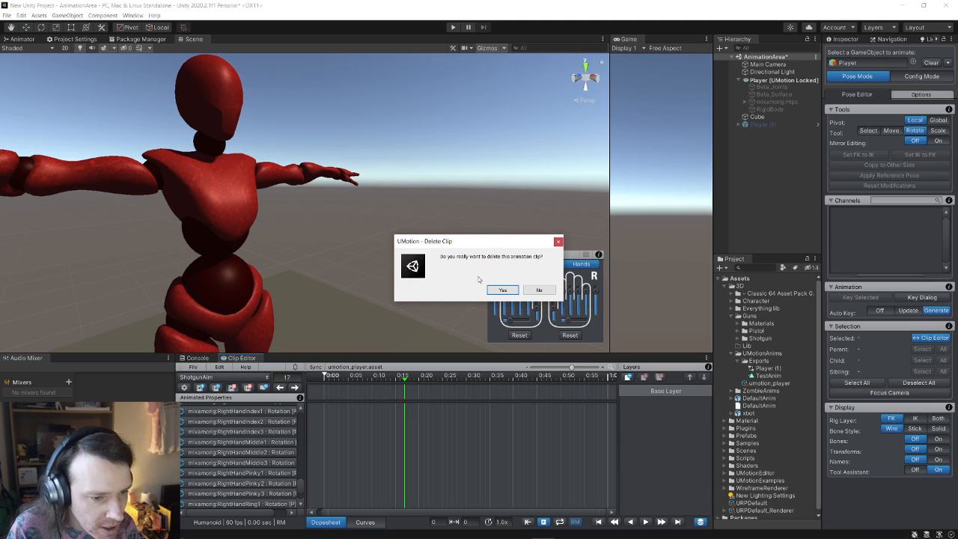
click(501, 289)
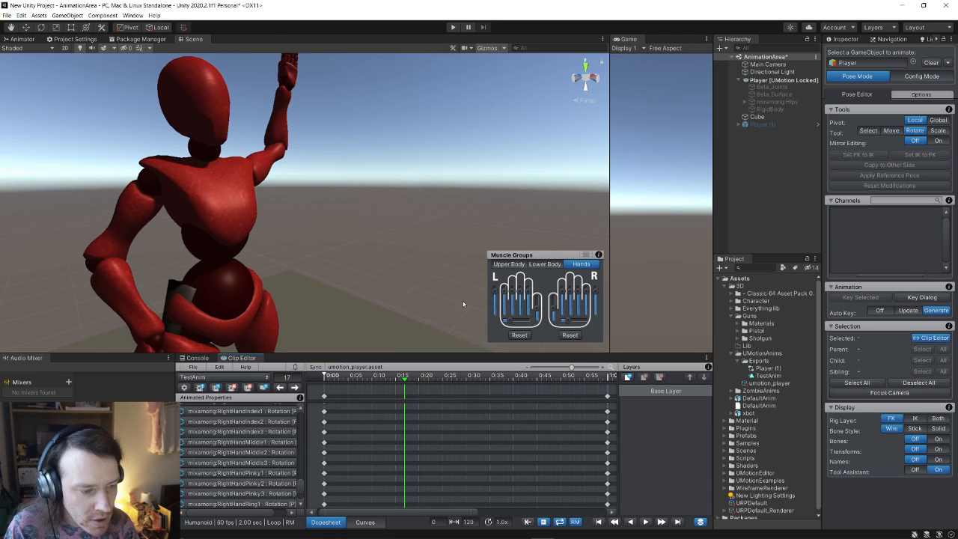
Switch to the mixamo.com animation clip and rename it ShotgunAim in its clip settings
click(238, 377)
click(217, 385)
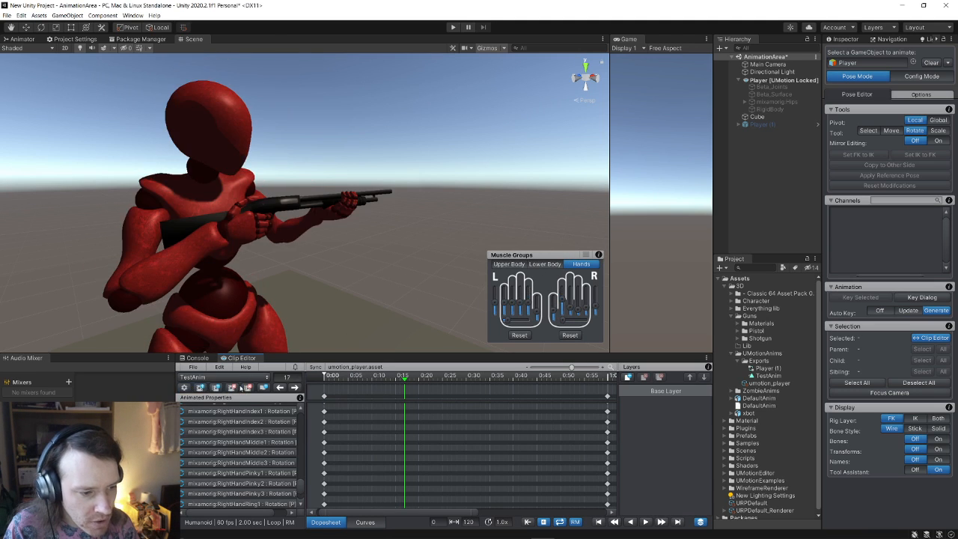
click(184, 388)
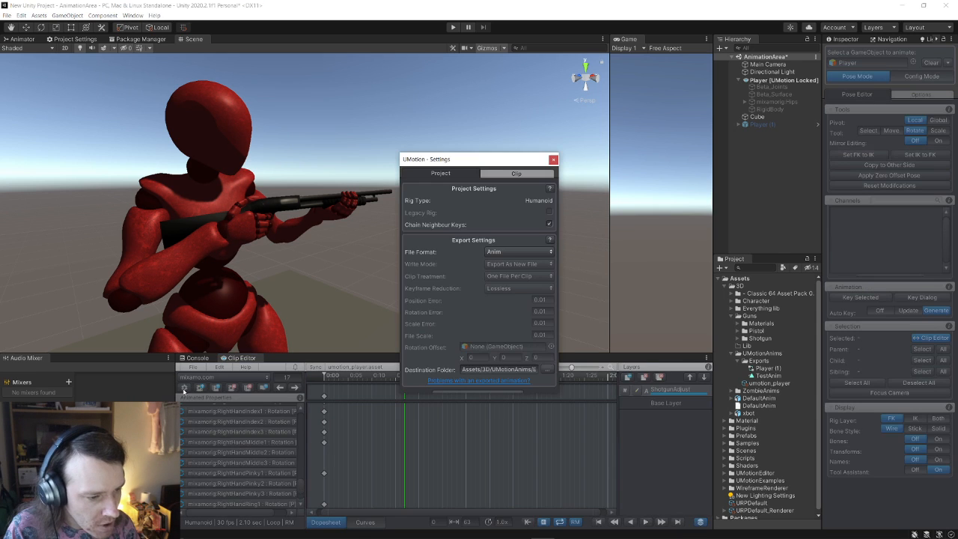
click(515, 175)
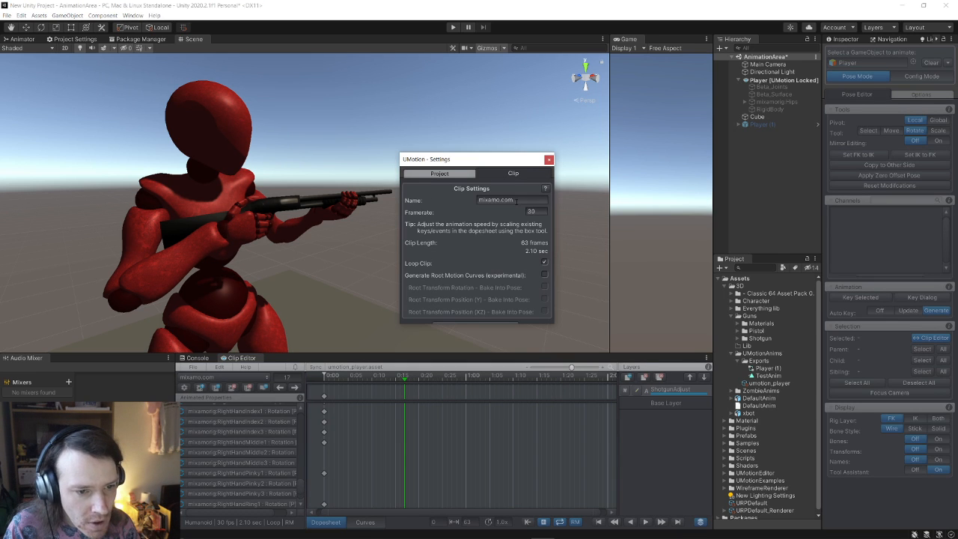
click(431, 202)
text(Shot)
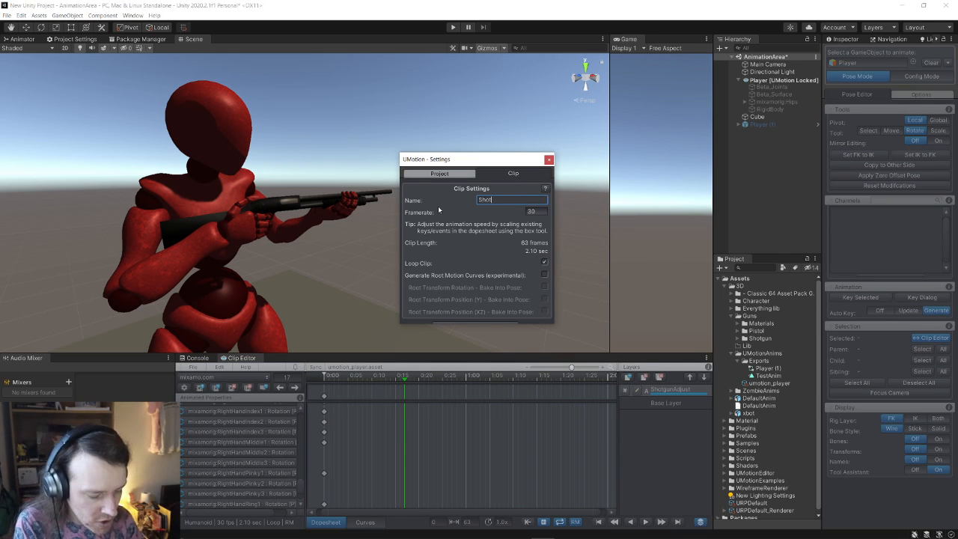
text(gunA)
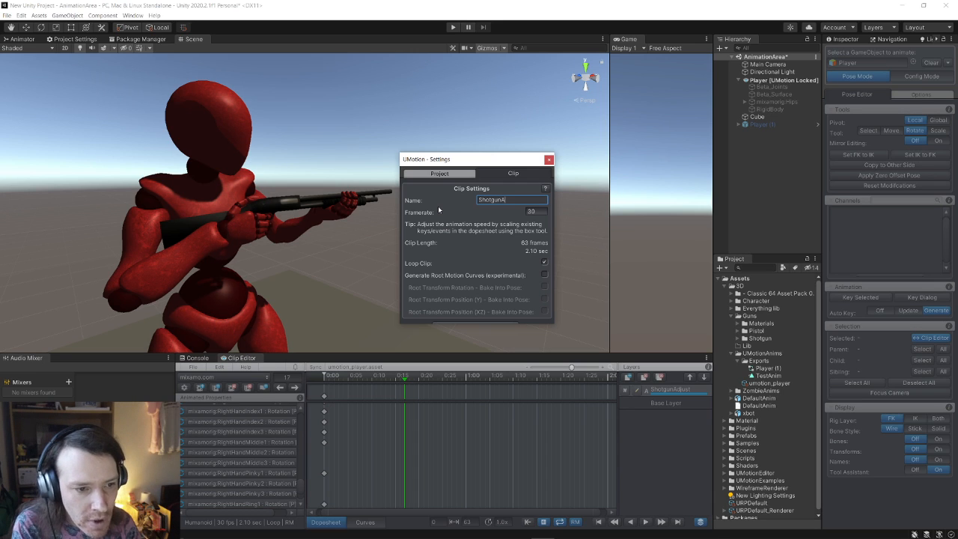
text(im)
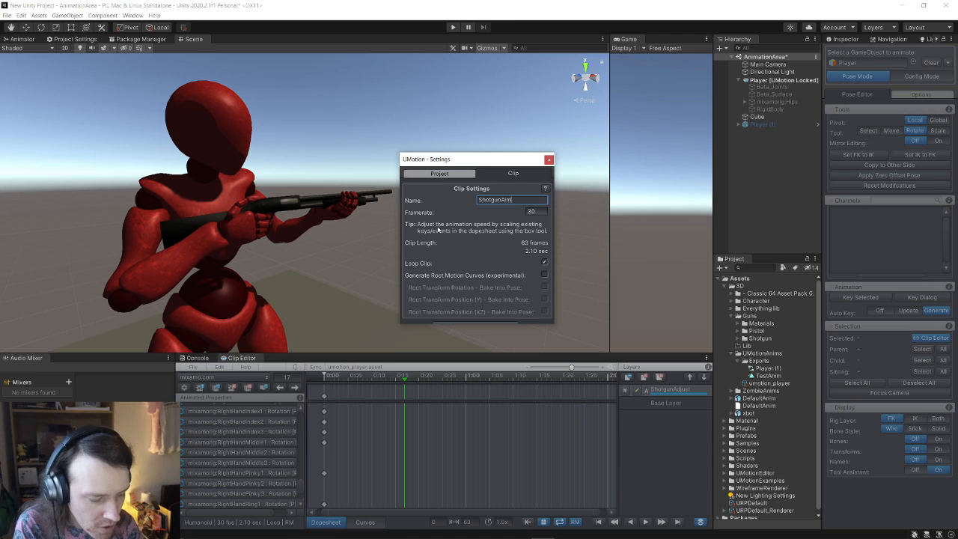
key(Return)
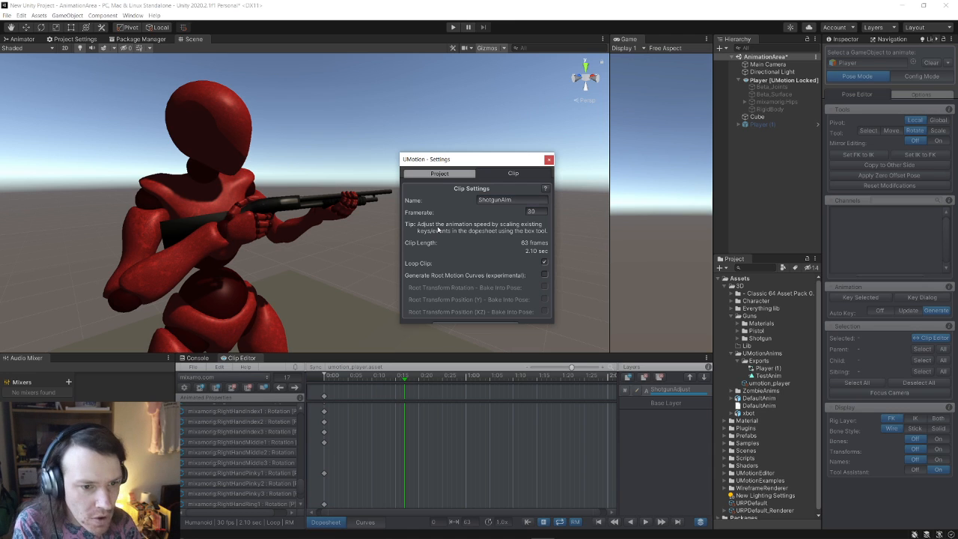
click(549, 159)
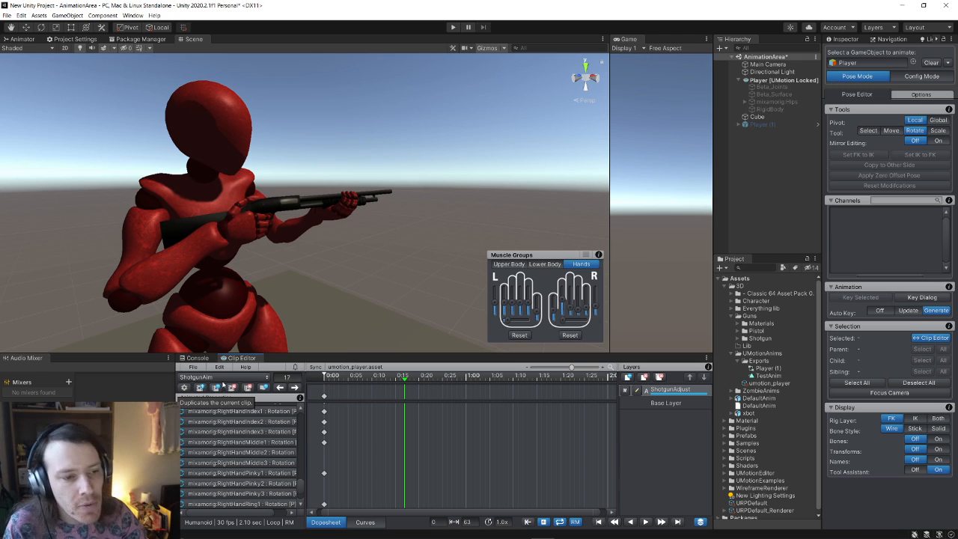
Rename the ShotgunAim clip to ShotgunAimForward in the clip settings
alt+drag(259, 257, 287, 251)
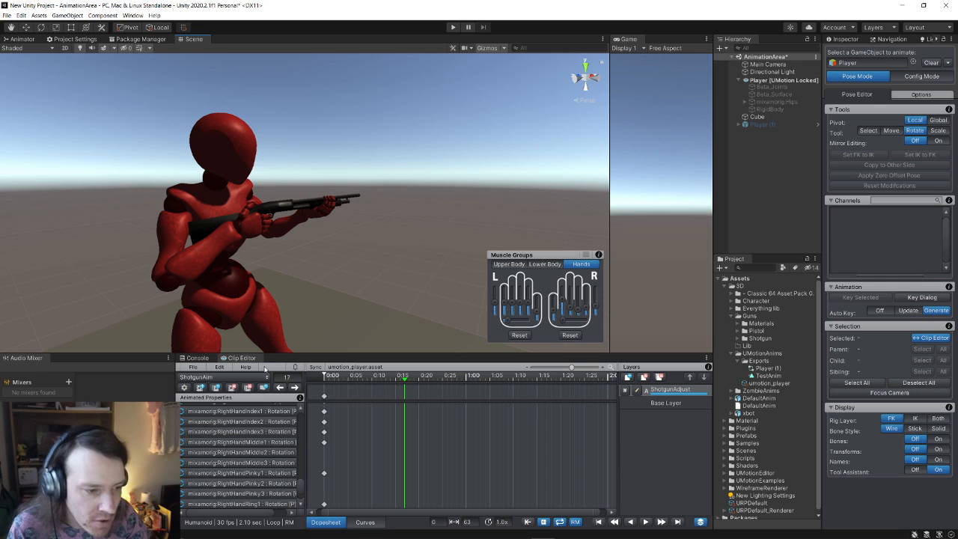
click(228, 377)
click(200, 385)
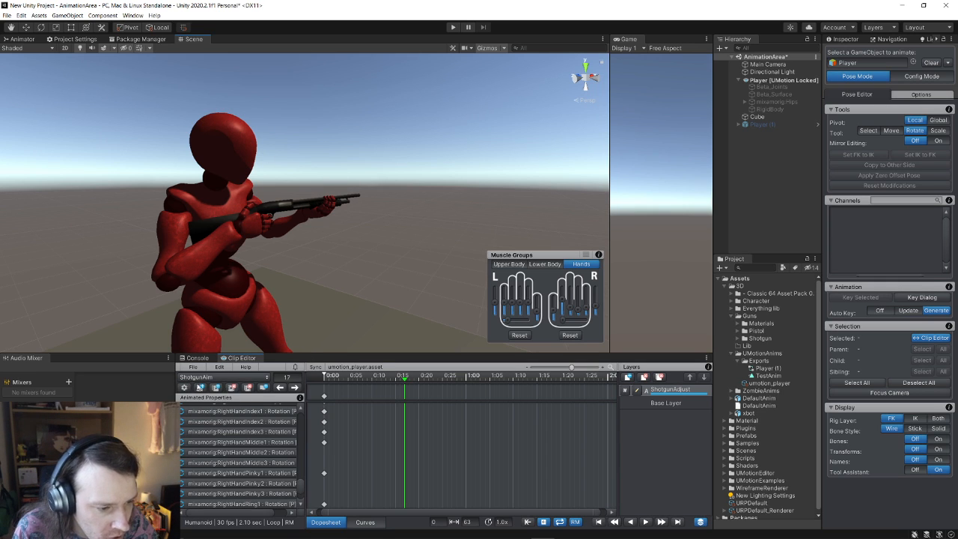
click(199, 387)
click(512, 173)
click(526, 201)
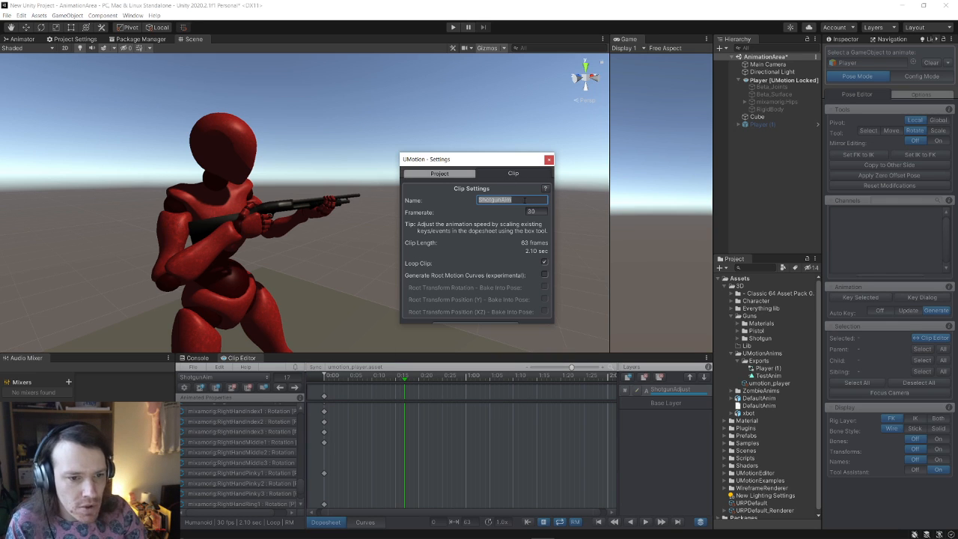
click(526, 201)
text(Forward)
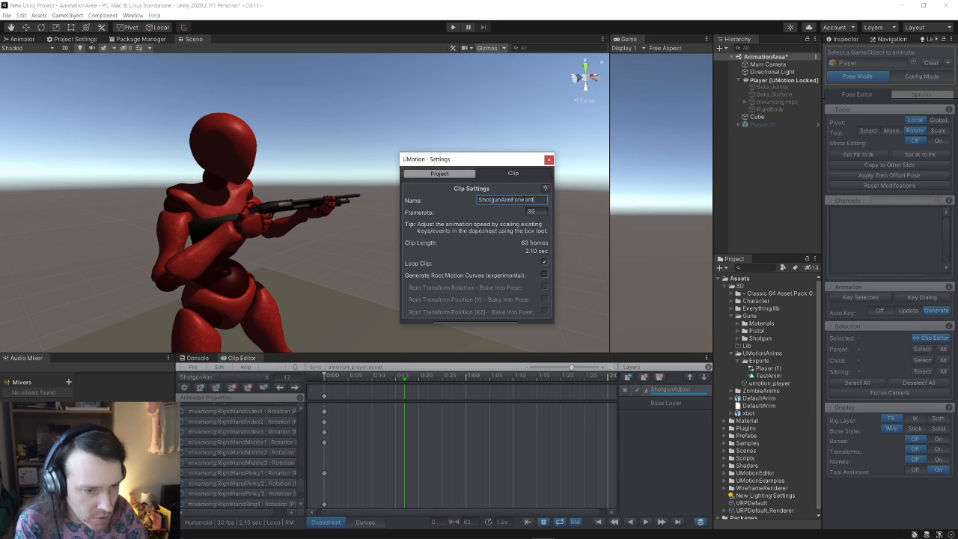
key(Return)
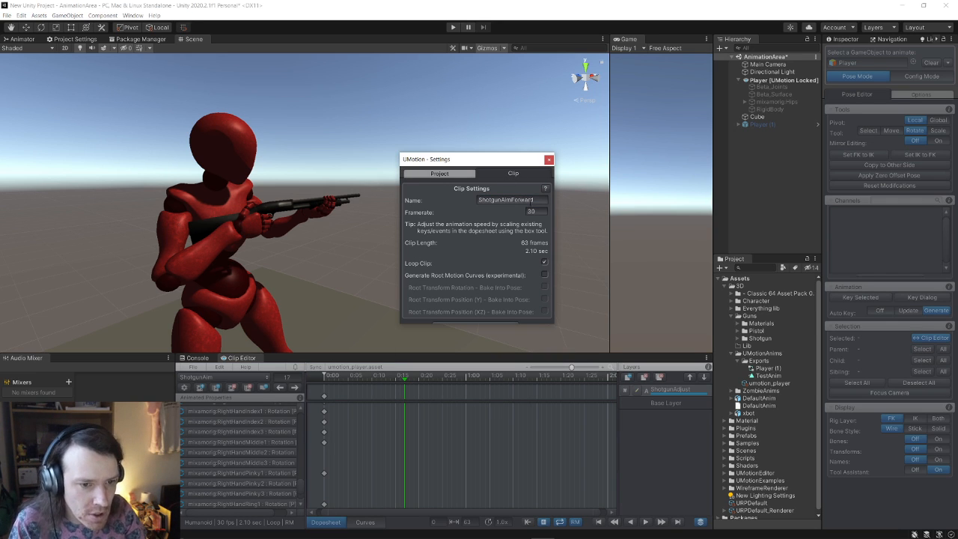
click(549, 160)
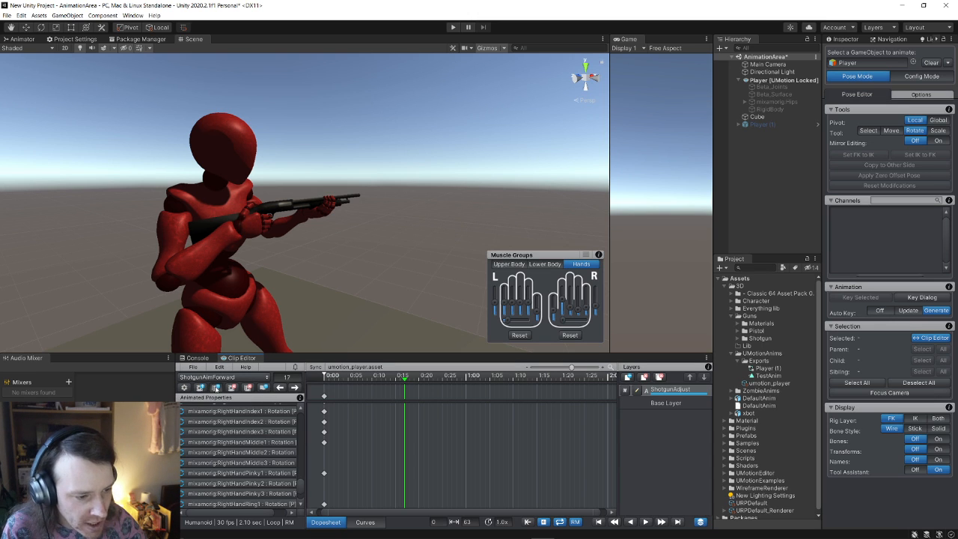
Duplicate the ShotgunAimForward clip under the new name ShotgunAimUp
click(215, 388)
click(503, 276)
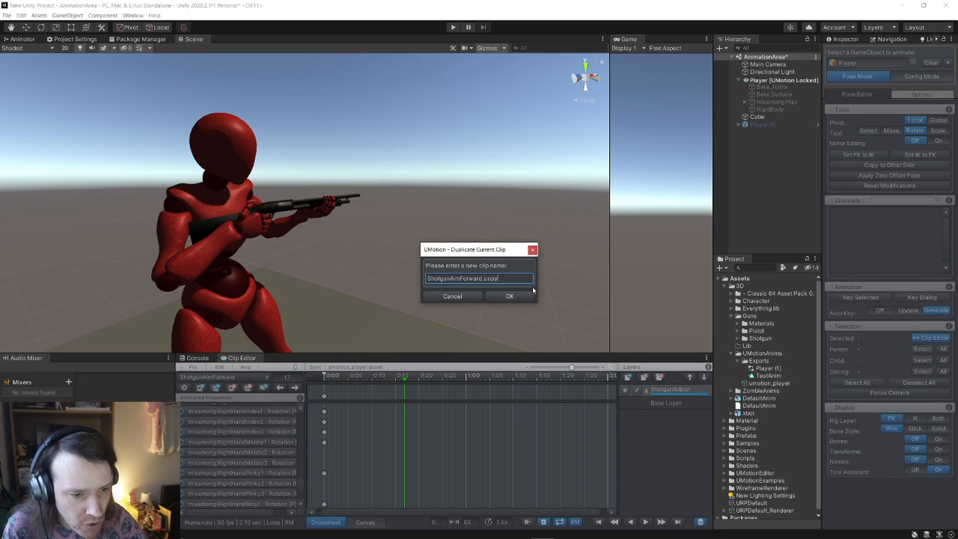
key(shift+Left)
key(shift+Left)
key(shift+Left)
key(shift+Left)
key(shift+Left)
key(shift+Left)
key(shift+Left)
key(shift+Left)
key(shift+Left)
key(shift+Left)
key(shift+Left)
key(shift+Left)
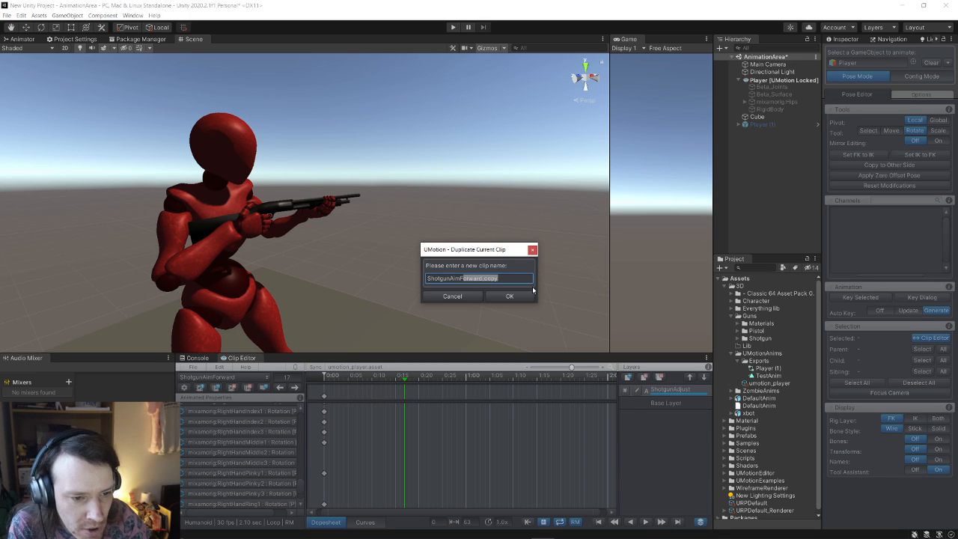
text(U)
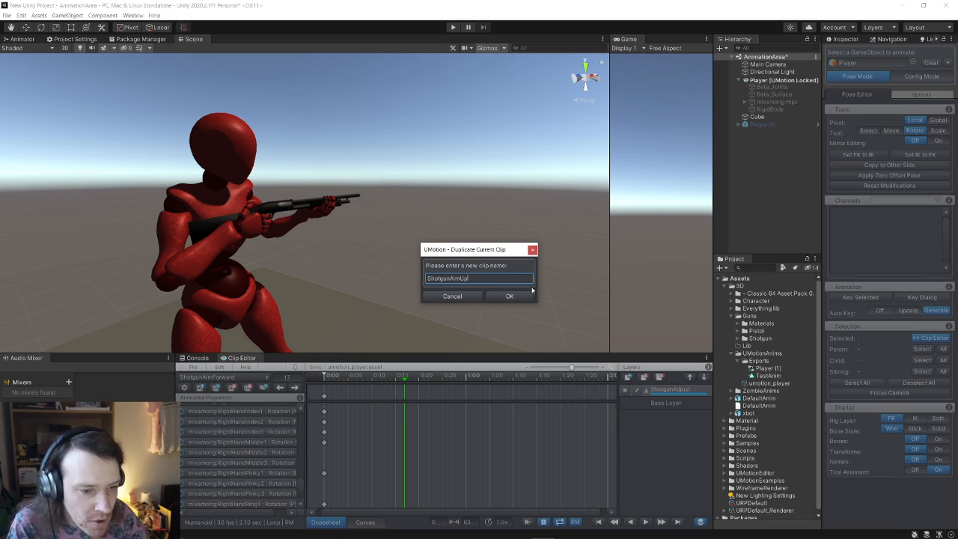
text(p)
click(513, 295)
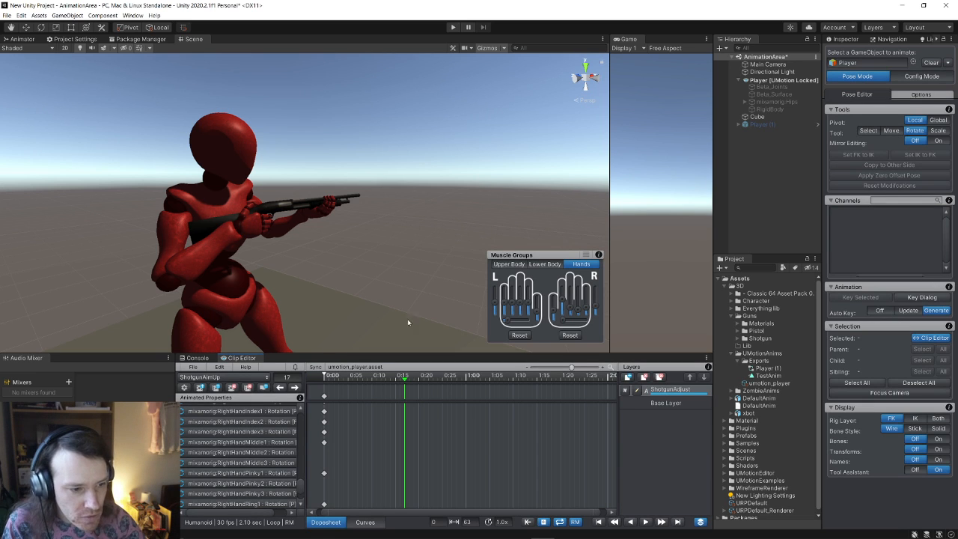
Move the playhead to frame 0 of the ShotgunAimUp clip and select all the pose keys at that frame
drag(405, 381, 324, 384)
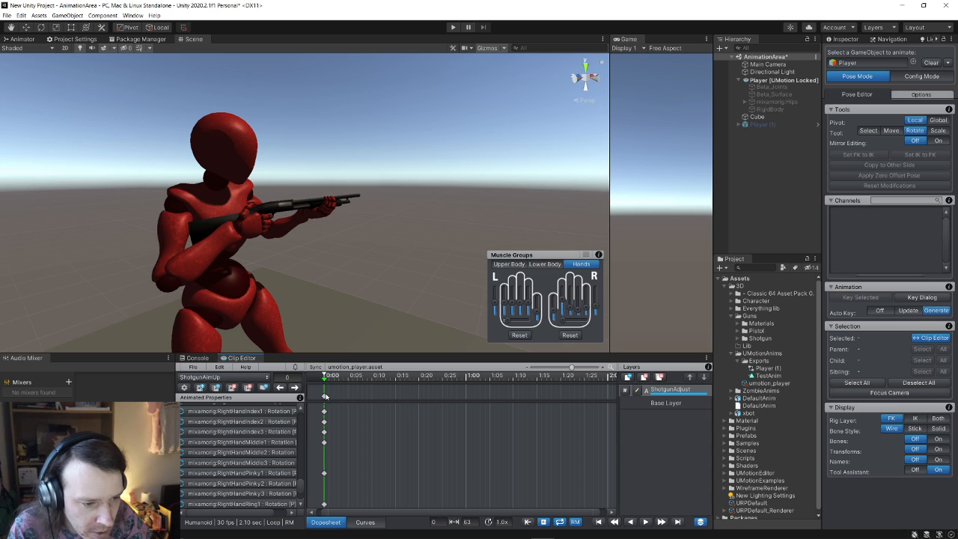
click(325, 396)
alt+drag(248, 254, 407, 291)
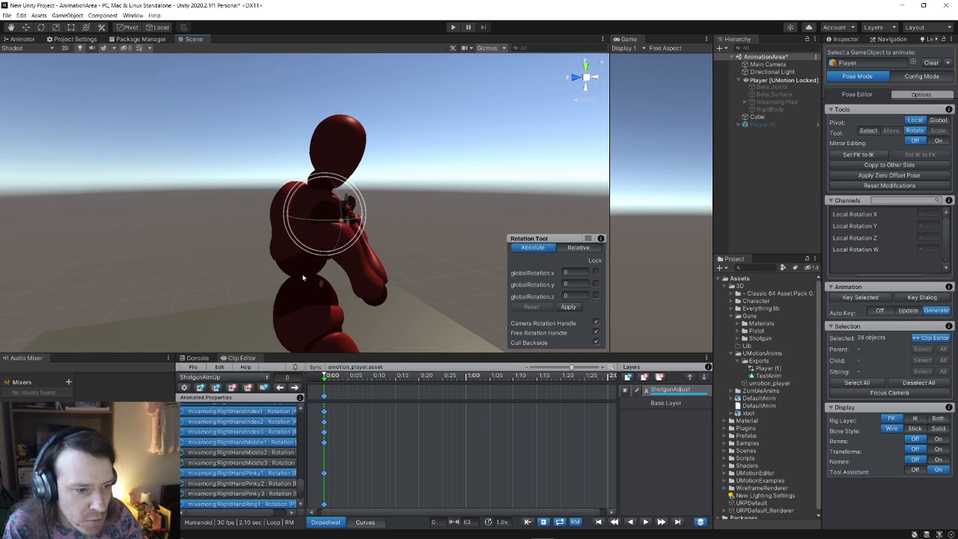
Set the bone style to Solid and turn on the character's bone display
click(939, 428)
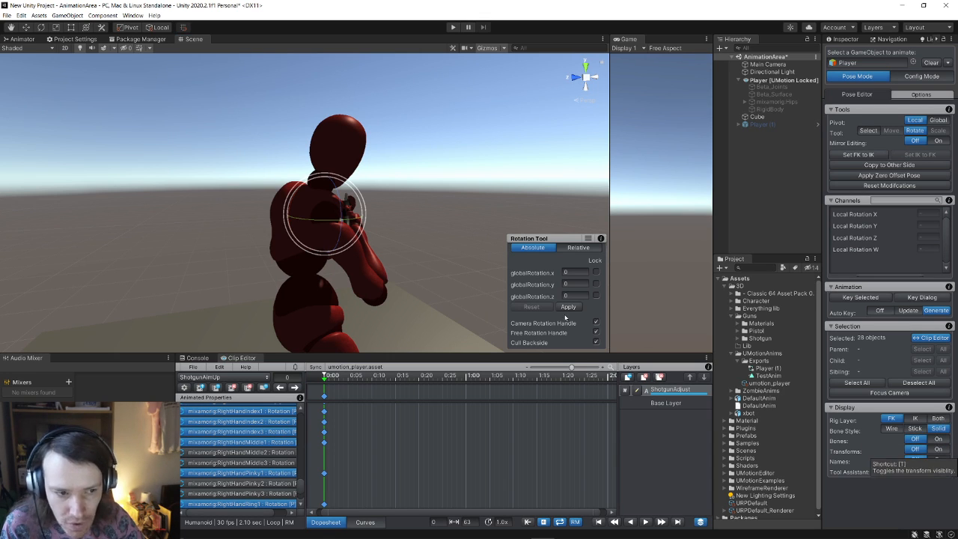
key(d)
key(w)
right_drag(374, 257, 217, 262)
key(s)
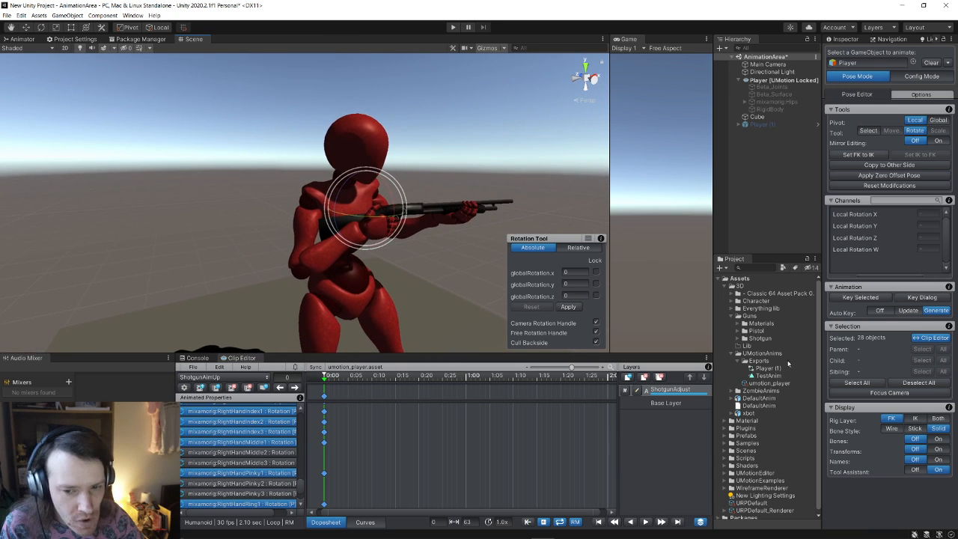
click(938, 438)
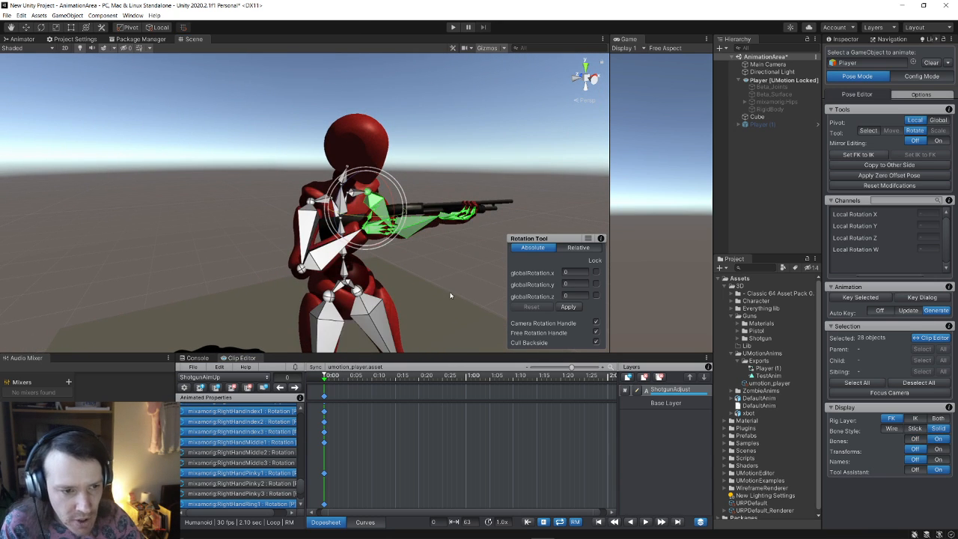
Try rotating the lowest spine bone, undo the rotation, and clear the bone selection
key(w)
right_drag(397, 285, 361, 284)
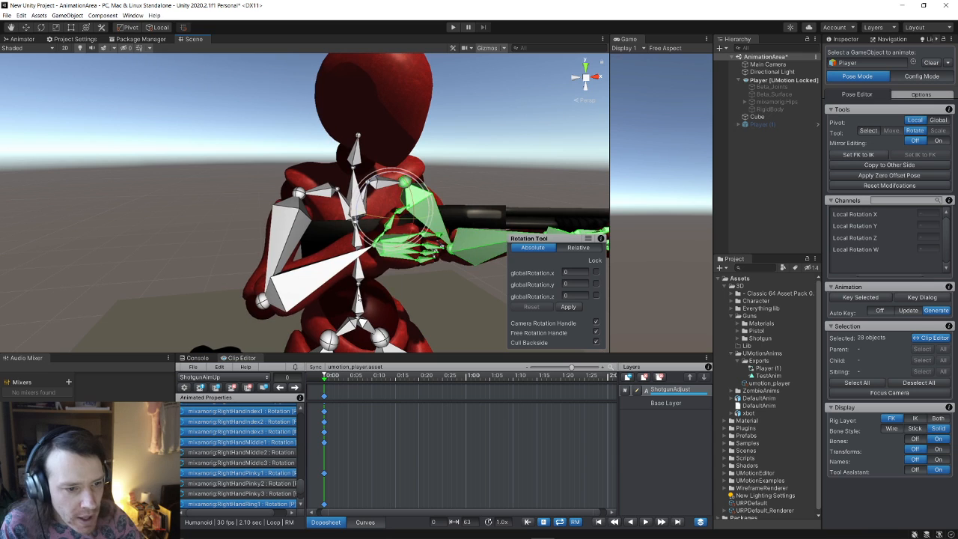
click(360, 284)
scroll(340, 277, down, 5)
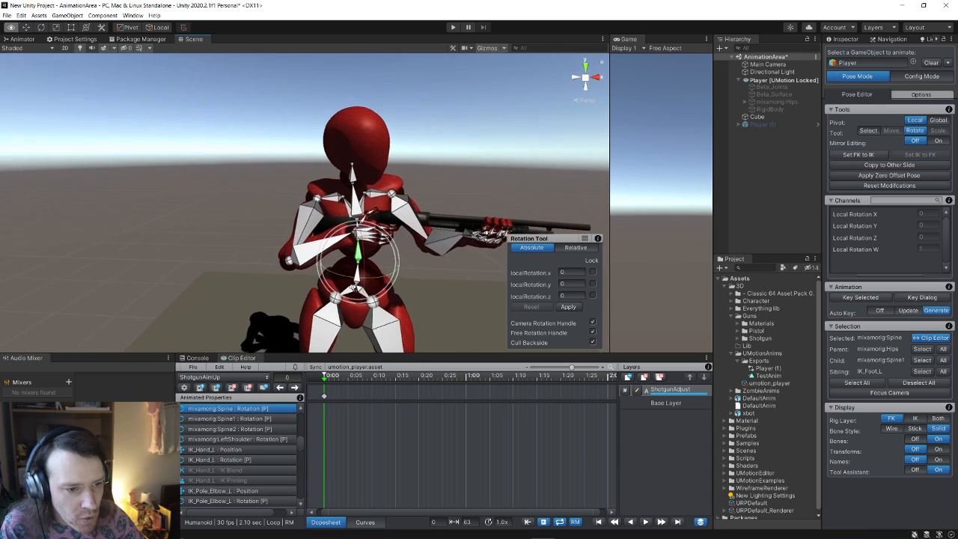
drag(340, 277, 339, 264)
key(ctrl+z)
right_drag(379, 285, 404, 271)
key(a)
click(451, 289)
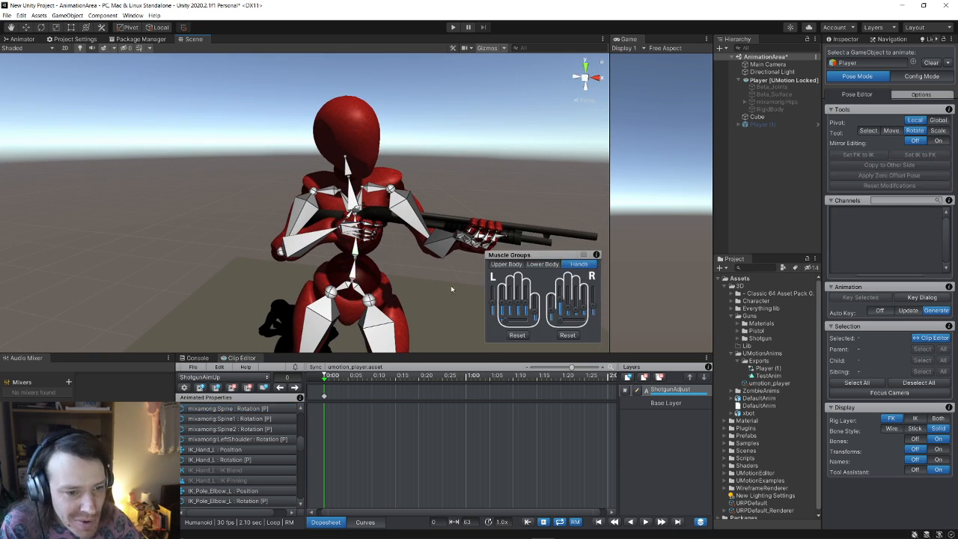
Switch the muscle groups to Upper Body, try bending the torso with its sliders, and undo the trial changes
click(516, 264)
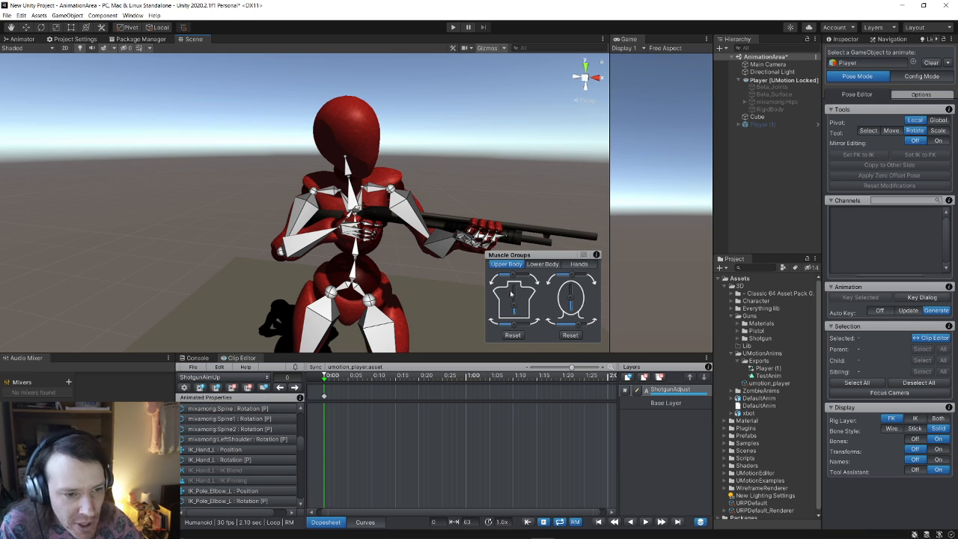
drag(517, 305, 509, 277)
key(ctrl+z)
key(ctrl+z)
key(ctrl+z)
key(ctrl+z)
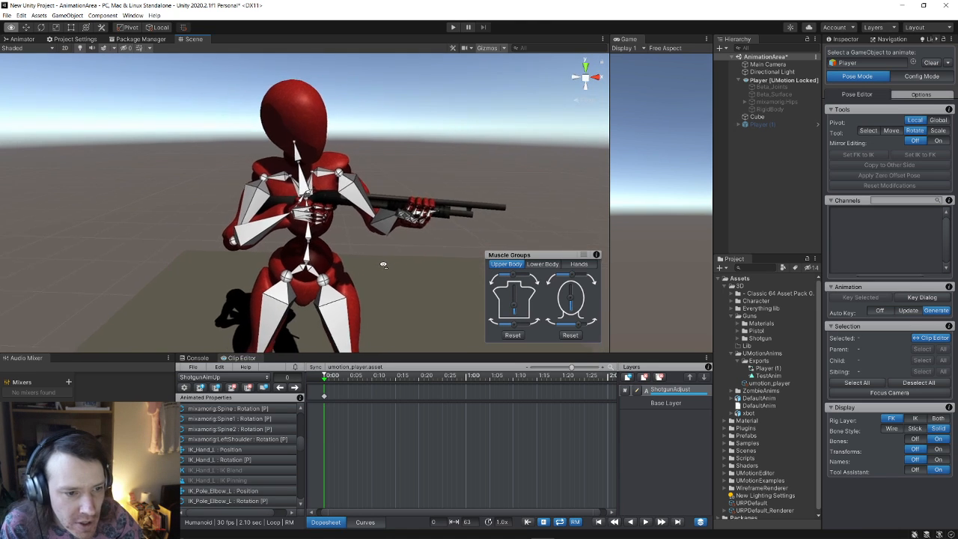
Tilt the torso sideways and twist it with the Upper Body muscle sliders so the shotgun points upward
drag(514, 277, 505, 277)
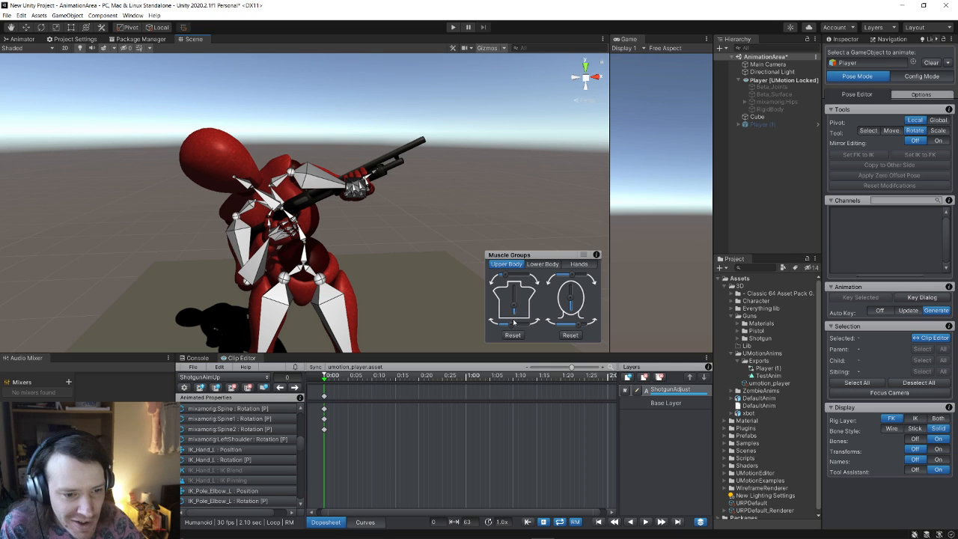
drag(515, 326, 514, 328)
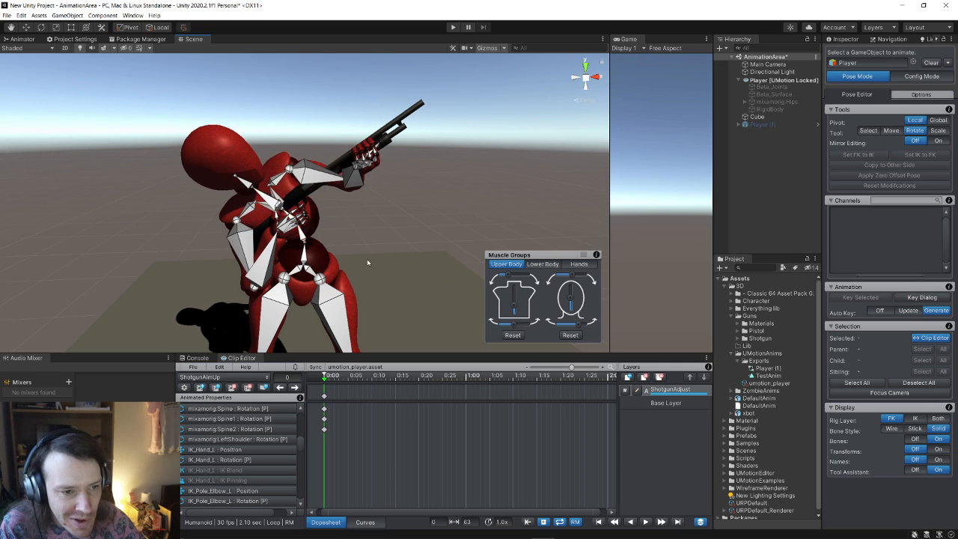
alt+drag(370, 262, 505, 275)
alt+drag(456, 255, 305, 249)
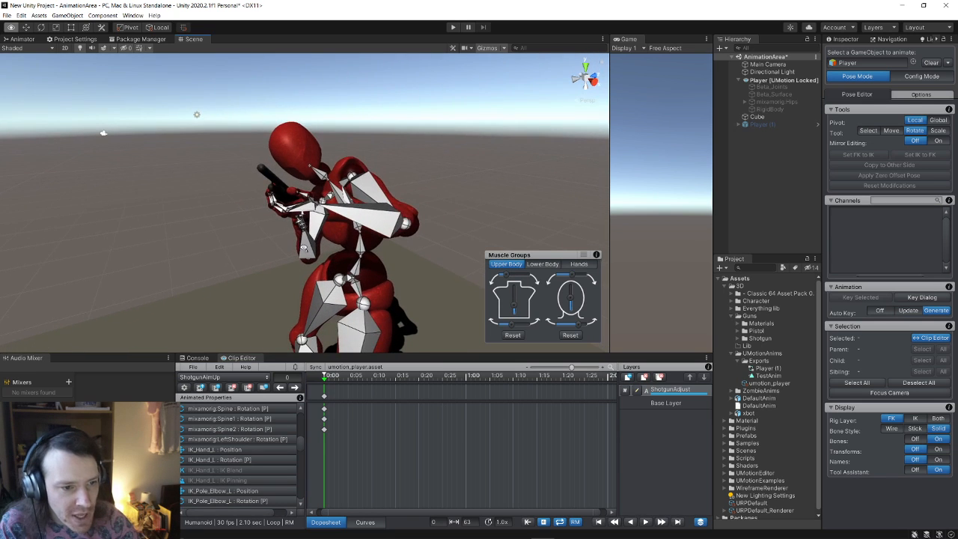
drag(512, 328, 516, 326)
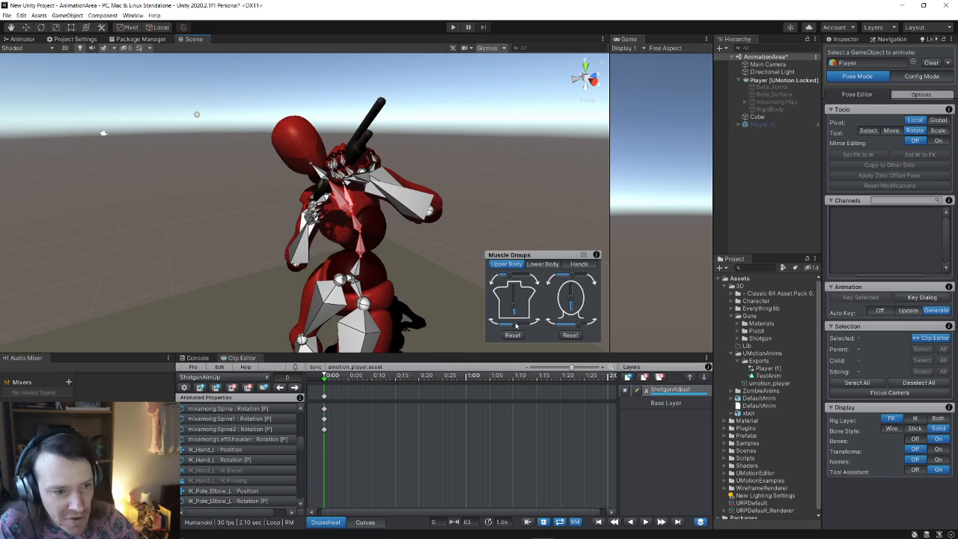
alt+drag(464, 280, 571, 258)
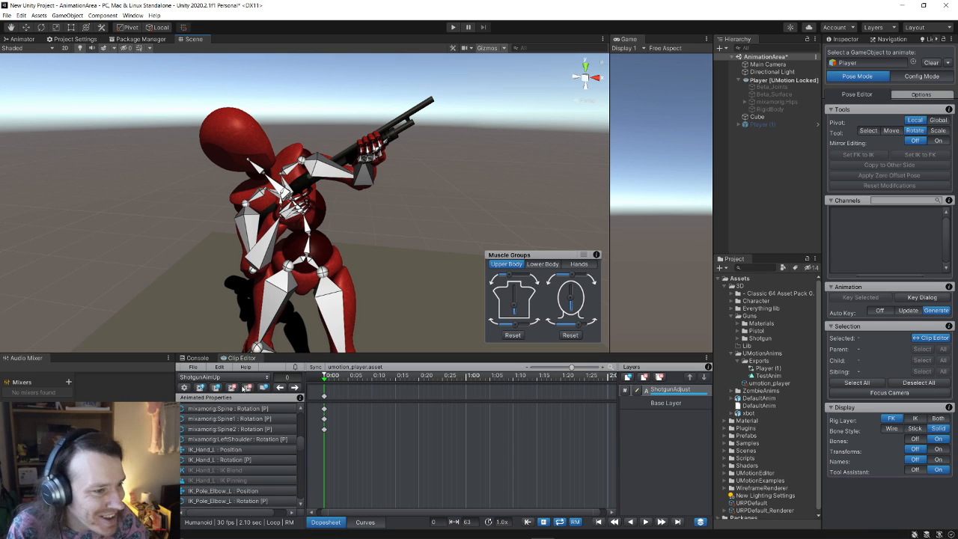
Compare the poses of the ShotgunAimForward and ShotgunAimUp clips, ending on ShotgunAimUp
click(229, 379)
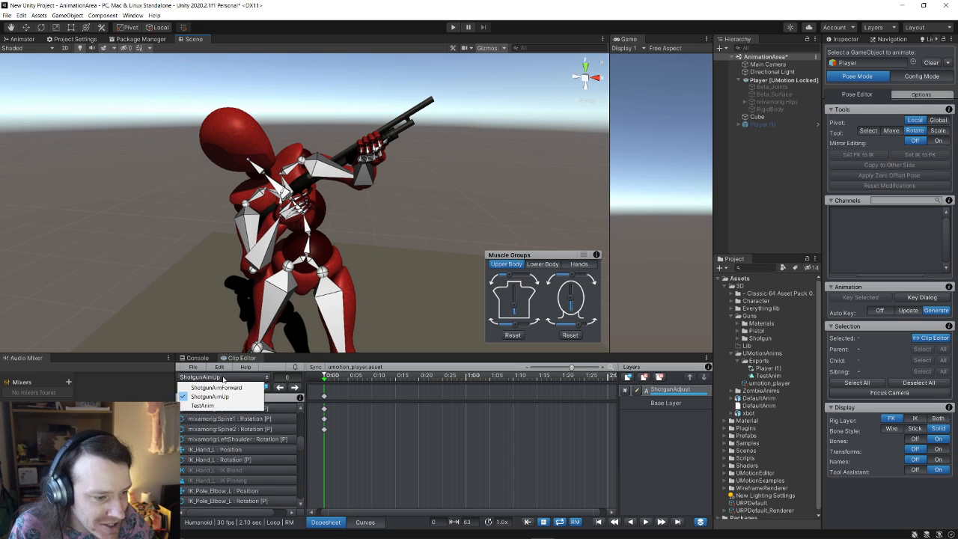
click(277, 364)
click(227, 378)
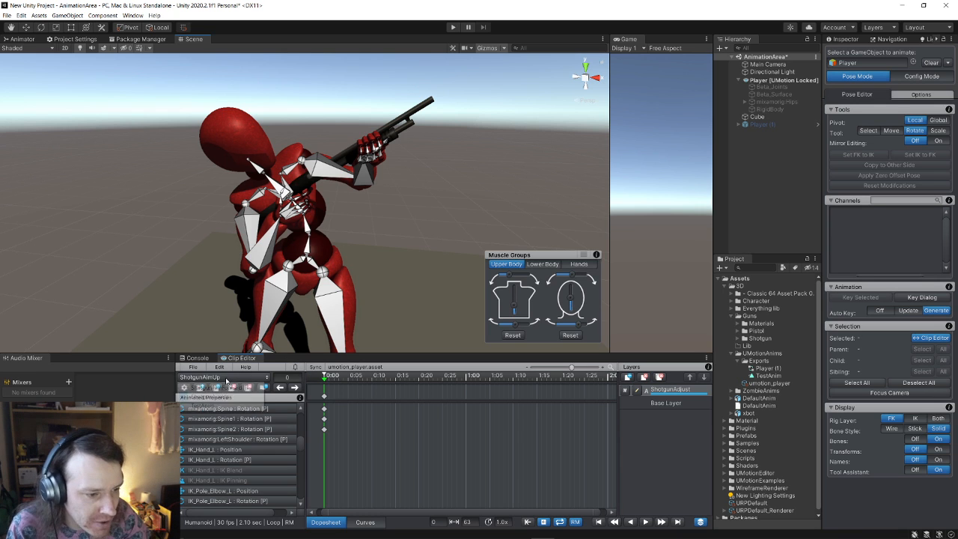
click(221, 388)
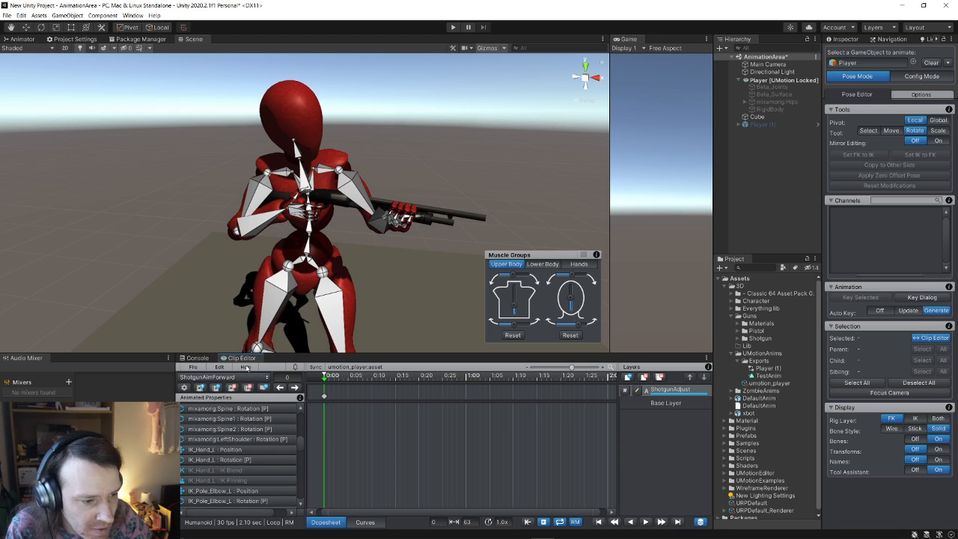
alt+drag(389, 247, 435, 261)
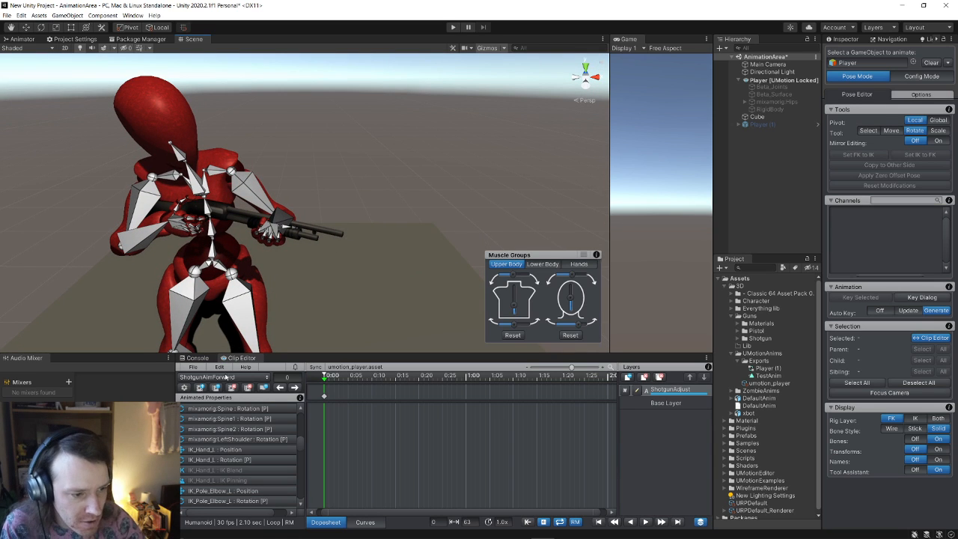
click(224, 377)
click(230, 396)
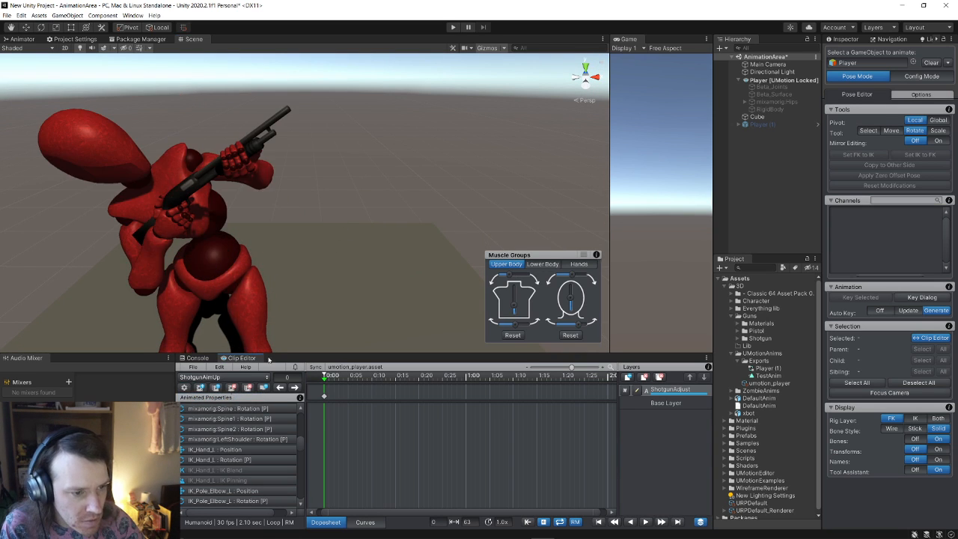
Reduce the torso's sideways tilt and adjust its twist with the Upper Body muscle sliders so the shotgun aims upward less steeply
alt+drag(291, 123, 246, 130)
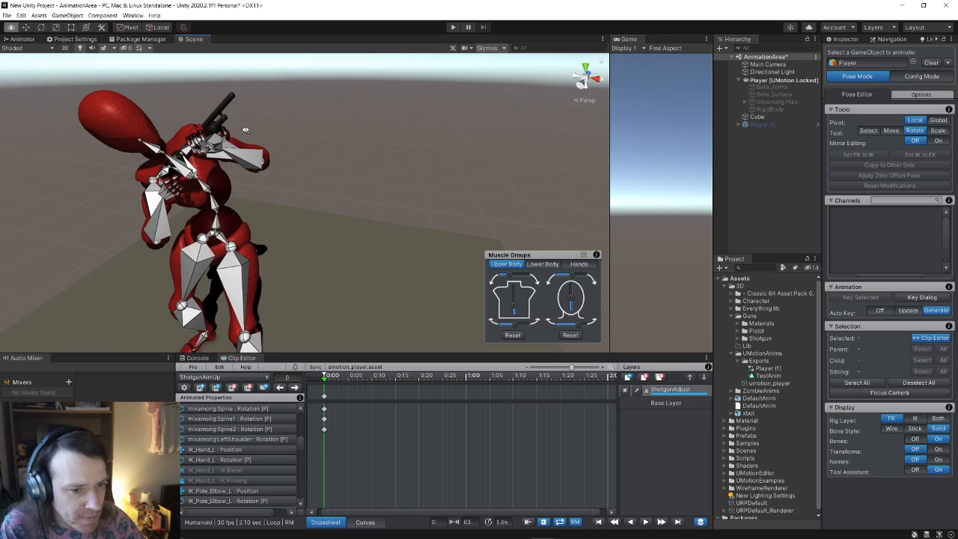
drag(509, 279, 506, 271)
drag(515, 323, 516, 324)
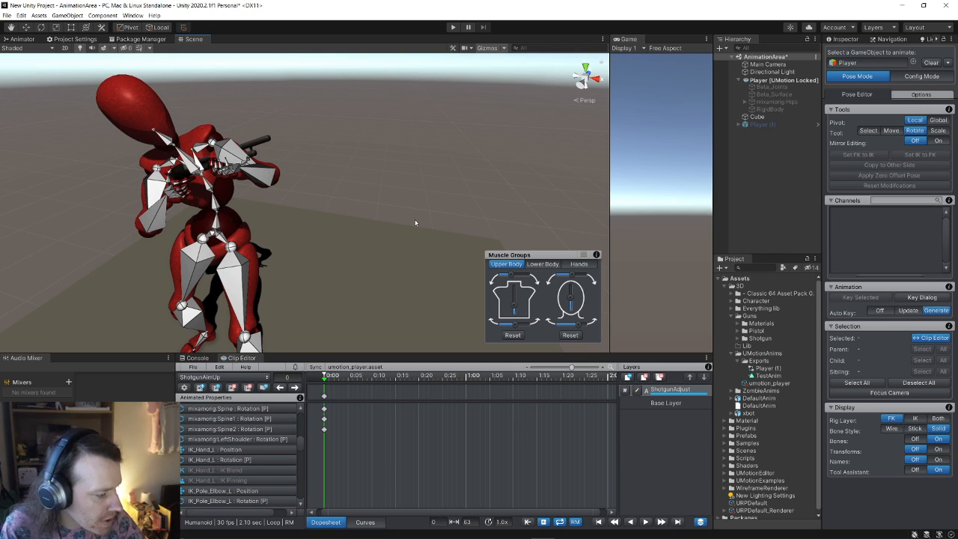
alt+drag(340, 253, 377, 231)
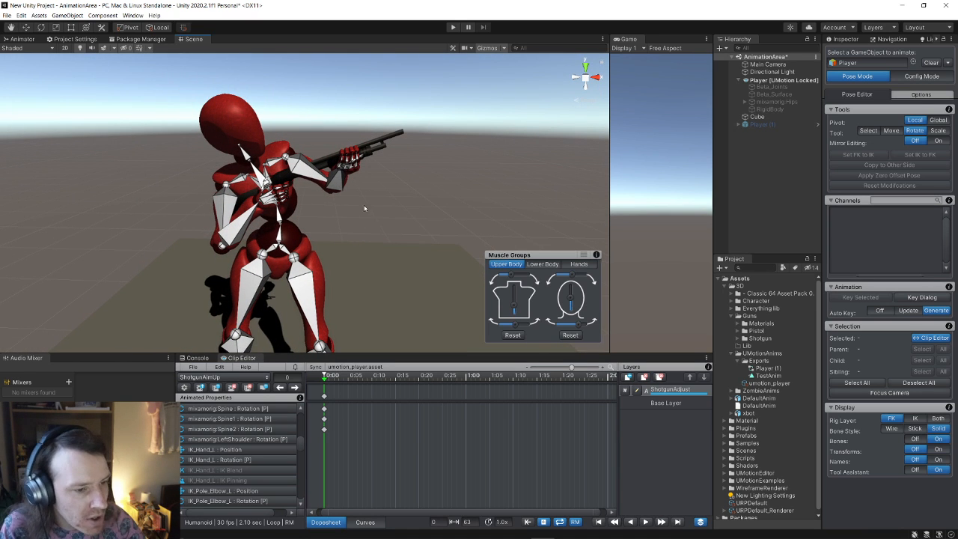
alt+drag(366, 209, 274, 224)
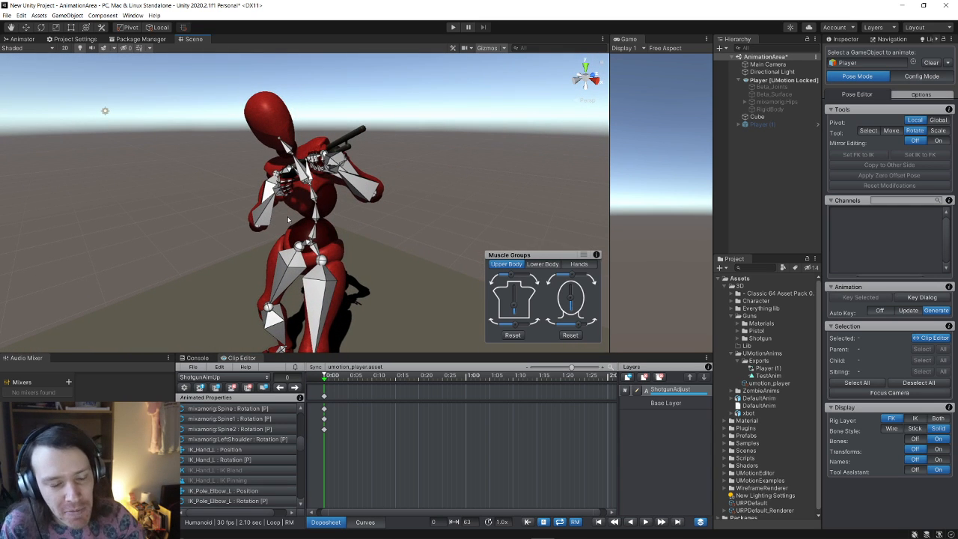
alt+drag(309, 217, 352, 227)
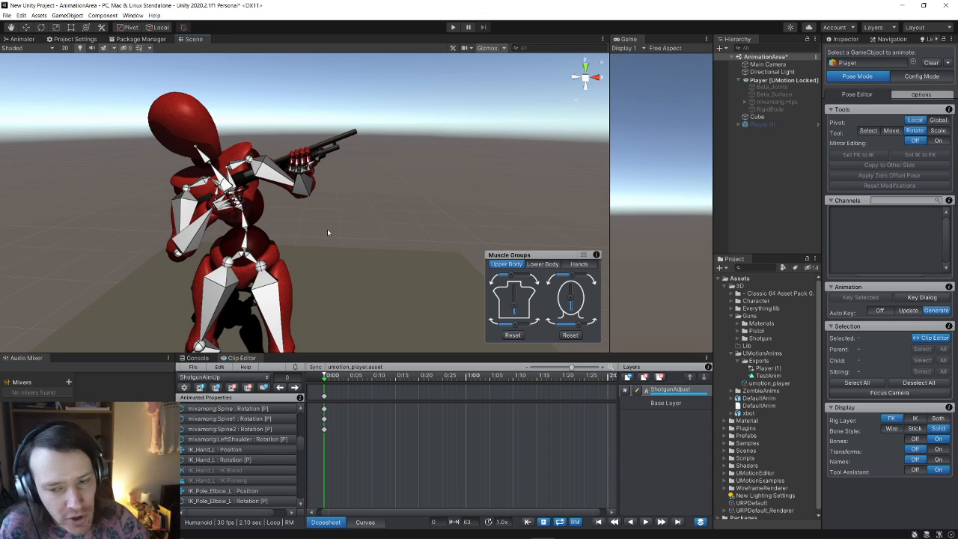
mouse_move(320, 247)
alt+mouse_down()
mouse_move(298, 262)
mouse_move(304, 249)
alt+mouse_up()
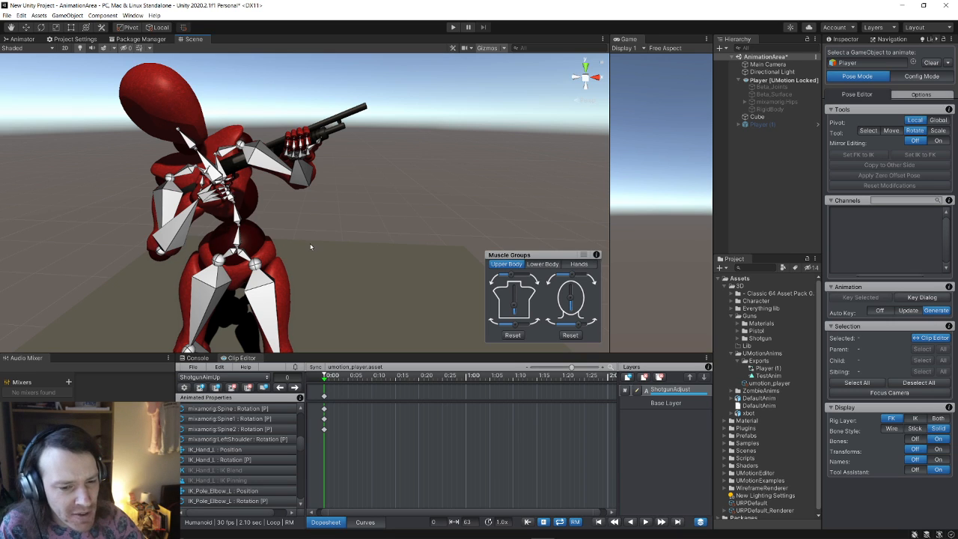
alt+drag(326, 245, 322, 240)
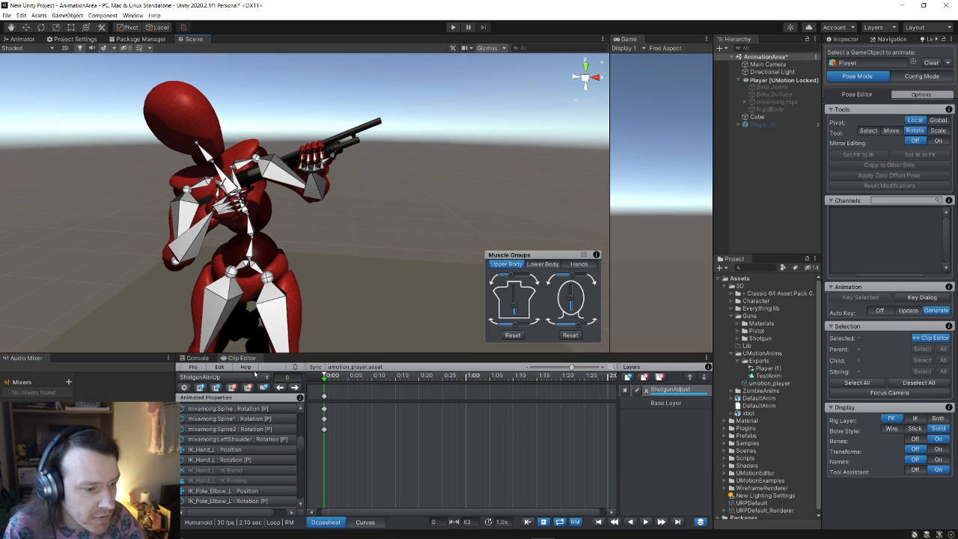
Duplicate the ShotgunAimForward clip as ShotgunAimDown
click(234, 377)
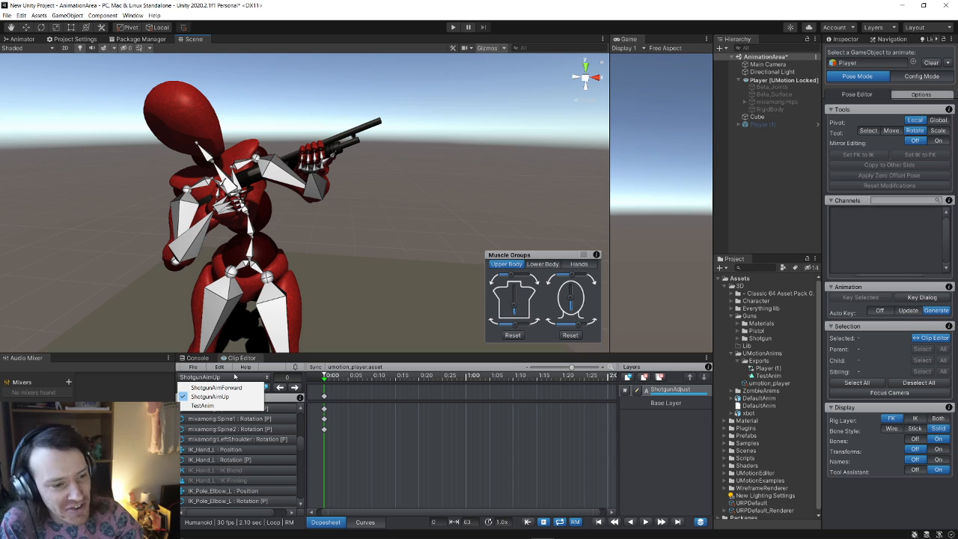
click(235, 387)
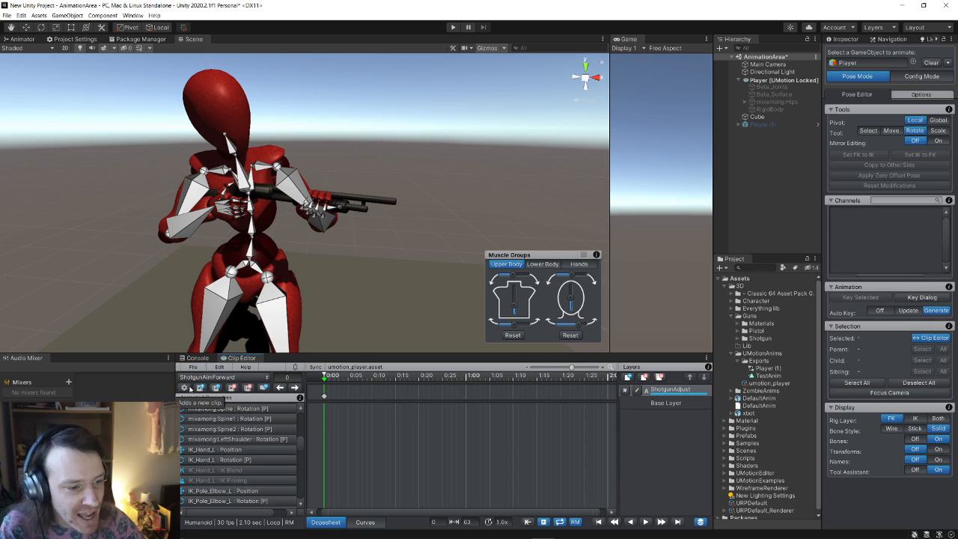
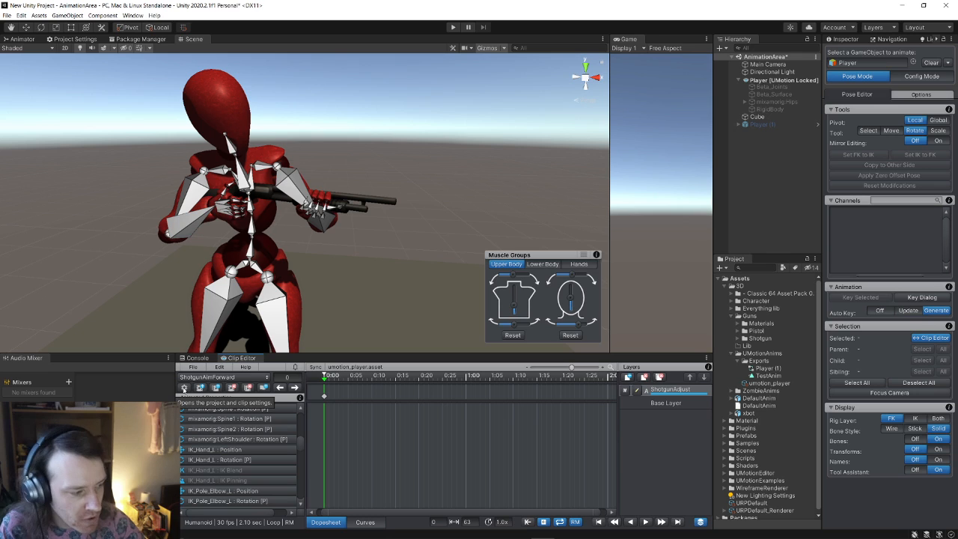
click(183, 388)
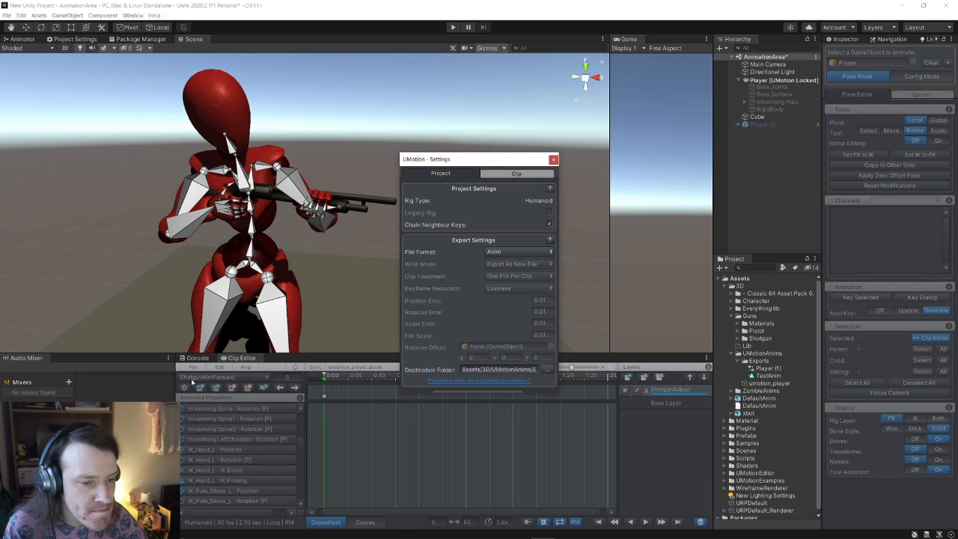
click(553, 158)
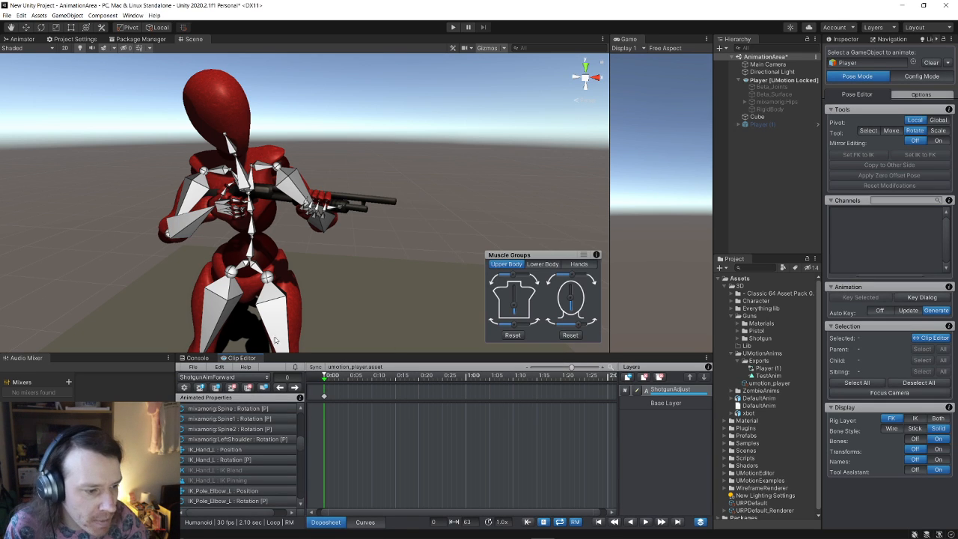
click(216, 388)
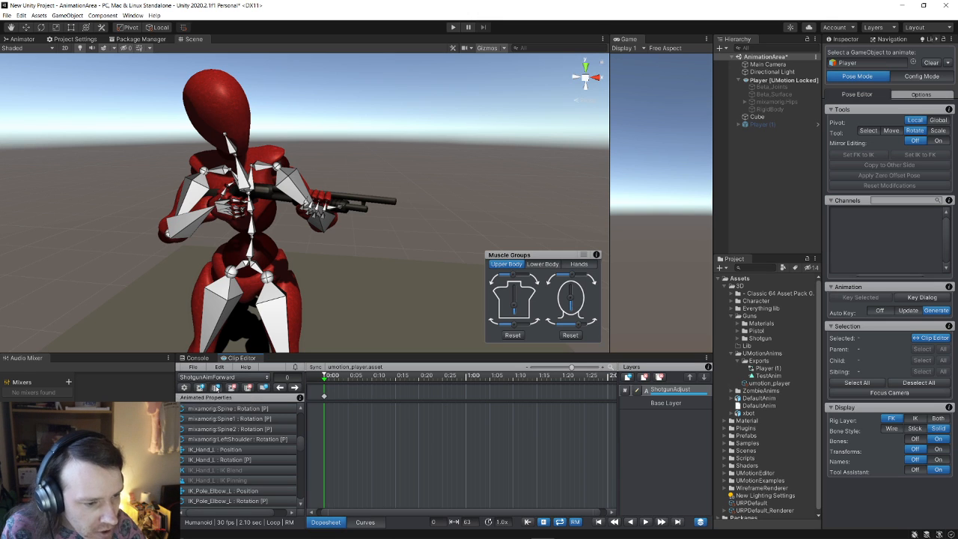
click(515, 277)
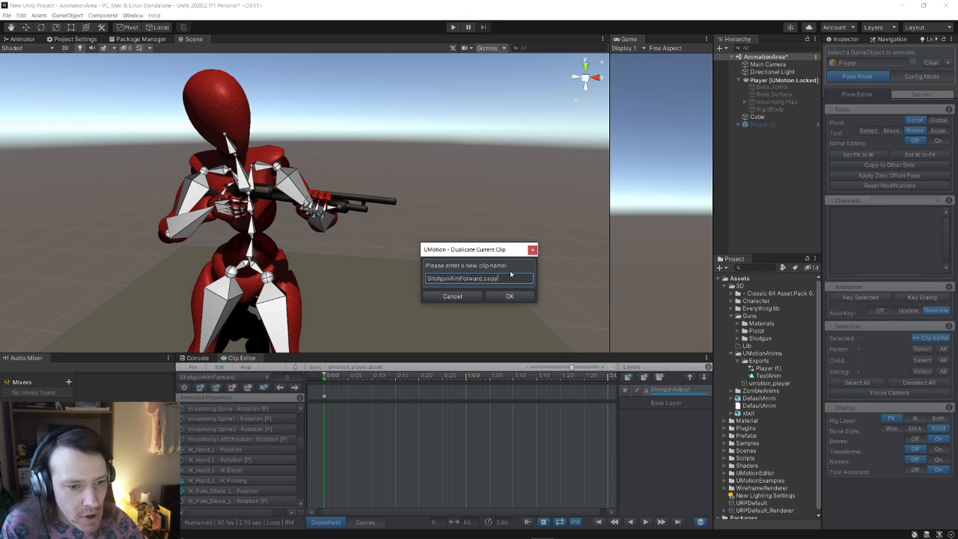
key(shift+Left)
key(shift+Left)
key(shift+Left)
key(shift+Left)
key(shift+Left)
key(shift+Left)
key(shift+Left)
key(shift+Left)
key(shift+Left)
key(shift+Left)
key(shift+Left)
key(shift+Left)
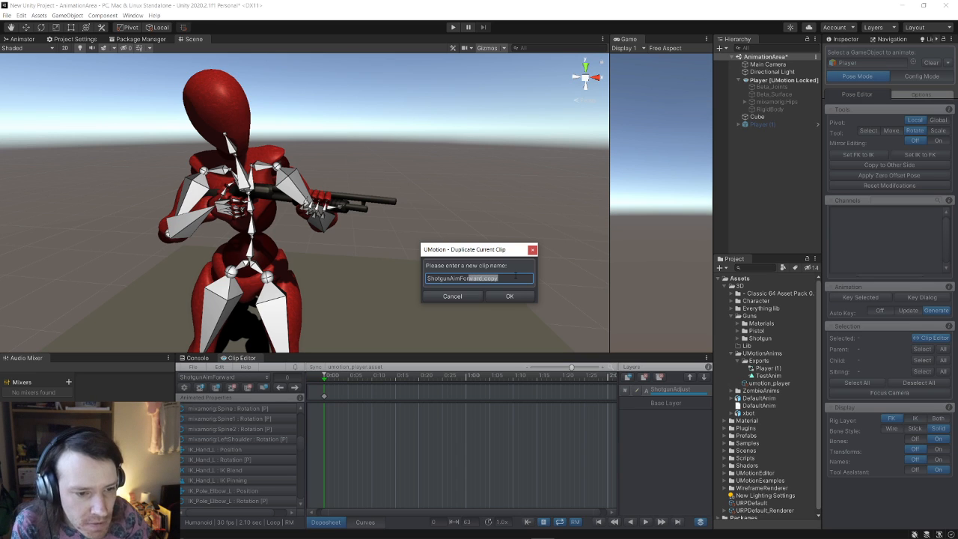
text(Down)
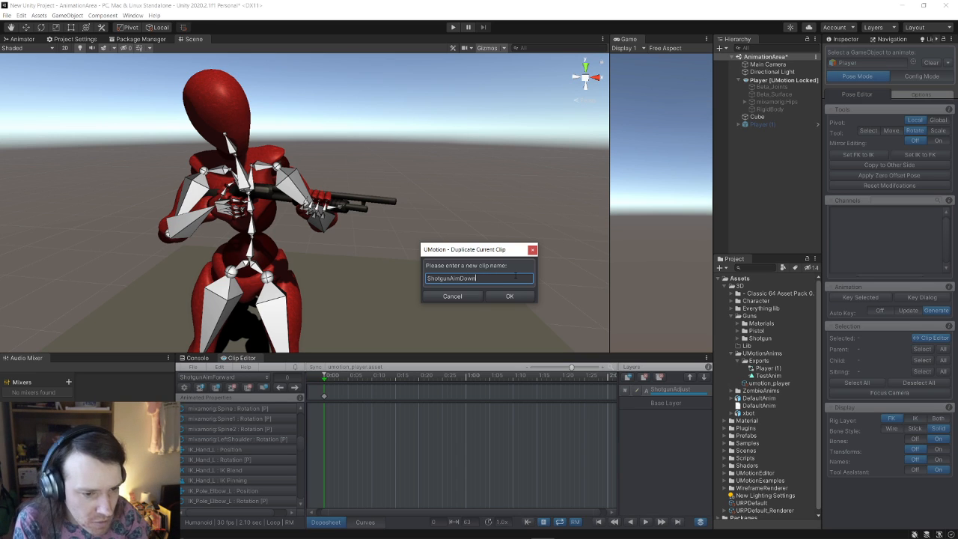
key(Return)
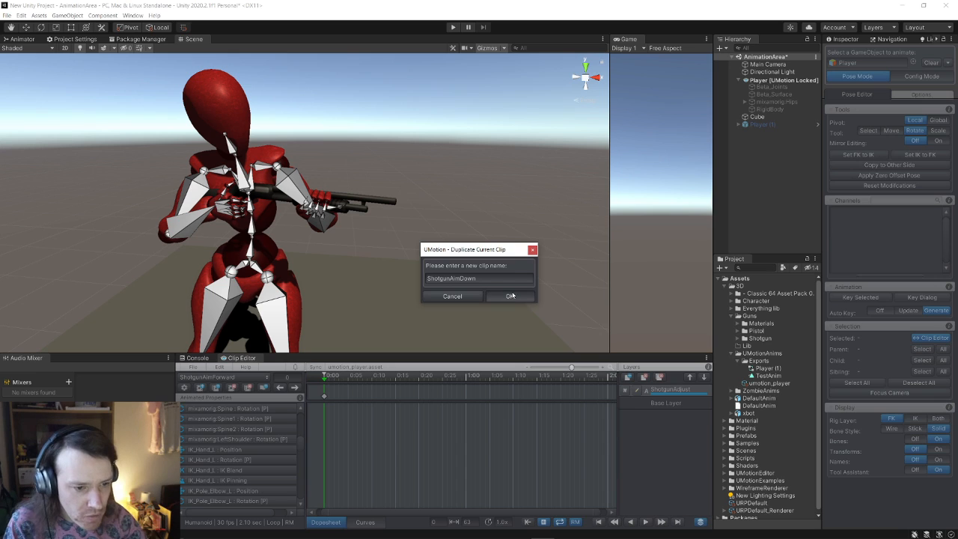
click(509, 296)
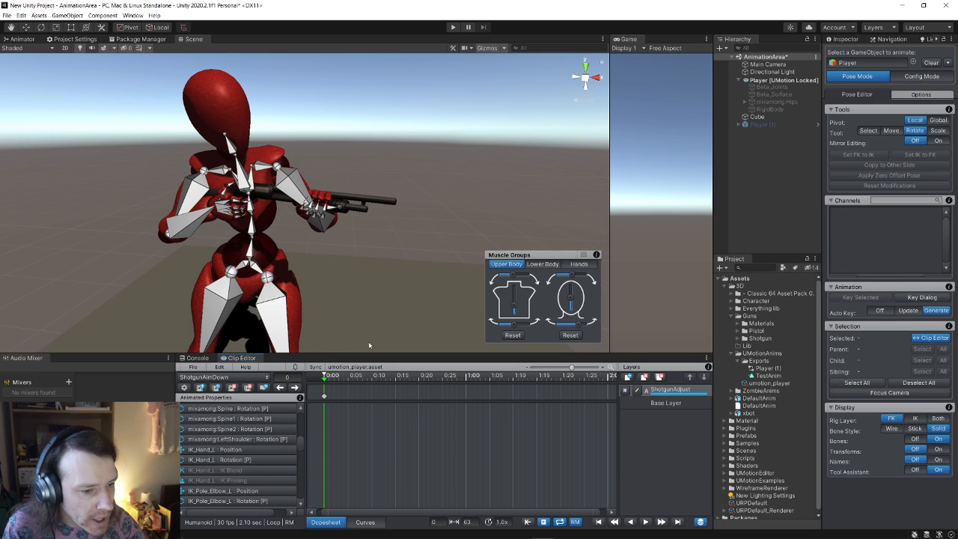
Tilt the torso the opposite way with the Upper Body muscle slider in ShotgunAimDown so the shotgun points toward the ground
drag(515, 277, 517, 279)
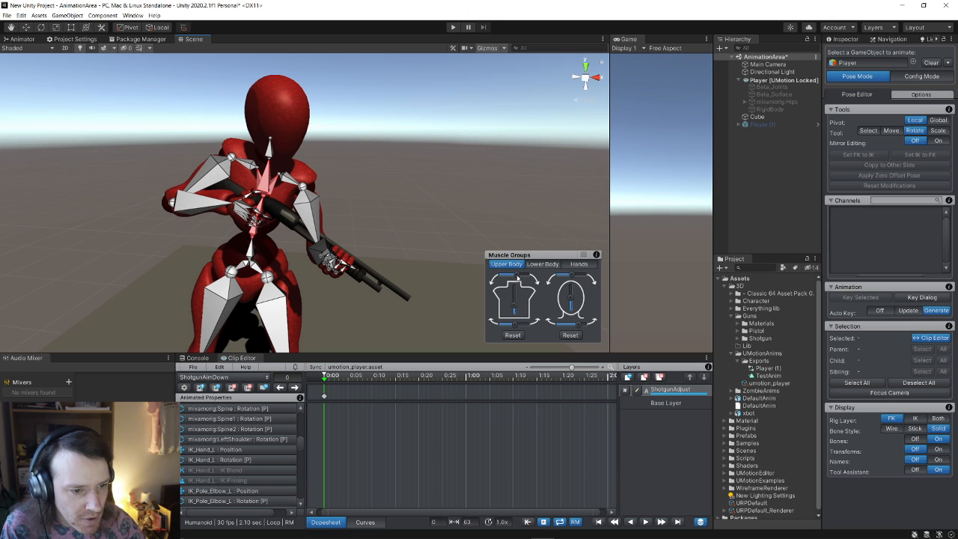
drag(517, 279, 518, 278)
scroll(389, 251, down, 5)
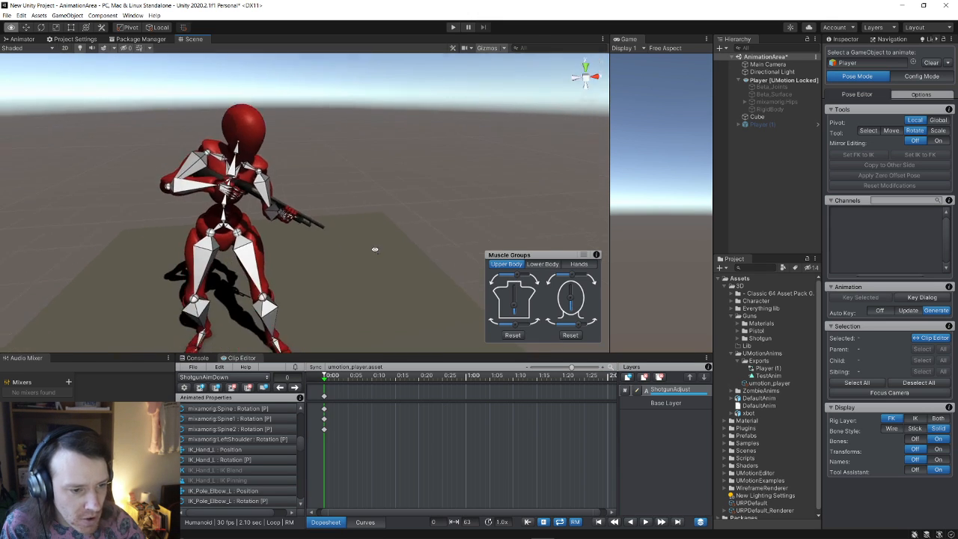
mouse_move(375, 249)
alt+mouse_down()
mouse_move(385, 260)
mouse_move(382, 243)
alt+mouse_up()
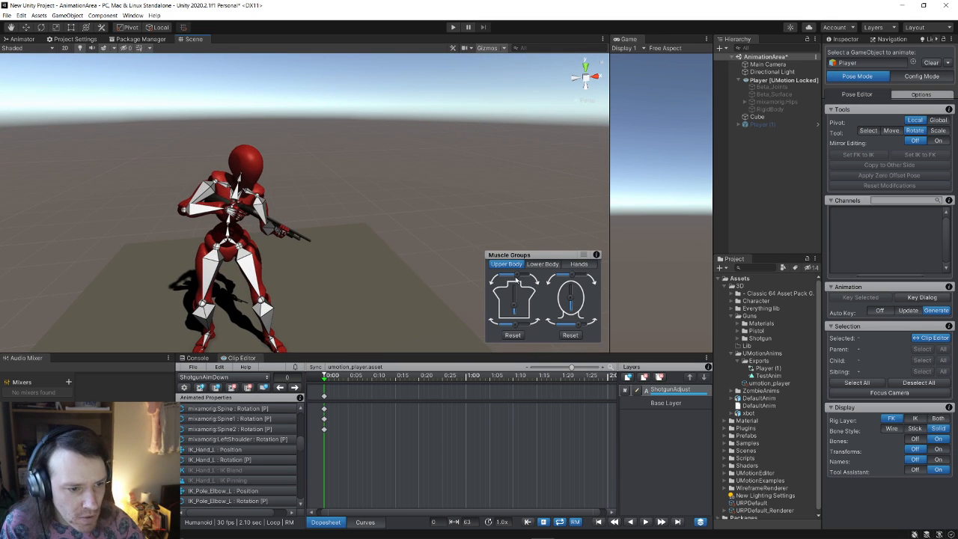
drag(516, 278, 398, 314)
scroll(328, 247, up, 3)
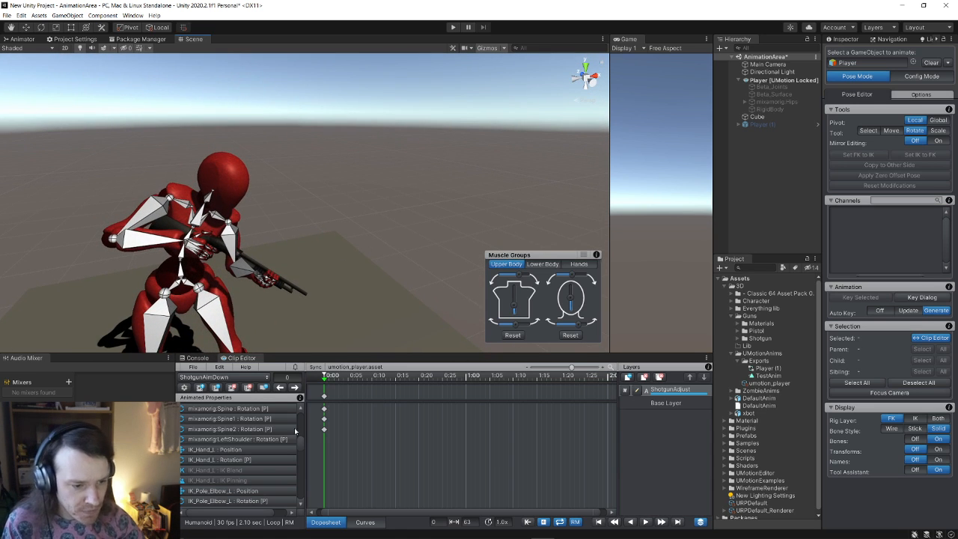
Compare the poses of the ShotgunAimForward, ShotgunAimUp and ShotgunAimDown clips
click(248, 378)
click(228, 402)
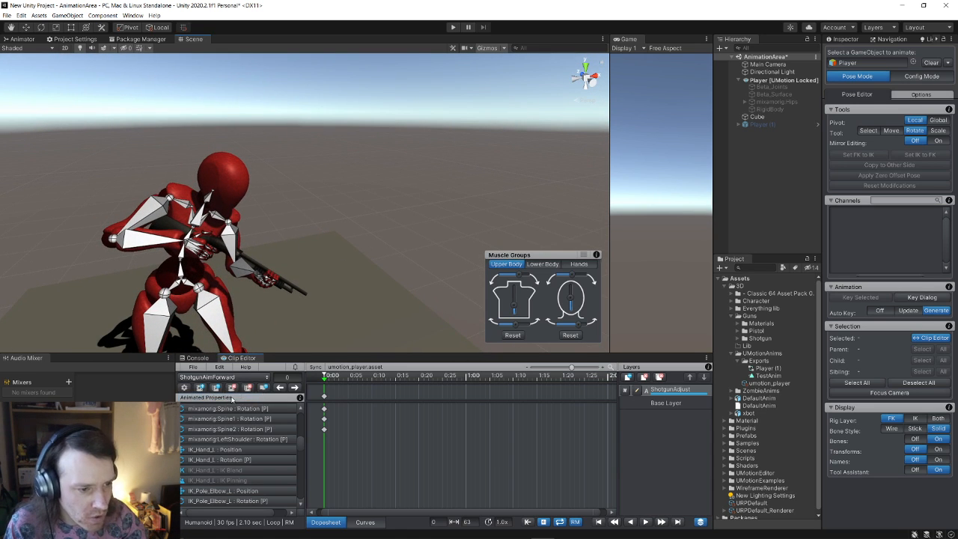
click(248, 379)
click(244, 409)
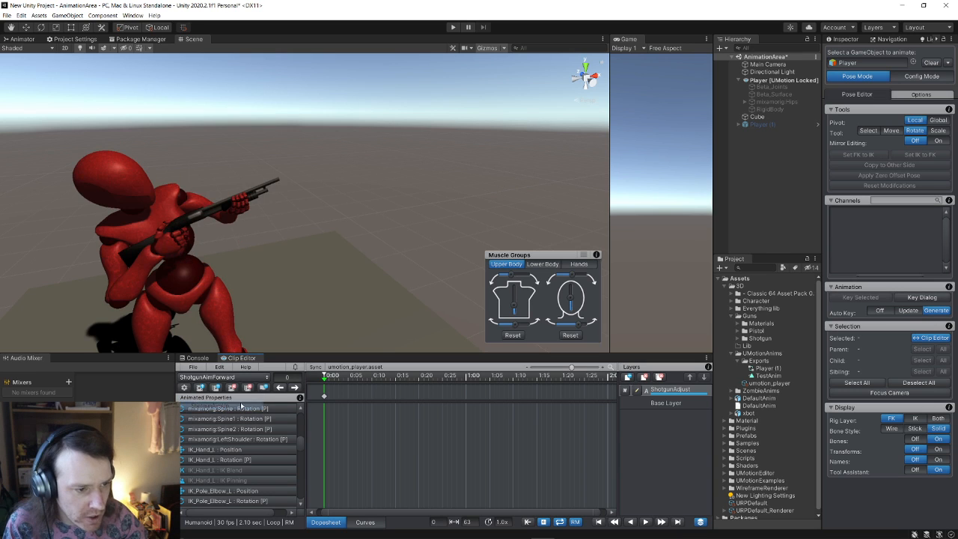
click(245, 378)
click(243, 390)
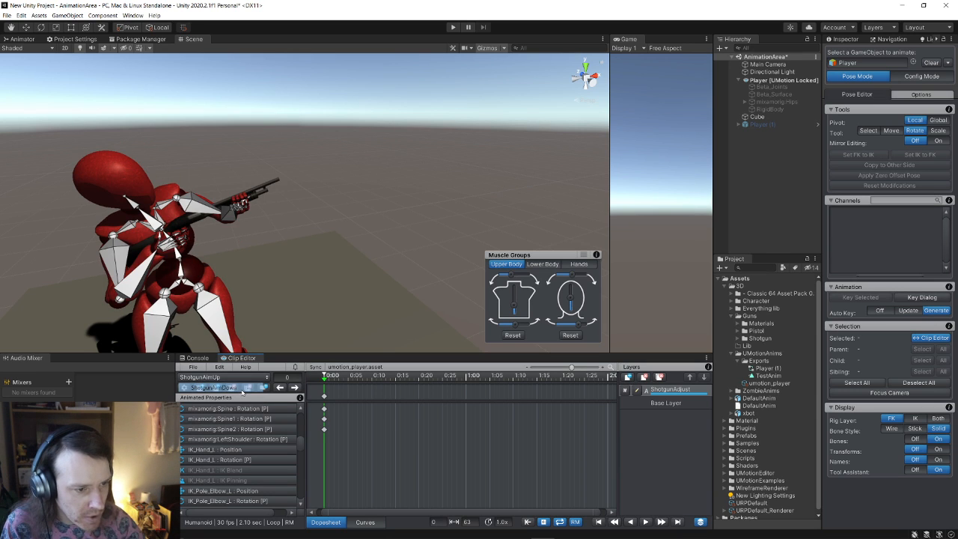
Switch to the ShotgunAimUp clip and fine-tune the torso twist with the Upper Body muscle slider
click(248, 379)
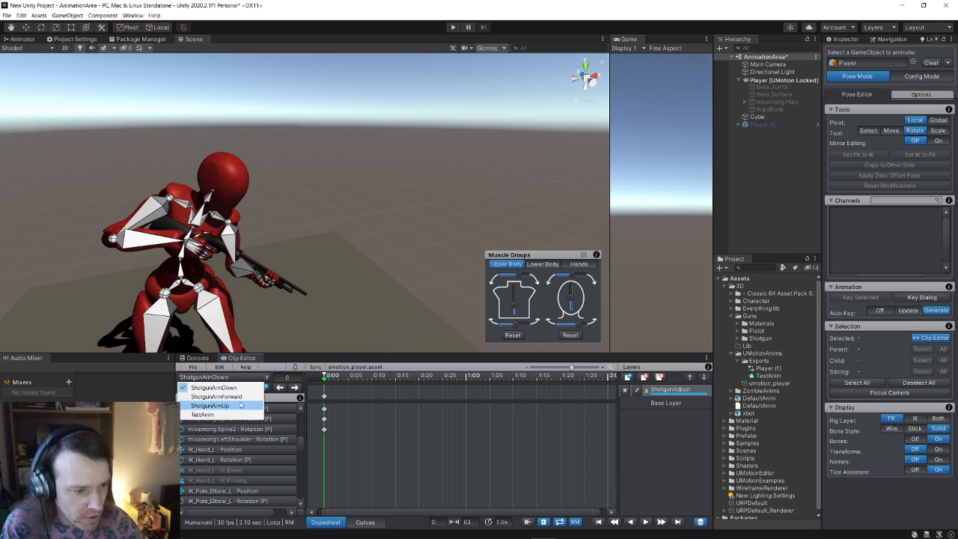
click(239, 388)
key(d)
right_drag(266, 282, 179, 283)
key(w)
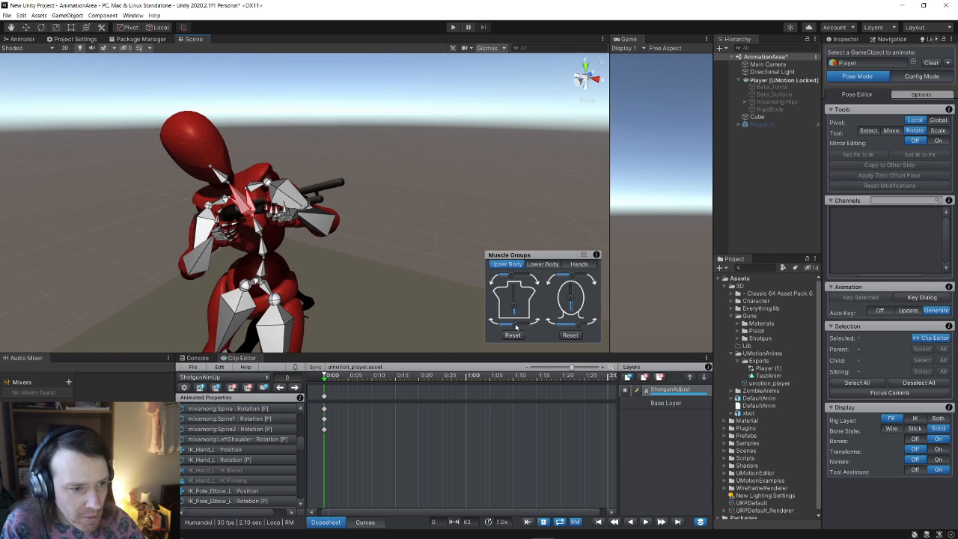
drag(517, 326, 515, 327)
right_drag(390, 283, 423, 287)
key(s)
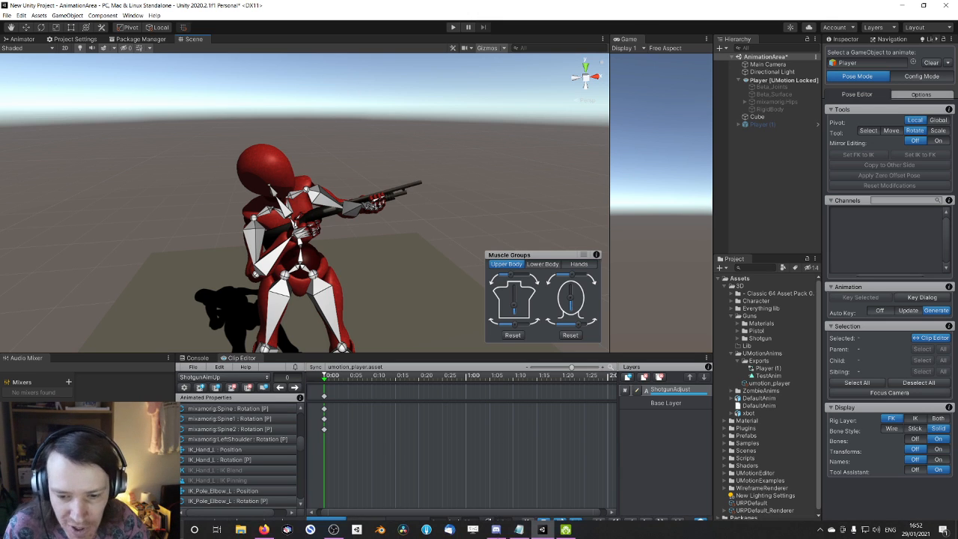
Switch to the TestAnim clip and view the waving pose from the front
mouse_move(519, 529)
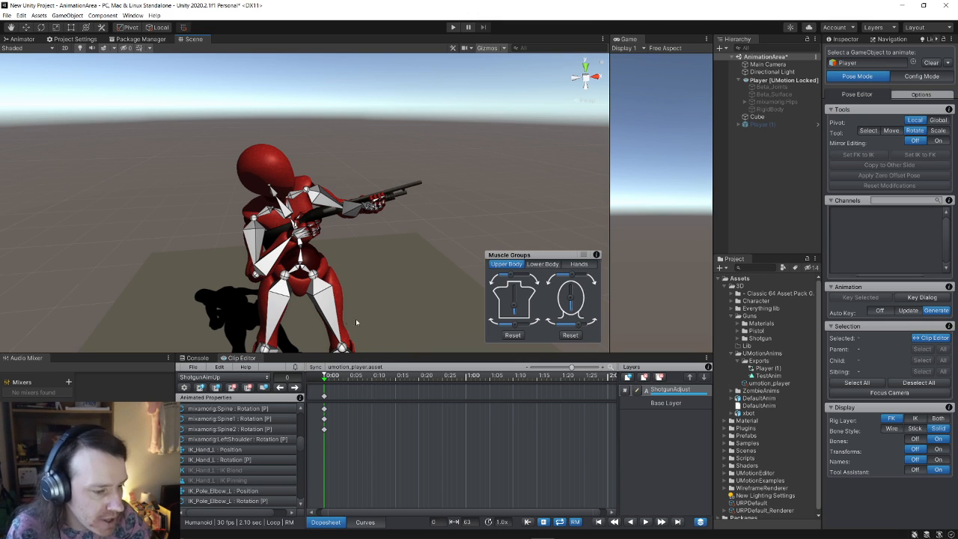
click(231, 378)
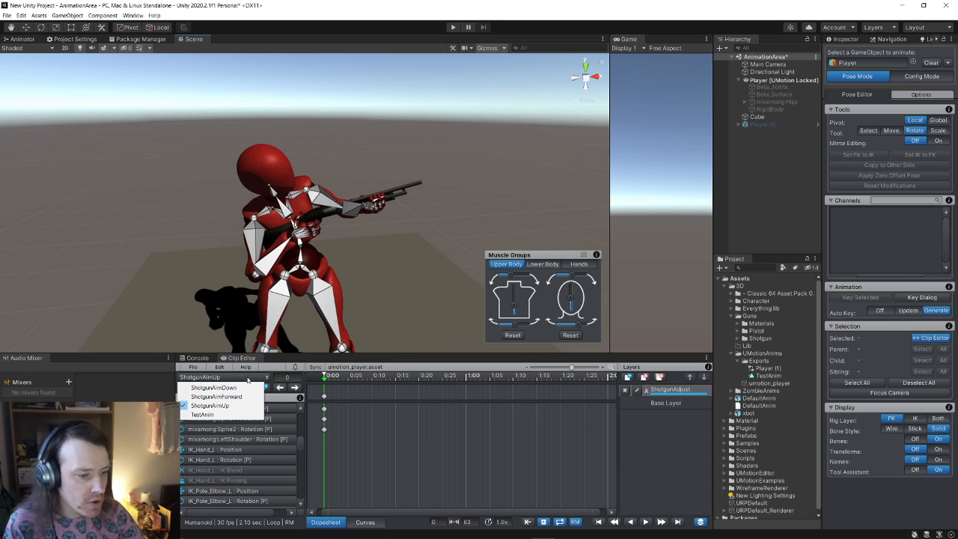
click(226, 414)
alt+drag(356, 279, 263, 266)
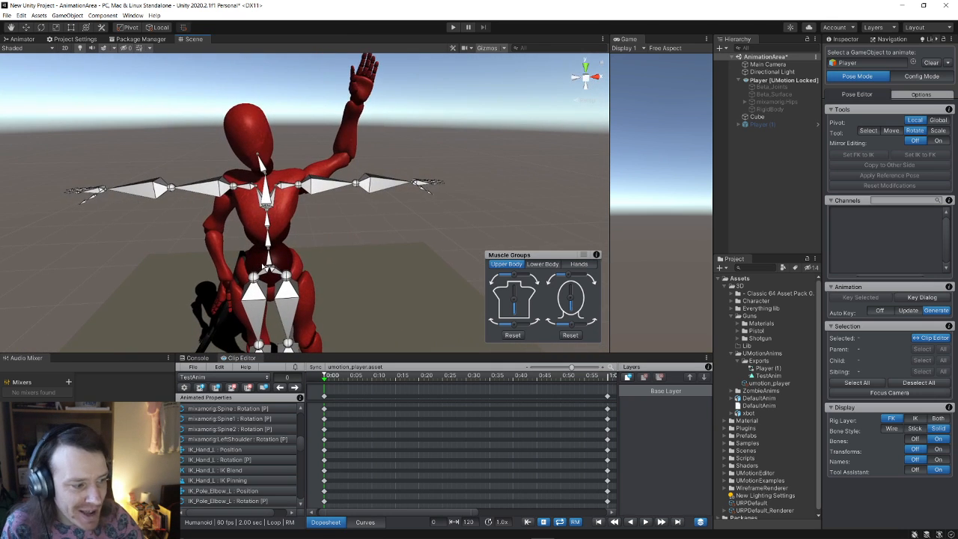
Create a new animation clip named Hurt
click(201, 388)
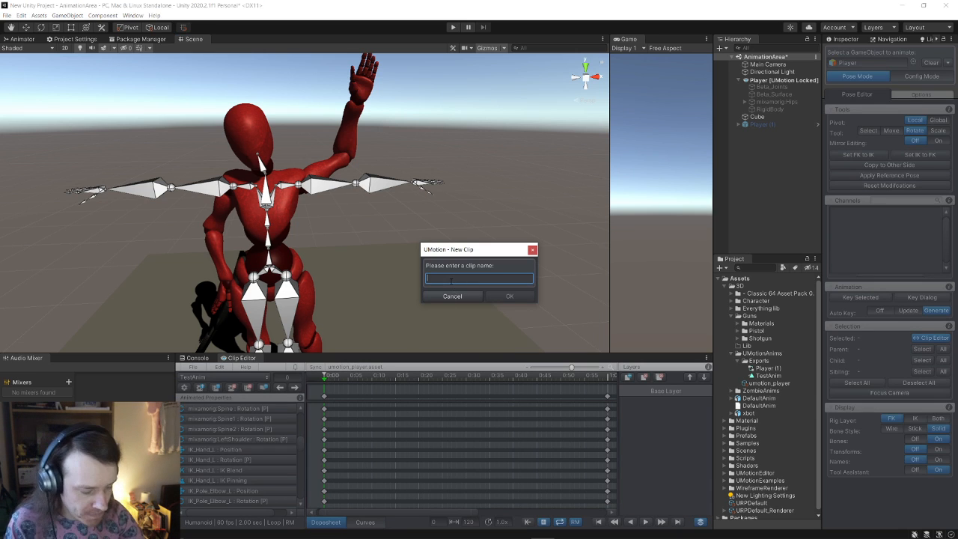
text(Hurt)
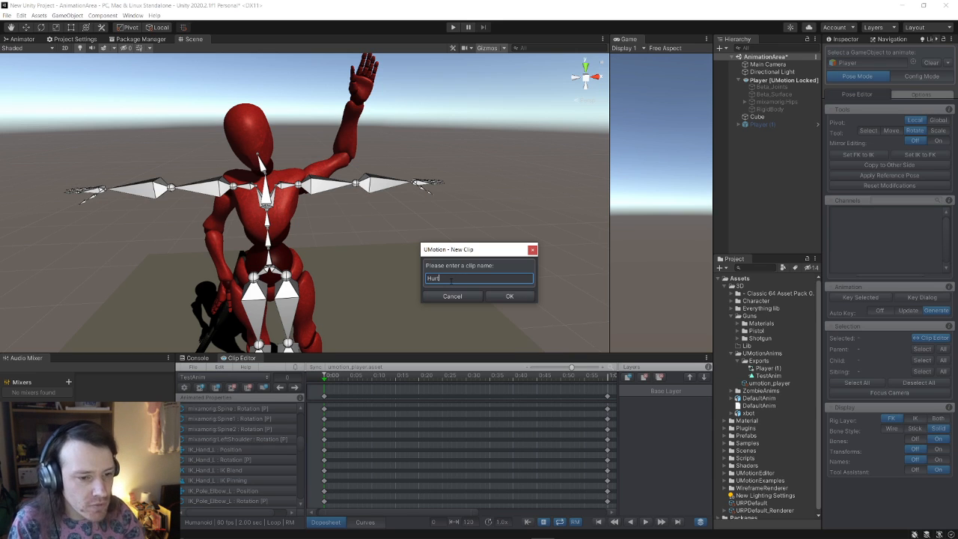
key(BackSpace)
key(BackSpace)
key(BackSpace)
key(BackSpace)
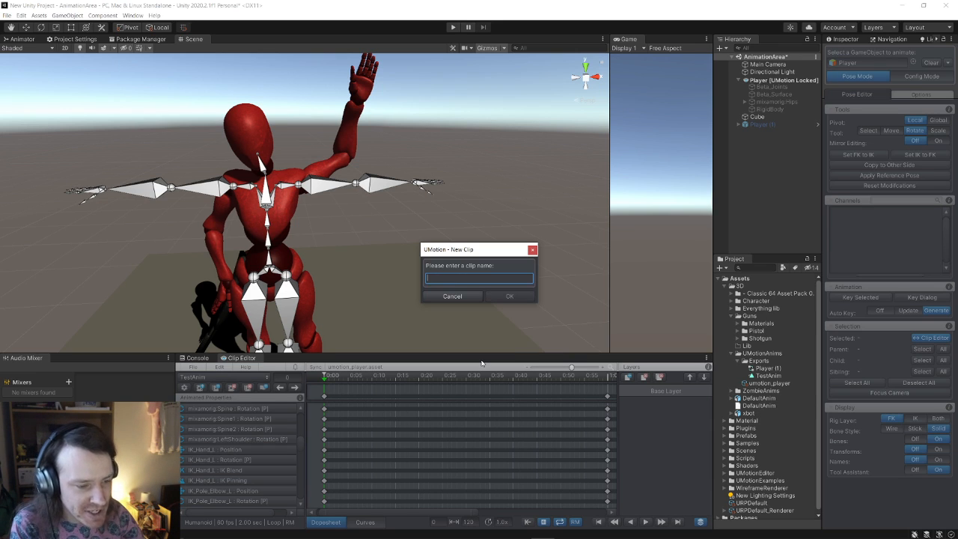
text(Damage)
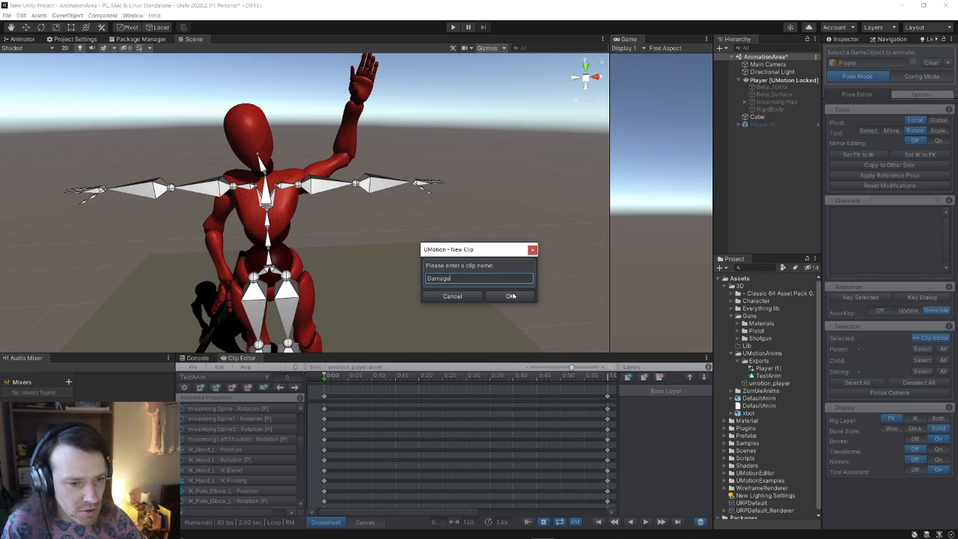
key(ctrl+a)
key(BackSpace)
text(H)
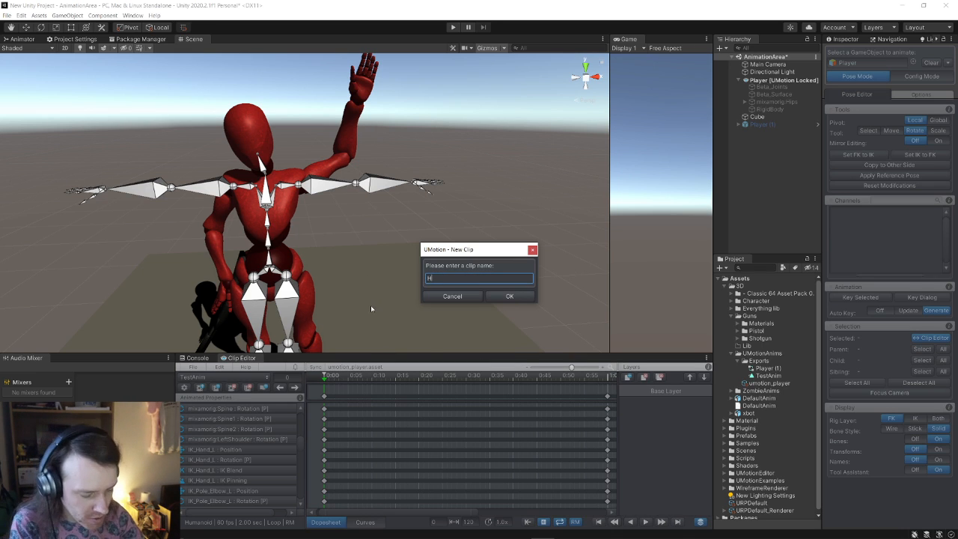
text(ur)
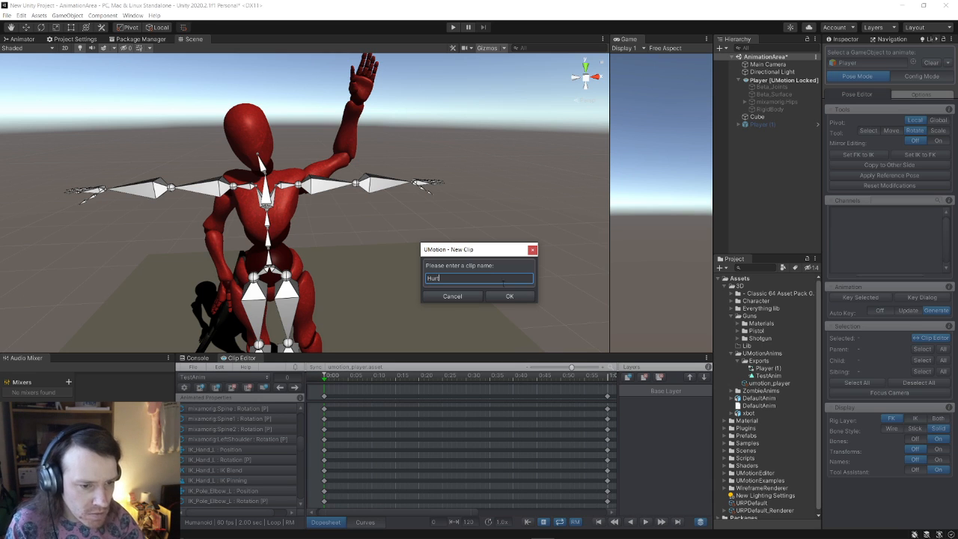
text(t)
click(510, 295)
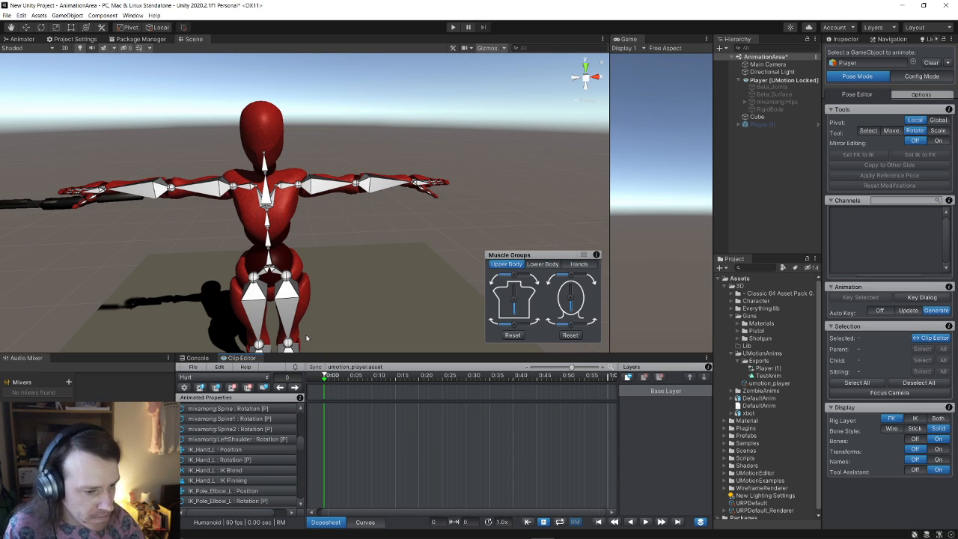
Key all animated properties at frame 0 of the Hurt clip in the default T-pose
alt+drag(238, 294, 354, 279)
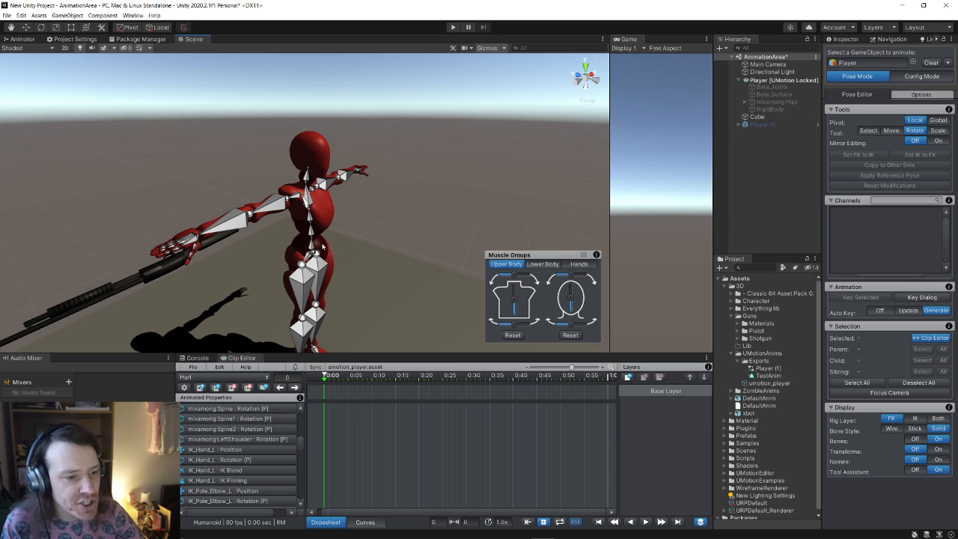
alt+drag(322, 246, 317, 312)
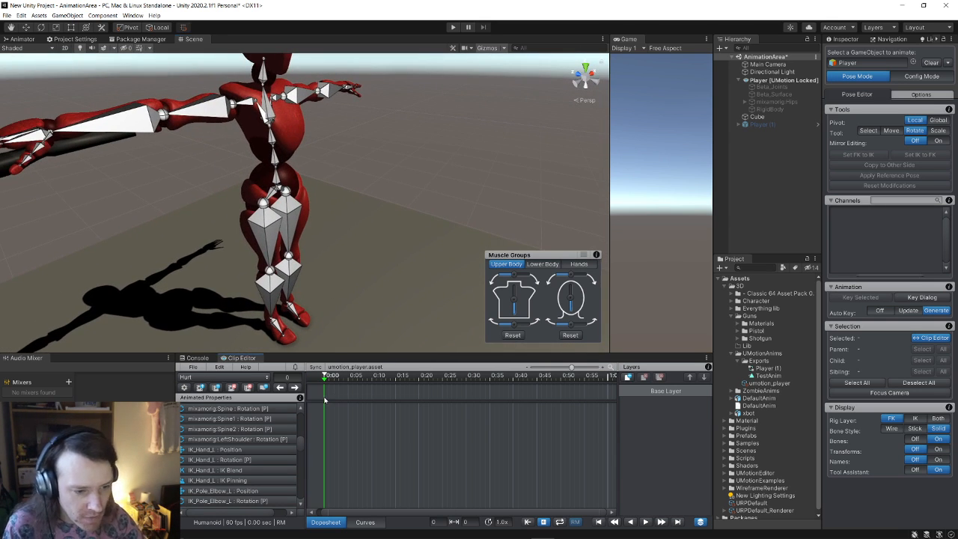
right_click(325, 400)
click(337, 404)
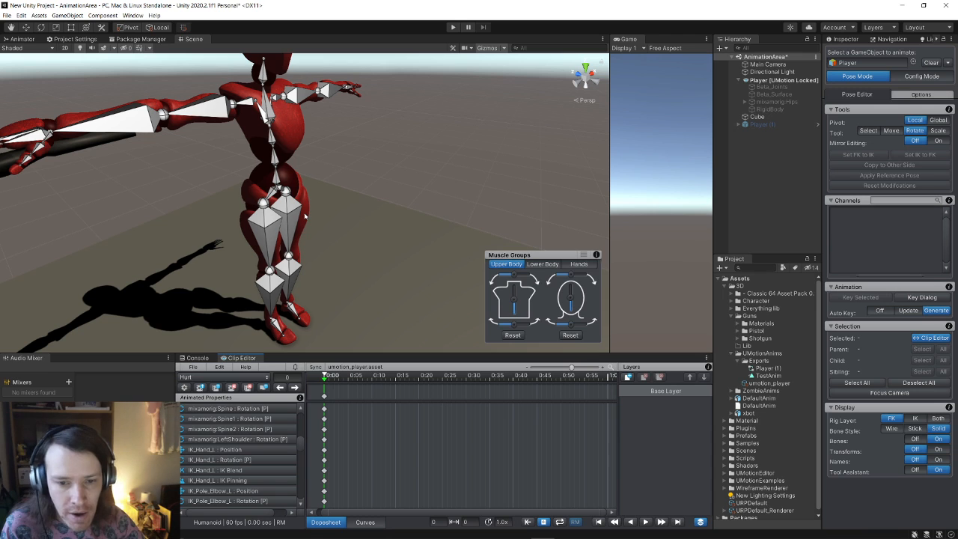
Generate hand and foot IK with the IK Setup Wizard in Config Mode, and return to Pose Mode
right_drag(372, 286, 331, 257)
key(s)
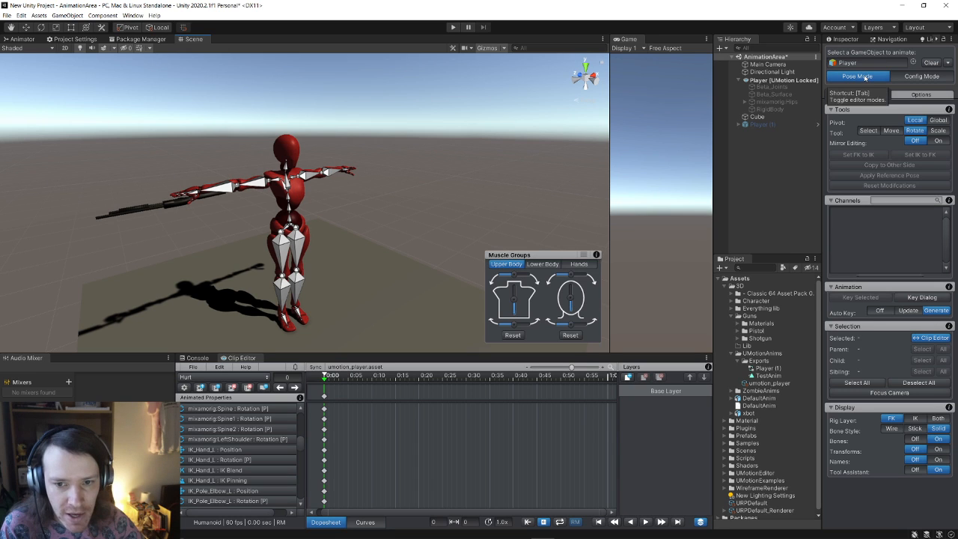
click(786, 80)
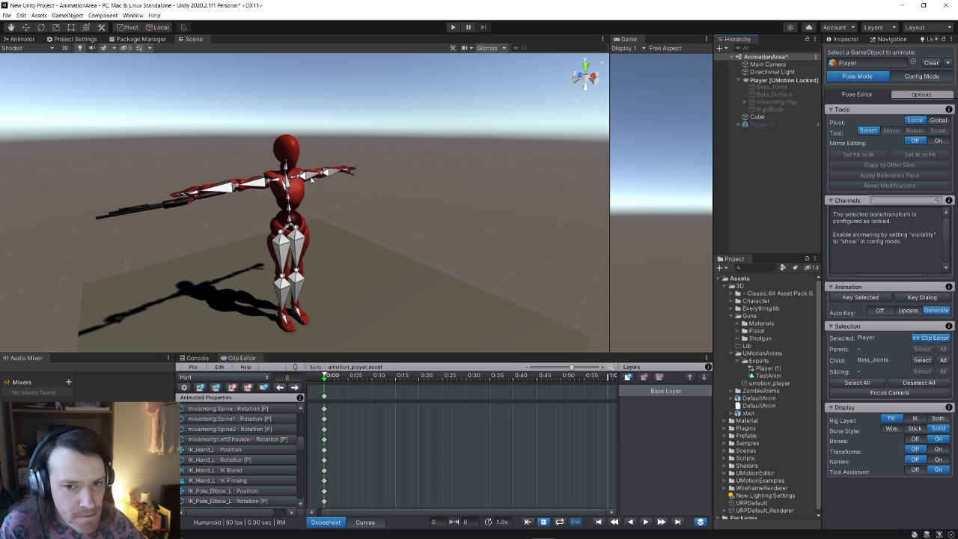
click(915, 76)
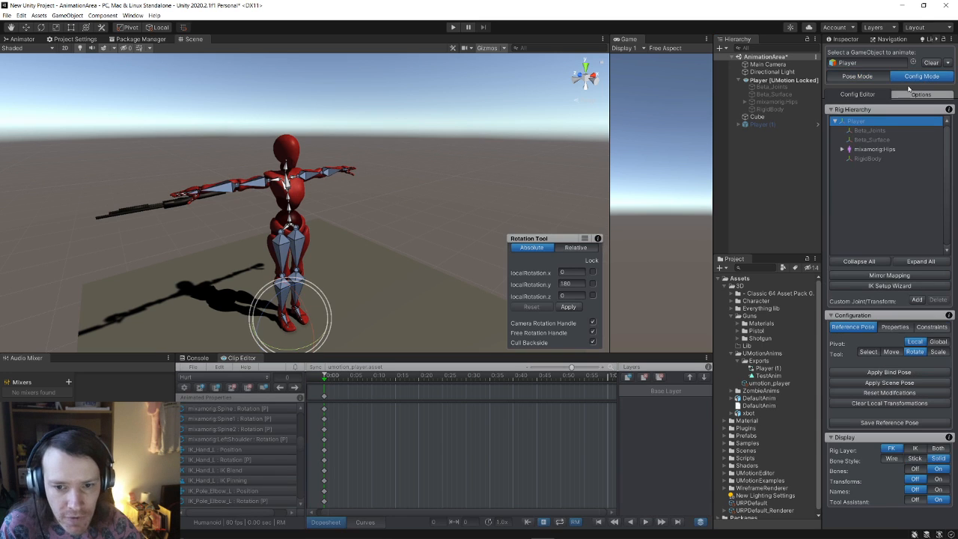
click(891, 286)
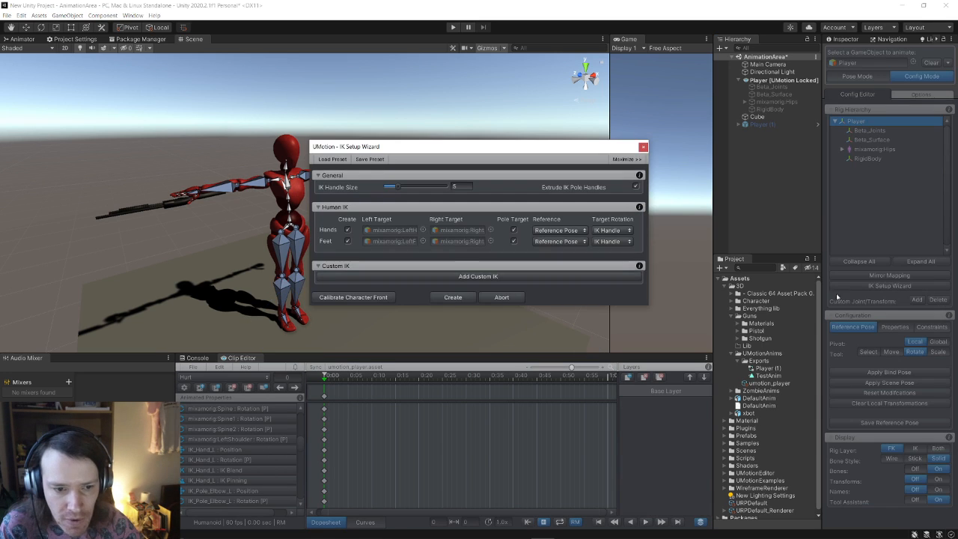
click(455, 298)
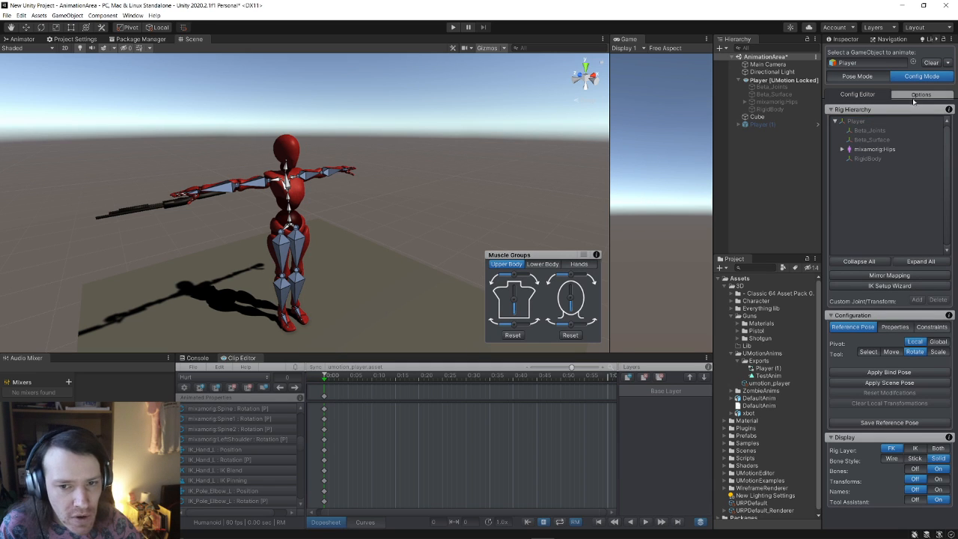
click(858, 77)
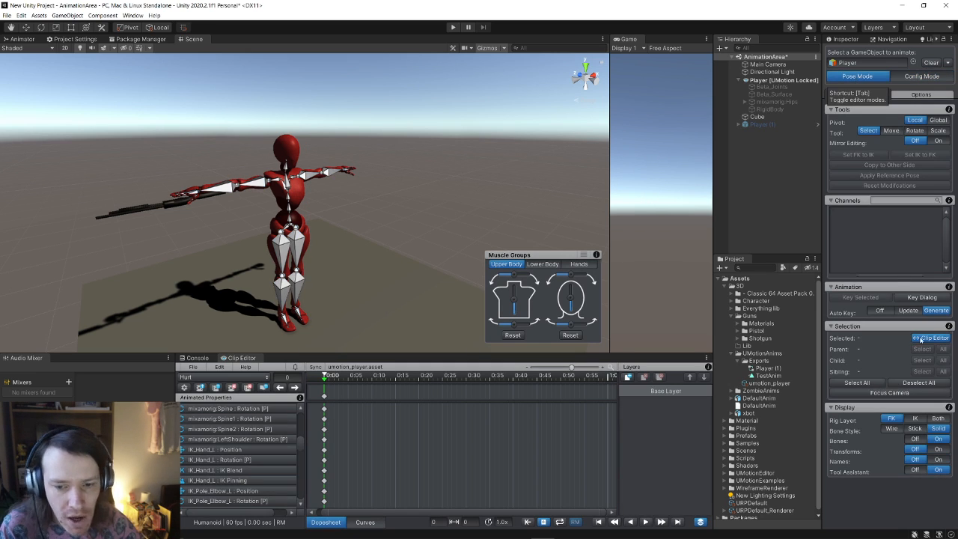
Display both the FK and IK rig layers and turn on transform visibility, keeping bone names off
click(938, 418)
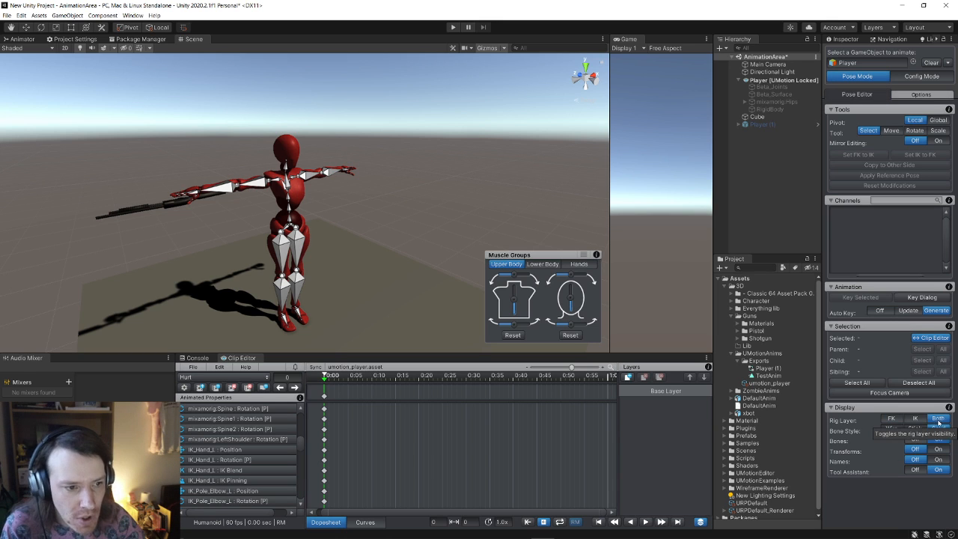
scroll(475, 294, up, 5)
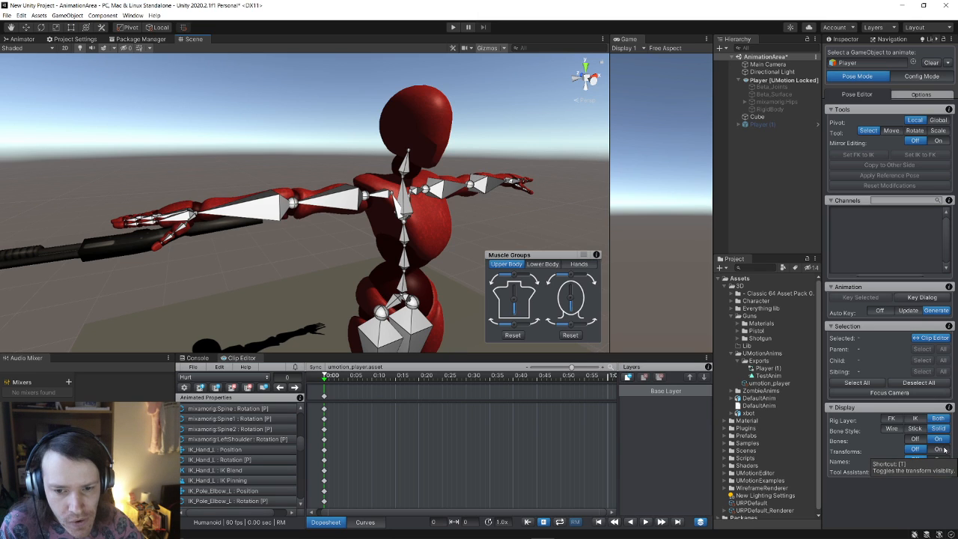
click(945, 449)
click(940, 460)
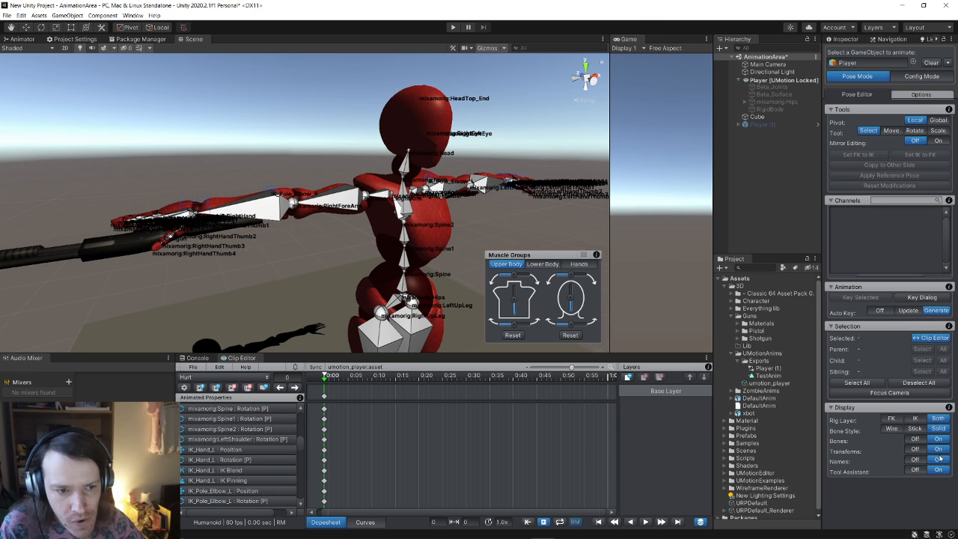
click(915, 459)
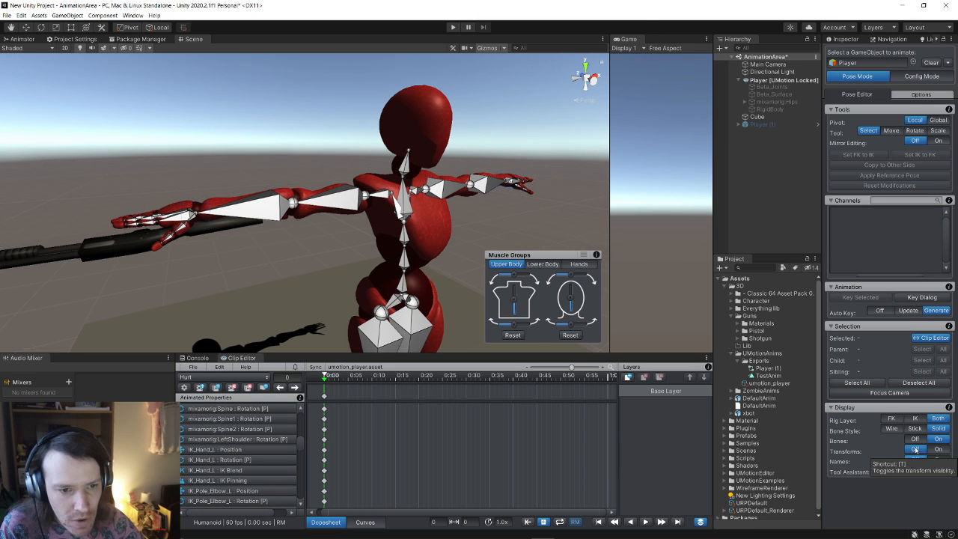
click(940, 449)
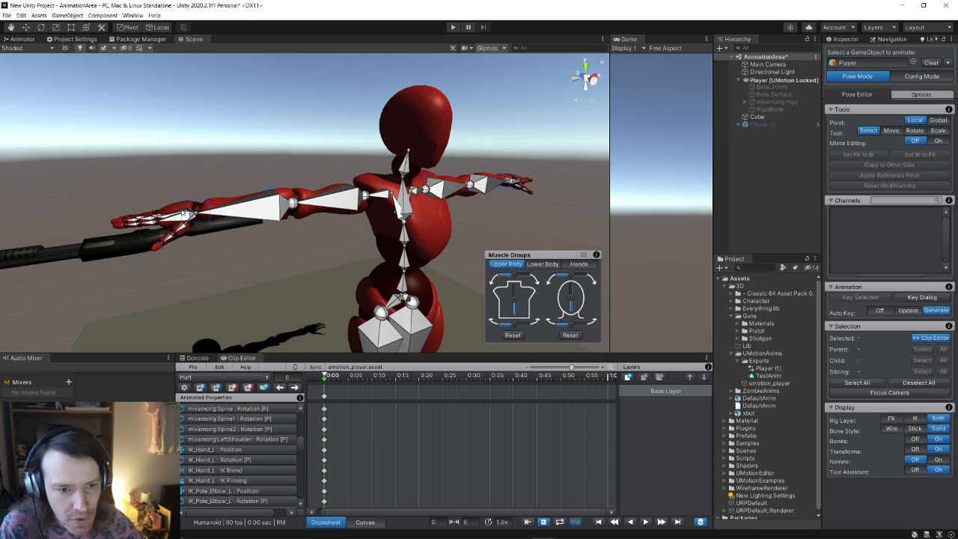
Try to move the right-hand IK handle inward along the arm toward the elbow
scroll(279, 177, down, 5)
key(w)
right_drag(280, 178, 303, 193)
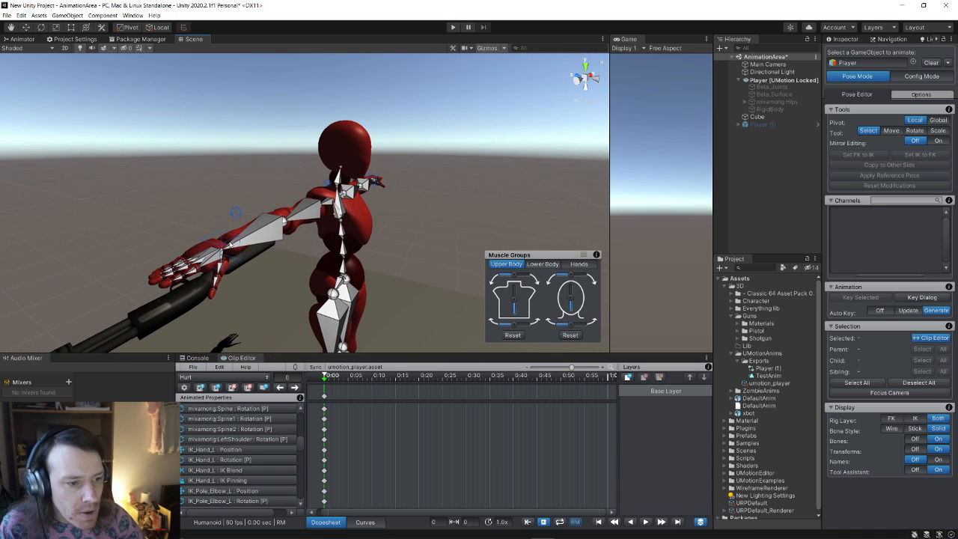
click(226, 244)
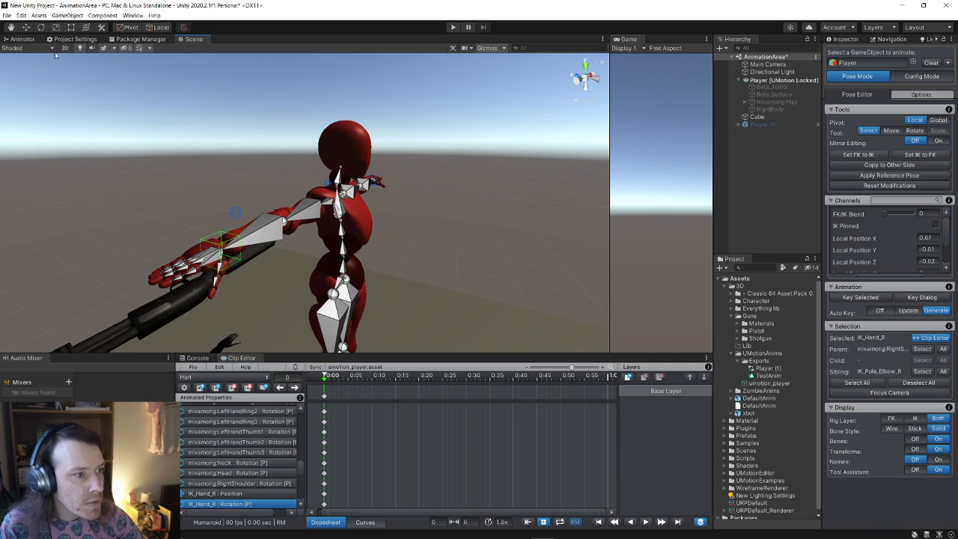
click(23, 25)
alt+drag(351, 202, 208, 222)
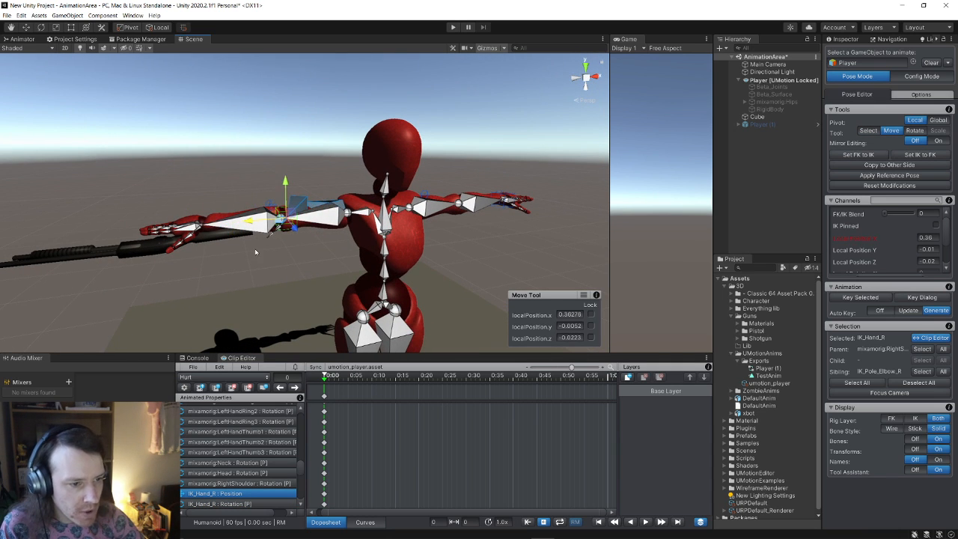
Set FK/IK Blend to 1 for all keyed rig objects at frame 0
click(538, 185)
click(510, 199)
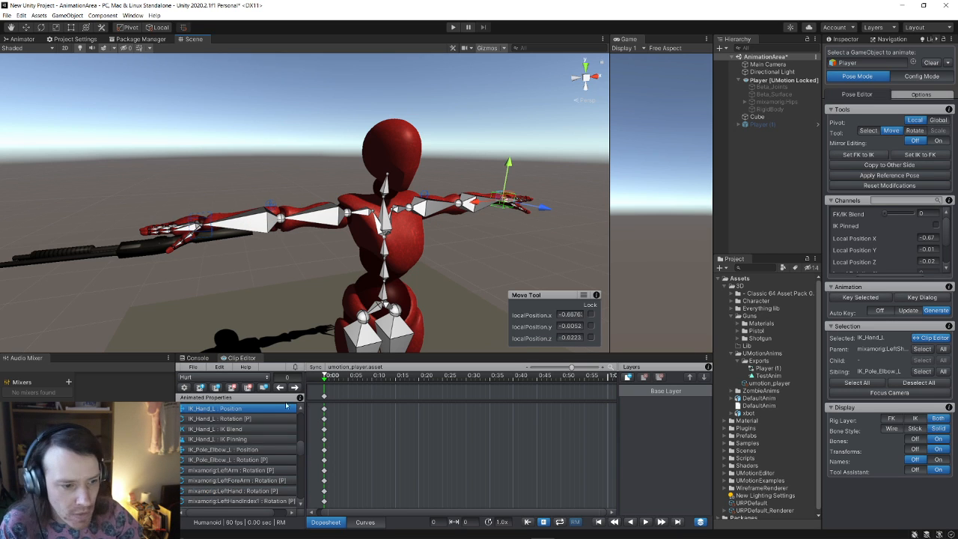
scroll(269, 423, up, 4)
click(247, 410)
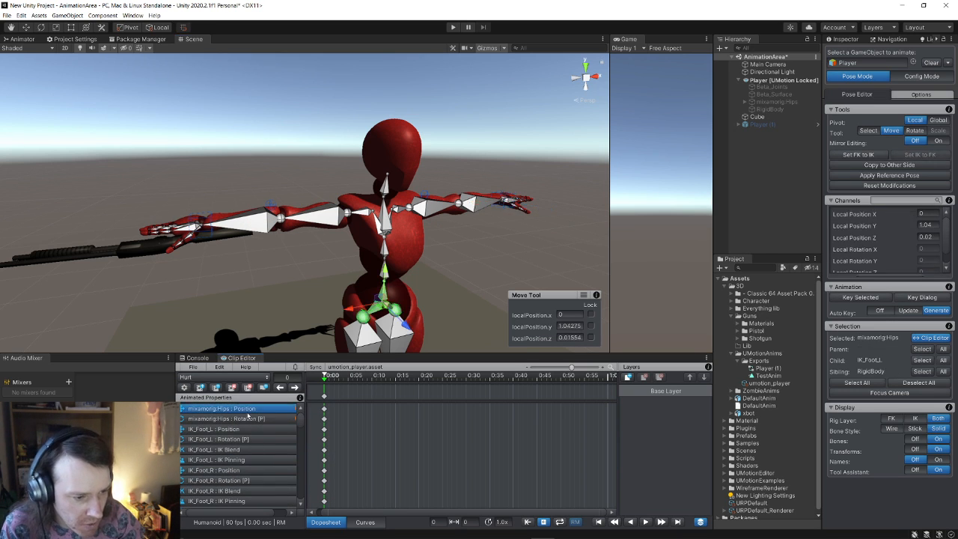
scroll(290, 422, down, 2)
scroll(290, 422, up, 1)
click(325, 398)
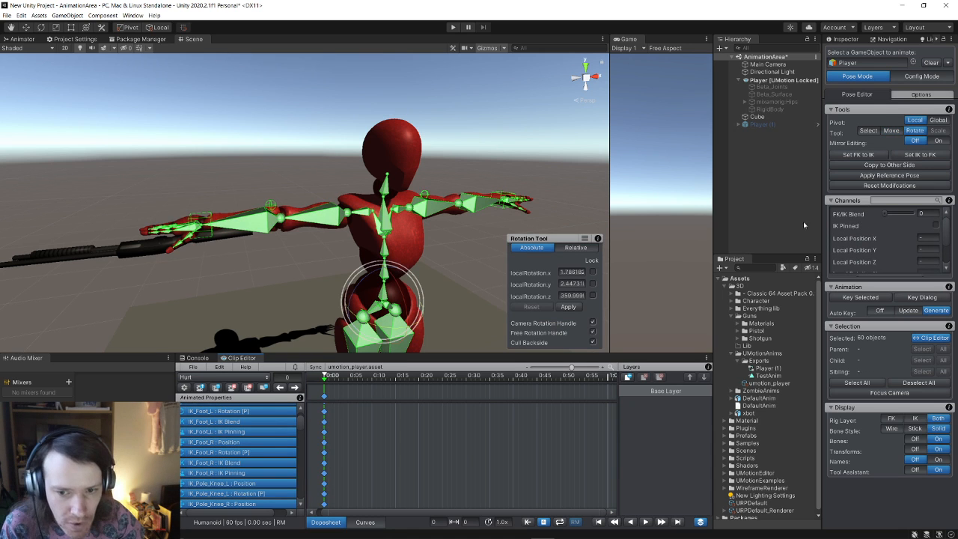
drag(886, 216, 906, 214)
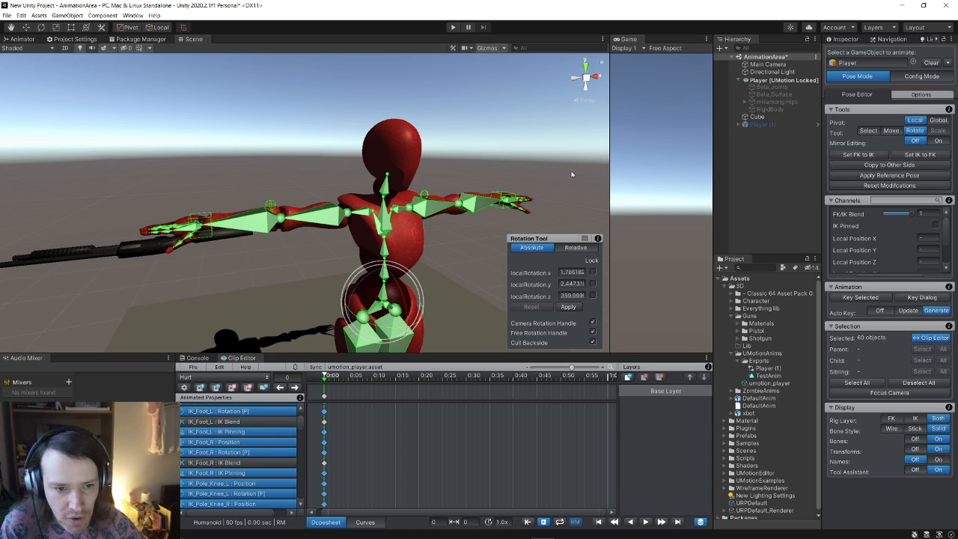
Move the right-hand IK handle inward and down so the right arm hangs bent beside the hips
click(558, 178)
right_drag(248, 255, 363, 286)
click(283, 247)
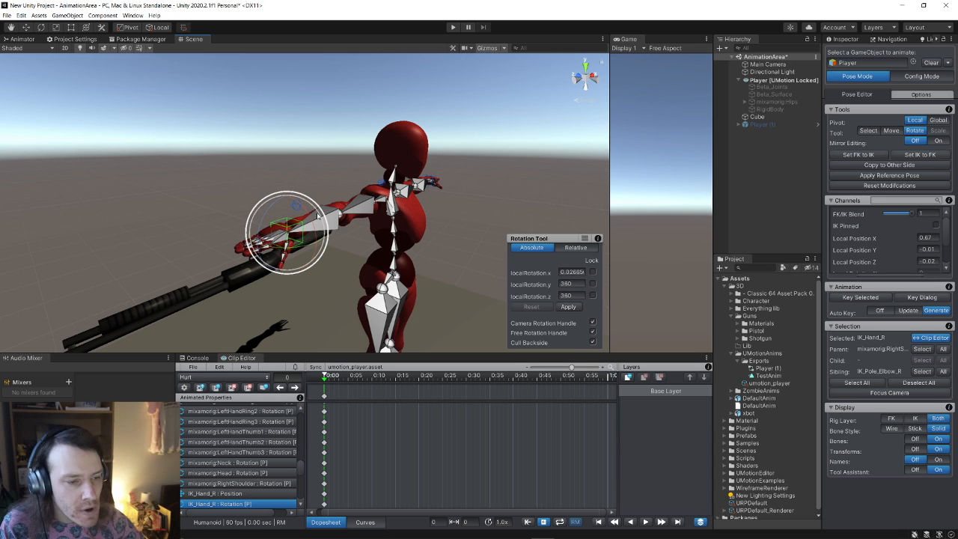
key(d)
right_drag(317, 218, 217, 213)
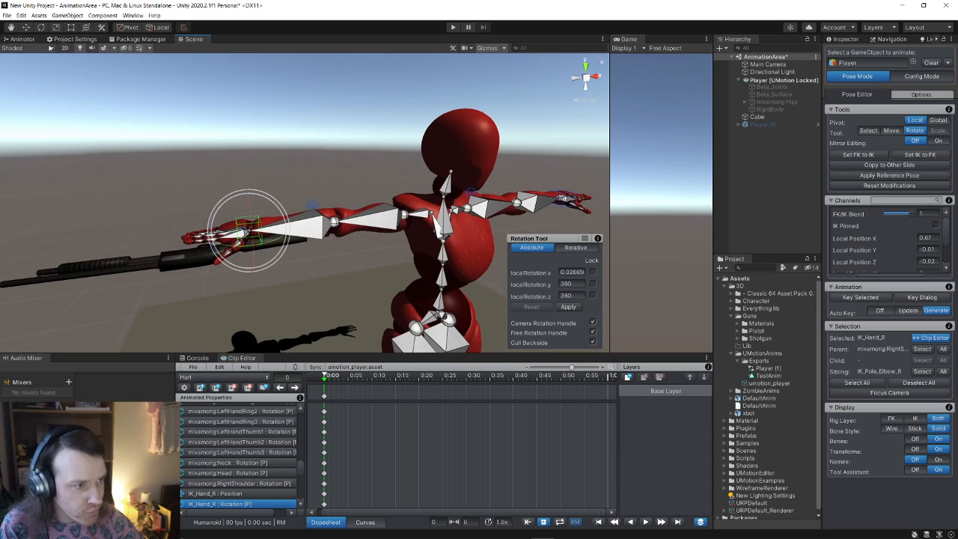
click(26, 28)
right_drag(277, 179, 158, 210)
key(w)
key(s)
drag(164, 205, 283, 219)
drag(307, 165, 307, 271)
Move the left-hand IK handle beside the left hip, to a local position of about -0.32, -0.46, -0.02
click(552, 198)
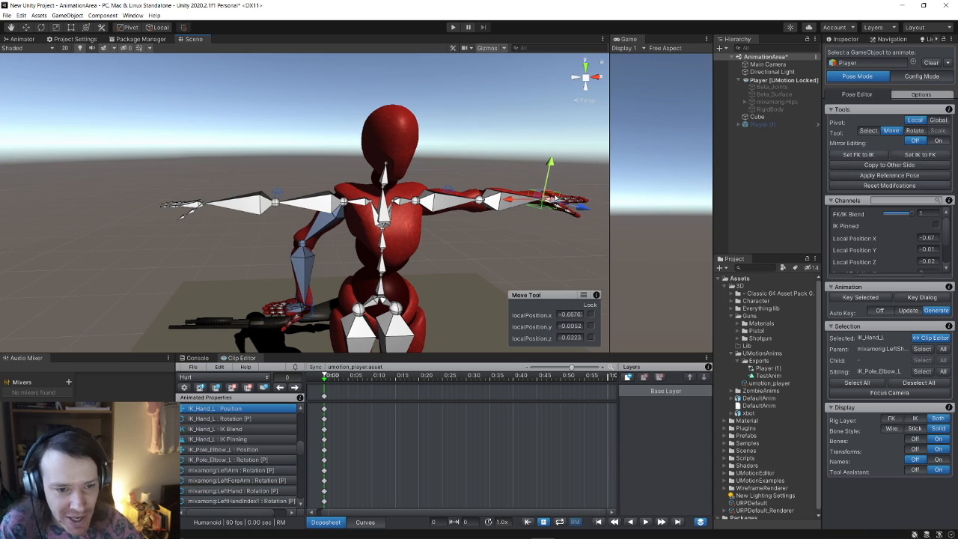
drag(517, 201, 273, 282)
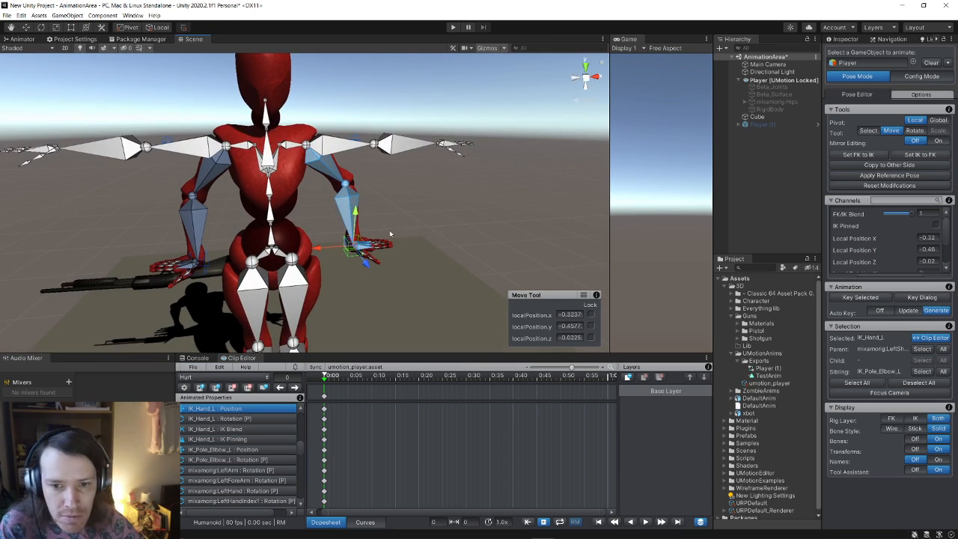
Rotate the right-hand IK handle so the hand and the held shotgun point down beside the leg
middle_drag(389, 233, 486, 226)
scroll(450, 228, up, 5)
mouse_move(405, 232)
alt+mouse_down()
mouse_move(457, 235)
mouse_move(408, 238)
alt+mouse_up()
click(335, 242)
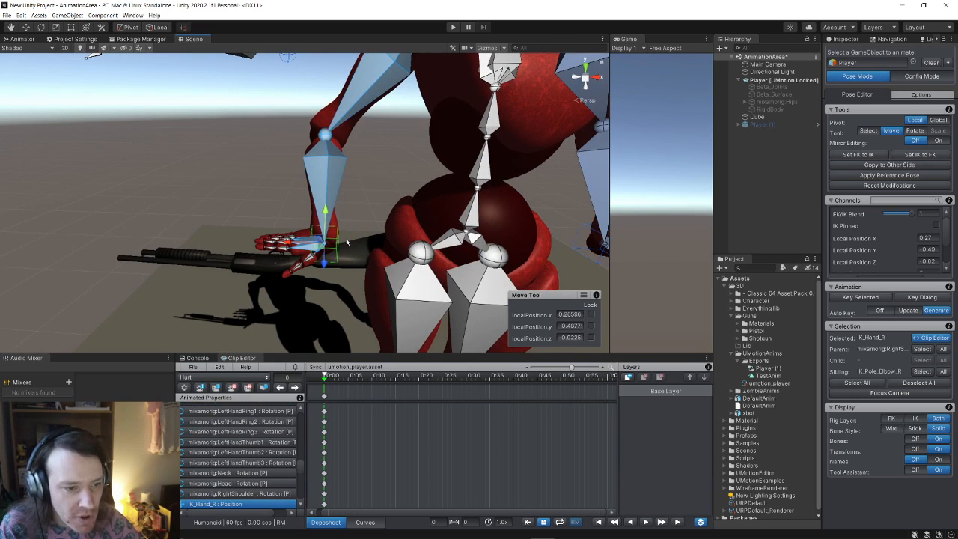
click(916, 131)
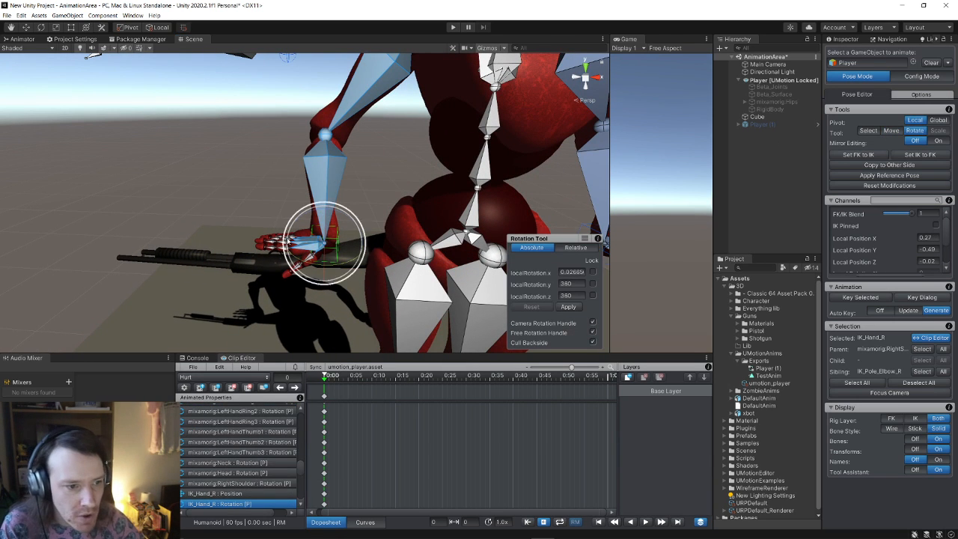
drag(288, 237, 313, 262)
Copy the right-hand IK handle's position and rotation to the other side
click(914, 165)
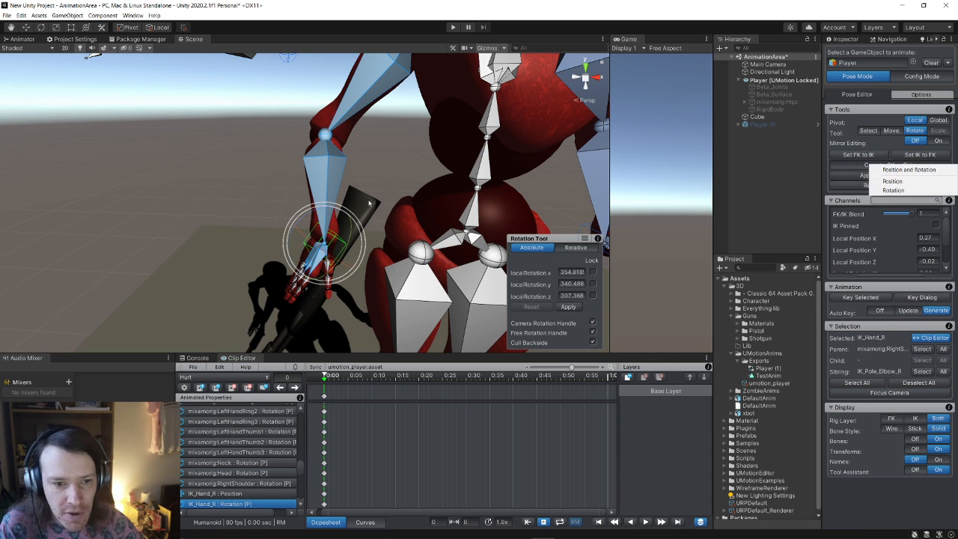
click(936, 171)
scroll(372, 214, down, 5)
mouse_move(367, 216)
alt+mouse_down()
mouse_move(472, 207)
mouse_move(382, 223)
alt+mouse_up()
Hunch the upper body forward and adjust the head tilt with the Upper Body muscle groups
click(381, 223)
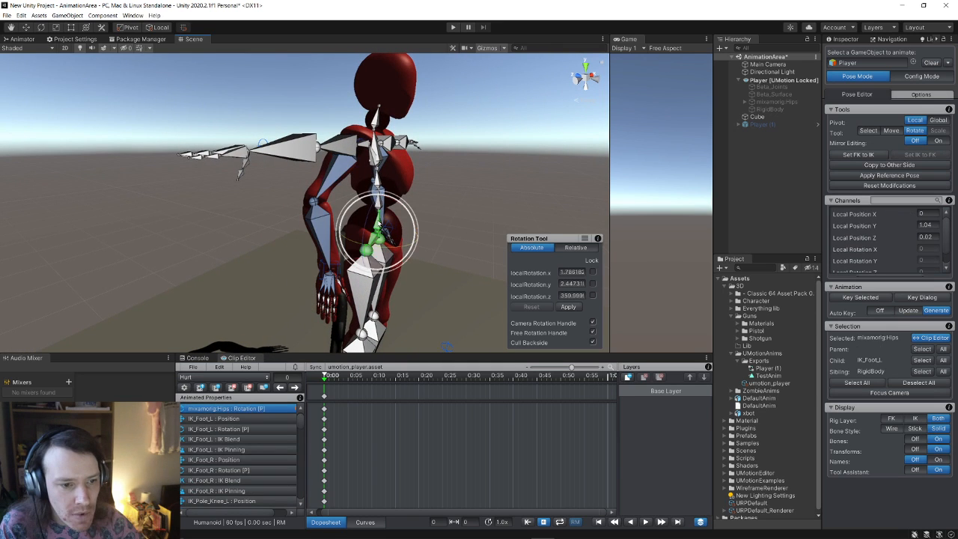
click(482, 200)
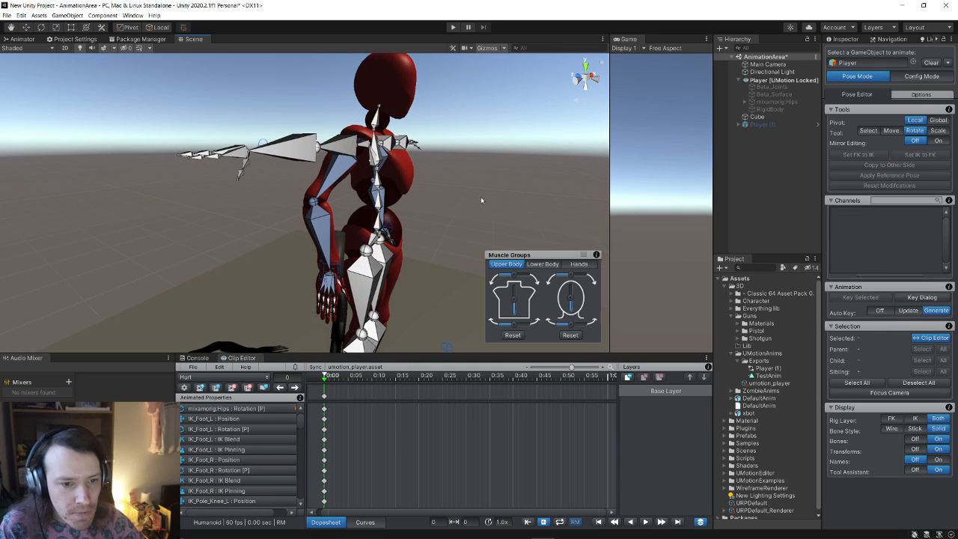
drag(516, 298, 513, 301)
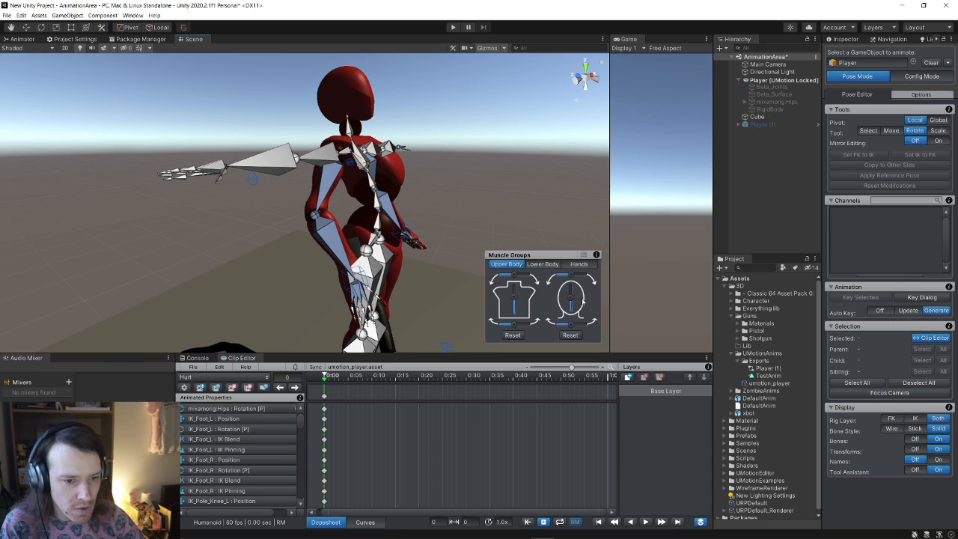
drag(573, 299, 571, 298)
Move the right-foot IK handle backward to a local Z position of about -0.33
key(s)
right_drag(430, 262, 479, 291)
key(a)
click(370, 254)
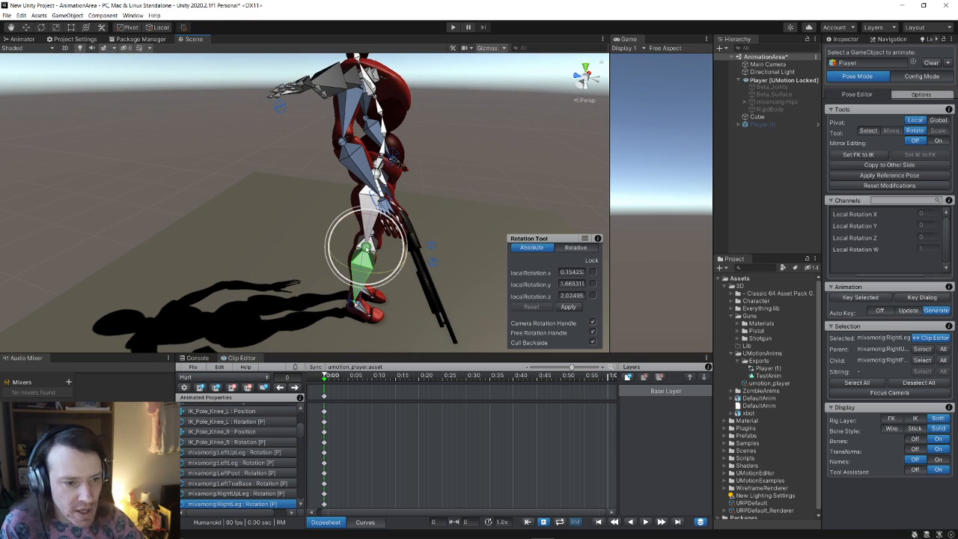
click(352, 303)
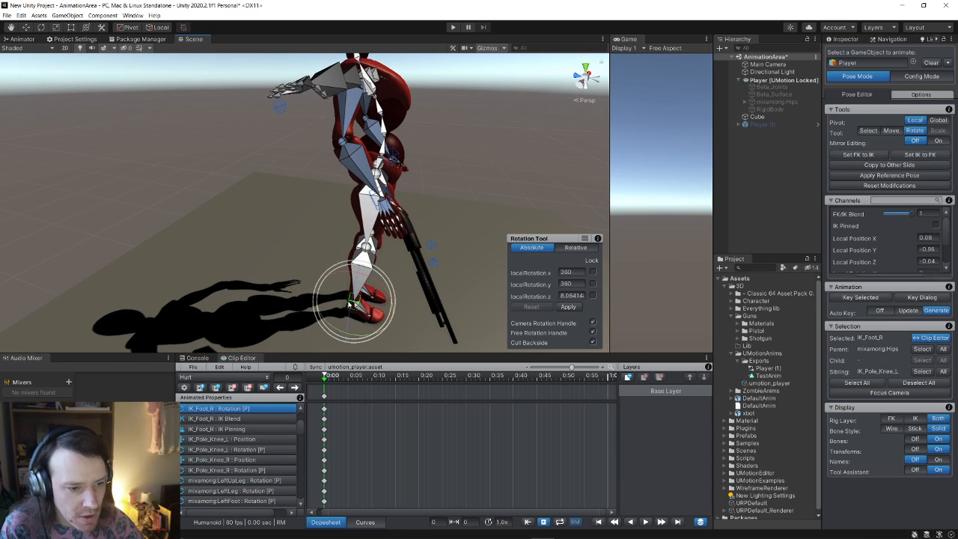
click(26, 27)
drag(390, 311, 359, 308)
Move the left-foot IK handle forward to a local Z position of about 0.14
alt+drag(378, 258, 339, 200)
click(242, 256)
scroll(334, 255, down, 5)
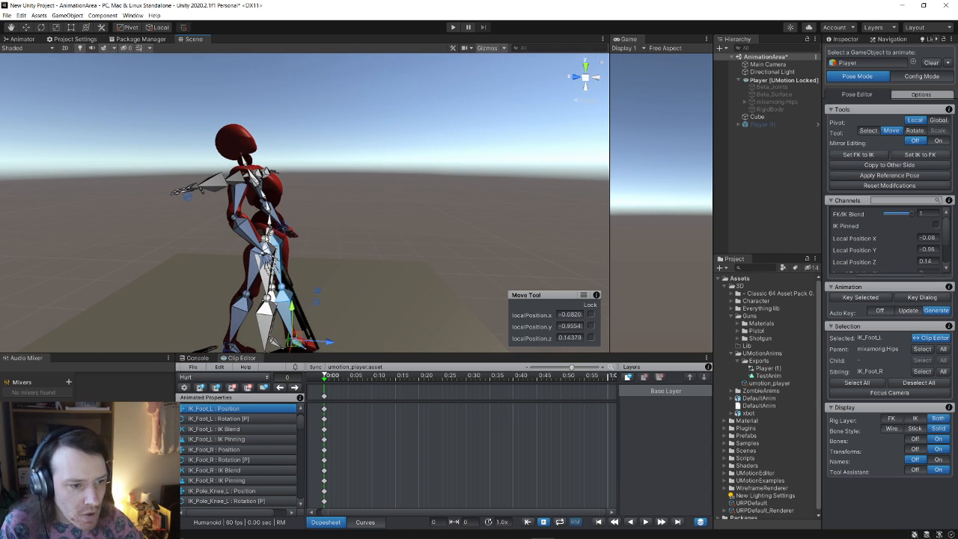
Lower the hips bone to a local Y position of about 0.97 so the knees bend
click(267, 240)
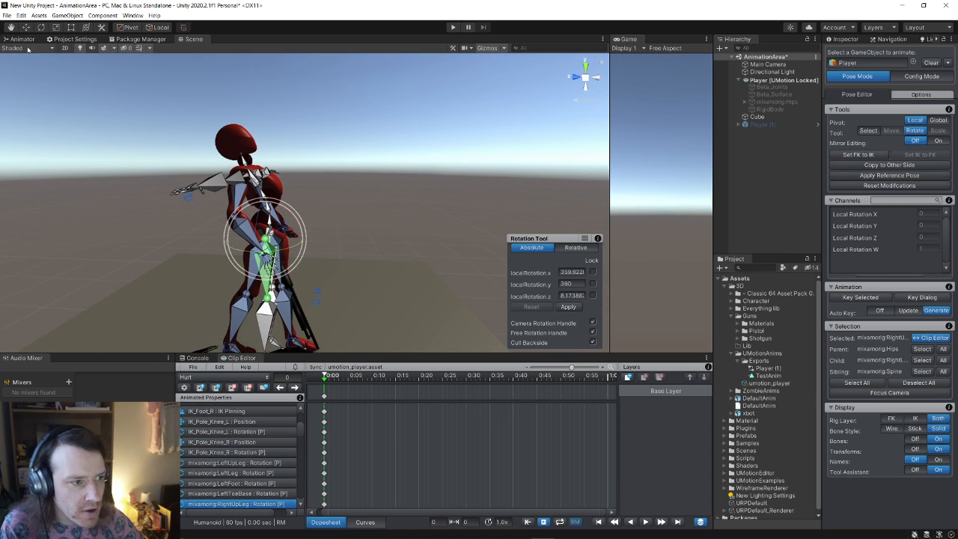
key(w)
right_drag(204, 134, 174, 114)
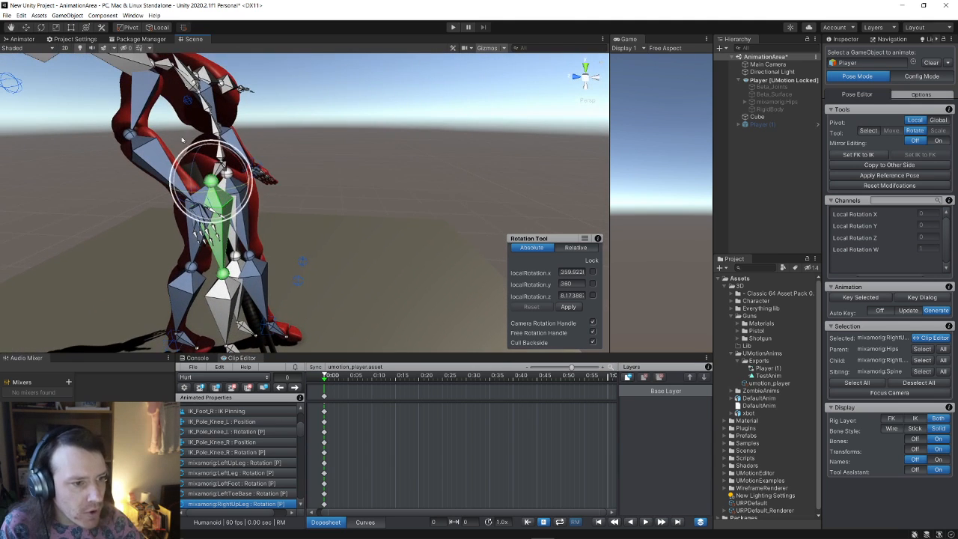
key(f)
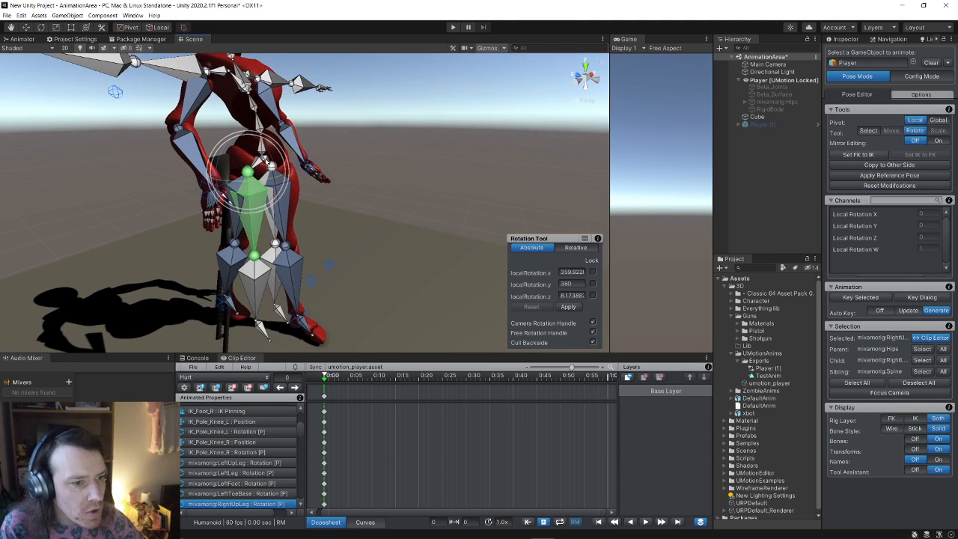
click(345, 192)
click(259, 156)
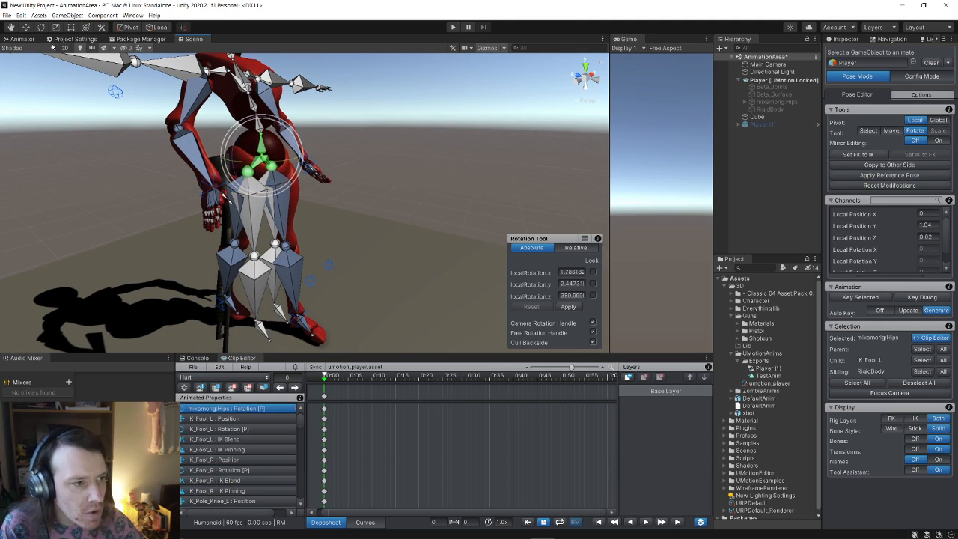
key(w)
drag(258, 116, 250, 137)
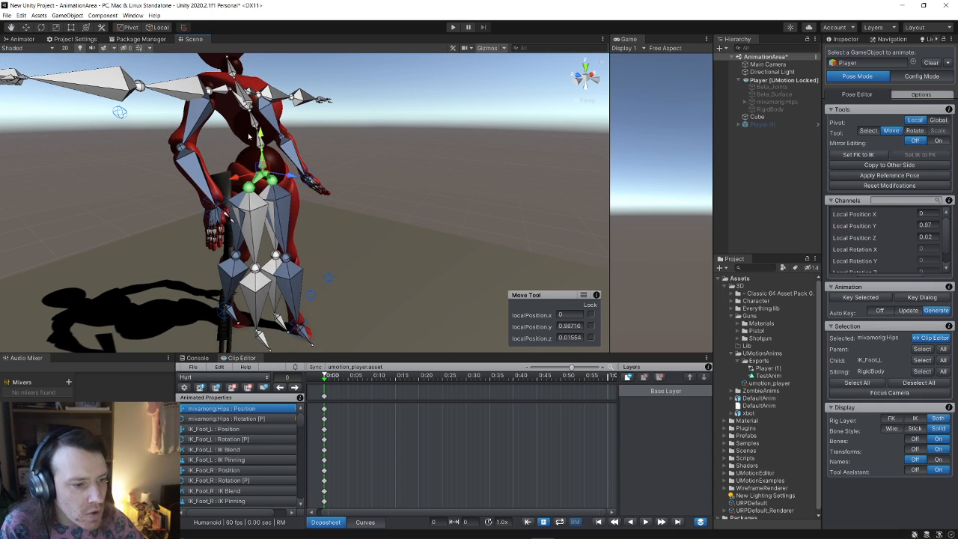
Raise the right-foot IK handle to a local Y position of about -0.86
click(231, 310)
click(224, 311)
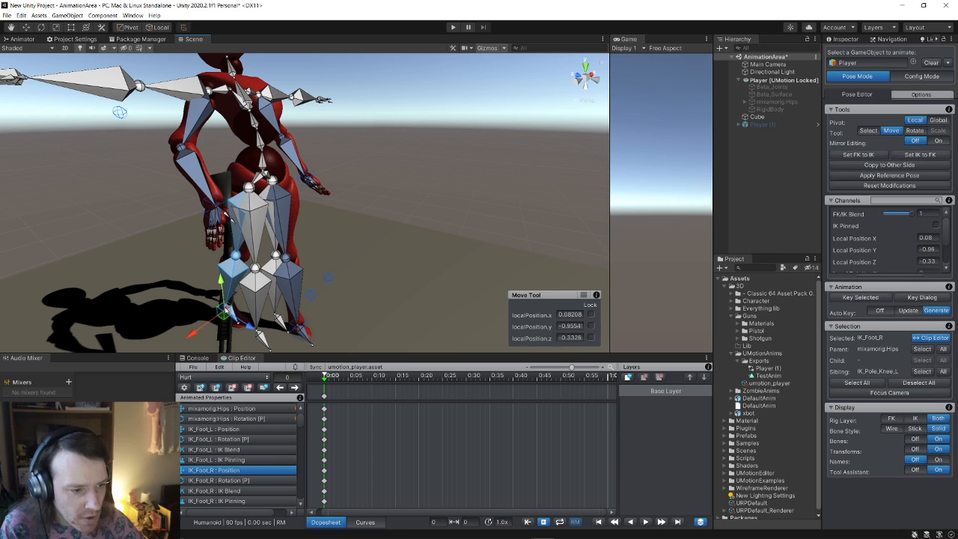
drag(219, 267, 219, 274)
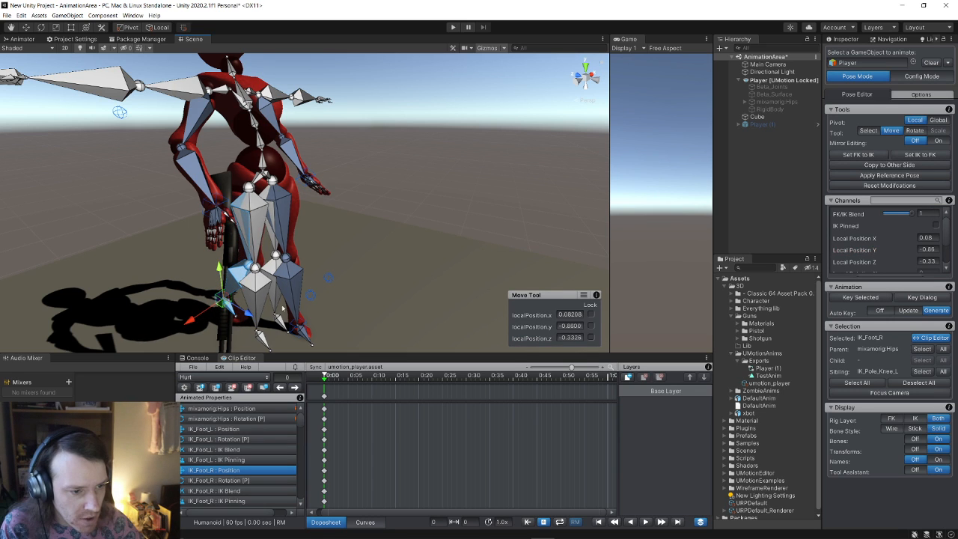
Raise the left-foot IK handle to match the lowered hips and shift it slightly, then clear the selection
click(303, 328)
drag(298, 300, 297, 288)
drag(330, 331, 325, 329)
click(394, 199)
key(s)
right_drag(394, 199, 334, 256)
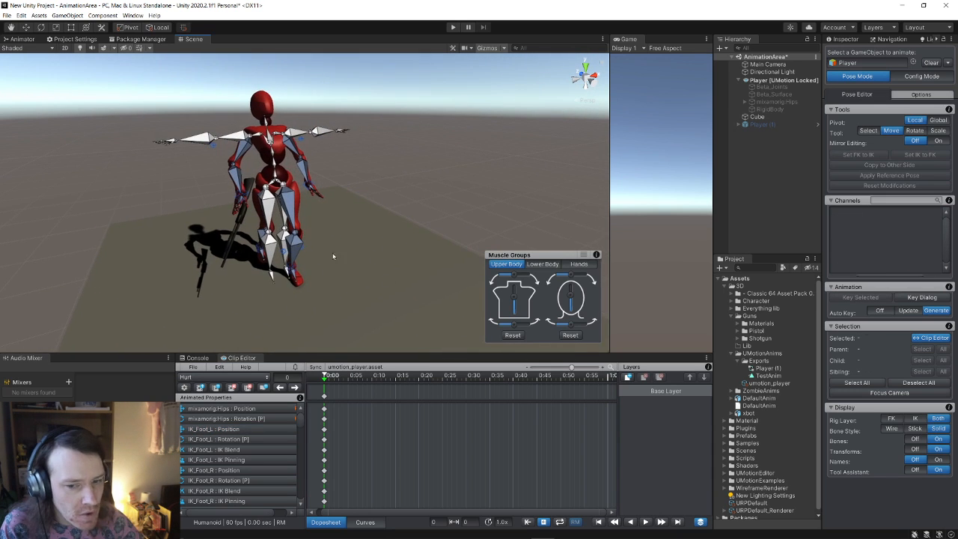
Set the displayed rig layer to IK only
click(915, 419)
click(892, 419)
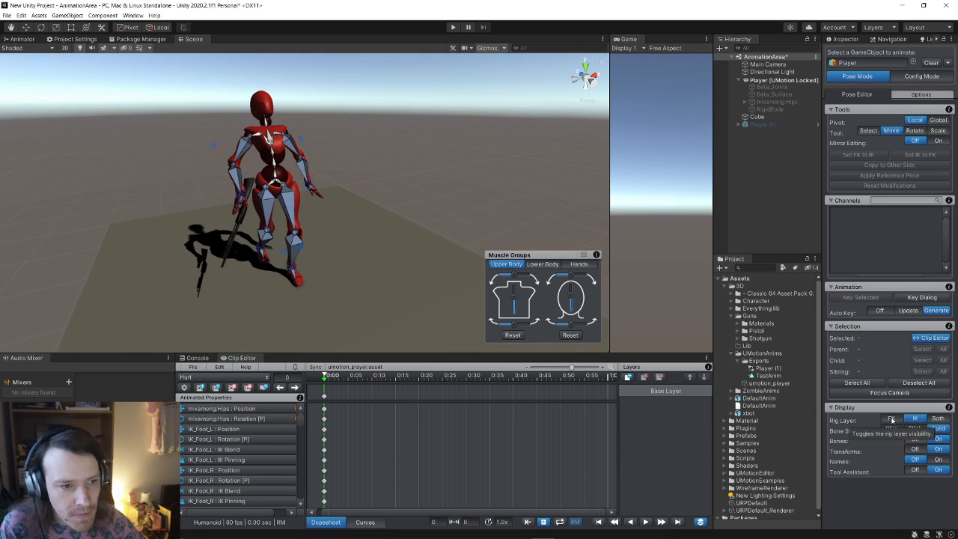
click(915, 419)
Curl the right hand's fingers around the shotgun grip with the Hands muscle groups, including the thumb-side adjustment
right_drag(395, 218, 307, 252)
click(579, 265)
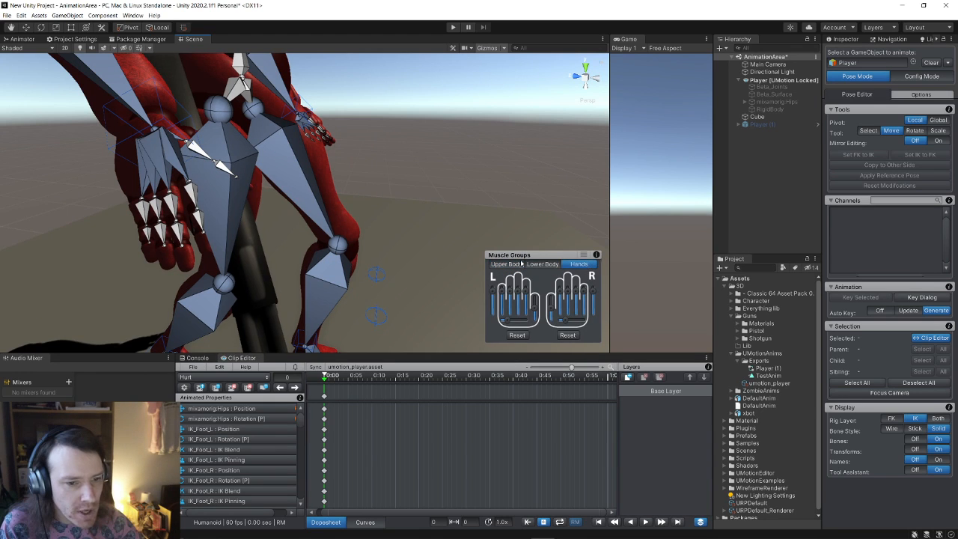
right_drag(370, 183, 390, 202)
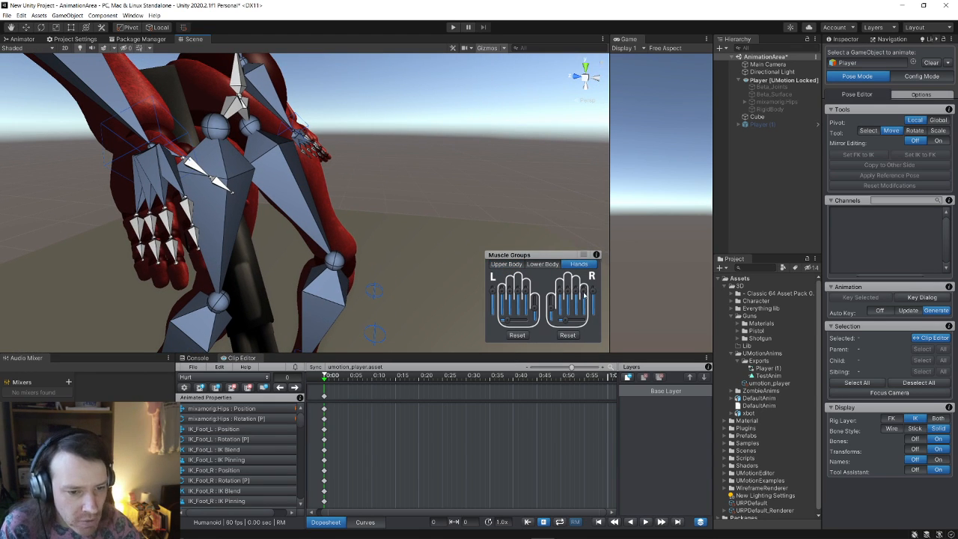
drag(585, 294, 587, 304)
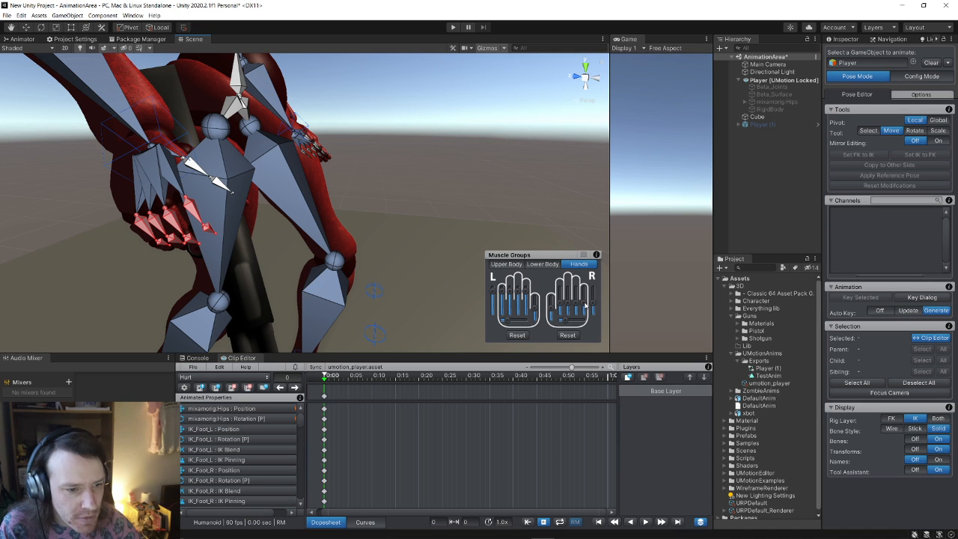
right_drag(402, 267, 504, 294)
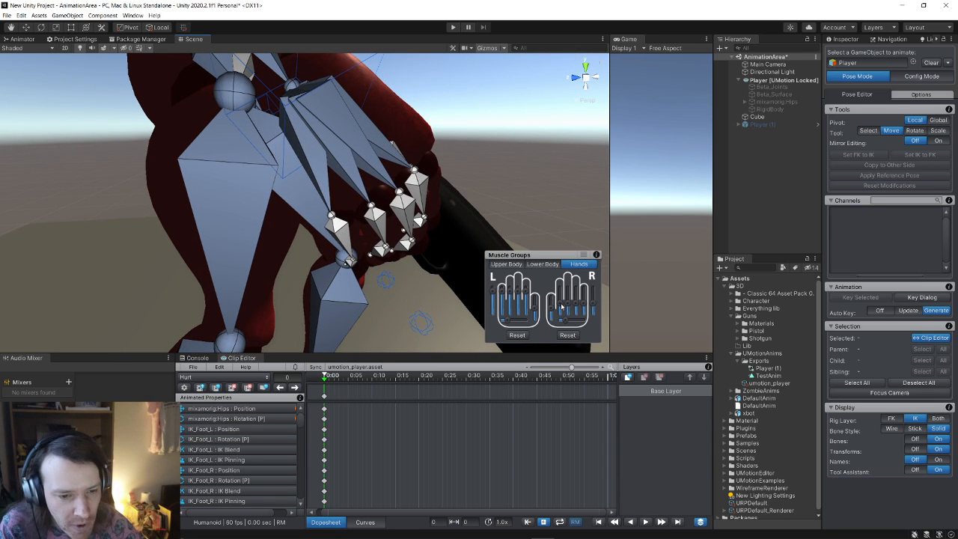
drag(563, 307, 558, 303)
scroll(480, 214, down, 8)
alt+drag(477, 216, 439, 207)
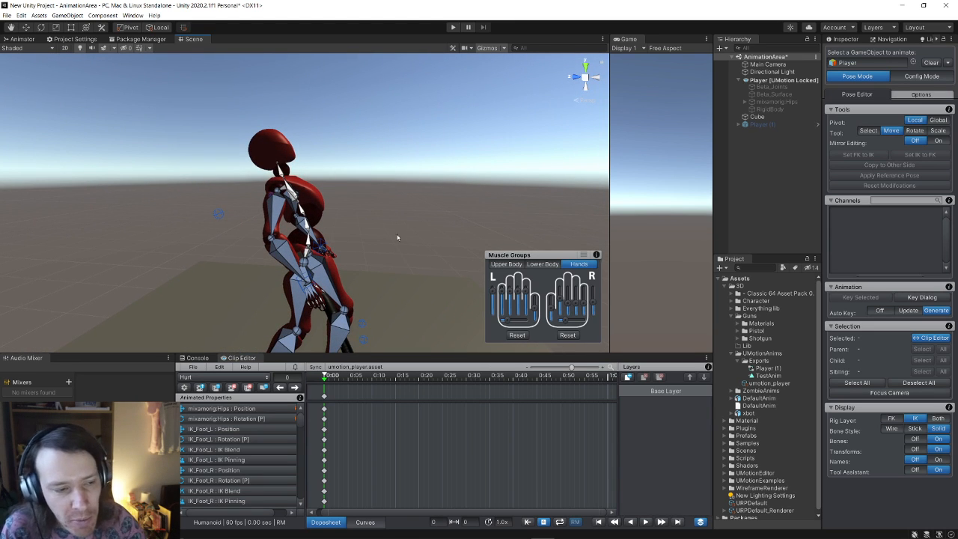
Copy all keyframes of the Hurt clip from frame 0 to frame 35
alt+drag(398, 238, 382, 239)
scroll(384, 241, down, 3)
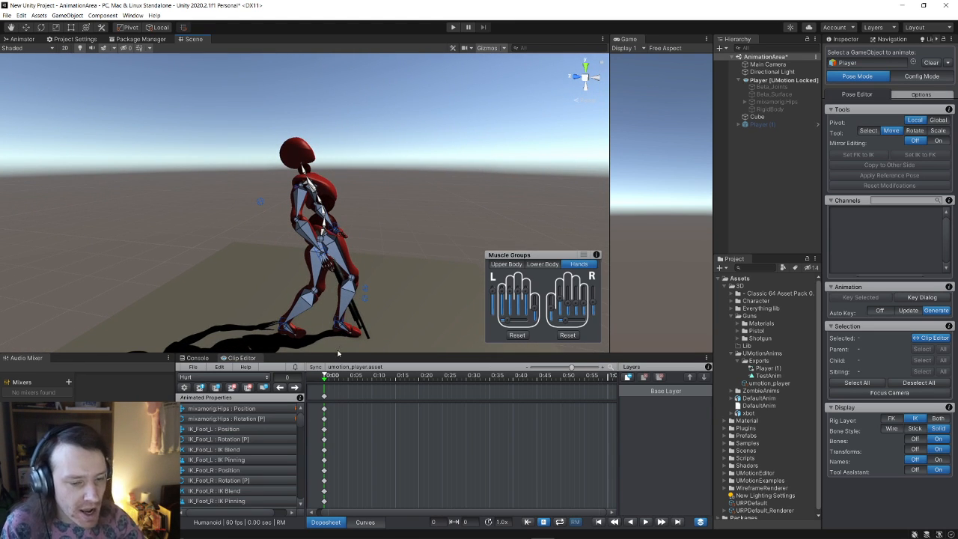
drag(325, 379, 490, 377)
drag(571, 368, 568, 369)
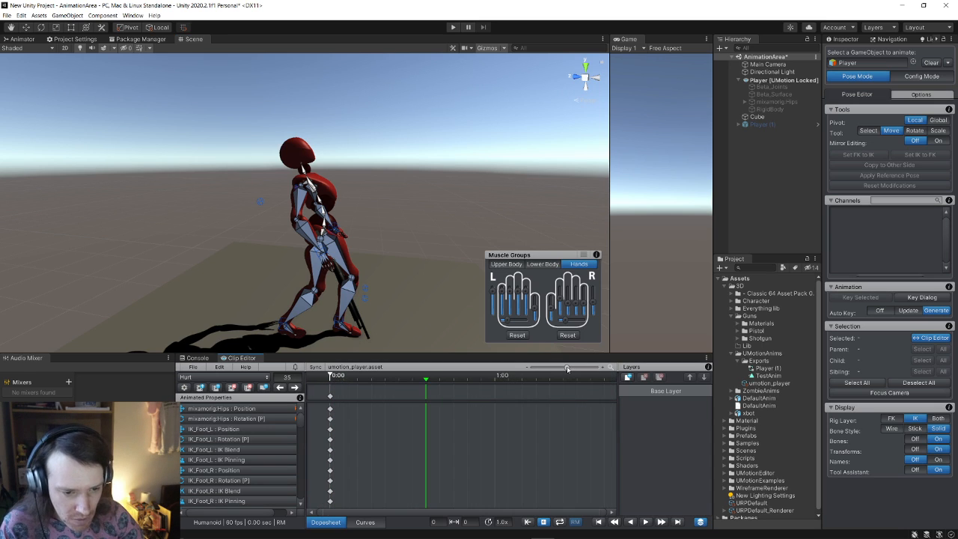
drag(426, 382, 426, 384)
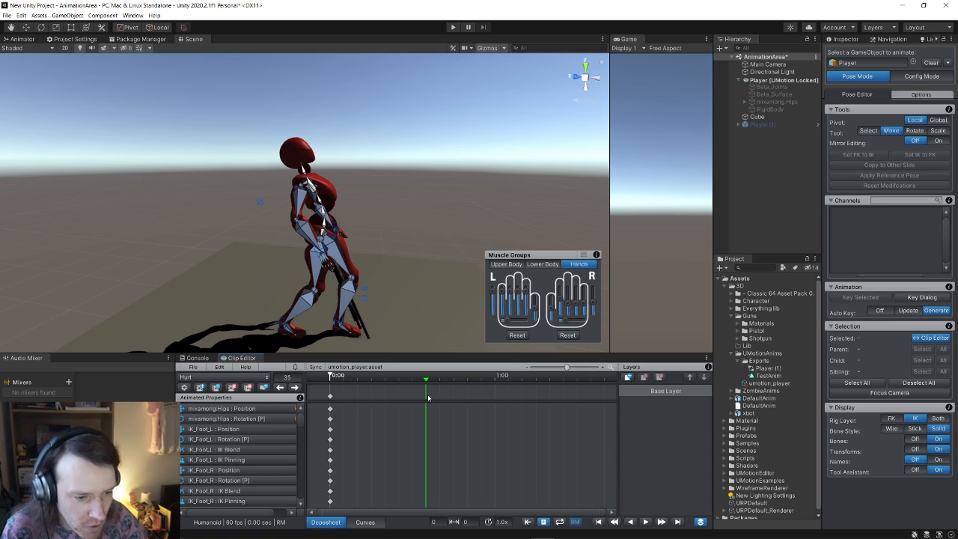
click(330, 397)
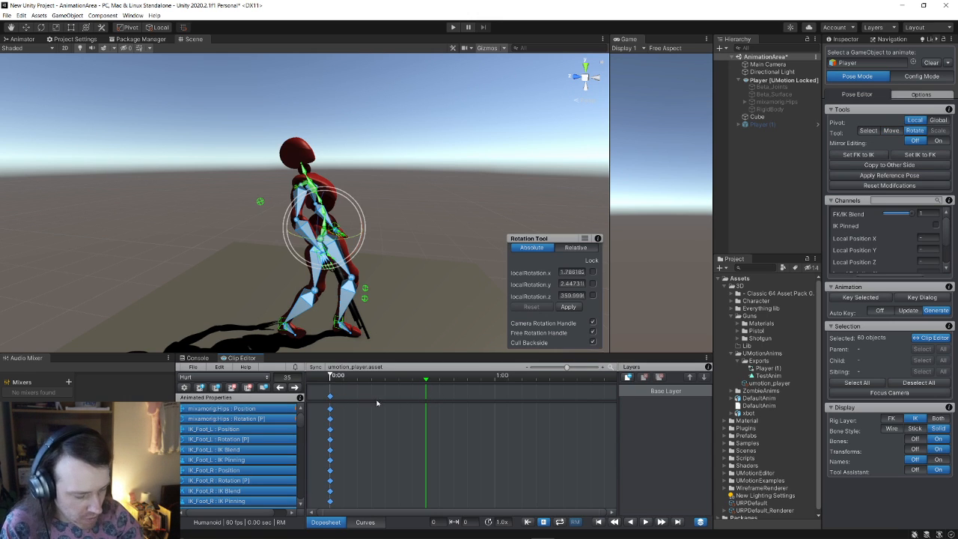
click(424, 399)
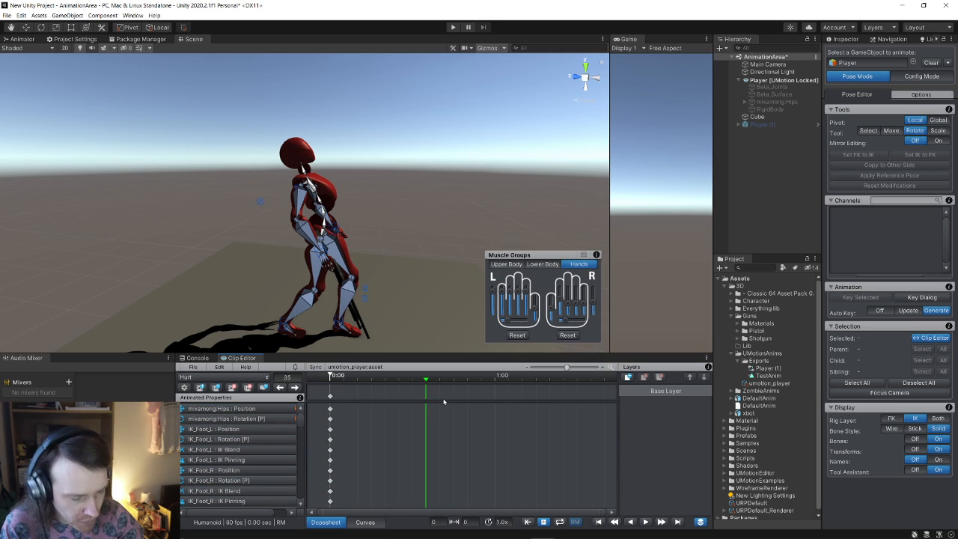
key(ctrl+v)
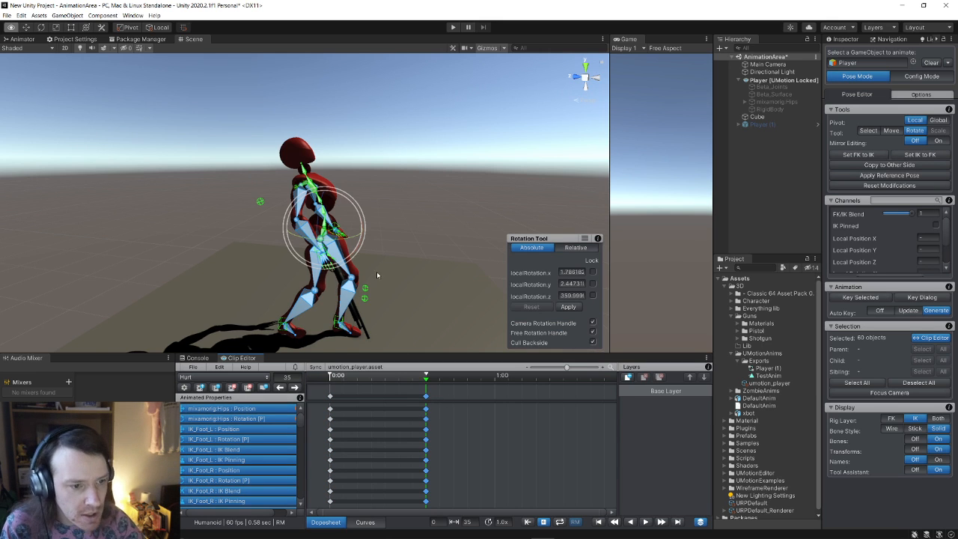
right_drag(377, 275, 375, 263)
scroll(374, 269, up, 6)
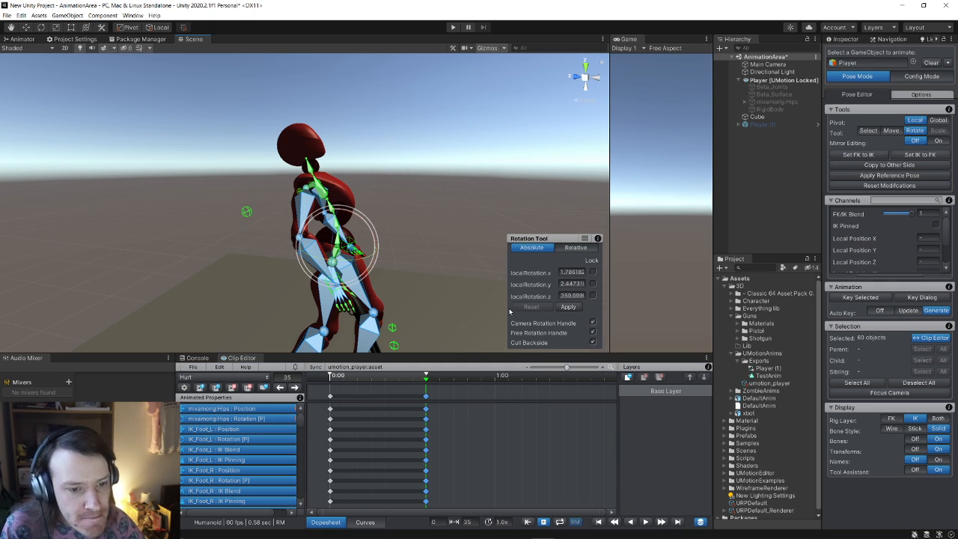
click(409, 274)
click(337, 246)
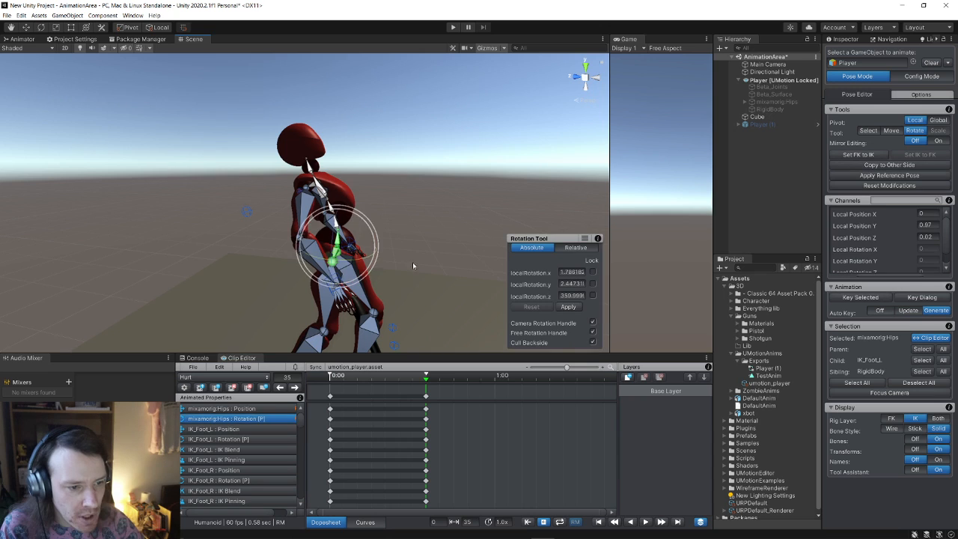
key(a)
right_drag(413, 265, 517, 284)
key(d)
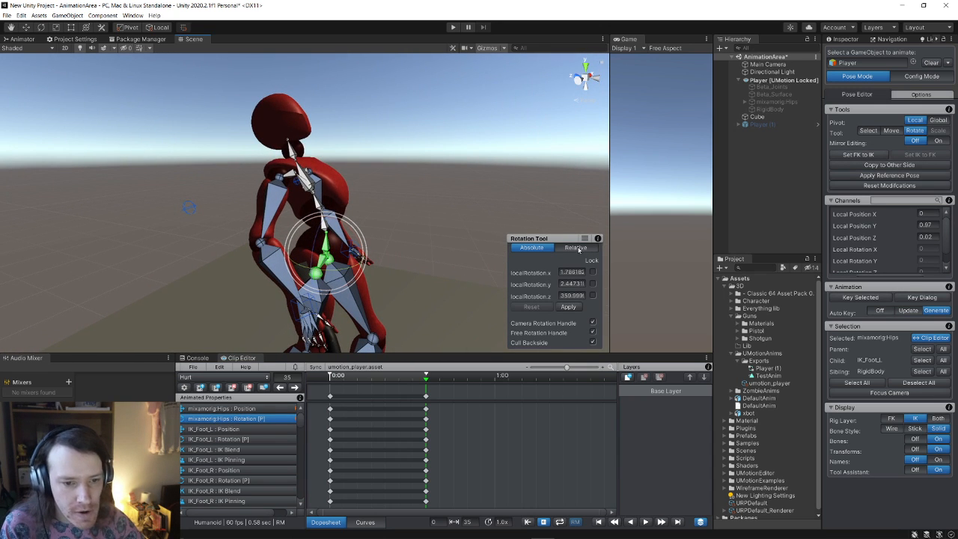
click(449, 249)
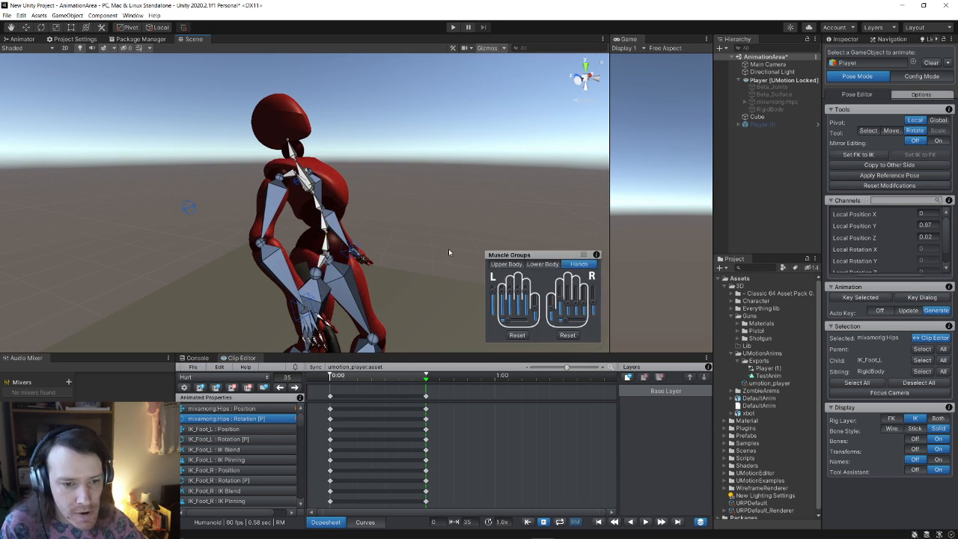
click(543, 264)
key(s)
mouse_move(420, 269)
right_down()
mouse_move(417, 321)
mouse_move(428, 279)
right_up()
key(w)
key(s)
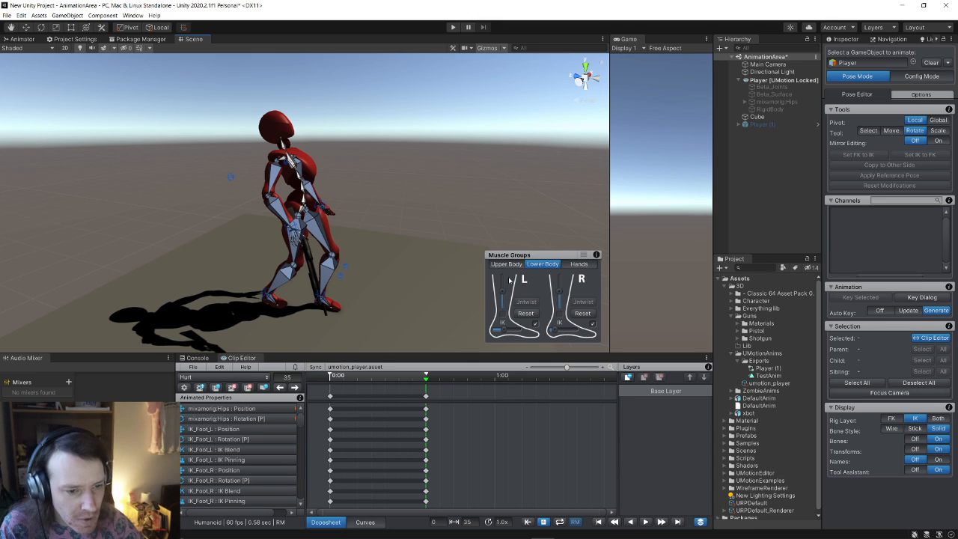
mouse_move(505, 334)
mouse_down()
mouse_move(497, 328)
mouse_move(506, 329)
mouse_up()
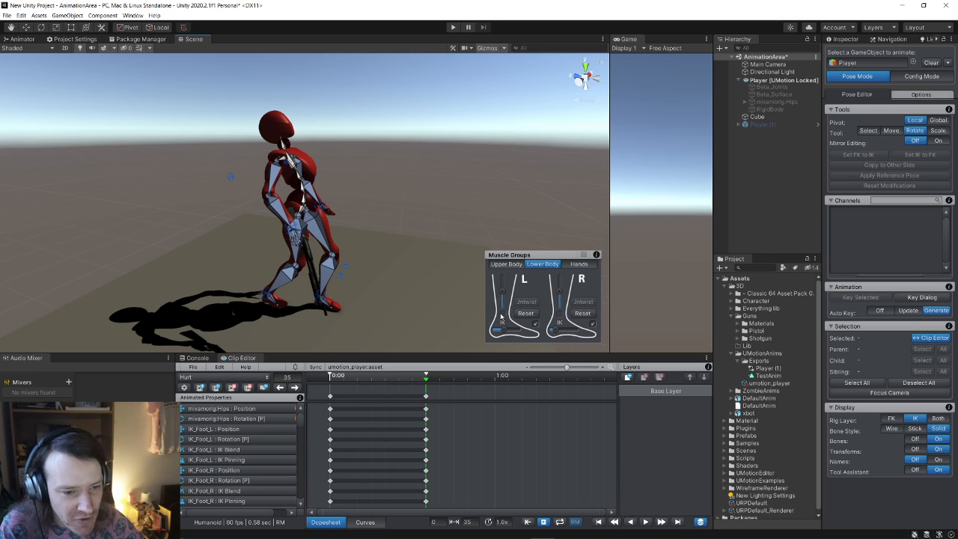
Lean the torso and tilt the head further back with the Upper Body muscle groups, then undo the last adjustment
click(509, 265)
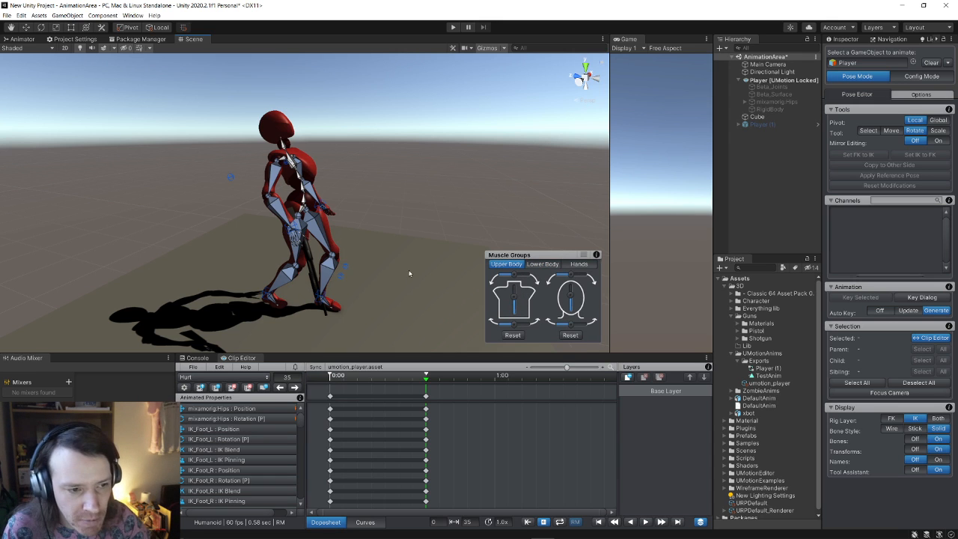
key(w)
mouse_move(410, 274)
right_down()
mouse_move(373, 238)
mouse_move(413, 232)
mouse_move(402, 232)
mouse_move(394, 261)
mouse_move(408, 262)
right_up()
drag(516, 300, 514, 299)
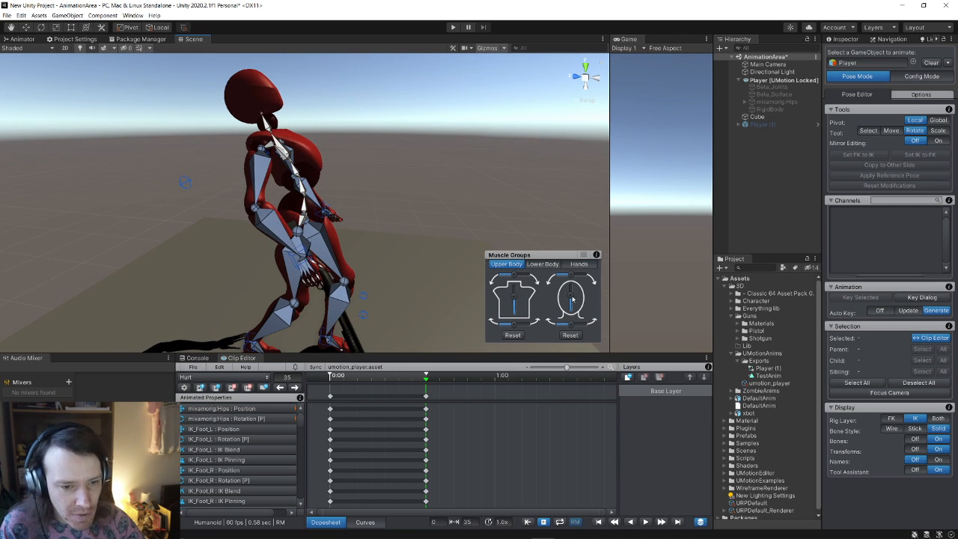
drag(573, 300, 568, 295)
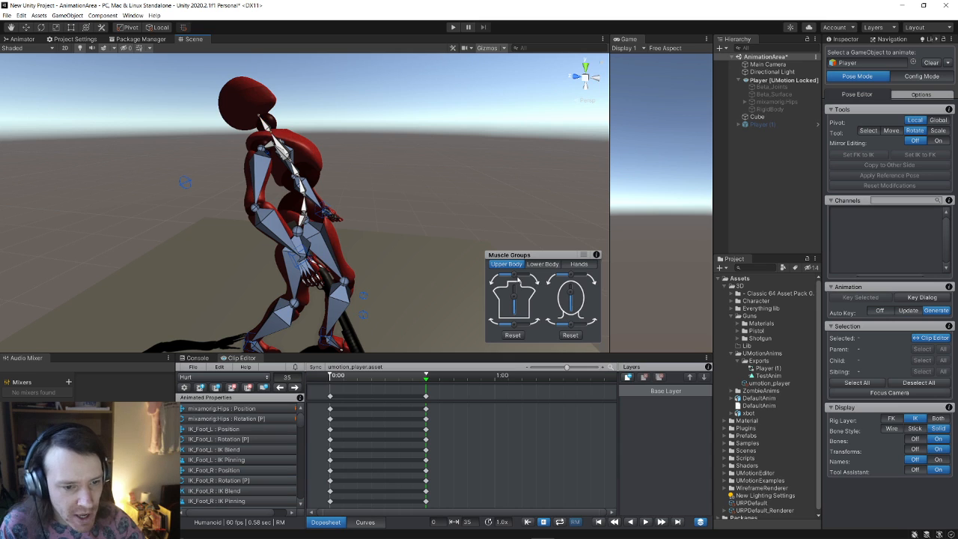
drag(516, 278, 520, 279)
alt+drag(450, 240, 344, 238)
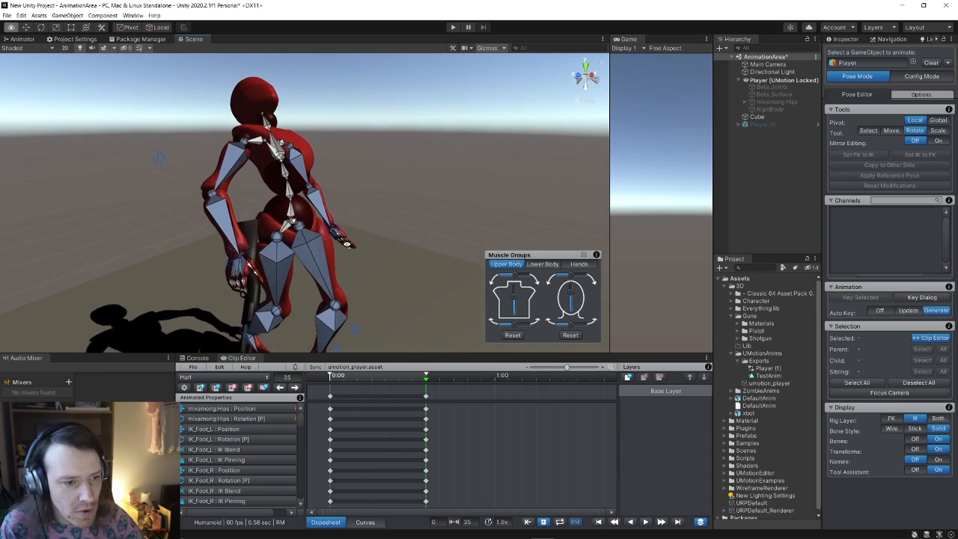
key(ctrl+z)
scroll(377, 269, down, 6)
scroll(383, 267, up, 5)
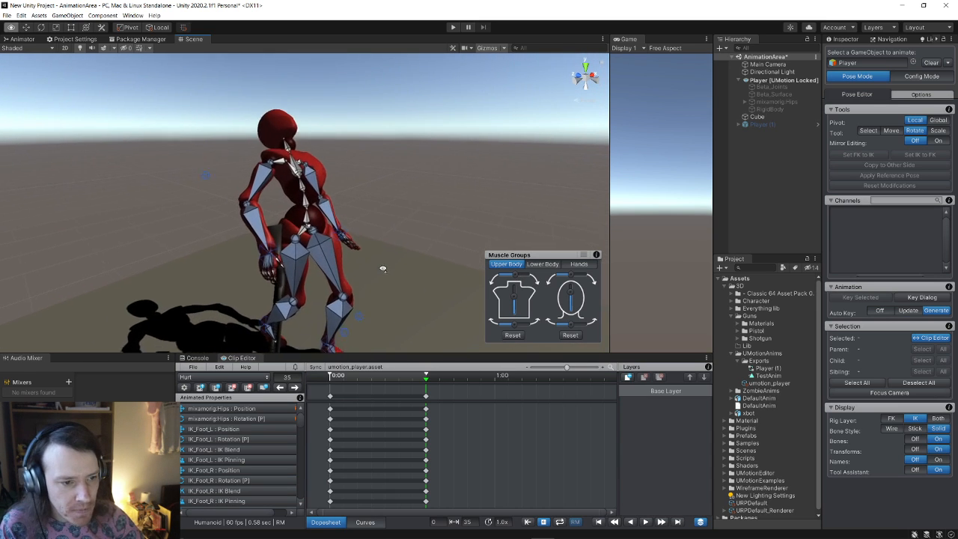
Move the hips backward to a local Z position of about -0.21
click(310, 230)
click(27, 28)
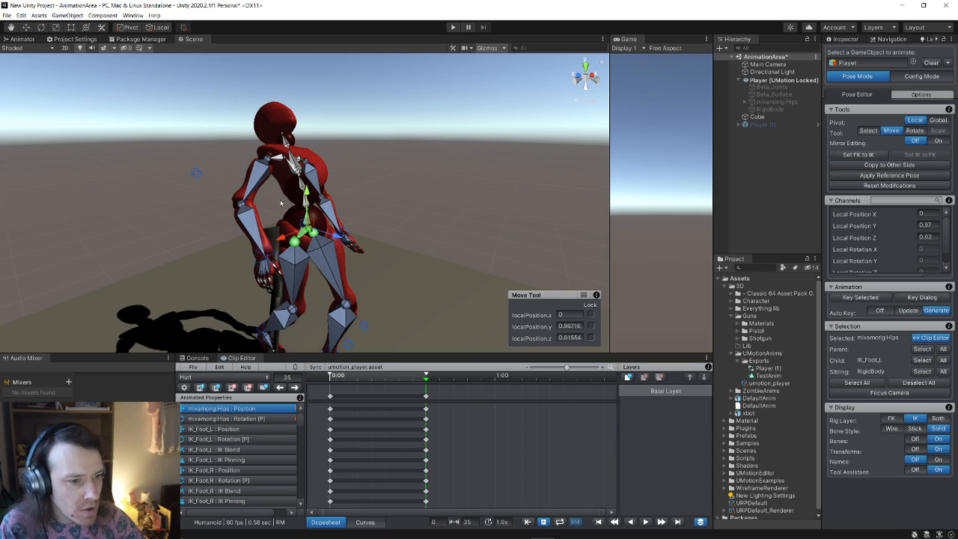
drag(334, 236, 317, 230)
right_drag(318, 231, 314, 270)
scroll(314, 270, up, 2)
drag(329, 189, 311, 184)
right_drag(320, 238, 324, 286)
scroll(330, 293, up, 2)
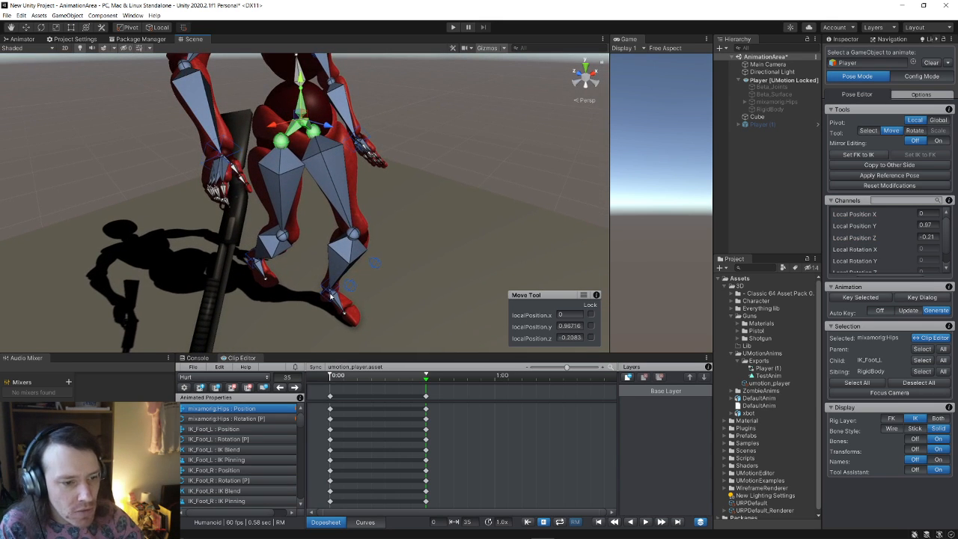
Shift the foot IK handles forward to local Z about 0.26 for the left and -0.13 for the right, then clear the selection
click(329, 295)
drag(359, 313, 384, 328)
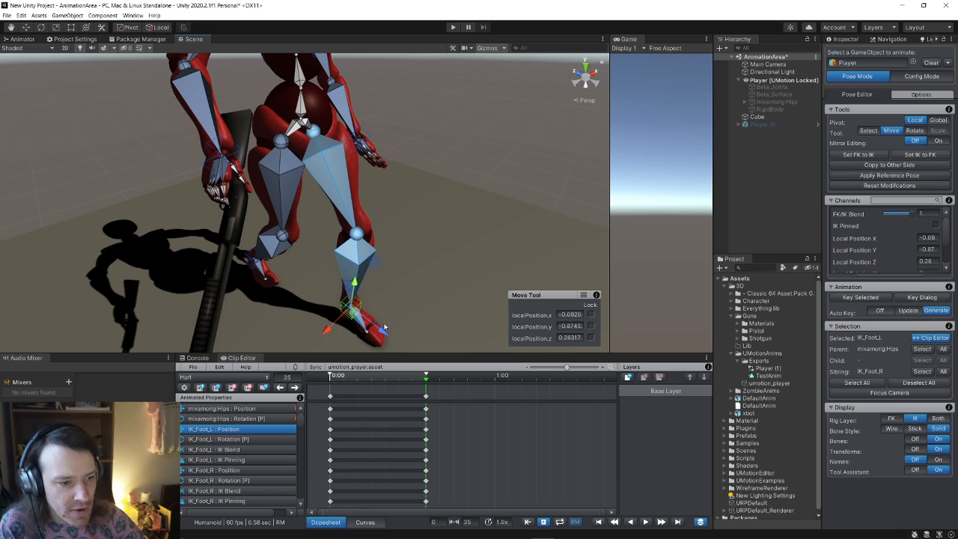
click(254, 265)
drag(285, 292, 316, 314)
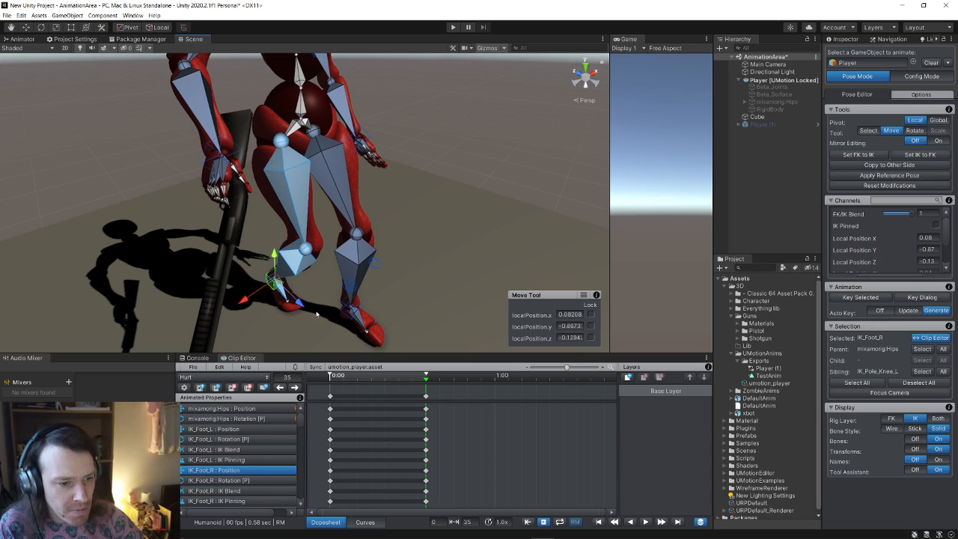
click(410, 384)
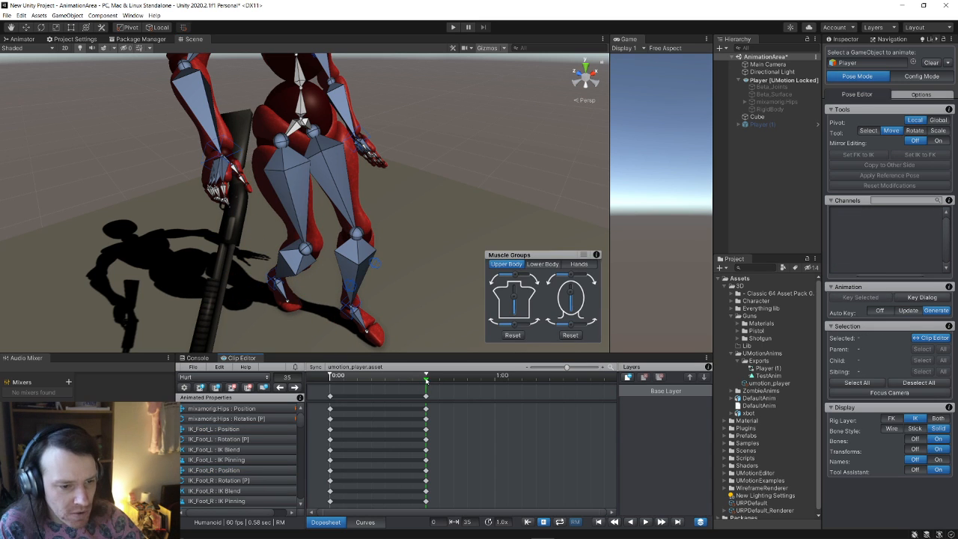
At frame 35, pull the right-hand IK handle back and up to local position about 0.24, -0.37, -0.25
mouse_move(426, 380)
mouse_down()
mouse_move(332, 379)
mouse_move(421, 380)
mouse_up()
scroll(404, 225, down, 4)
mouse_move(405, 224)
right_down()
mouse_move(400, 205)
mouse_move(396, 220)
right_up()
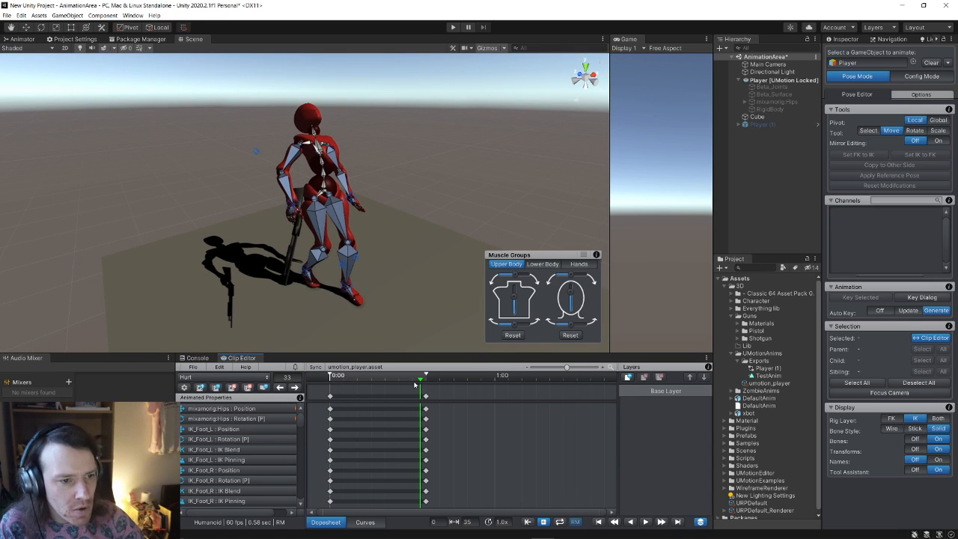
drag(421, 380, 427, 400)
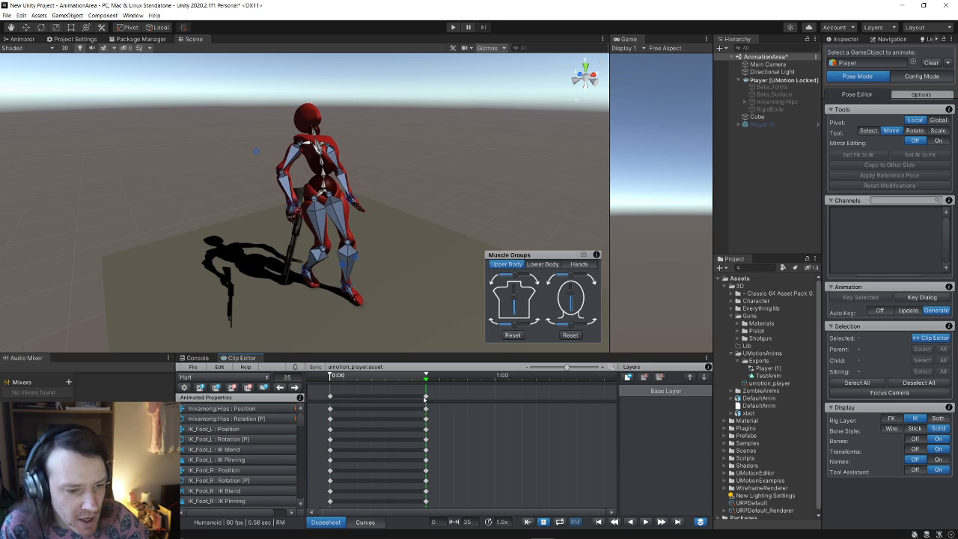
click(426, 397)
key(w)
right_drag(263, 235, 198, 268)
click(228, 262)
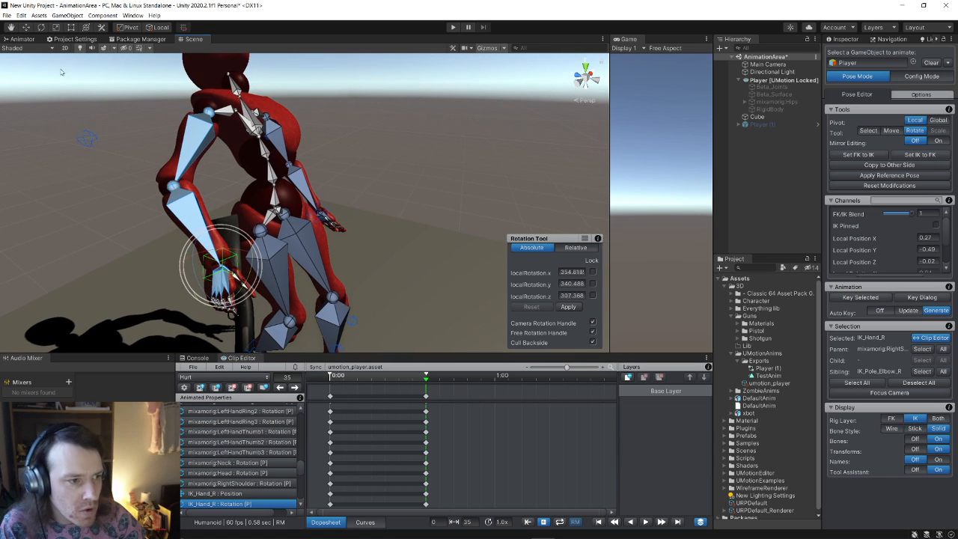
click(28, 30)
right_drag(72, 205, 180, 219)
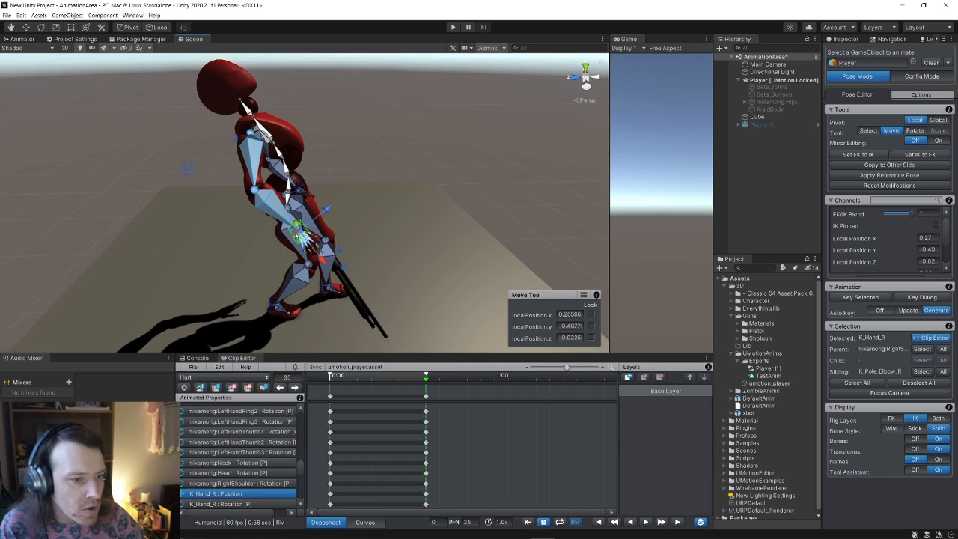
drag(330, 210, 252, 271)
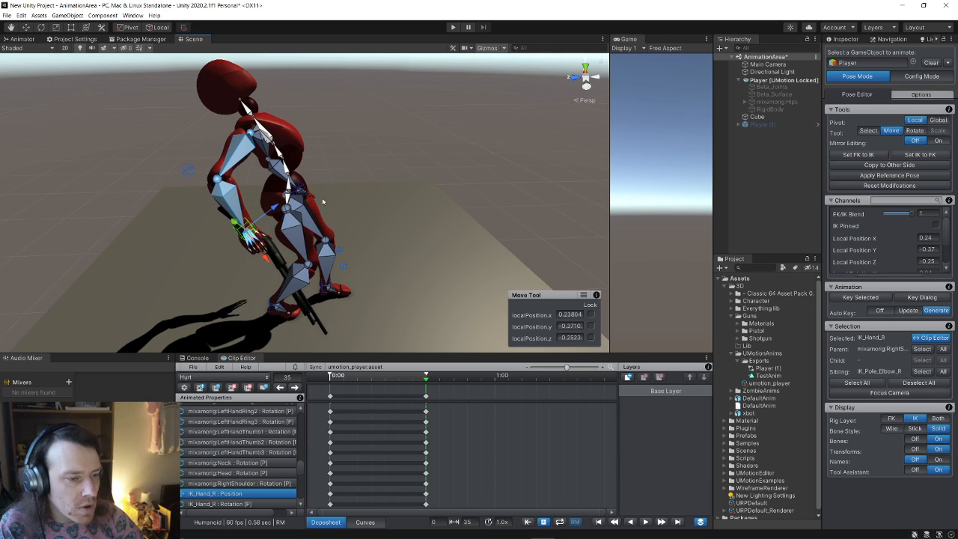
Move the left-hand IK handle forward to local position about -0.22, -0.47, 0.12 and rotate the hand
alt+drag(323, 201, 912, 223)
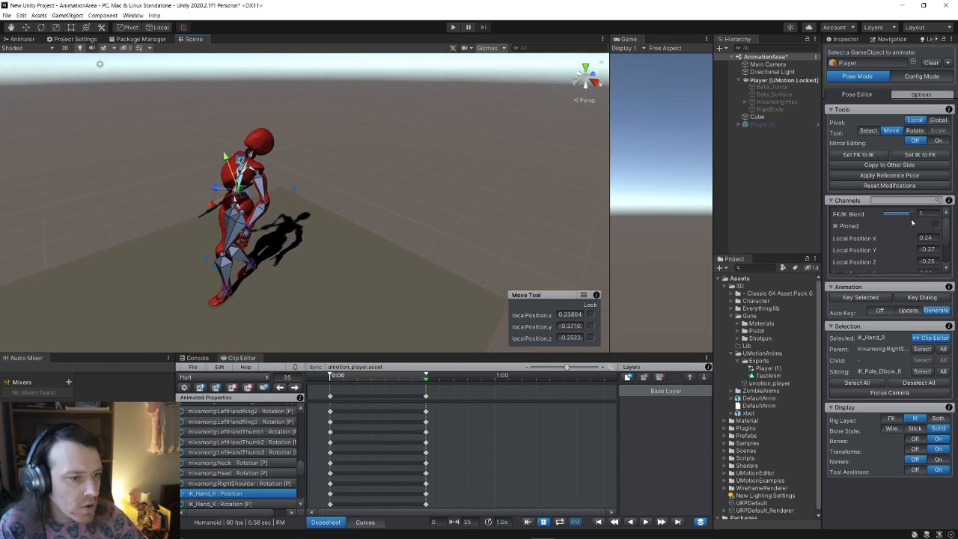
scroll(344, 249, up, 6)
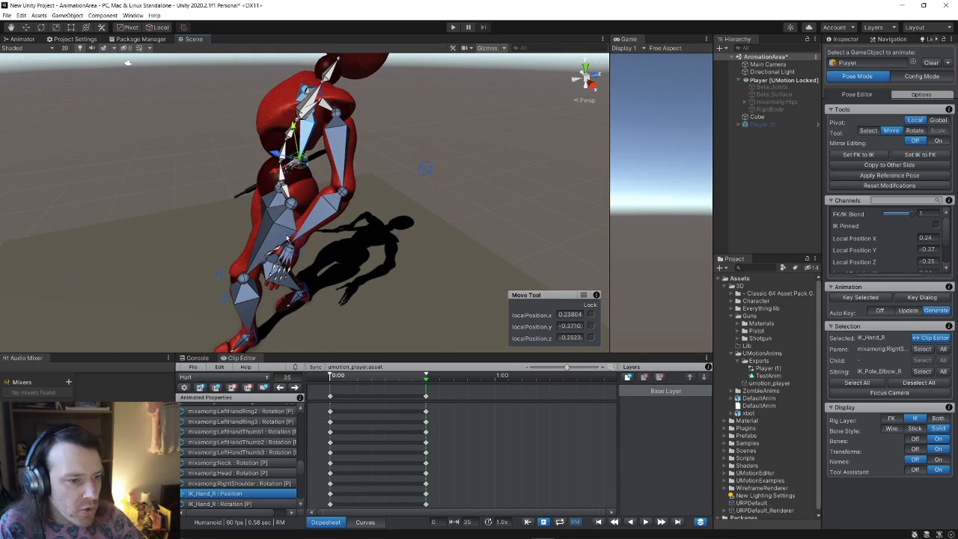
click(286, 240)
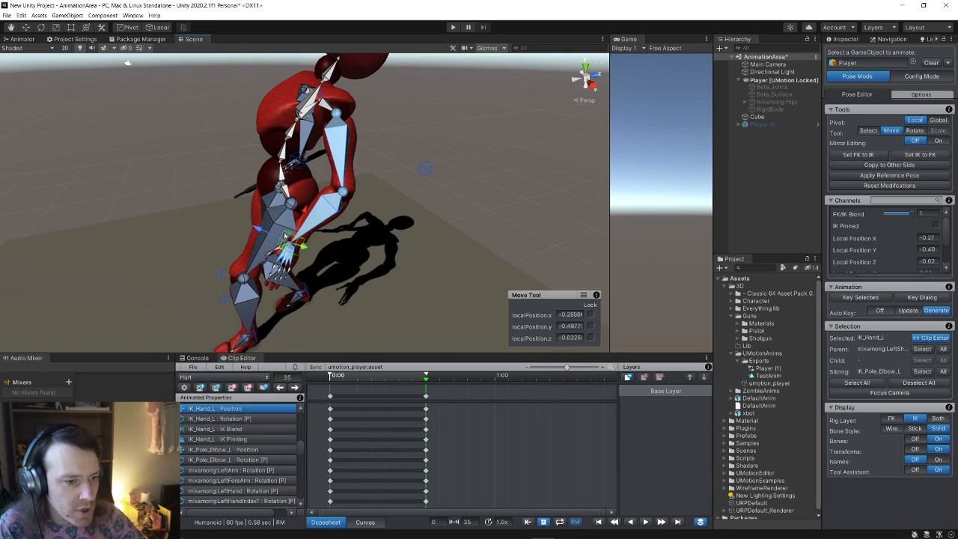
drag(262, 230, 301, 190)
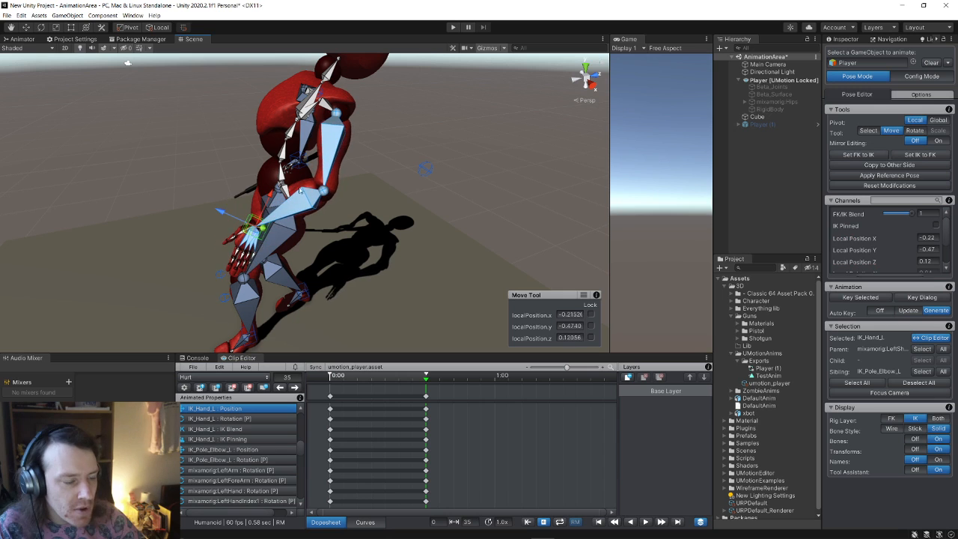
click(40, 28)
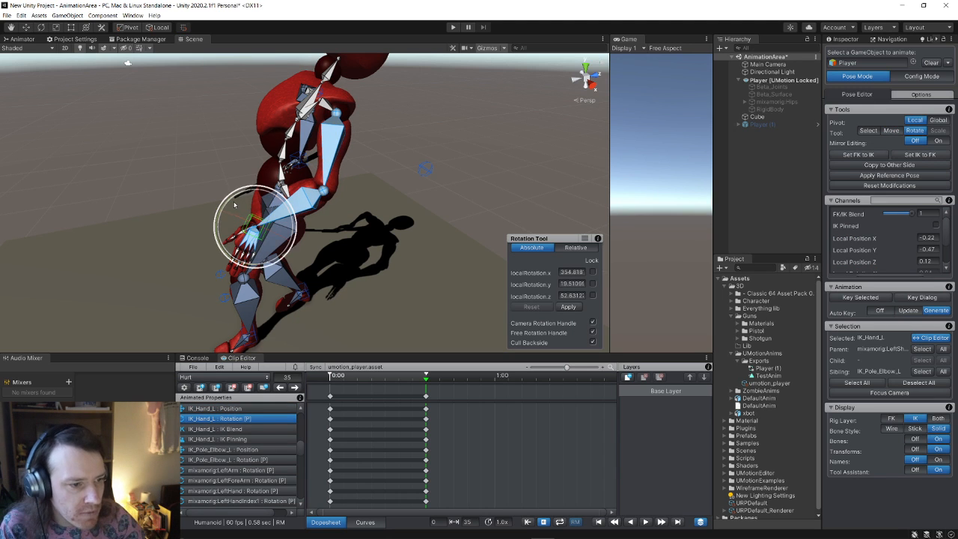
drag(230, 202, 498, 201)
Select the right elbow's IK pole and check the arm pose from several sides
key(w)
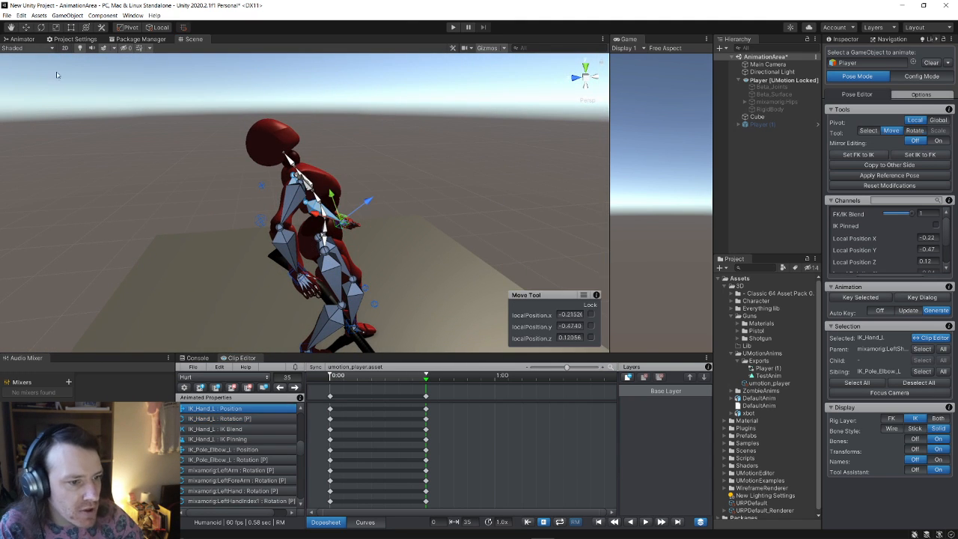
click(264, 220)
alt+drag(264, 219, 297, 227)
alt+drag(297, 227, 135, 235)
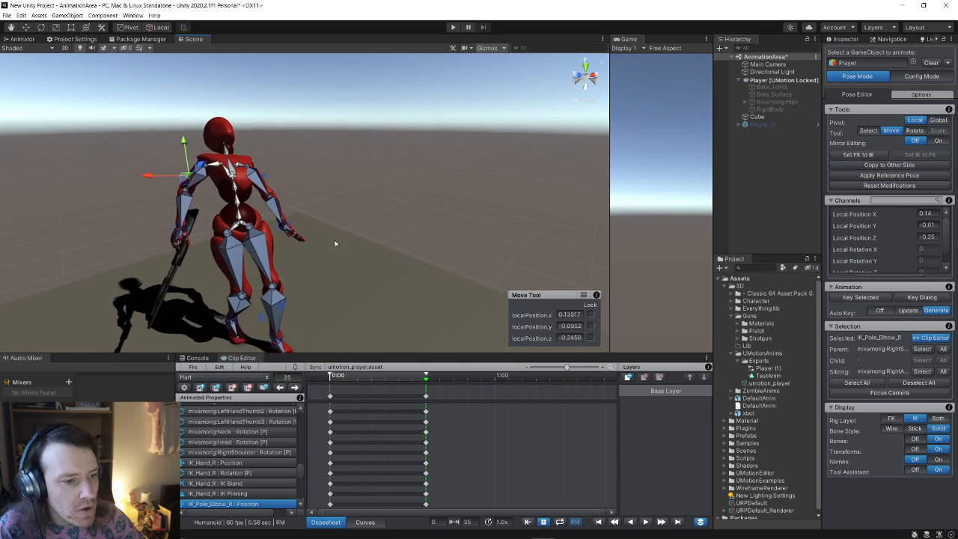
alt+drag(334, 242, 275, 254)
Rotate the left hand slightly downward, set the Rotation Tool to Relative, and clear the selection
scroll(162, 234, up, 3)
click(162, 234)
scroll(275, 254, down, 3)
click(41, 27)
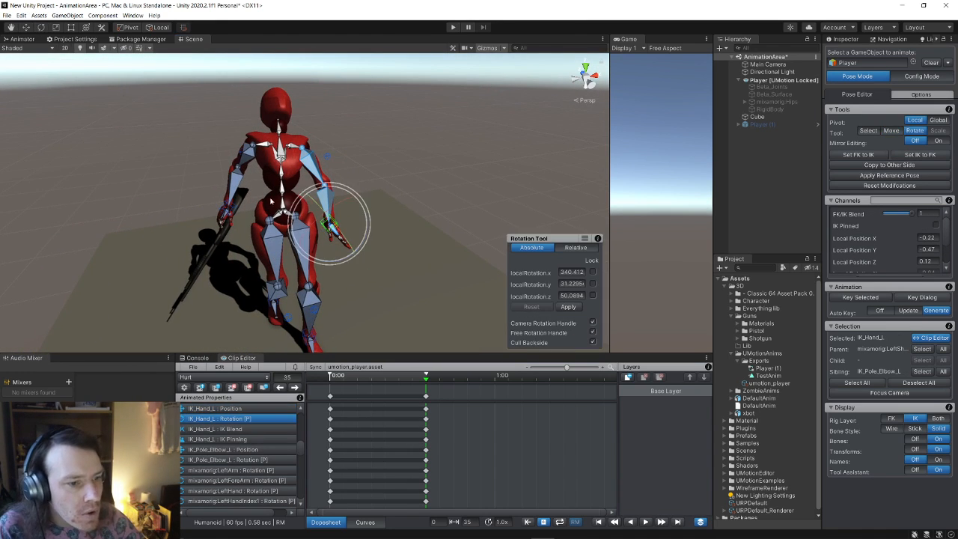
drag(361, 240, 351, 219)
click(583, 249)
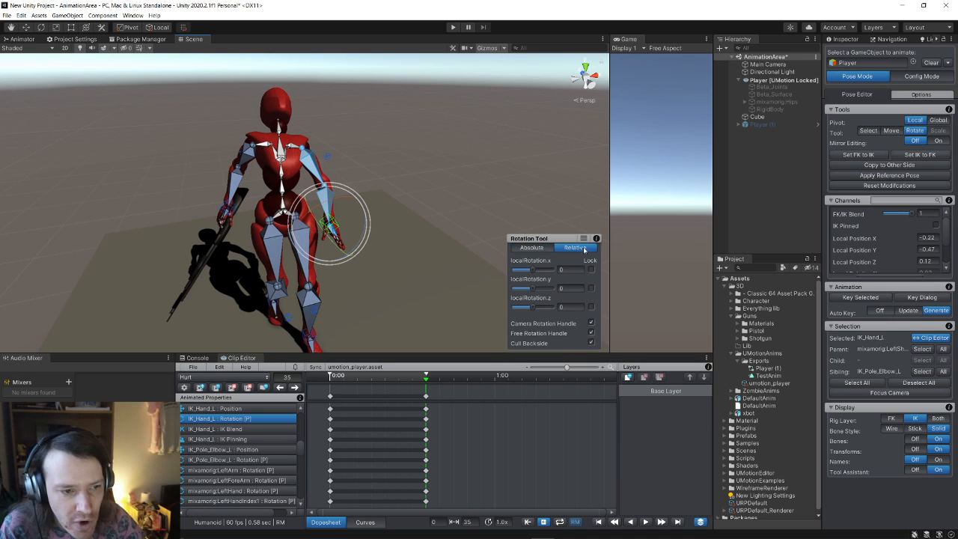
click(417, 229)
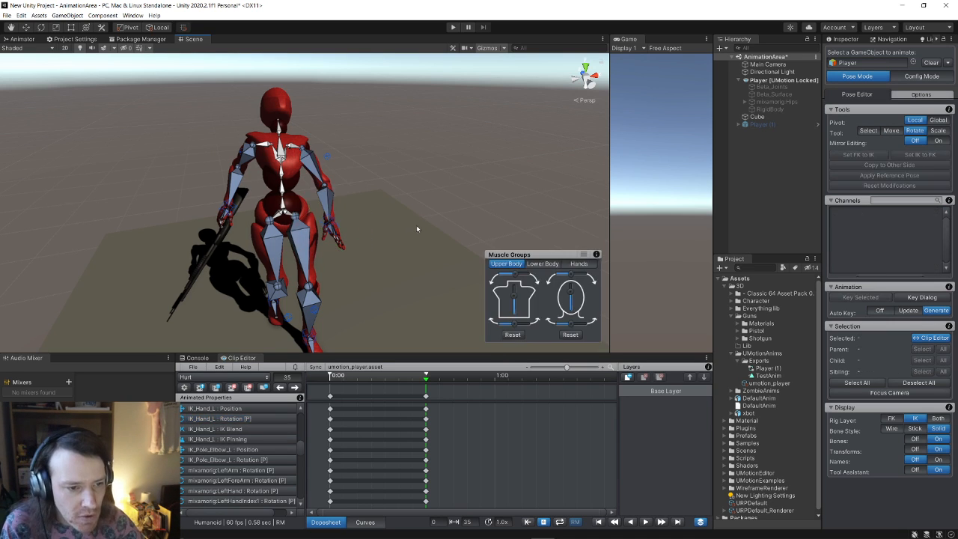
Curl all the left hand's fingers slightly with the Hands muscle groups
click(580, 264)
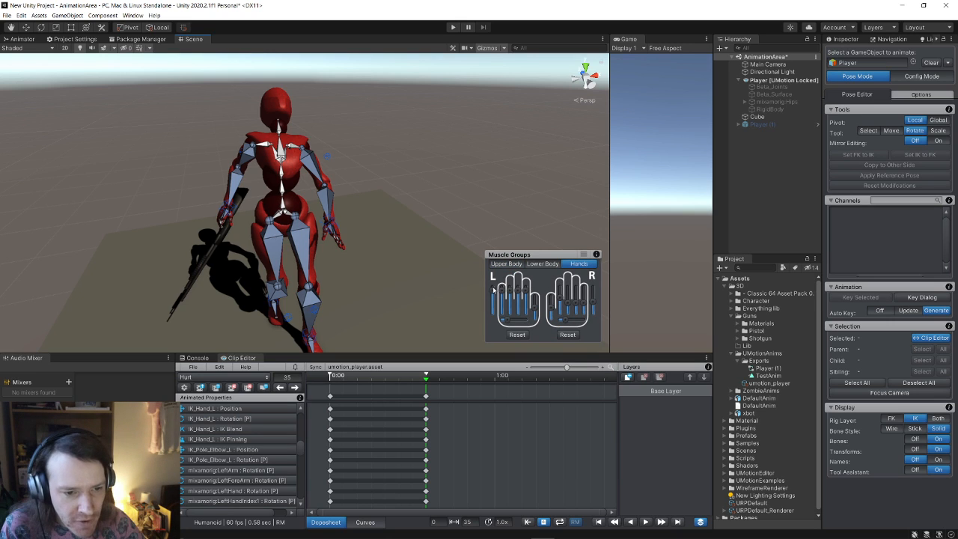
drag(493, 290, 492, 300)
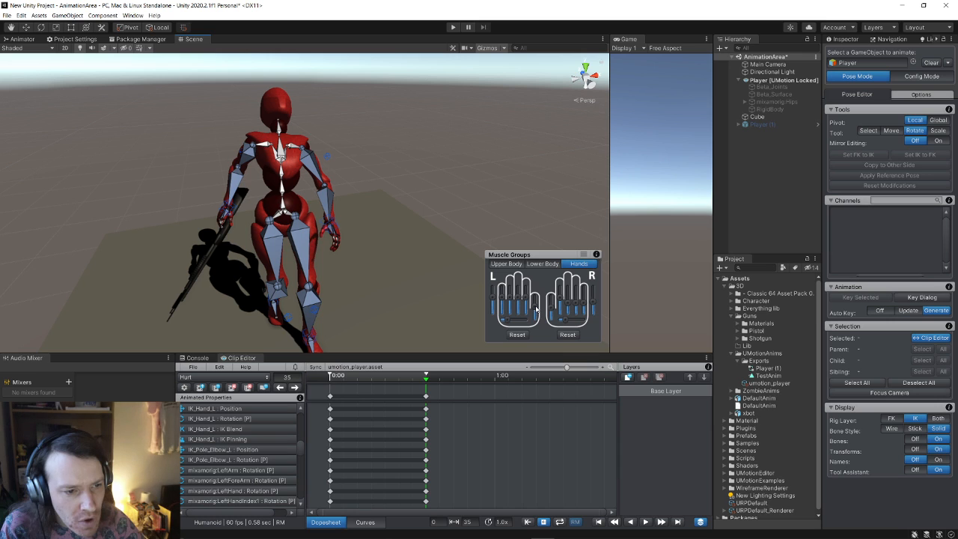
alt+drag(373, 235, 517, 214)
scroll(501, 224, down, 3)
mouse_move(427, 379)
mouse_down()
mouse_move(328, 388)
mouse_move(446, 387)
mouse_move(303, 367)
mouse_move(428, 379)
mouse_move(341, 379)
mouse_move(426, 377)
mouse_up()
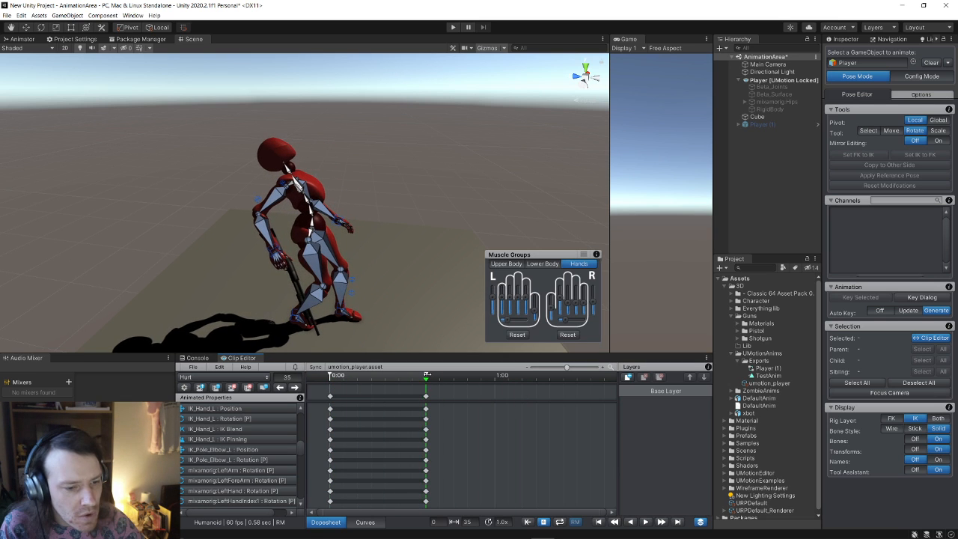
Move the left-hand IK handle outward and forward to local position about -0.28, -0.47, 0.19 at frame 35
click(425, 397)
scroll(457, 205, up, 5)
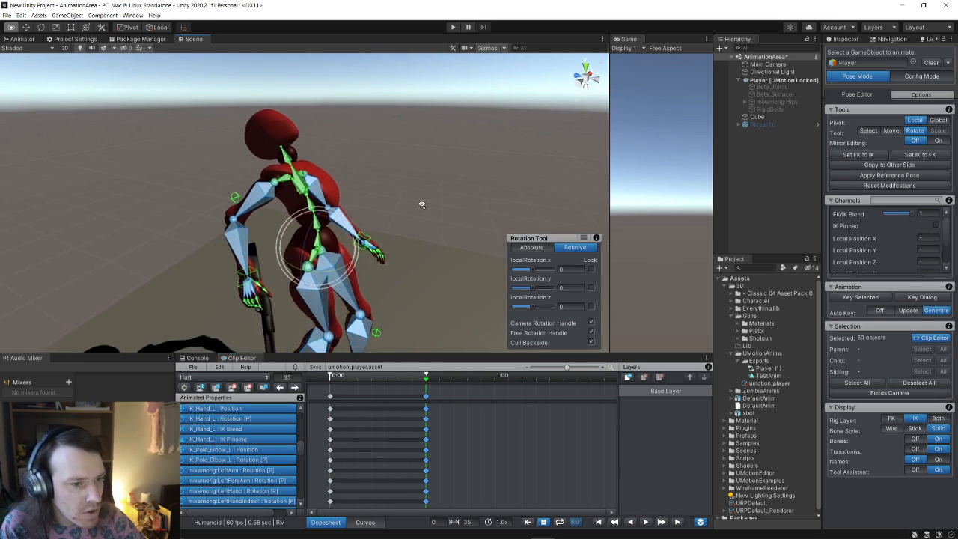
click(383, 254)
key(w)
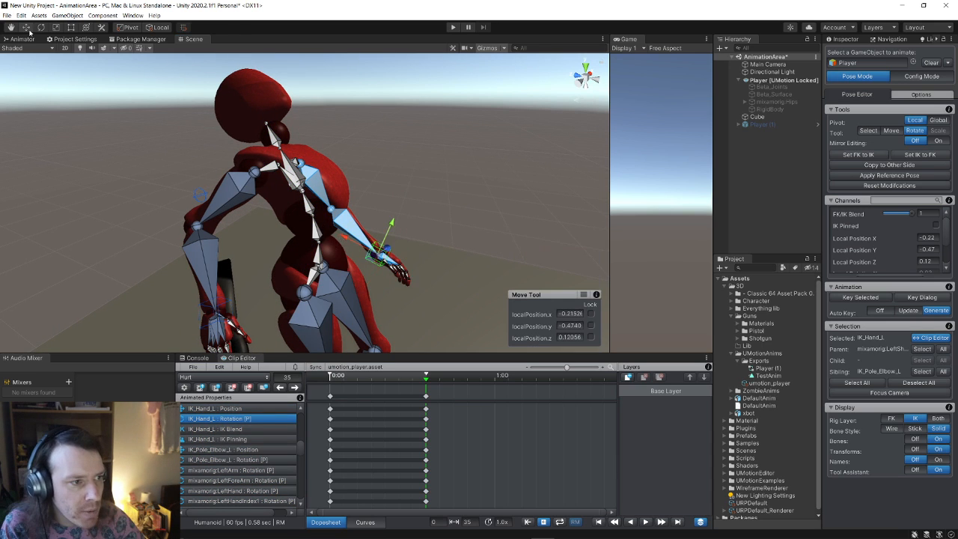
drag(394, 226, 370, 234)
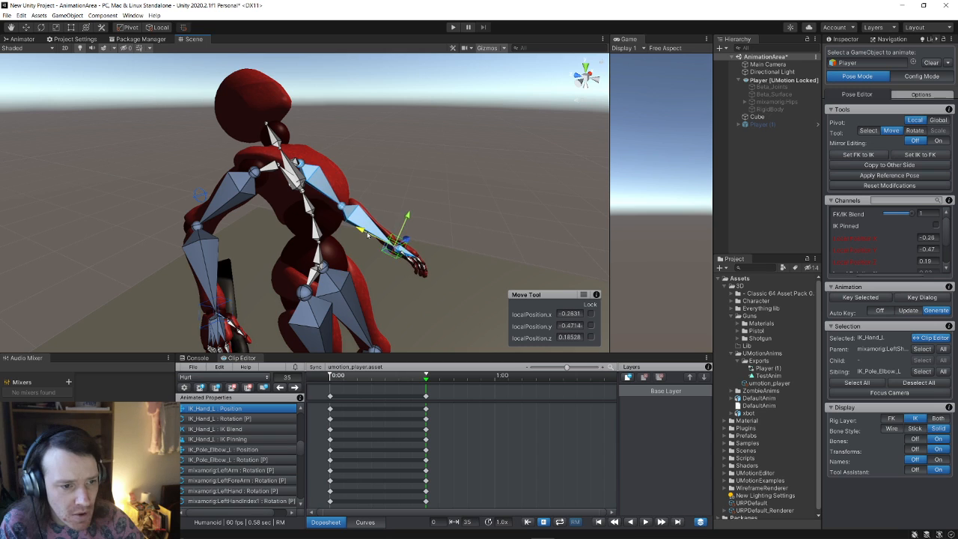
key(s)
right_drag(391, 267, 429, 275)
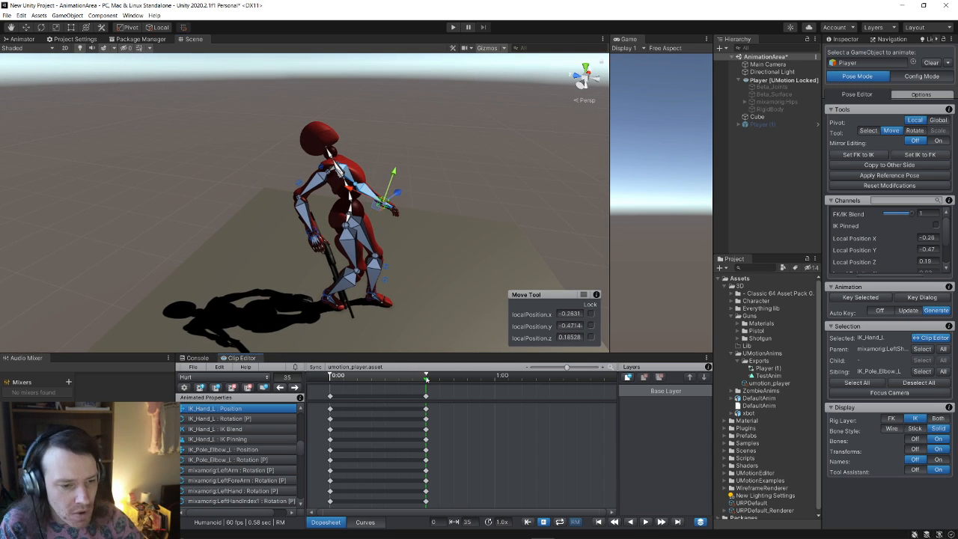
Move the left-hand IK handle at frame 44 to local position about -0.20, -0.39, 0.29
mouse_move(426, 377)
mouse_down()
mouse_move(405, 381)
mouse_move(487, 374)
mouse_move(332, 380)
mouse_move(452, 379)
mouse_up()
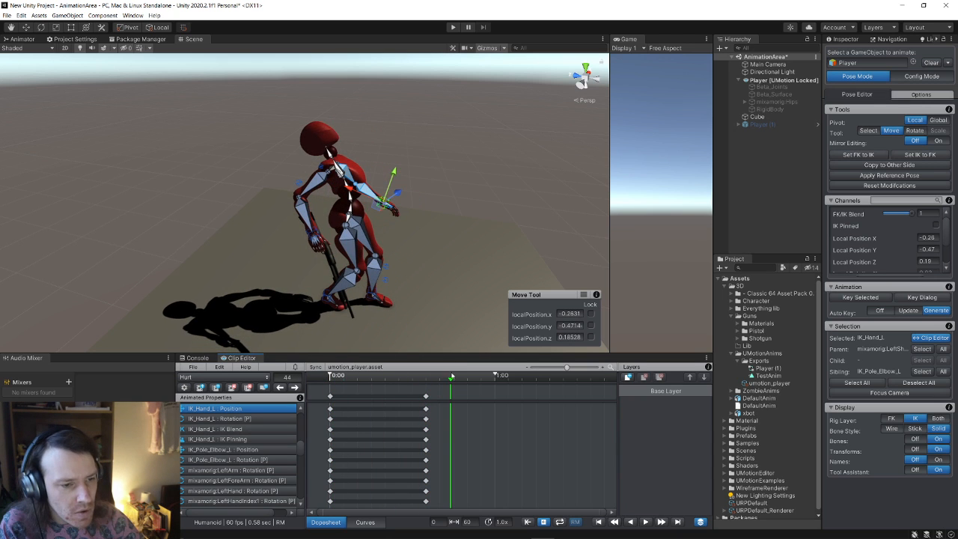
right_drag(442, 224, 171, 253)
drag(172, 254, 145, 217)
right_drag(145, 217, 265, 250)
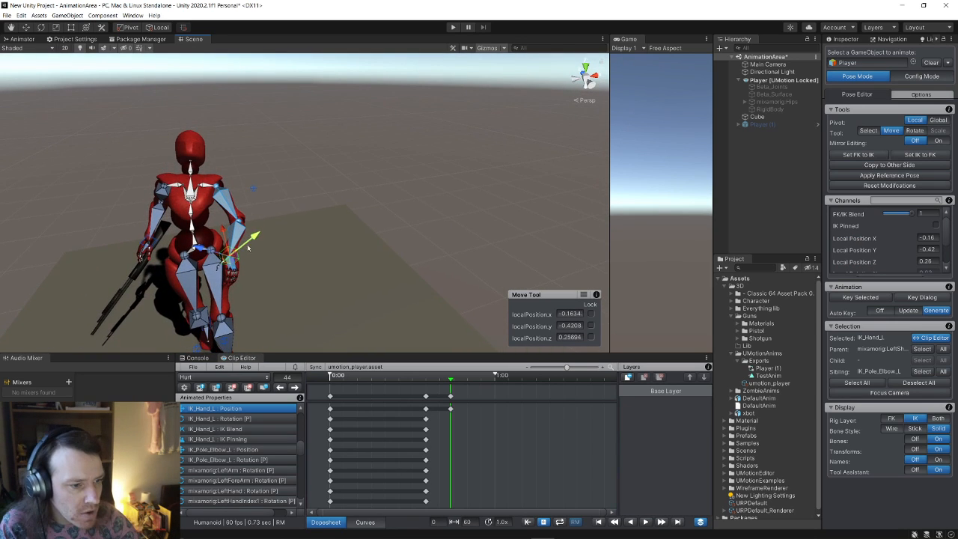
drag(255, 239, 266, 230)
right_drag(265, 230, 429, 296)
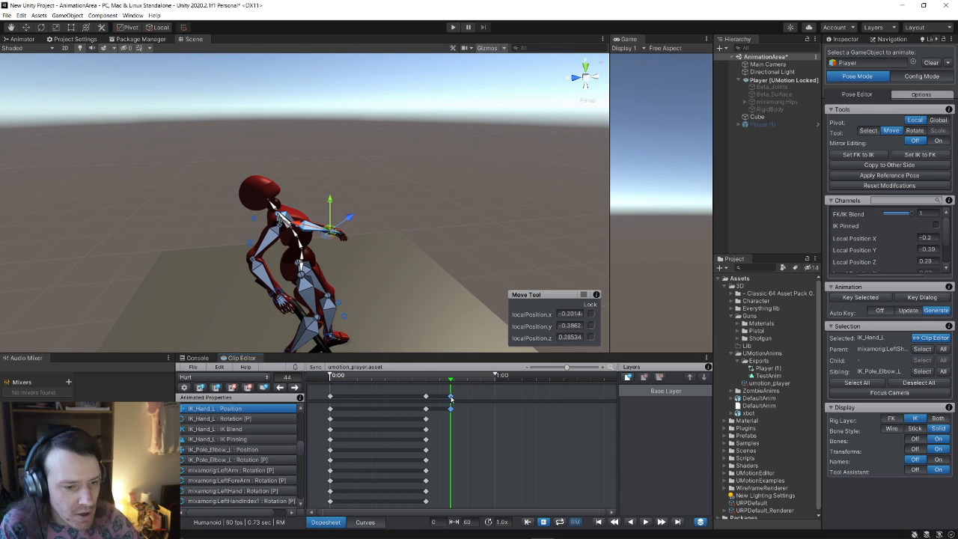
Retime the second pose's keyframes, including the new left-hand position, to frame 15 and check the motion from frame 0
drag(451, 400, 366, 398)
scroll(445, 402, down, 1)
click(415, 397)
click(444, 384)
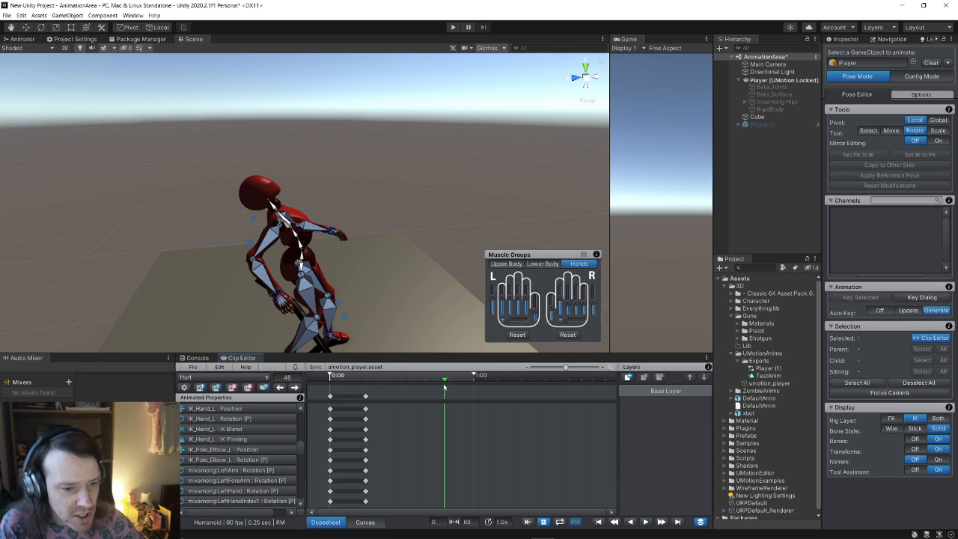
drag(444, 382, 328, 387)
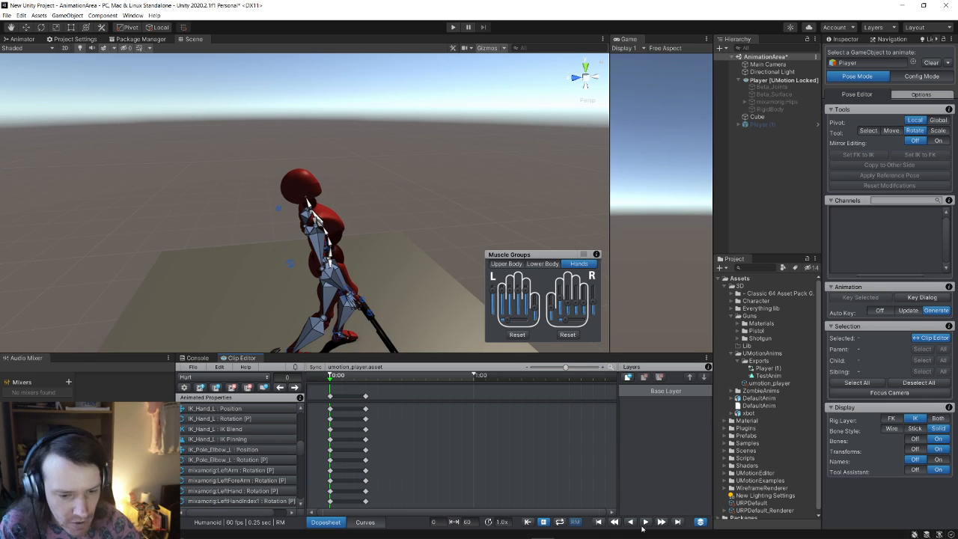
click(645, 522)
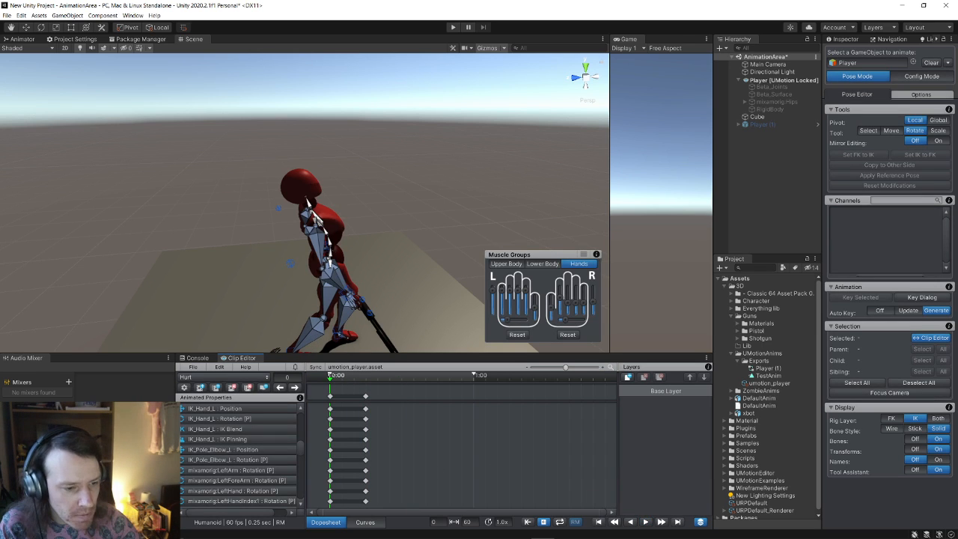
drag(331, 384, 369, 384)
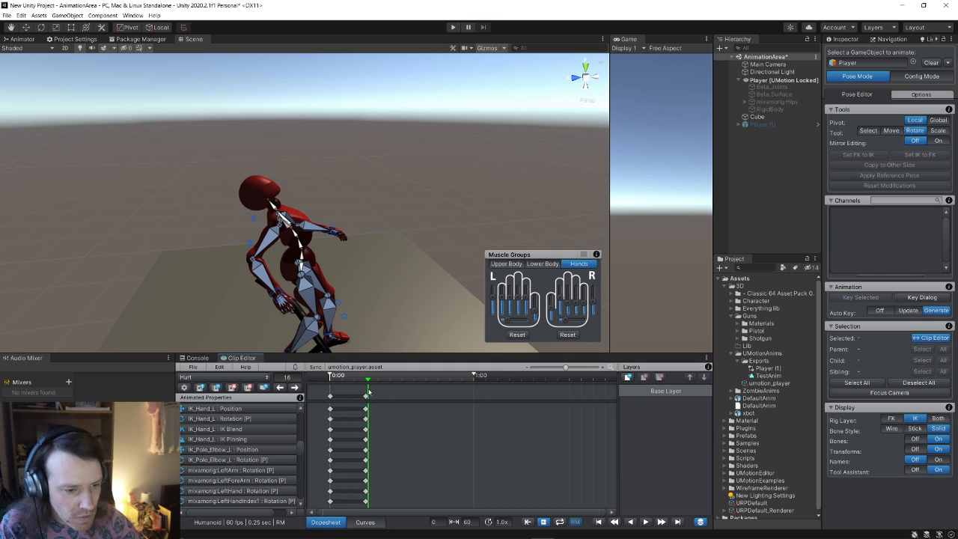
Copy all the keyframes at frame 15 and paste them at frame 32
click(365, 397)
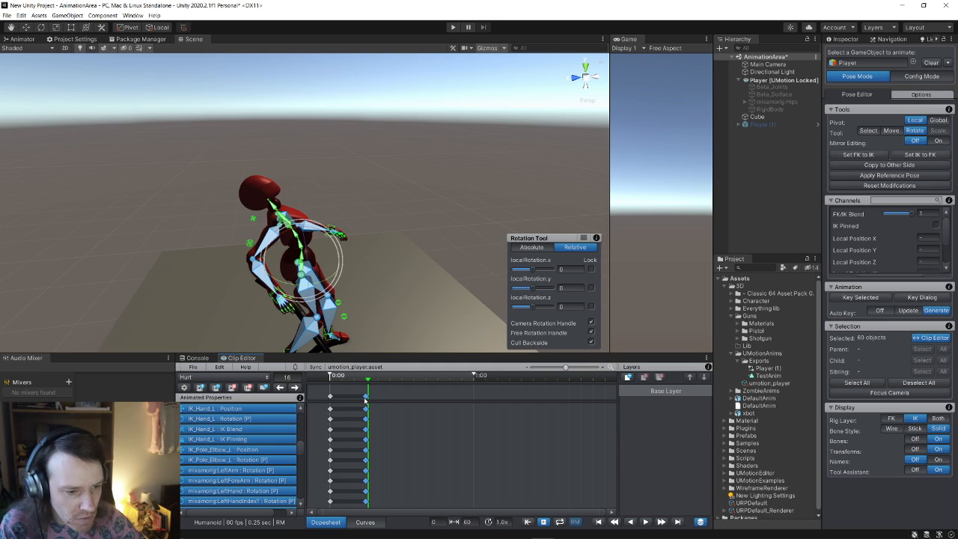
drag(368, 384, 406, 383)
click(409, 397)
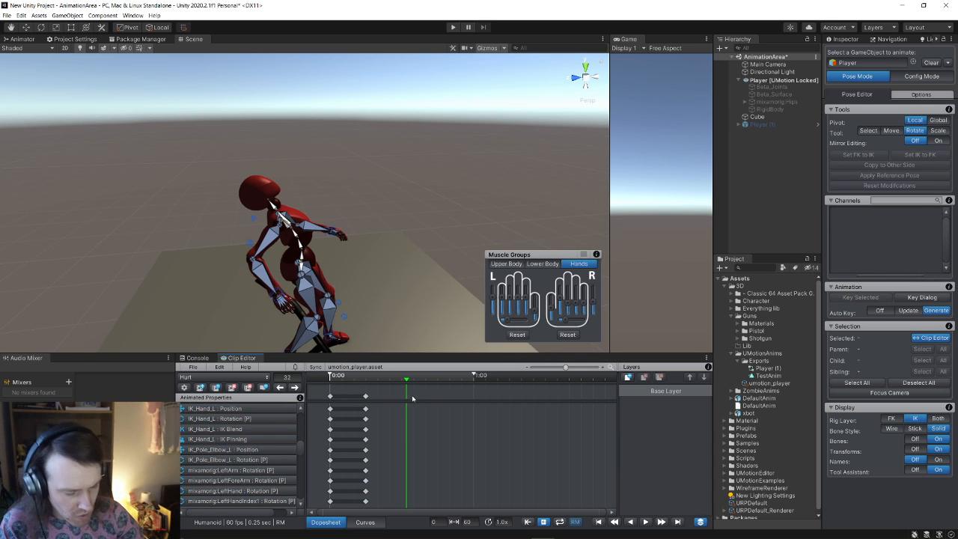
key(ctrl+v)
Shift the pasted pose's hips slightly backward at frame 32 with the Move tool
mouse_move(367, 318)
alt+mouse_down()
mouse_move(361, 336)
mouse_move(364, 285)
mouse_move(358, 301)
alt+mouse_up()
scroll(361, 335, up, 5)
scroll(364, 285, down, 5)
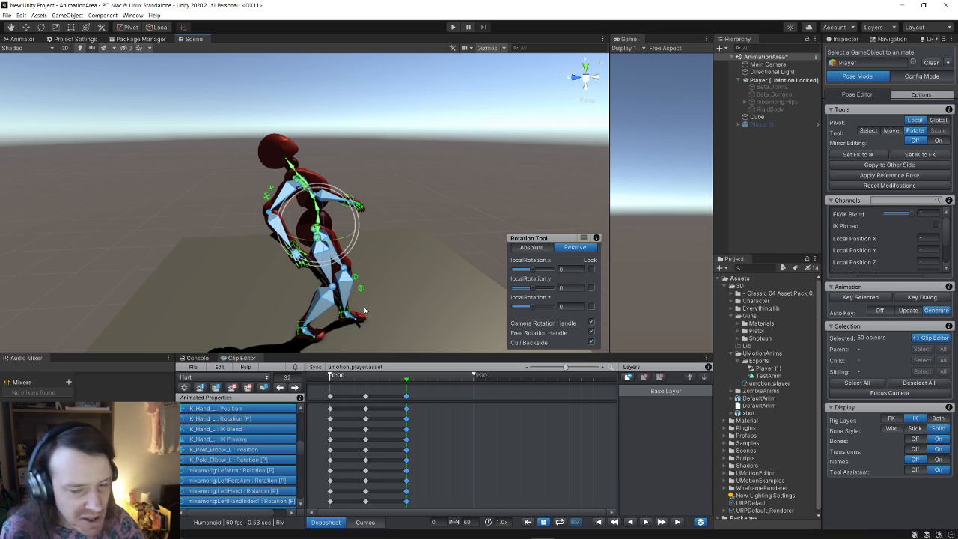
click(25, 28)
right_drag(369, 216, 338, 205)
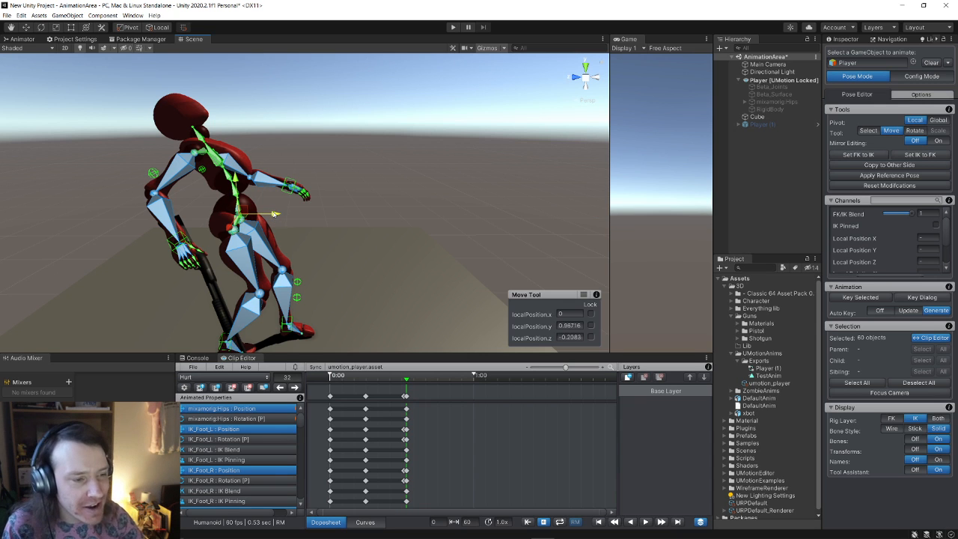
drag(275, 215, 255, 215)
Move the left-foot IK handle forward to local Z about 0.42 at frame 32
right_drag(296, 264, 288, 305)
key(w)
click(288, 306)
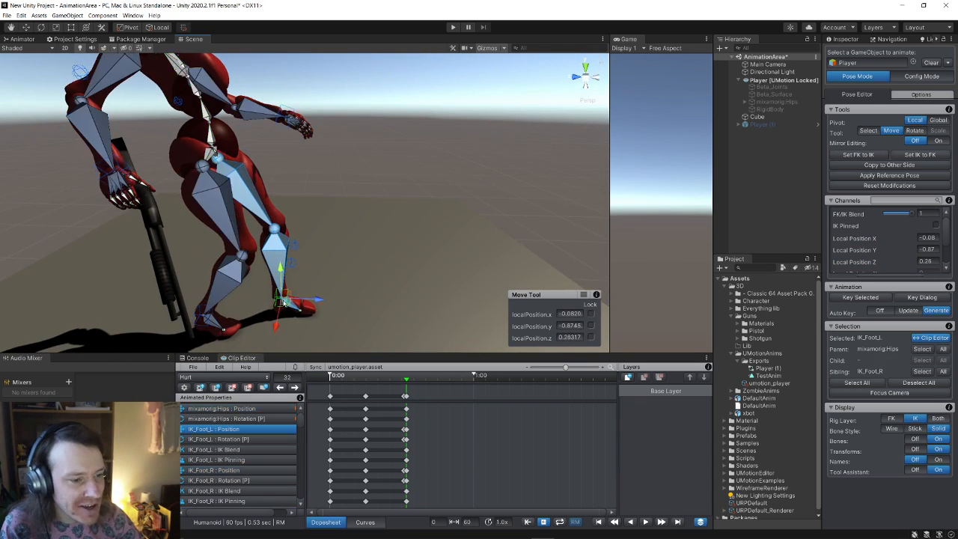
drag(317, 301, 341, 307)
drag(341, 306, 345, 304)
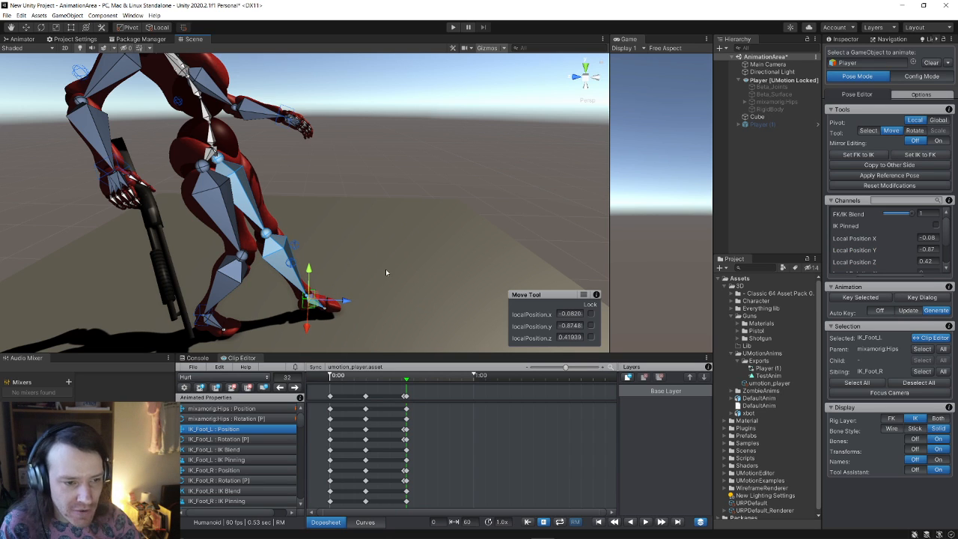
Move the right-foot IK handle forward to local Z about 0.02 at frame 32
click(43, 27)
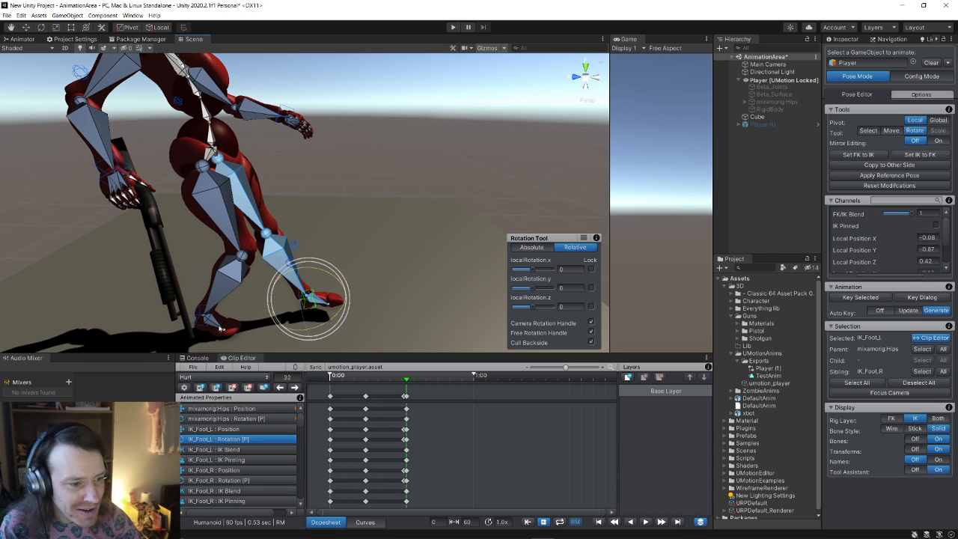
click(209, 318)
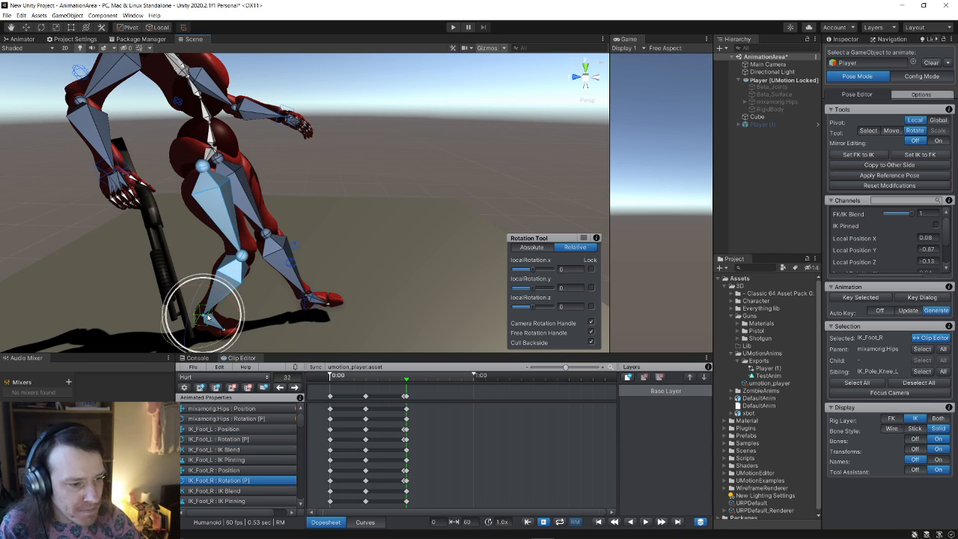
click(25, 27)
drag(248, 325, 268, 321)
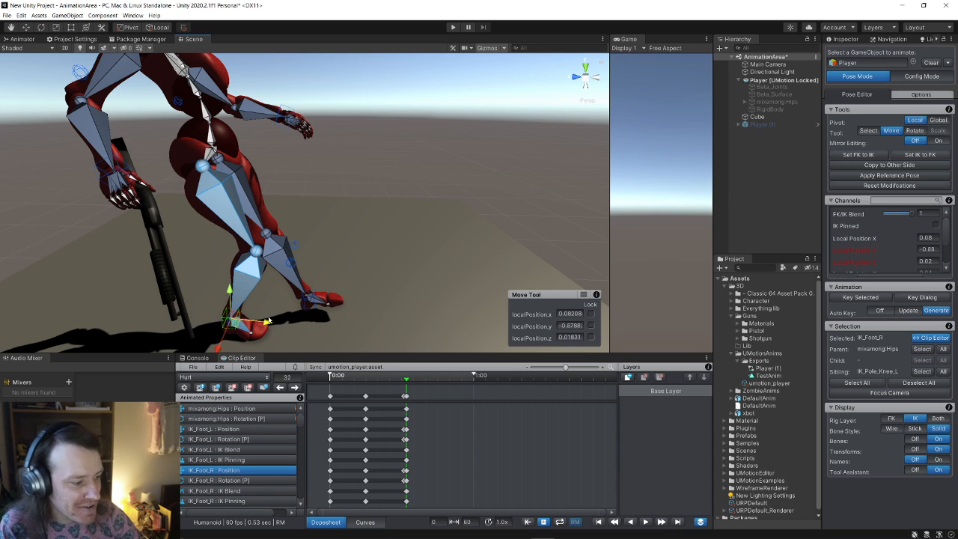
Move the left-foot IK handle outward to local X about -0.18 to widen the stance
right_drag(341, 256, 193, 323)
key(s)
key(w)
key(s)
right_drag(232, 277, 237, 306)
key(w)
click(235, 304)
click(205, 306)
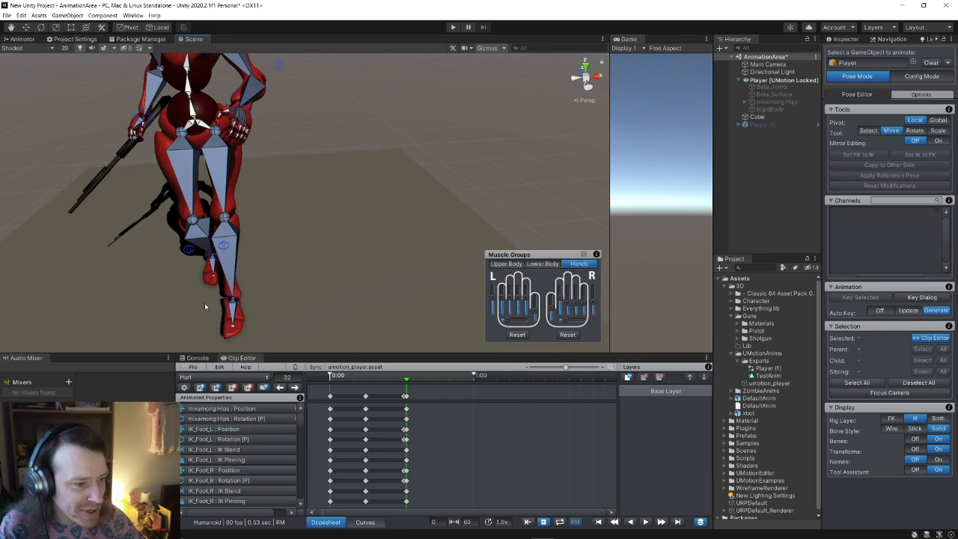
click(233, 305)
drag(198, 308, 217, 306)
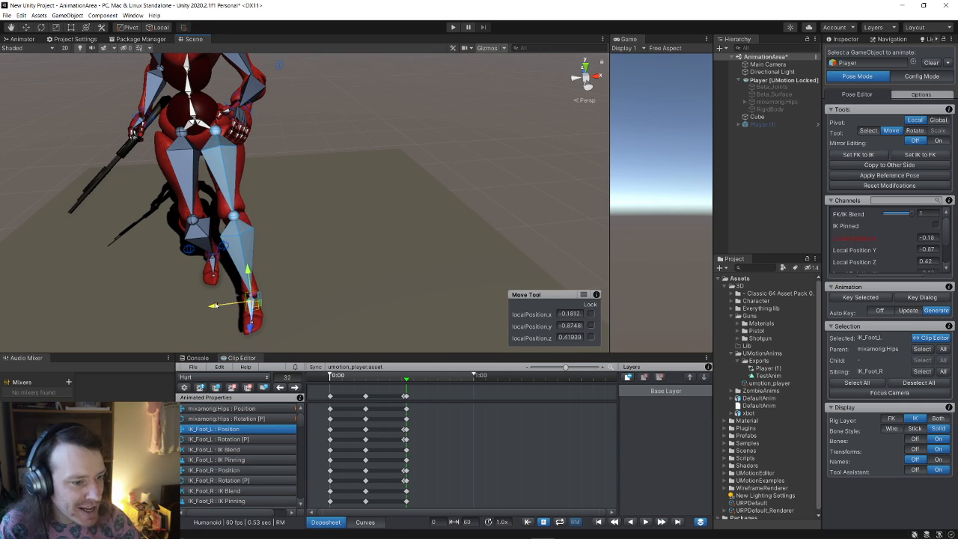
Straighten the torso and adjust the head tilt at frame 32 with the Upper Body muscle groups
key(a)
right_drag(223, 304, 396, 215)
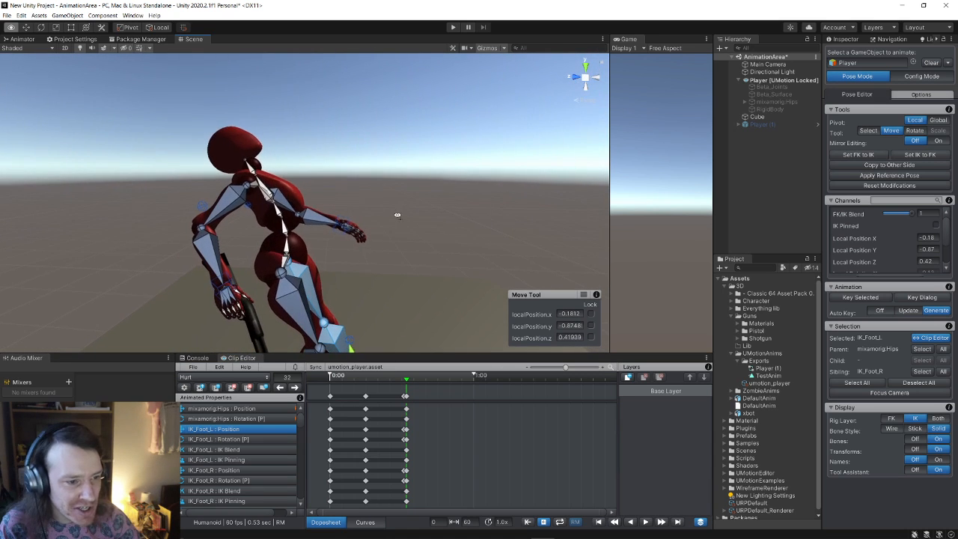
click(430, 253)
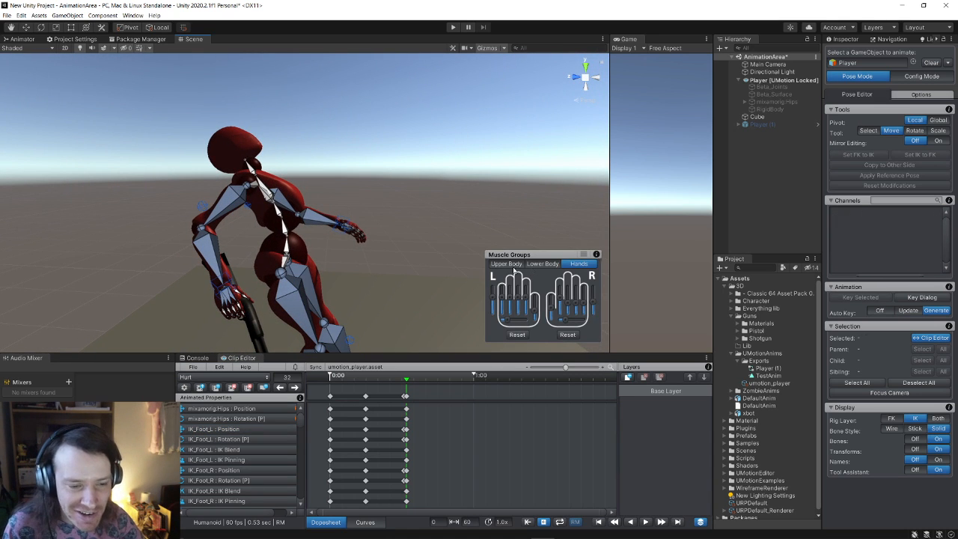
click(540, 264)
click(509, 264)
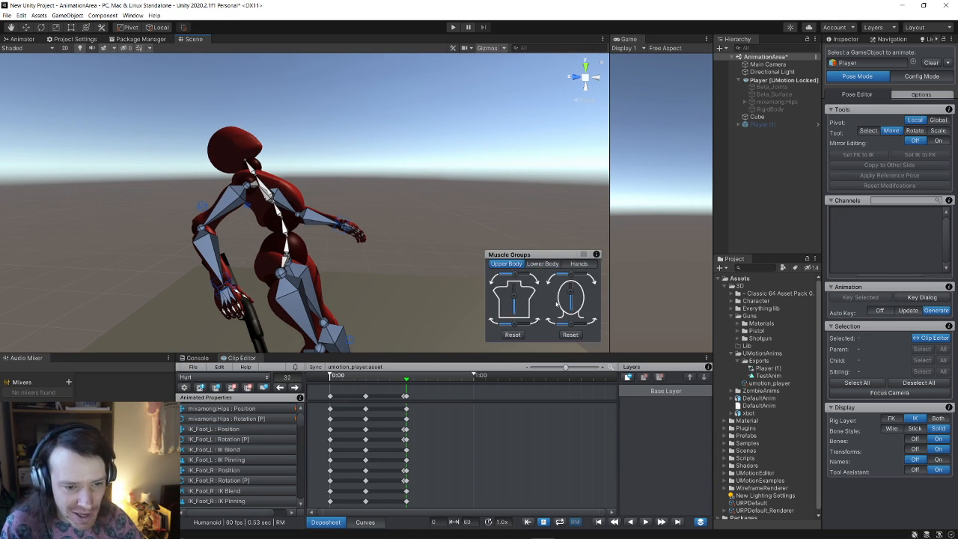
drag(571, 296, 513, 303)
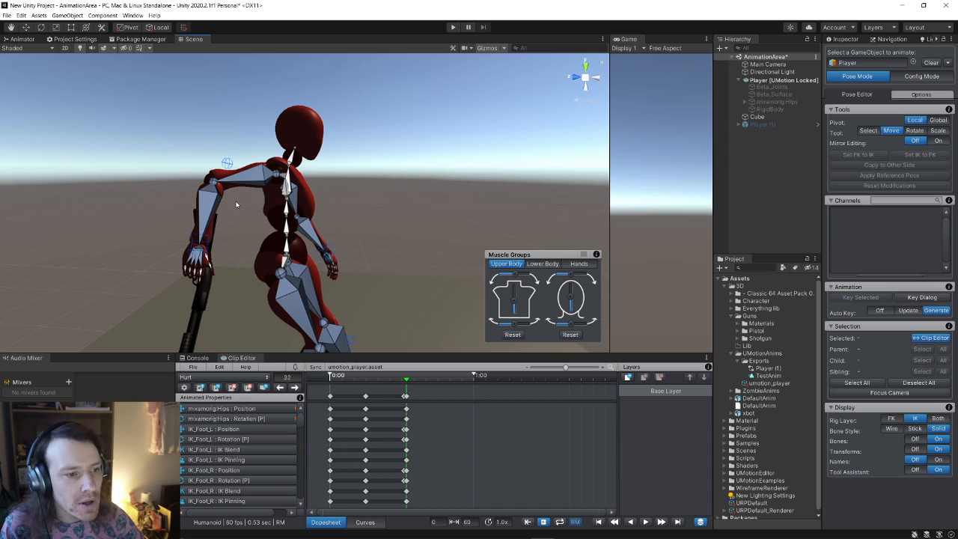
Bring the right-hand IK handle forward beside the hip, to local position about 0.14, -0.34, 0.03
click(204, 255)
click(232, 253)
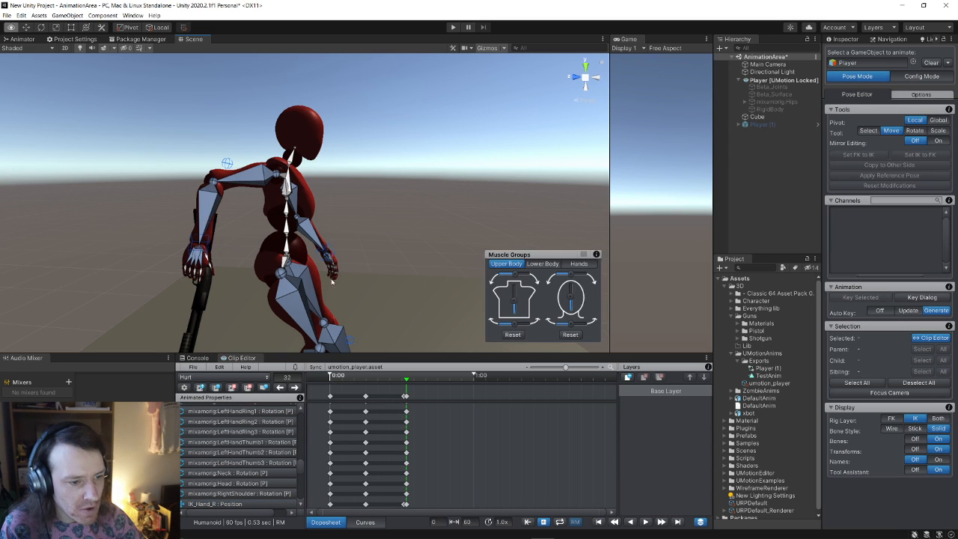
alt+scroll(332, 282, down, 4)
mouse_move(333, 281)
alt+mouse_down()
mouse_move(335, 310)
mouse_move(330, 292)
alt+mouse_up()
click(218, 186)
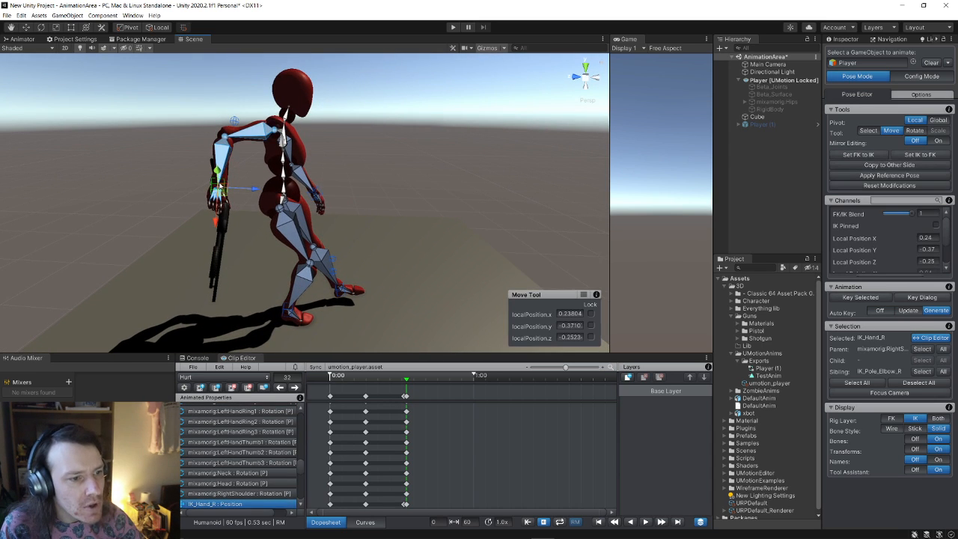
drag(255, 193, 313, 183)
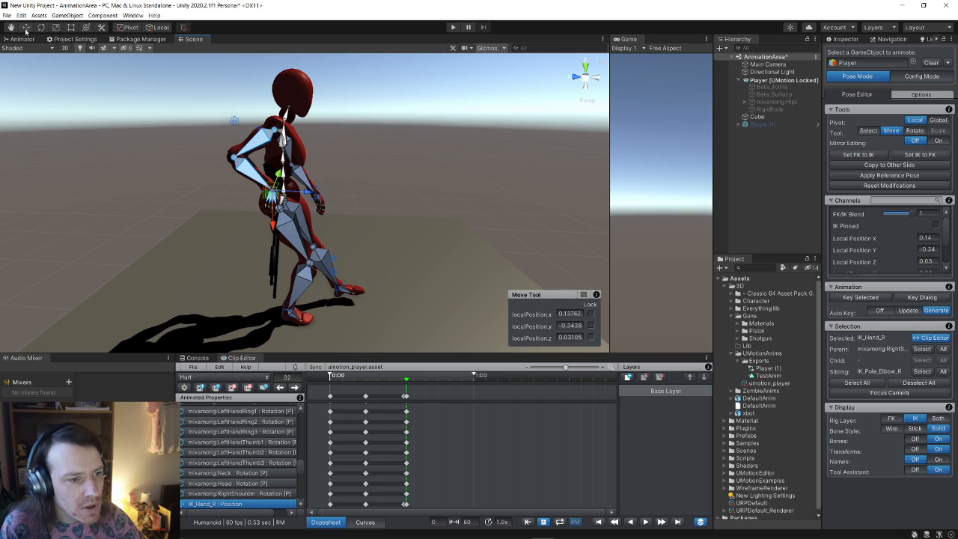
Rotate the right-hand IK handle to adjust how the hand holds the shotgun
click(43, 29)
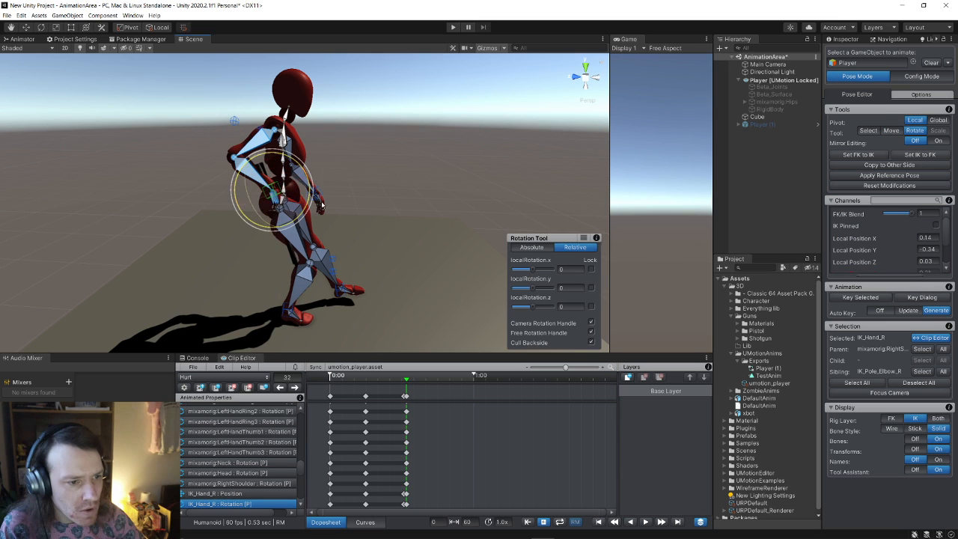
drag(321, 196, 232, 204)
scroll(232, 205, up, 4)
right_drag(232, 205, 224, 204)
drag(197, 204, 229, 182)
Move the right-hand IK handle to local position about 0.19, -0.28, 0.10 and readjust its rotation
key(w)
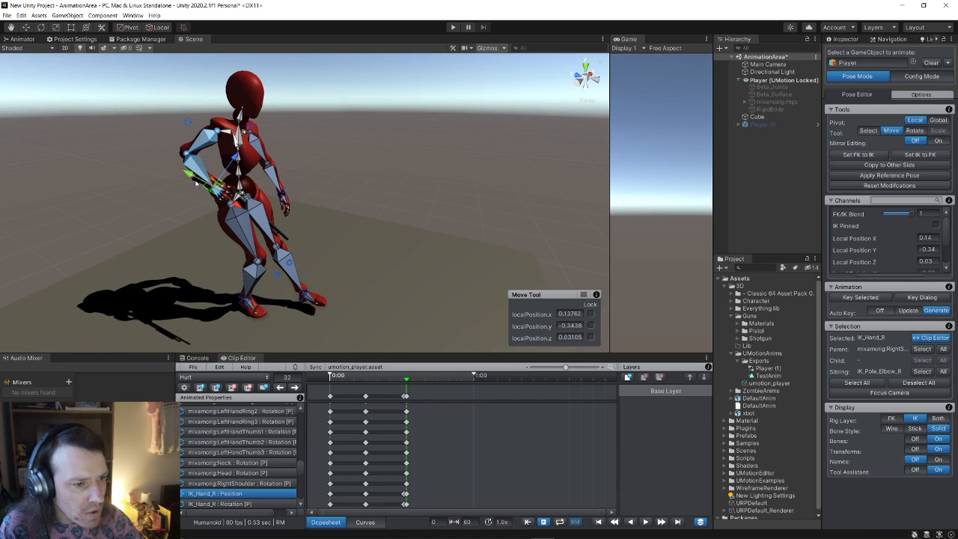
click(201, 187)
click(212, 193)
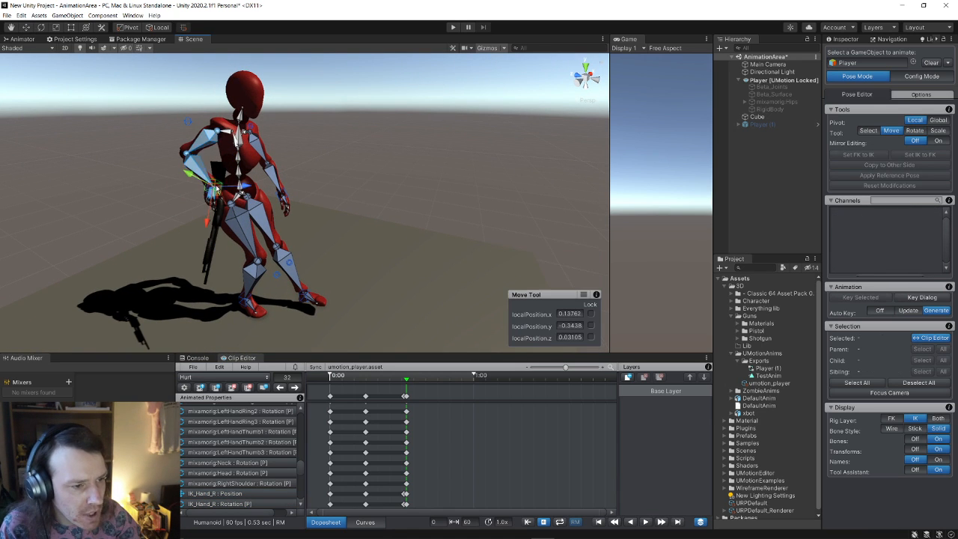
alt+drag(212, 193, 160, 154)
alt+drag(159, 154, 313, 189)
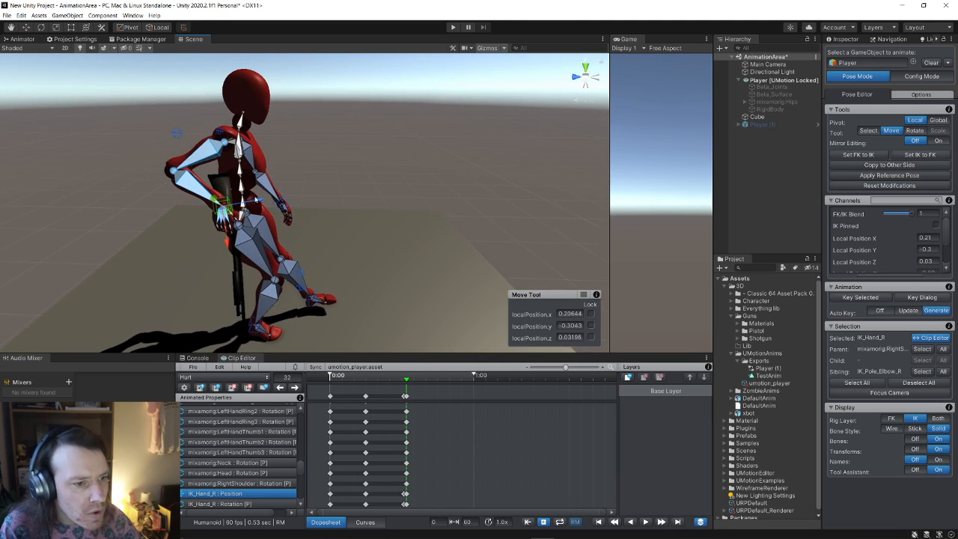
drag(255, 201, 204, 240)
click(41, 29)
scroll(291, 180, up, 3)
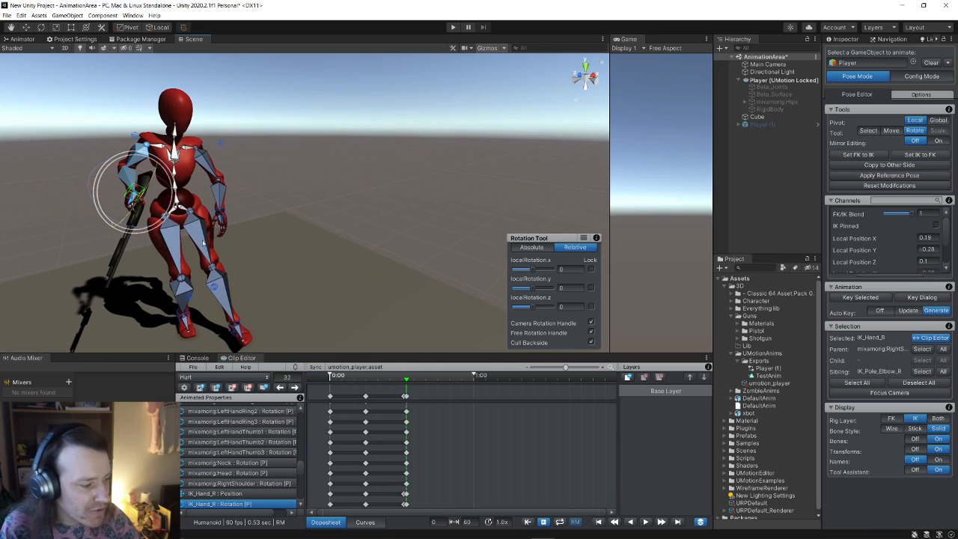
Shift the frame 32 keyframes to frame 31, aligning them with the stray keys there
click(406, 397)
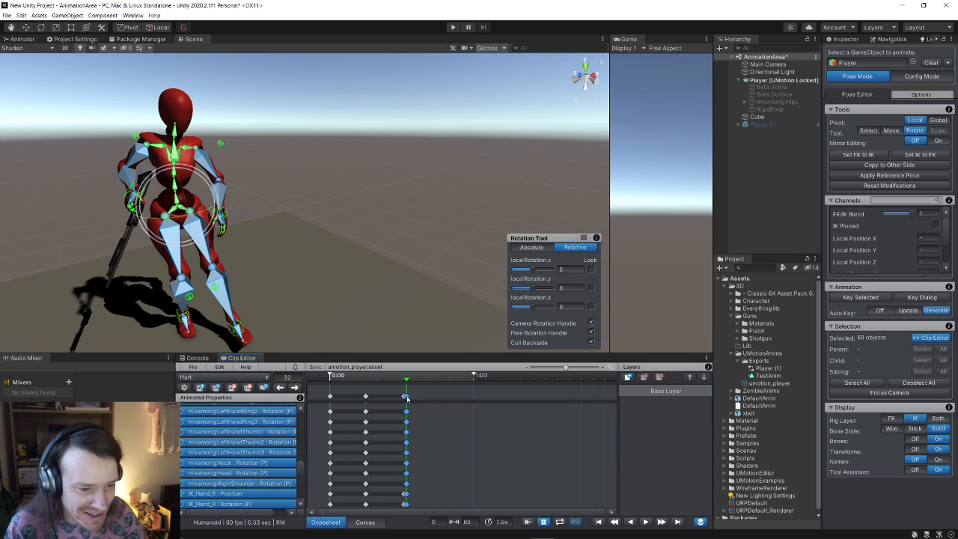
drag(407, 398, 405, 399)
click(405, 381)
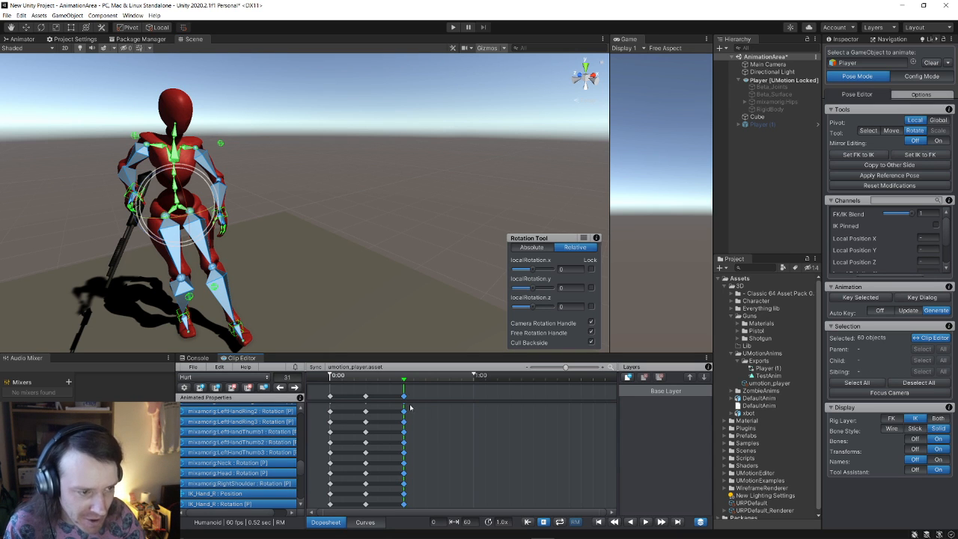
Raise the left-hand IK handle at frame 31 to local position about 0.04, -0.18, 0.36
click(318, 270)
right_drag(317, 270, 320, 228)
click(273, 235)
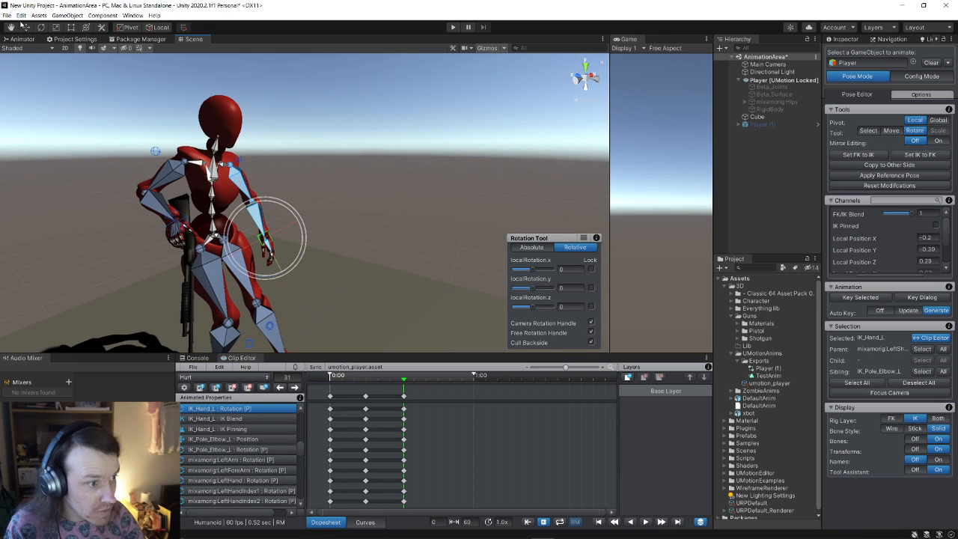
right_drag(307, 235, 322, 239)
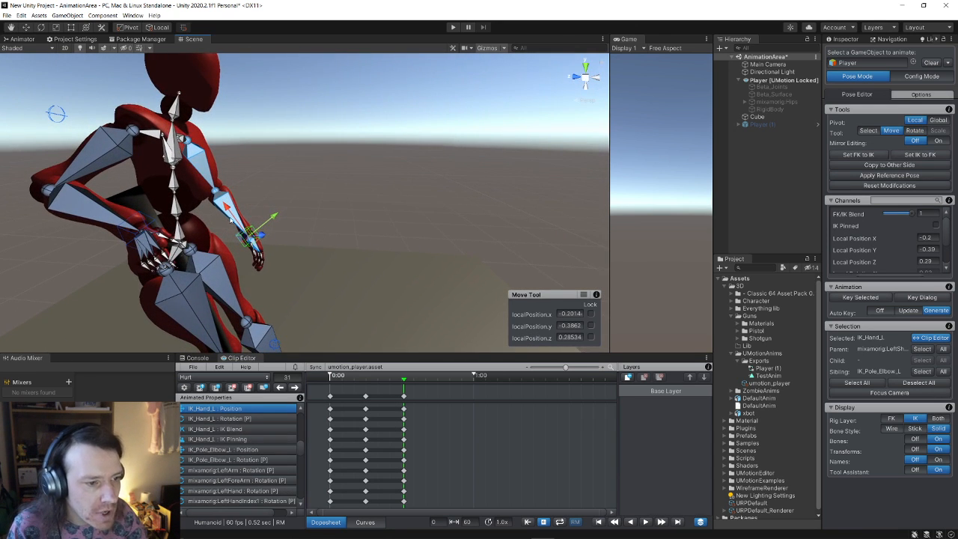
drag(243, 225, 268, 205)
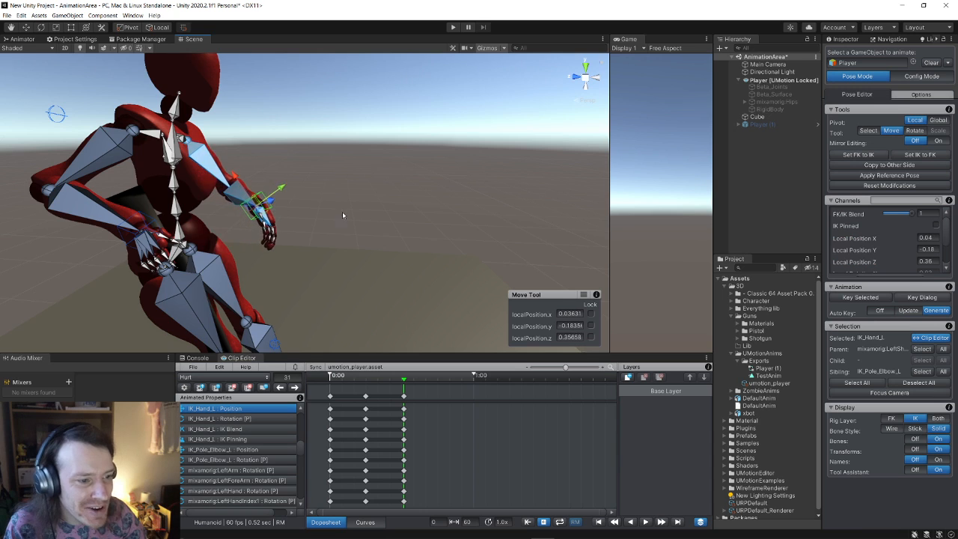
Move the left-hand IK handle at frame 31 to local position about -0.12, -0.04, 0.48 and rotate it to level the hand
right_drag(342, 211, 247, 211)
drag(241, 178, 278, 157)
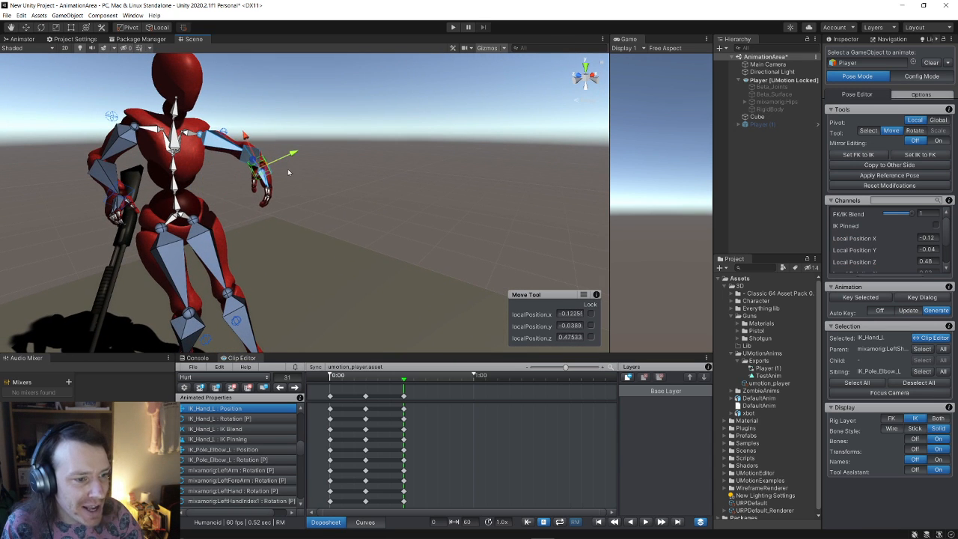
right_drag(278, 156, 308, 219)
key(e)
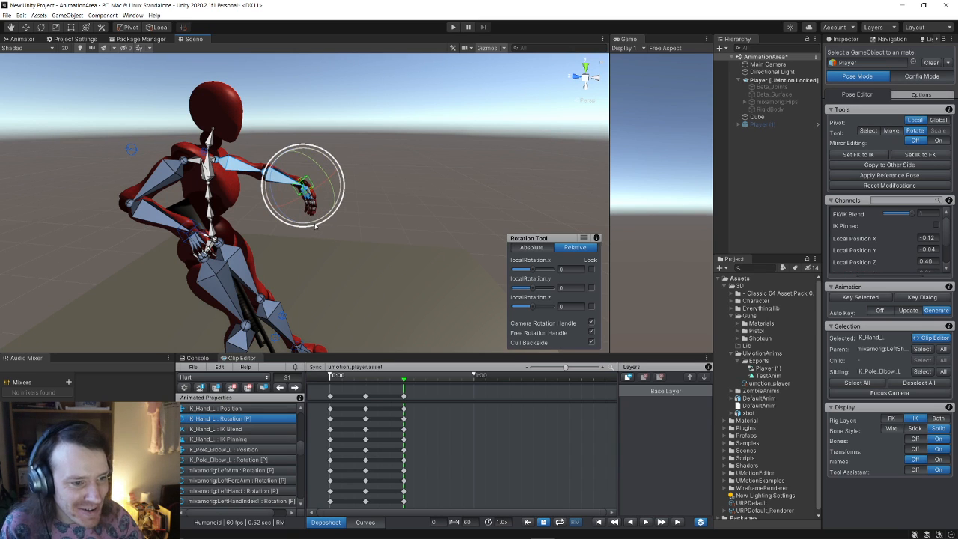
drag(315, 225, 368, 214)
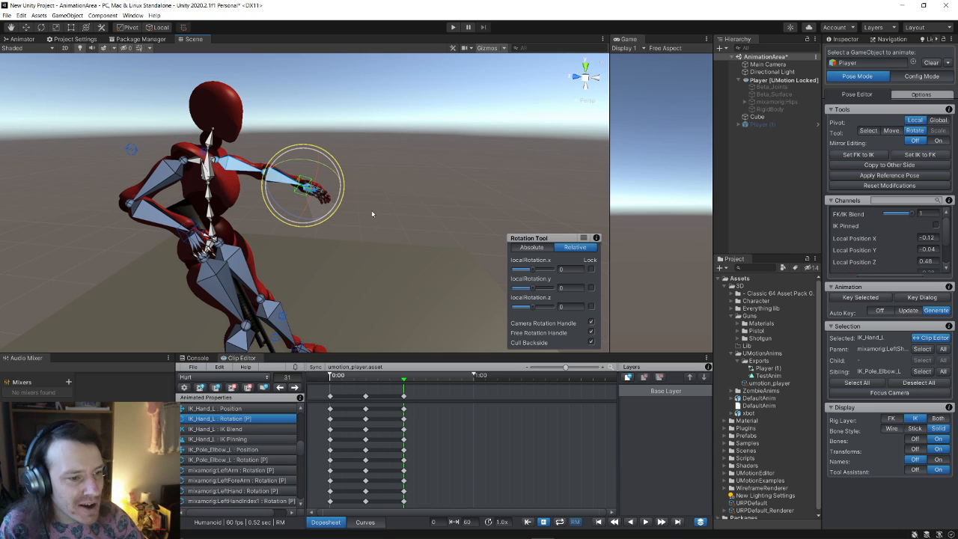
drag(372, 214, 372, 214)
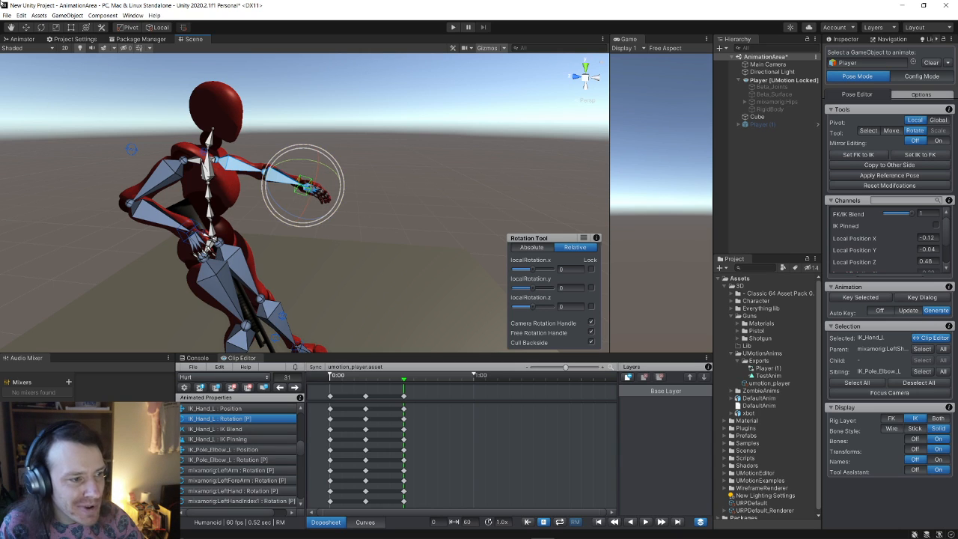
click(33, 28)
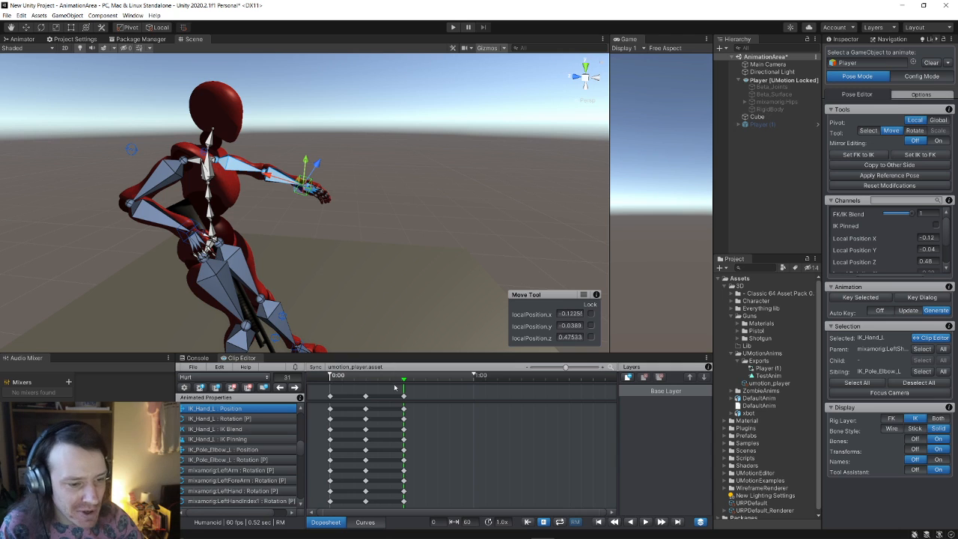
Rotate the left-hand IK handle at frame 30 until the palm faces forward with the fingers pointing up
mouse_move(397, 381)
mouse_down()
mouse_move(334, 381)
mouse_move(413, 381)
mouse_move(326, 389)
mouse_move(403, 394)
mouse_up()
key(w)
right_drag(384, 237, 257, 269)
key(s)
key(d)
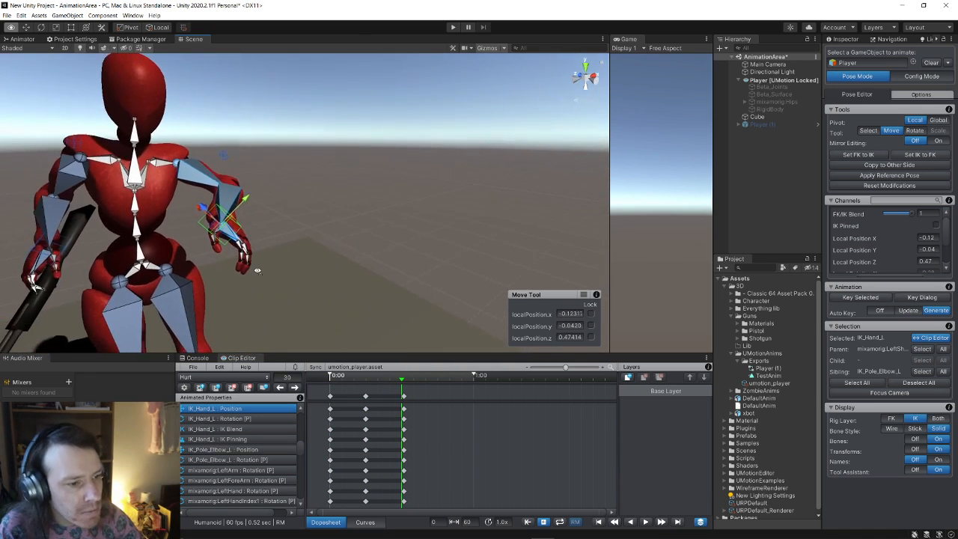
click(42, 30)
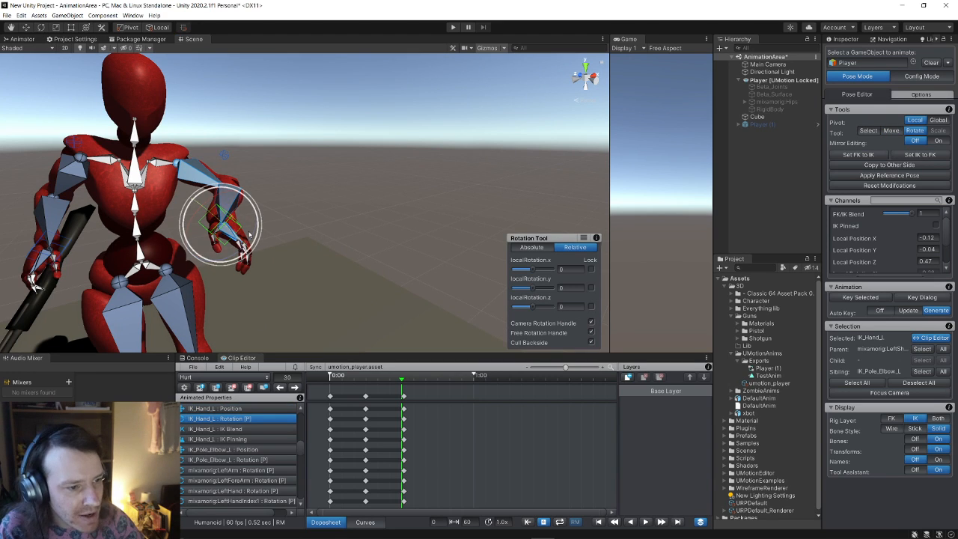
drag(261, 209, 256, 218)
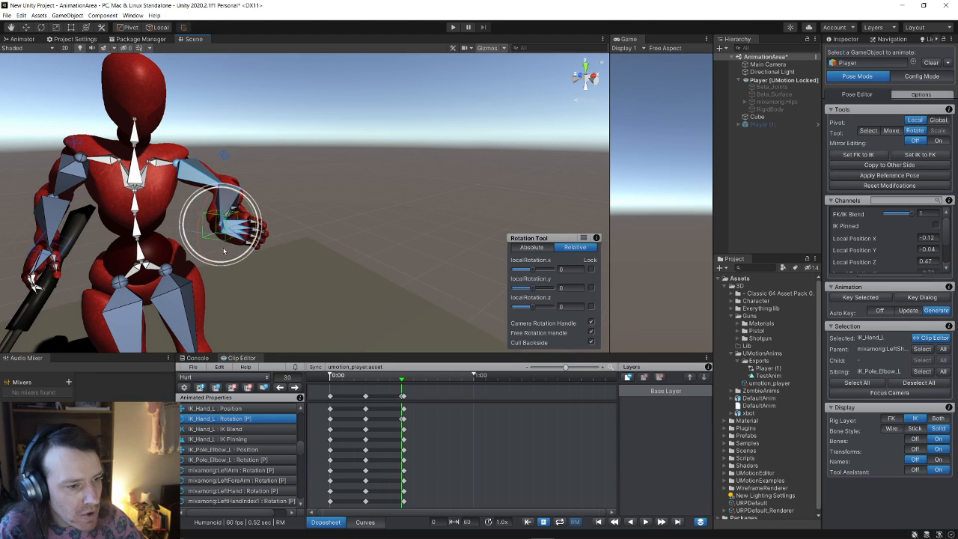
drag(222, 252, 228, 251)
drag(193, 203, 172, 251)
alt+drag(172, 251, 346, 270)
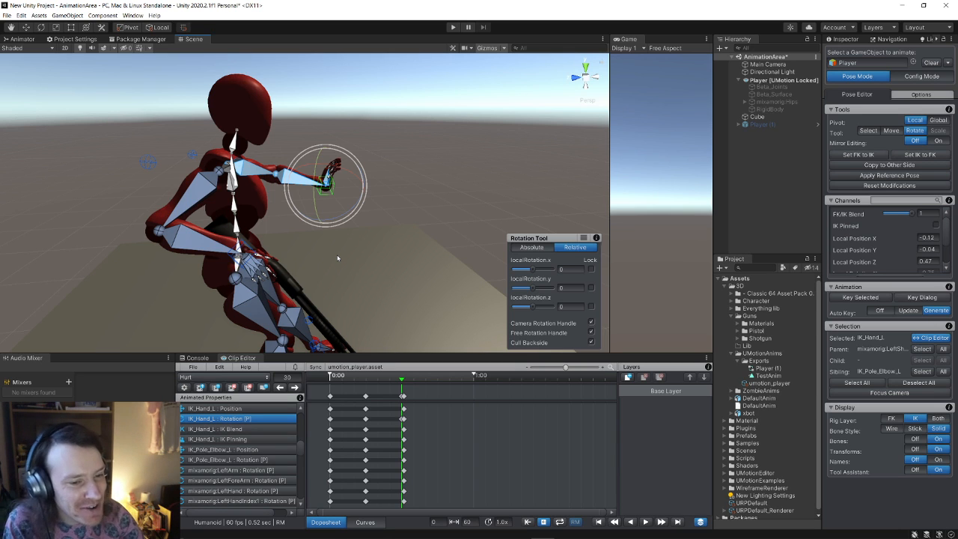
right_drag(350, 253, 61, 113)
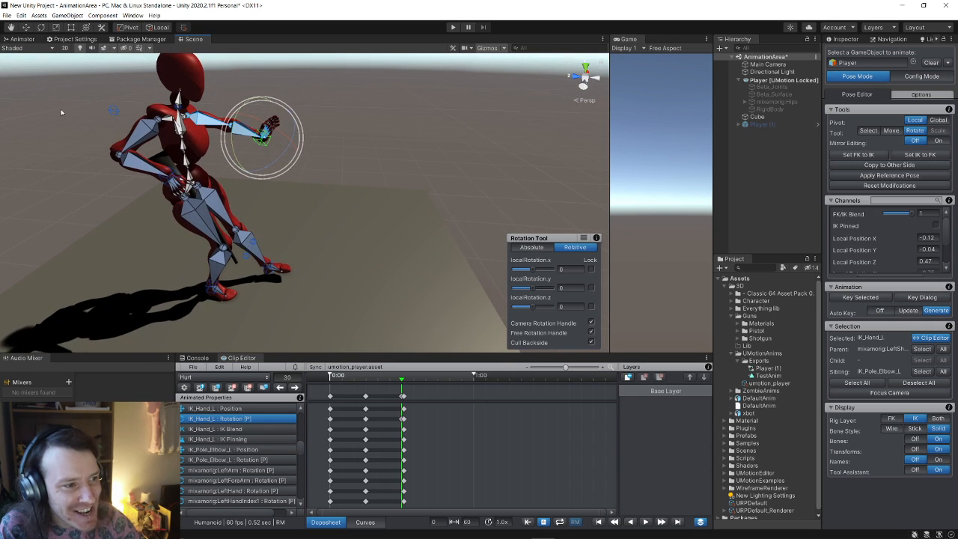
Shift all keyframes from frame 31 to frame 30, replacing the stray keys there
click(25, 27)
right_drag(187, 224, 235, 242)
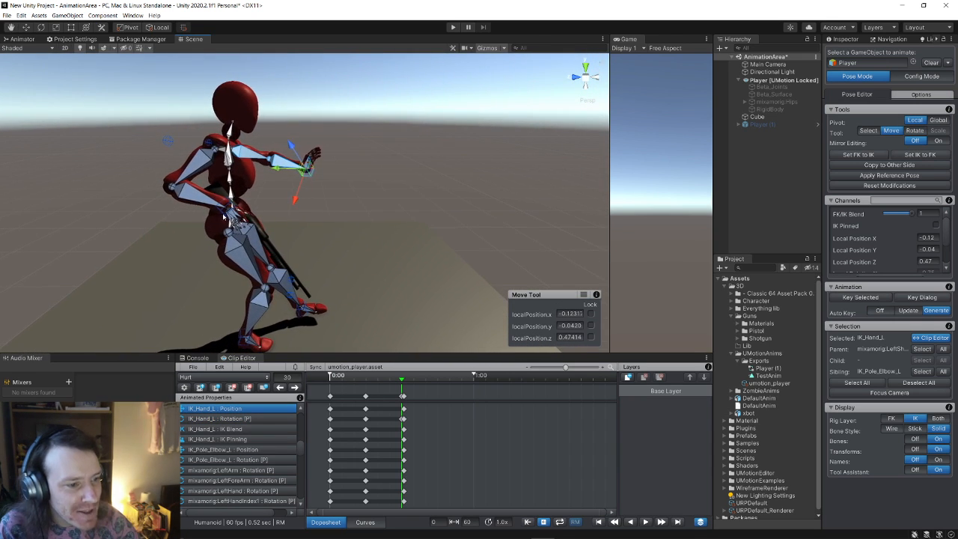
click(224, 213)
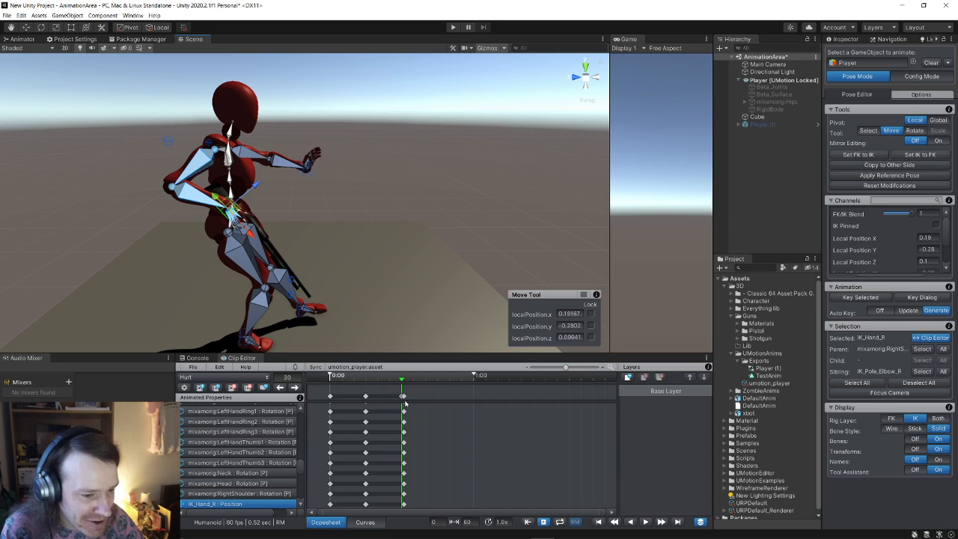
click(404, 399)
key(e)
drag(405, 399, 366, 399)
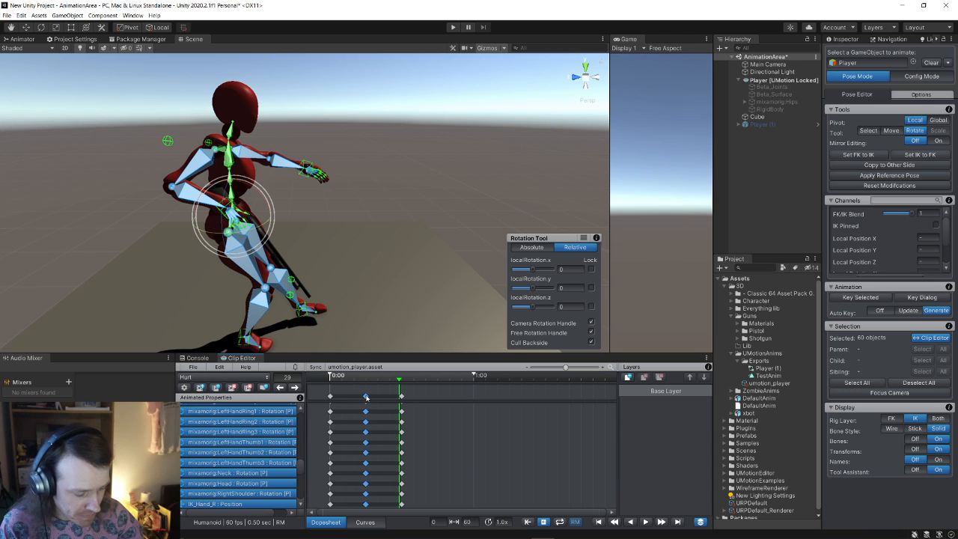
Paste a copy of the frame 15 keyframes at frame 45 and delete the pasted keys
click(366, 383)
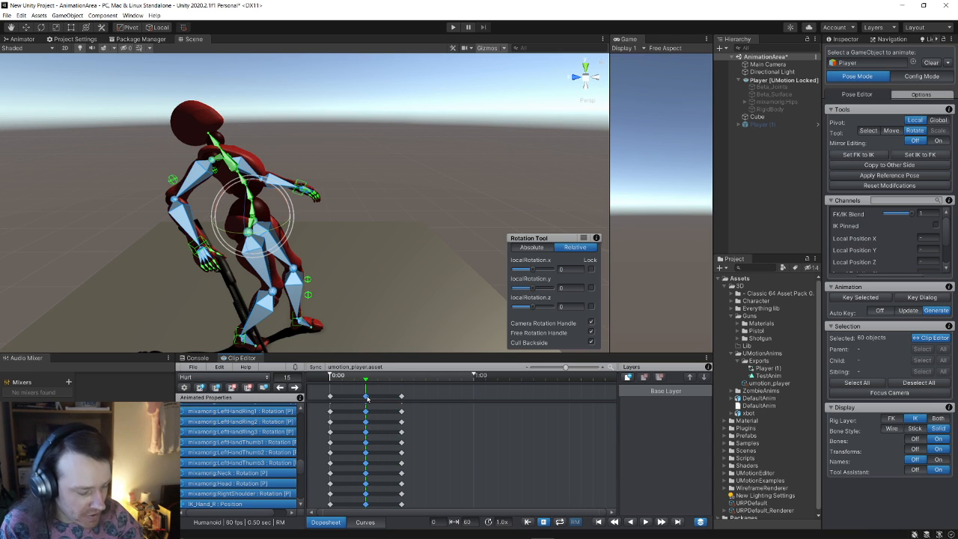
drag(367, 382, 438, 387)
click(438, 400)
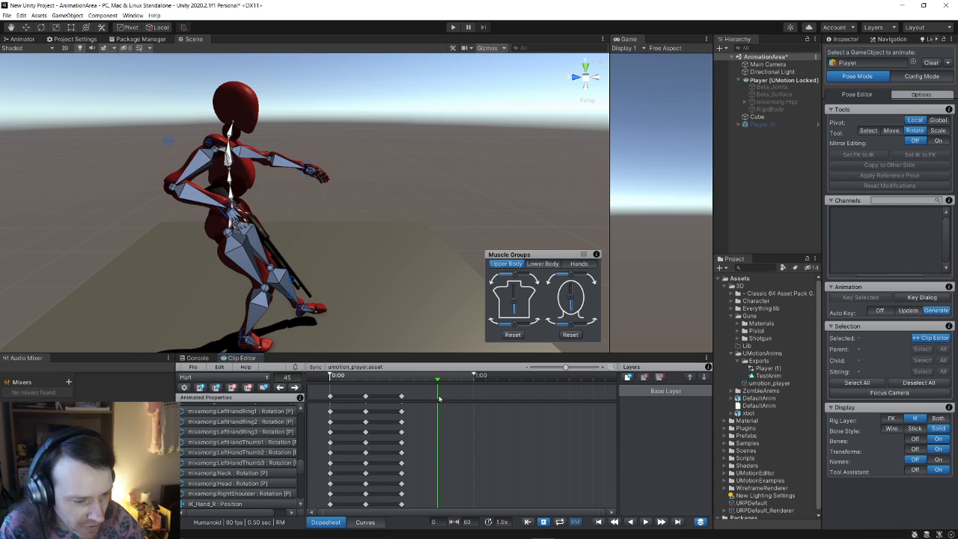
key(ctrl+v)
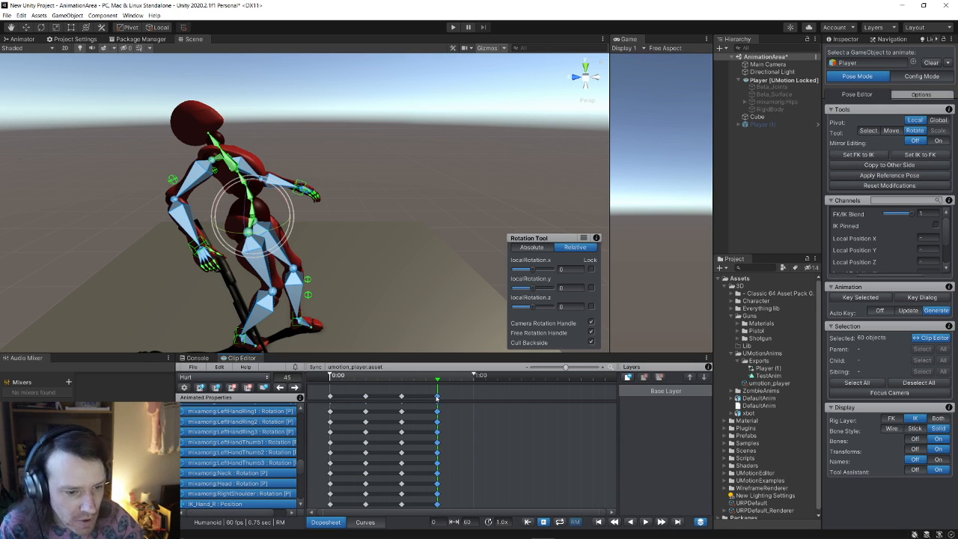
mouse_move(438, 380)
mouse_down()
mouse_move(326, 385)
mouse_move(438, 392)
mouse_up()
key(Delete)
Paste a copy of the frame 0 keyframes at frame 40 and shift them to frame 42 as the closing pose
click(330, 397)
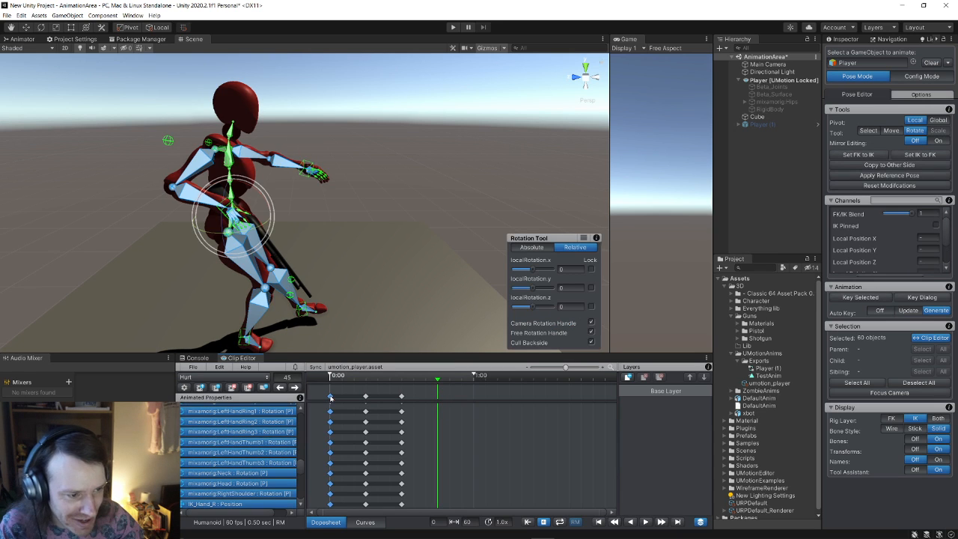
drag(435, 385, 330, 381)
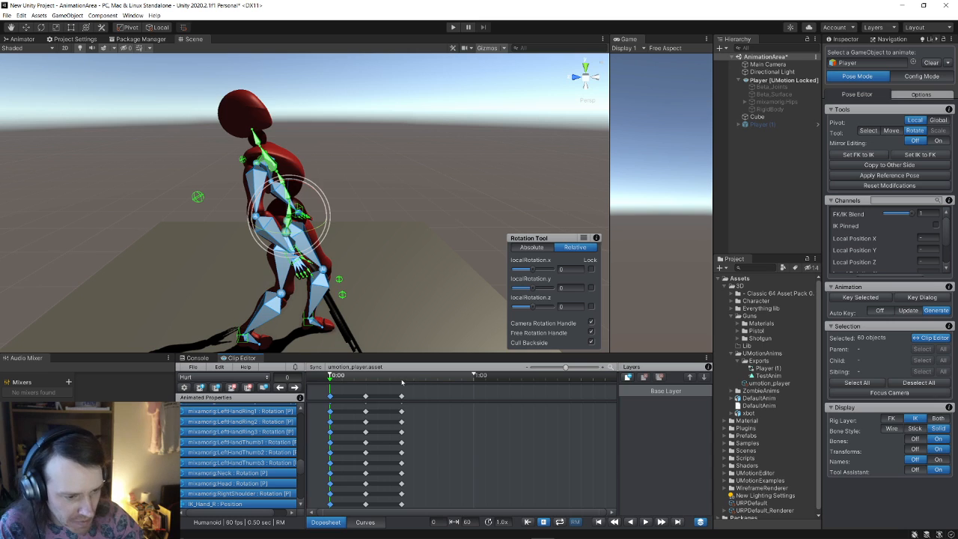
drag(416, 382, 426, 384)
click(429, 398)
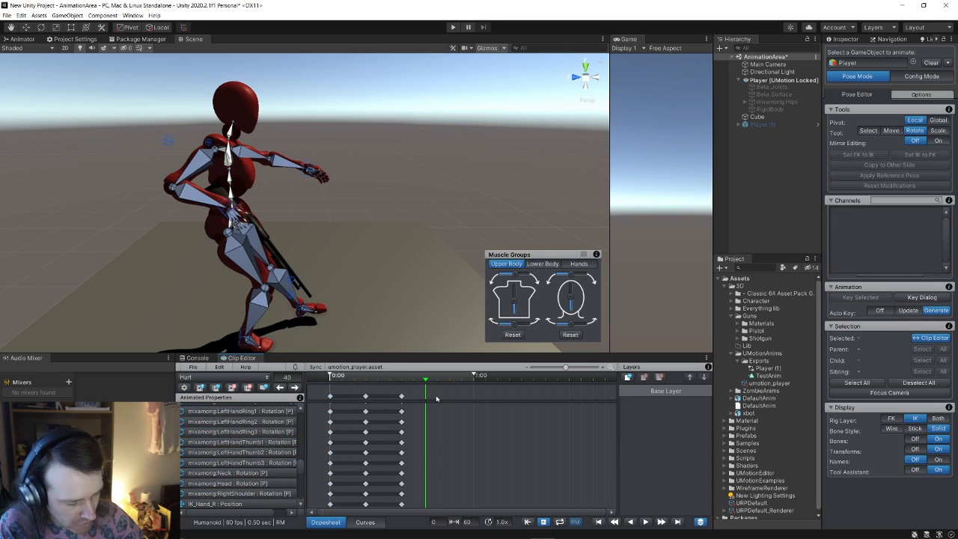
key(ctrl+v)
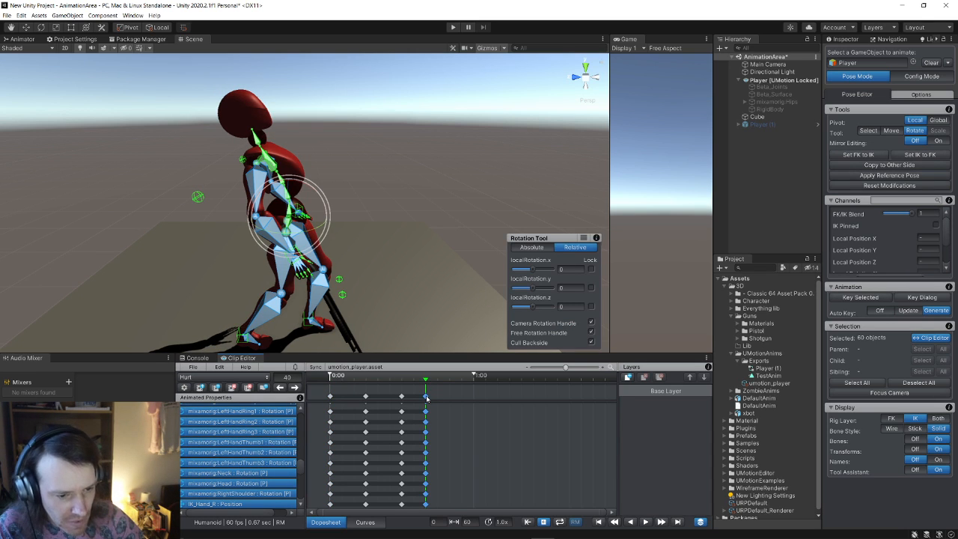
drag(427, 398, 326, 391)
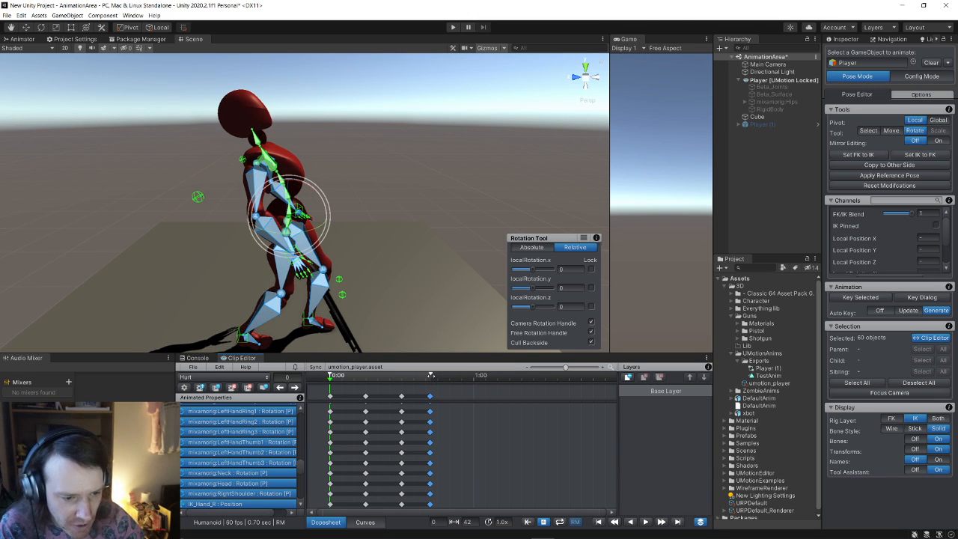
Turn on looping for the Hurt clip and play it back to check the motion
click(644, 522)
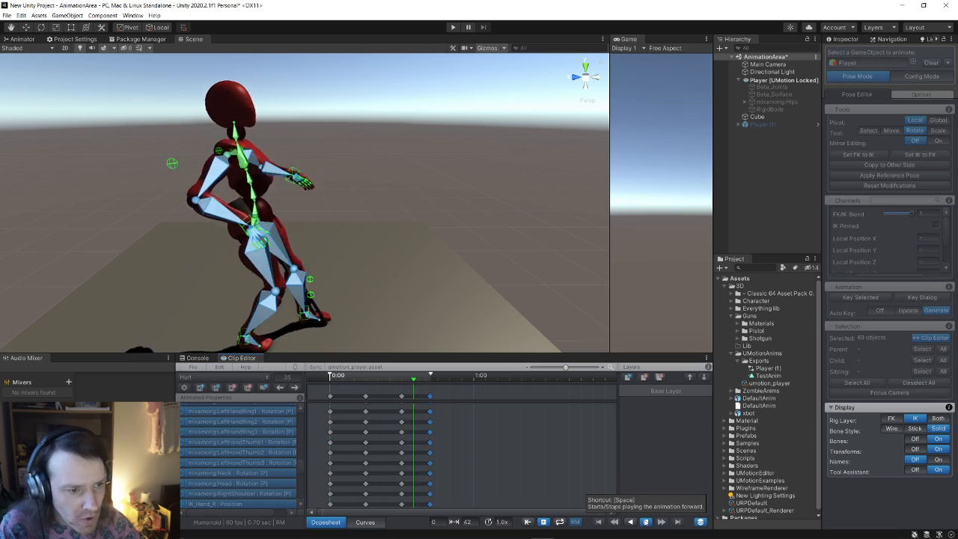
click(646, 522)
click(645, 522)
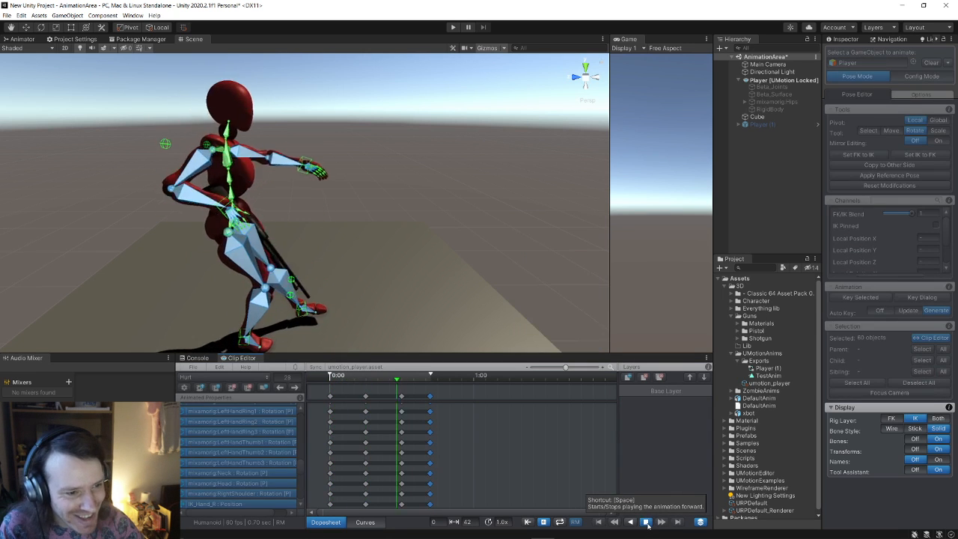
click(645, 522)
click(562, 523)
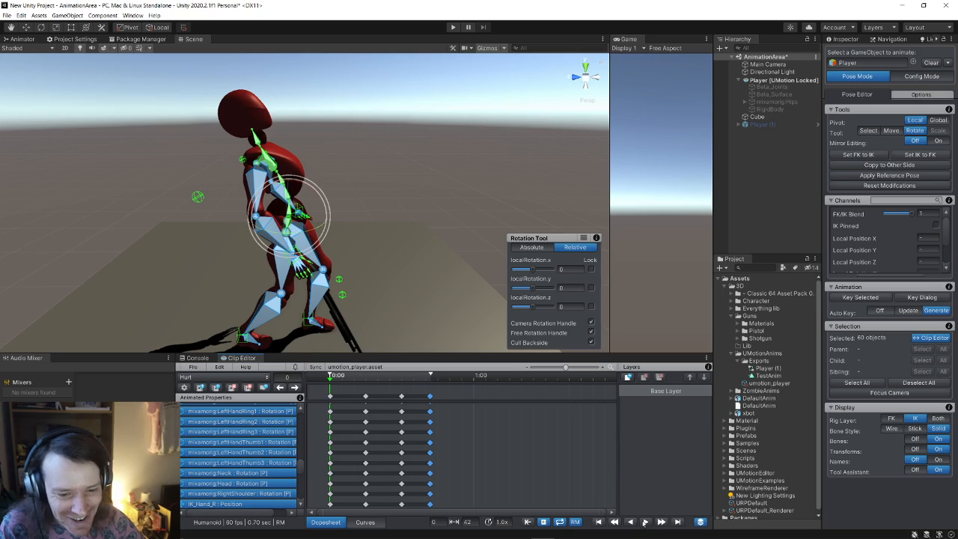
click(645, 522)
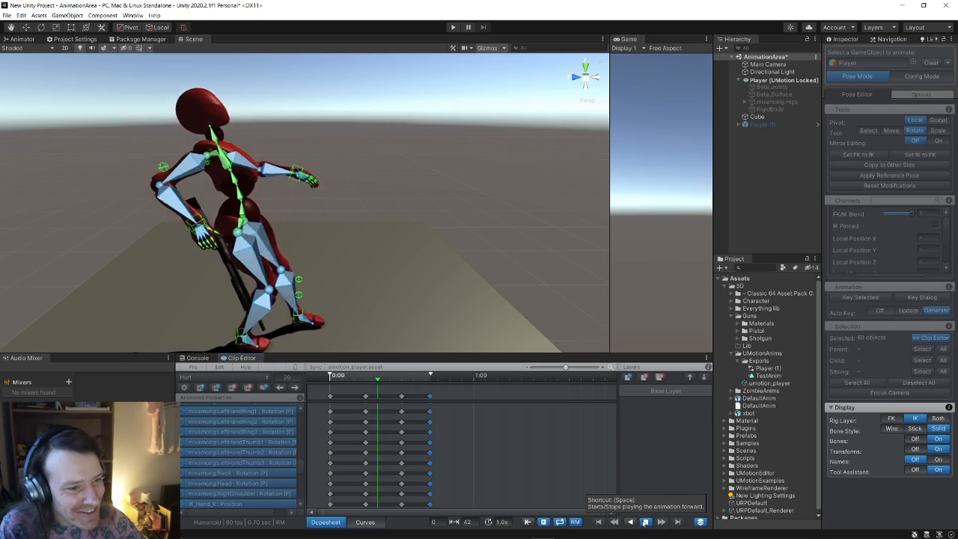
alt+drag(453, 292, 344, 260)
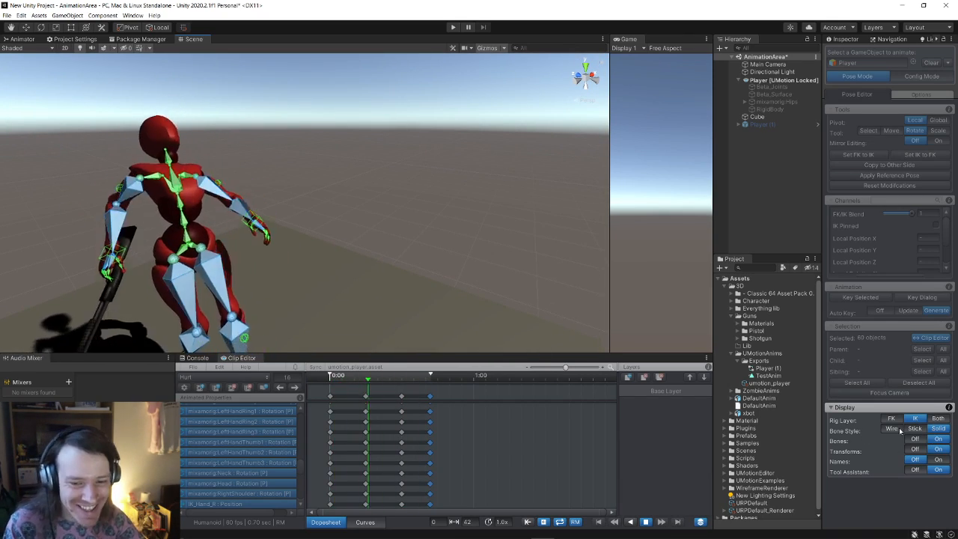
Review the looping clip from another angle with the bones hidden, show the bones again and stop playback
click(918, 441)
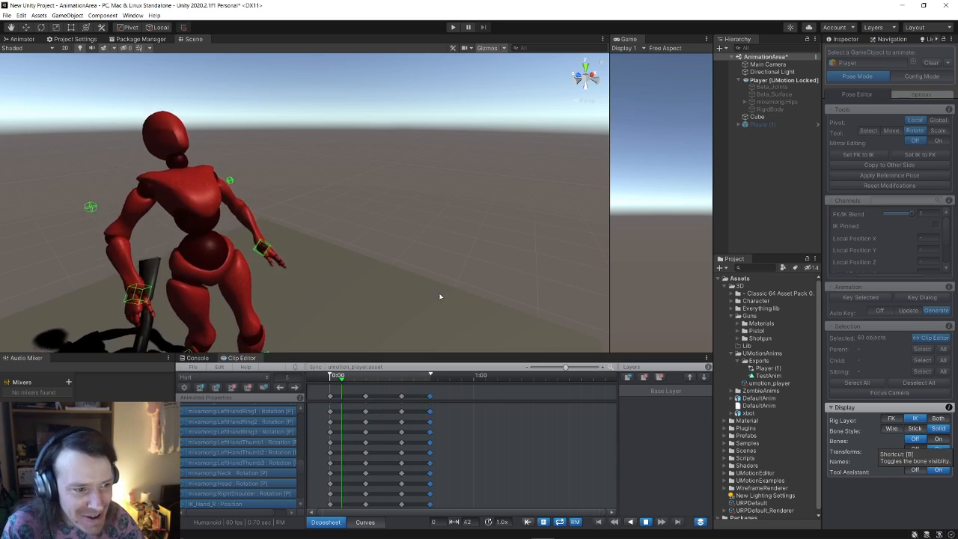
alt+drag(441, 295, 352, 281)
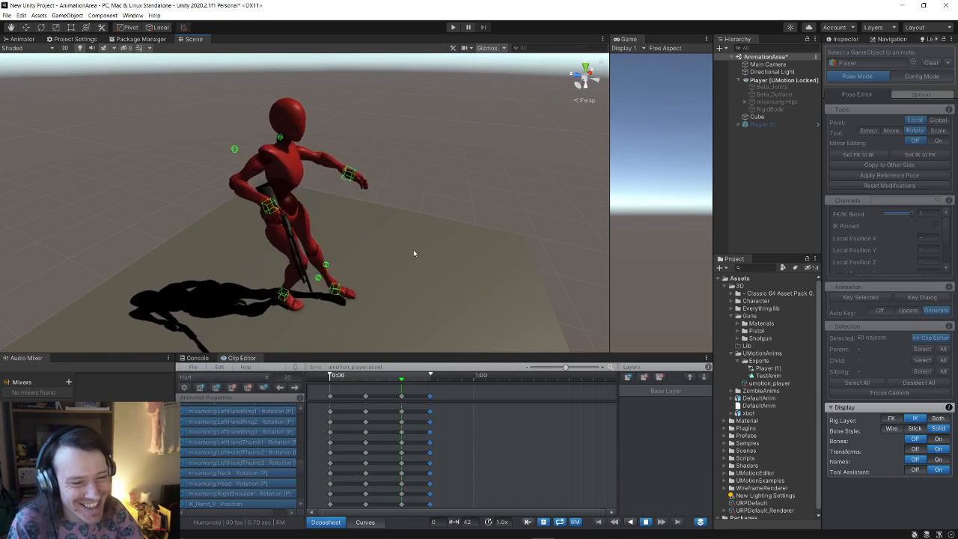
click(938, 440)
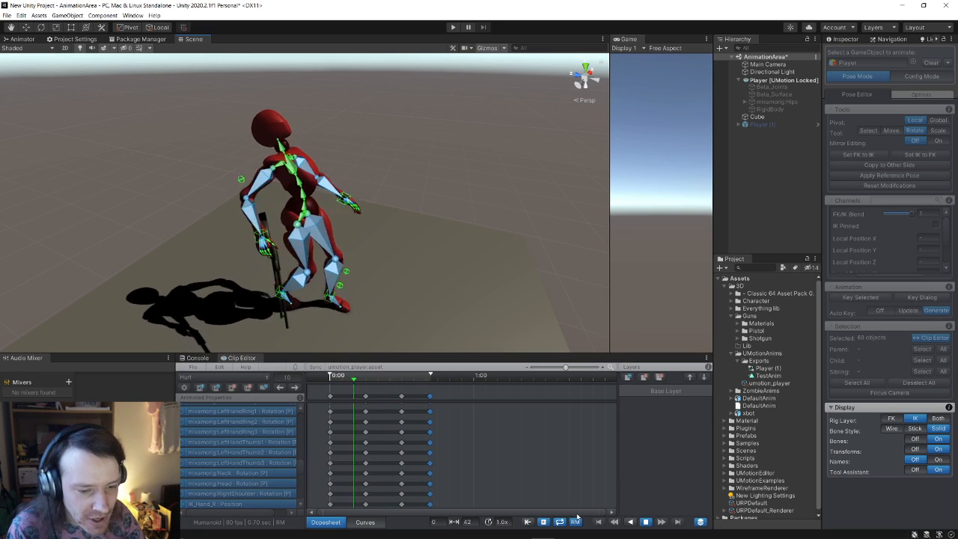
click(645, 522)
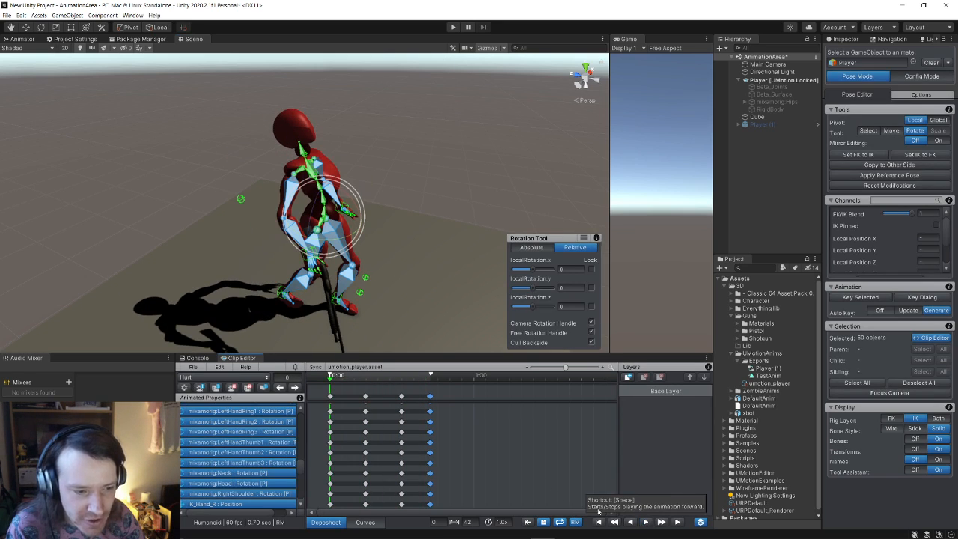
Check the UMotion project's export settings and export all clips
click(185, 388)
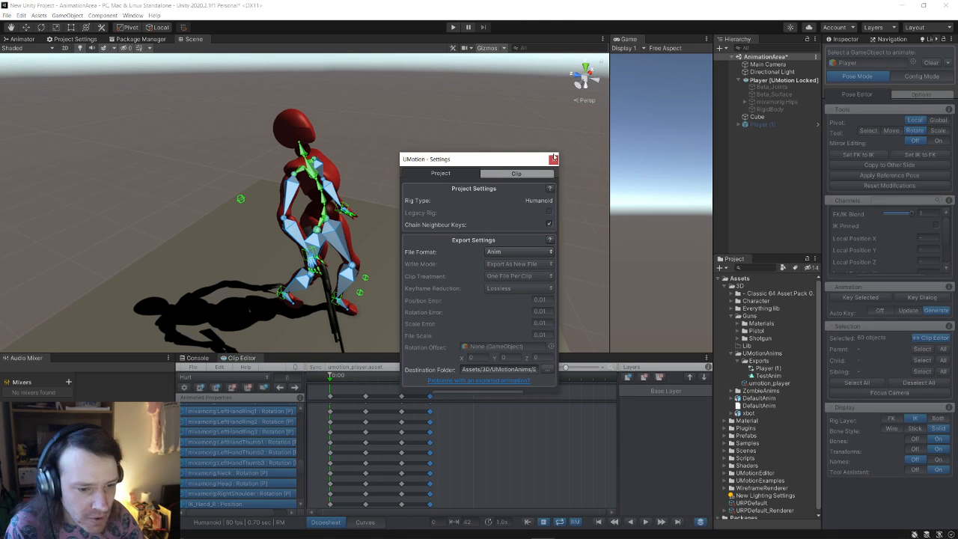
click(555, 159)
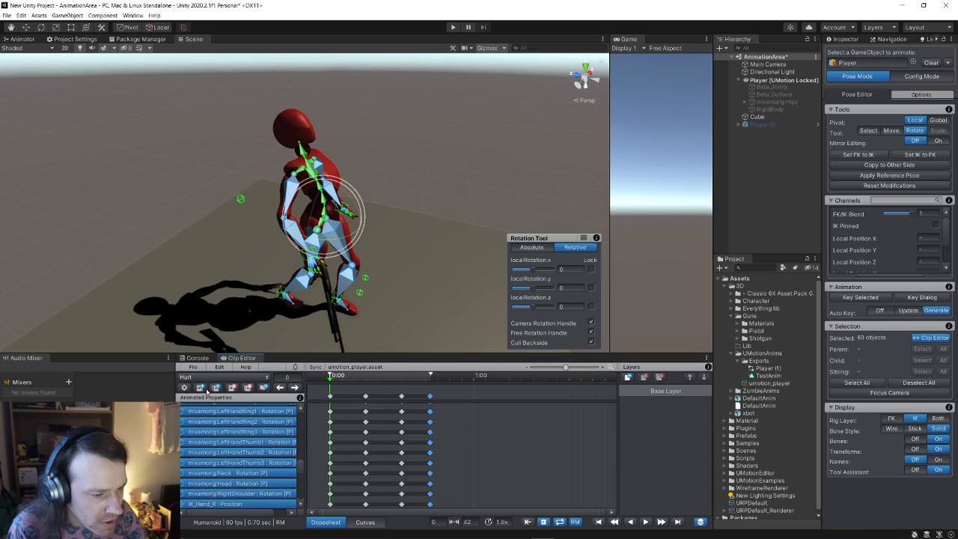
click(194, 367)
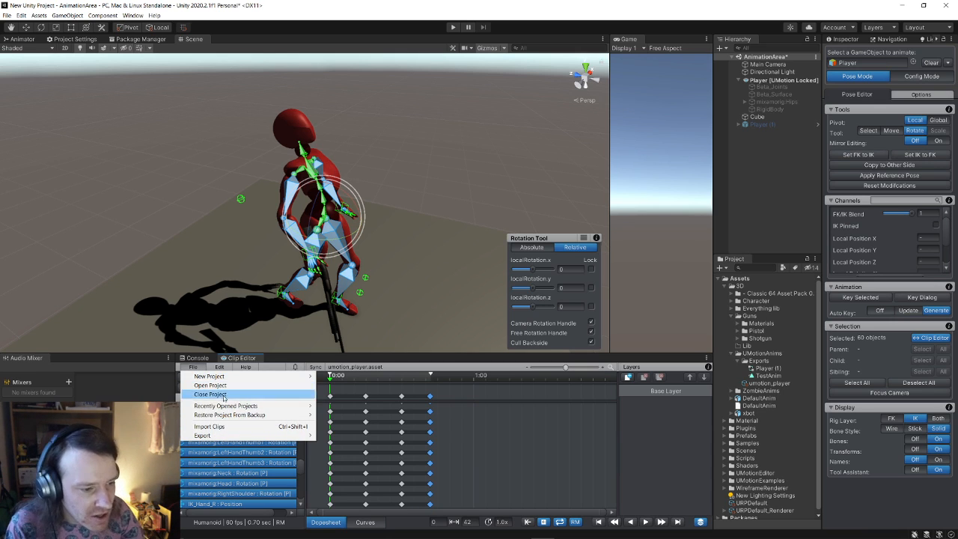
mouse_move(239, 435)
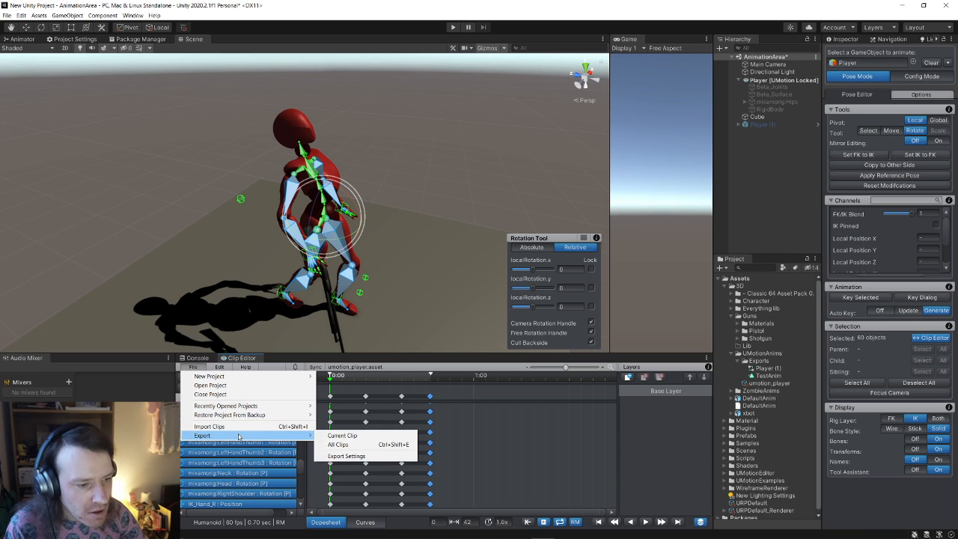
click(359, 447)
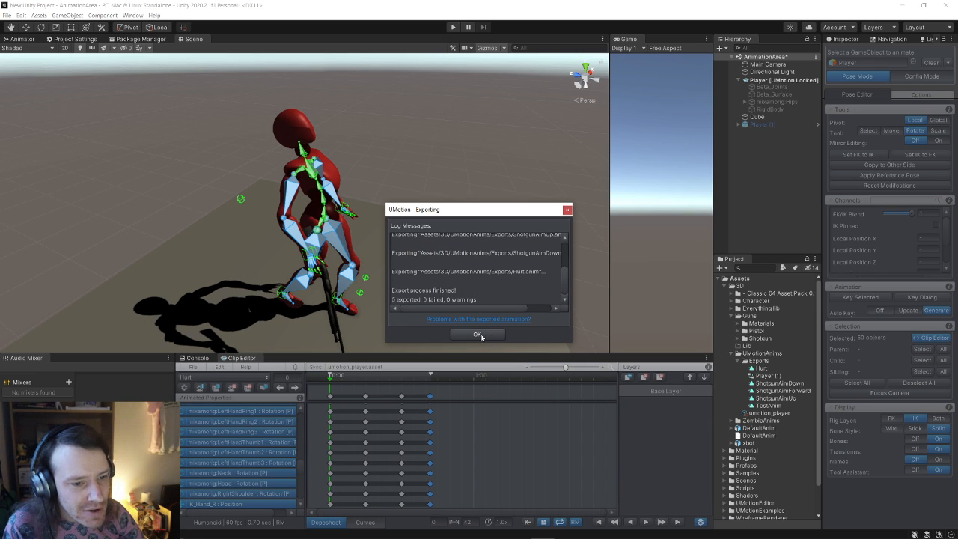
Dismiss the export report and clear the Player as the GameObject being animated in UMotion
click(477, 335)
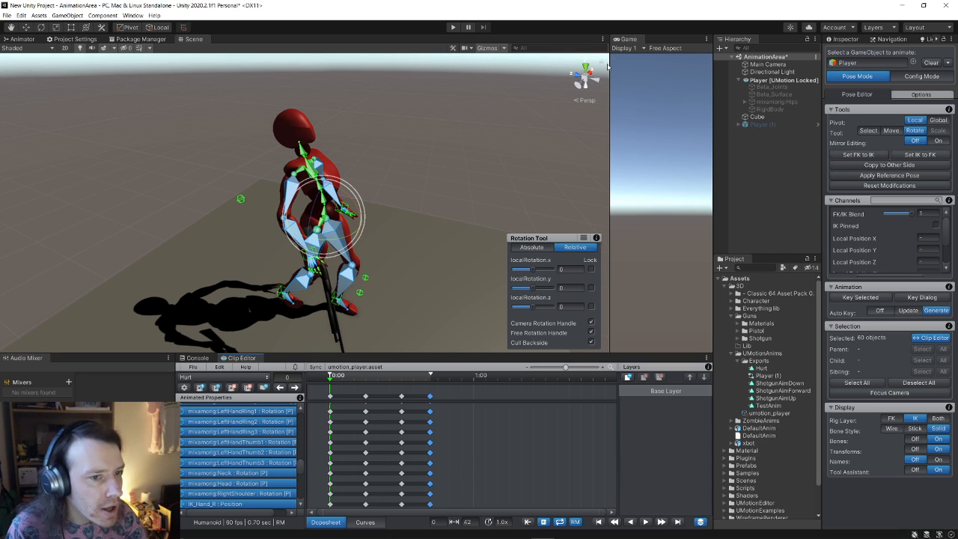
click(398, 121)
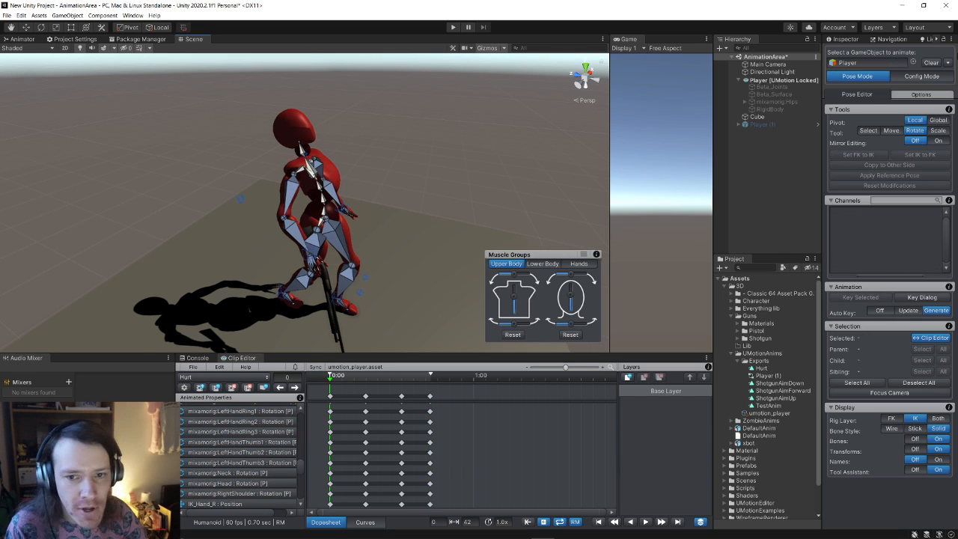
click(931, 63)
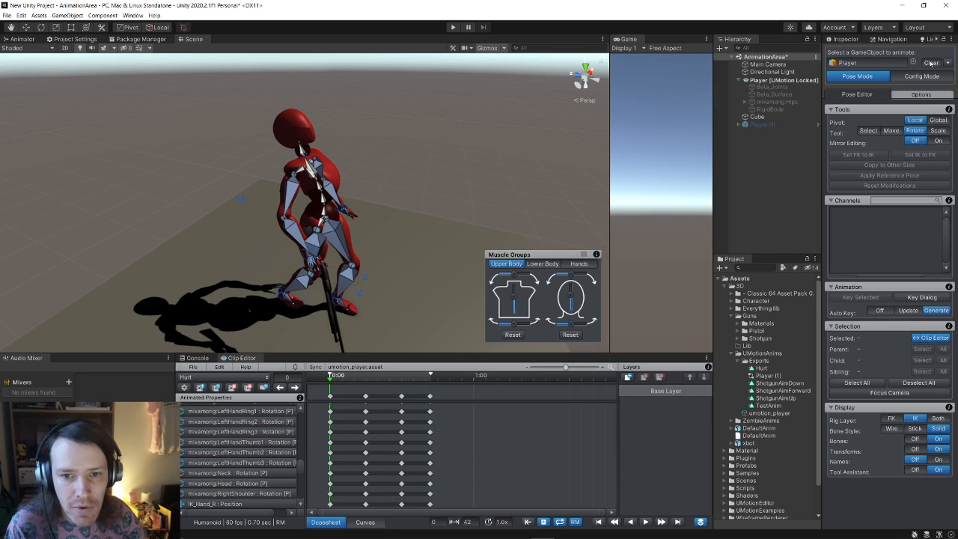
click(196, 358)
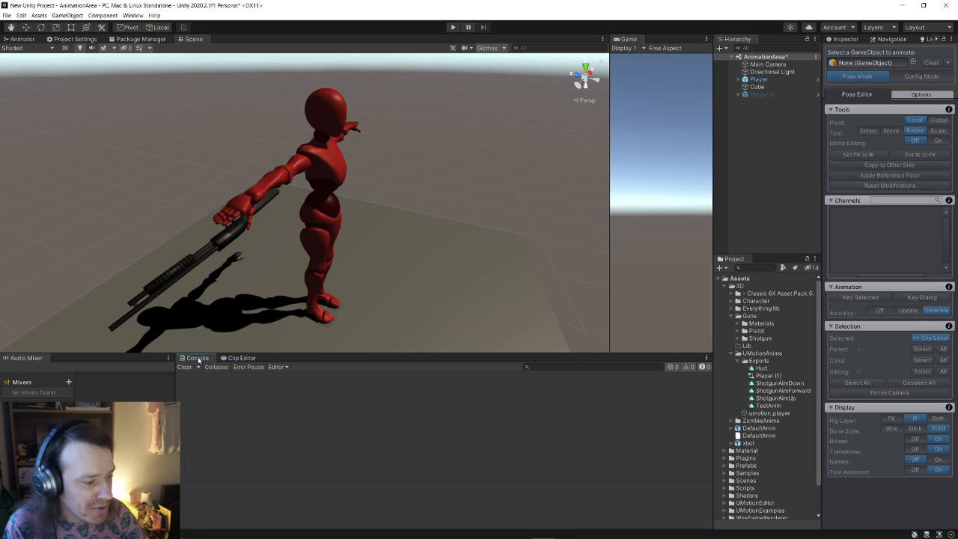
click(841, 40)
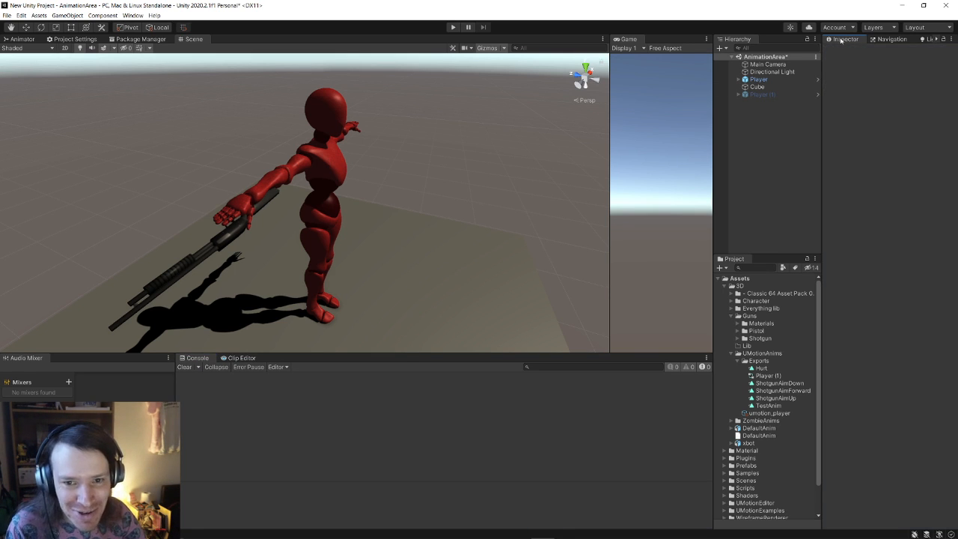
Enlarge the Game view and mark the ground Cube under the Player as static
right_drag(447, 214, 400, 215)
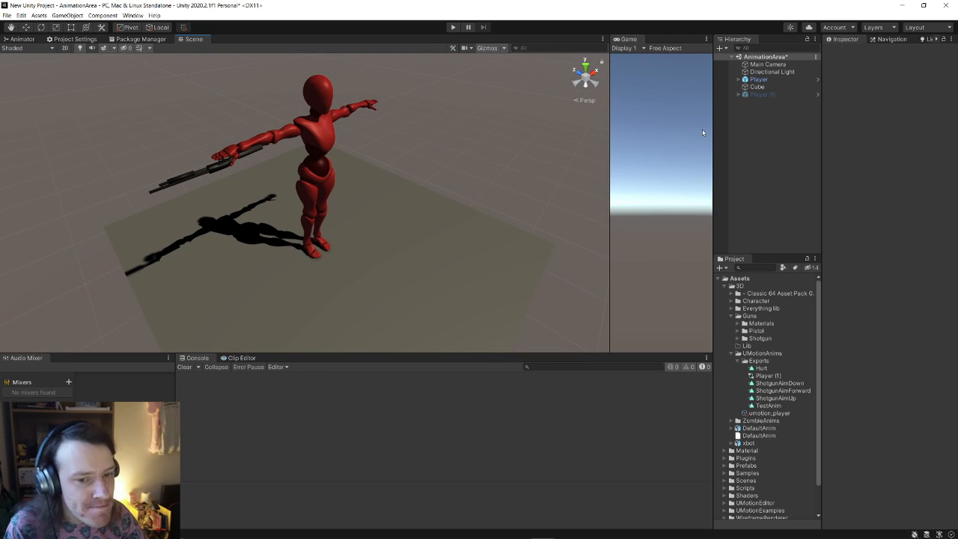
drag(610, 111, 423, 127)
right_drag(318, 191, 293, 222)
click(293, 223)
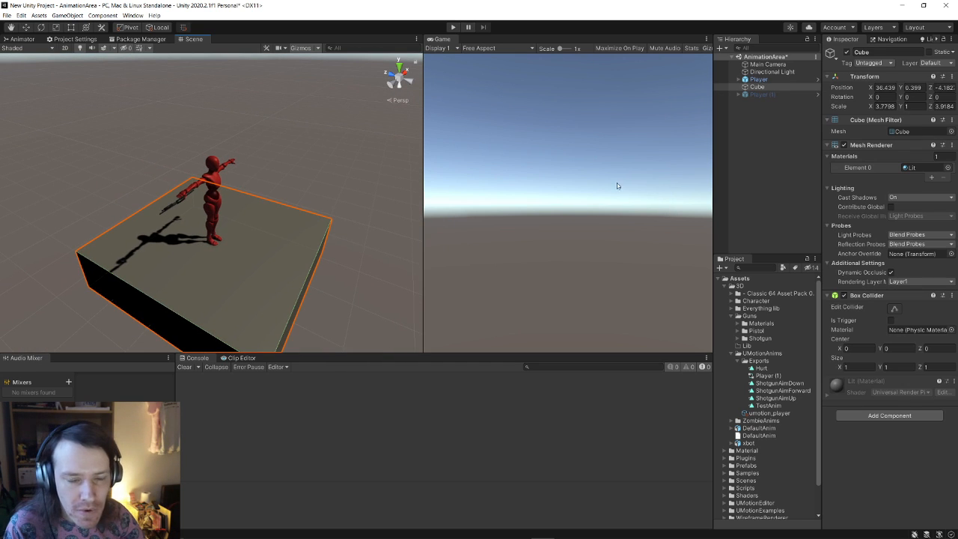
click(759, 79)
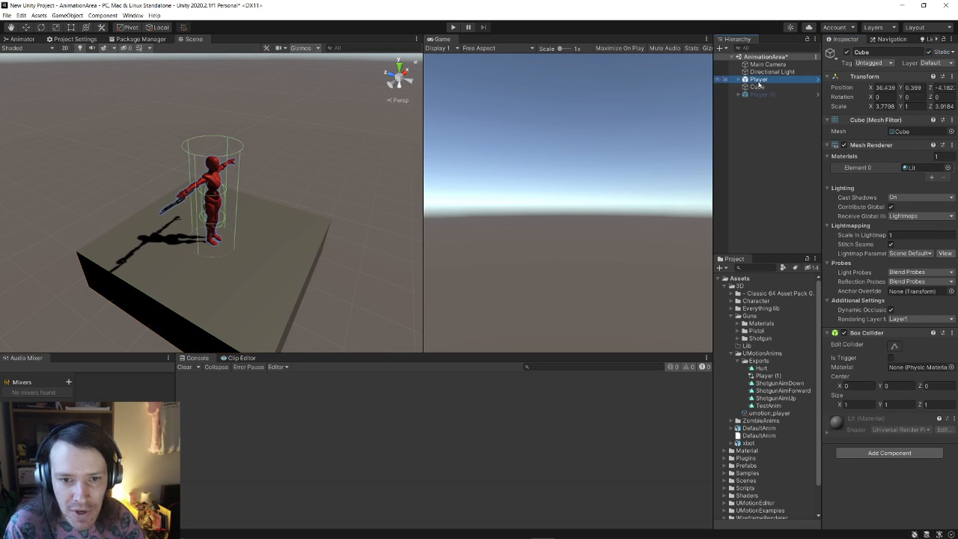
Bake the NavMesh for the ground Cube with agent radius 0.5 and height 2, and check its coverage around the Player
drag(717, 133, 584, 129)
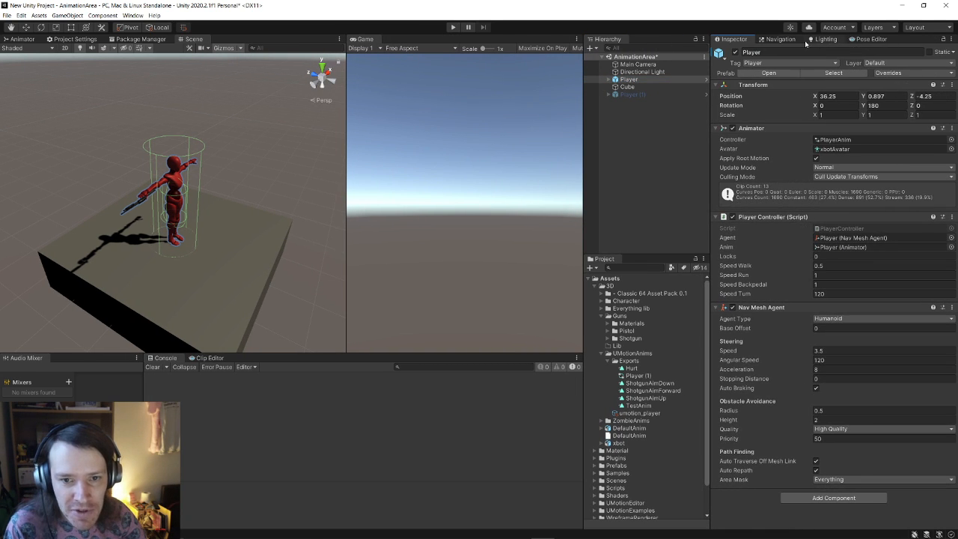
click(781, 39)
click(843, 52)
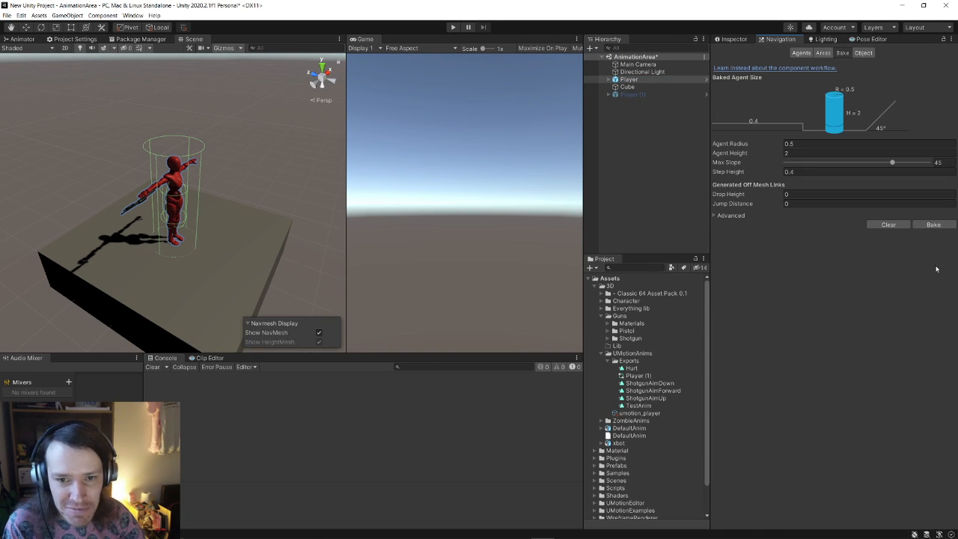
click(933, 224)
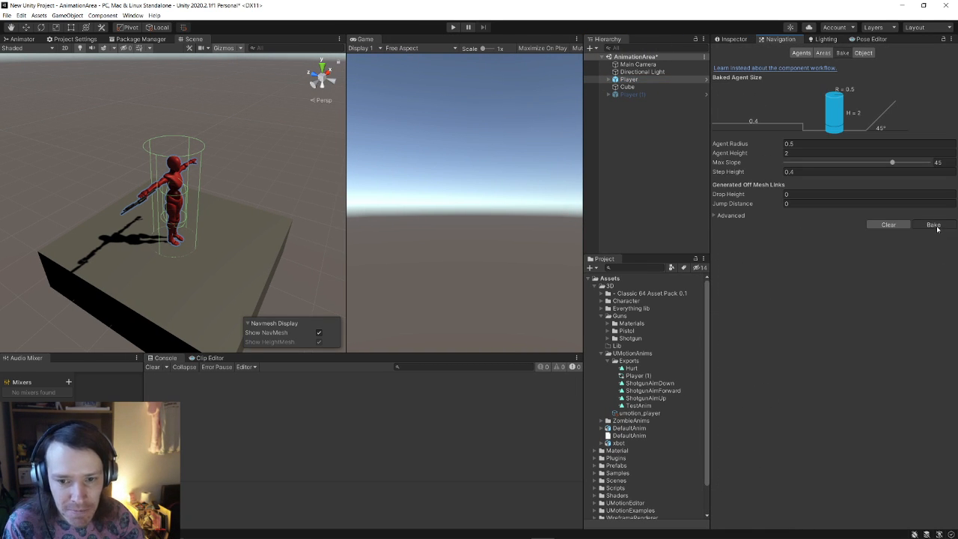
click(301, 231)
alt+drag(301, 231, 234, 205)
scroll(259, 222, up, 2)
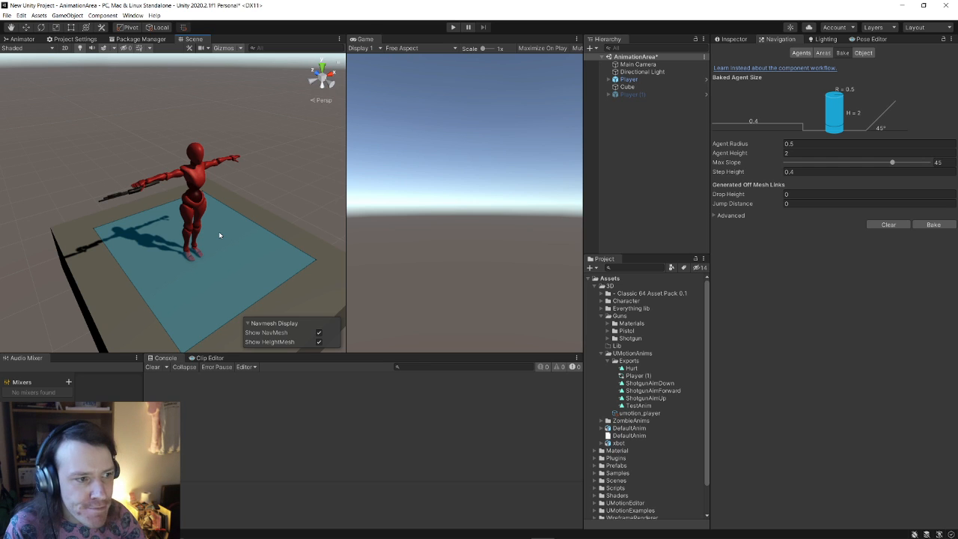
Dock the Animator window beside the Game view and enlarge it so the whole state graph fits
click(22, 38)
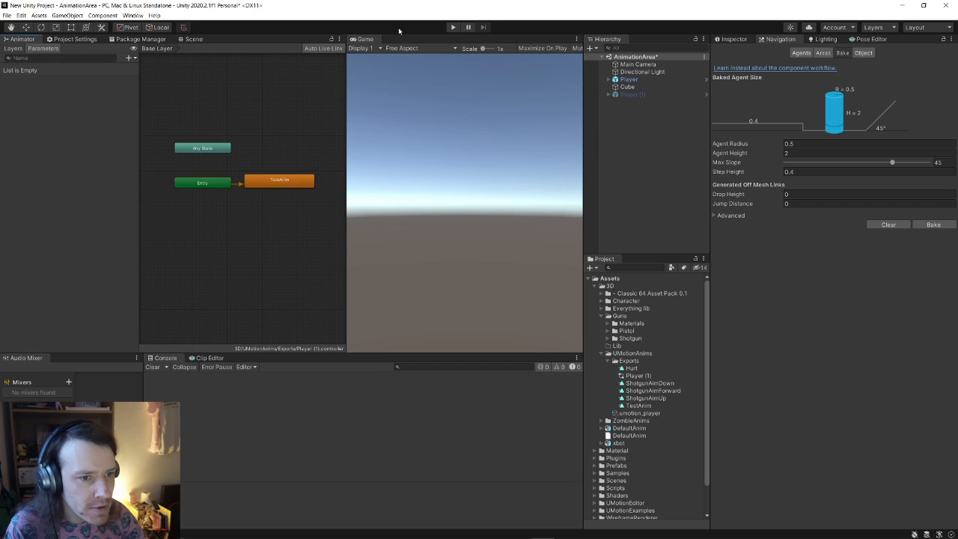
drag(23, 39, 419, 41)
drag(347, 125, 83, 150)
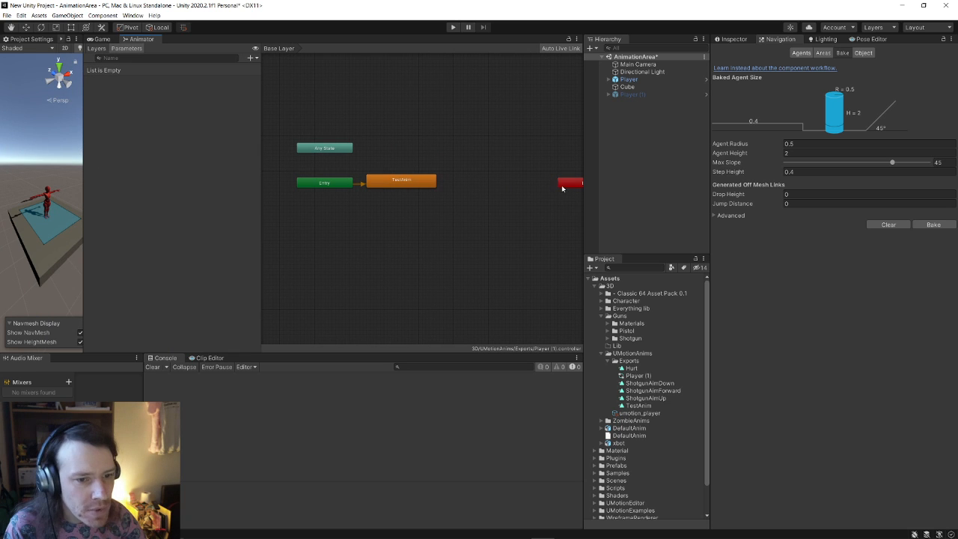
drag(583, 200, 730, 205)
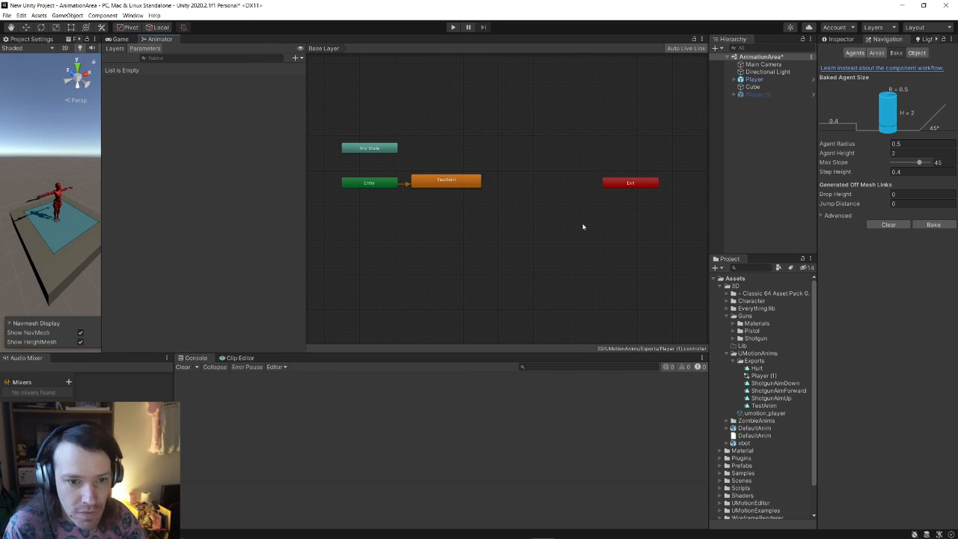
Open the Aim blend tree in the Player's animator controller and preview its motion across AimHeight values
click(841, 39)
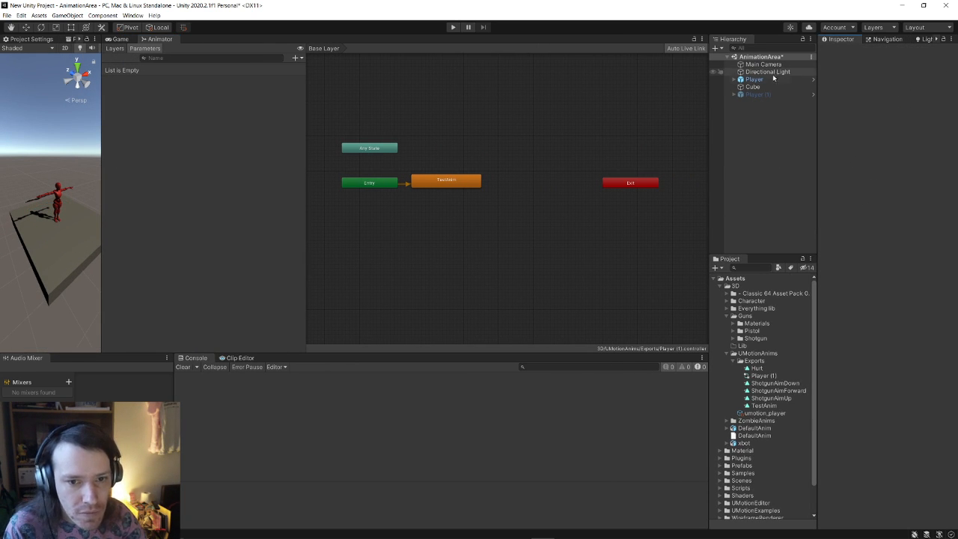
click(771, 79)
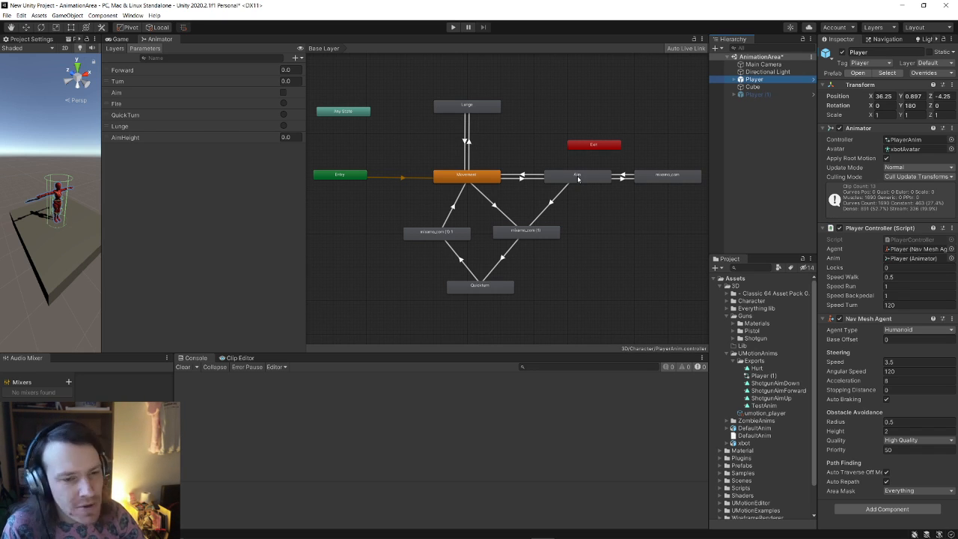
double_click(577, 176)
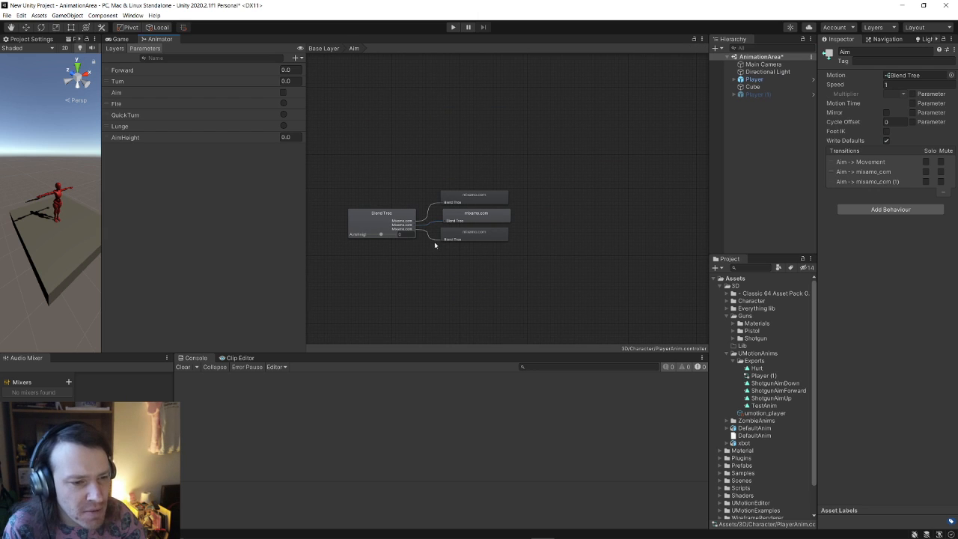
click(392, 215)
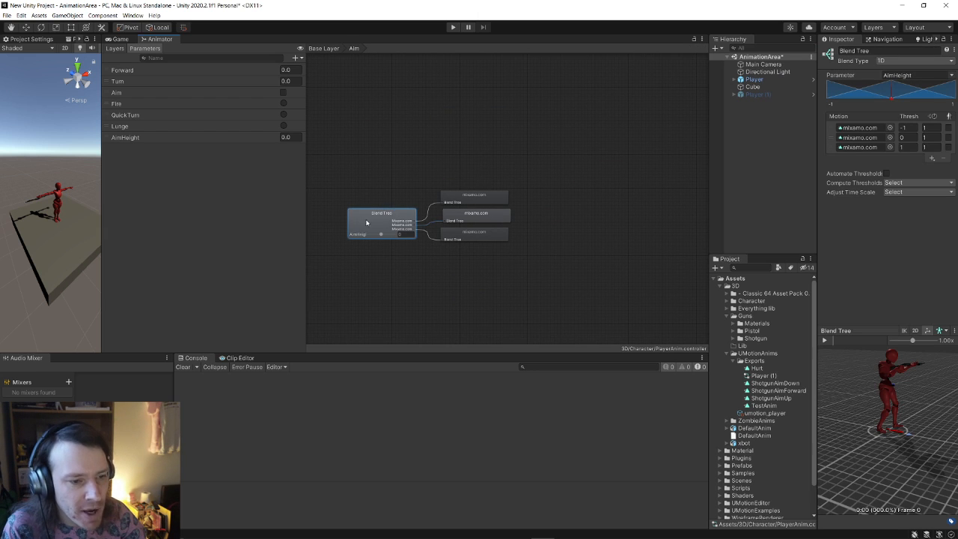
click(825, 341)
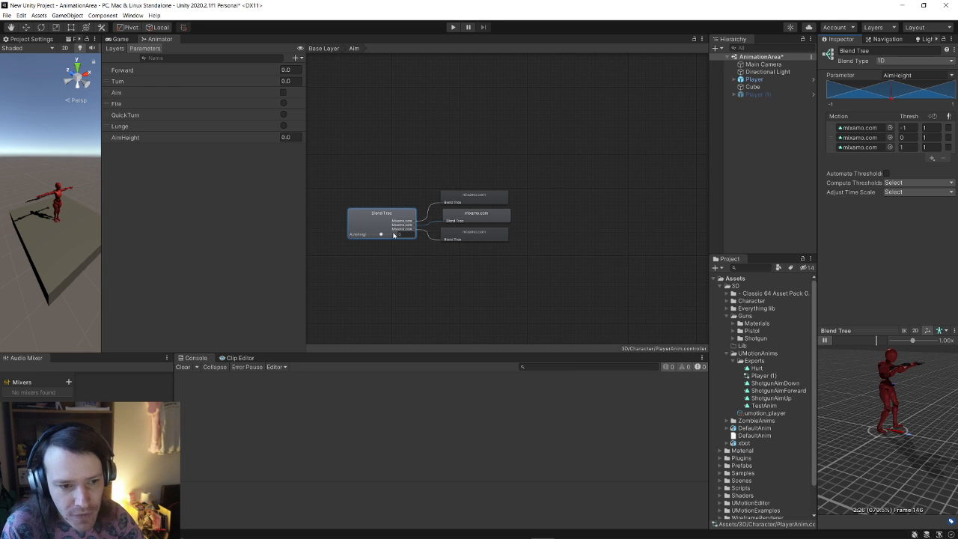
mouse_move(381, 235)
mouse_down()
mouse_move(390, 239)
mouse_move(368, 238)
mouse_move(402, 240)
mouse_move(368, 235)
mouse_move(382, 235)
mouse_up()
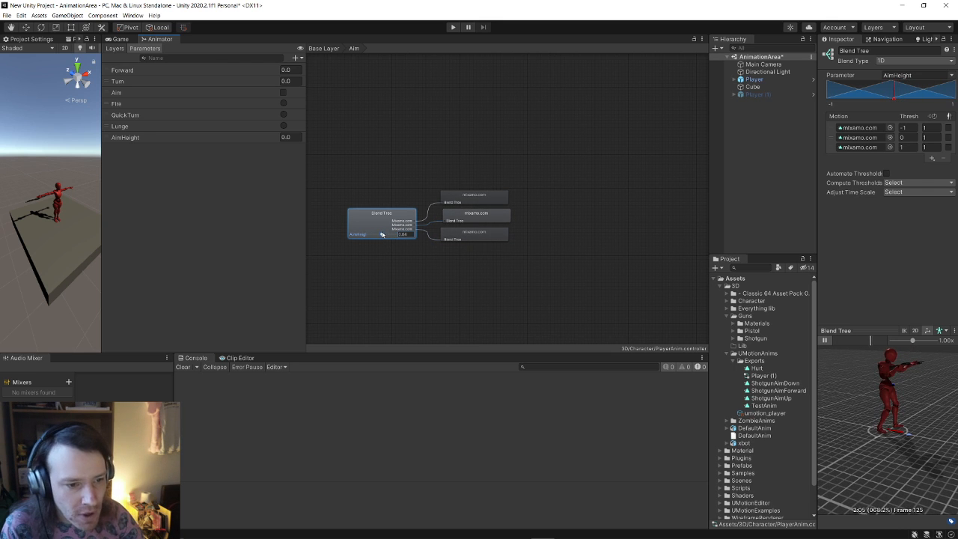
Replace the Aim blend tree motions with ShotgunAimDown at threshold -1, ShotgunAimForward at 0 and ShotgunAimUp at 1
click(483, 216)
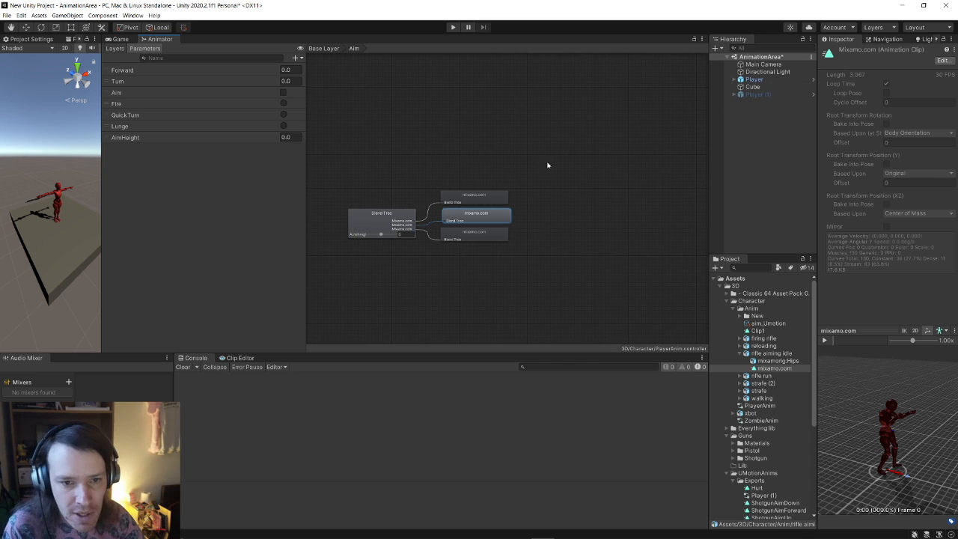
click(387, 216)
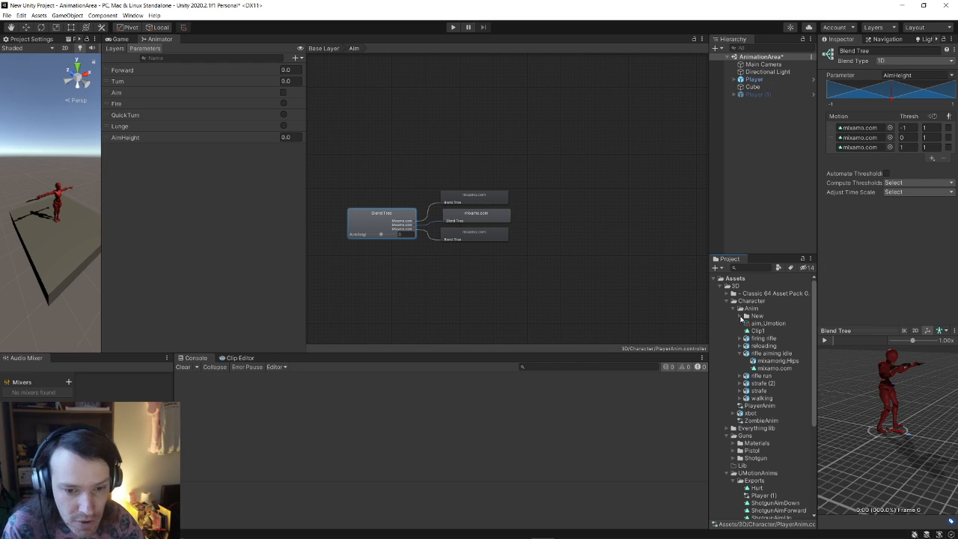
click(740, 316)
click(741, 316)
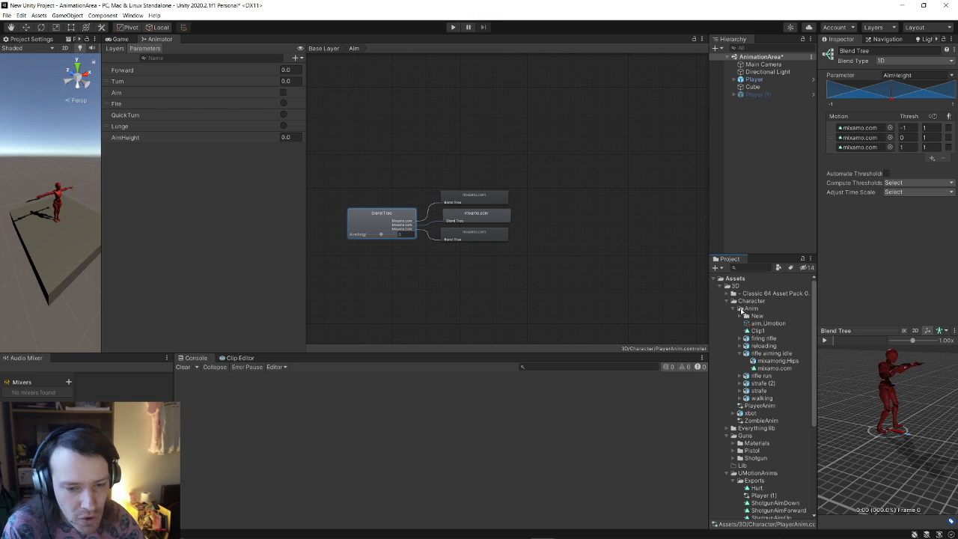
click(735, 308)
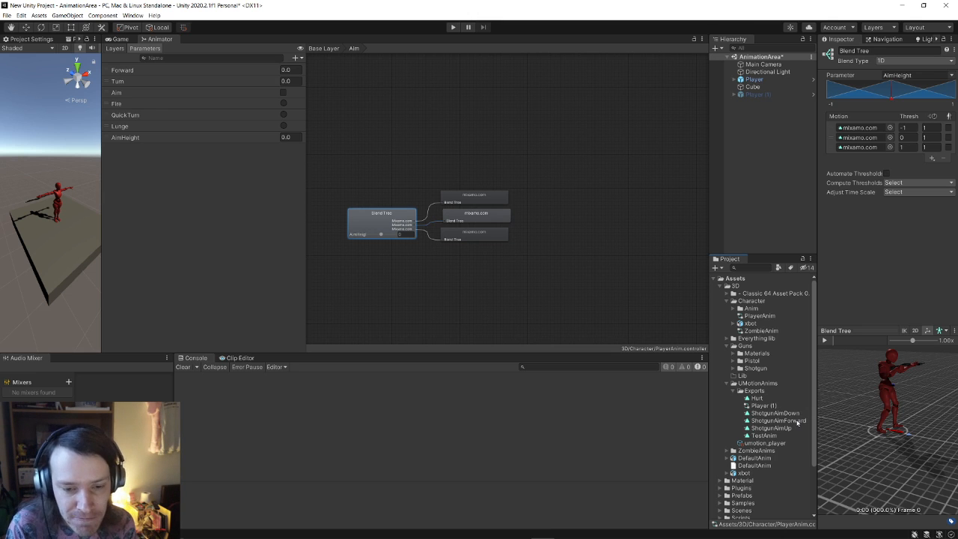
drag(795, 423, 872, 139)
drag(785, 428, 874, 148)
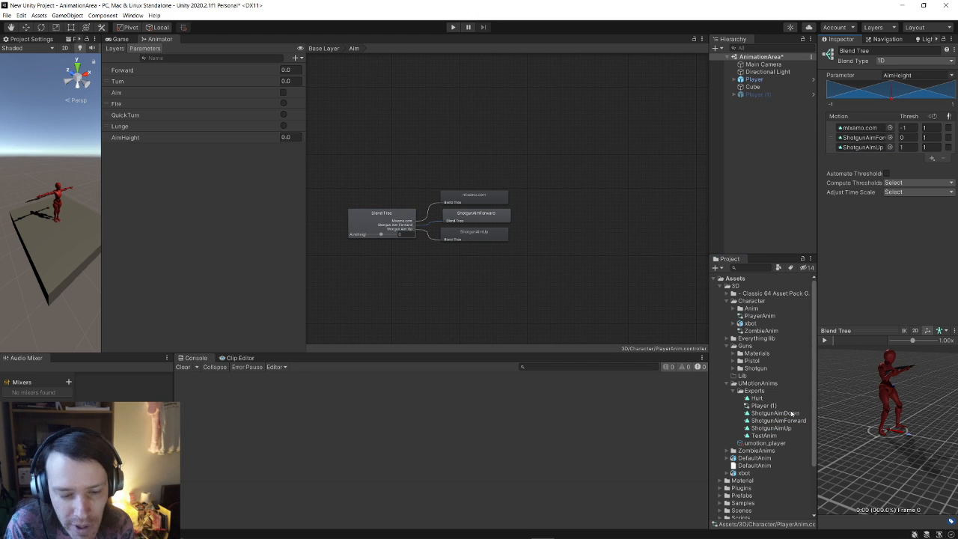
drag(790, 415, 880, 129)
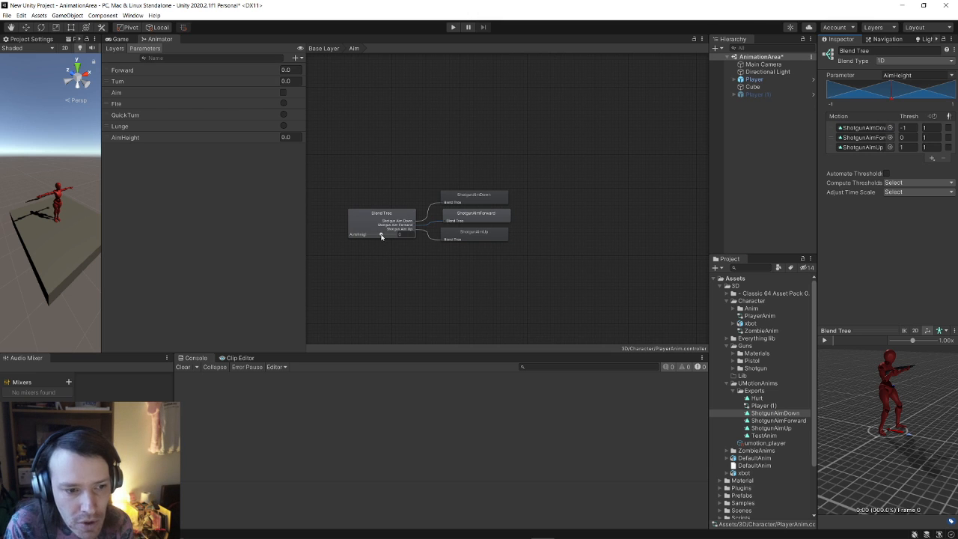
Vary the blend tree's AimHeight to preview the new shotgun aim poses and reset the parameter
mouse_move(381, 234)
mouse_down()
mouse_move(424, 239)
mouse_move(369, 236)
mouse_move(407, 235)
mouse_move(355, 247)
mouse_move(390, 238)
mouse_move(409, 245)
mouse_move(381, 236)
mouse_up()
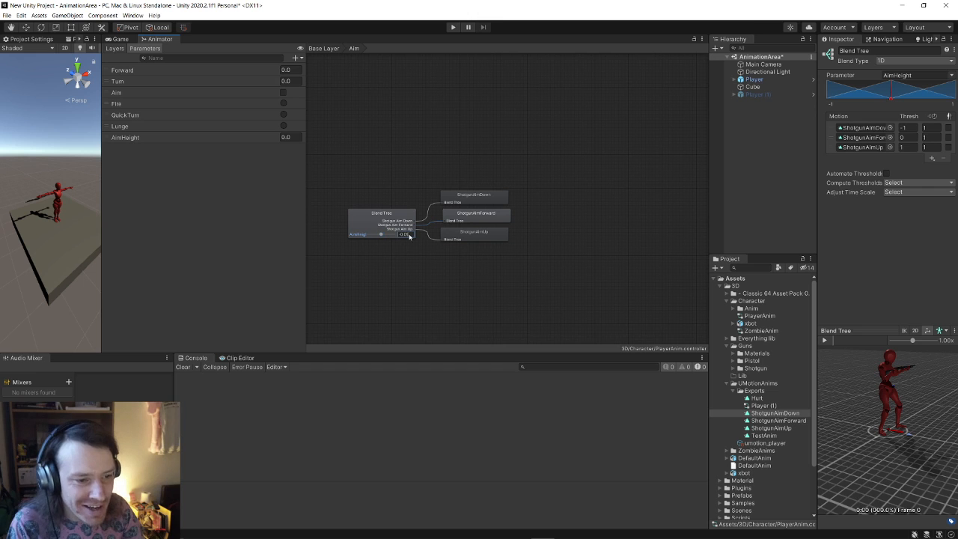
click(405, 235)
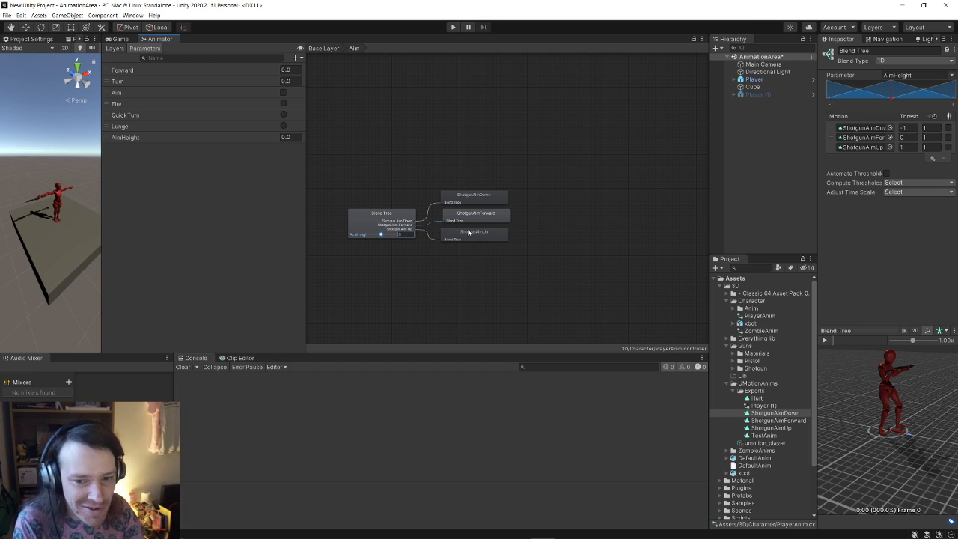
click(528, 272)
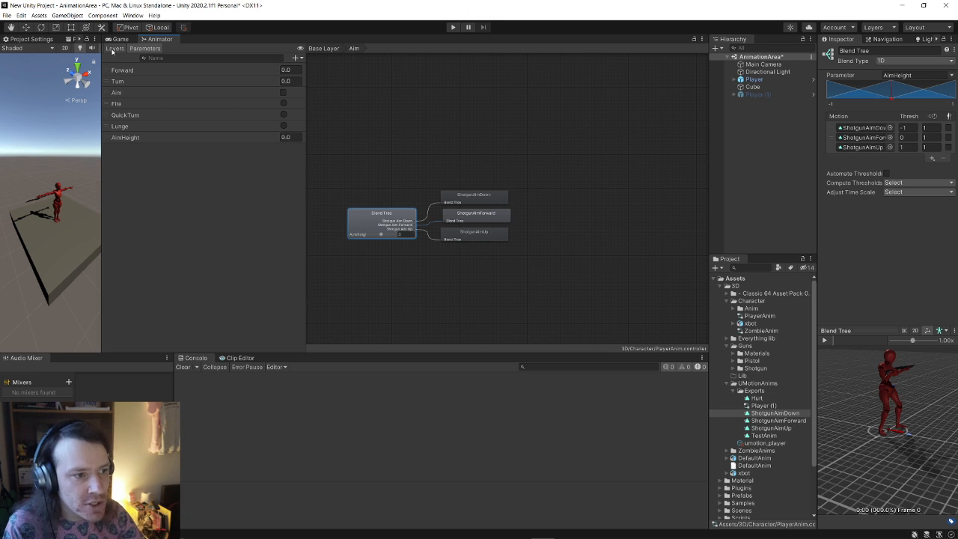
Return to the Base Layer and rename the Lunge state as Hurt
click(325, 48)
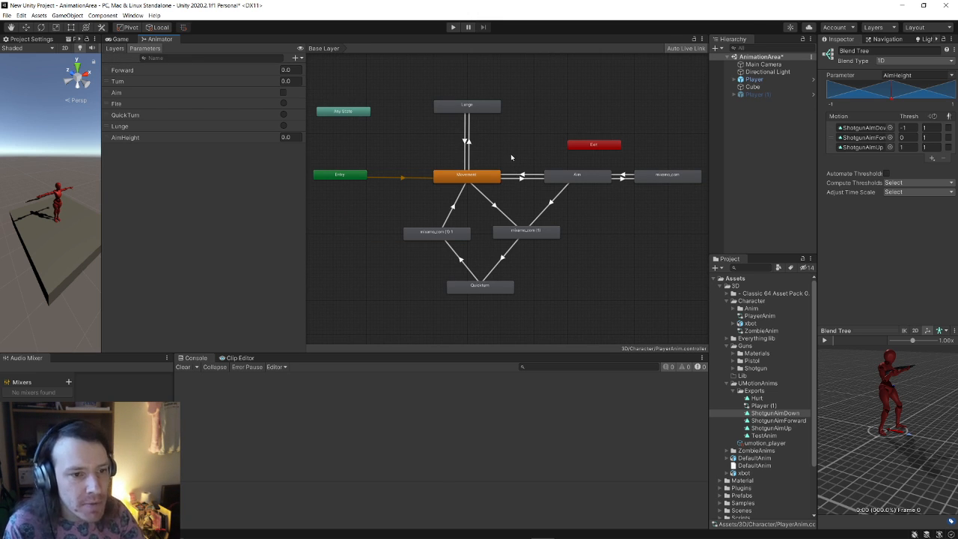
click(471, 106)
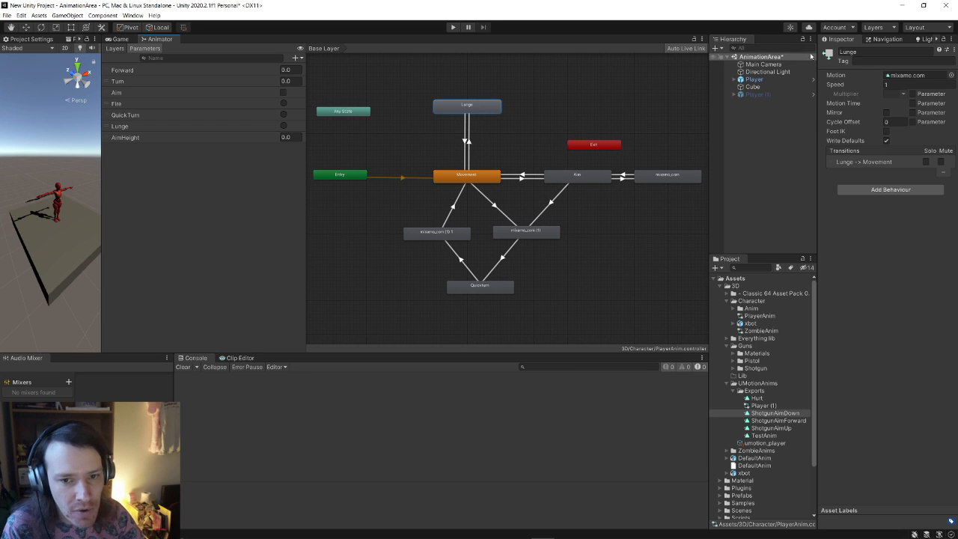
click(869, 51)
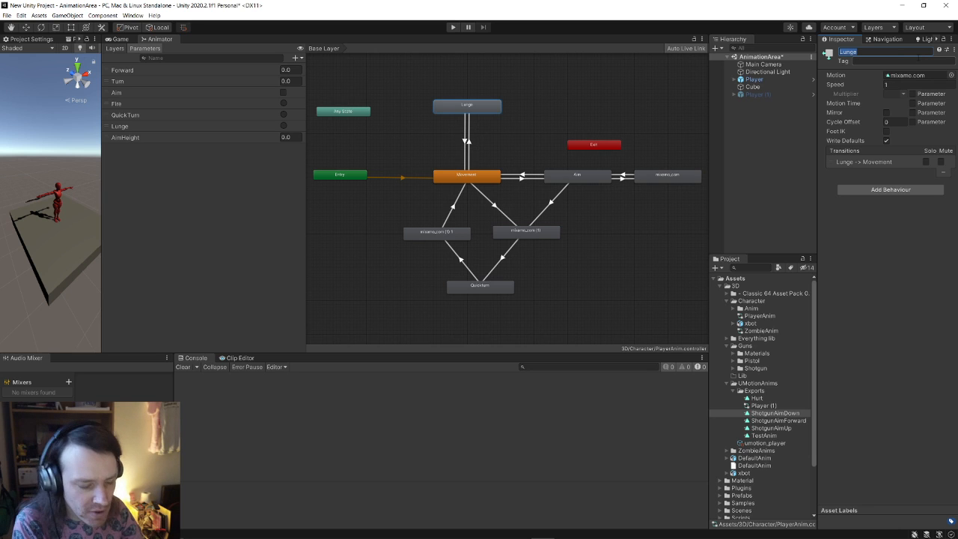
text(Hurt)
key(Return)
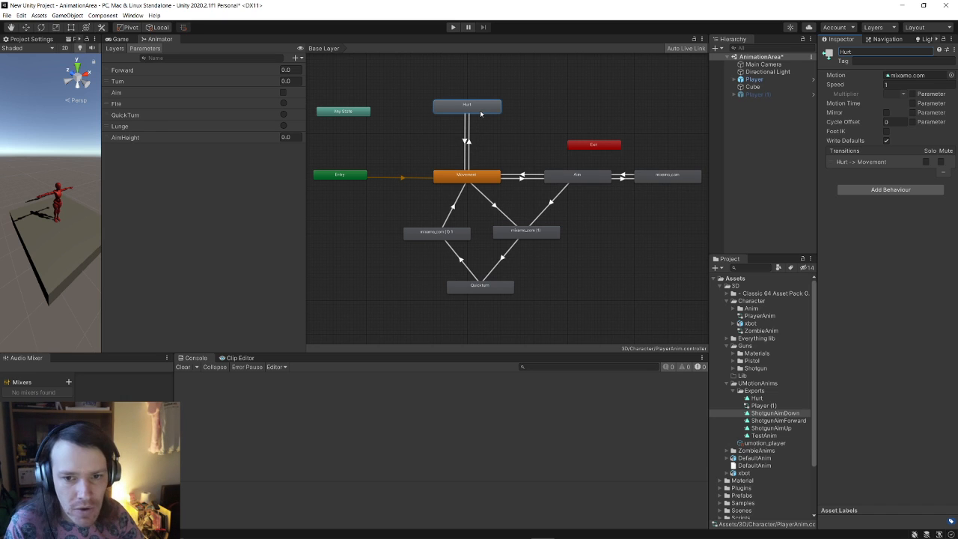
click(951, 75)
key(Escape)
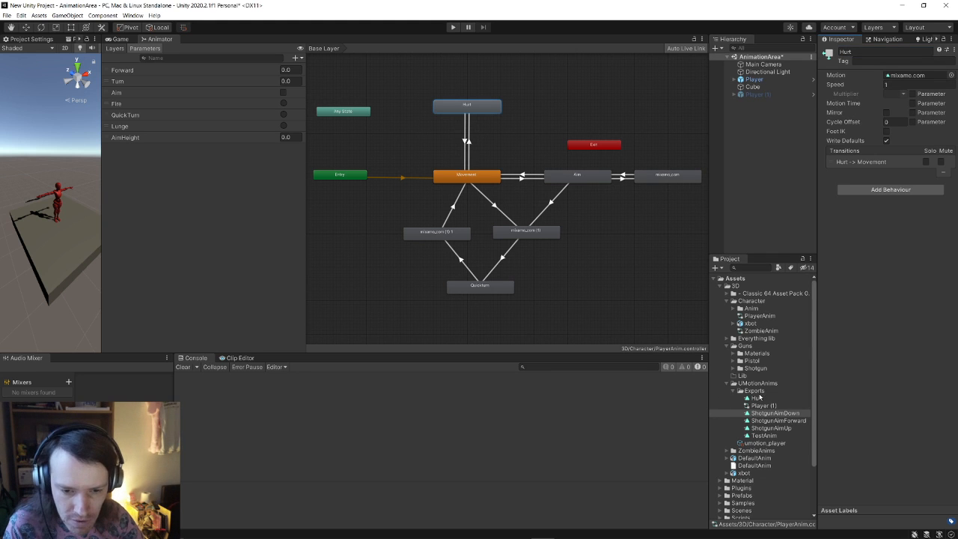
Assign the exported Hurt clip as the Hurt state's motion and compare its loop settings with the shotgun aim clips
drag(757, 397, 923, 77)
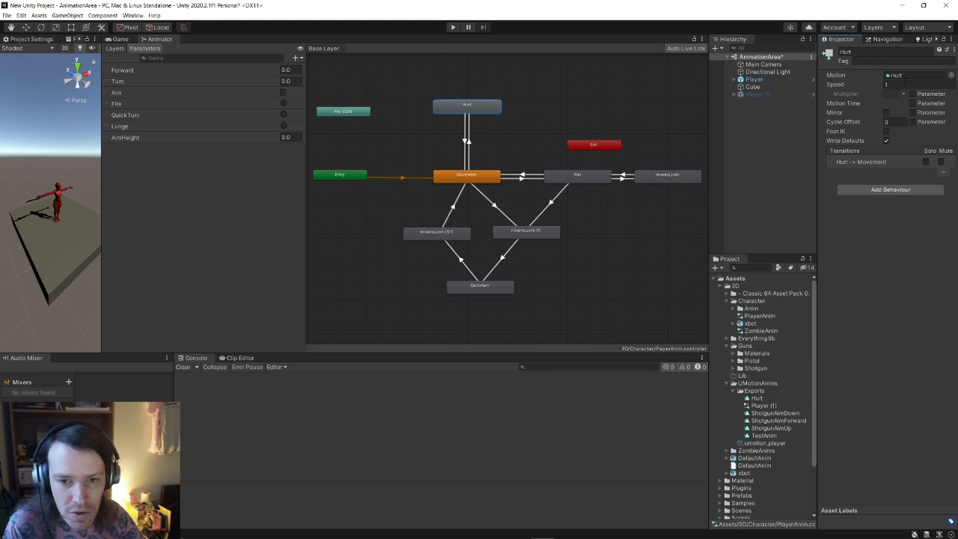
click(759, 399)
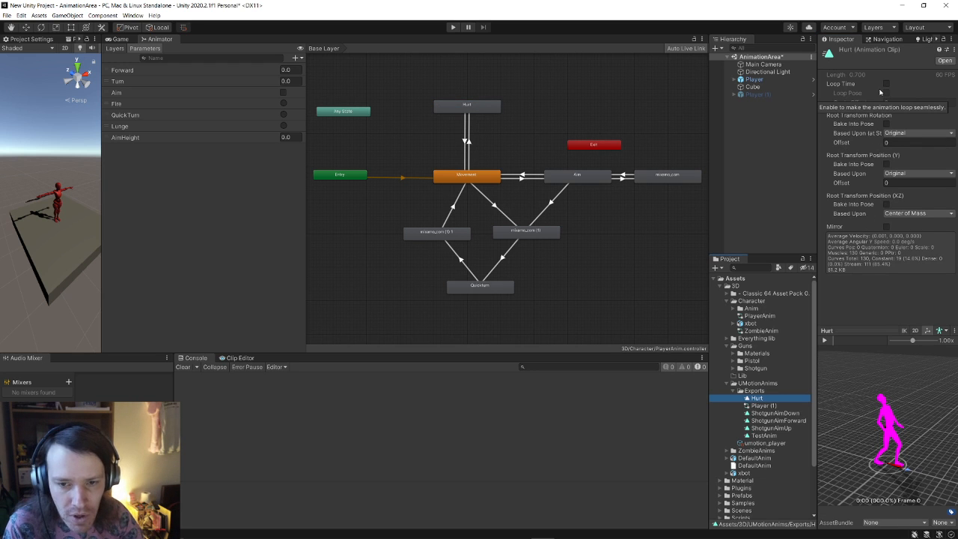
click(585, 175)
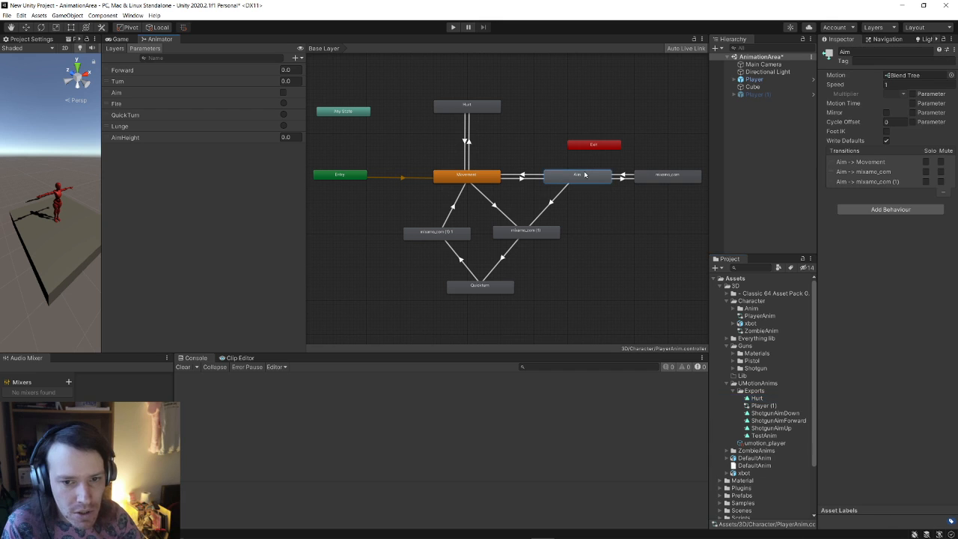
click(775, 414)
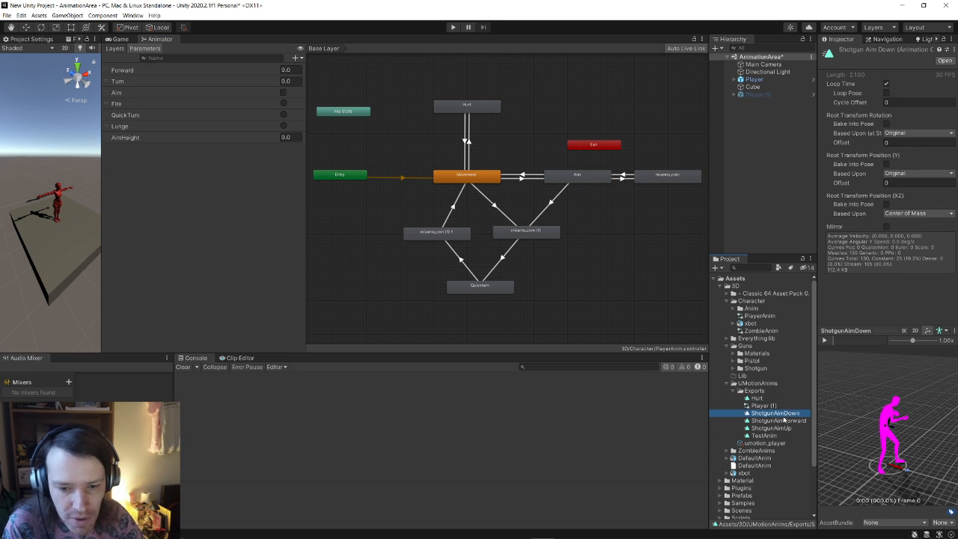
click(782, 421)
click(779, 428)
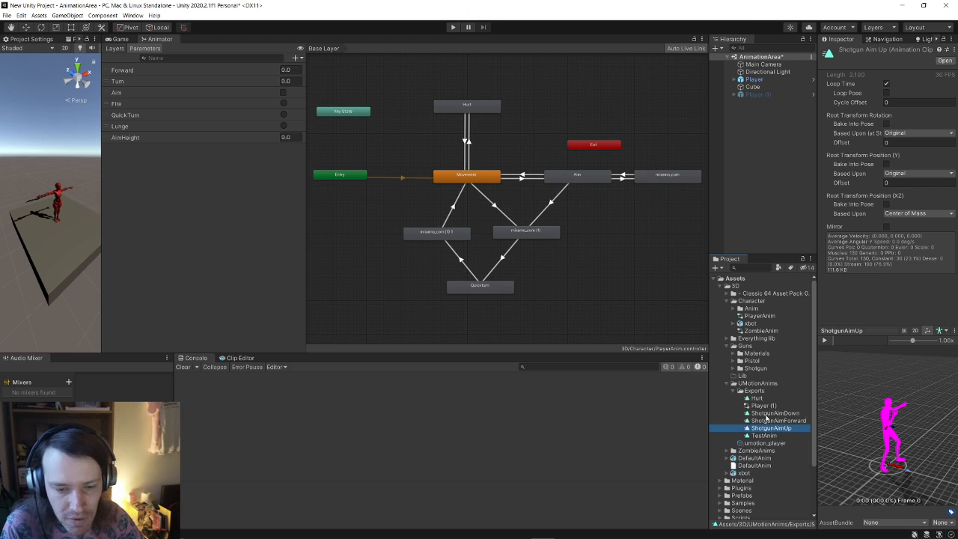
click(770, 414)
click(758, 399)
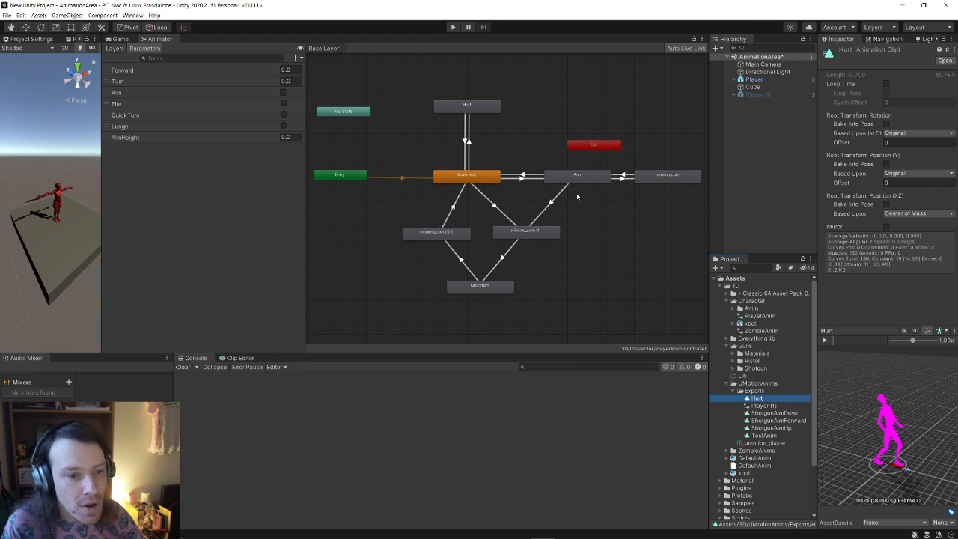
Add a trigger parameter named Damage to the PlayerAnim controller
click(485, 111)
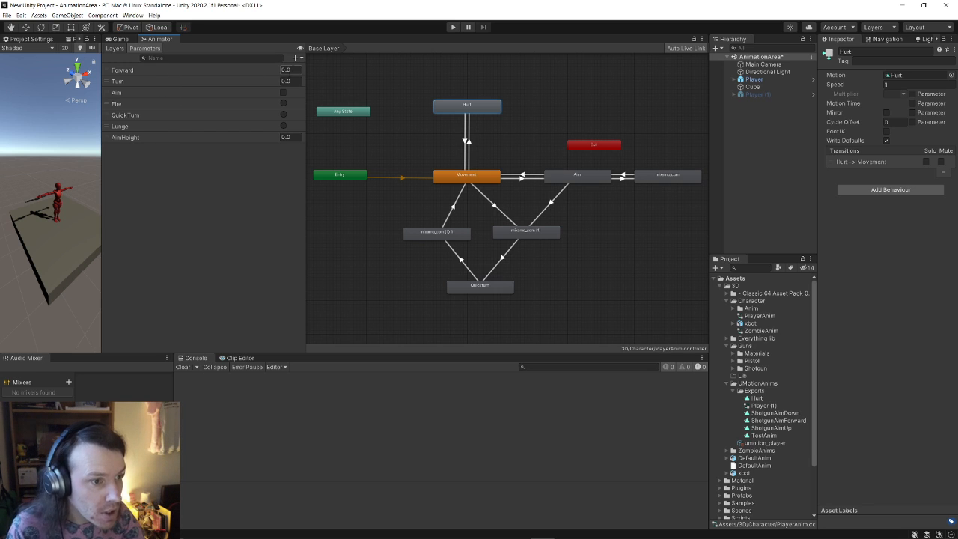
click(295, 58)
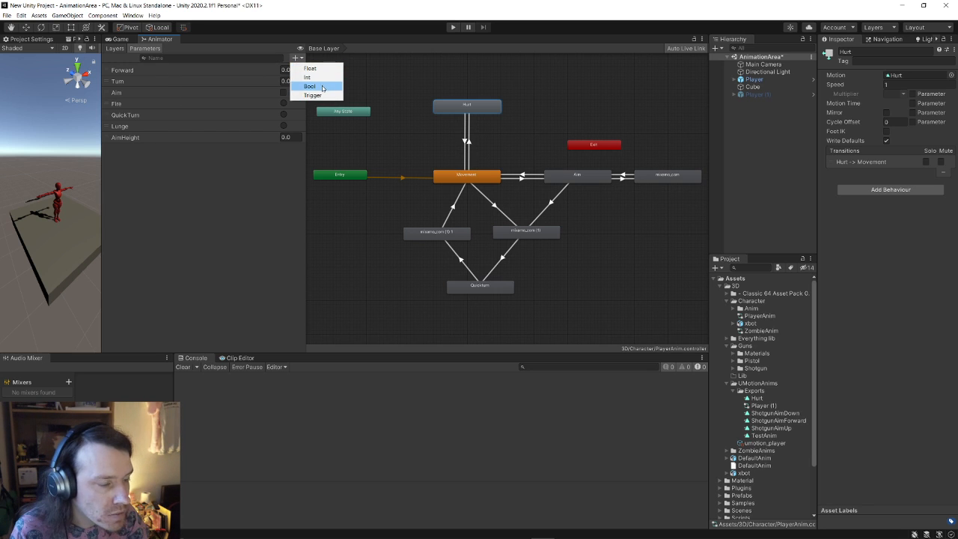
click(313, 95)
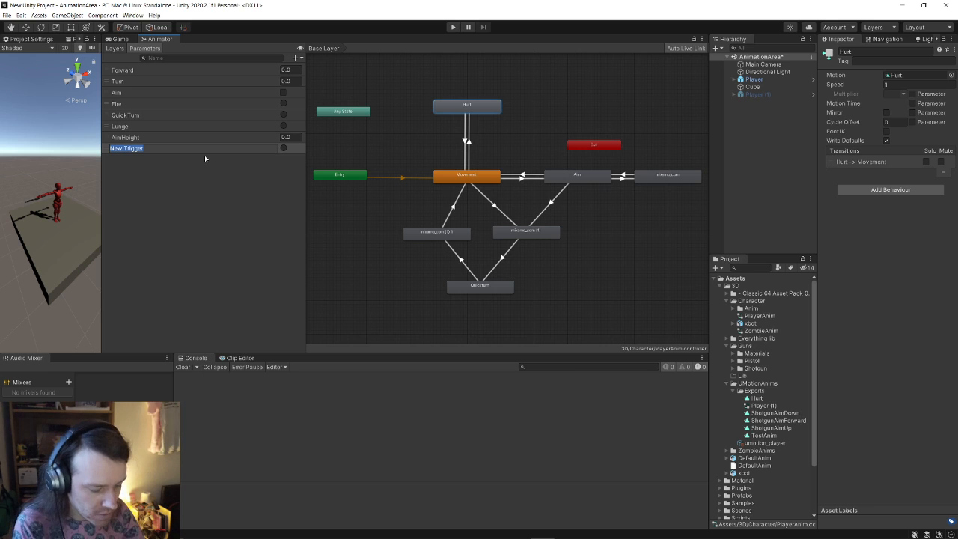
text(Damag)
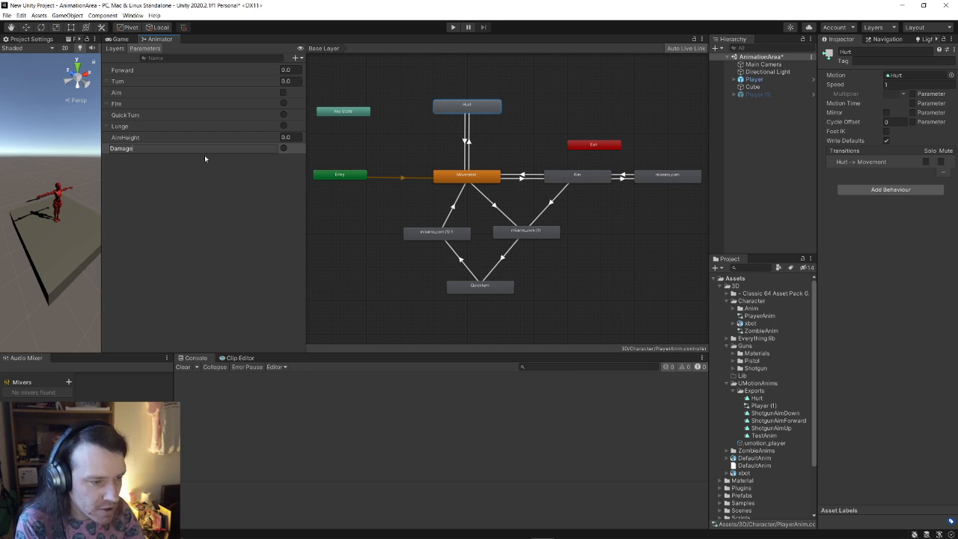
text(e)
key(Return)
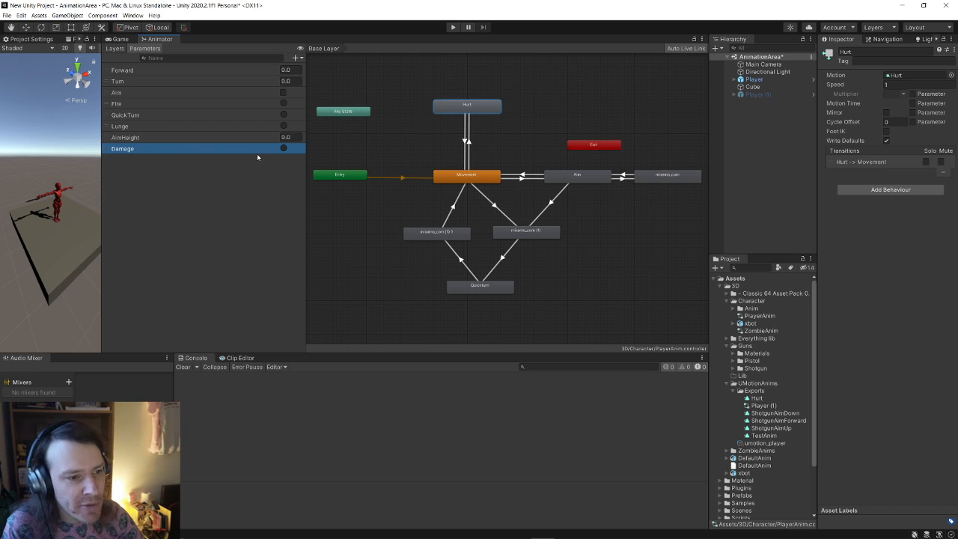
Shorten the blend duration of the Movement to Hurt transition and preview it
click(469, 143)
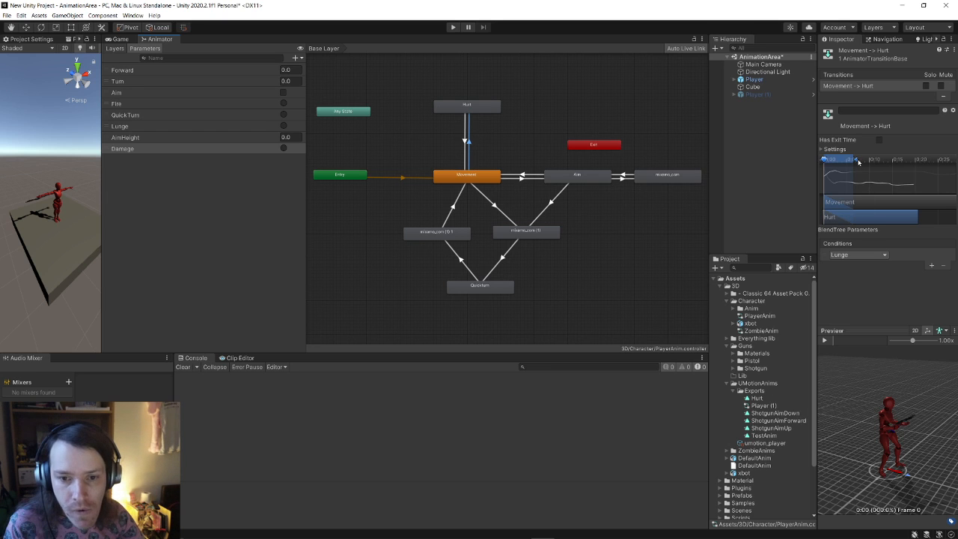
drag(857, 161, 839, 165)
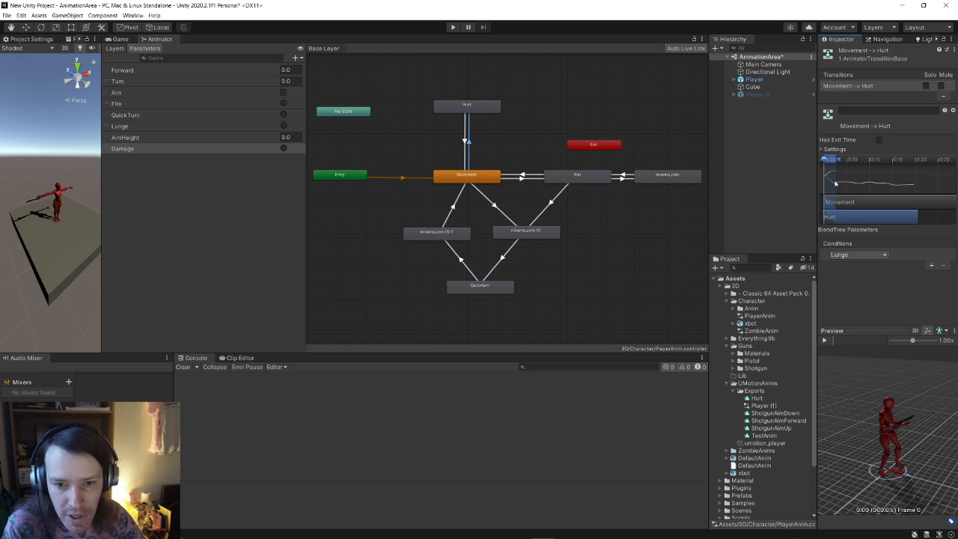
click(826, 340)
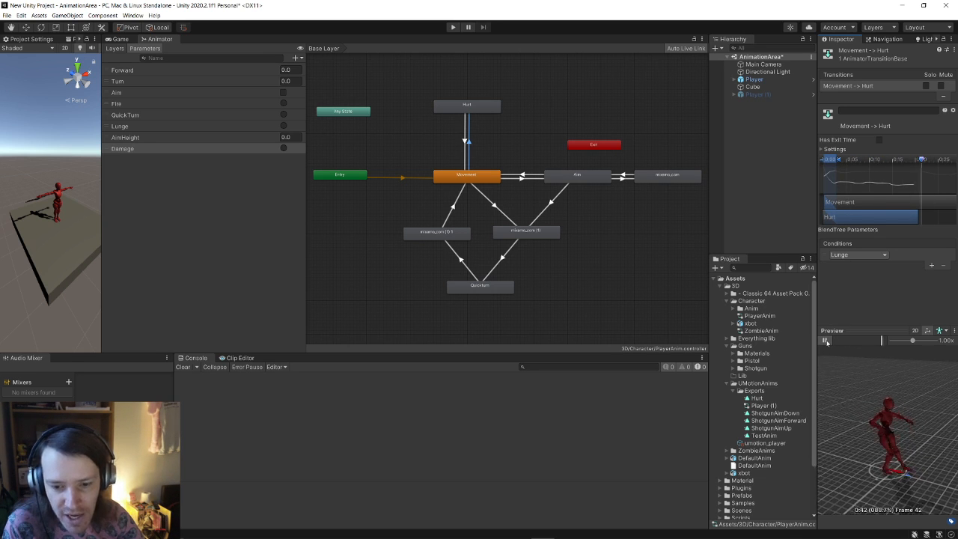
click(826, 340)
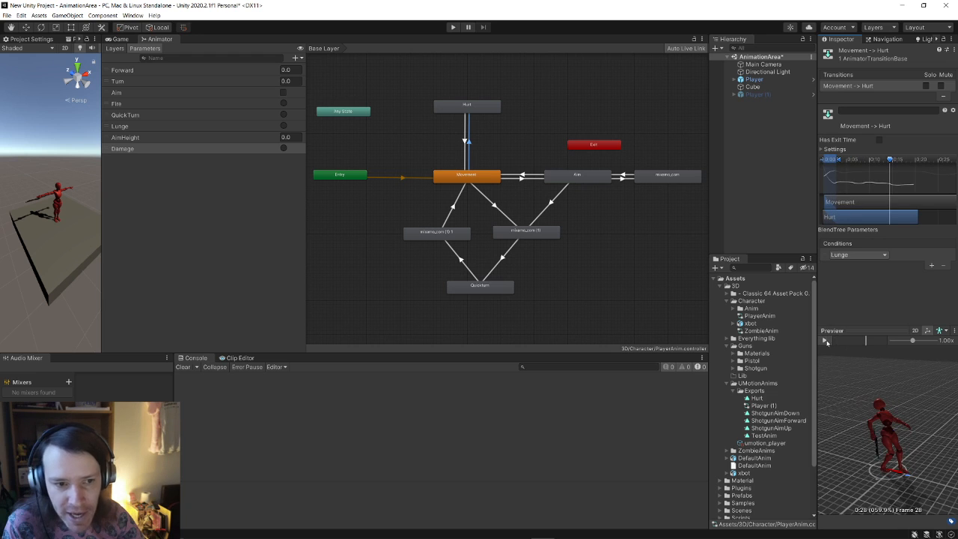
Shift the Hurt to Movement transition so its blend starts before the Hurt clip ends, and preview it
click(466, 140)
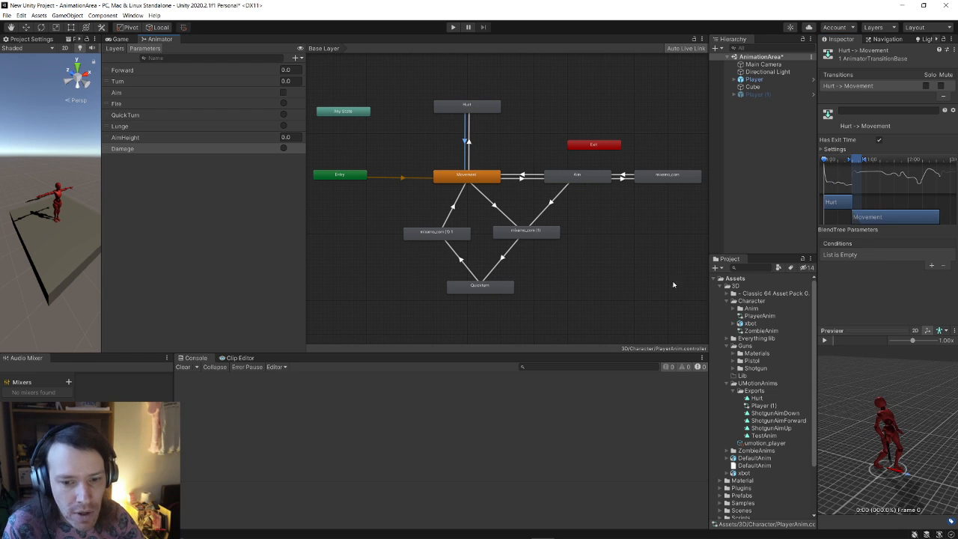
click(825, 341)
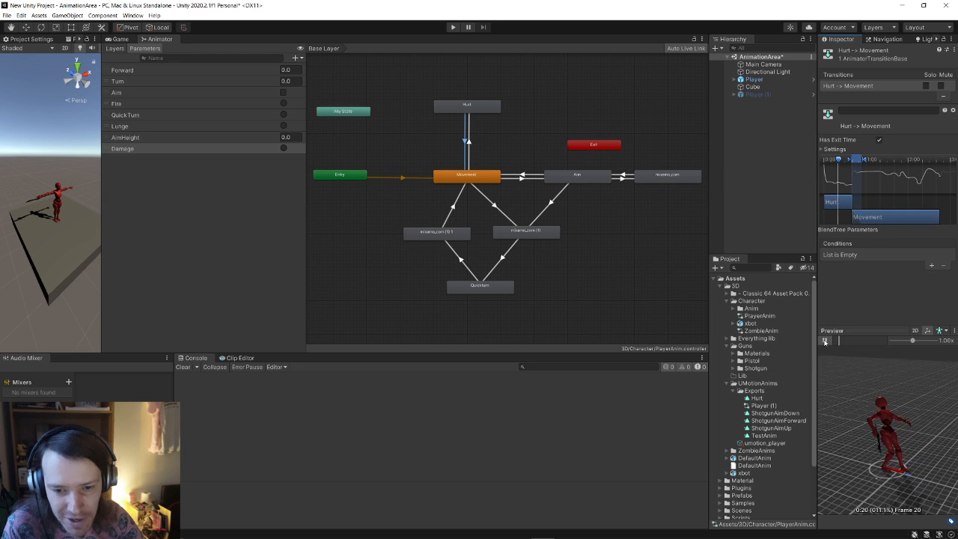
drag(891, 218, 882, 218)
mouse_move(851, 161)
mouse_down()
mouse_move(841, 162)
mouse_move(872, 162)
mouse_move(859, 177)
mouse_move(842, 160)
mouse_move(911, 158)
mouse_move(831, 163)
mouse_up()
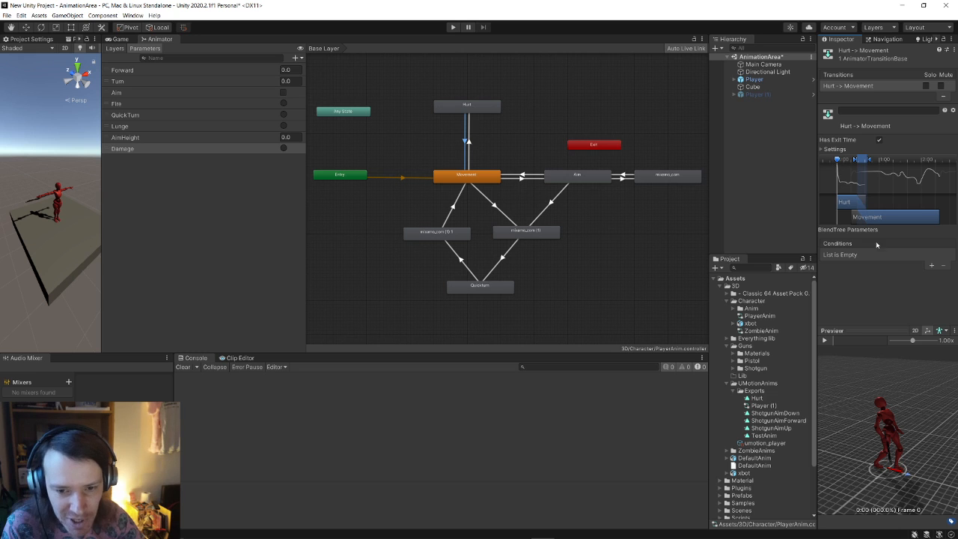
click(824, 340)
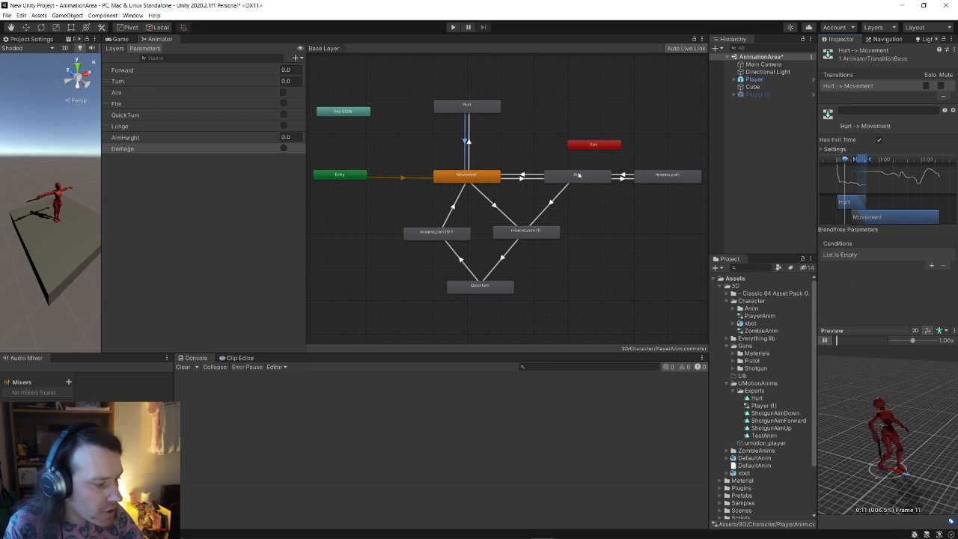
Change the Movement to Hurt transition's condition to the Damage trigger
click(492, 158)
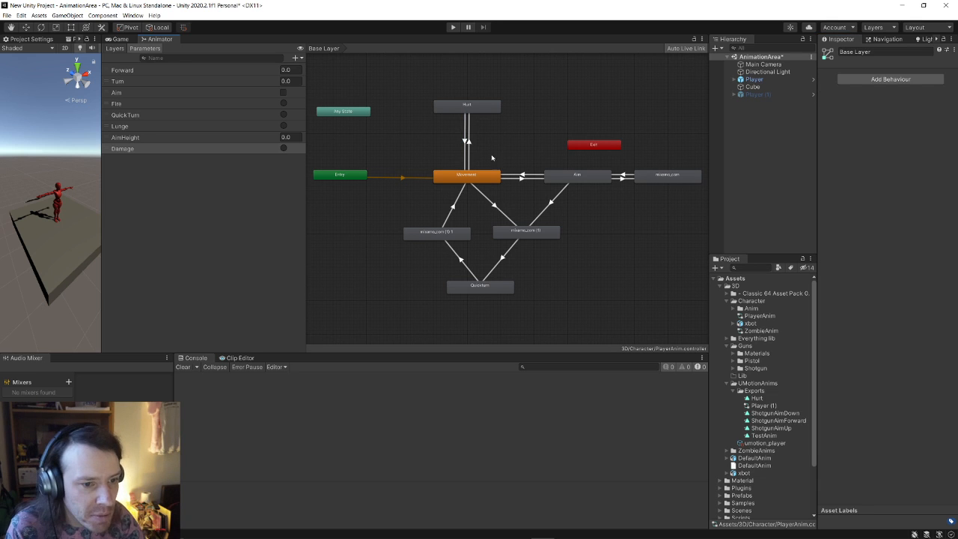
click(489, 176)
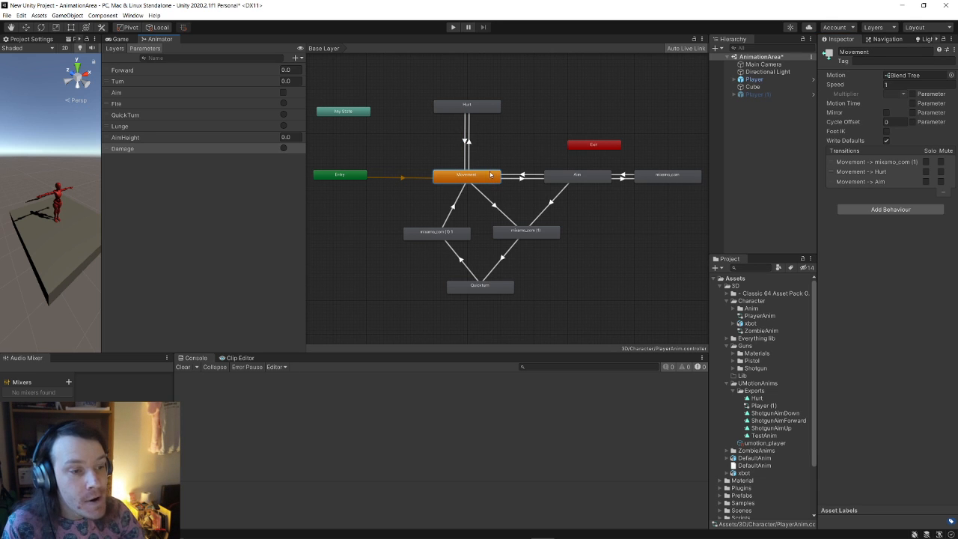
click(470, 144)
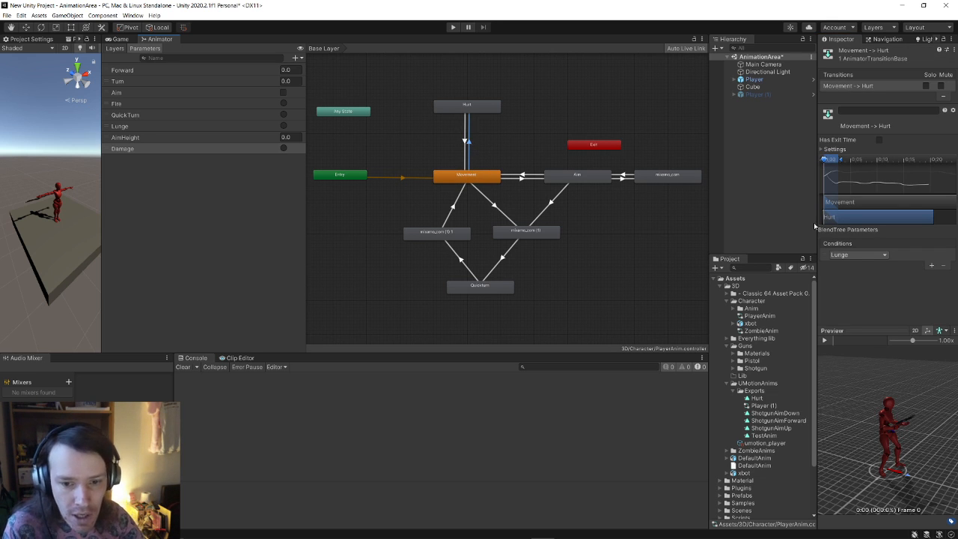
click(869, 256)
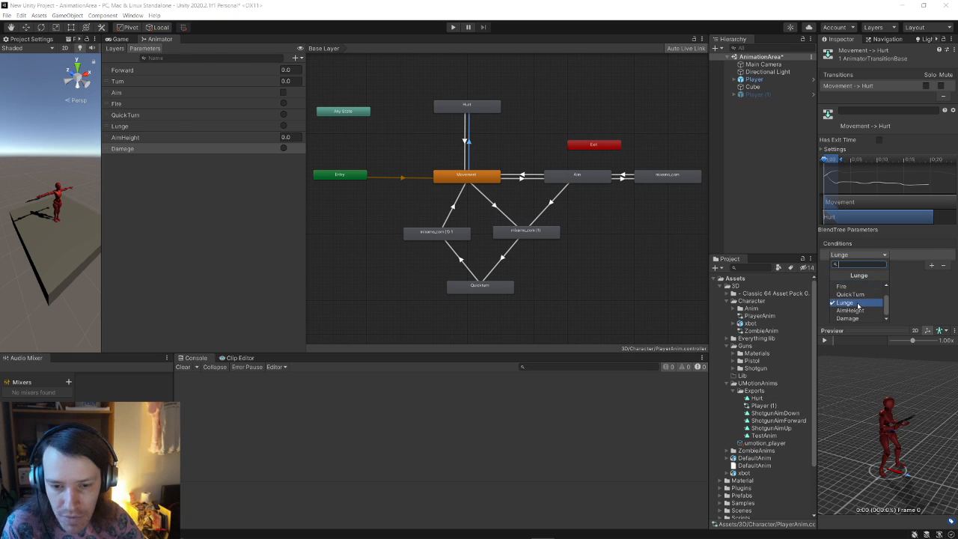
click(846, 318)
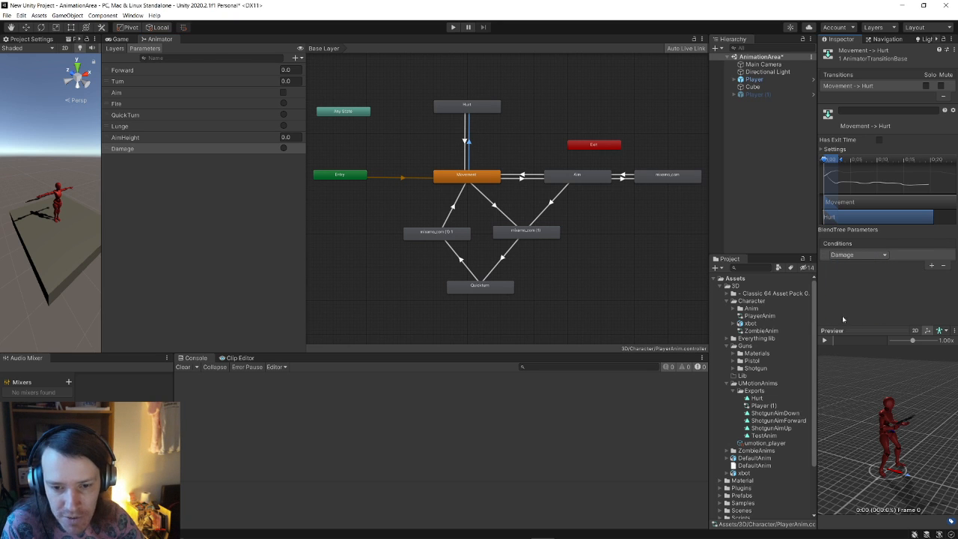
click(622, 281)
Select the Hurt state in the graph, and save both the scene and the project
click(479, 107)
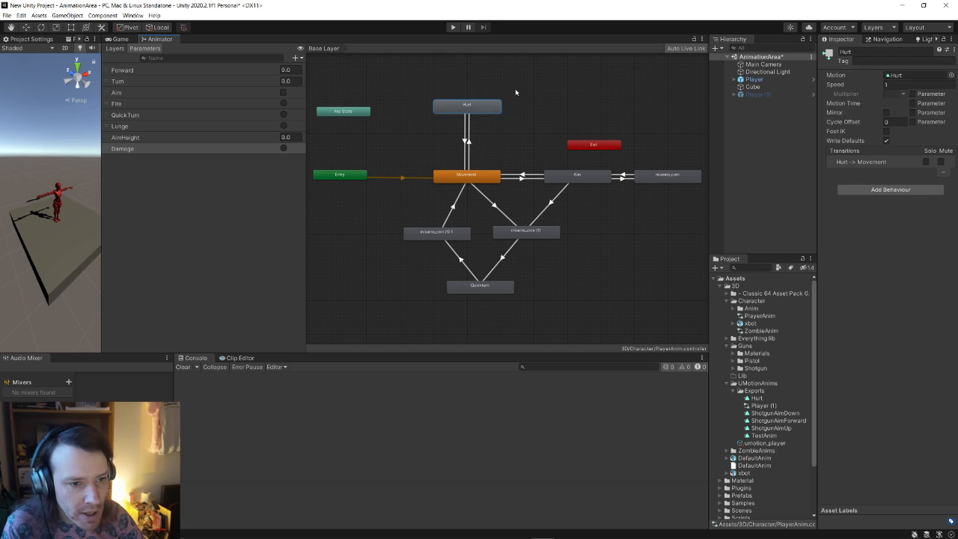
drag(517, 88, 442, 166)
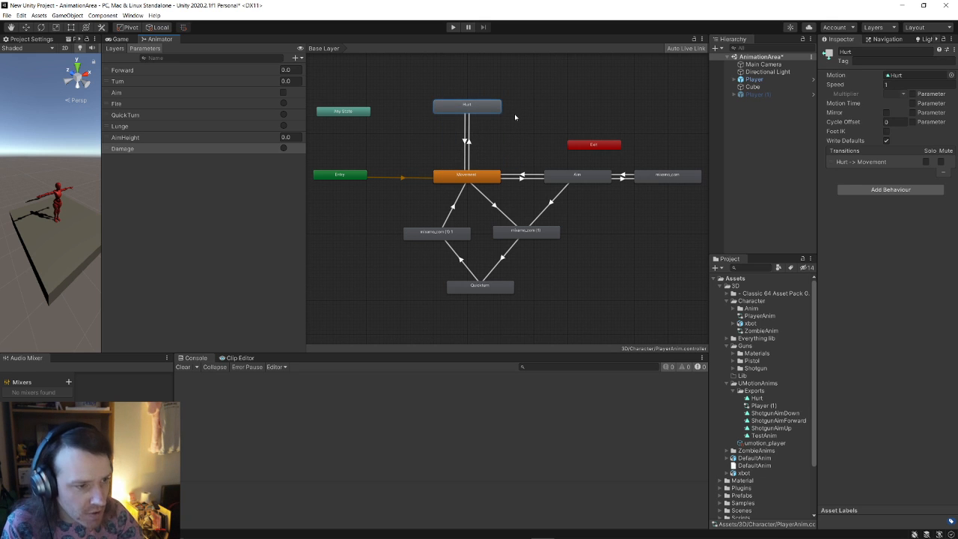
click(6, 15)
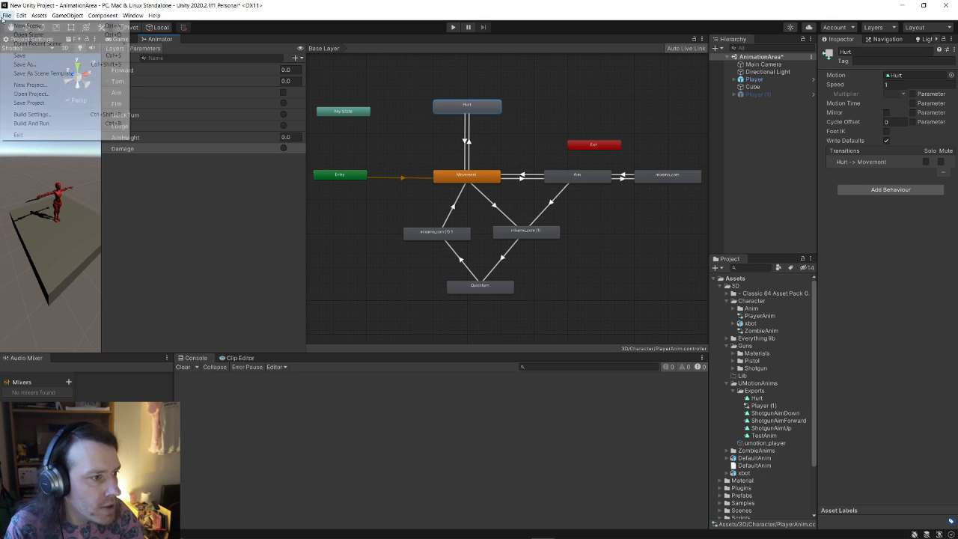
click(41, 55)
click(7, 15)
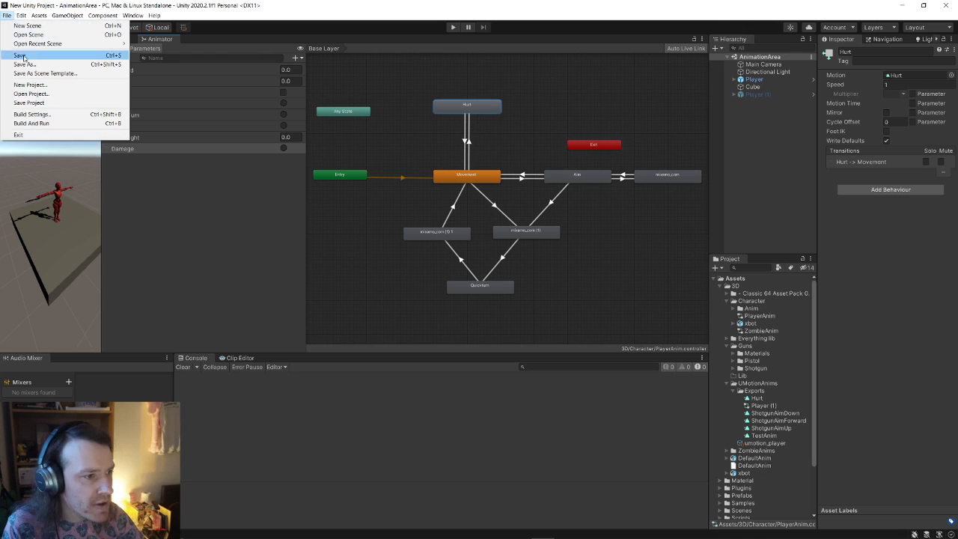
click(30, 102)
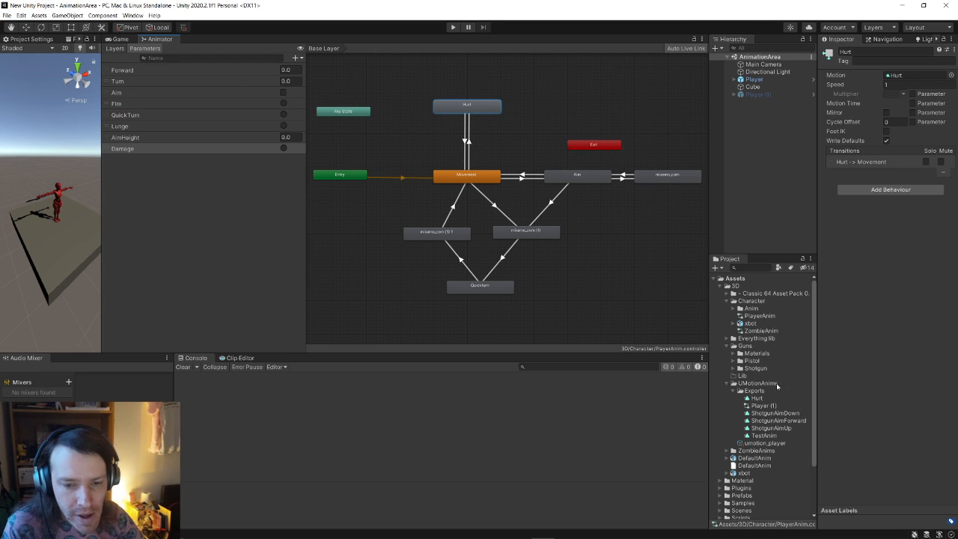
Paste the Hurt state into the ZombieAnim controller and place it beside the Lunge state
click(761, 330)
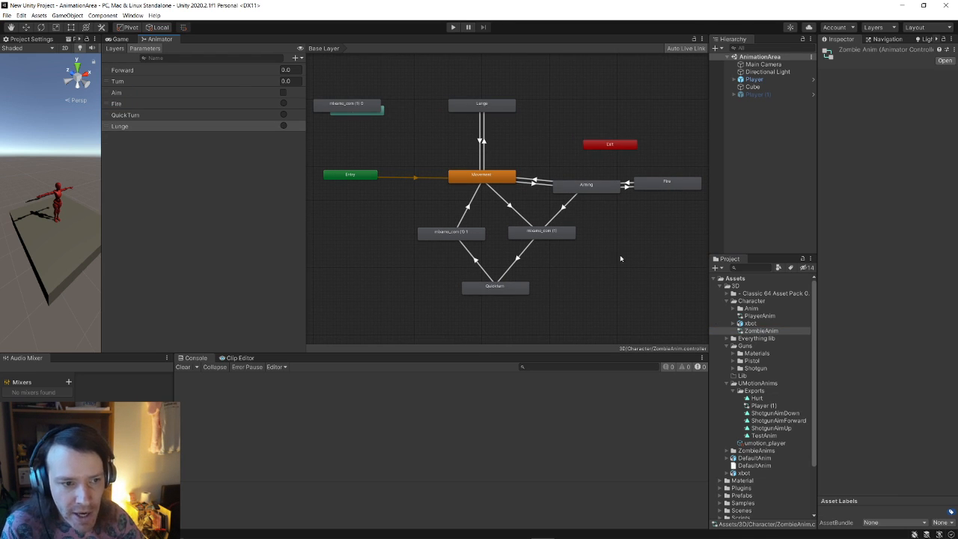
click(530, 147)
key(ctrl+v)
drag(357, 107, 587, 111)
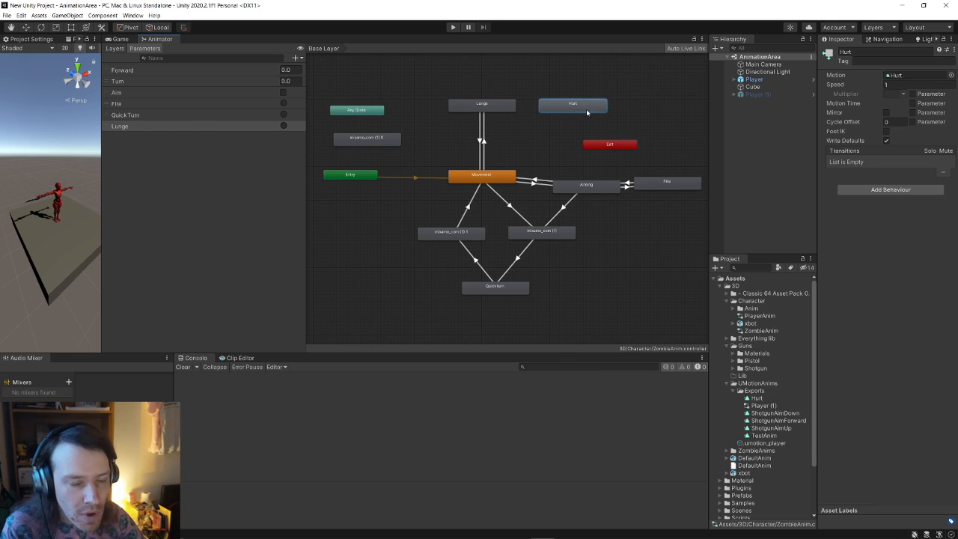
Create transitions from Movement to Hurt and from Hurt back to Movement in the ZombieAnim controller
right_click(490, 174)
click(524, 178)
click(573, 109)
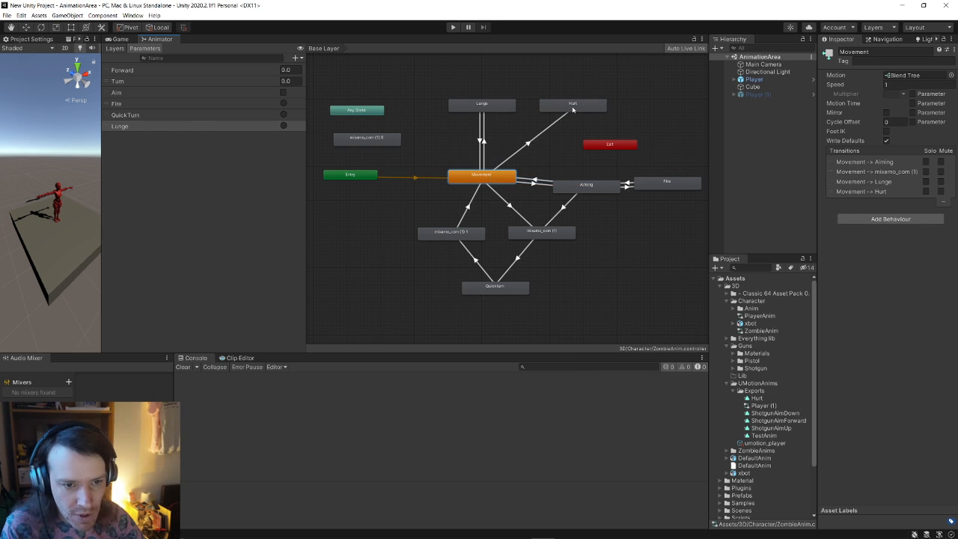
click(596, 105)
right_click(587, 108)
click(603, 111)
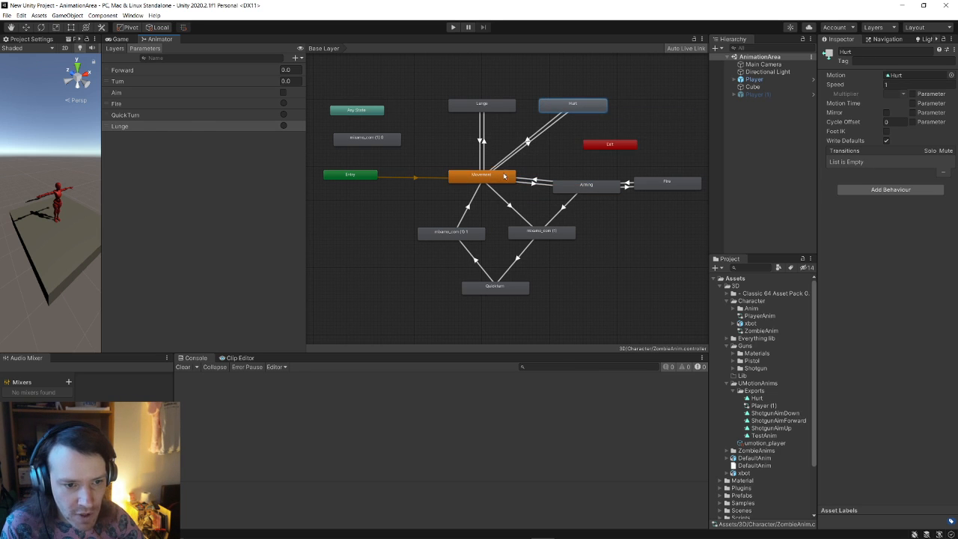
click(492, 176)
Select the Movement to Hurt transition and add a trigger parameter named Damage to the ZombieAnim controller
click(529, 142)
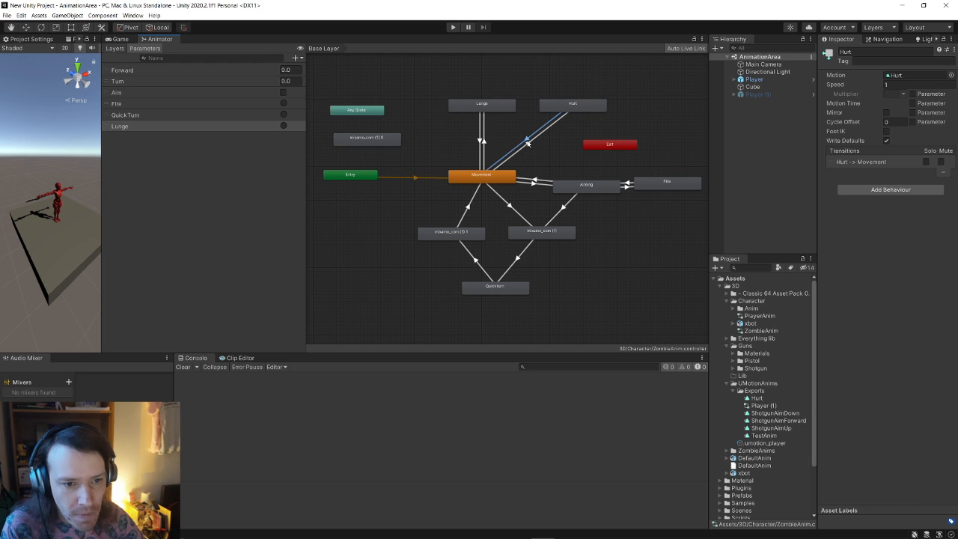
click(530, 144)
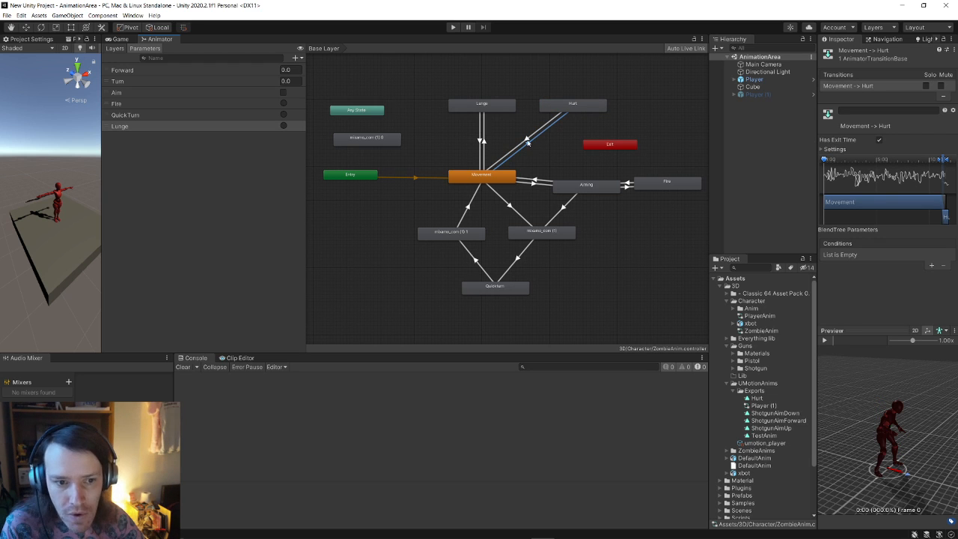
click(298, 58)
click(307, 97)
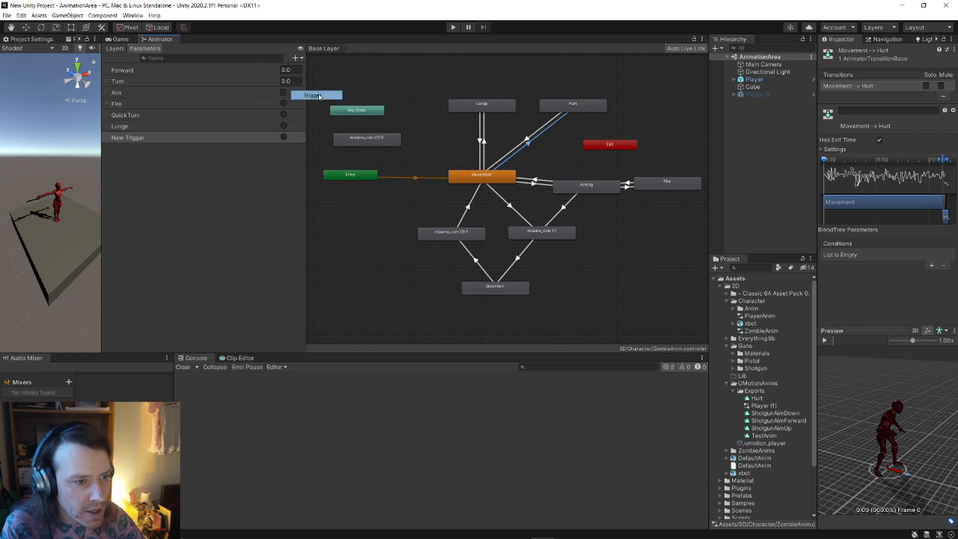
text(H)
text(a)
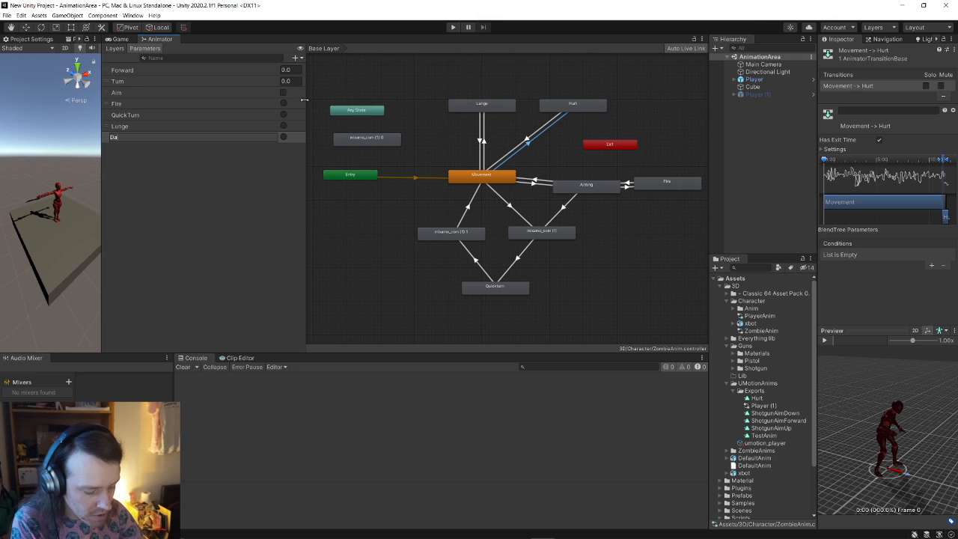
text(mage)
key(Return)
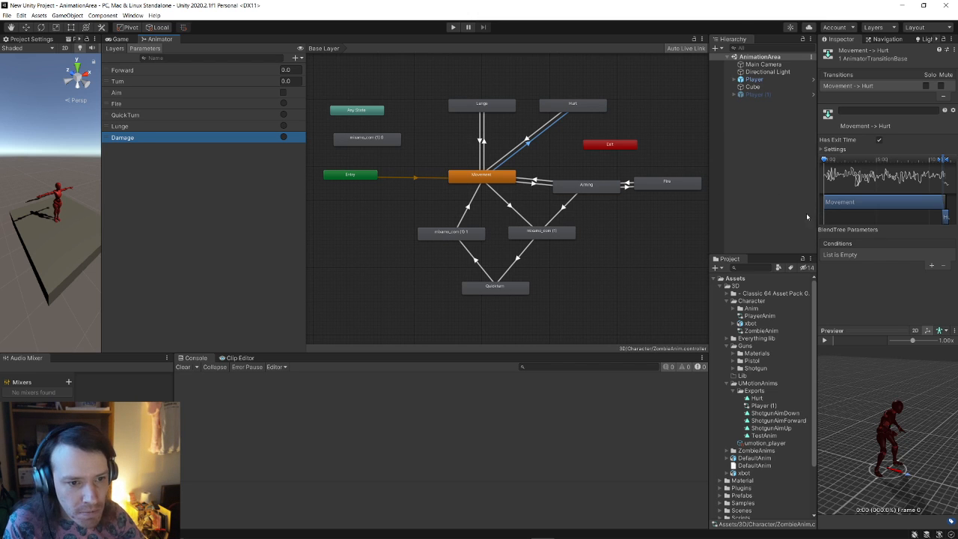
Add a Damage condition to the Movement to Hurt transition and turn off its exit time
click(934, 266)
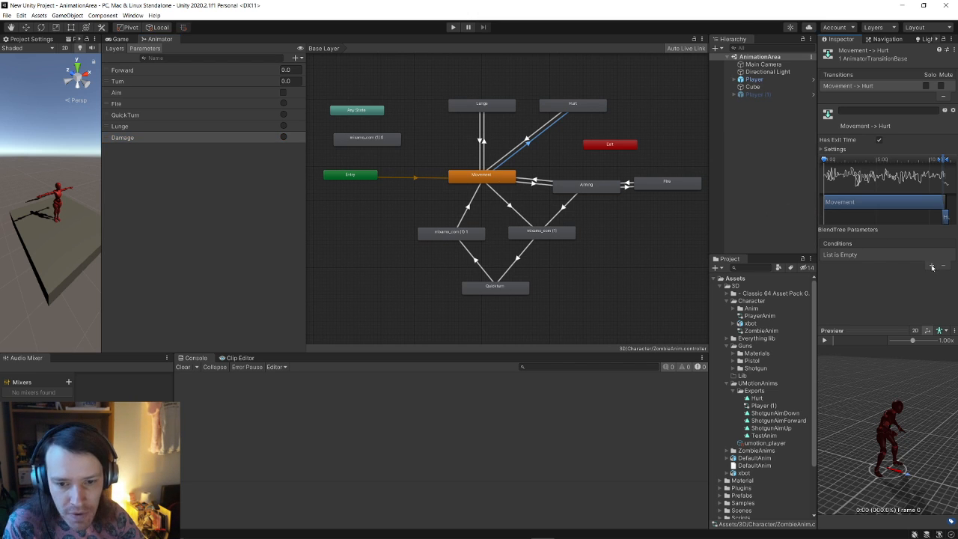
click(868, 254)
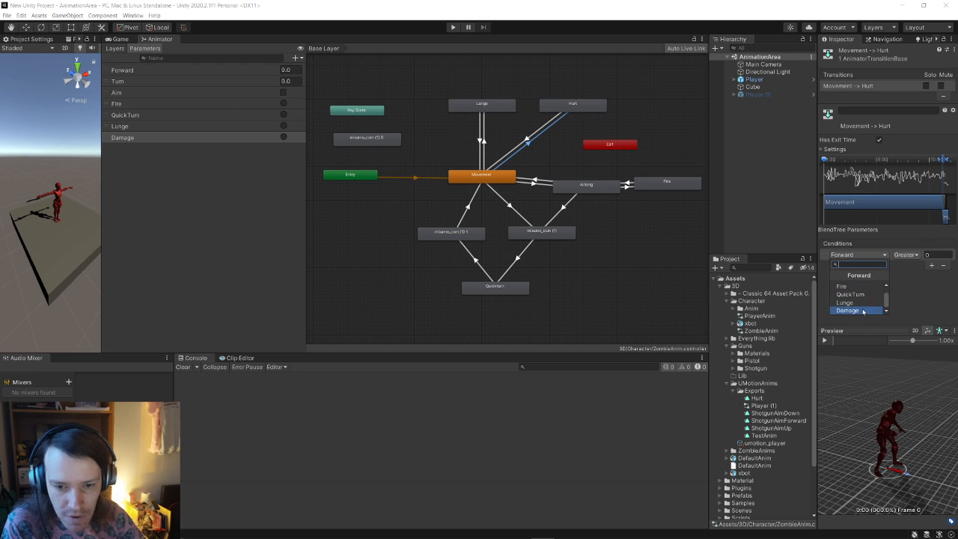
click(861, 310)
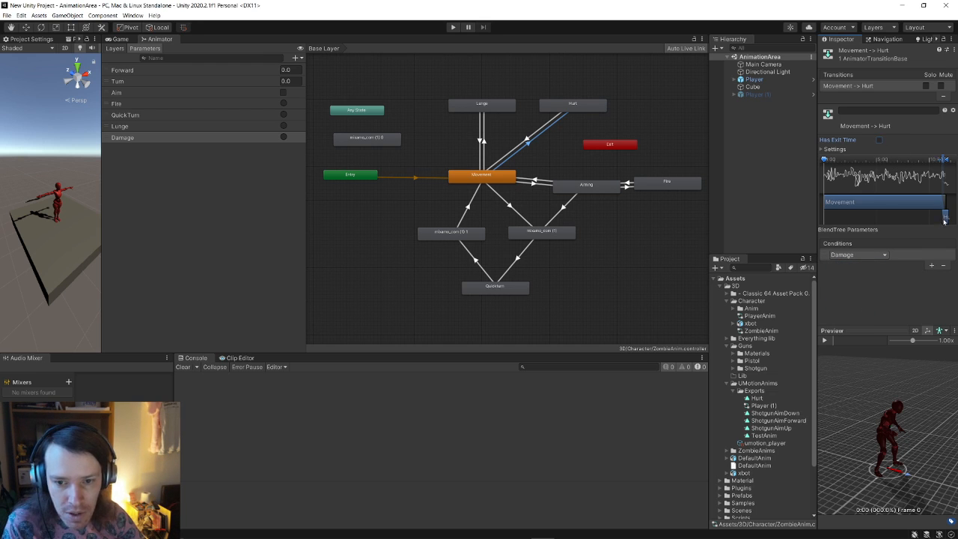
Shorten the Movement to Hurt blend at the start of the Movement clip and play its preview
drag(945, 217, 829, 219)
mouse_move(885, 163)
middle_down()
mouse_move(874, 161)
mouse_move(911, 161)
middle_up()
drag(946, 162, 826, 171)
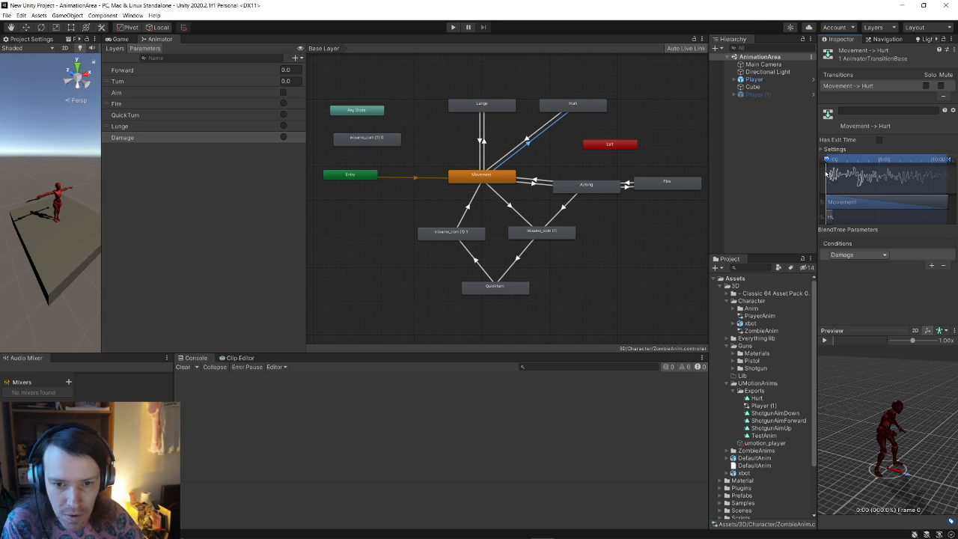
drag(950, 161, 832, 173)
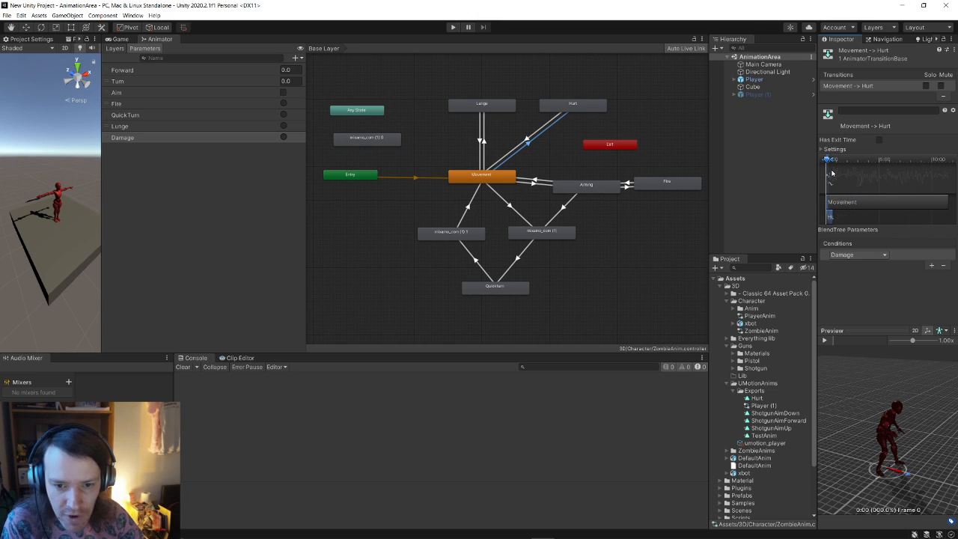
click(824, 341)
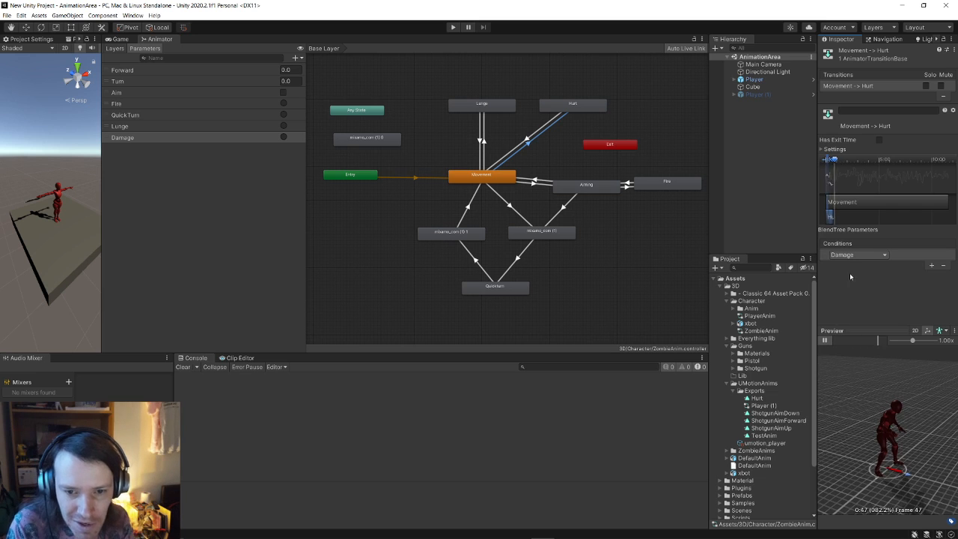
click(825, 341)
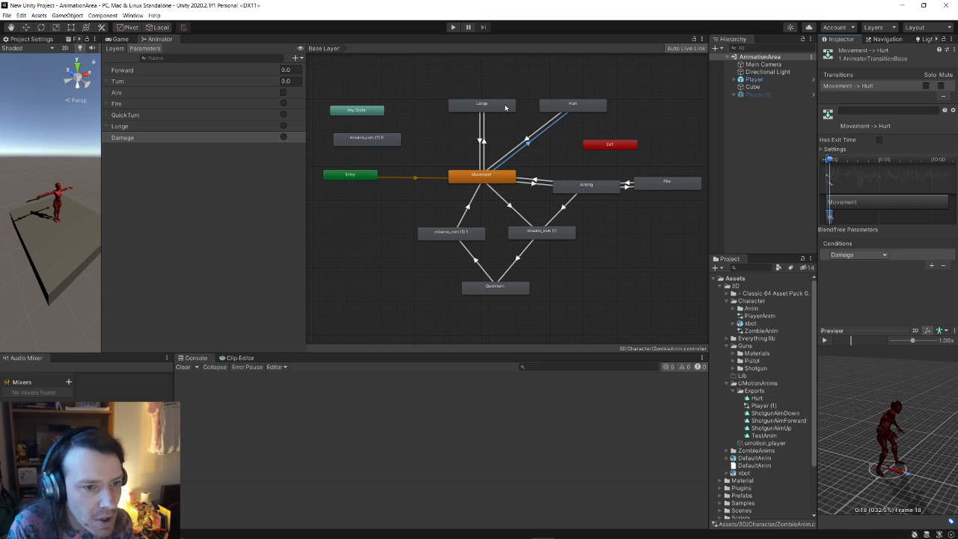
Check the Lunge and Hurt state settings, and replay the Movement to Hurt transition preview
click(494, 107)
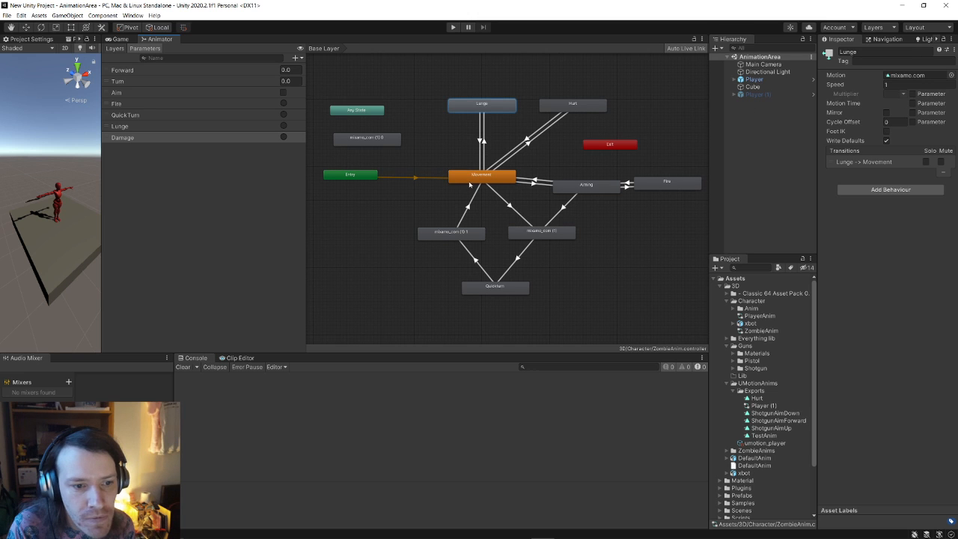
click(573, 109)
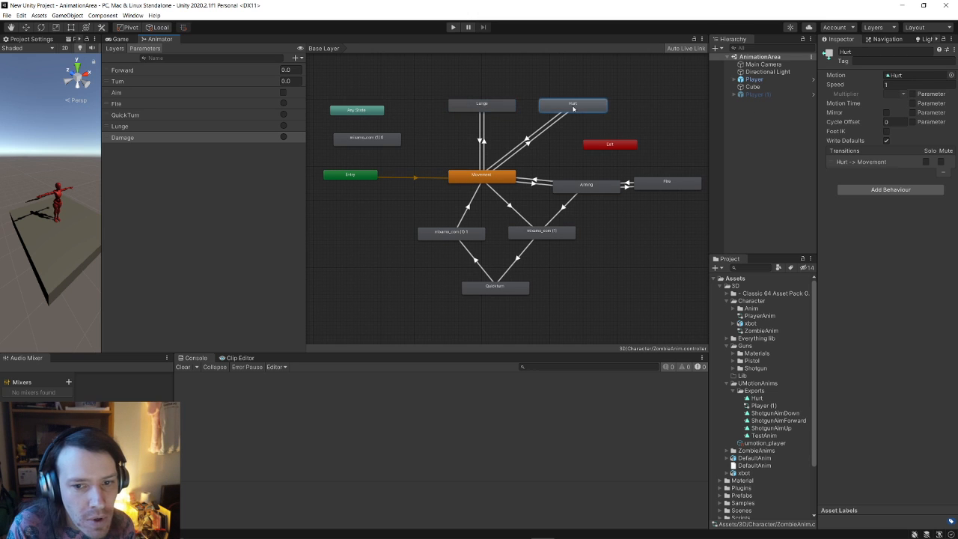
click(528, 143)
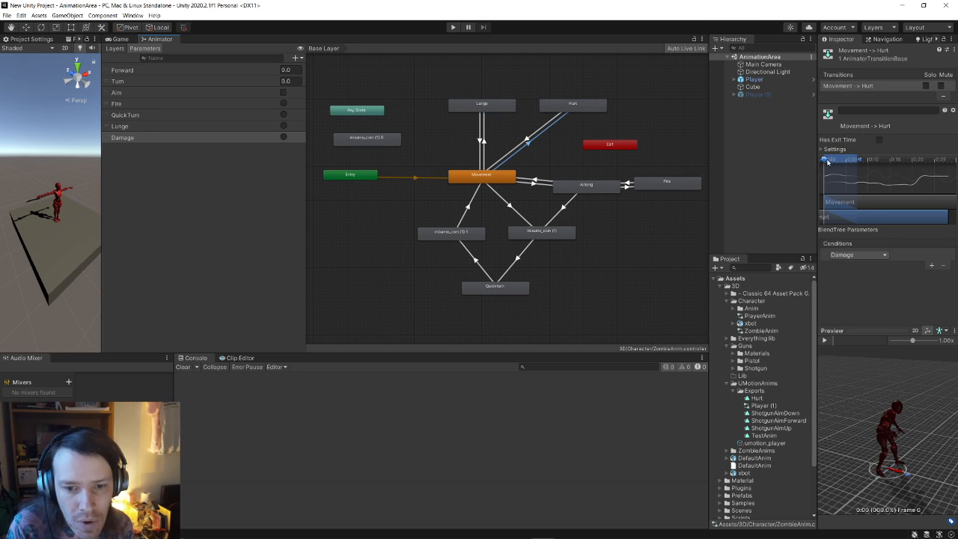
click(825, 340)
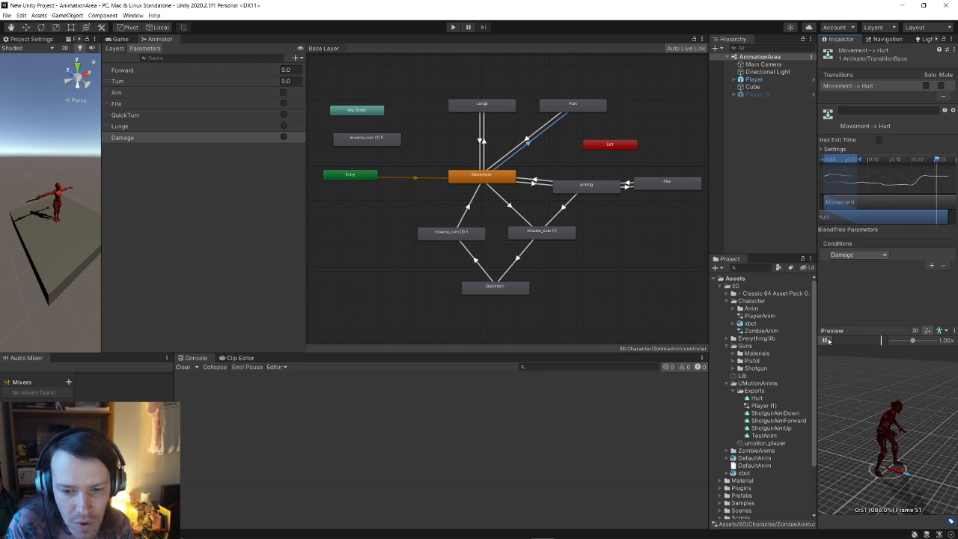
click(826, 341)
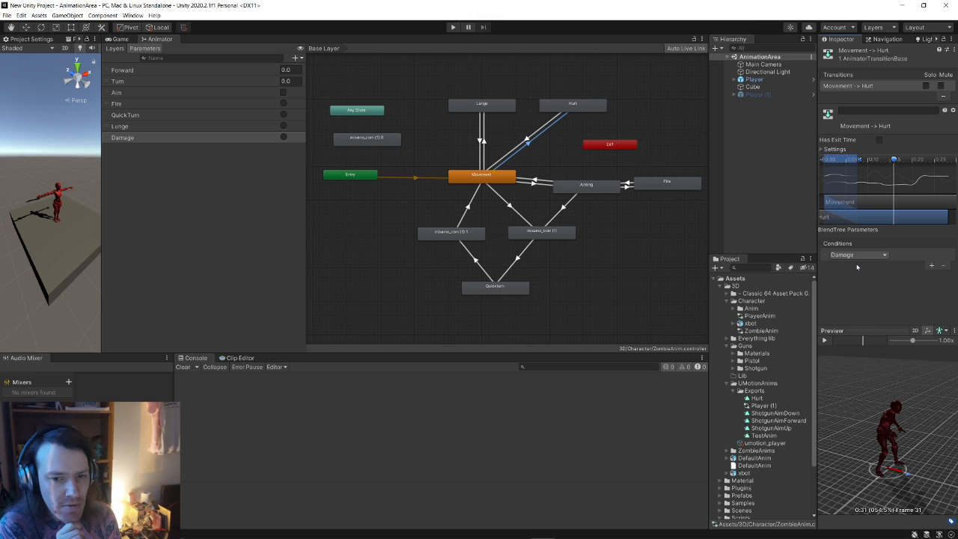
Align the Hurt clip with the start of the transition on the timeline and replay the preview
drag(875, 219, 874, 217)
drag(896, 161, 832, 164)
click(825, 340)
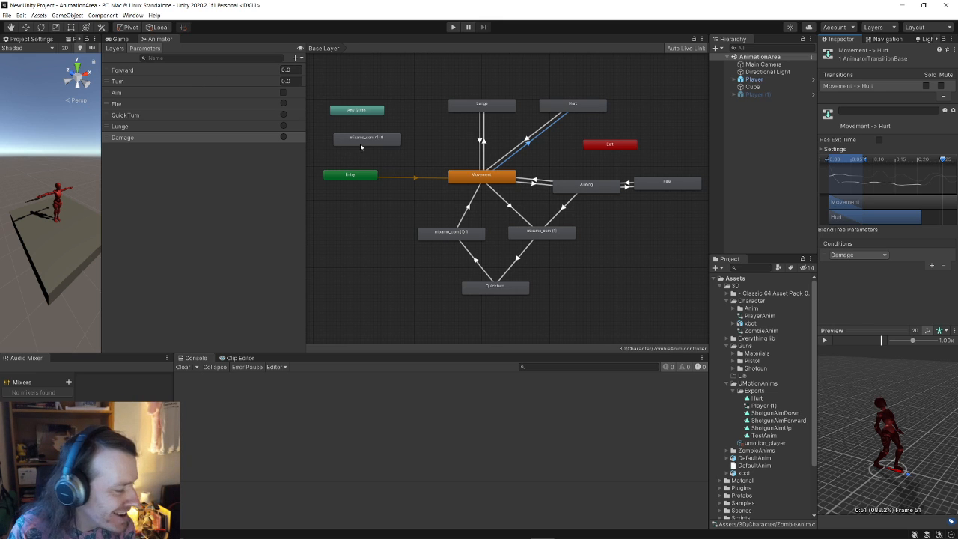
Save the project with the updated ZombieAnim controller
click(7, 15)
click(7, 16)
click(8, 16)
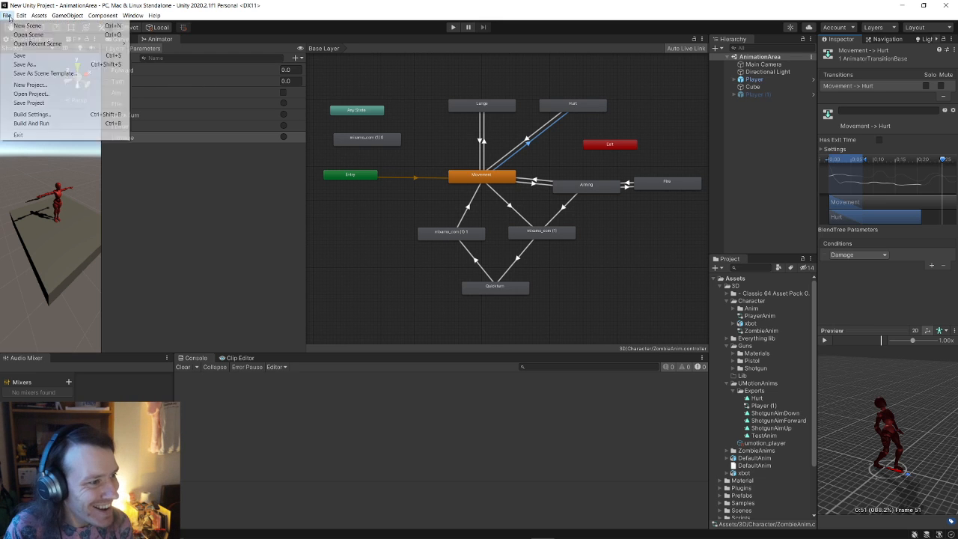
click(7, 16)
click(7, 15)
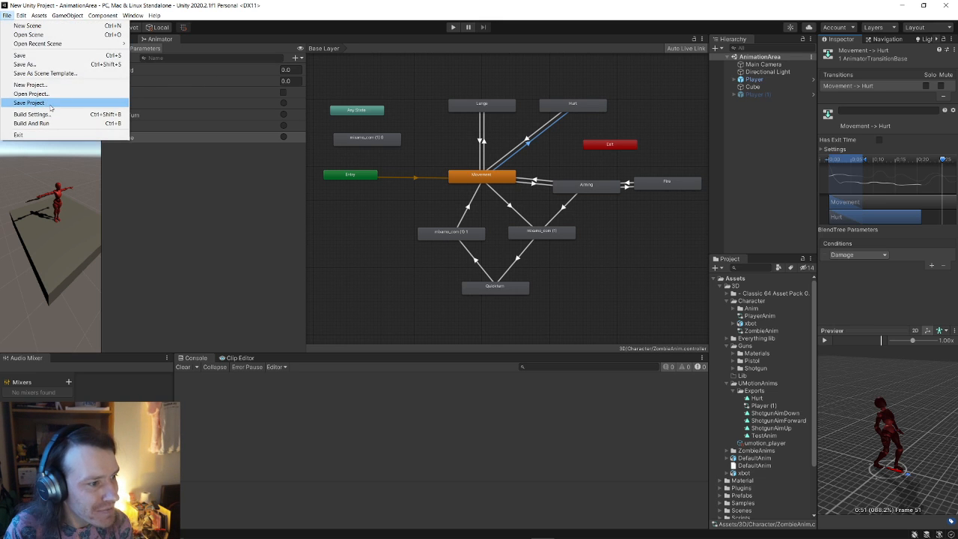
click(30, 102)
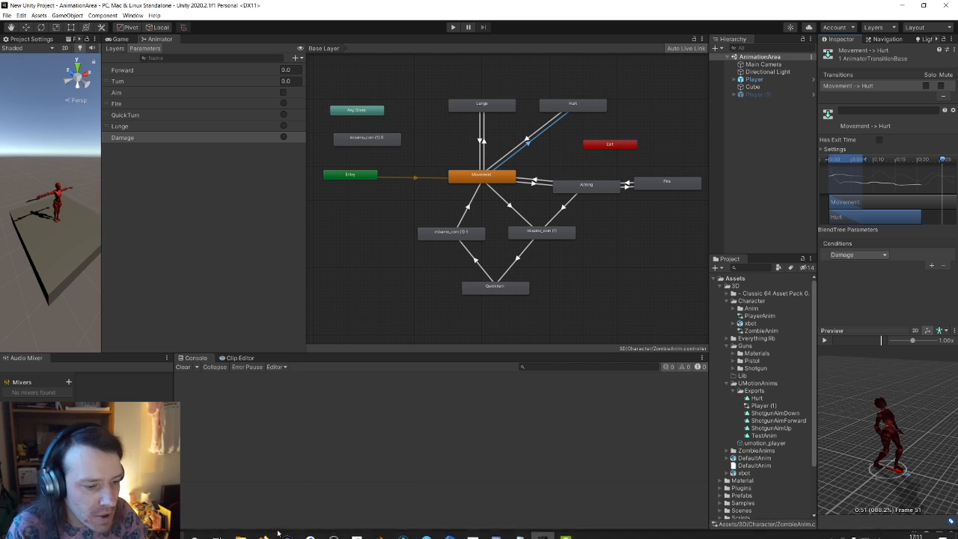
click(265, 531)
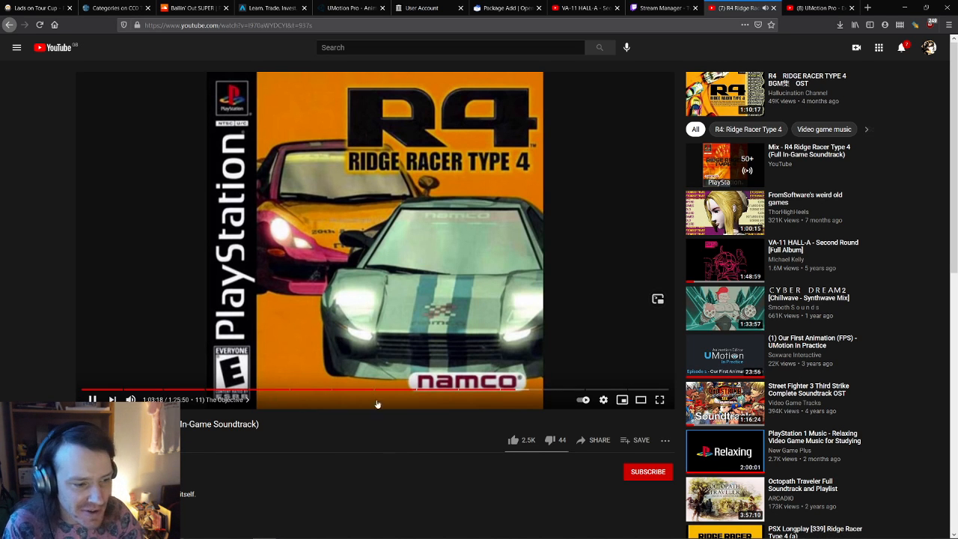
key(alt+Tab)
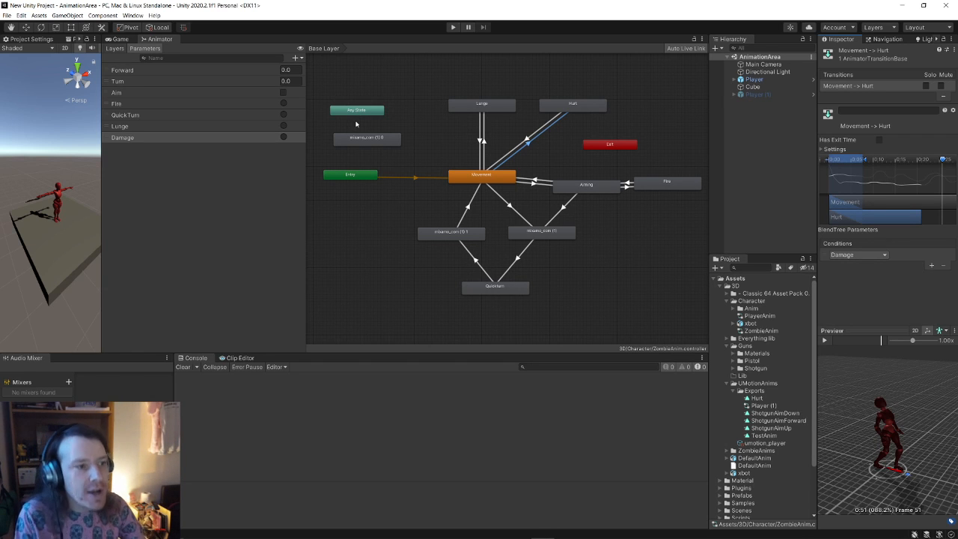